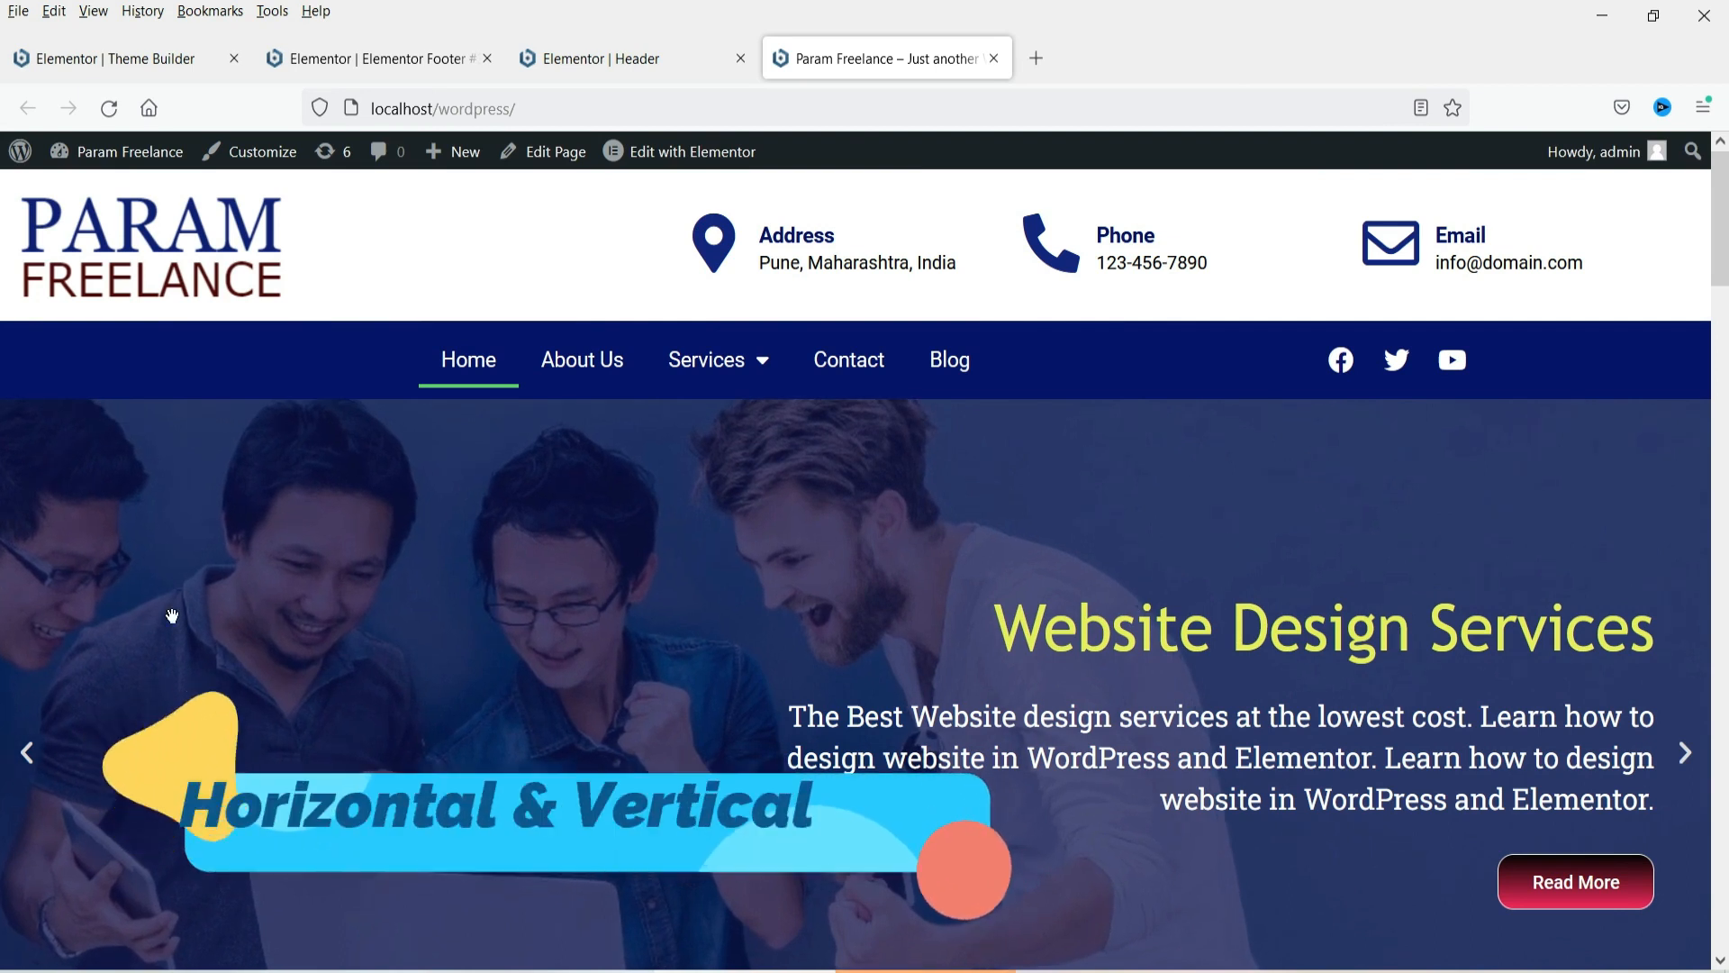
Examine the header and footer menus on the home page and the Main Menu items in the WordPress menu editor
drag(1724, 212, 1727, 965)
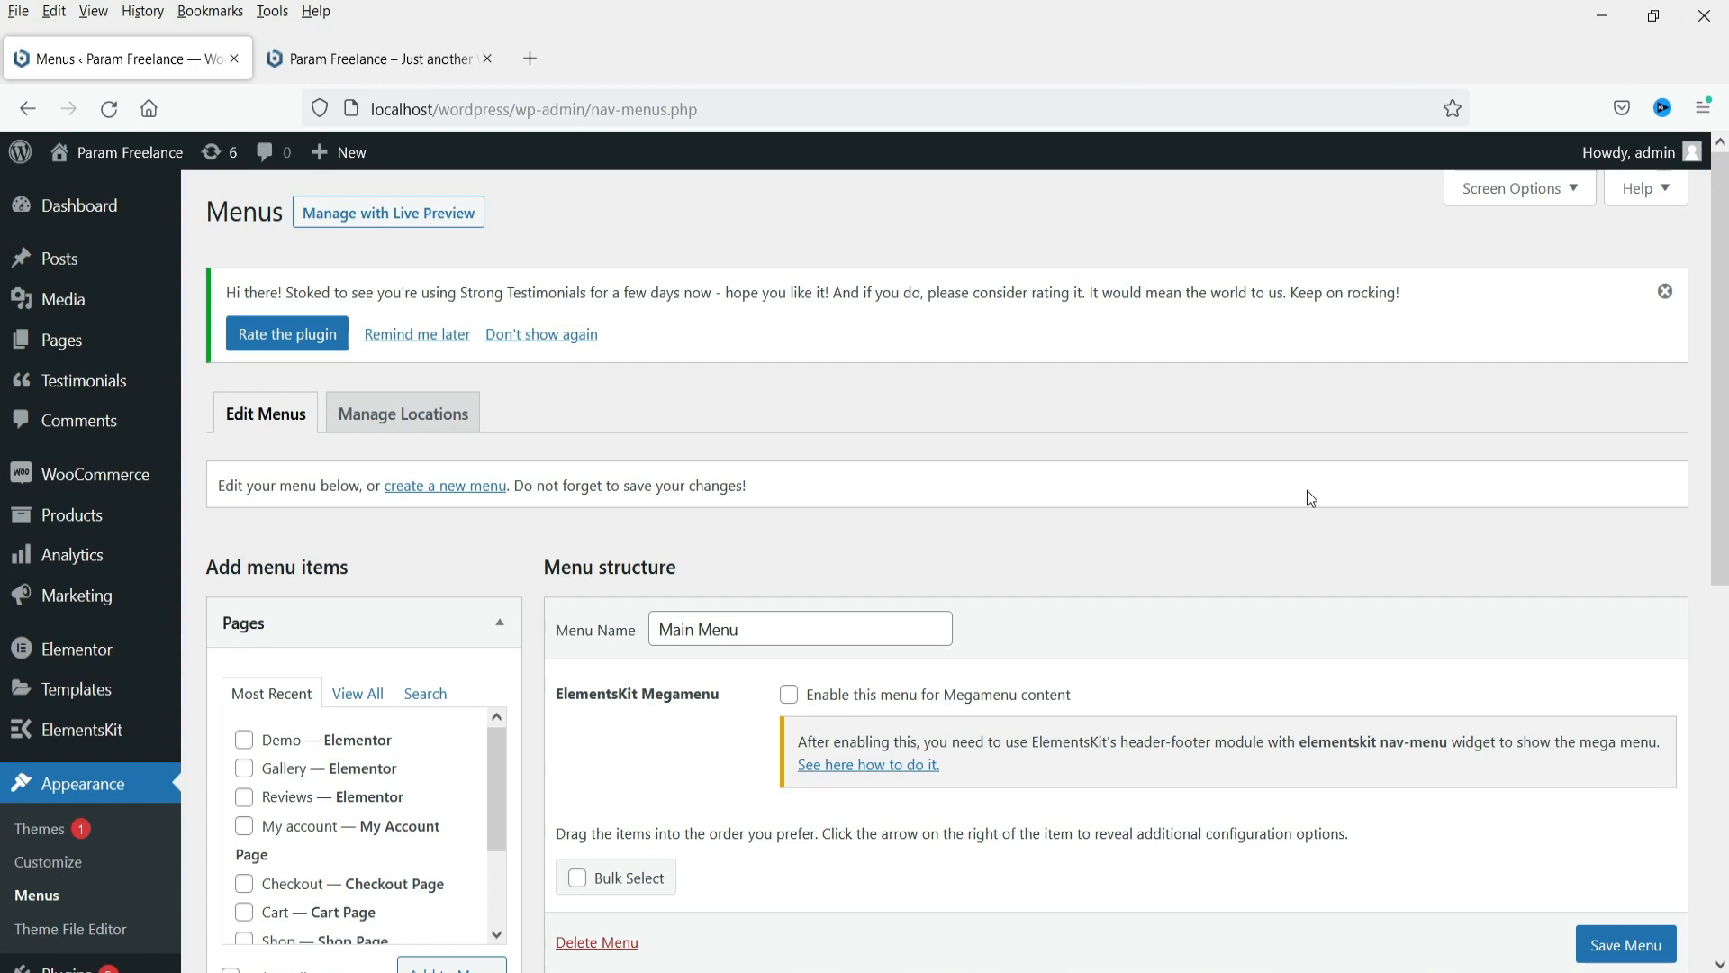
click(421, 71)
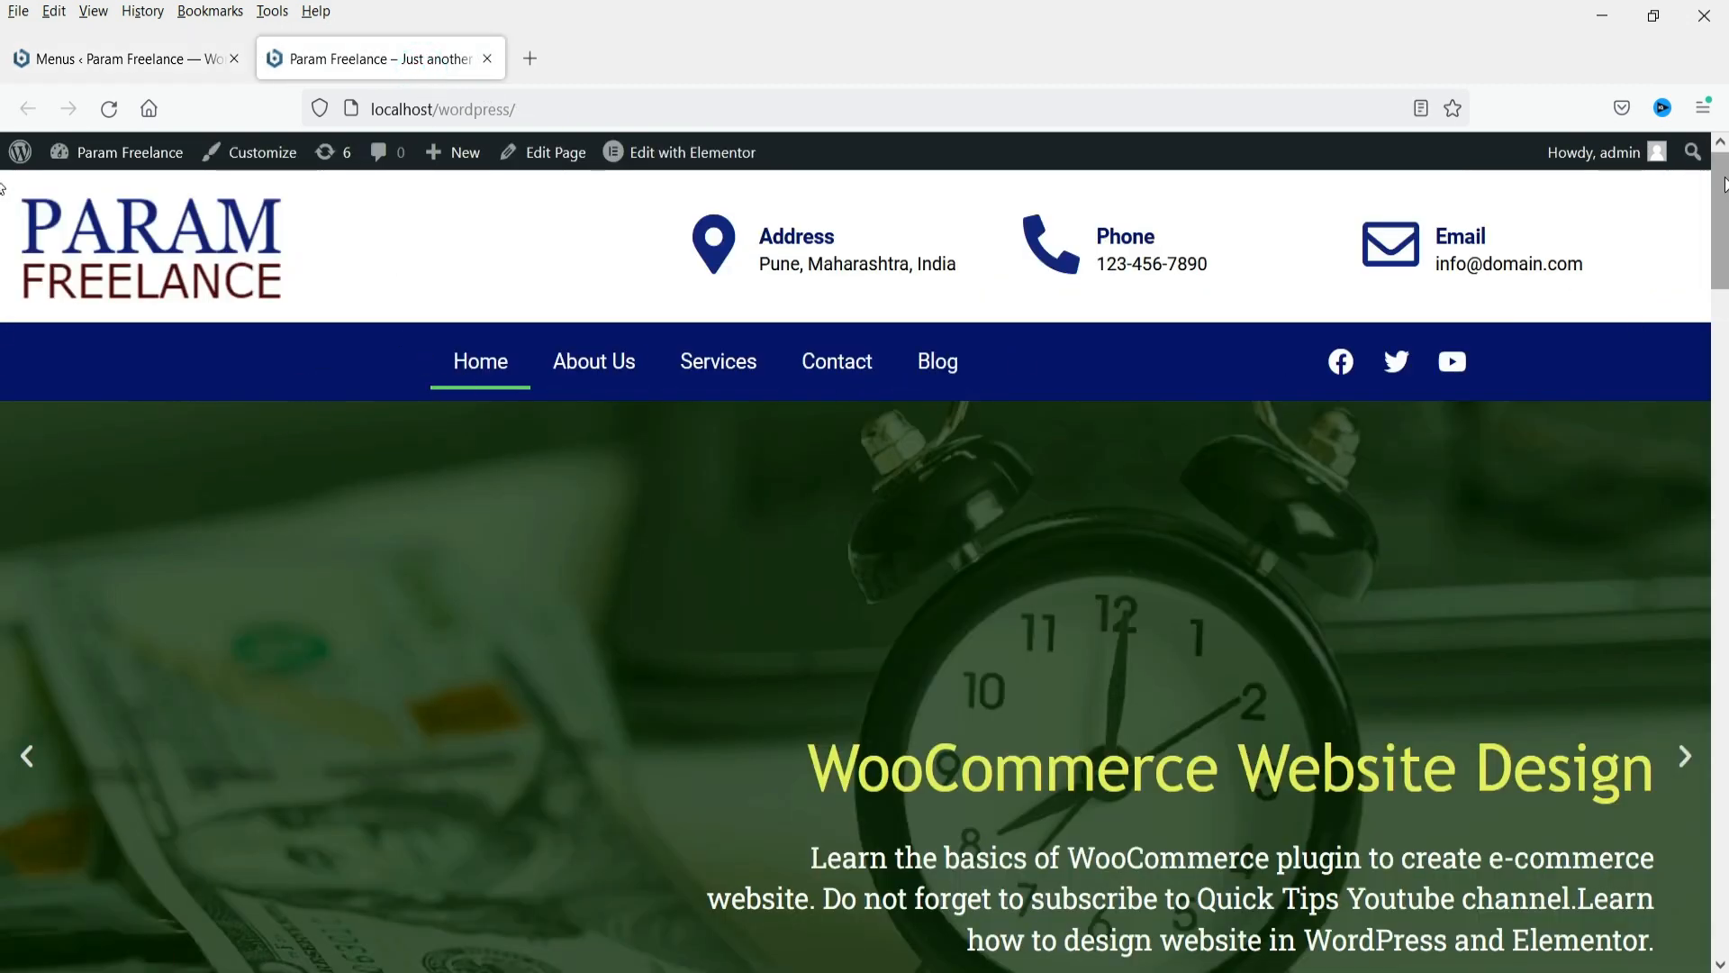
drag(1720, 179, 1710, 945)
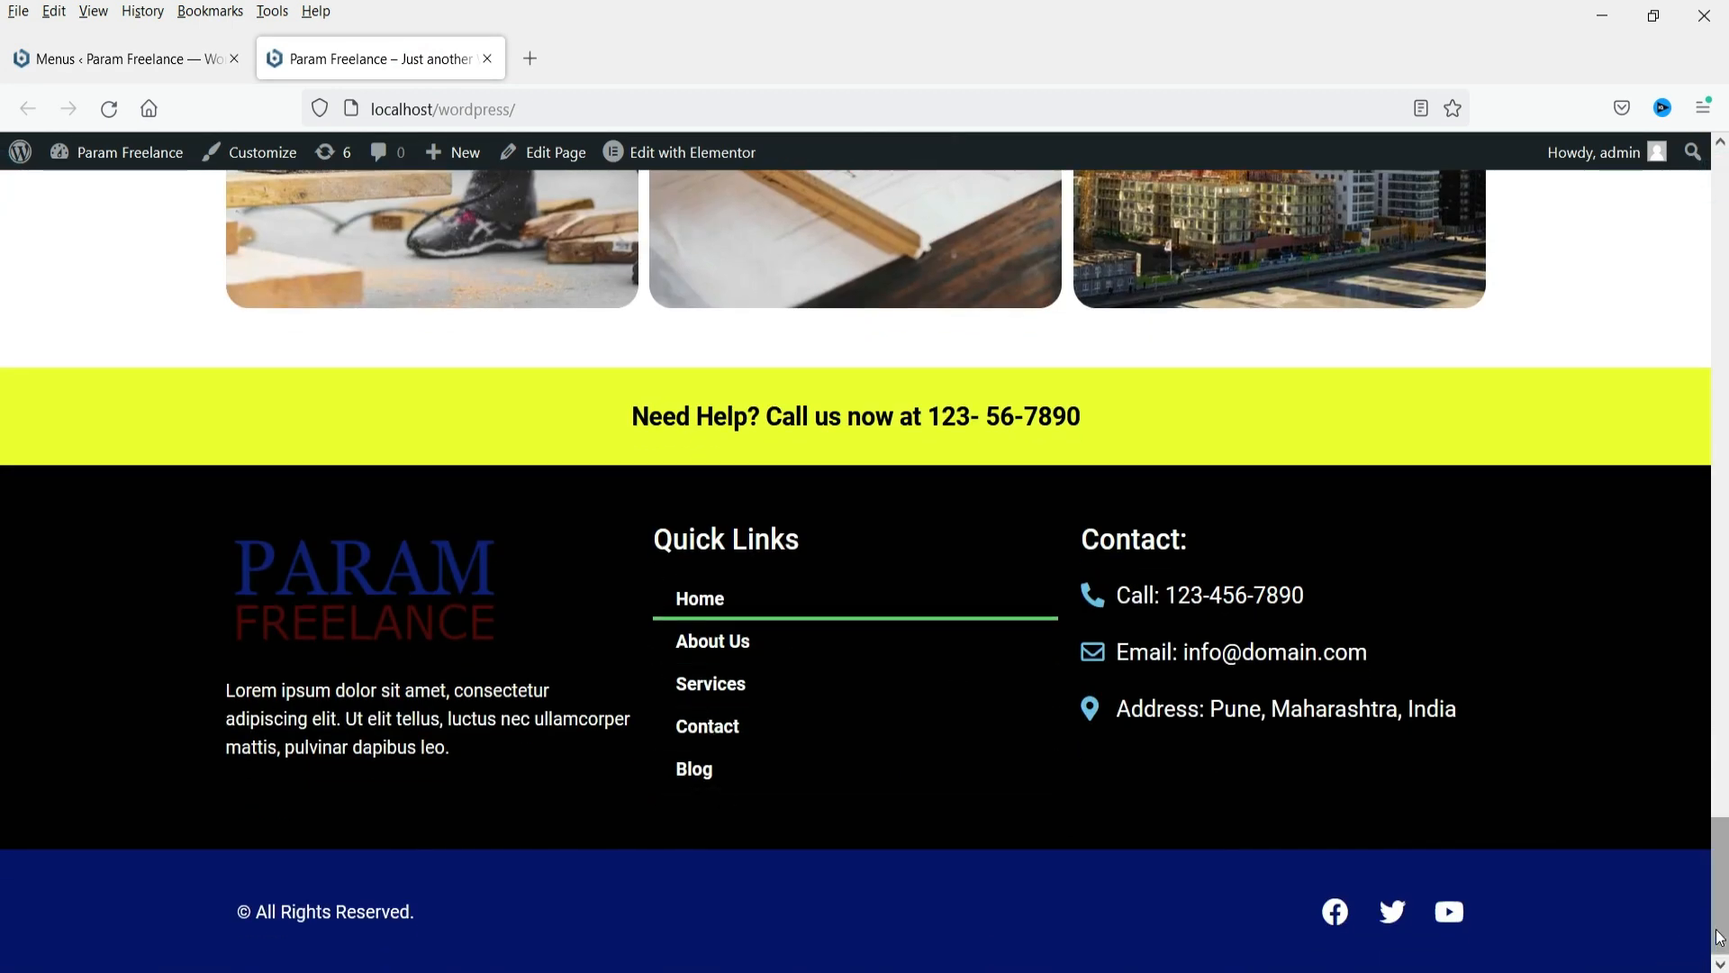
scroll(4, 356, up, 10)
scroll(4, 355, up, 10)
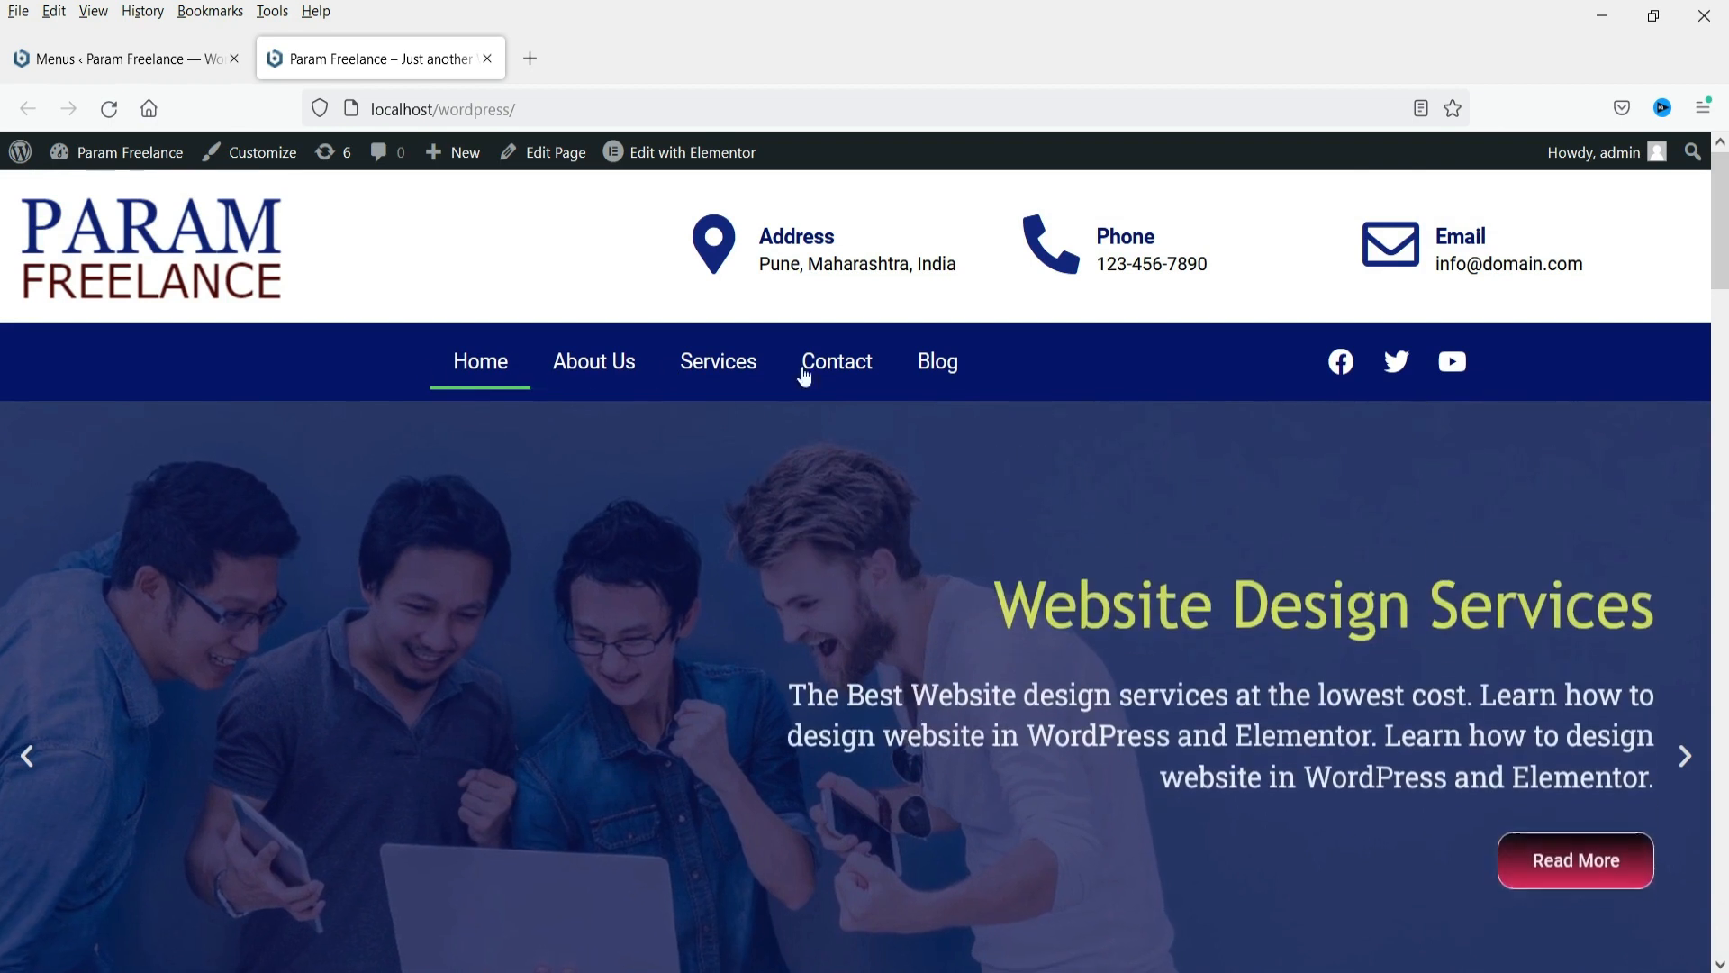
click(49, 75)
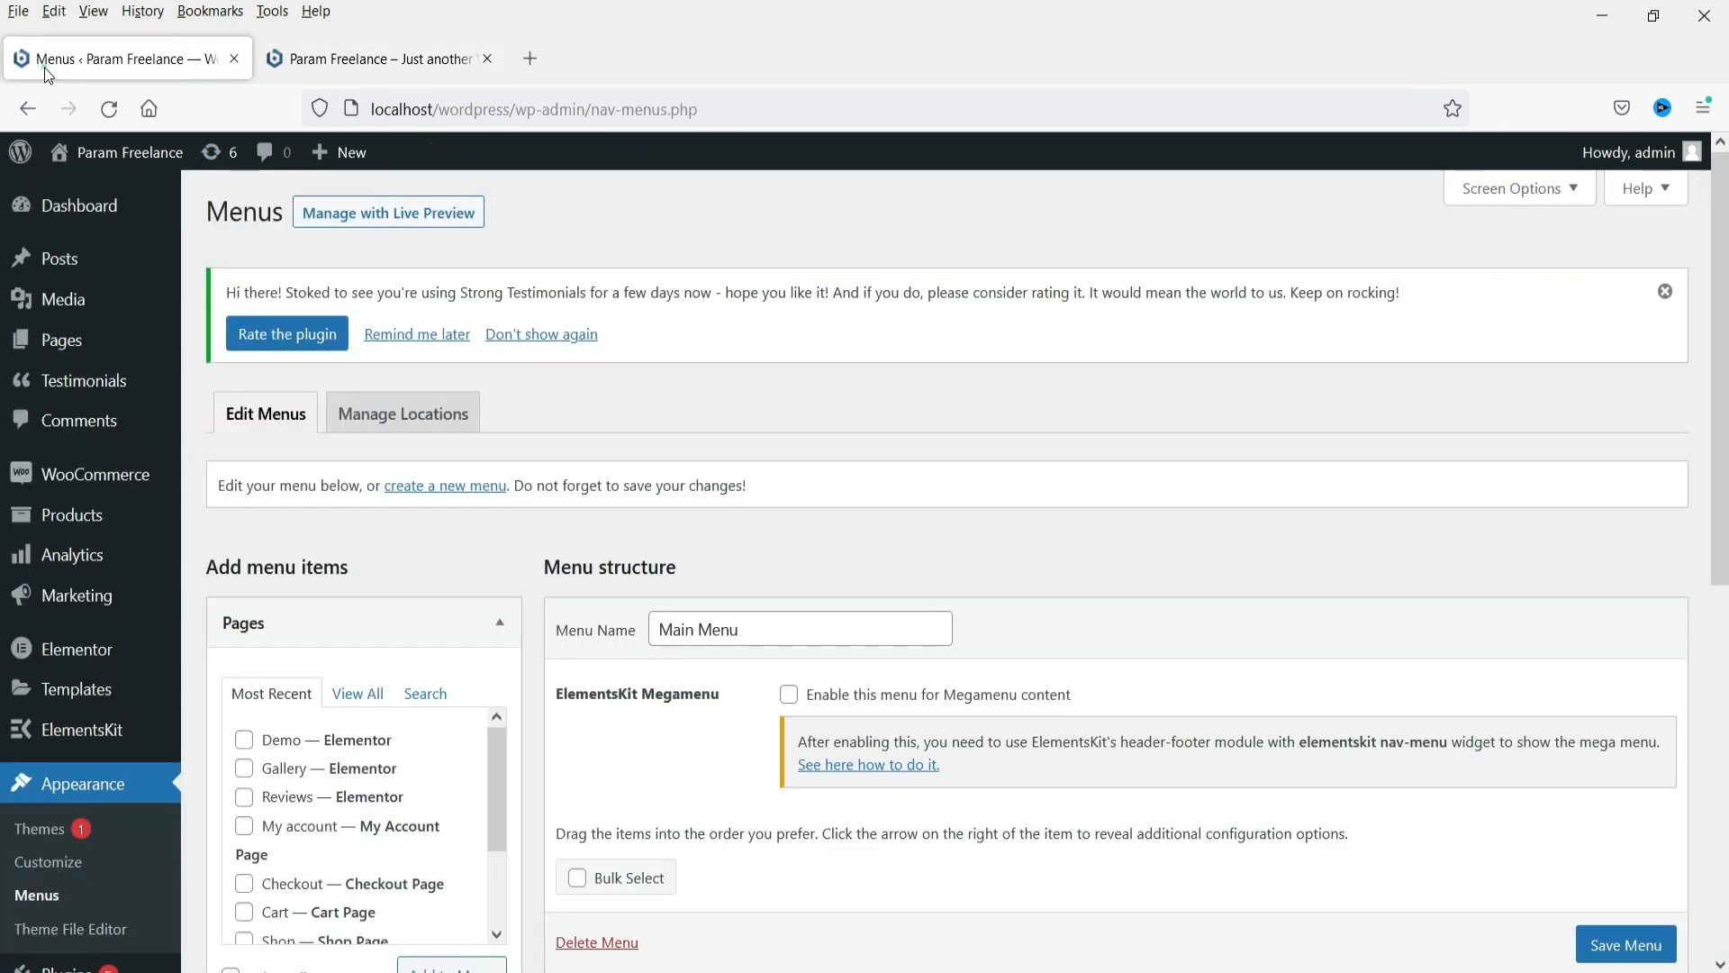
scroll(1204, 547, down, 5)
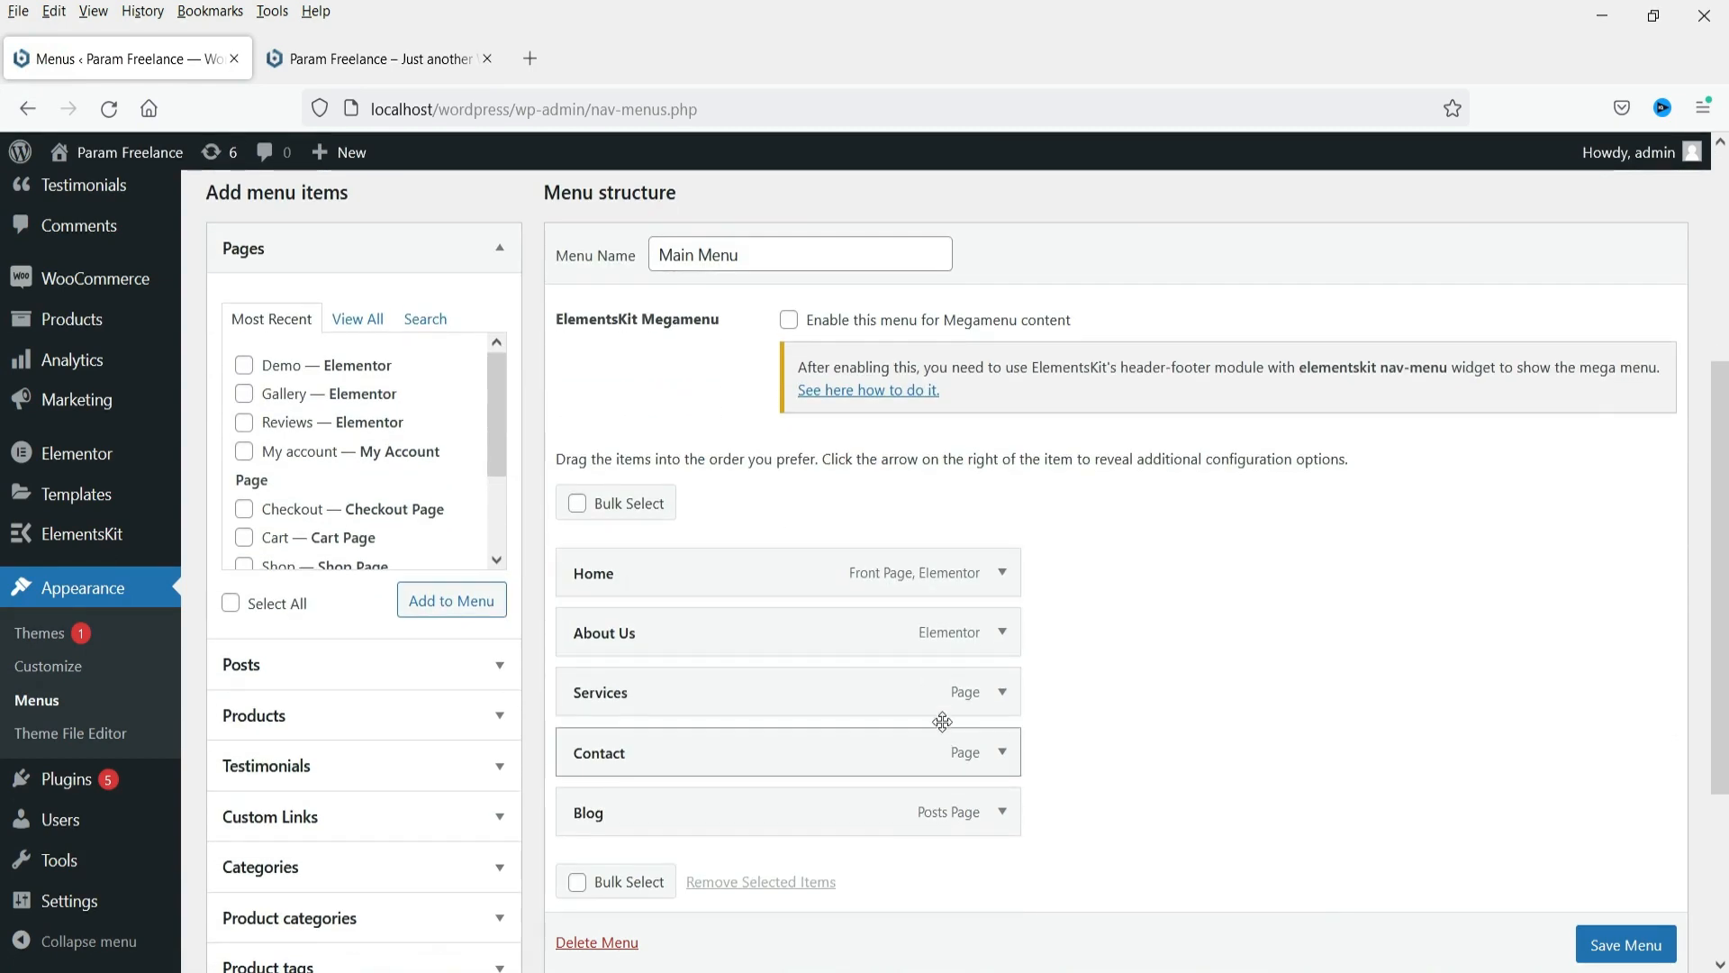
drag(757, 259, 579, 261)
click(1356, 594)
click(750, 254)
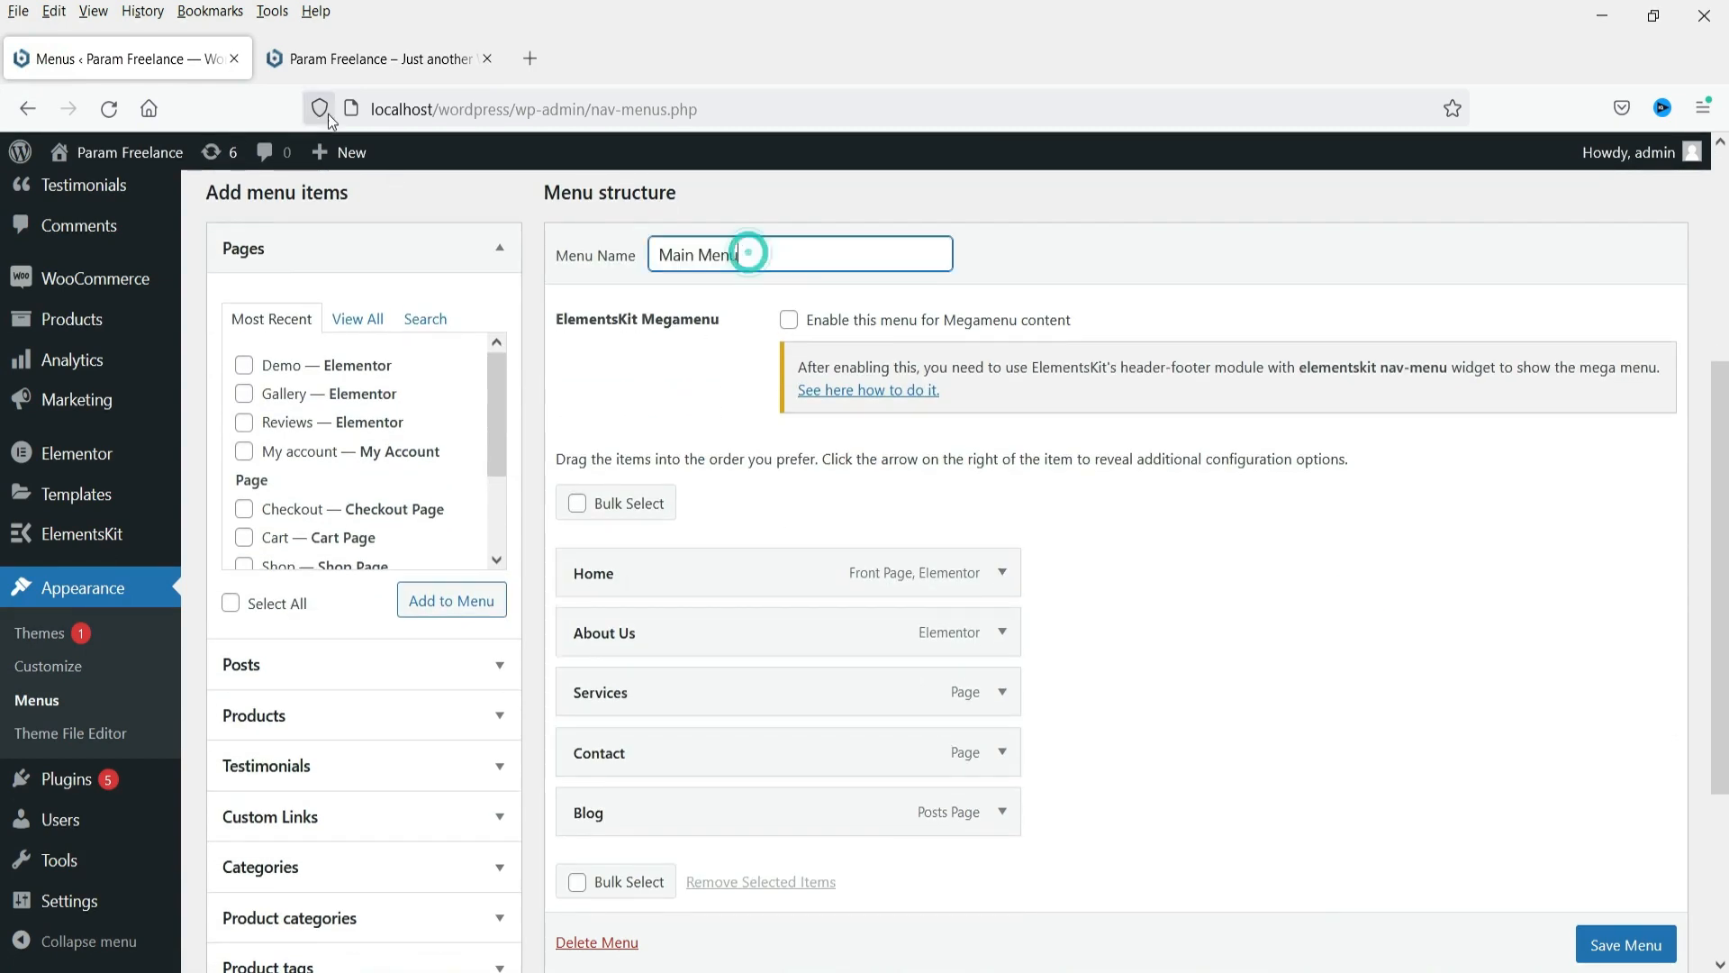
click(378, 58)
scroll(2, 300, down, 15)
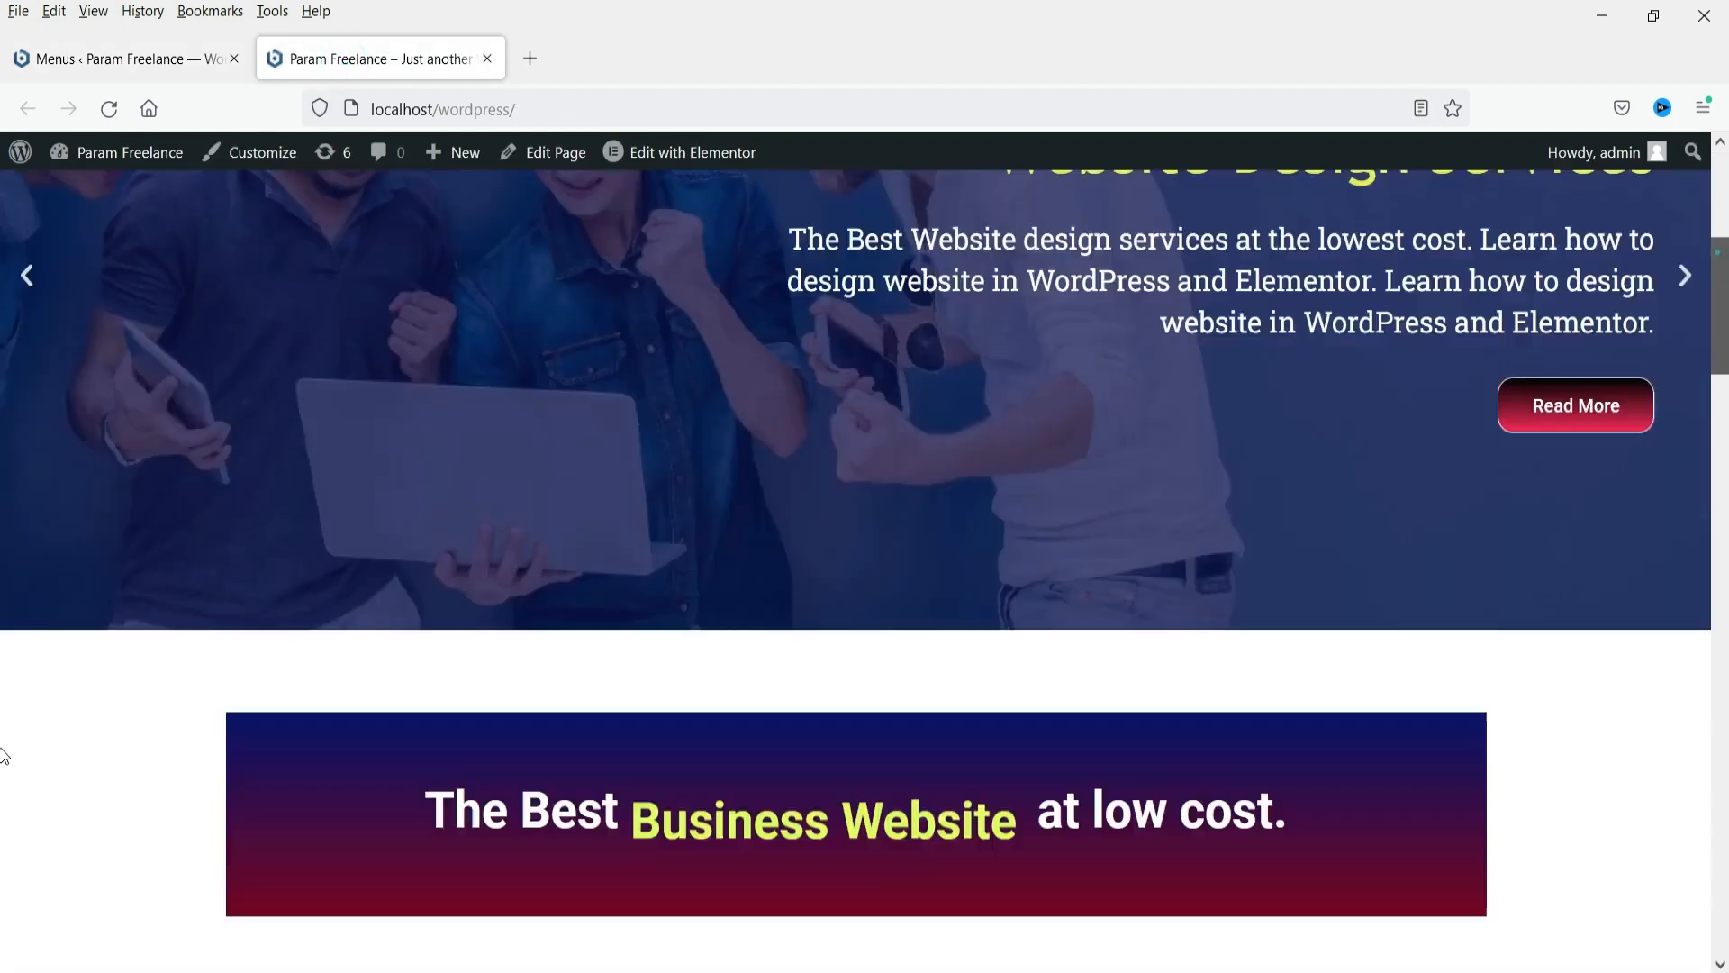
scroll(1402, 432, up, 8)
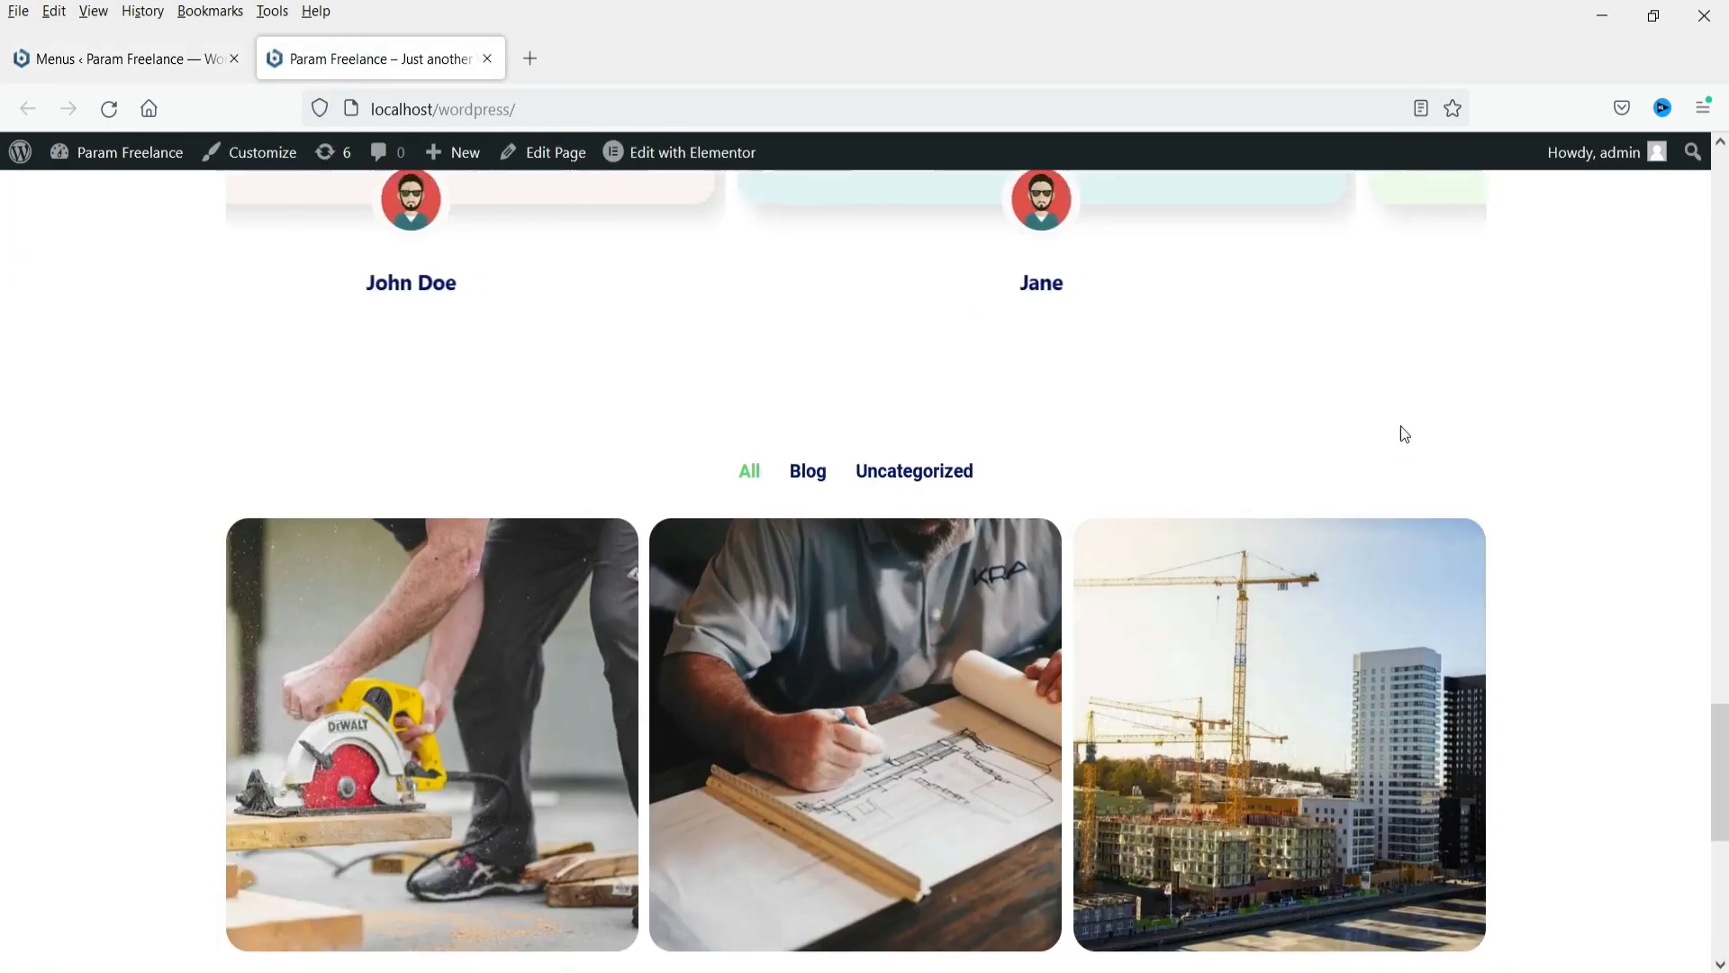
Open the site's Header template from the Theme Builder for editing in a new browser tab
click(51, 72)
mouse_move(36, 538)
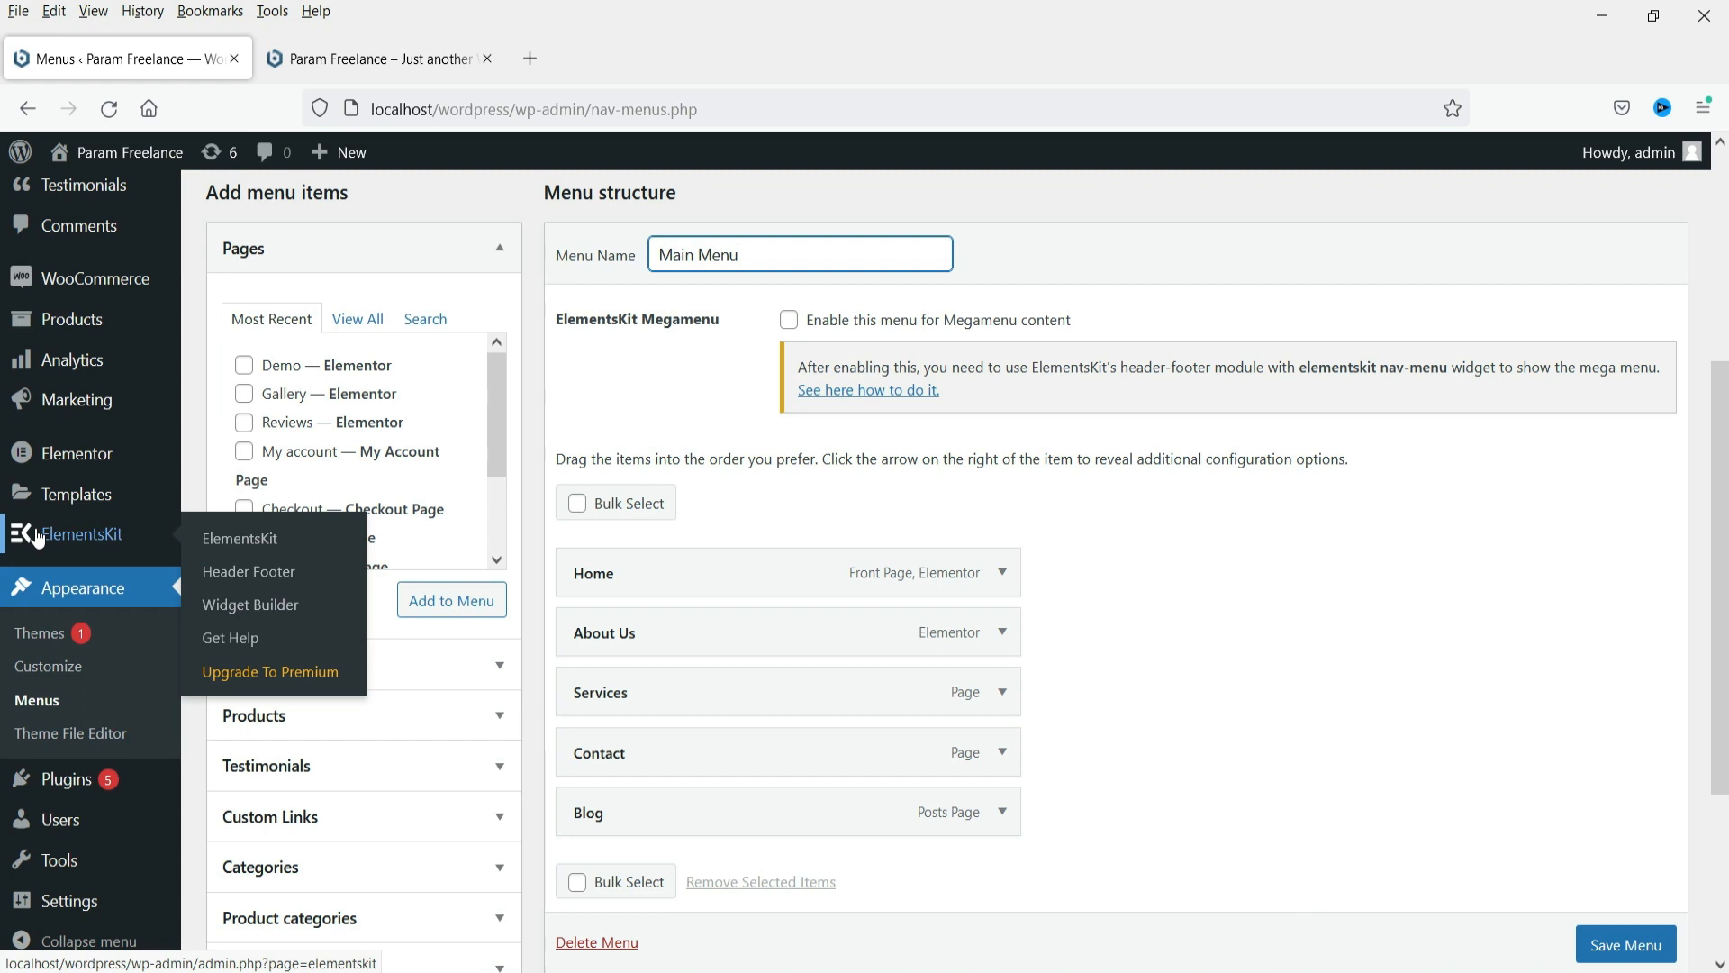
mouse_move(86, 504)
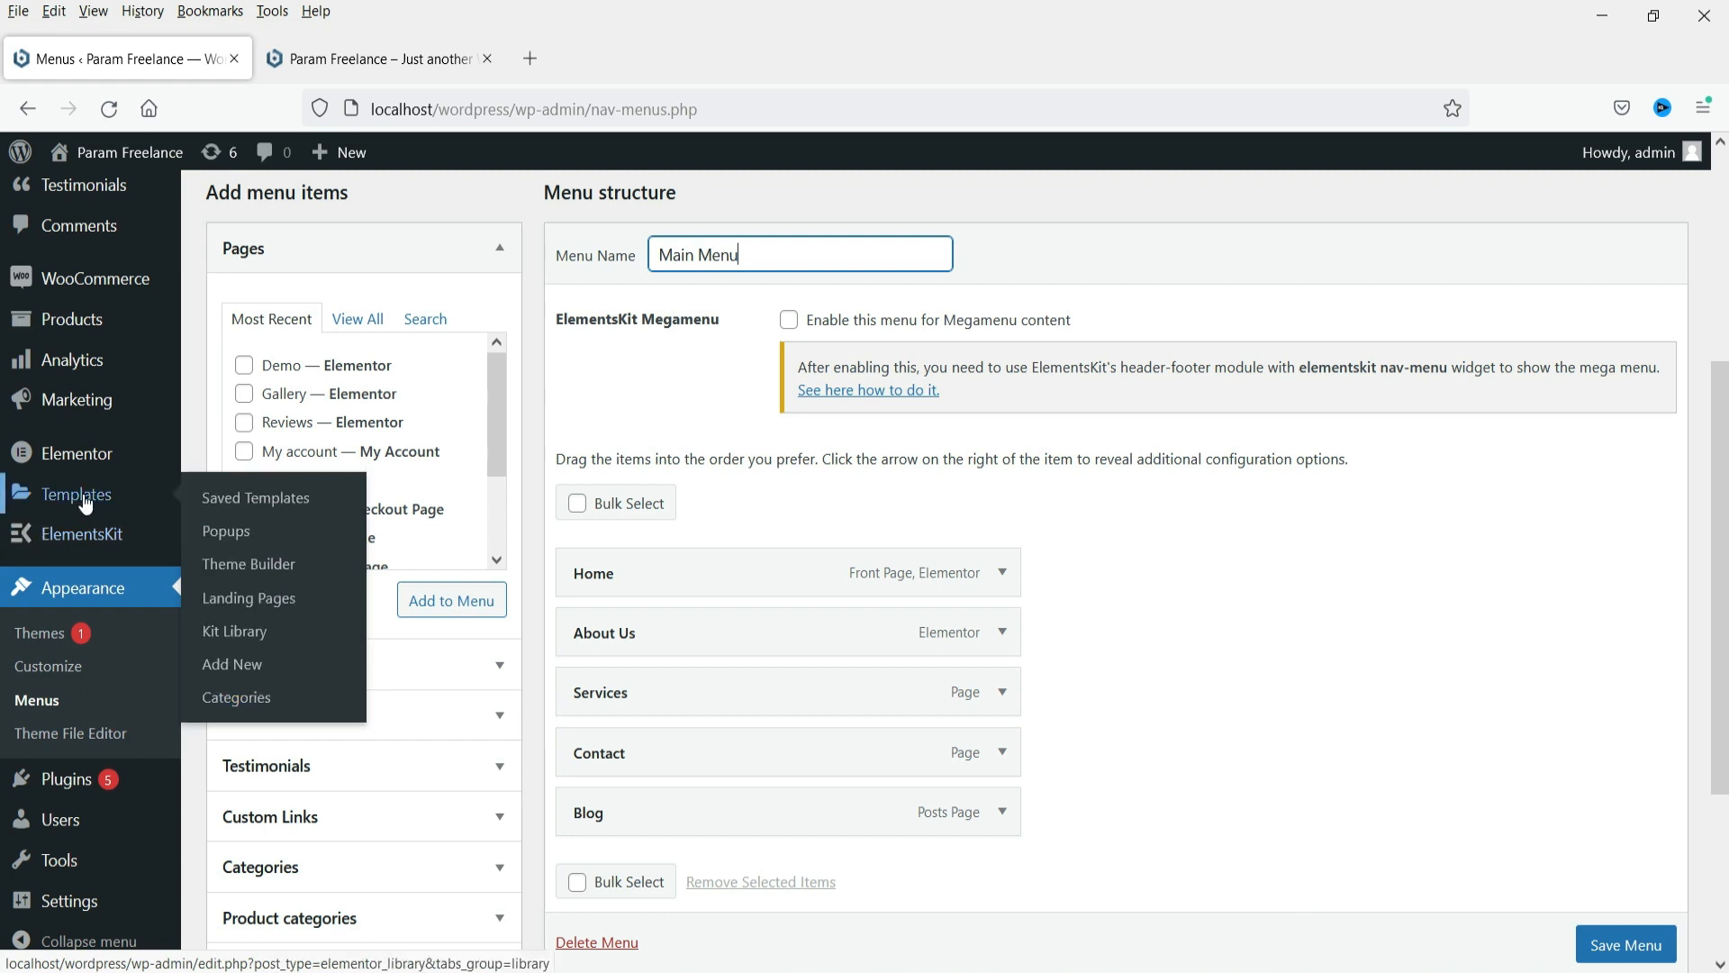
click(249, 564)
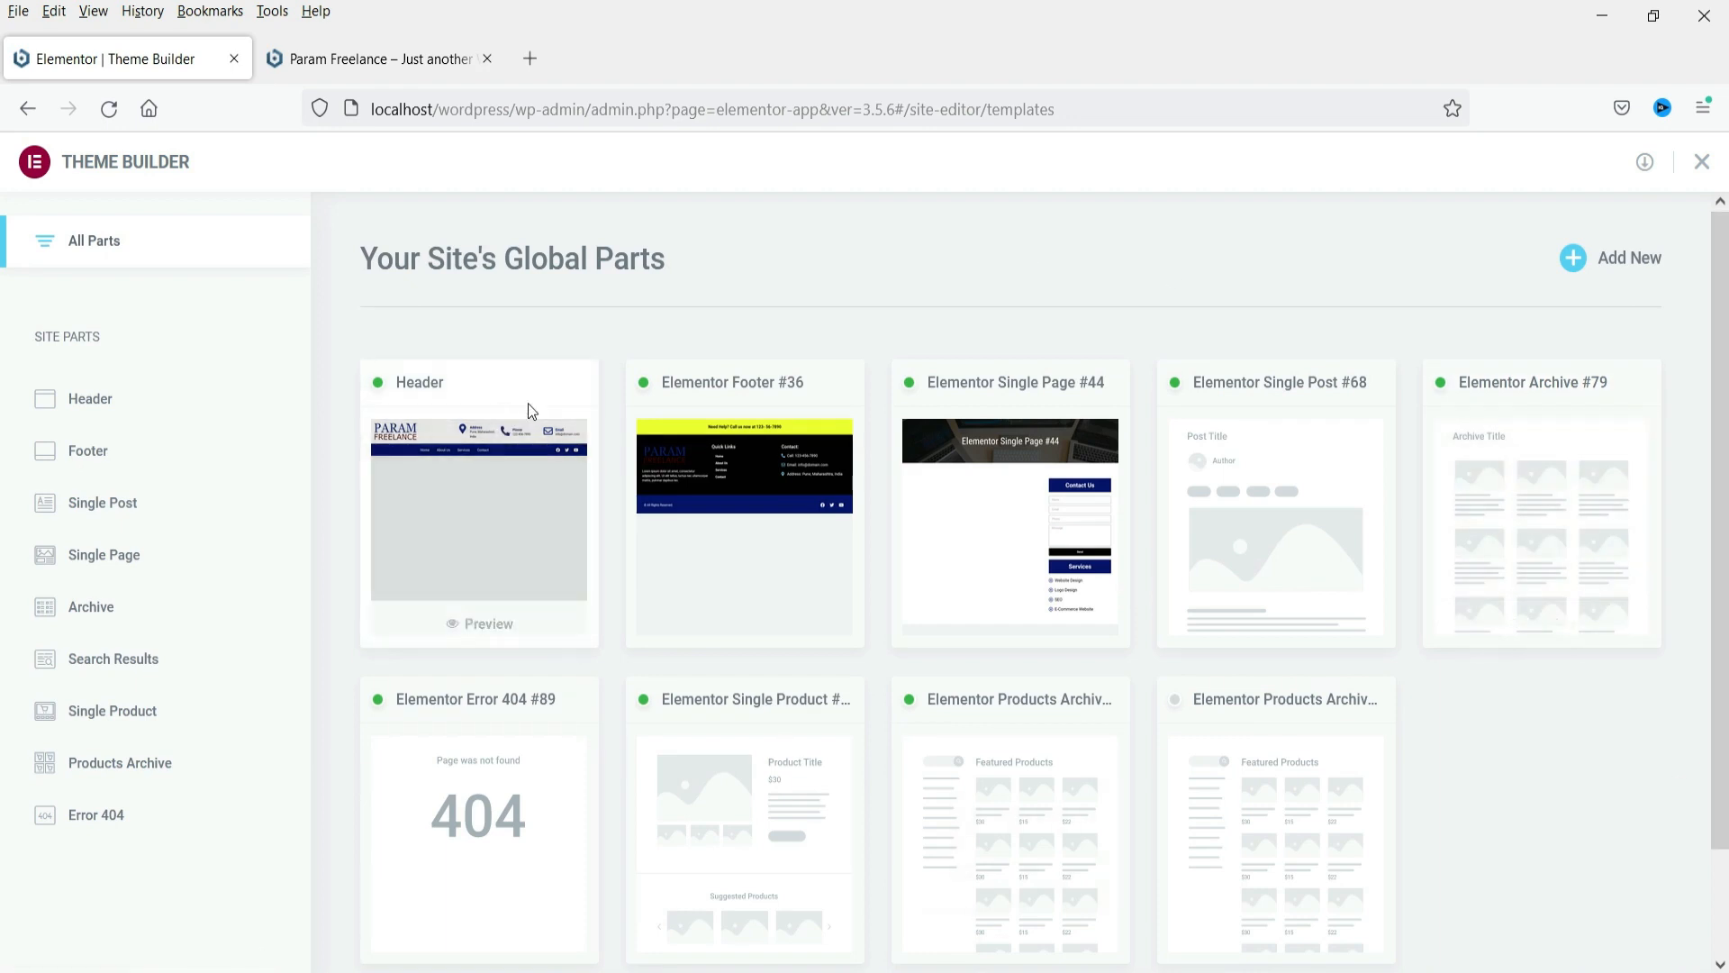
click(538, 484)
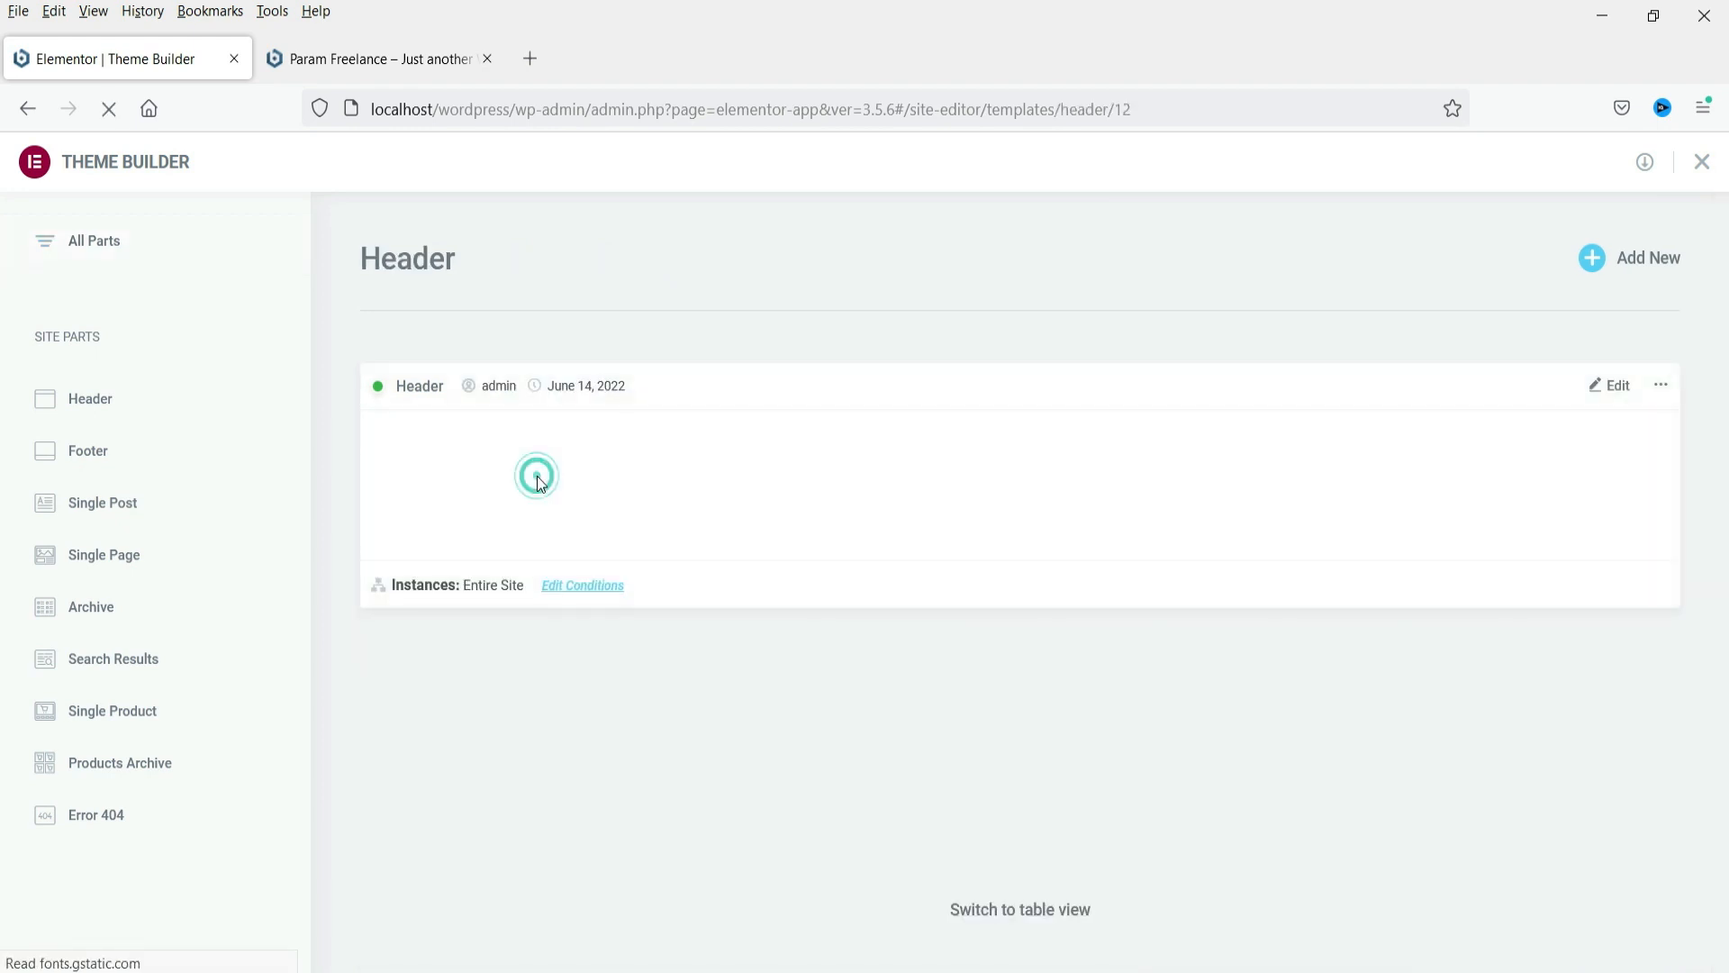
right_click(1607, 397)
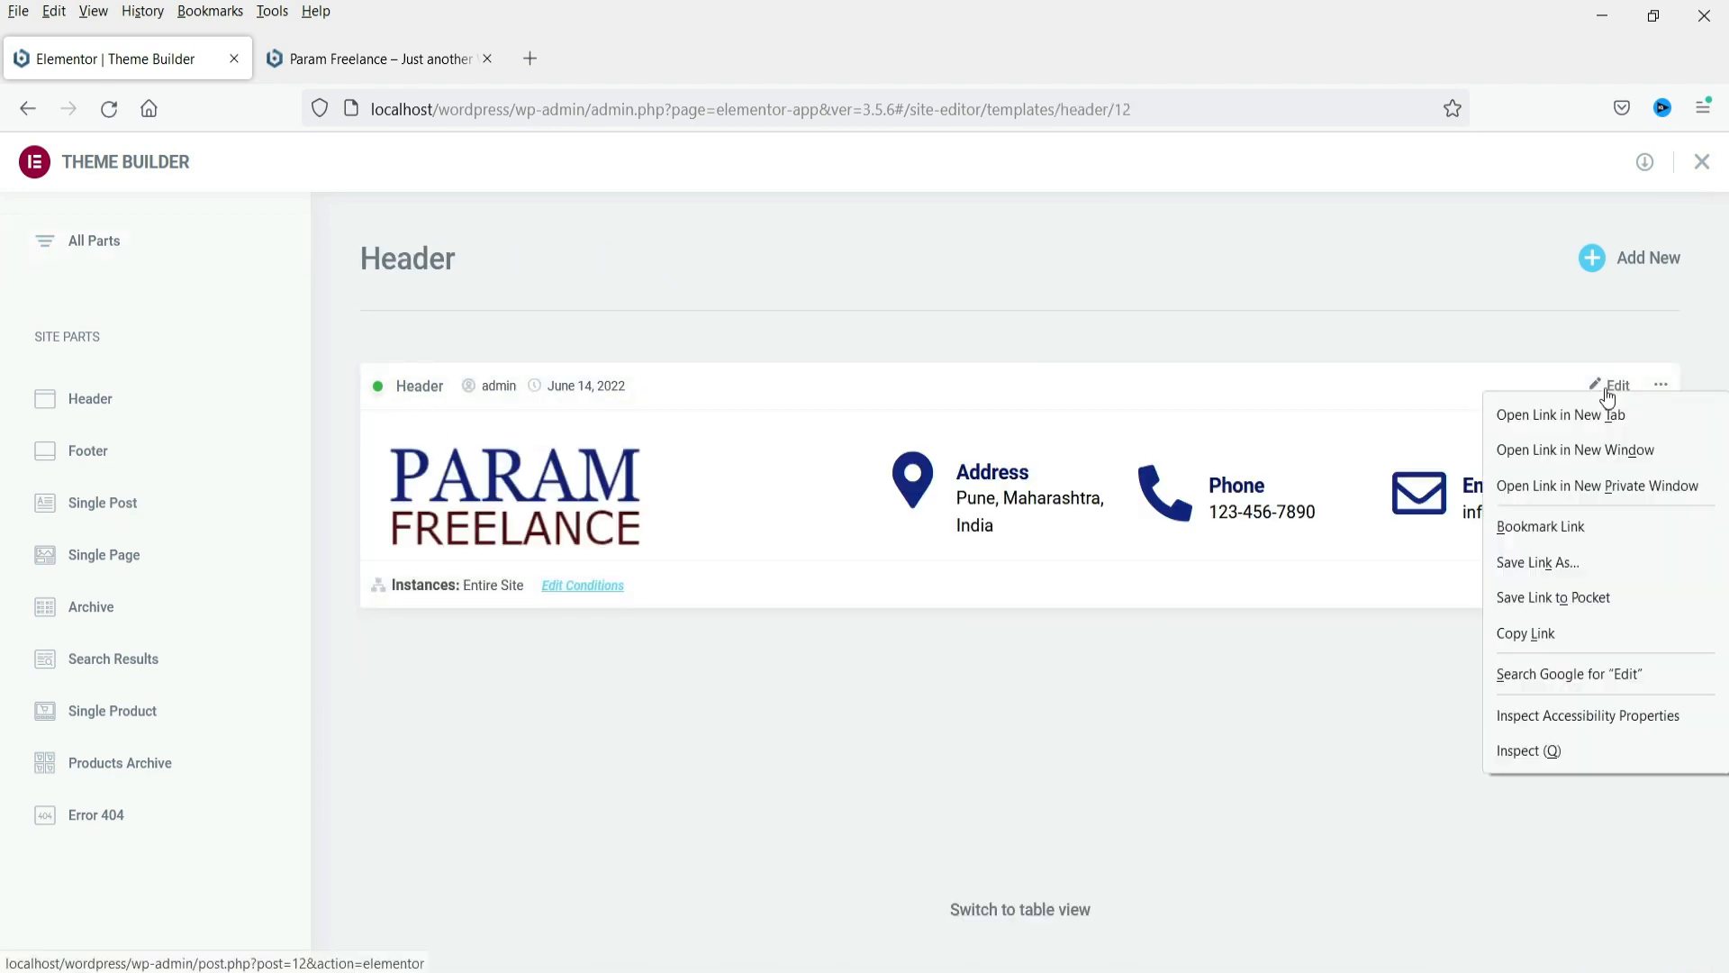
click(1614, 416)
click(387, 61)
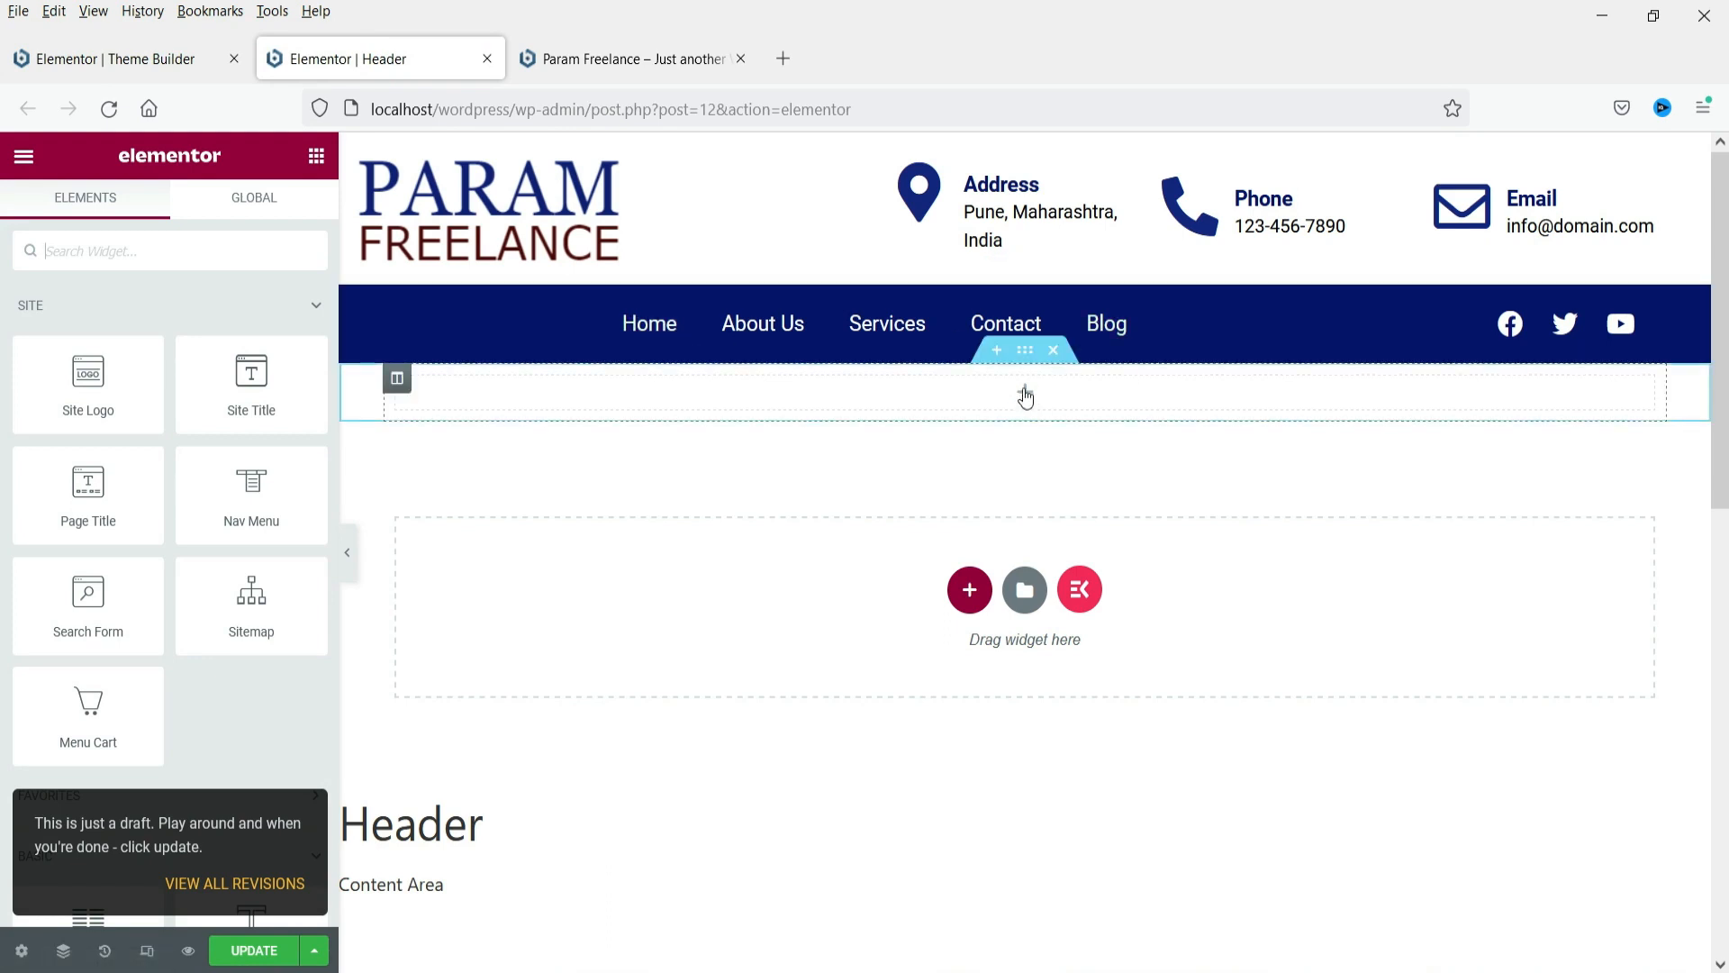
Delete the empty section below the blue navigation bar and add a new single-column section there
click(1052, 350)
click(971, 529)
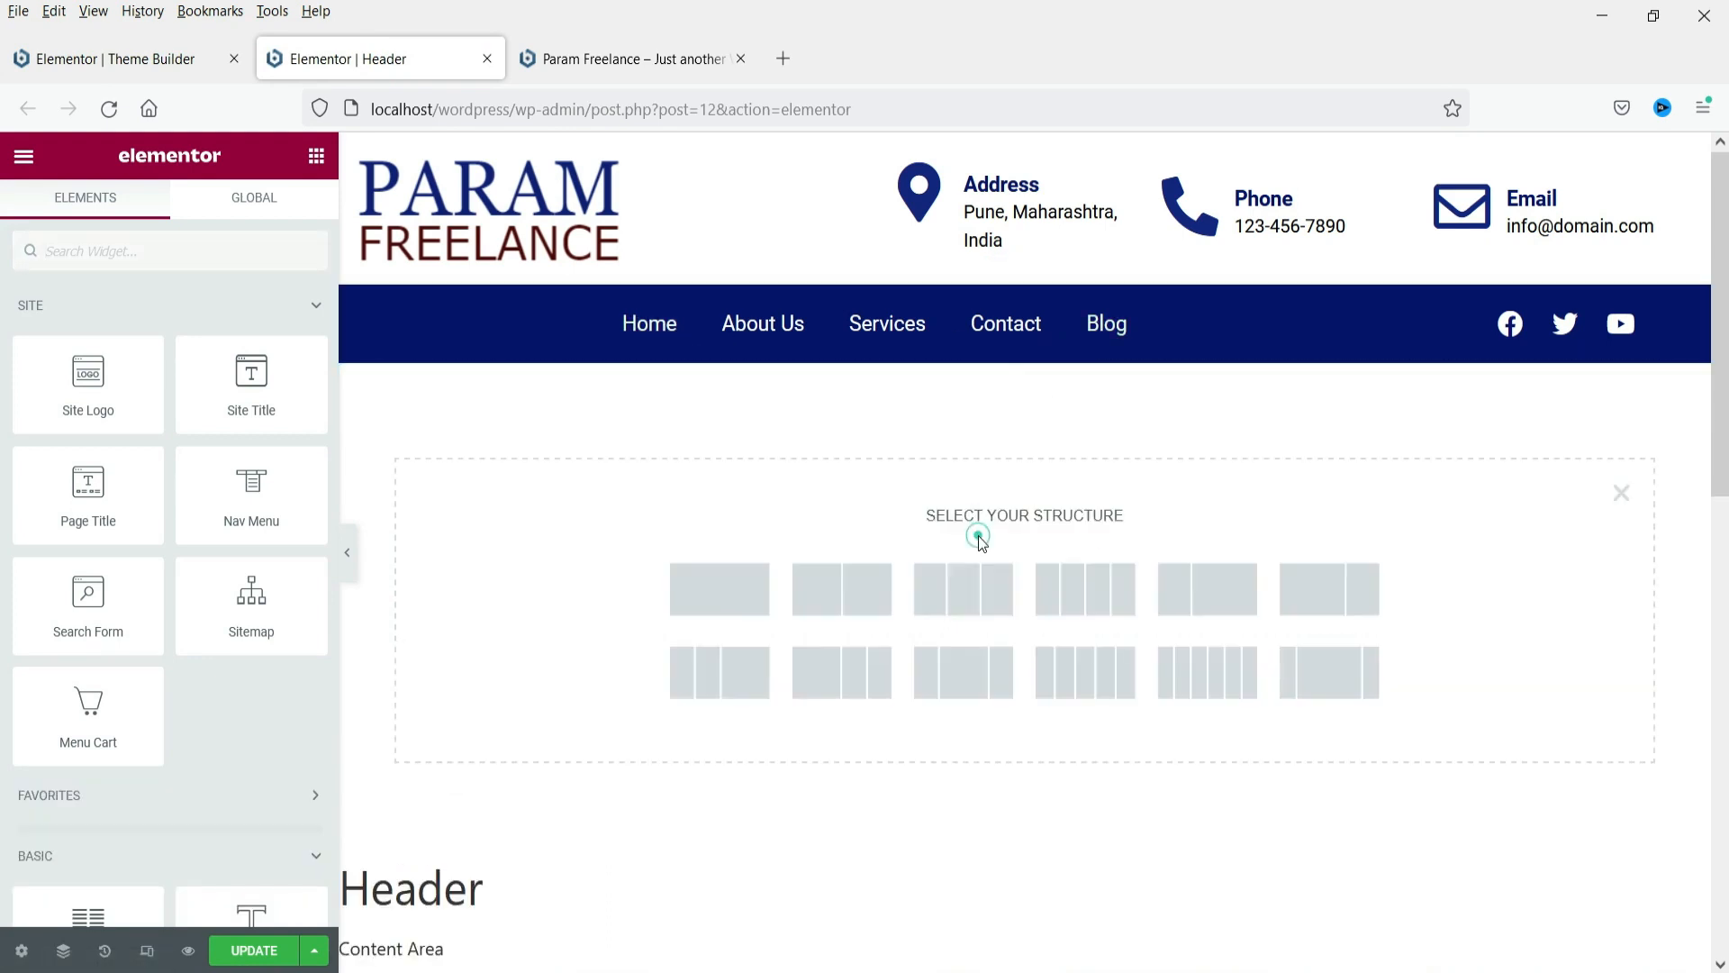
click(714, 594)
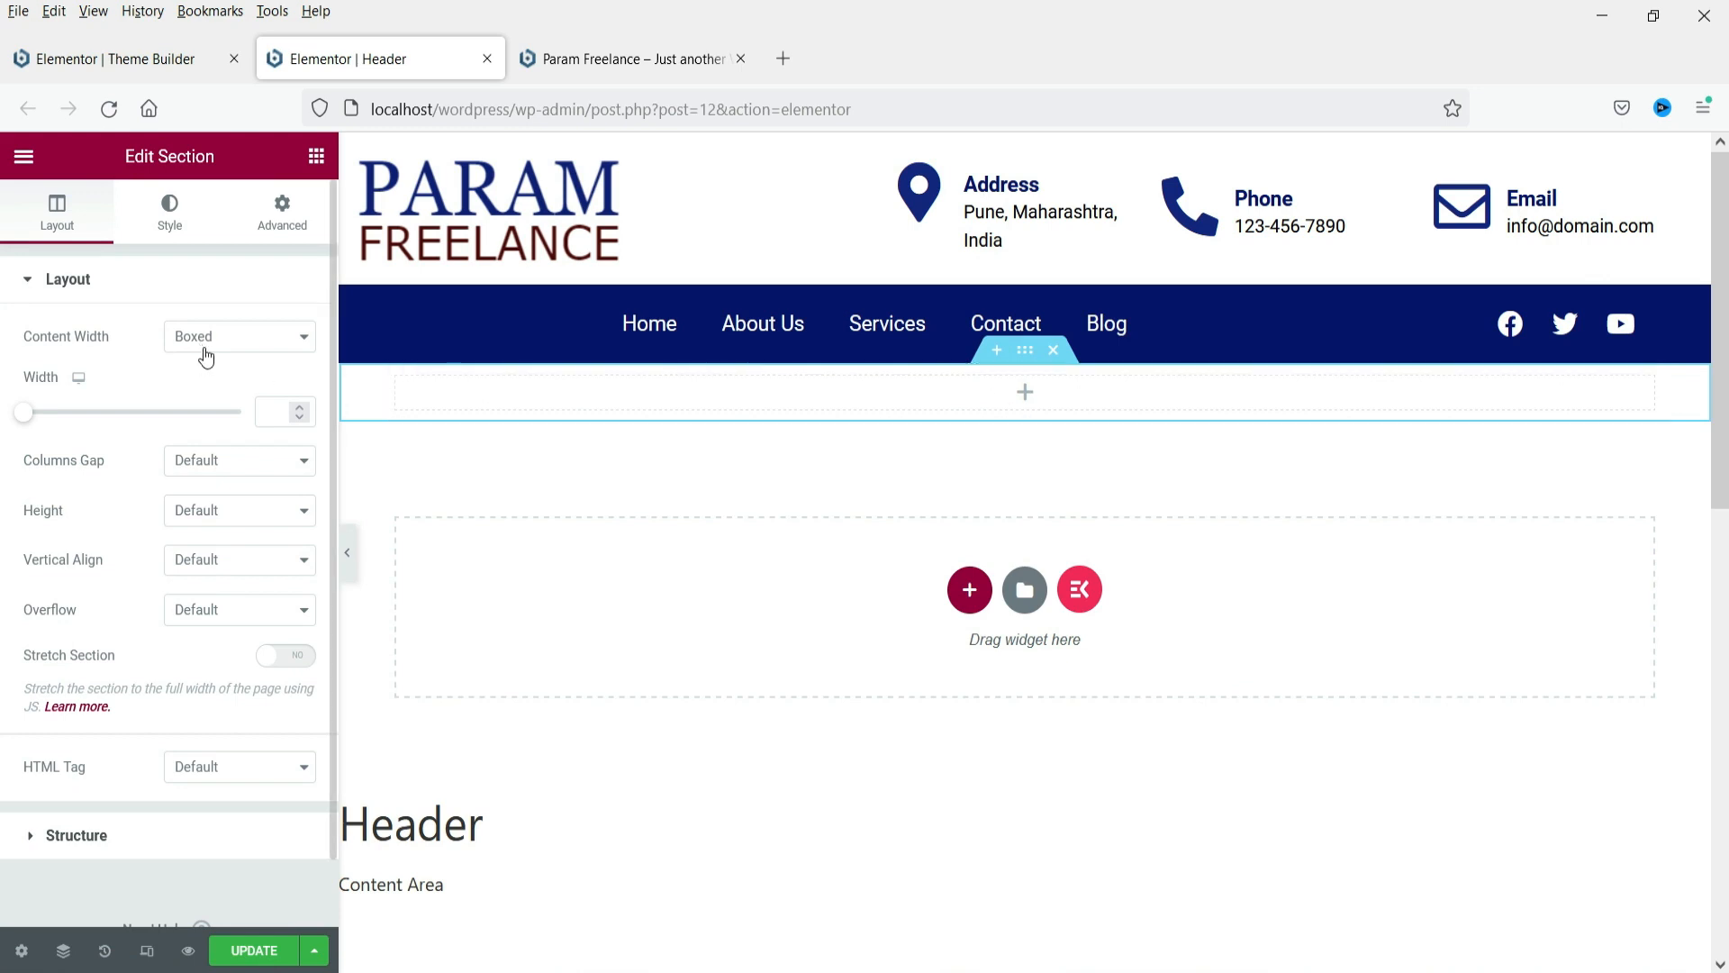
Search the widgets for "menu" and place a Nav Menu widget in the empty single-column section
click(1028, 396)
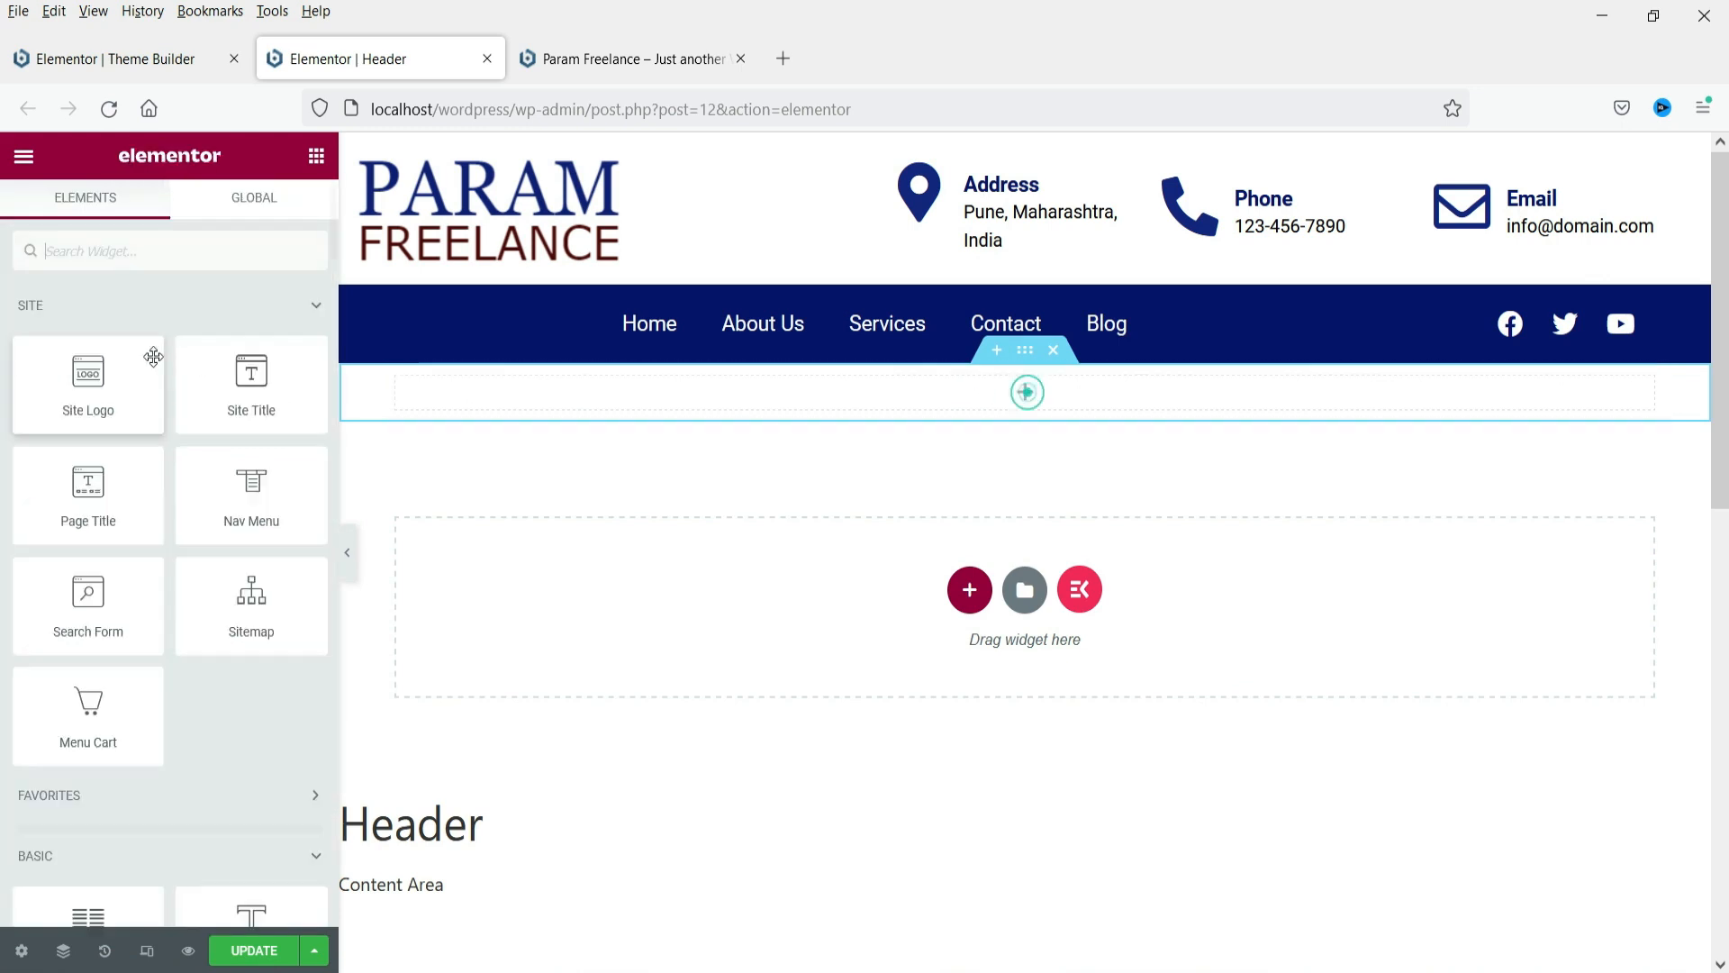
click(105, 251)
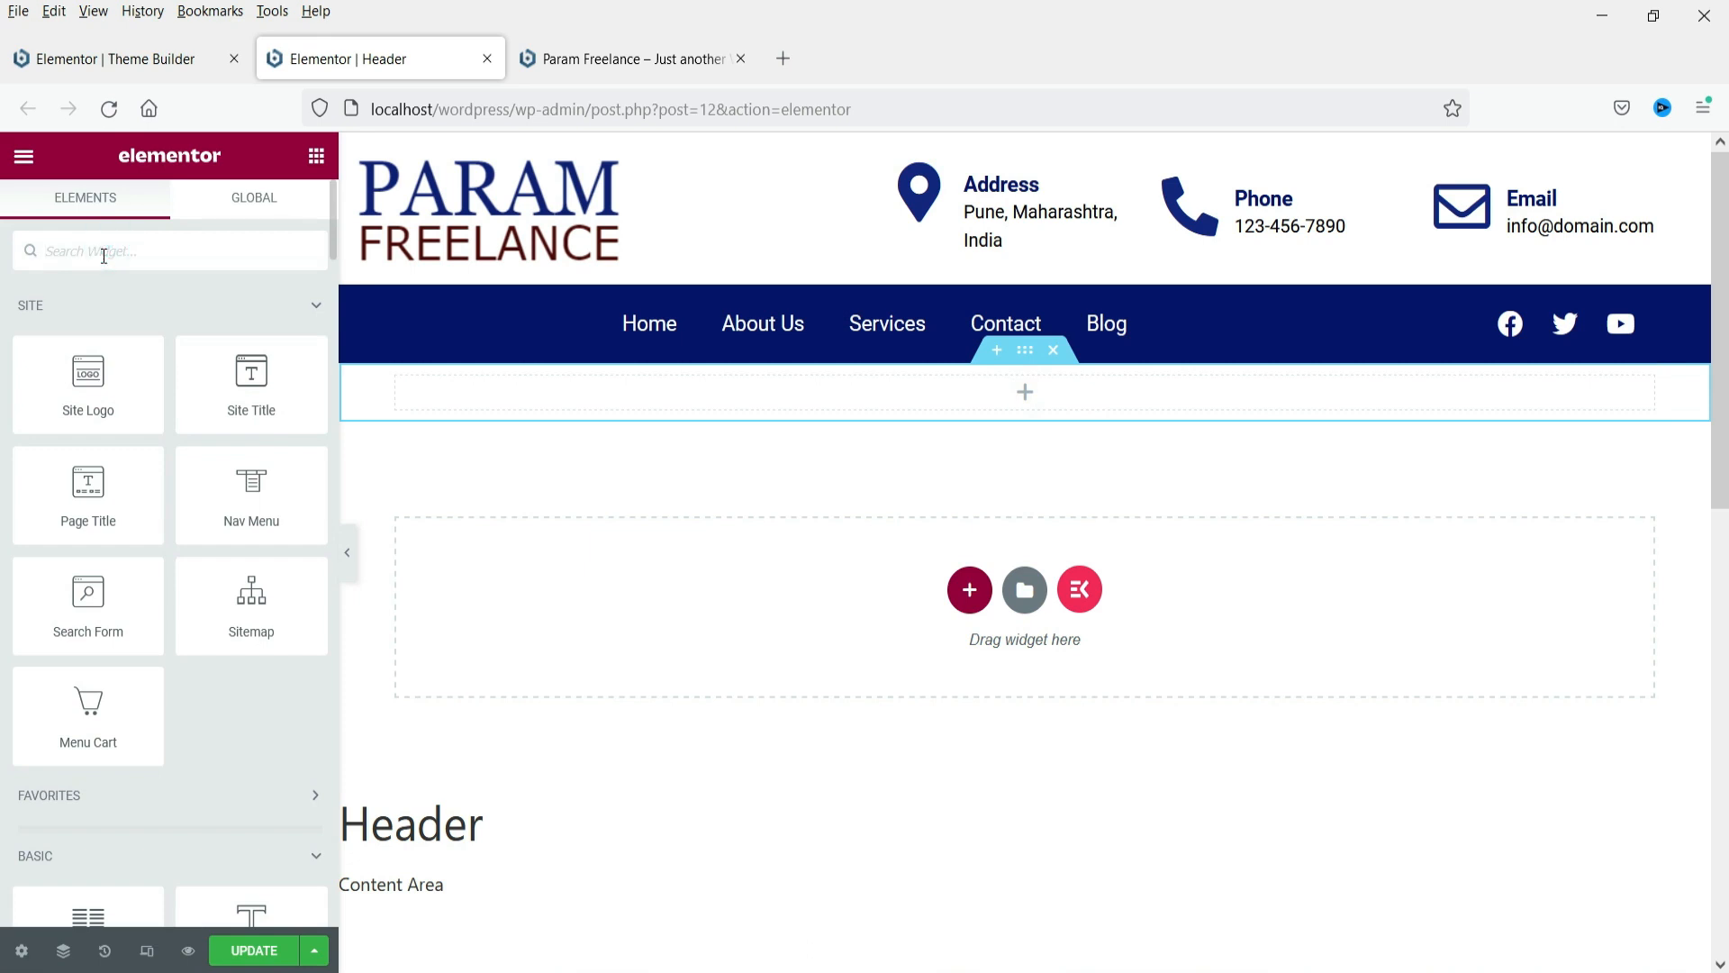
text(menu)
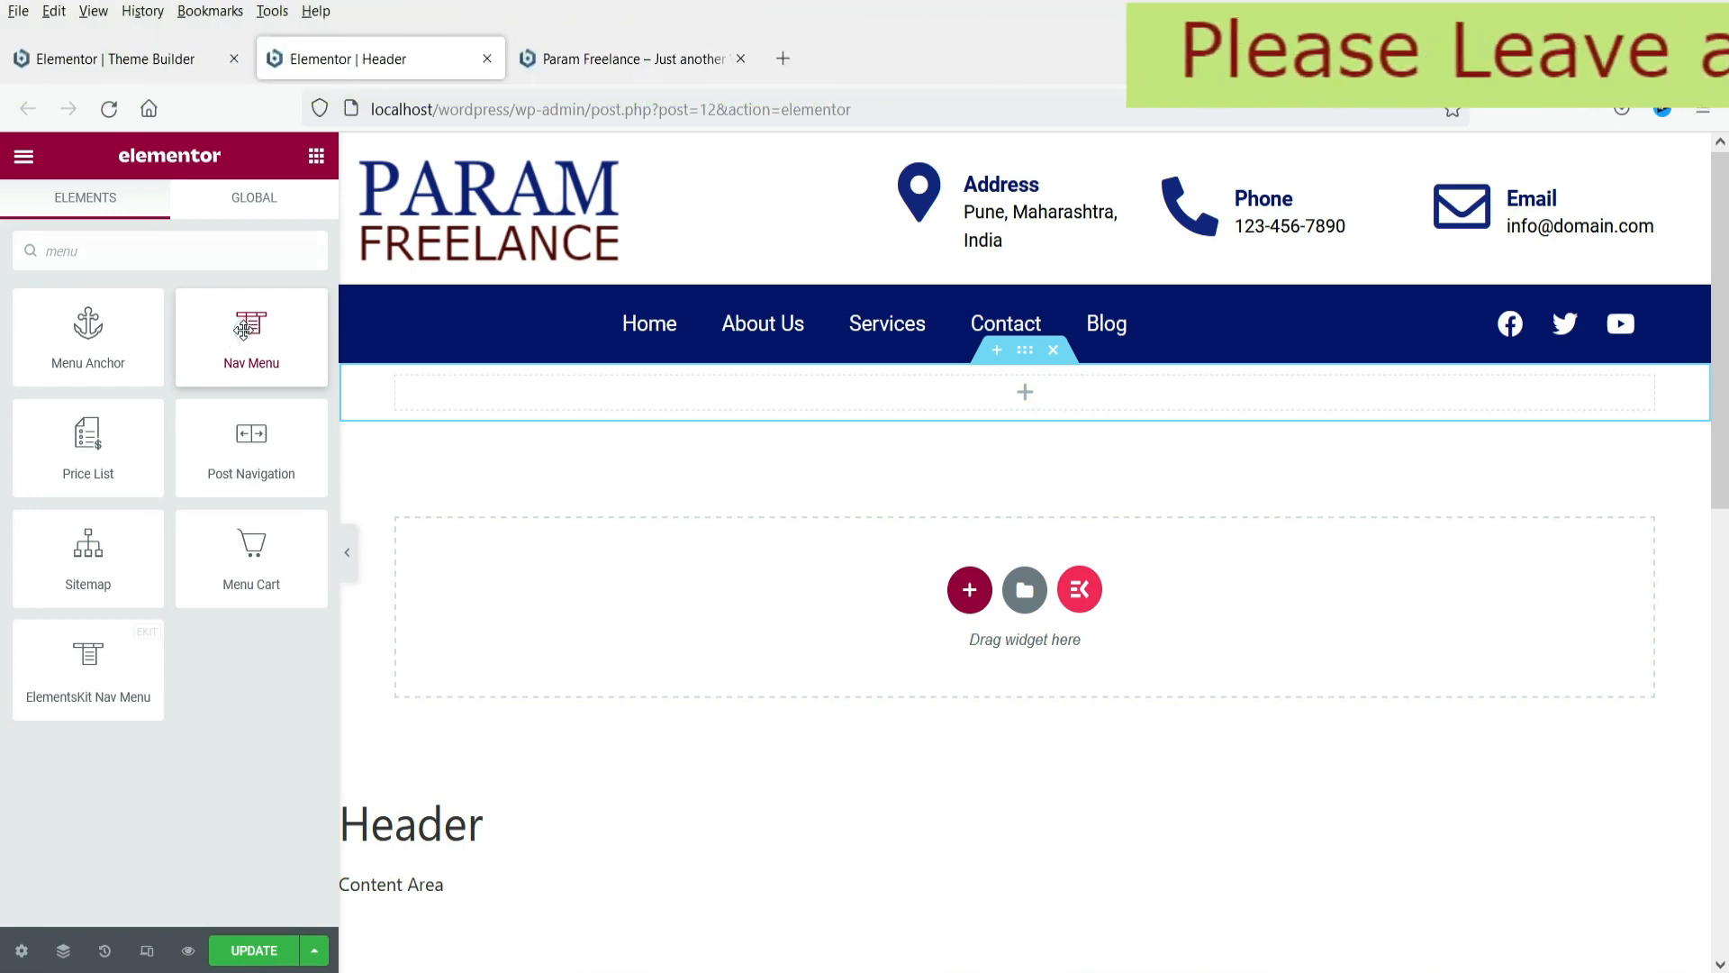
drag(247, 333, 686, 410)
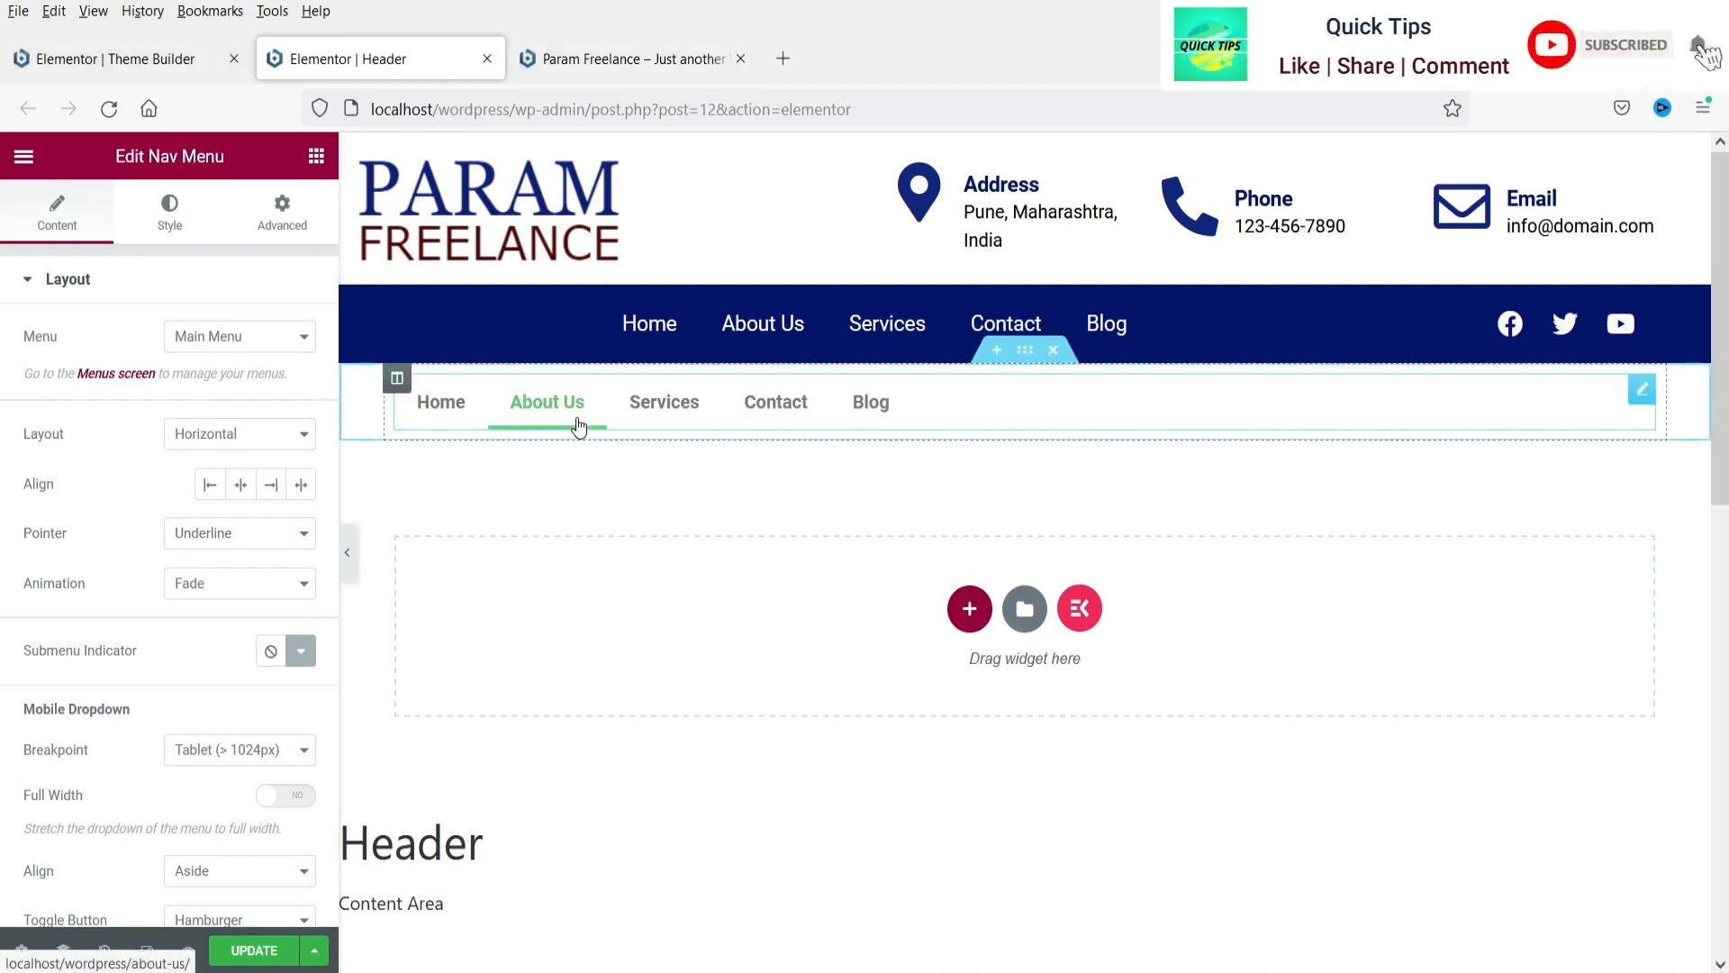
Choose Main Menu as the Nav Menu widget's menu and show its available layout options
click(214, 336)
click(213, 371)
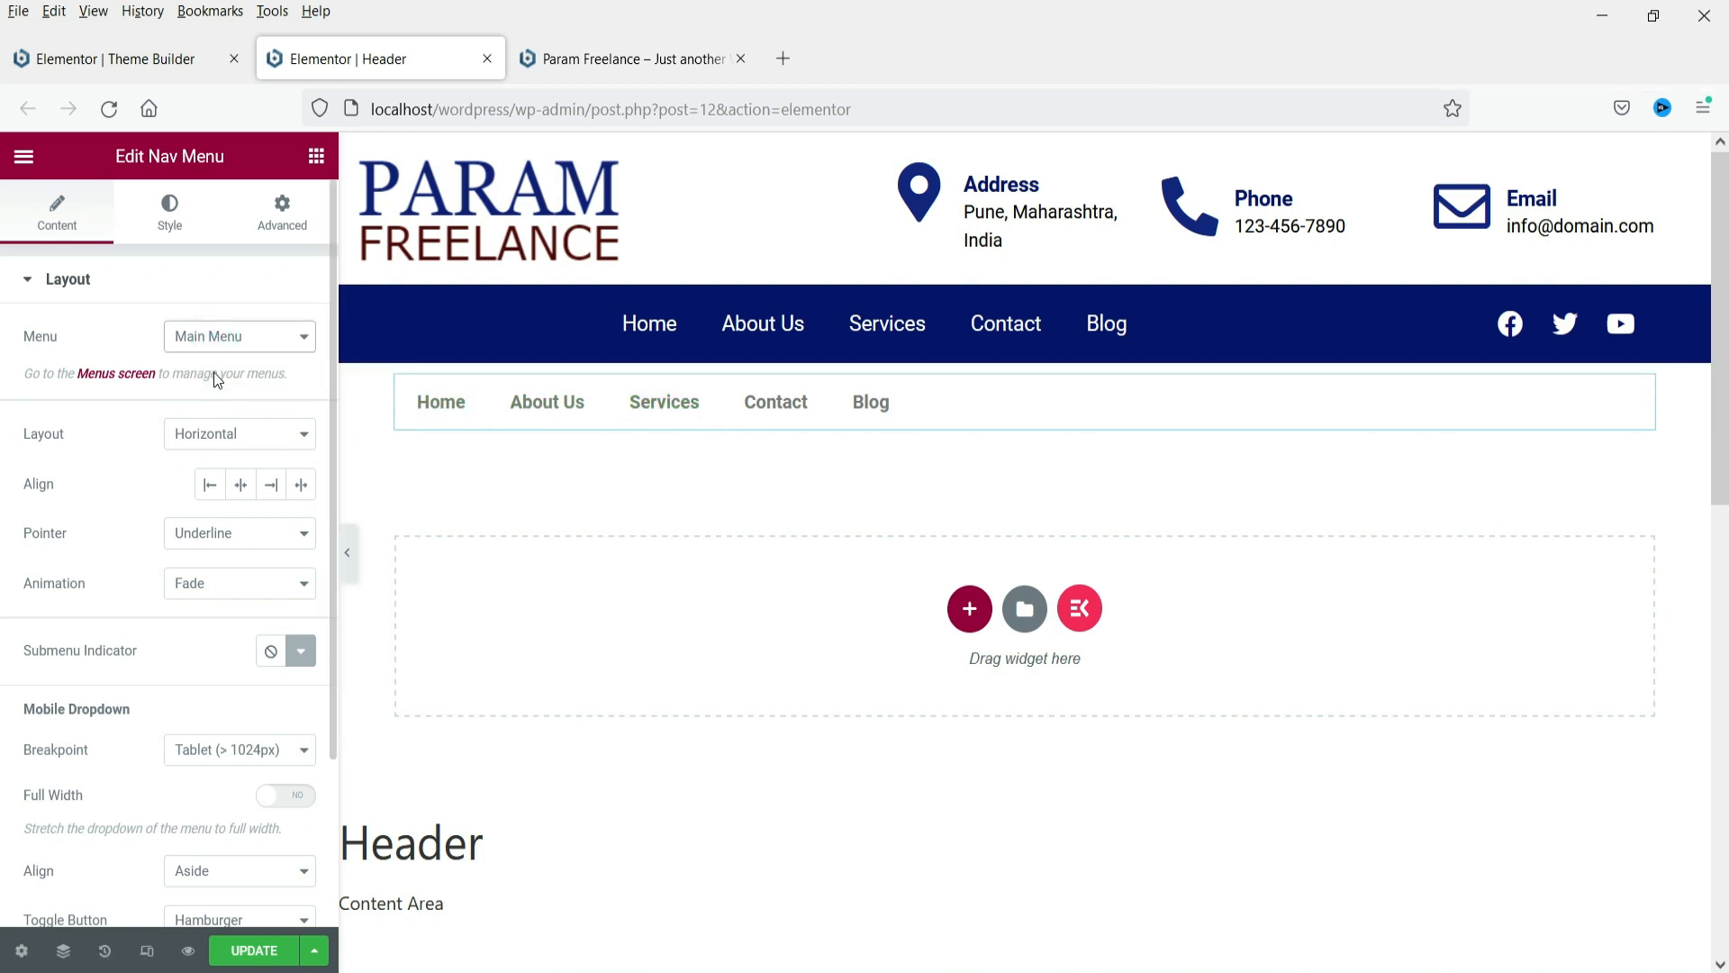
click(255, 336)
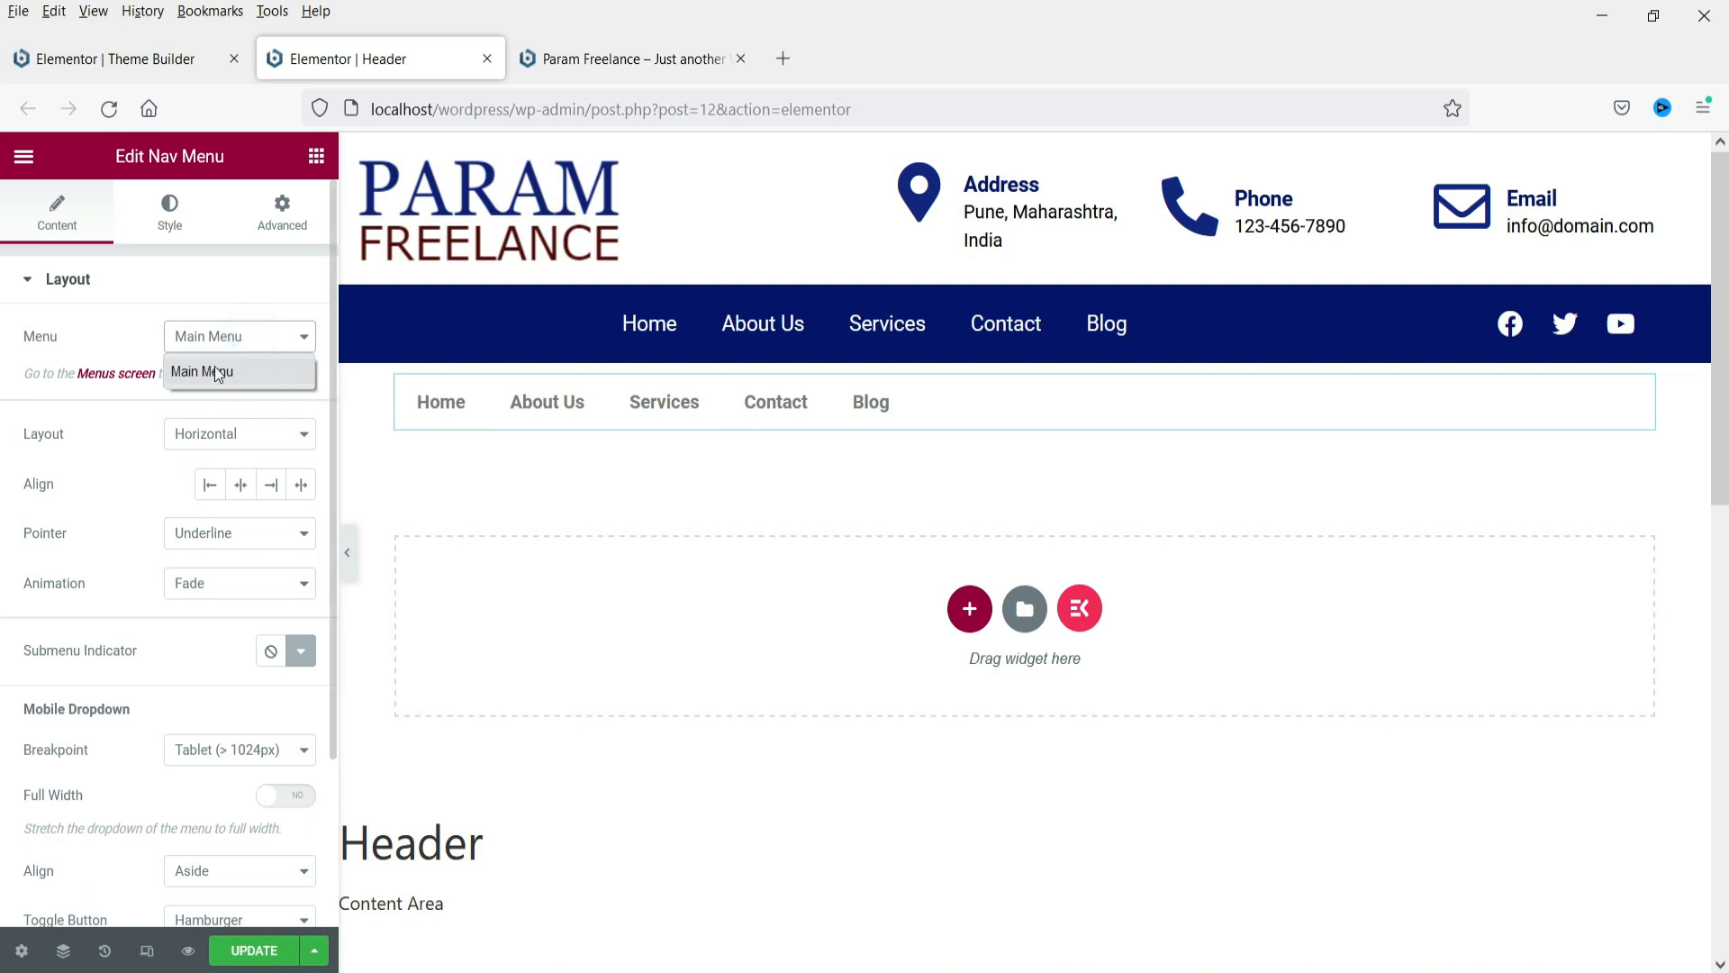
click(214, 368)
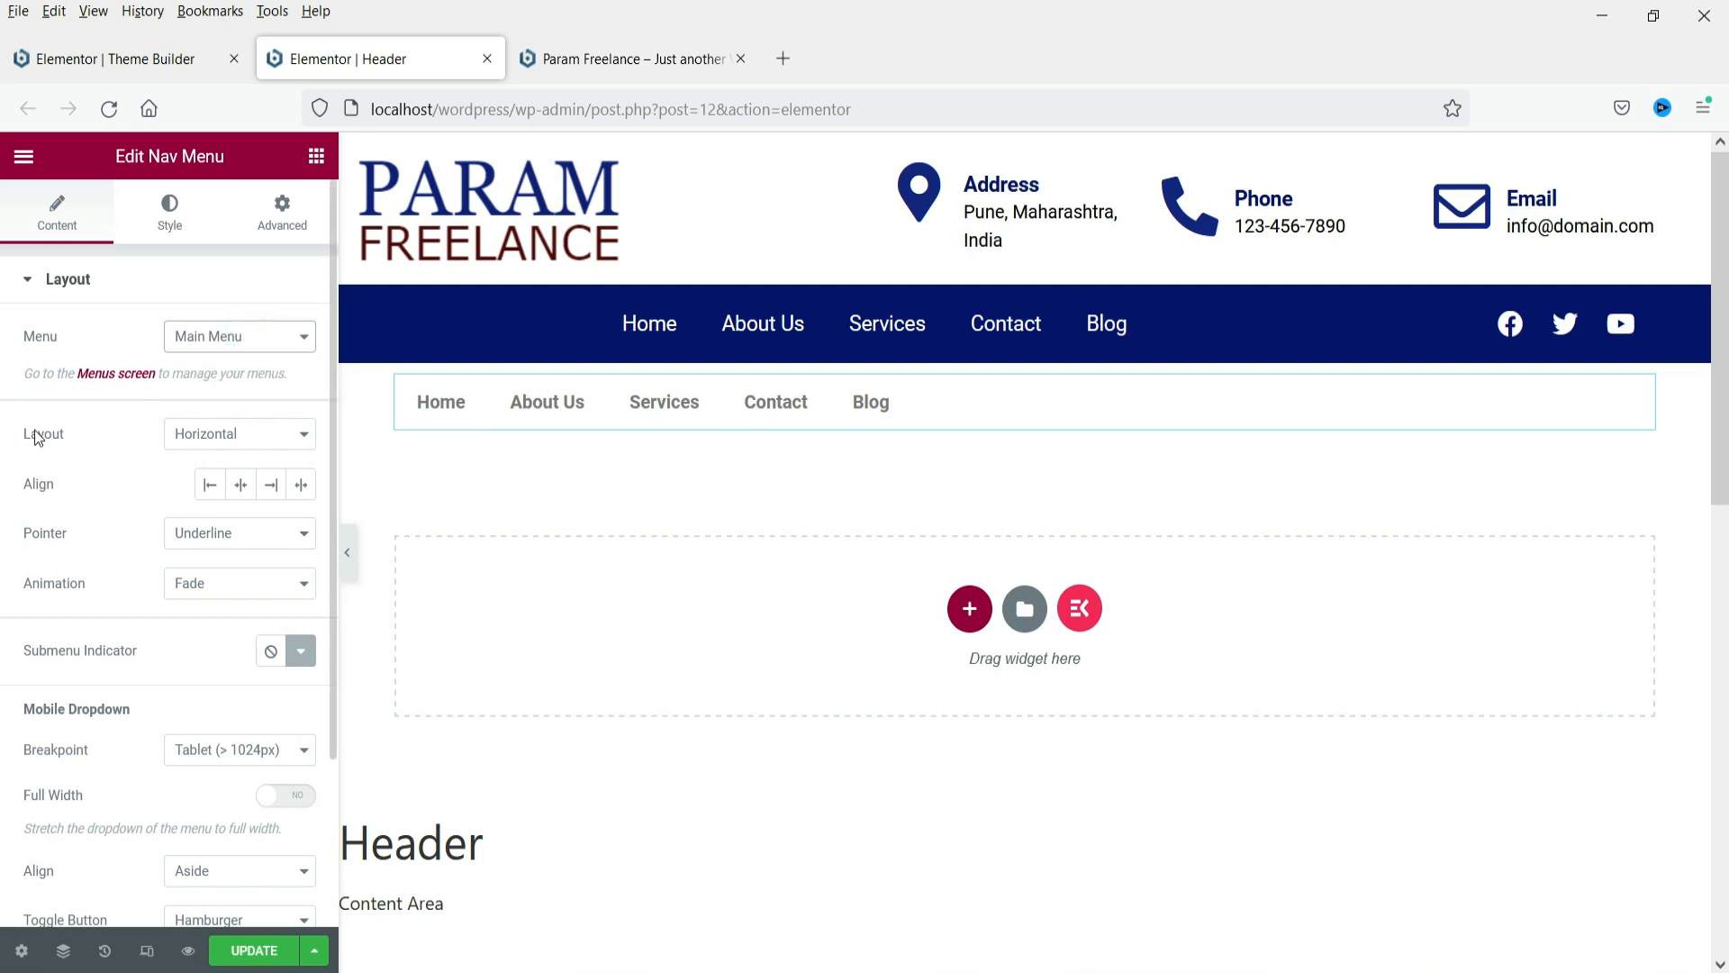
click(206, 443)
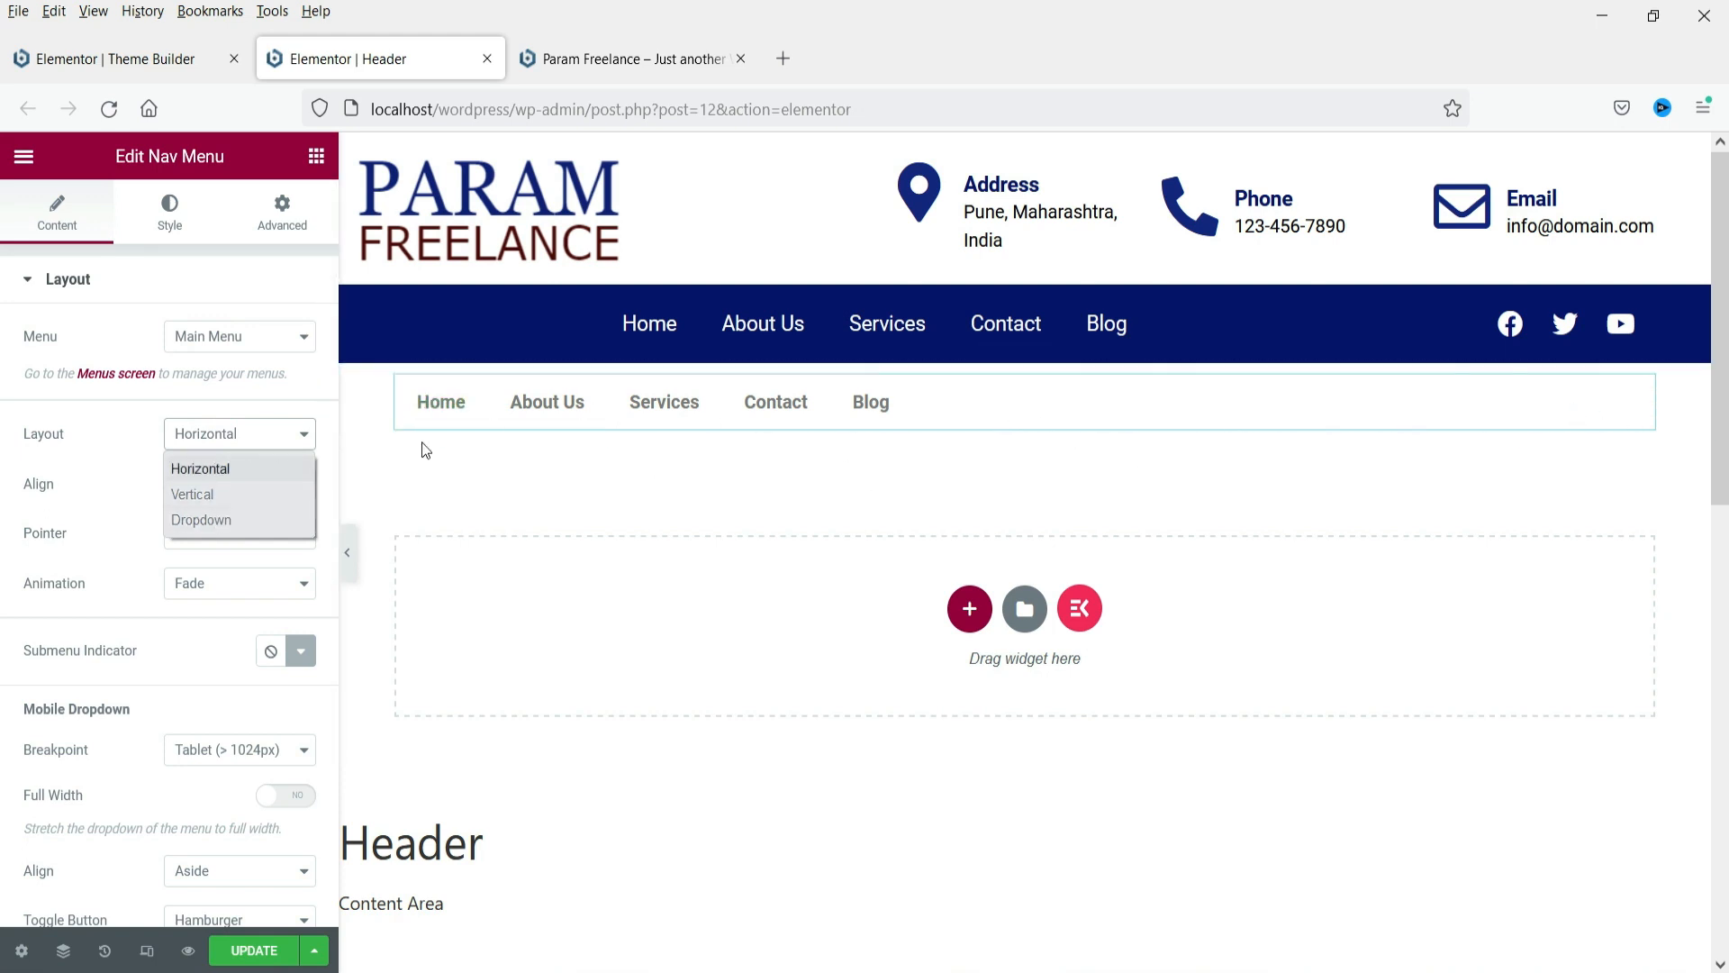
Add a second column beside the nav menu and set the section's column structure to 66, 33
click(399, 386)
right_click(405, 389)
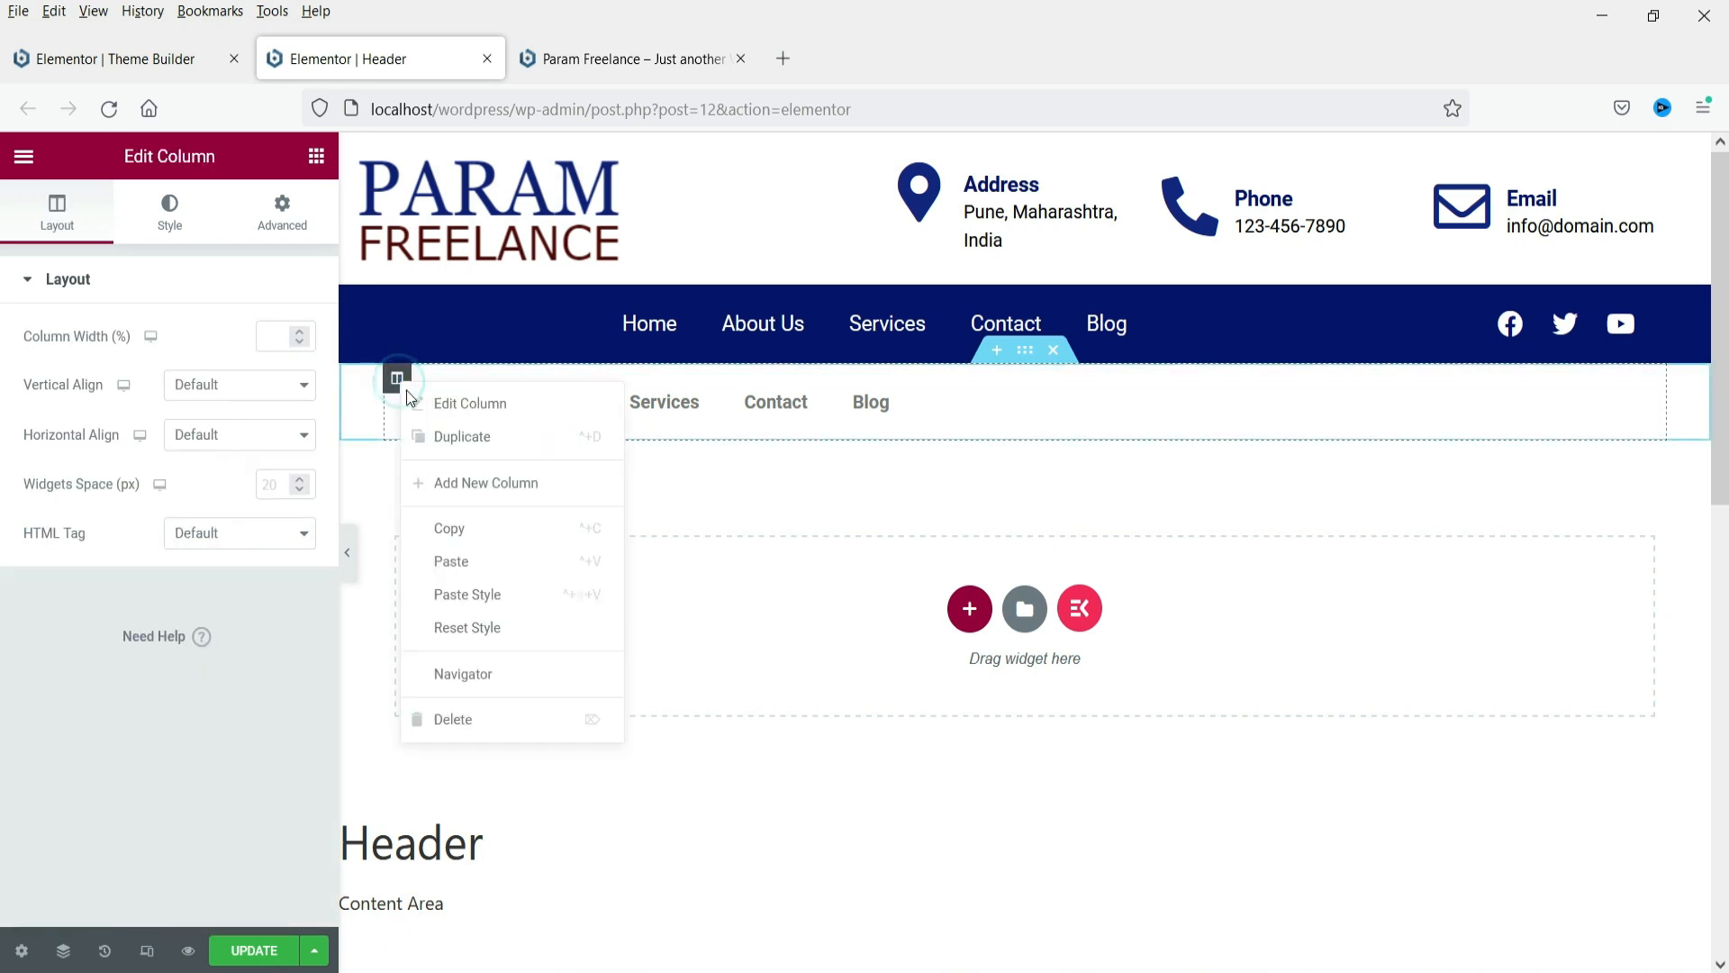
click(532, 485)
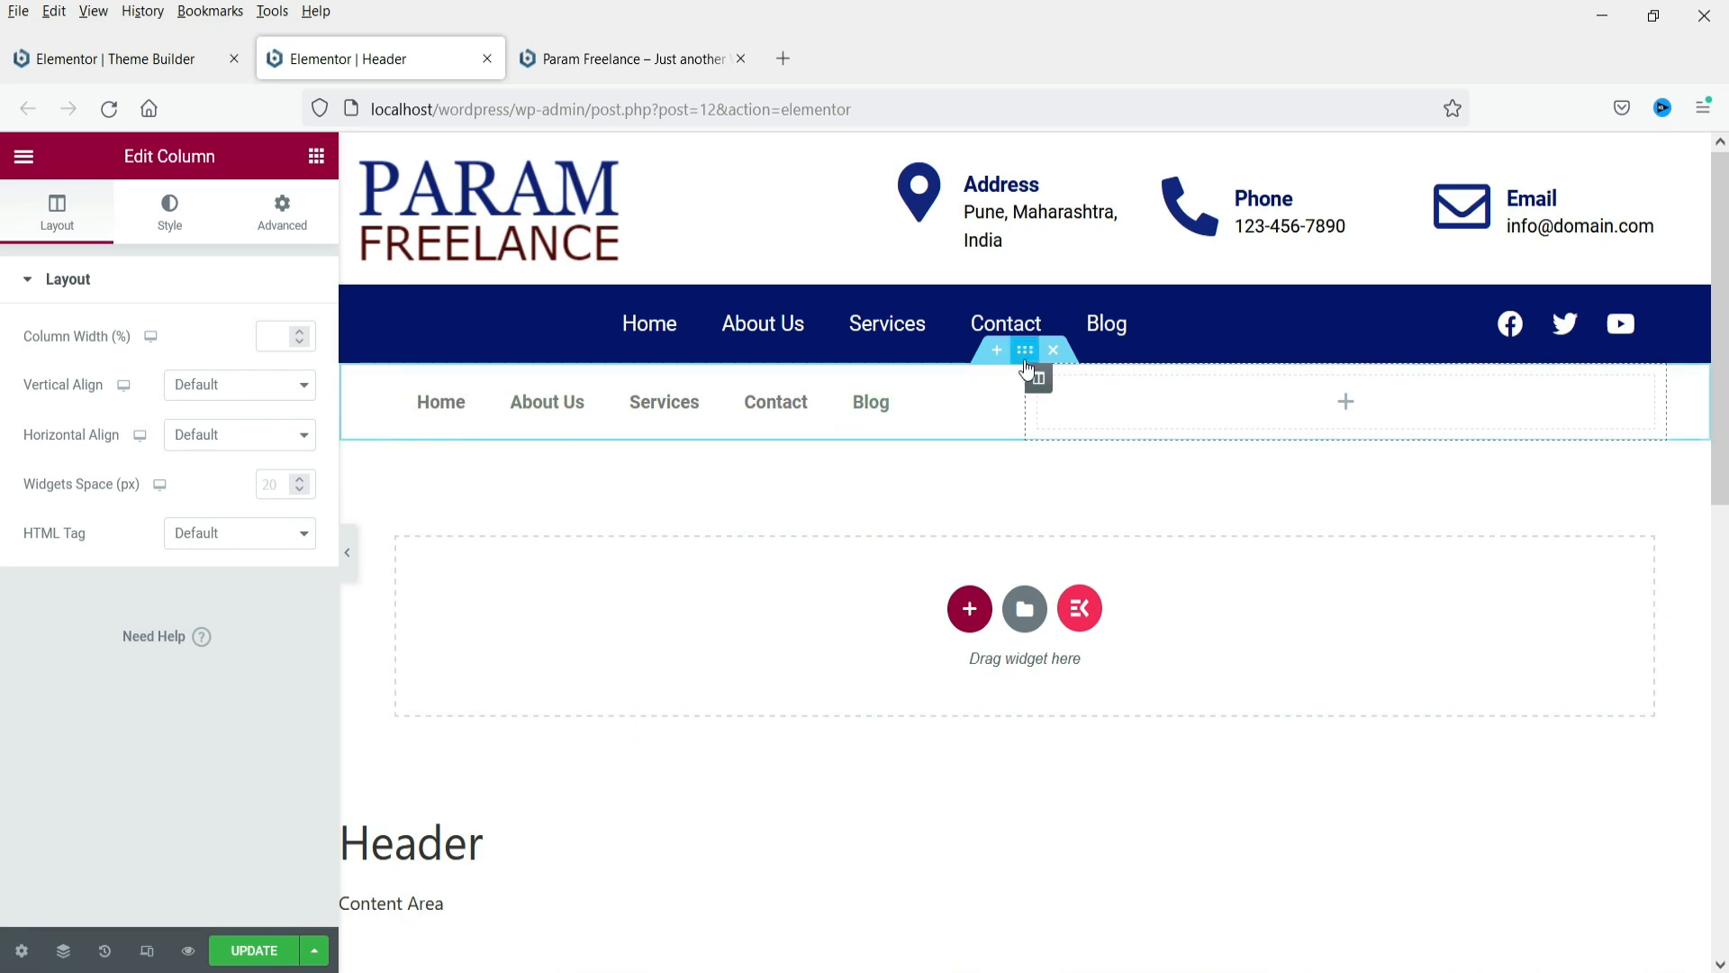
click(105, 835)
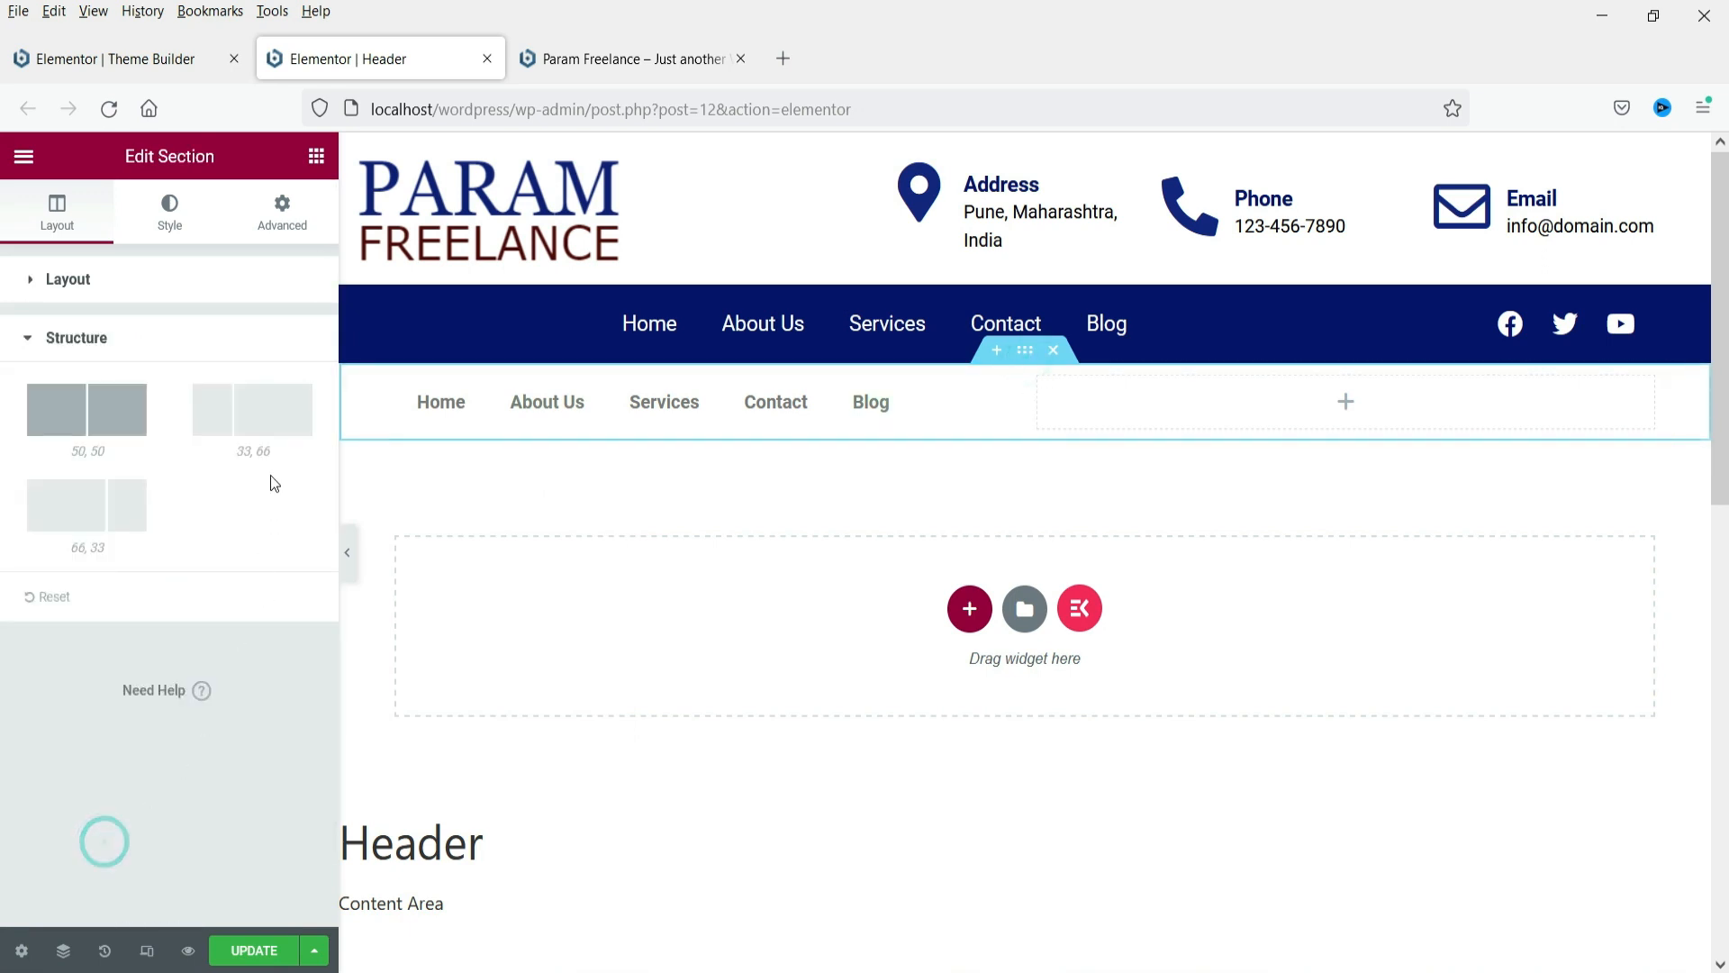
click(133, 513)
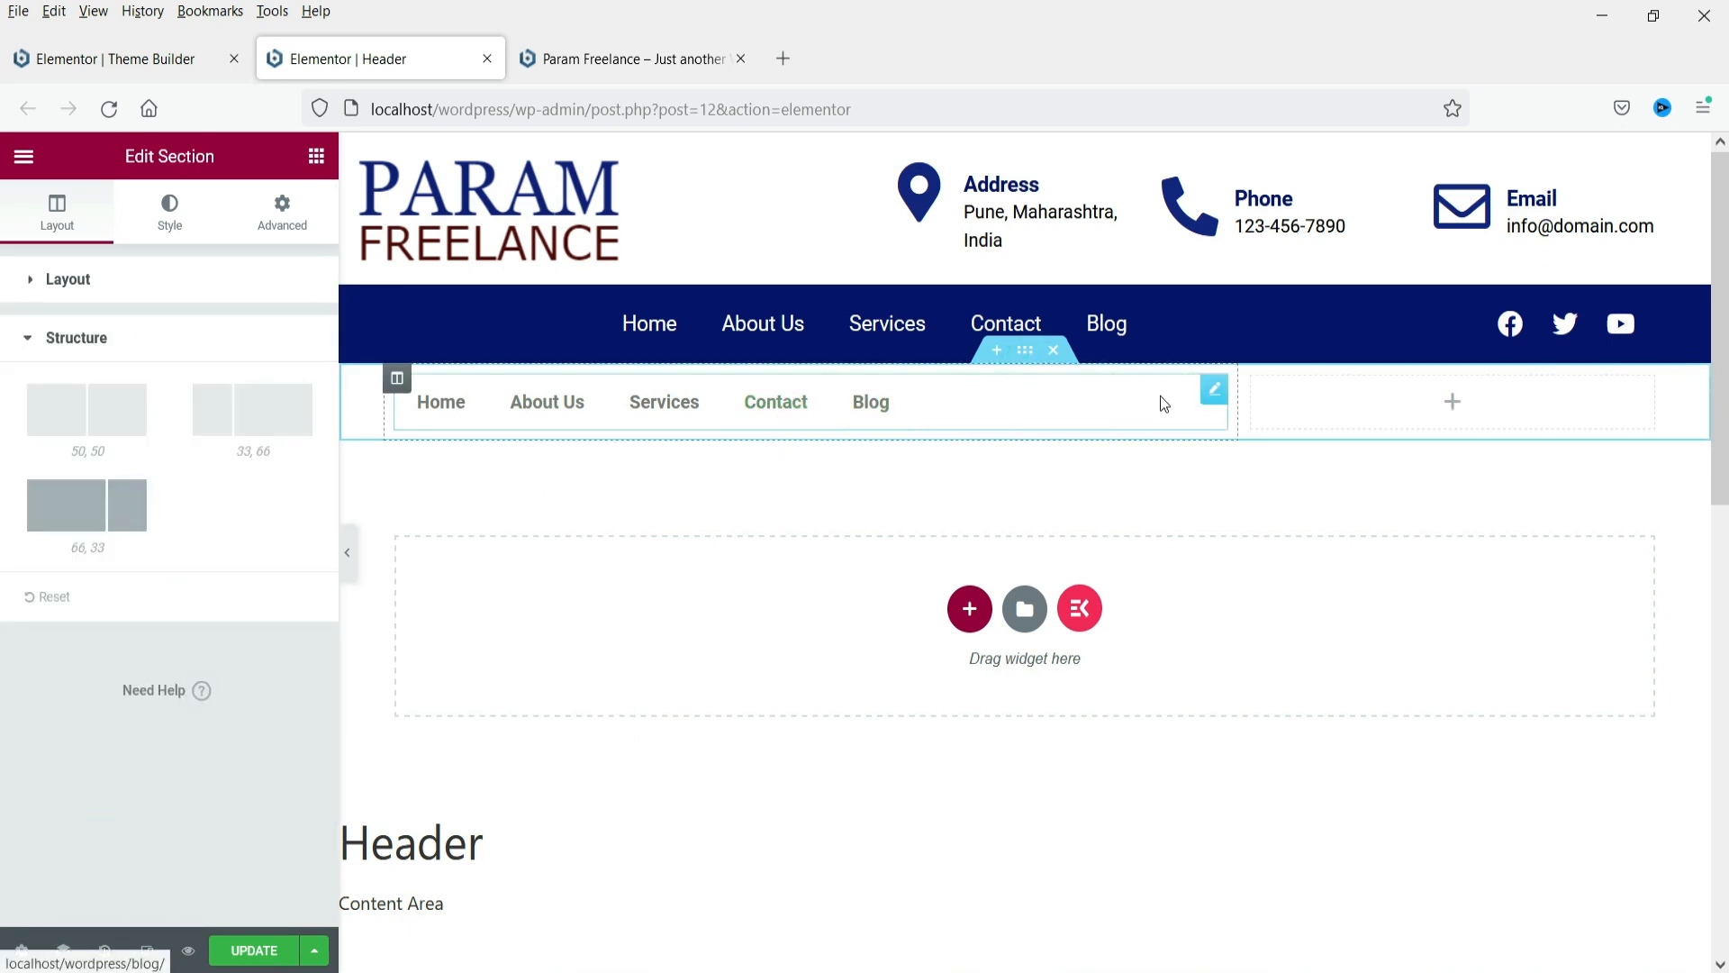
Center-align the items of the Nav Menu widget within its column
click(1211, 390)
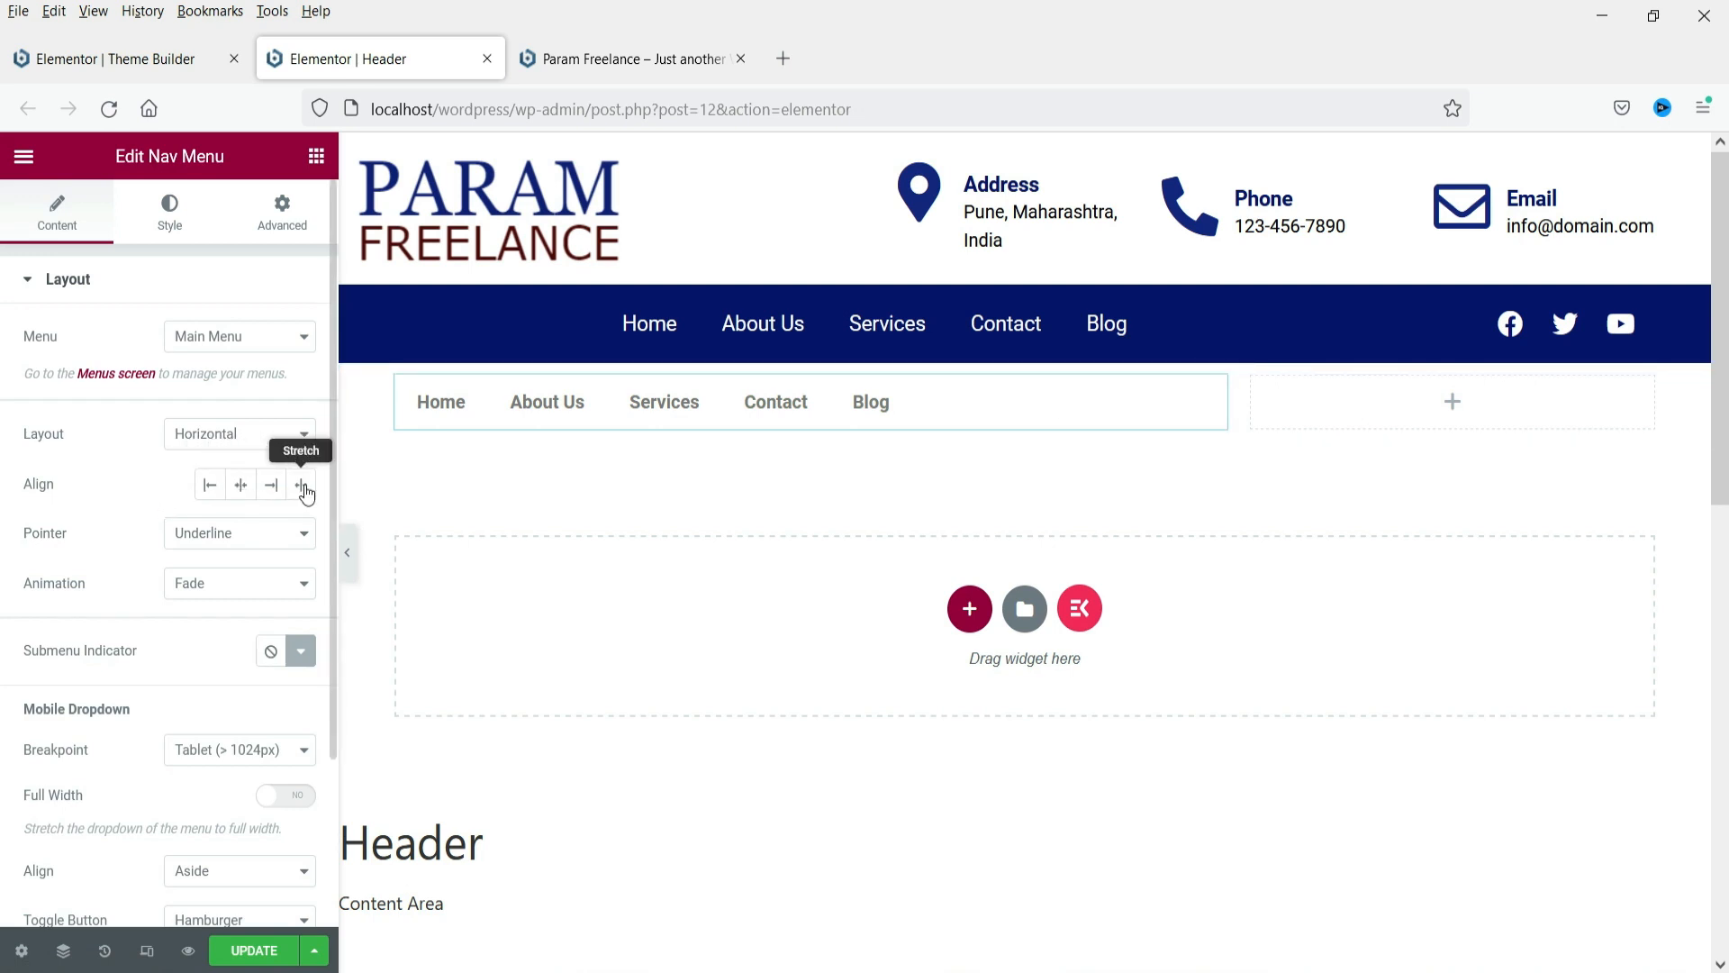
click(242, 487)
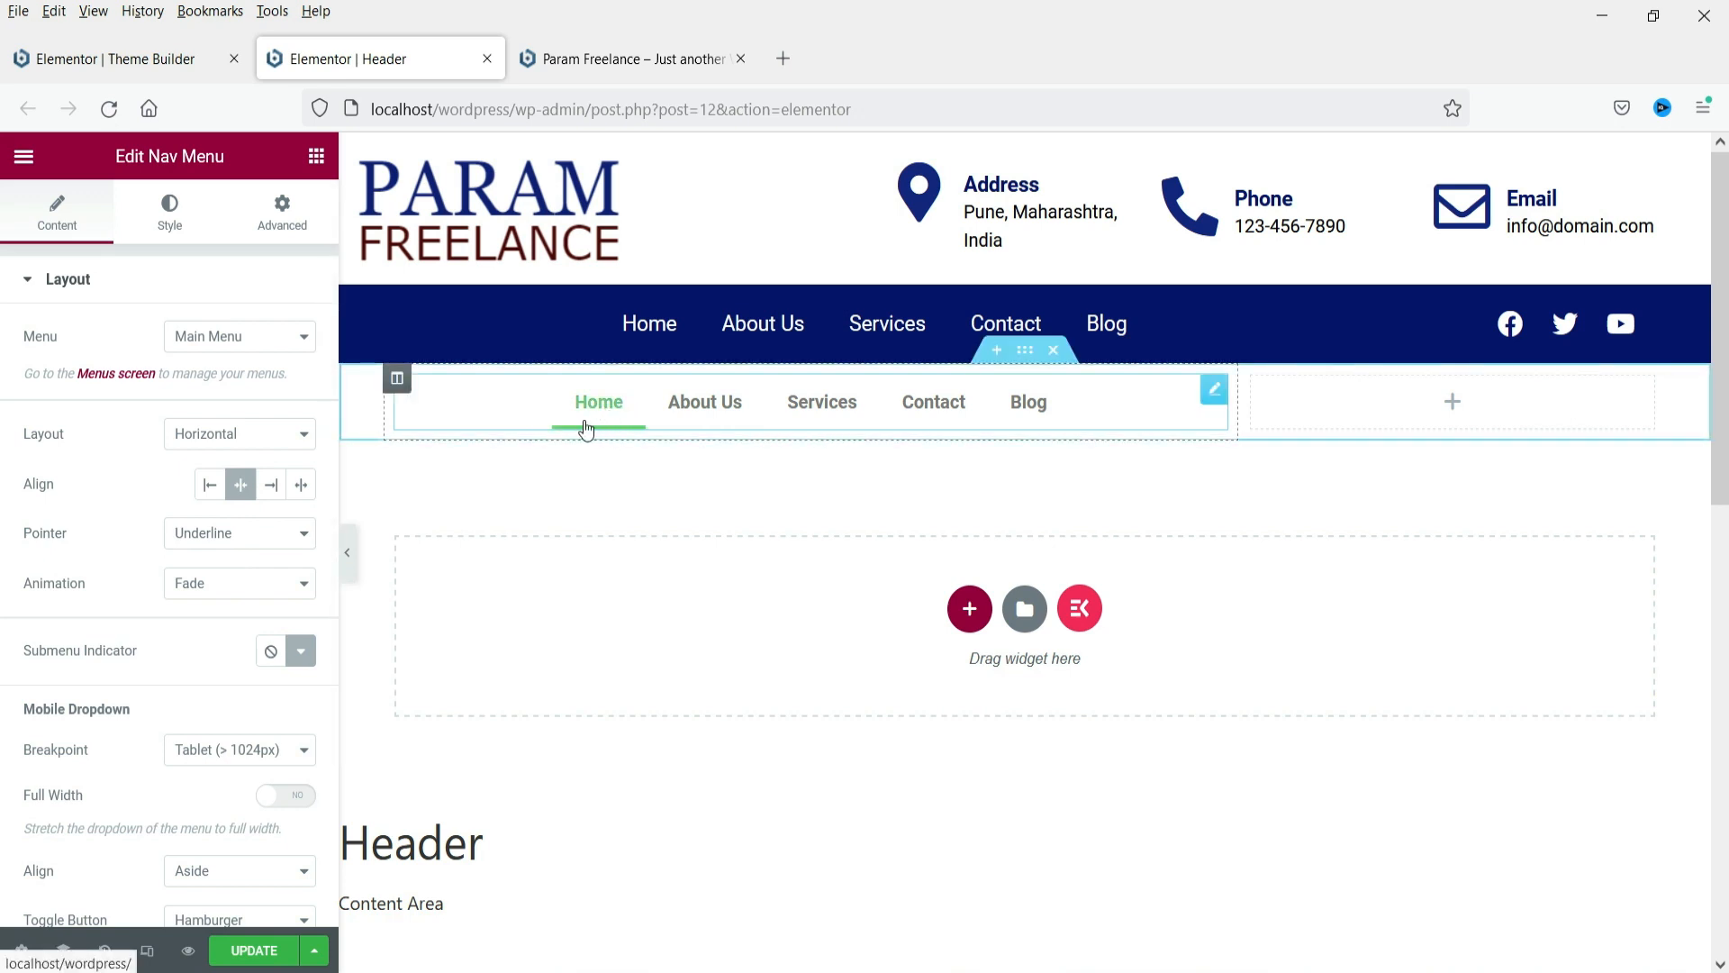
Try the Overline, Double Line and Framed pointer styles on the Nav Menu widget
click(207, 534)
click(214, 621)
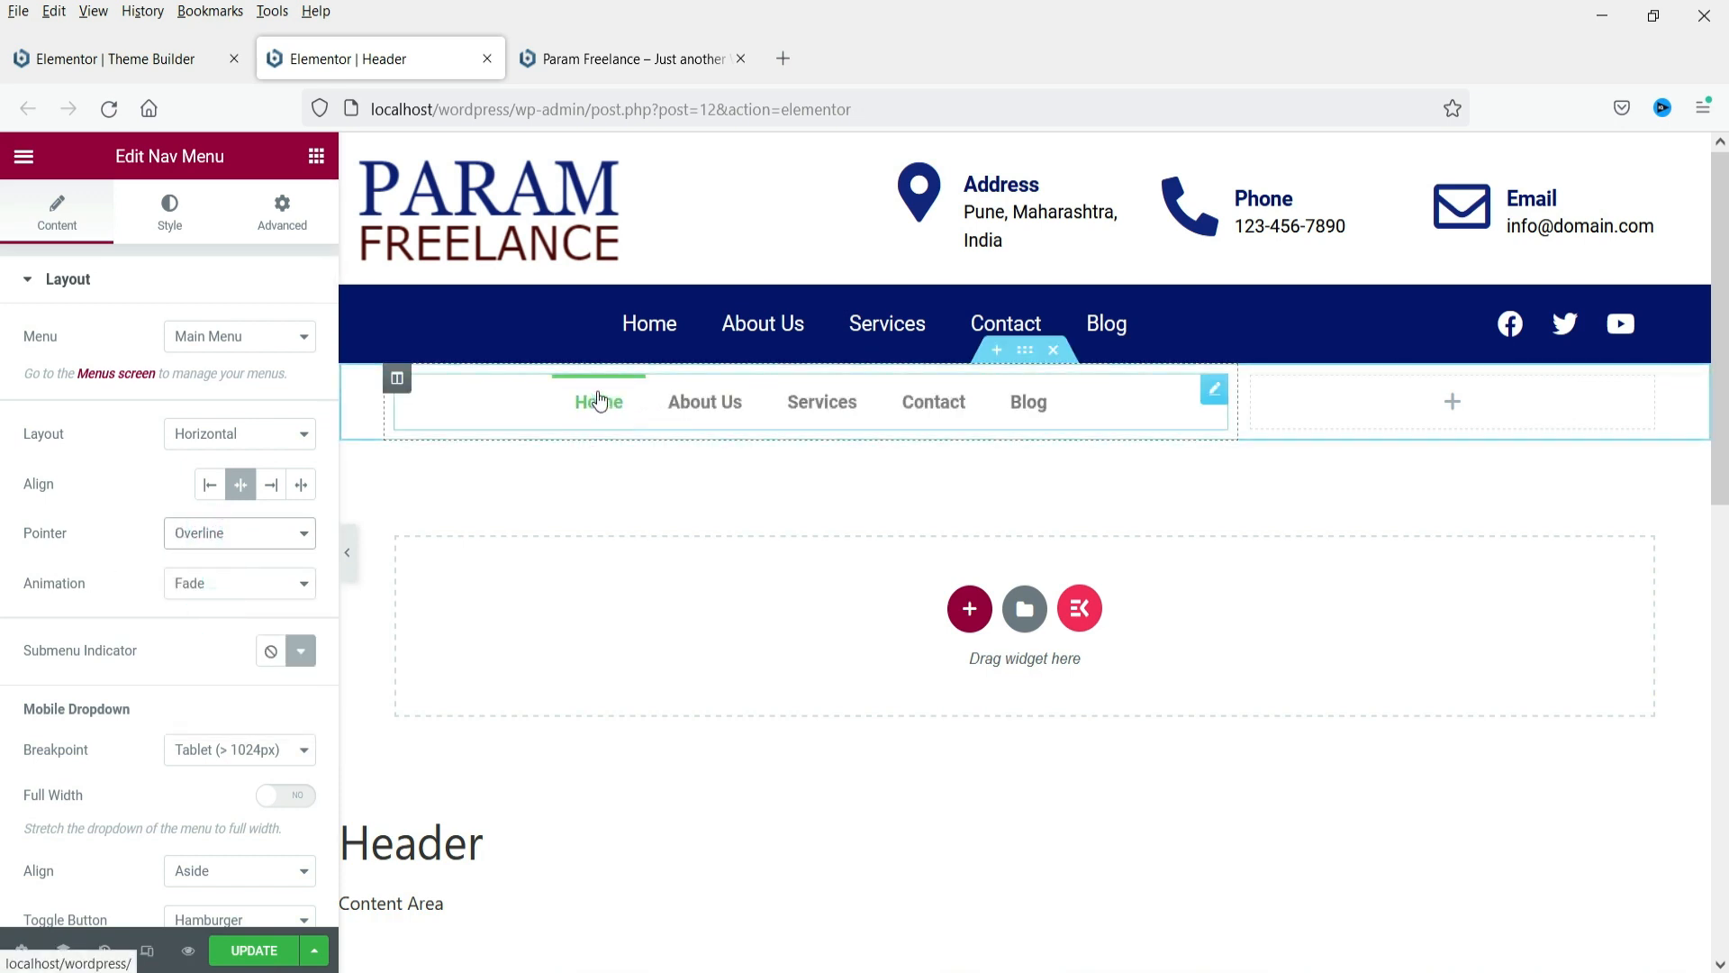
click(224, 535)
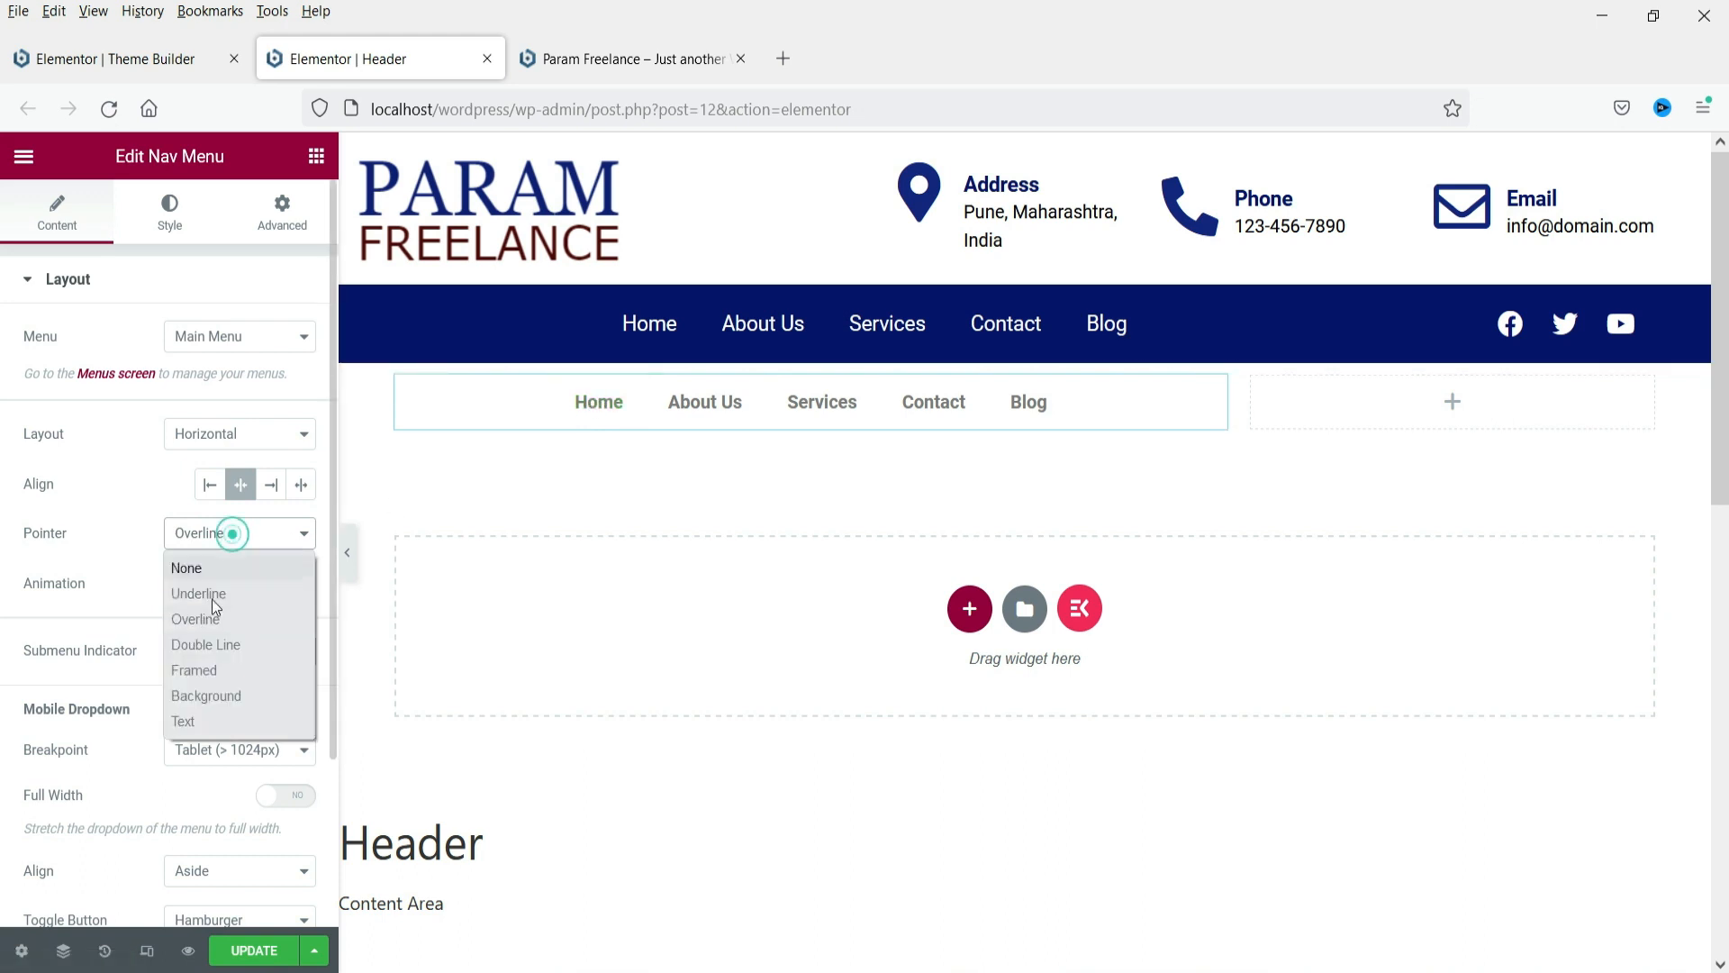
click(198, 649)
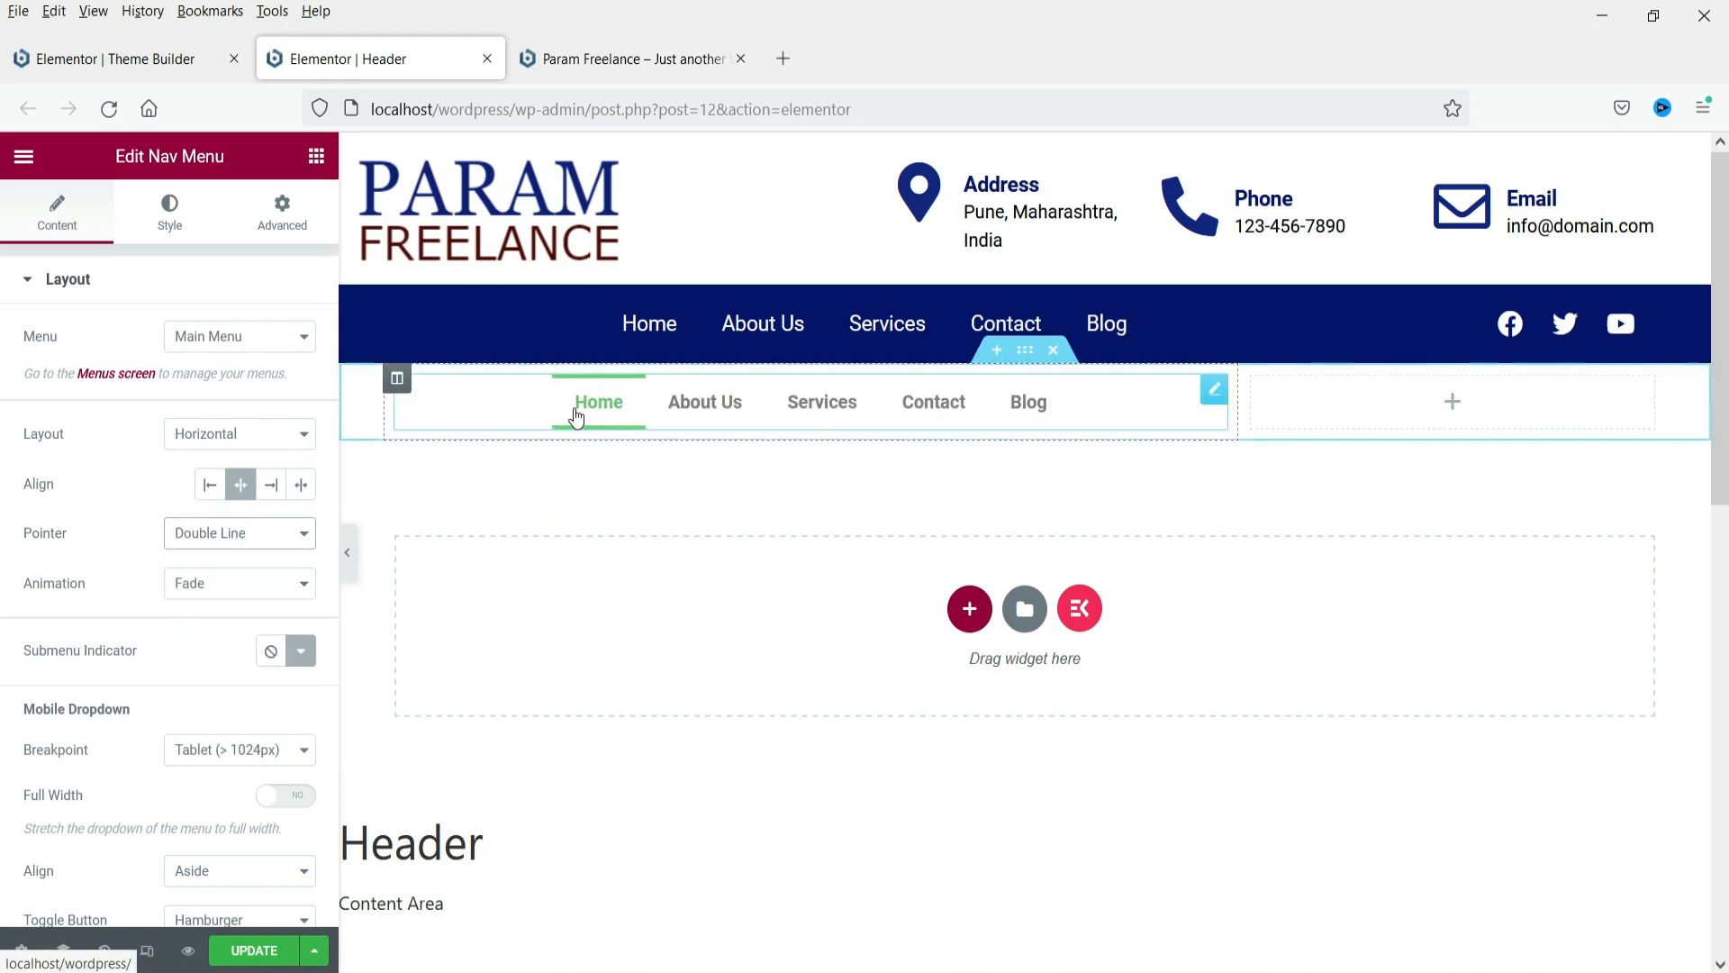
click(242, 541)
click(225, 672)
Set the Nav Menu widget's pointer style to Background
click(229, 541)
click(192, 706)
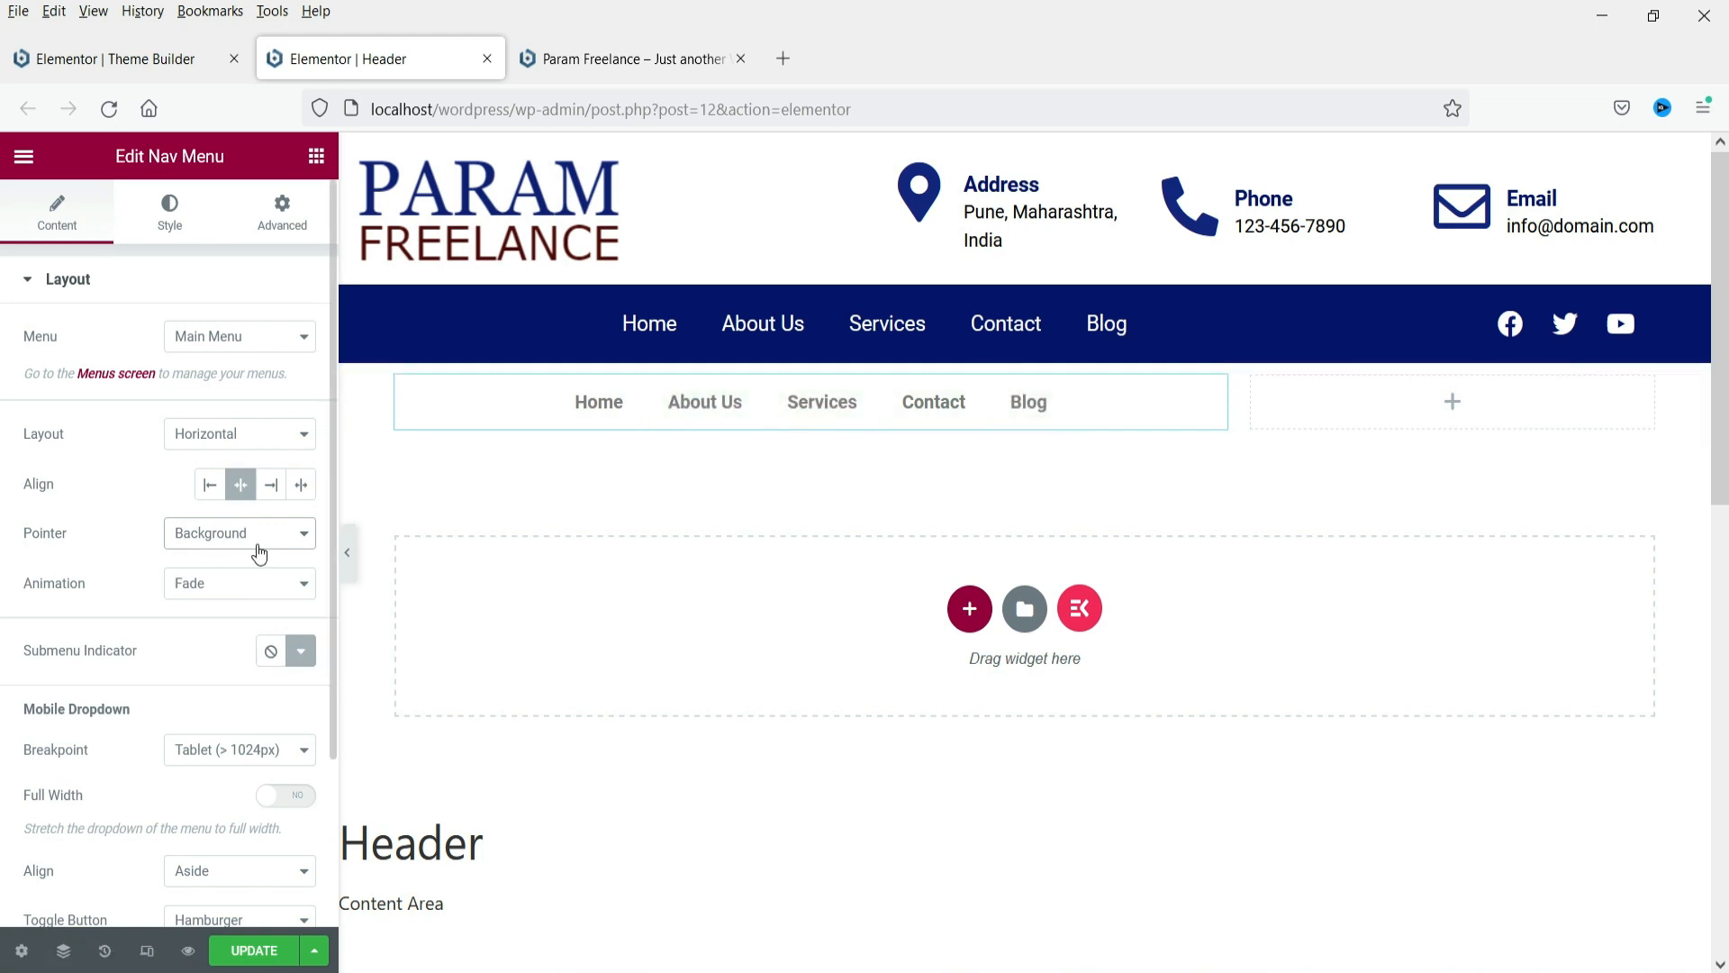
Try the Grow, Shrink, Sweep Right and Sweep Up animations on the Nav Menu widget's background pointer
click(237, 587)
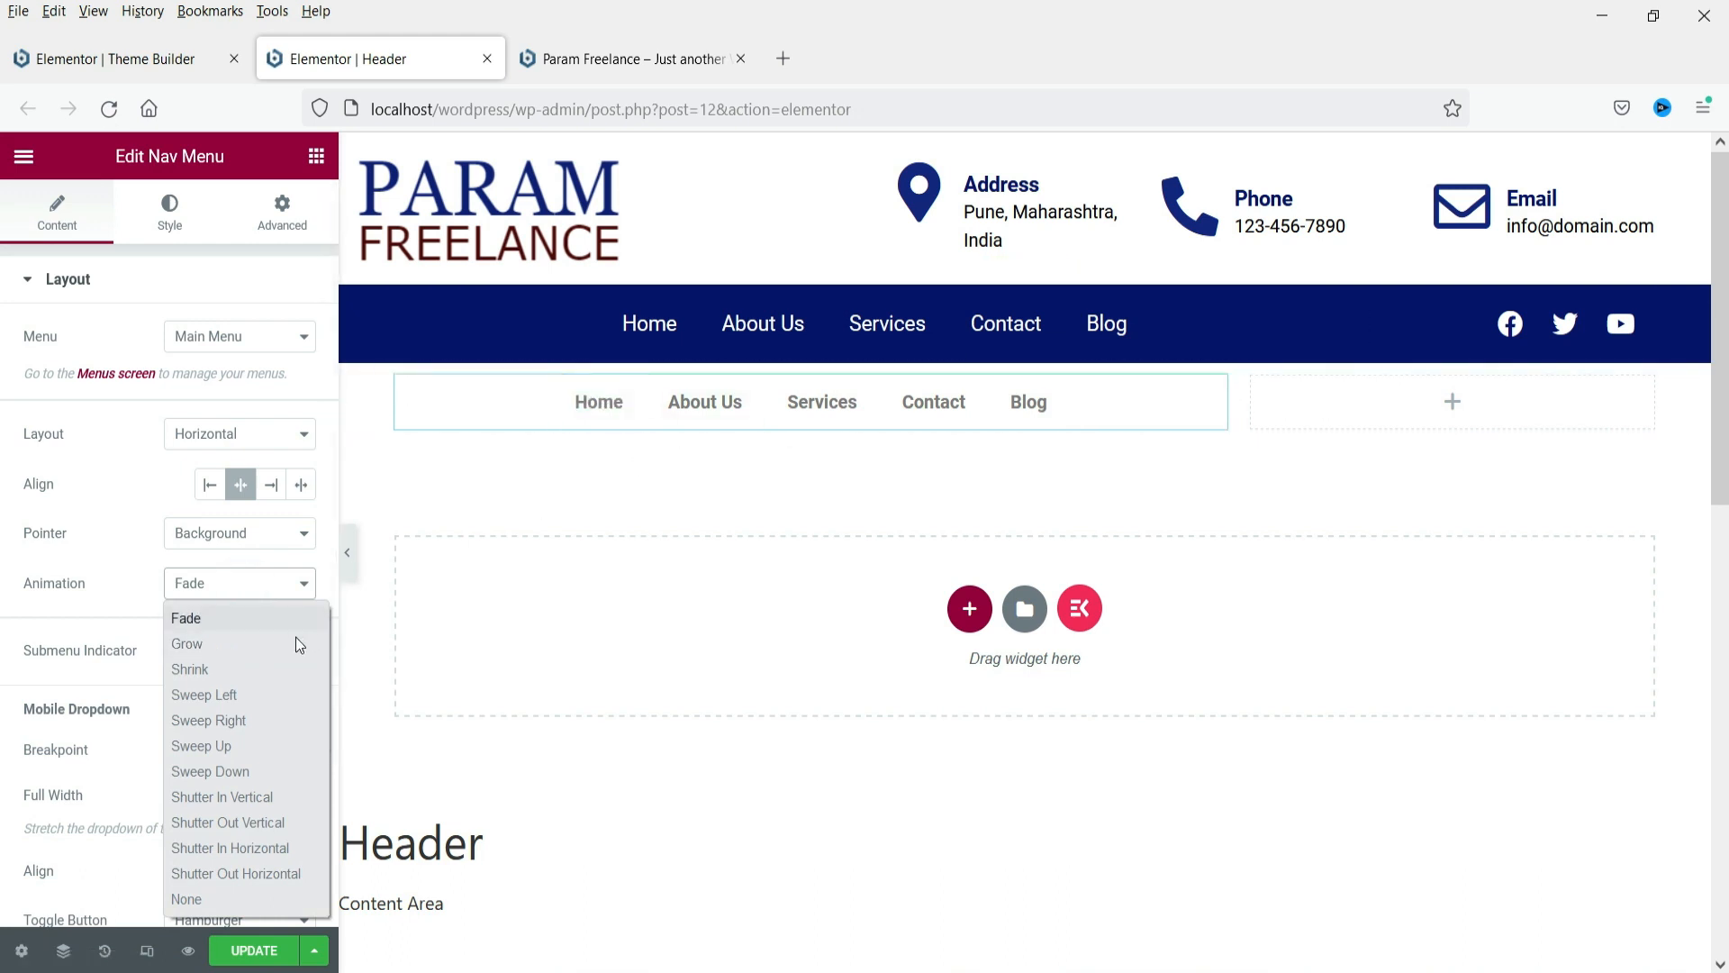
click(189, 644)
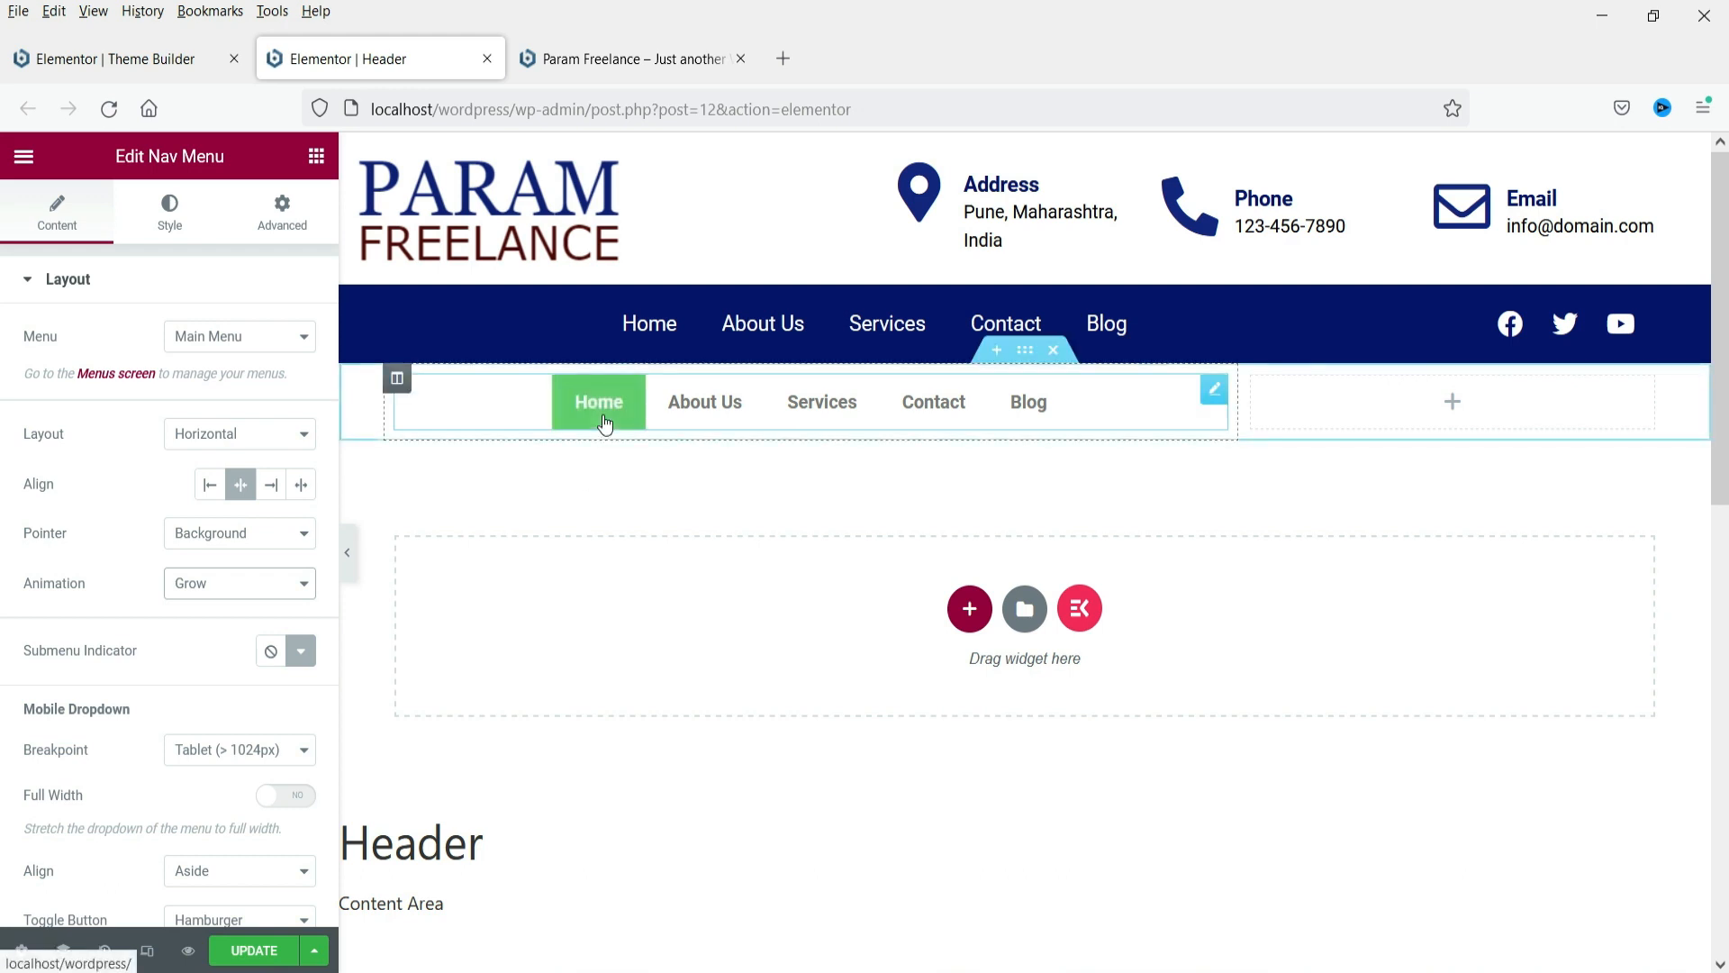
scroll(61, 526, down, 3)
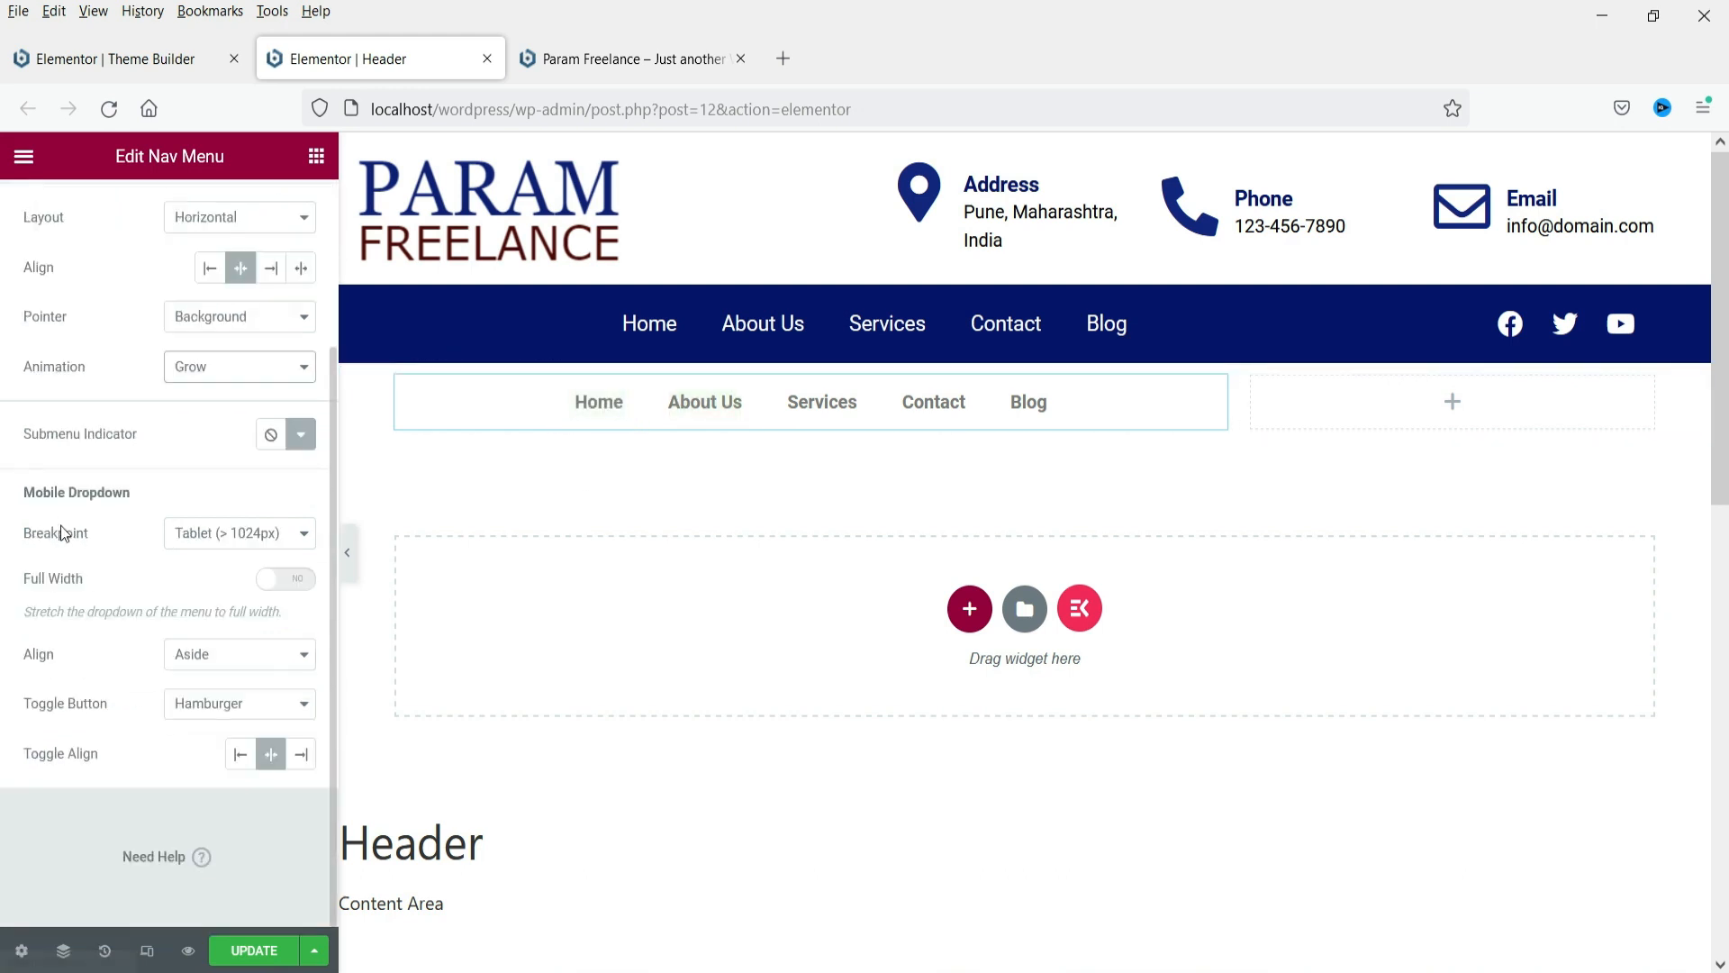
click(271, 373)
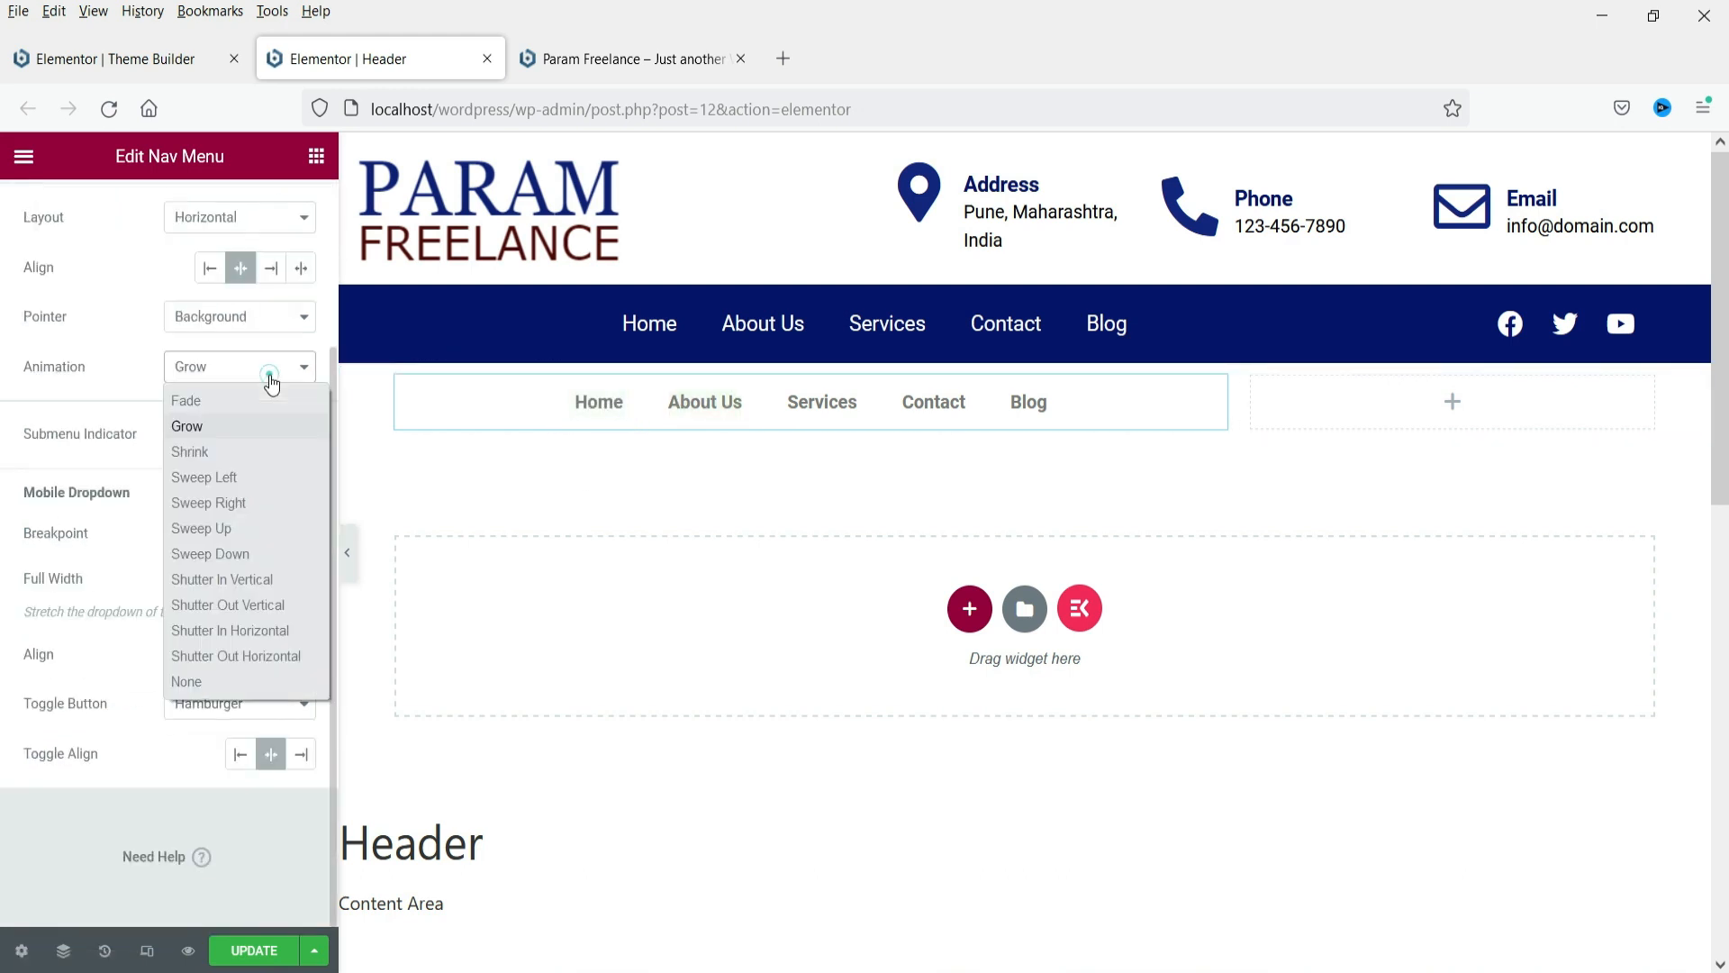
click(269, 452)
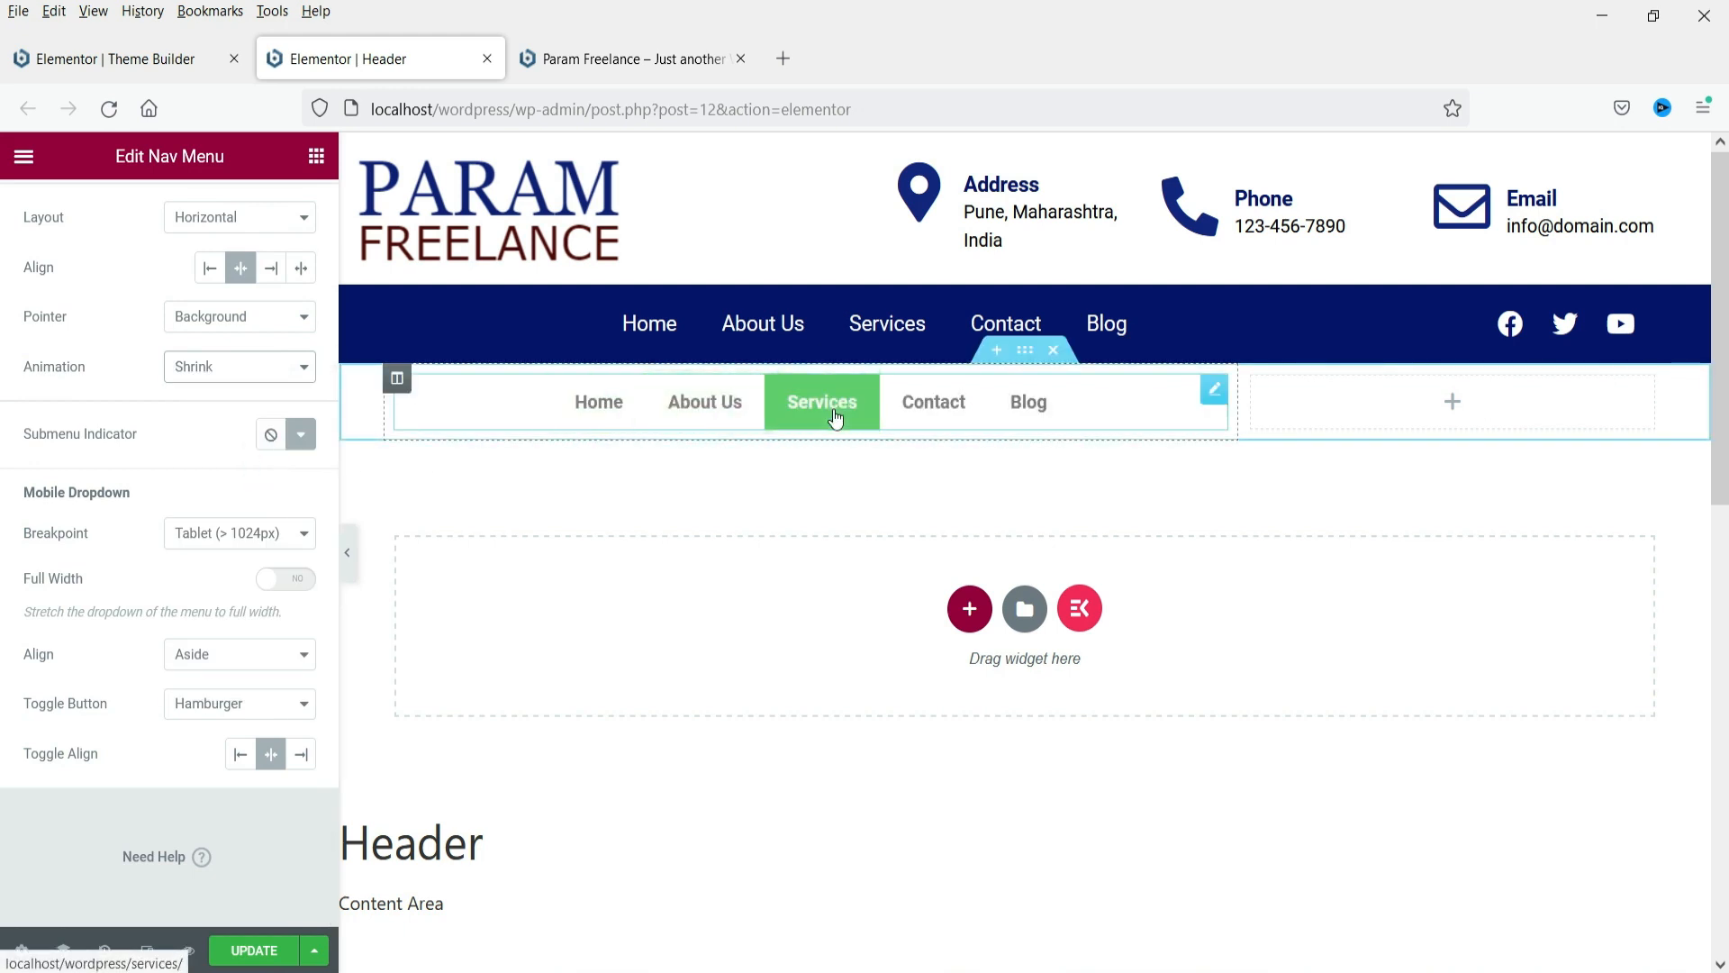
click(239, 371)
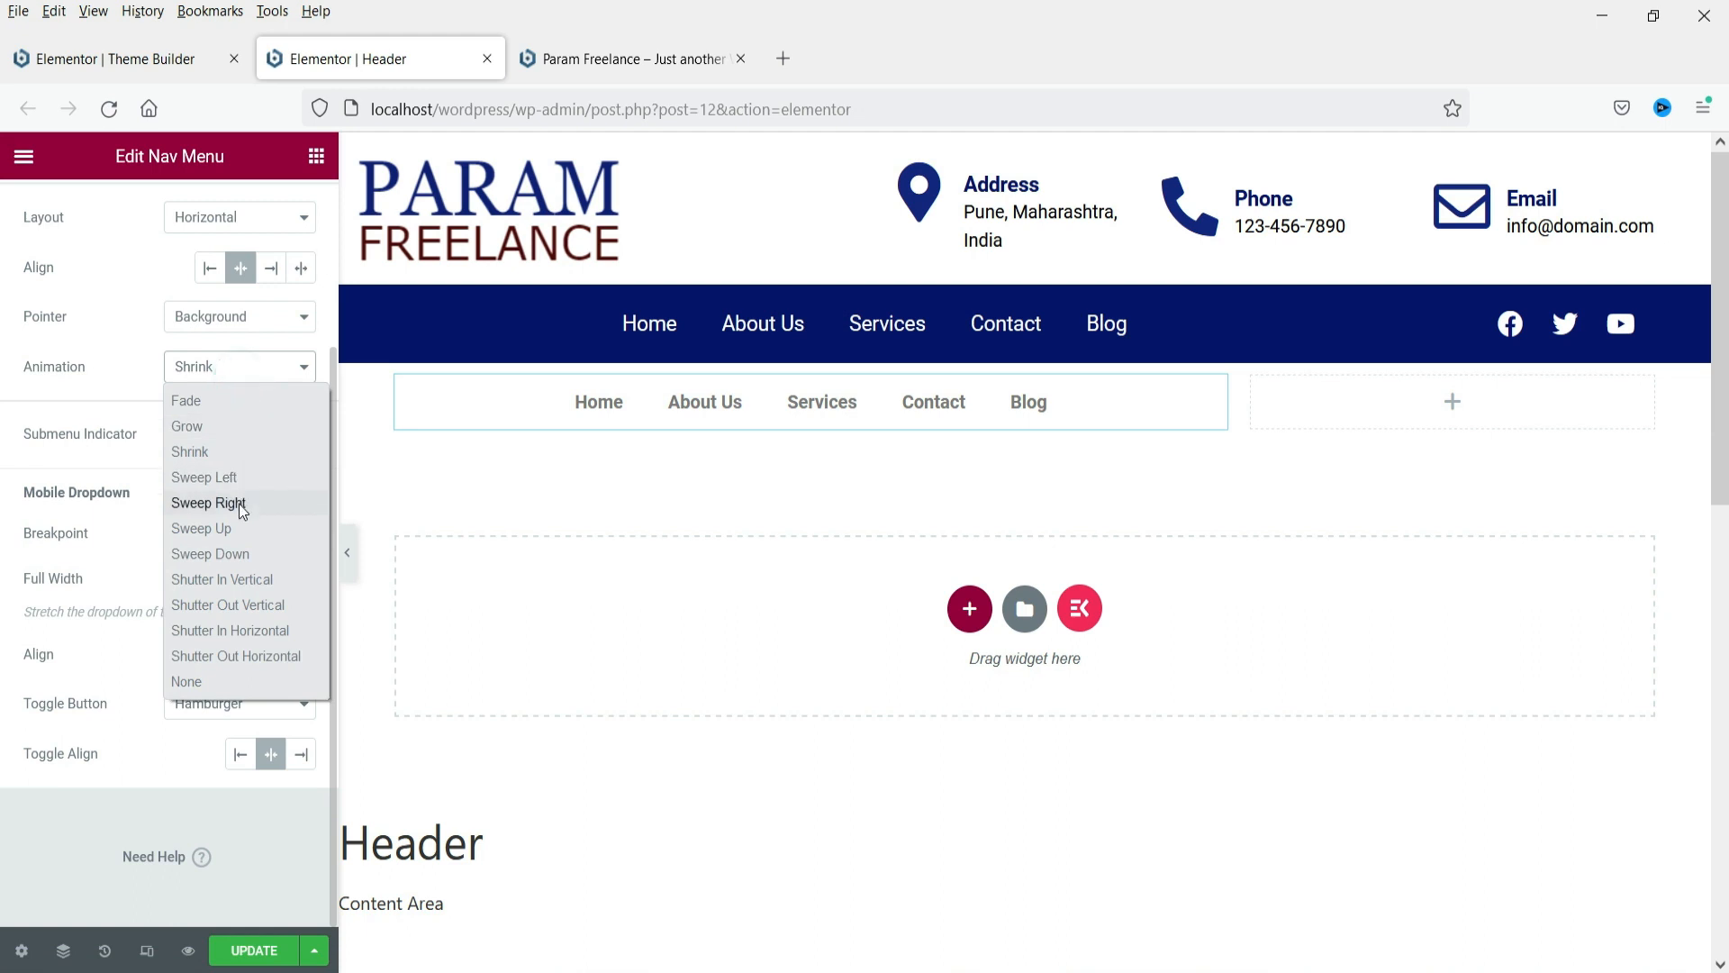
click(242, 504)
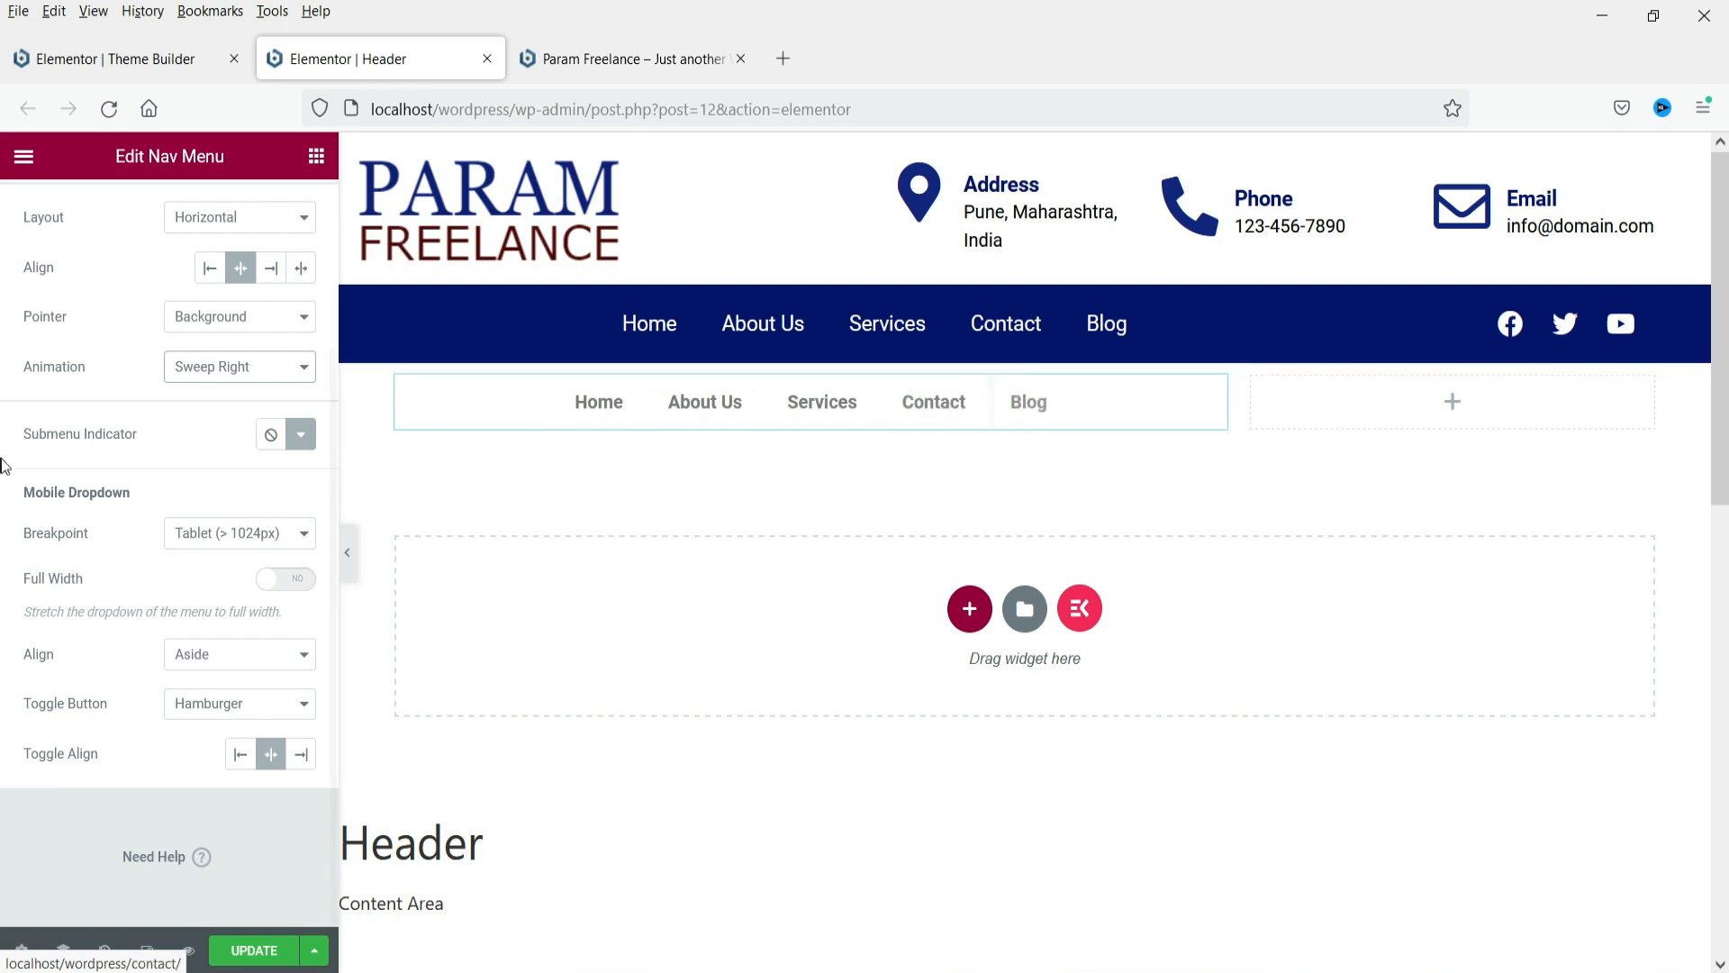
click(260, 363)
click(241, 524)
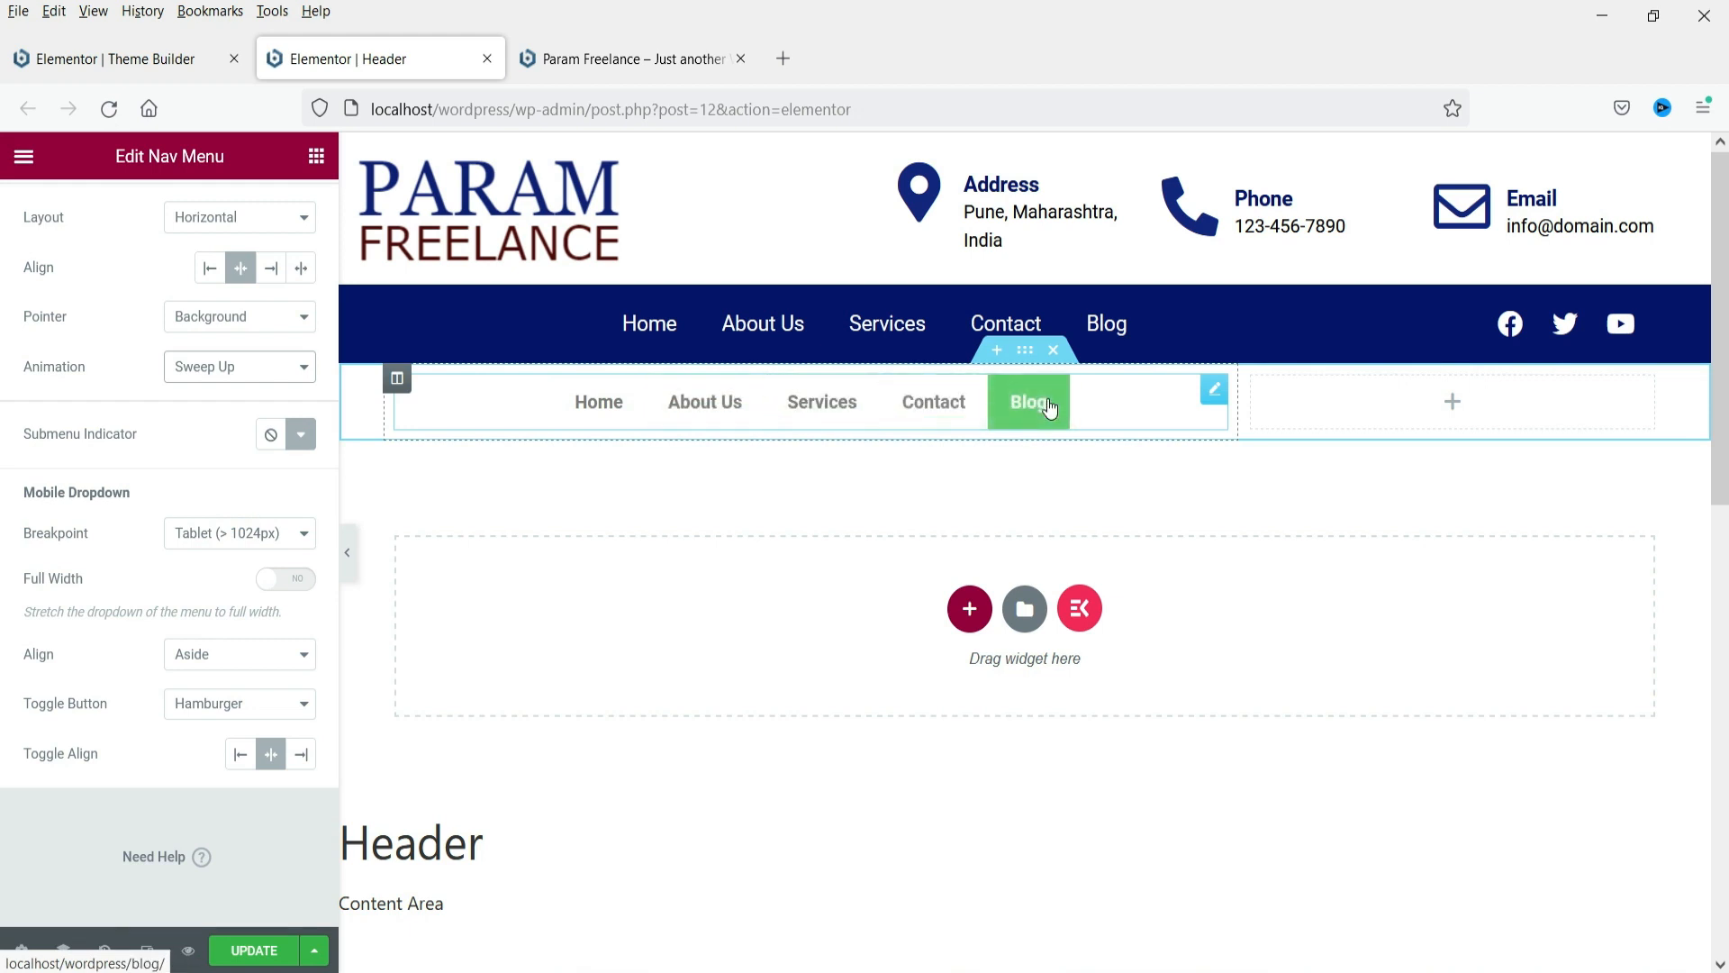
Set the Nav Menu widget's pointer animation to Shutter Out Vertical
click(199, 376)
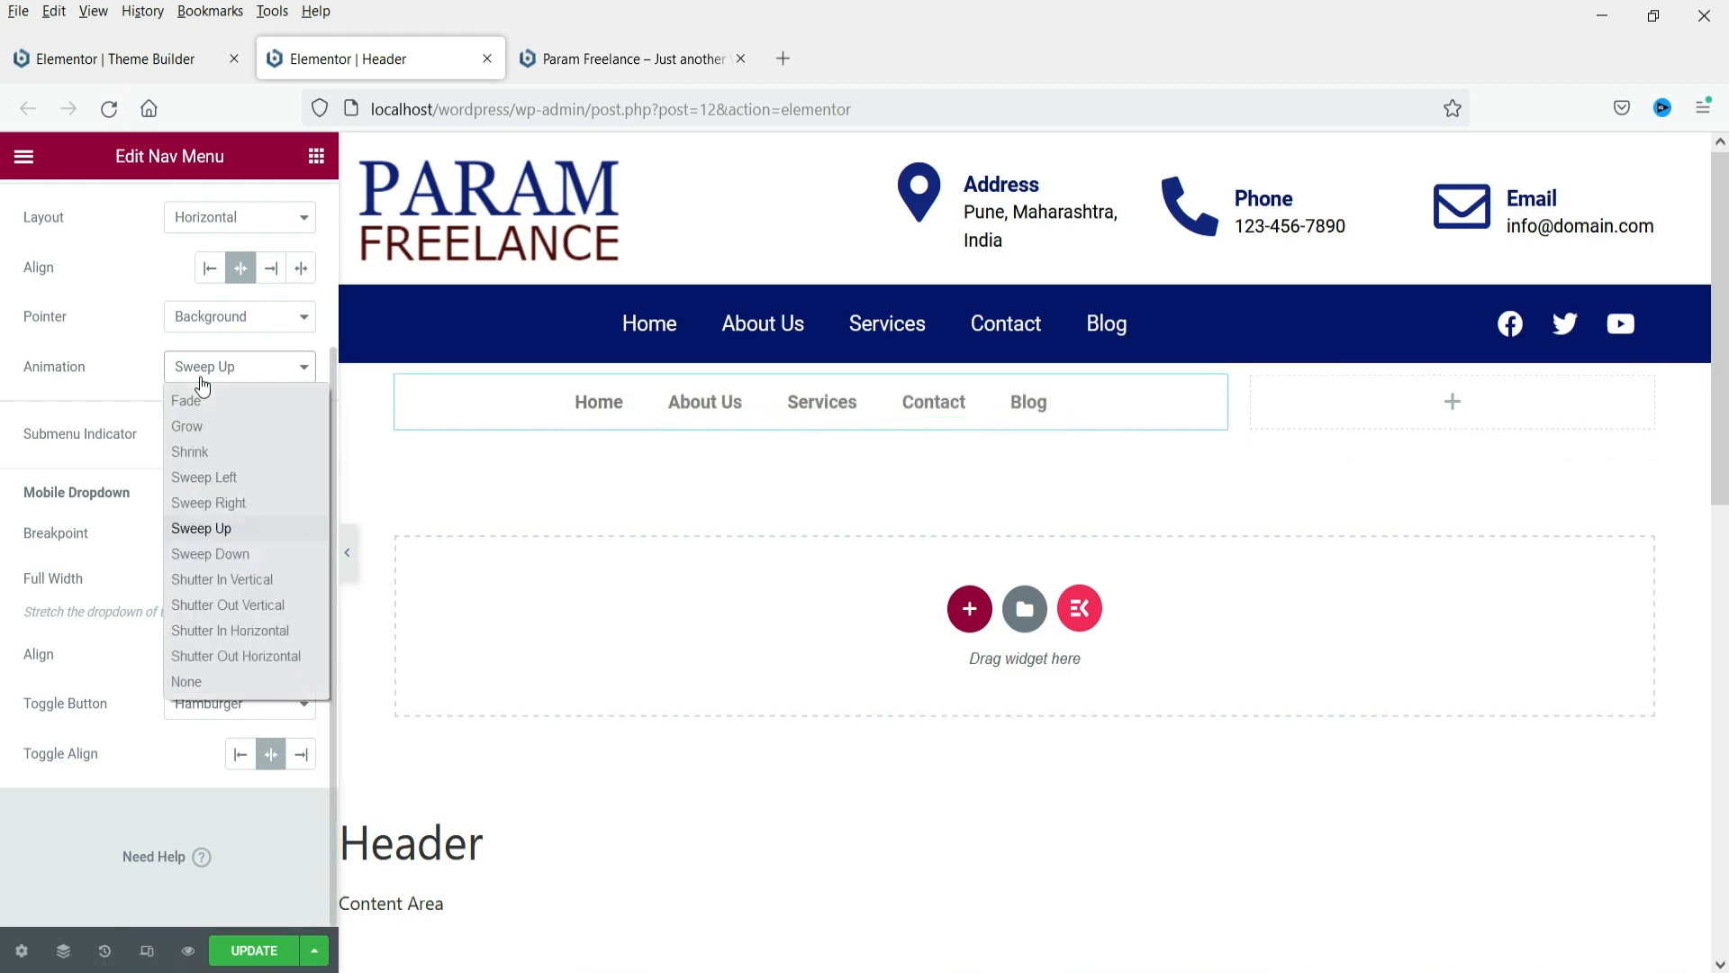
click(229, 605)
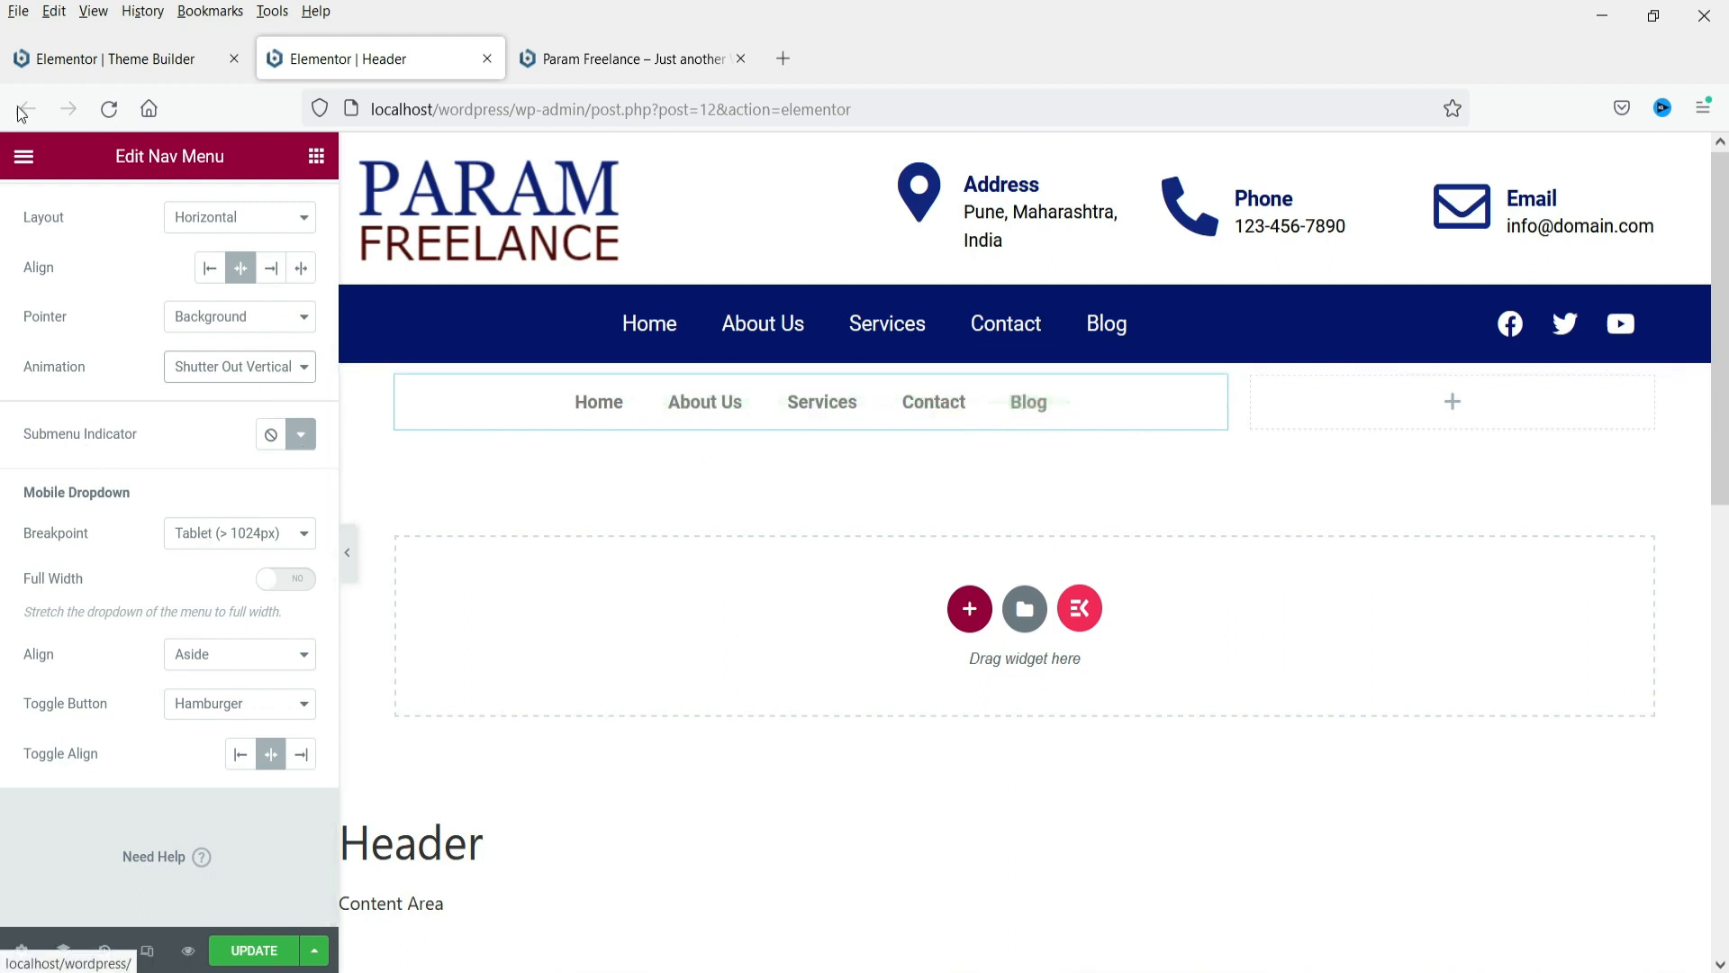
Go from the live Param Freelance site to its WordPress dashboard and open the Menus screen under Appearance
click(682, 63)
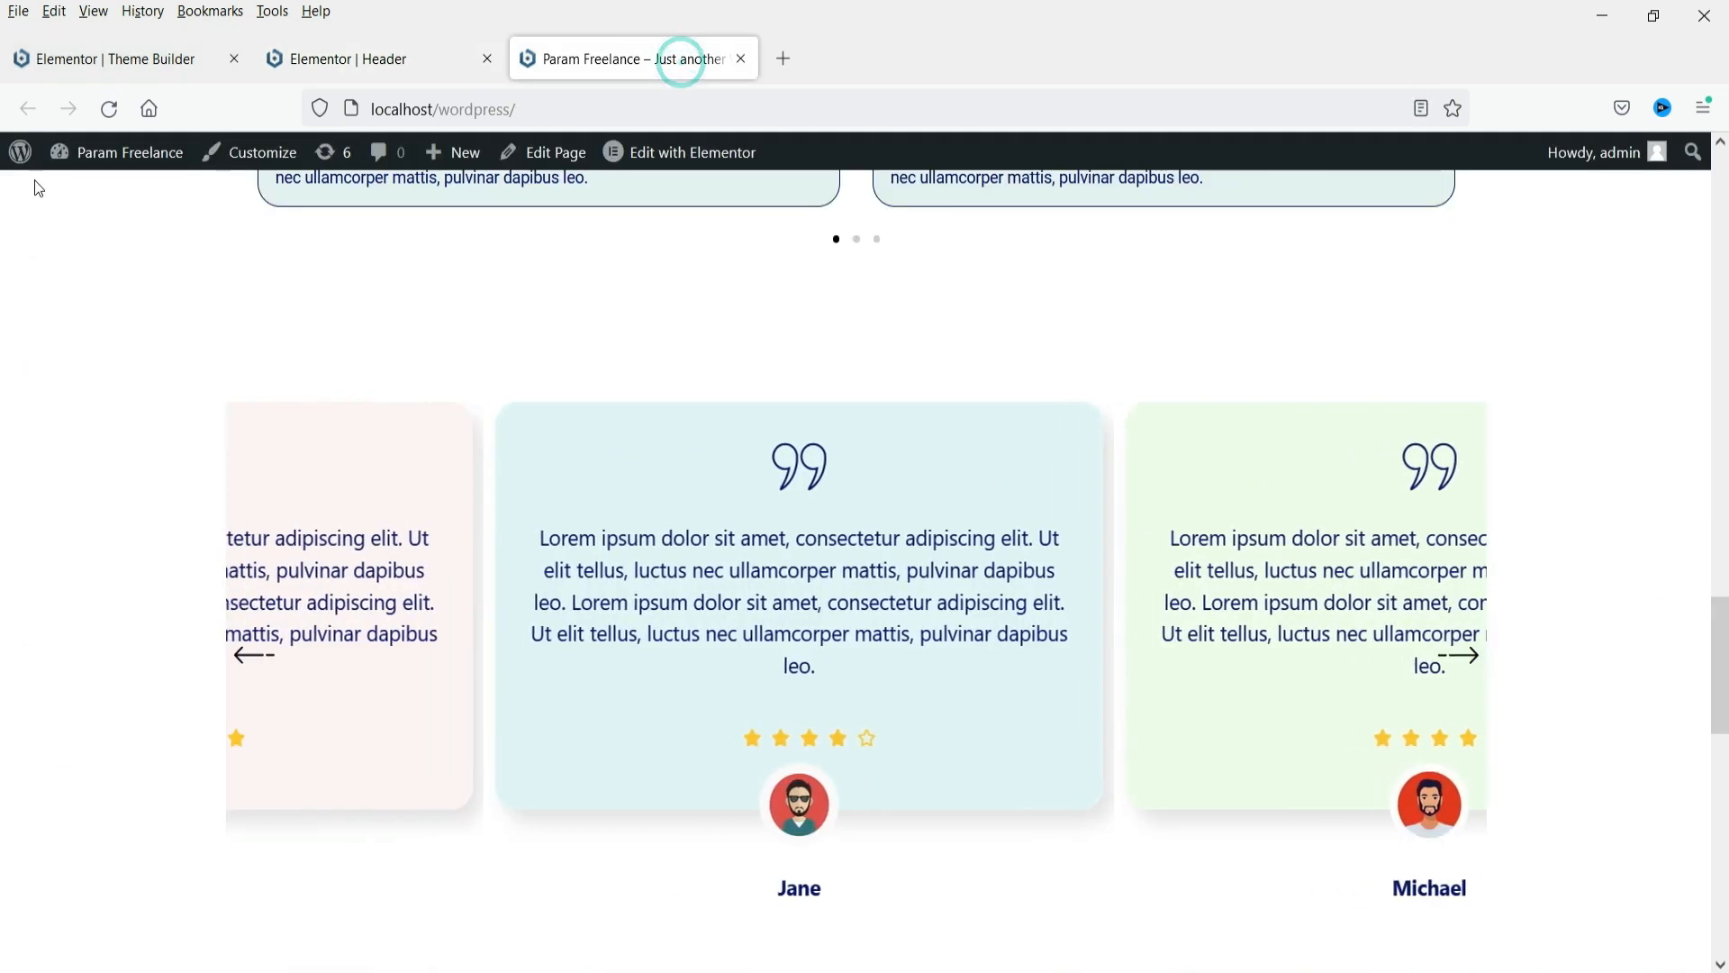
mouse_move(117, 152)
click(88, 206)
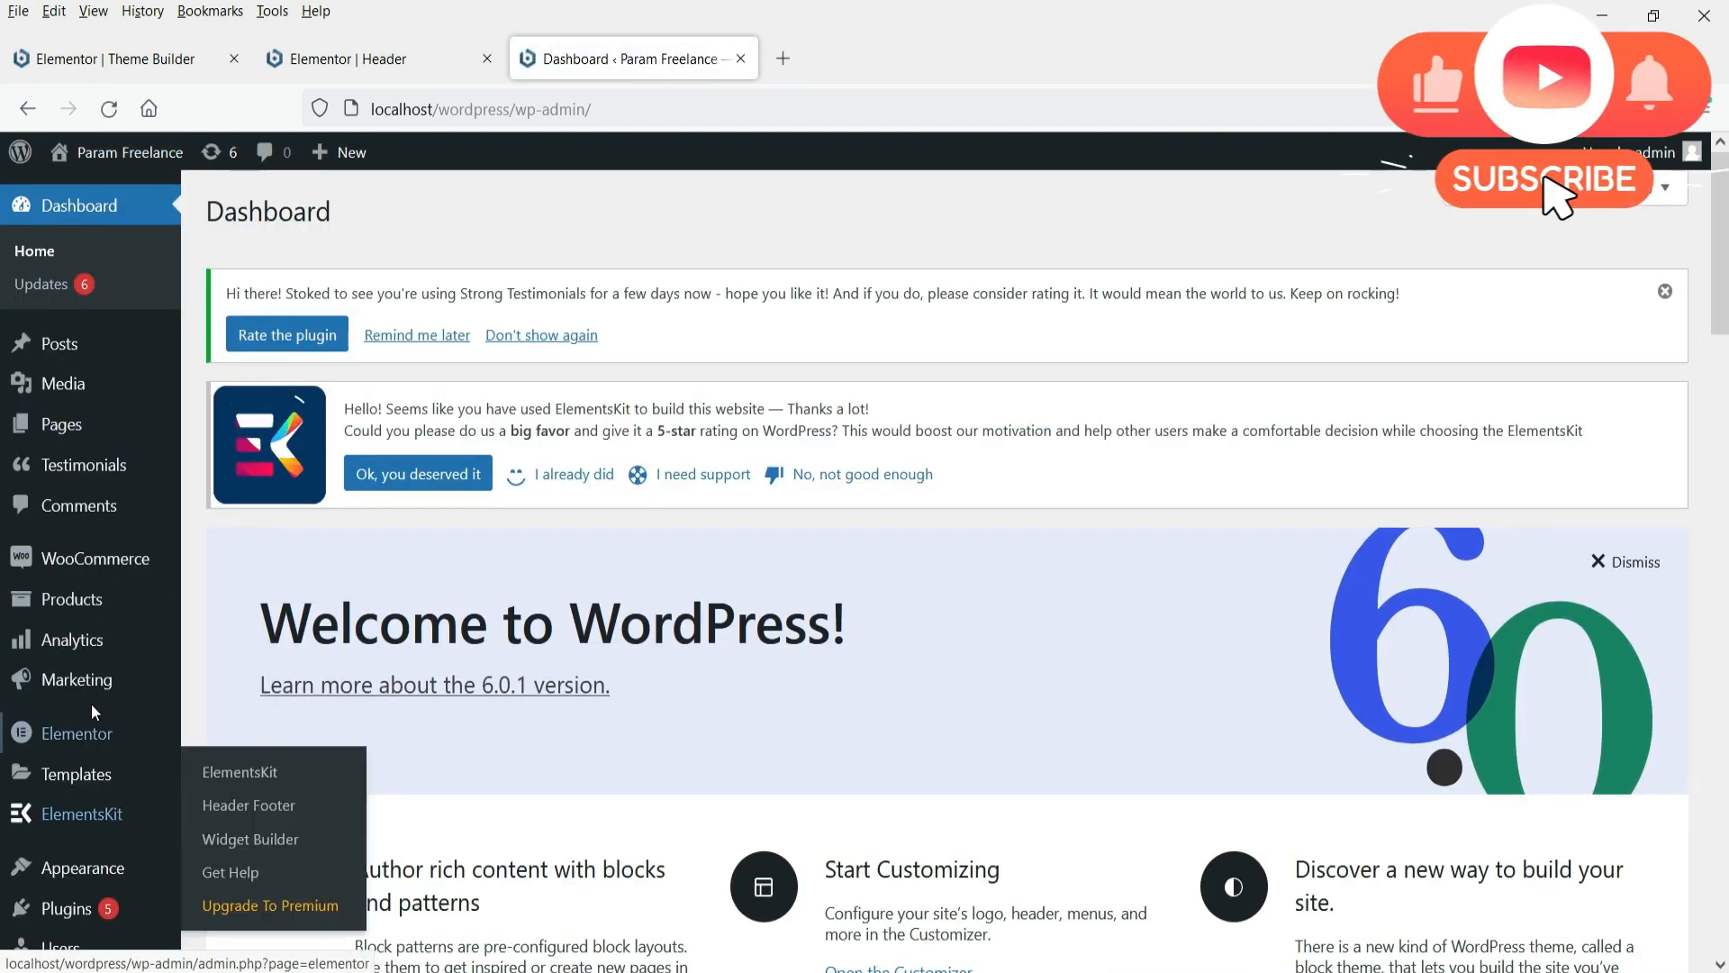
scroll(102, 682, down, 3)
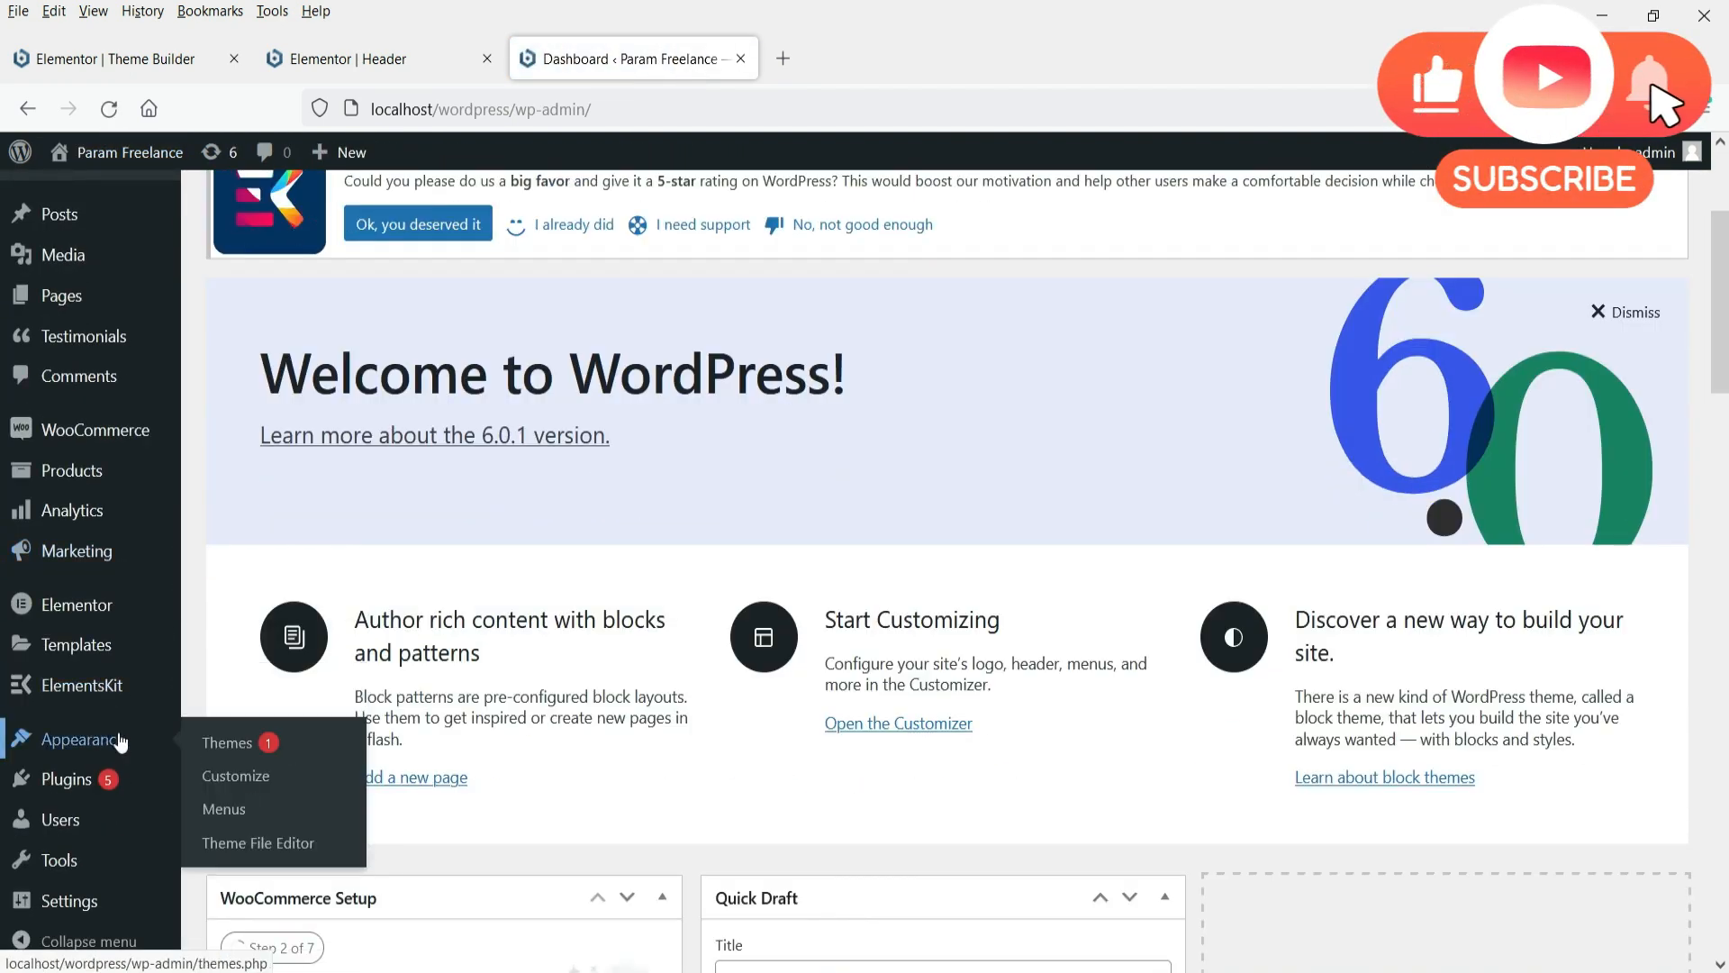
click(231, 801)
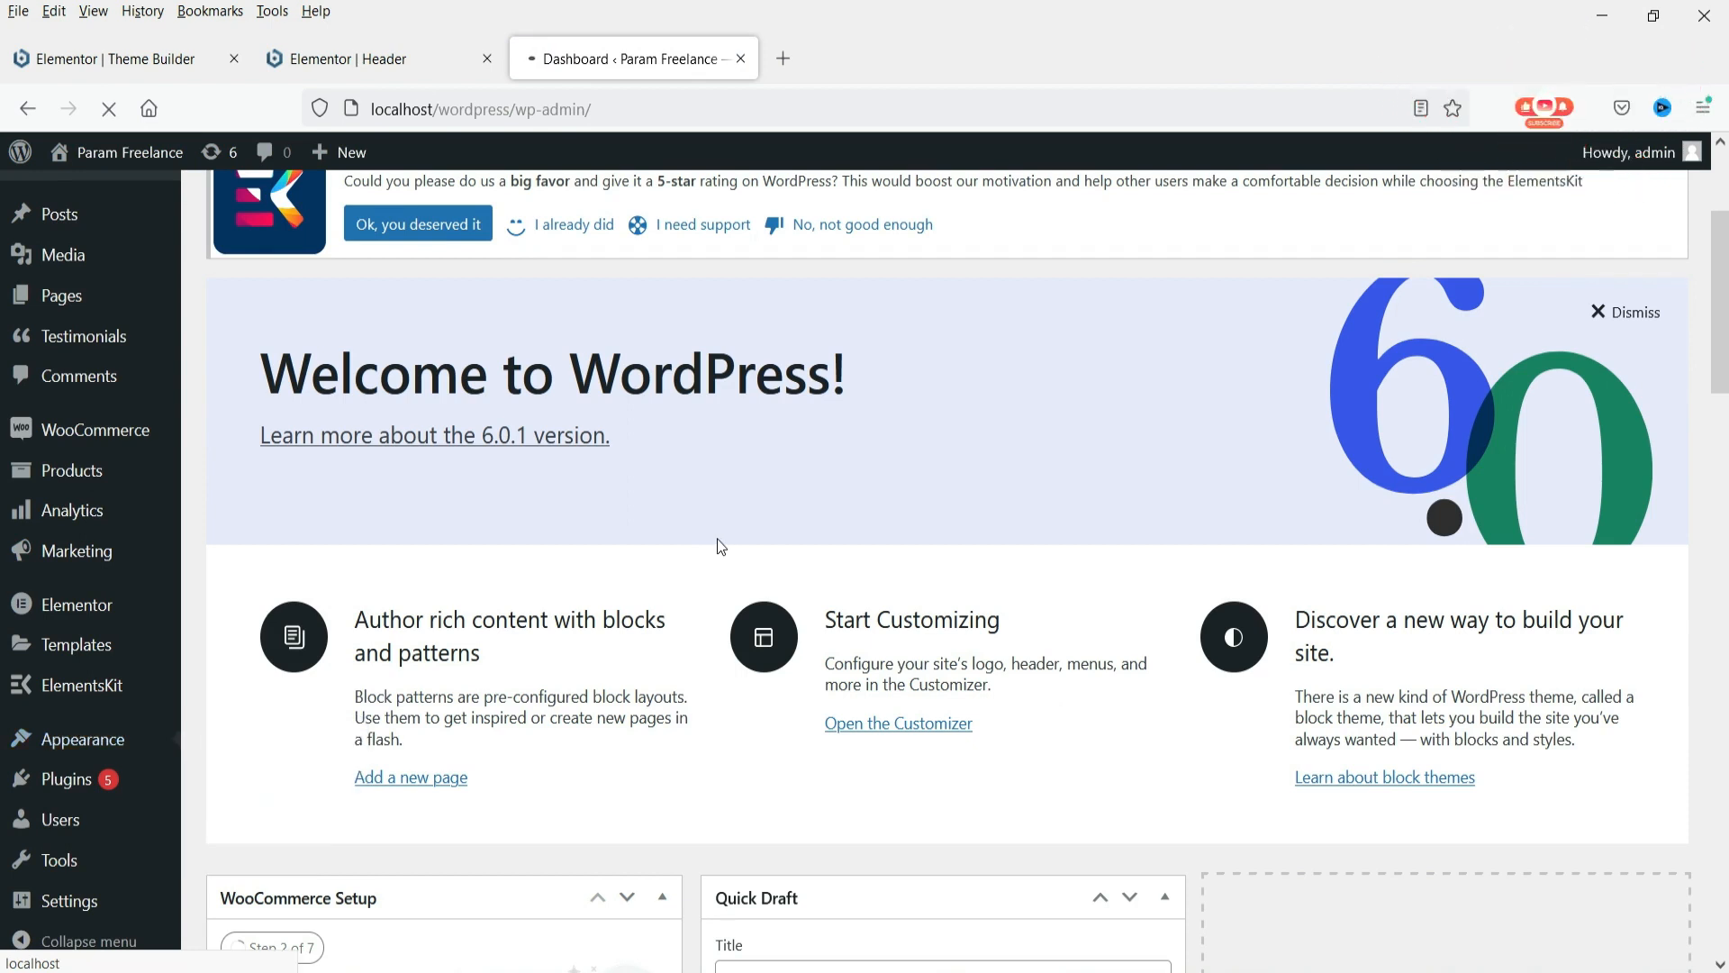
Add a custom link "Website Design" with URL # to the Main Menu and nest it as a sub item under Services
scroll(1153, 415, down, 7)
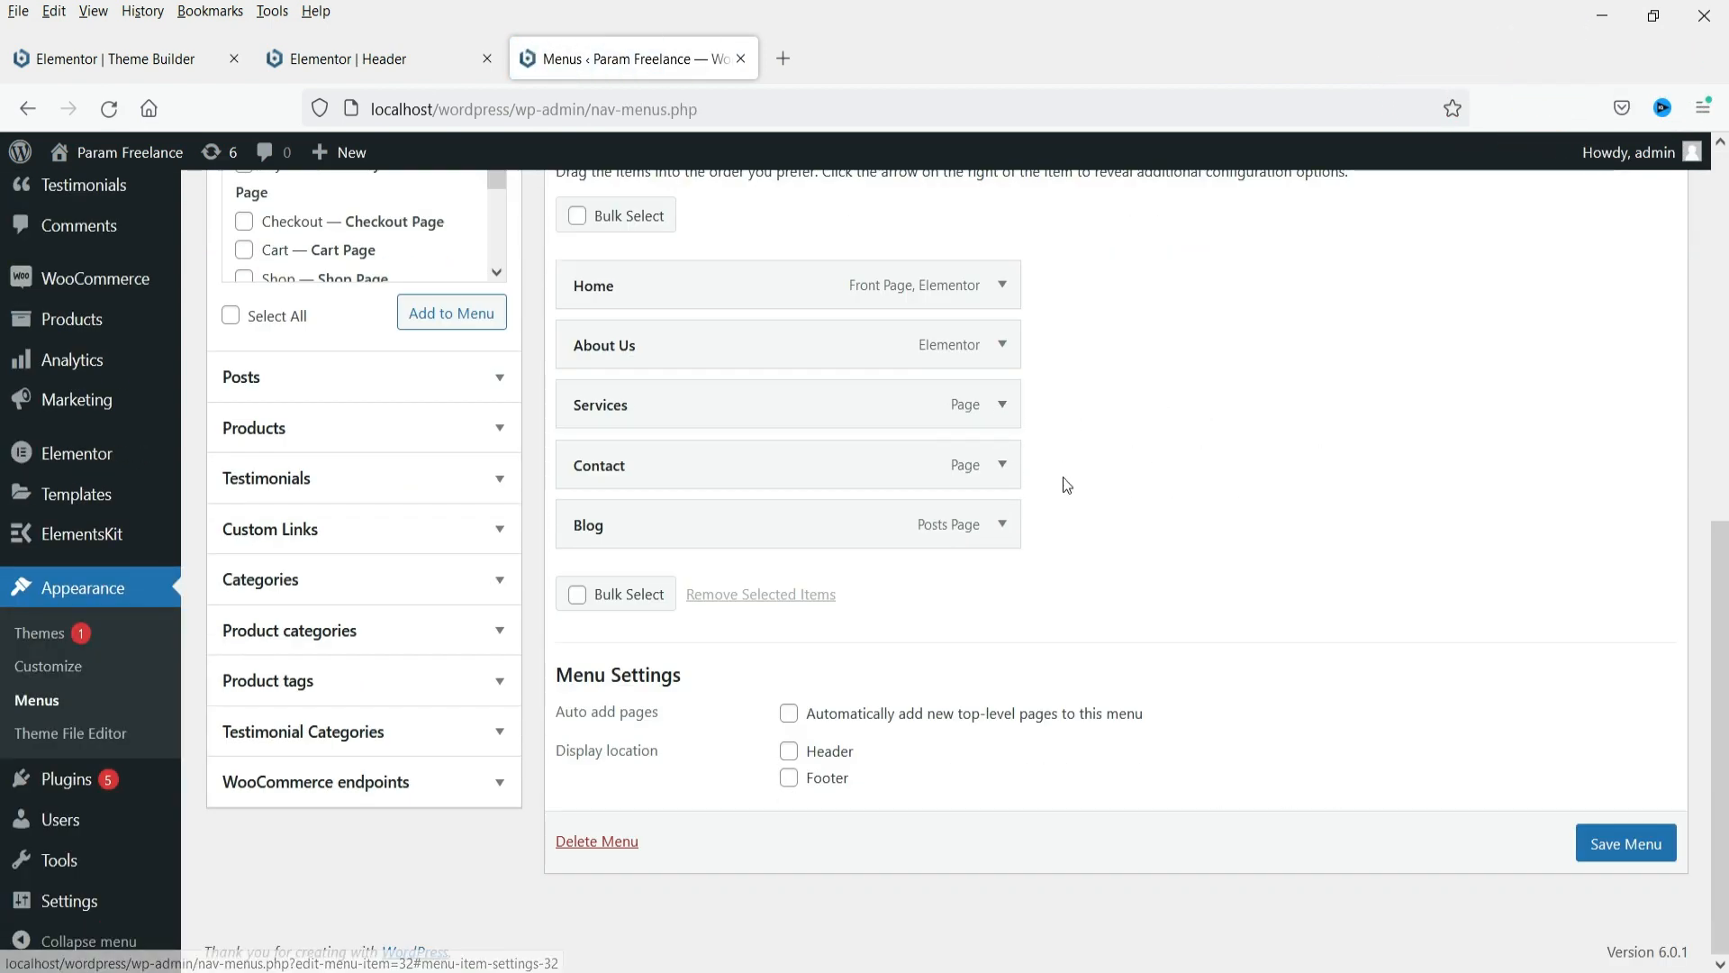
click(239, 532)
click(363, 385)
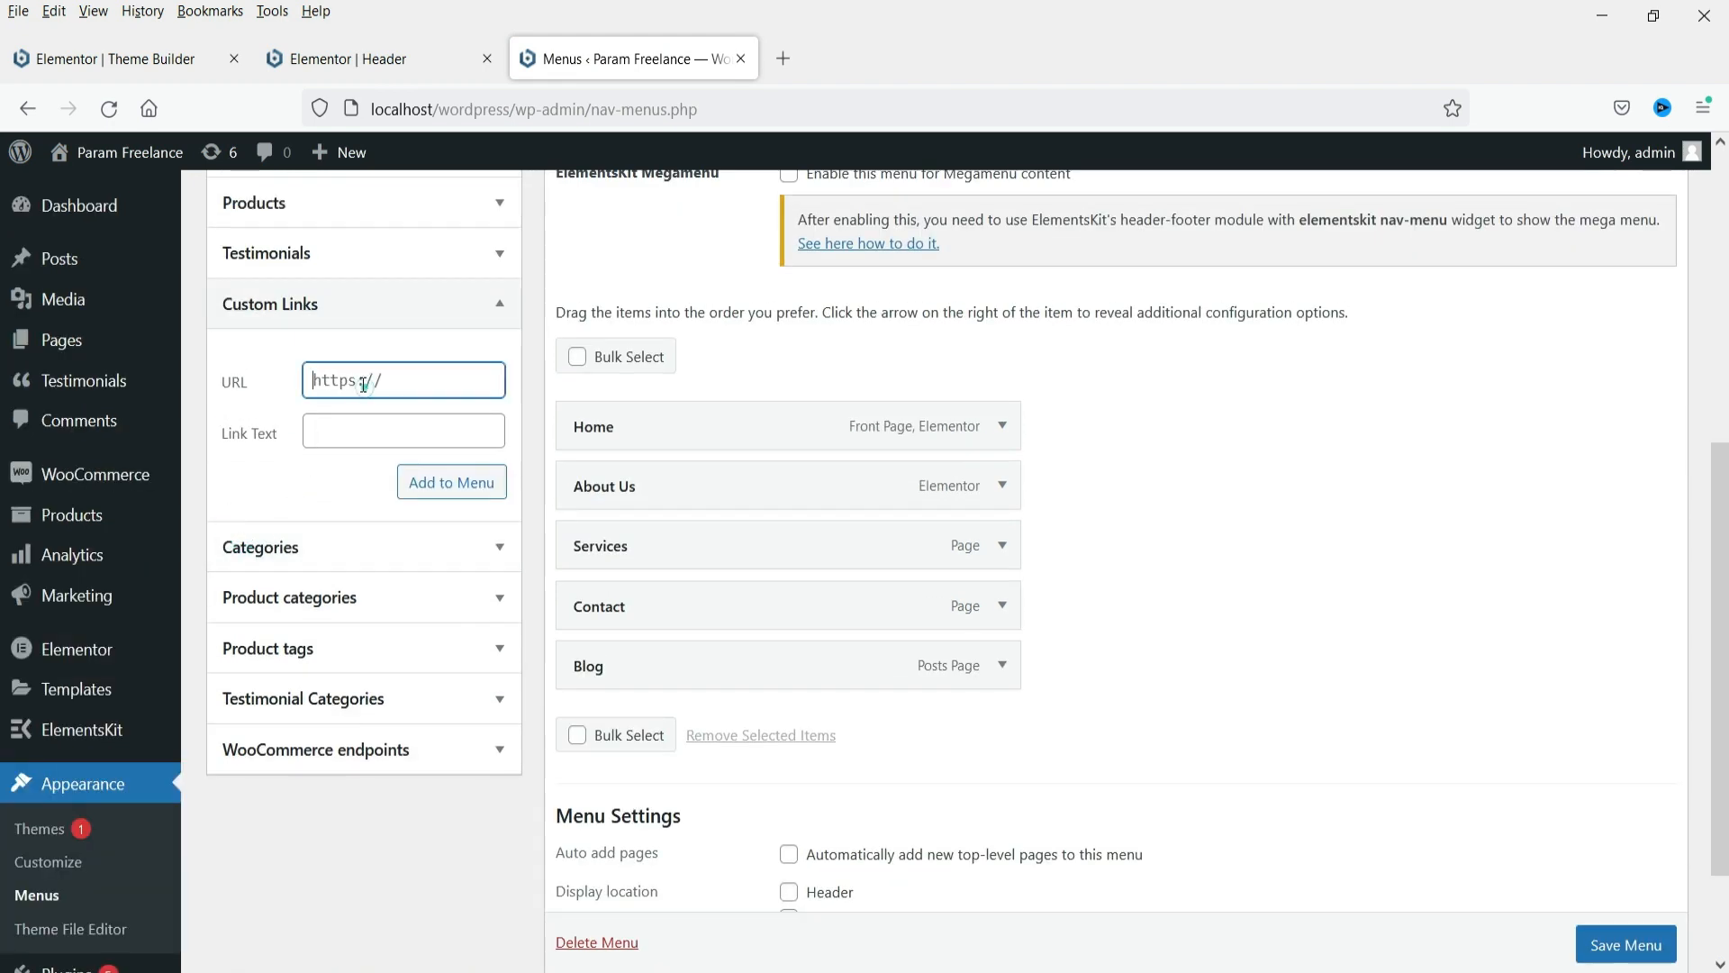
click(366, 435)
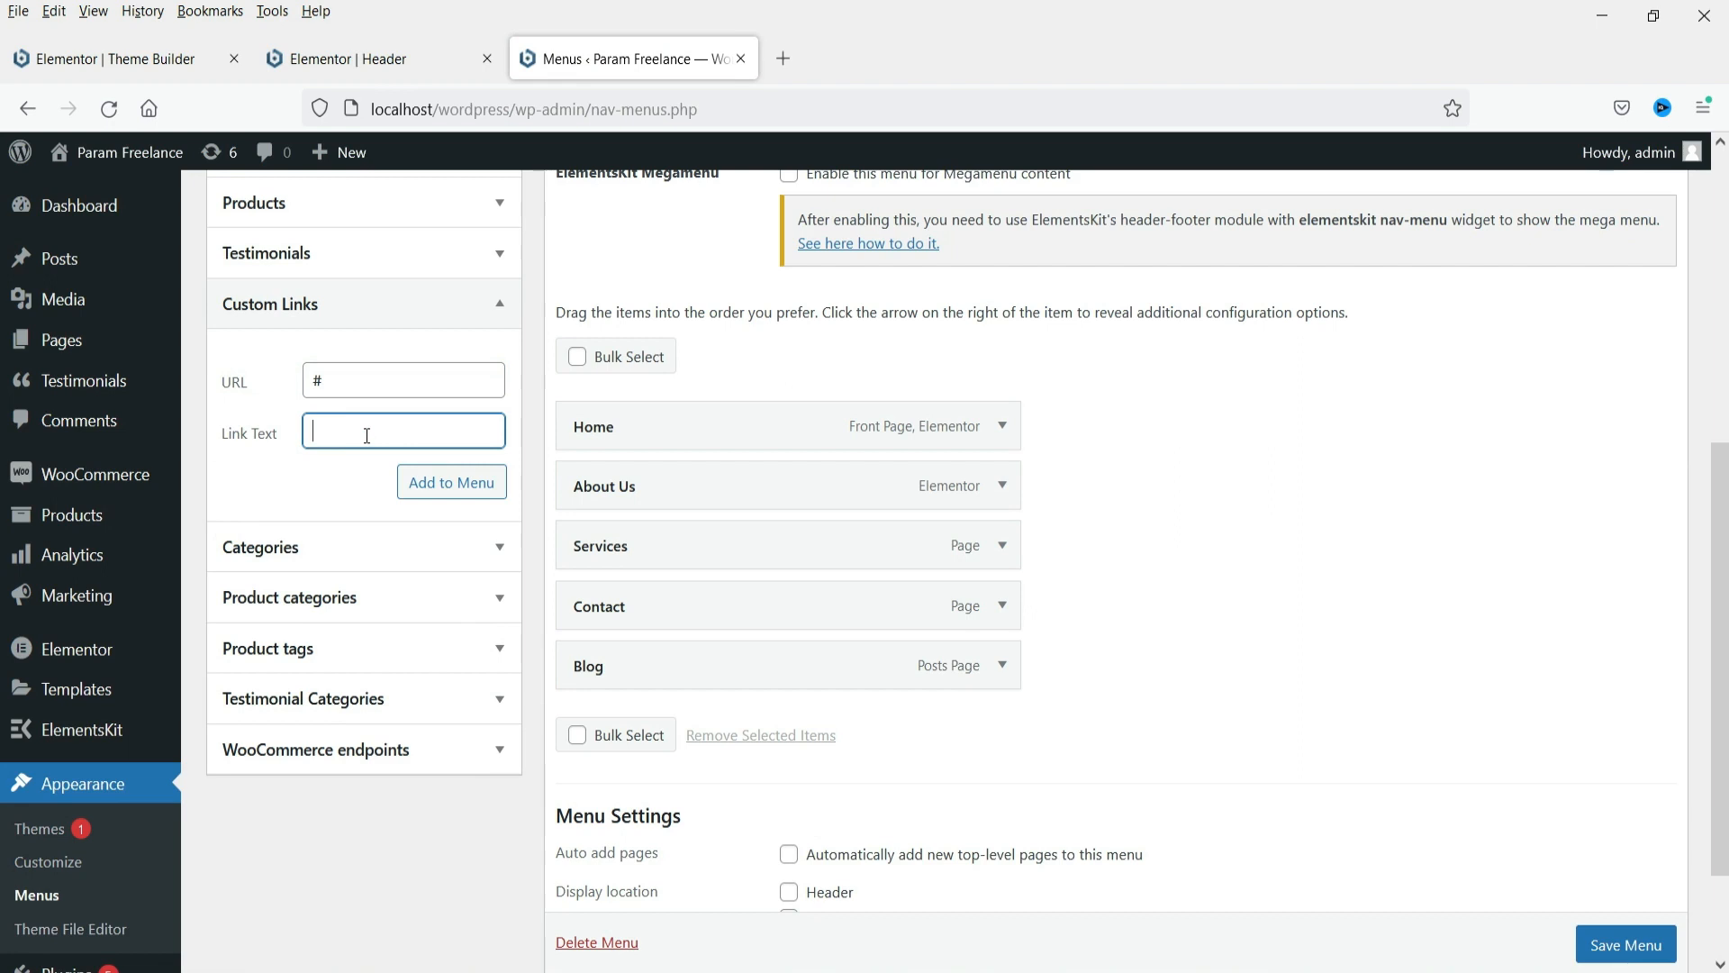
click(445, 479)
drag(753, 730, 793, 601)
Add a custom link "SEO" with URL # and nest it under Services, directly below Website Design
click(395, 382)
text(#)
click(377, 438)
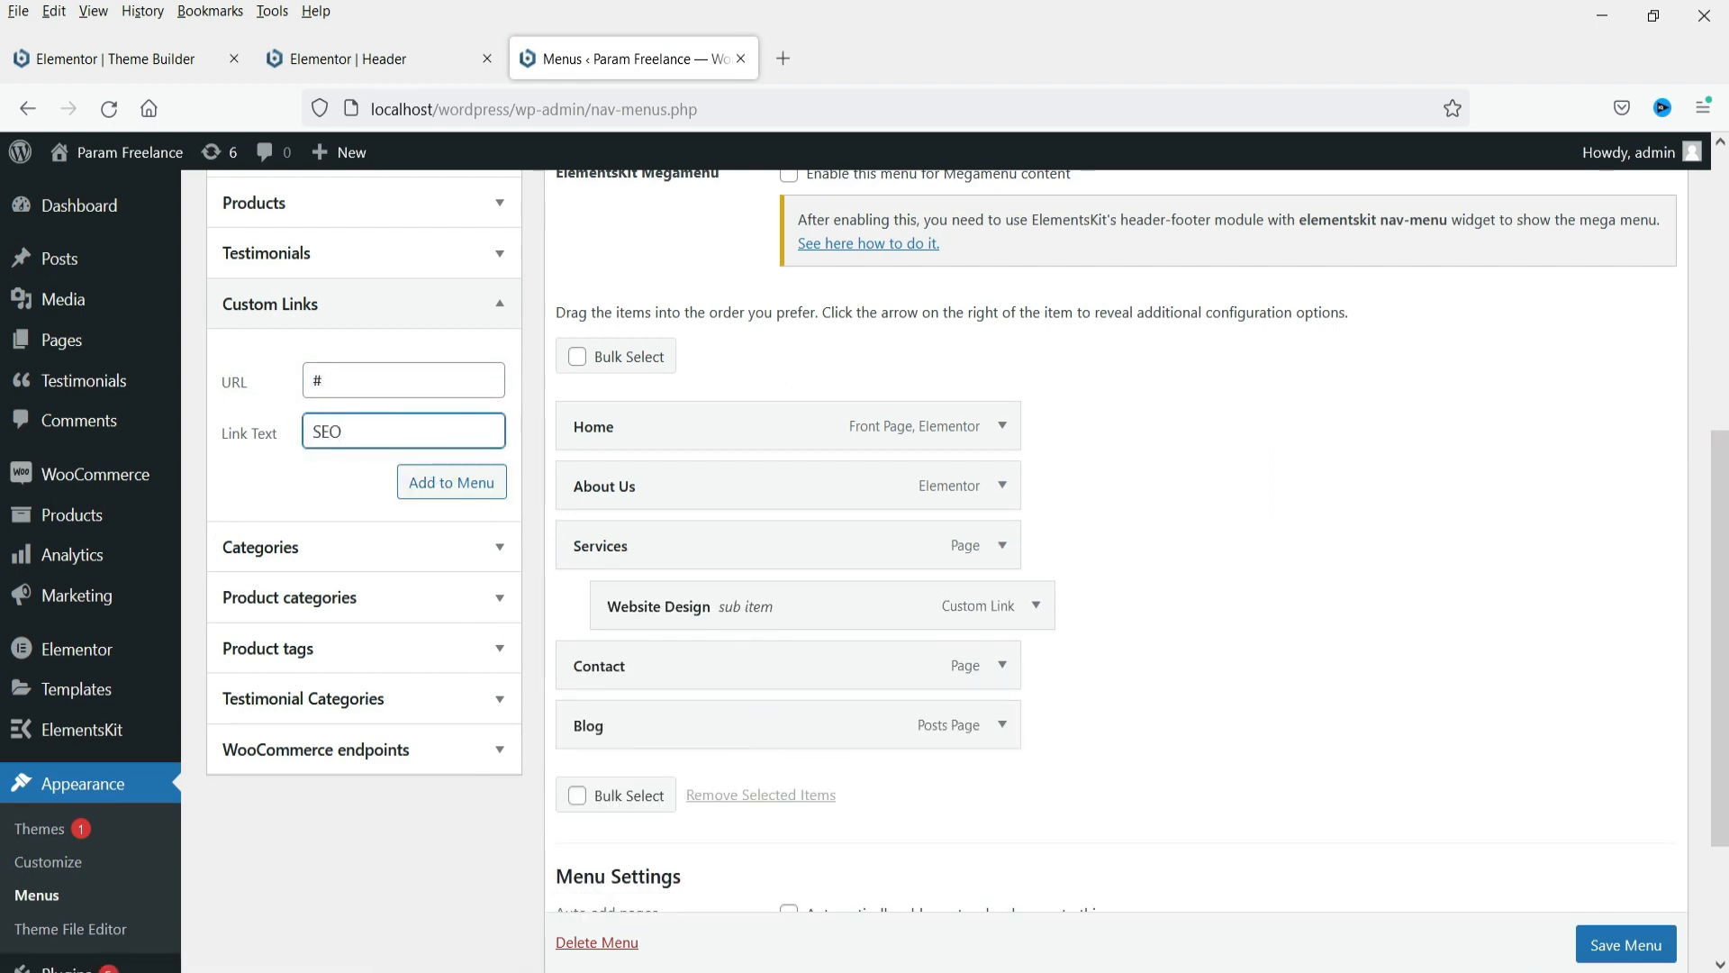
click(468, 487)
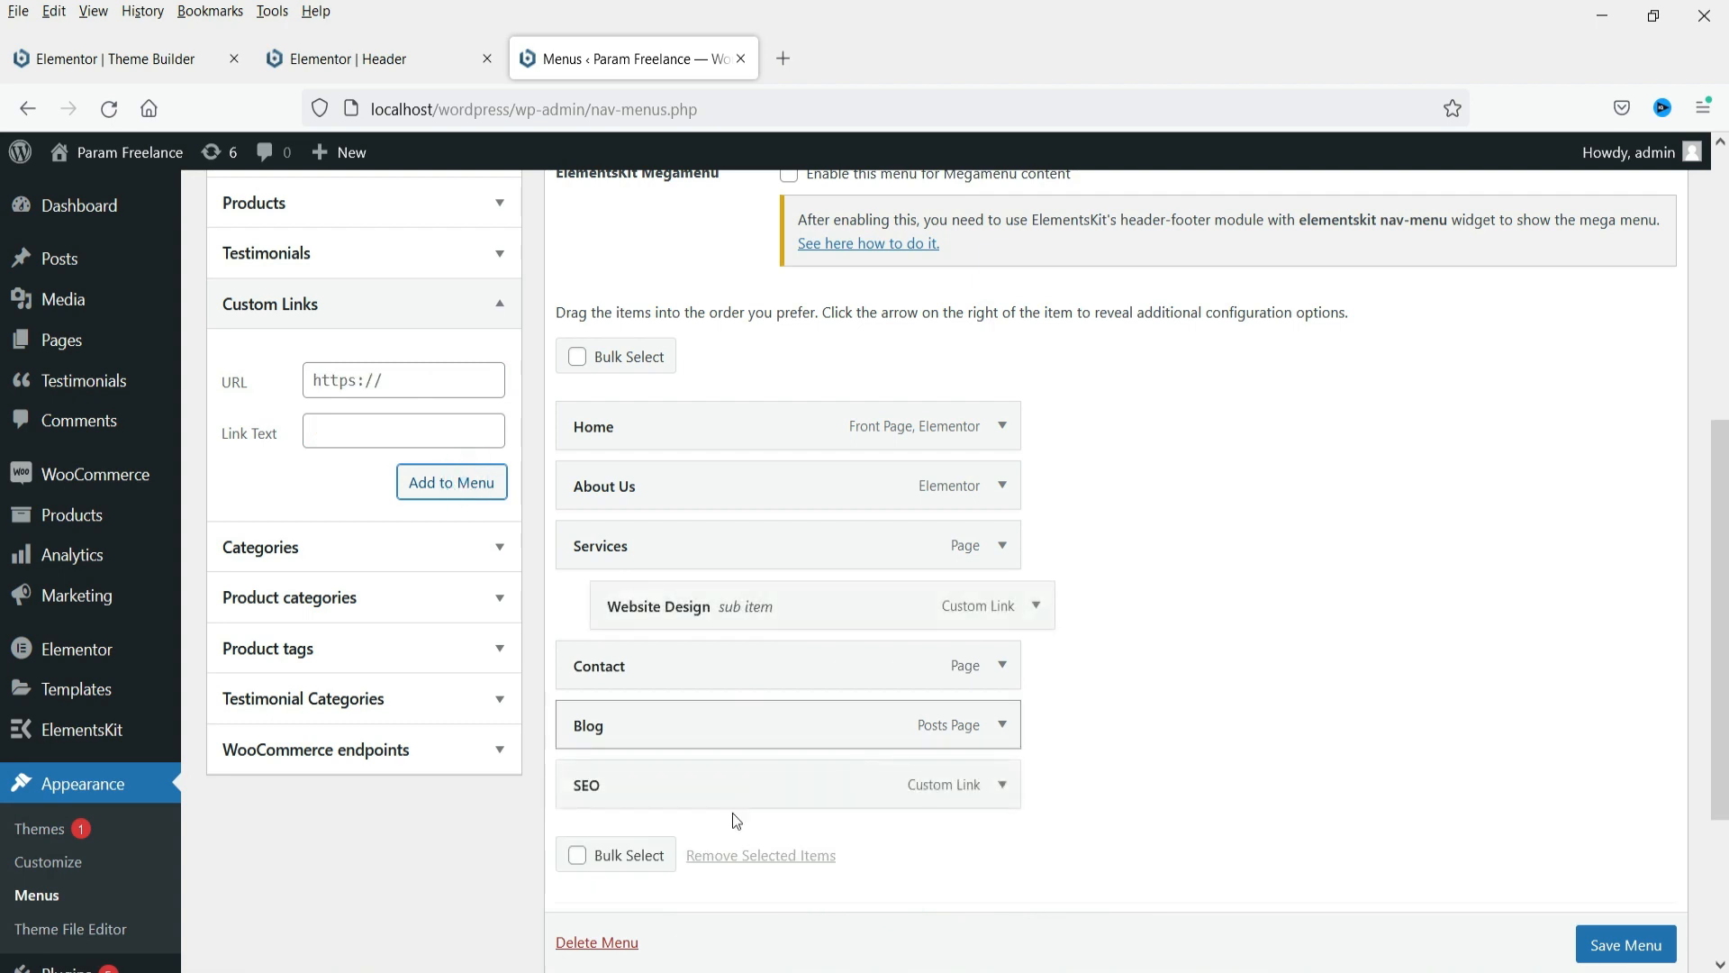
drag(684, 796, 729, 681)
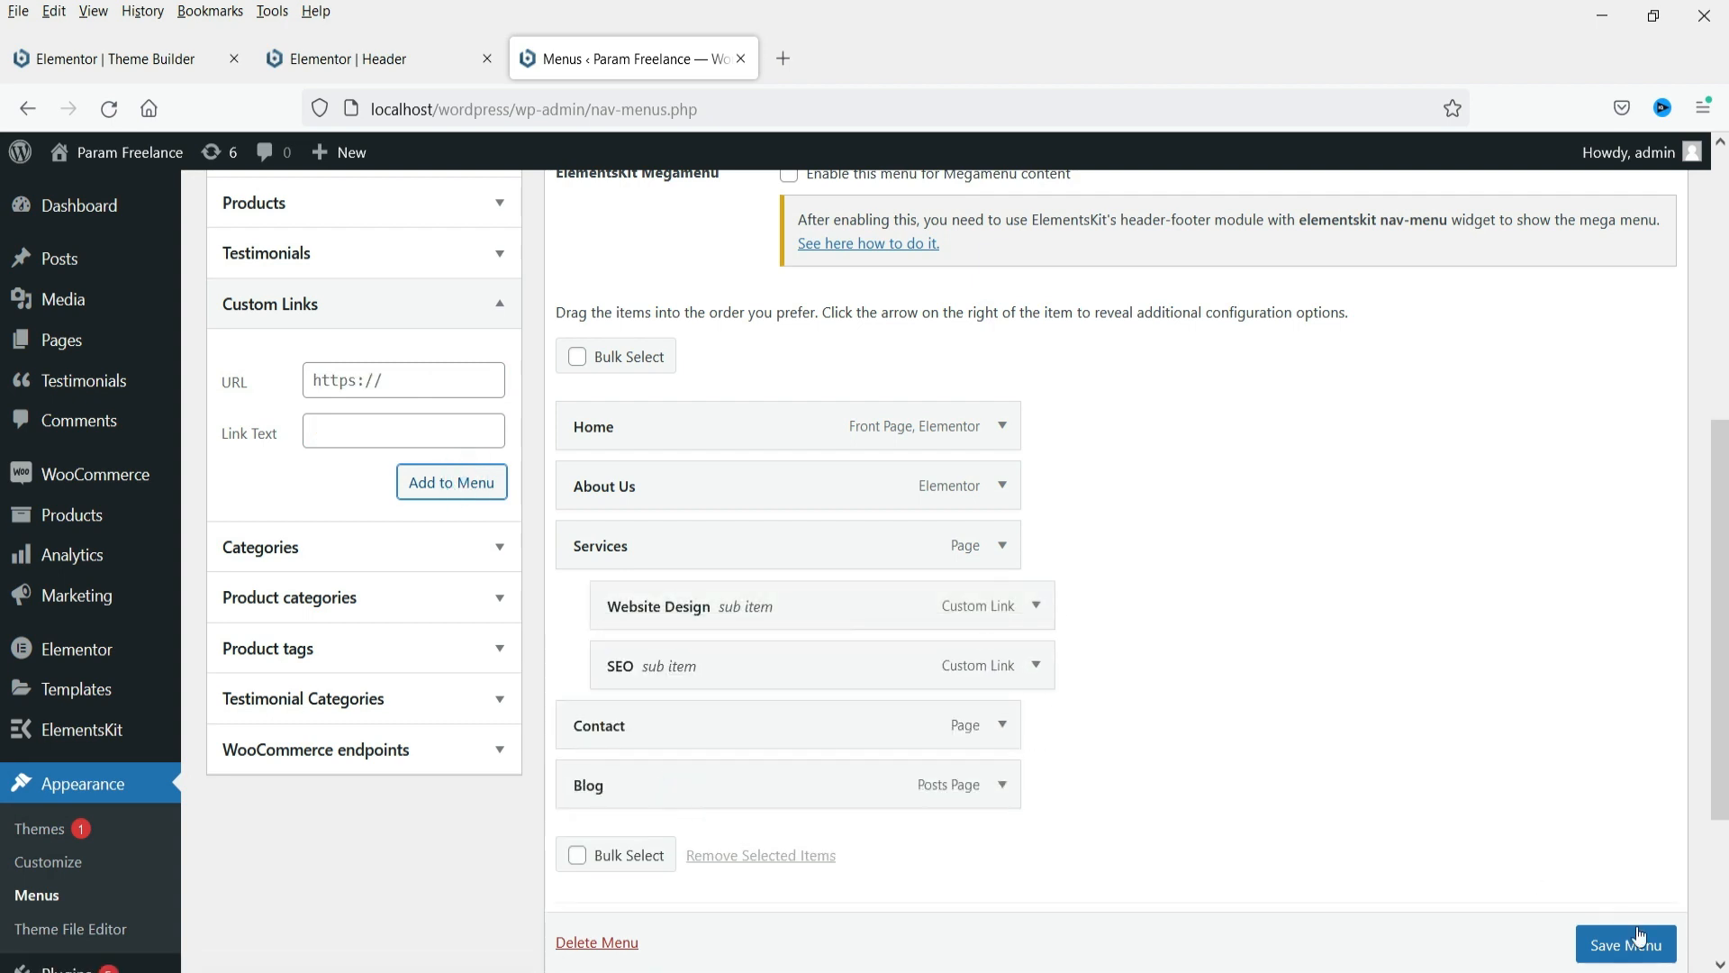
Save the Main Menu and review its updated structure
click(1626, 945)
scroll(1635, 950, down, 1)
click(1632, 945)
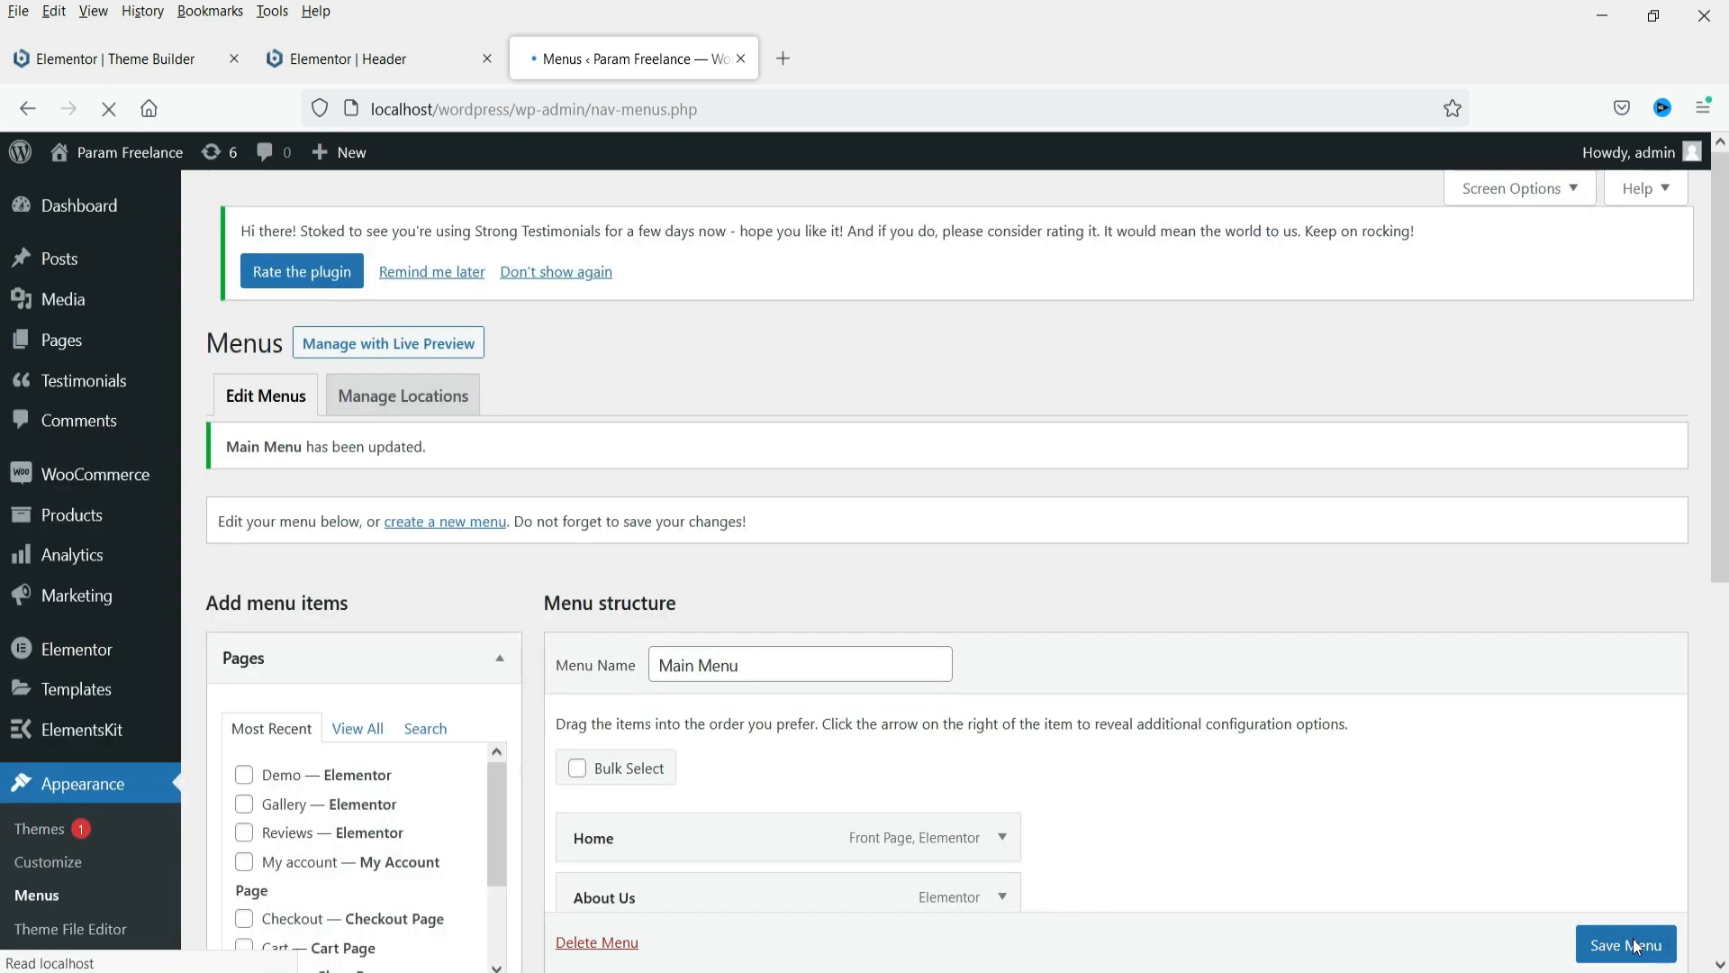
scroll(945, 564, down, 7)
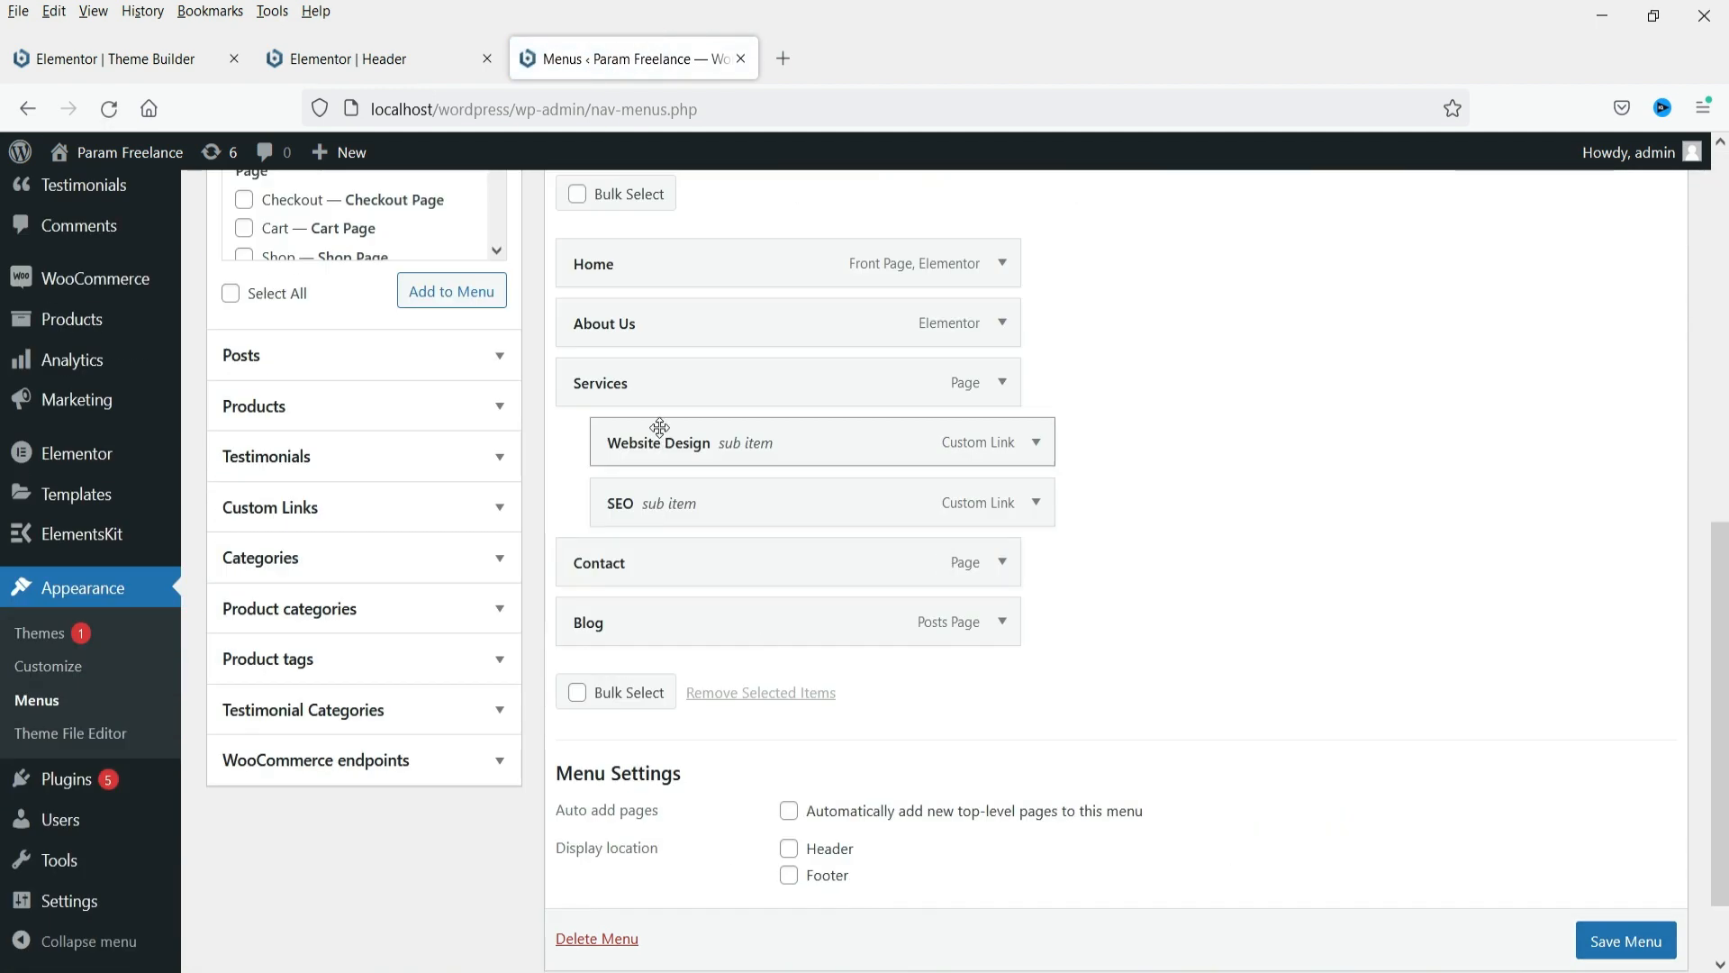
Return to the Elementor header editor, reload it and preview the Services submenu in the nav menu
click(327, 40)
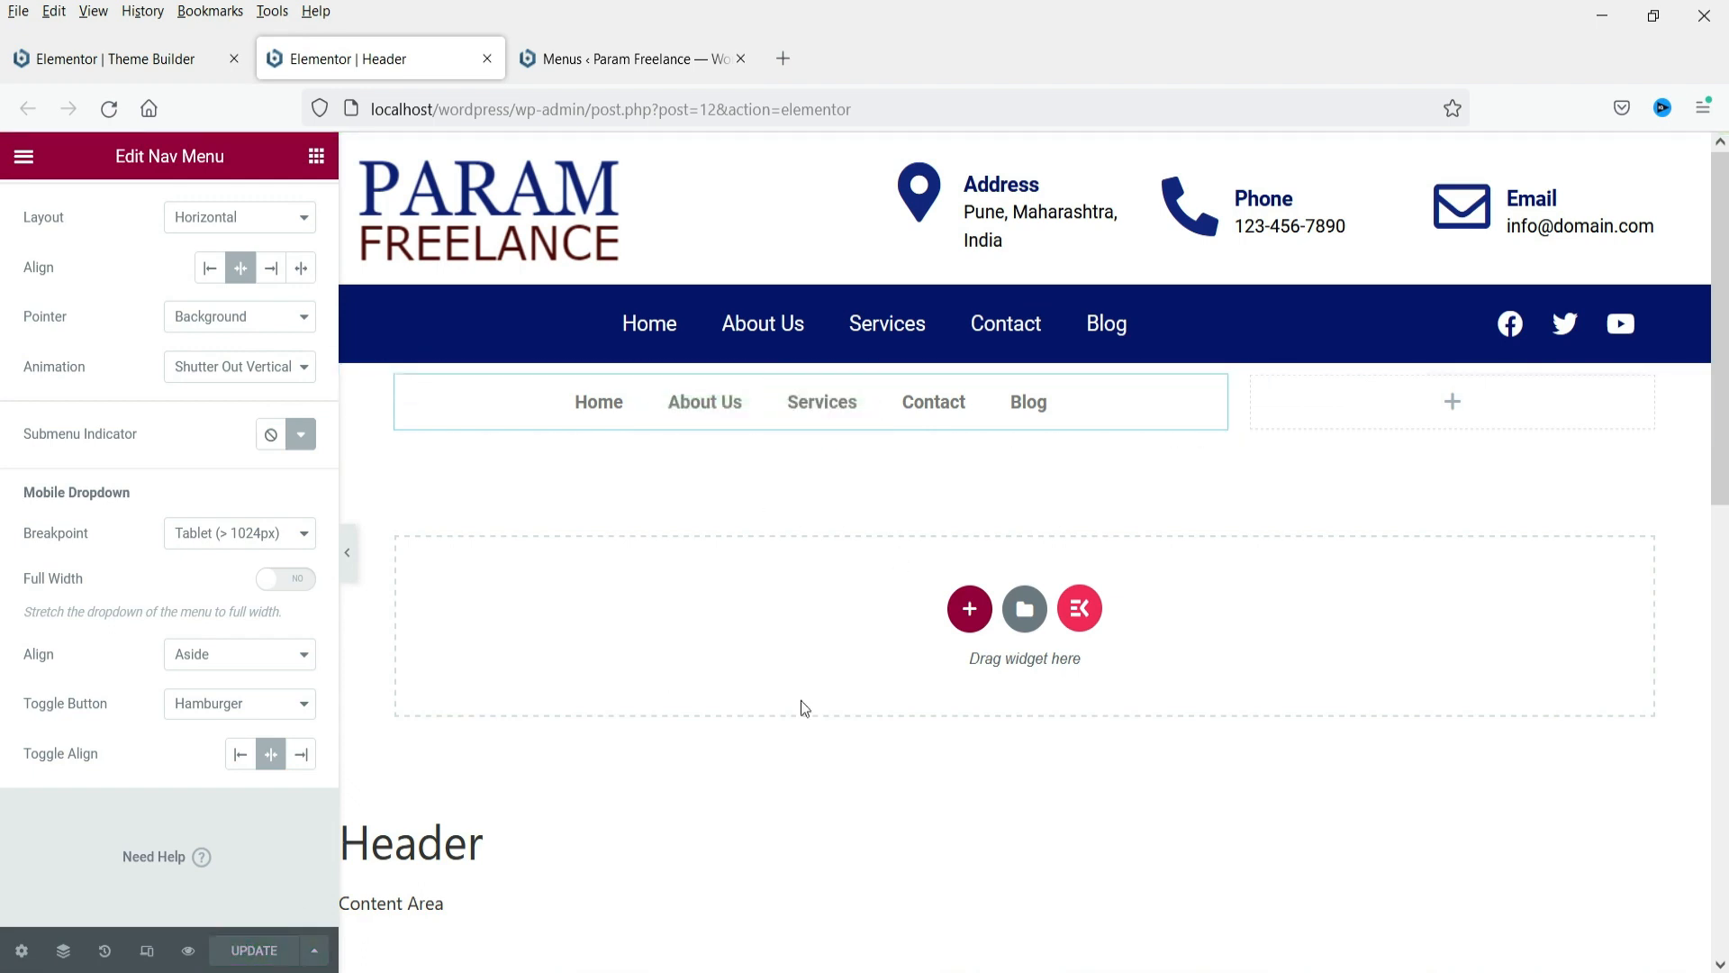
click(109, 108)
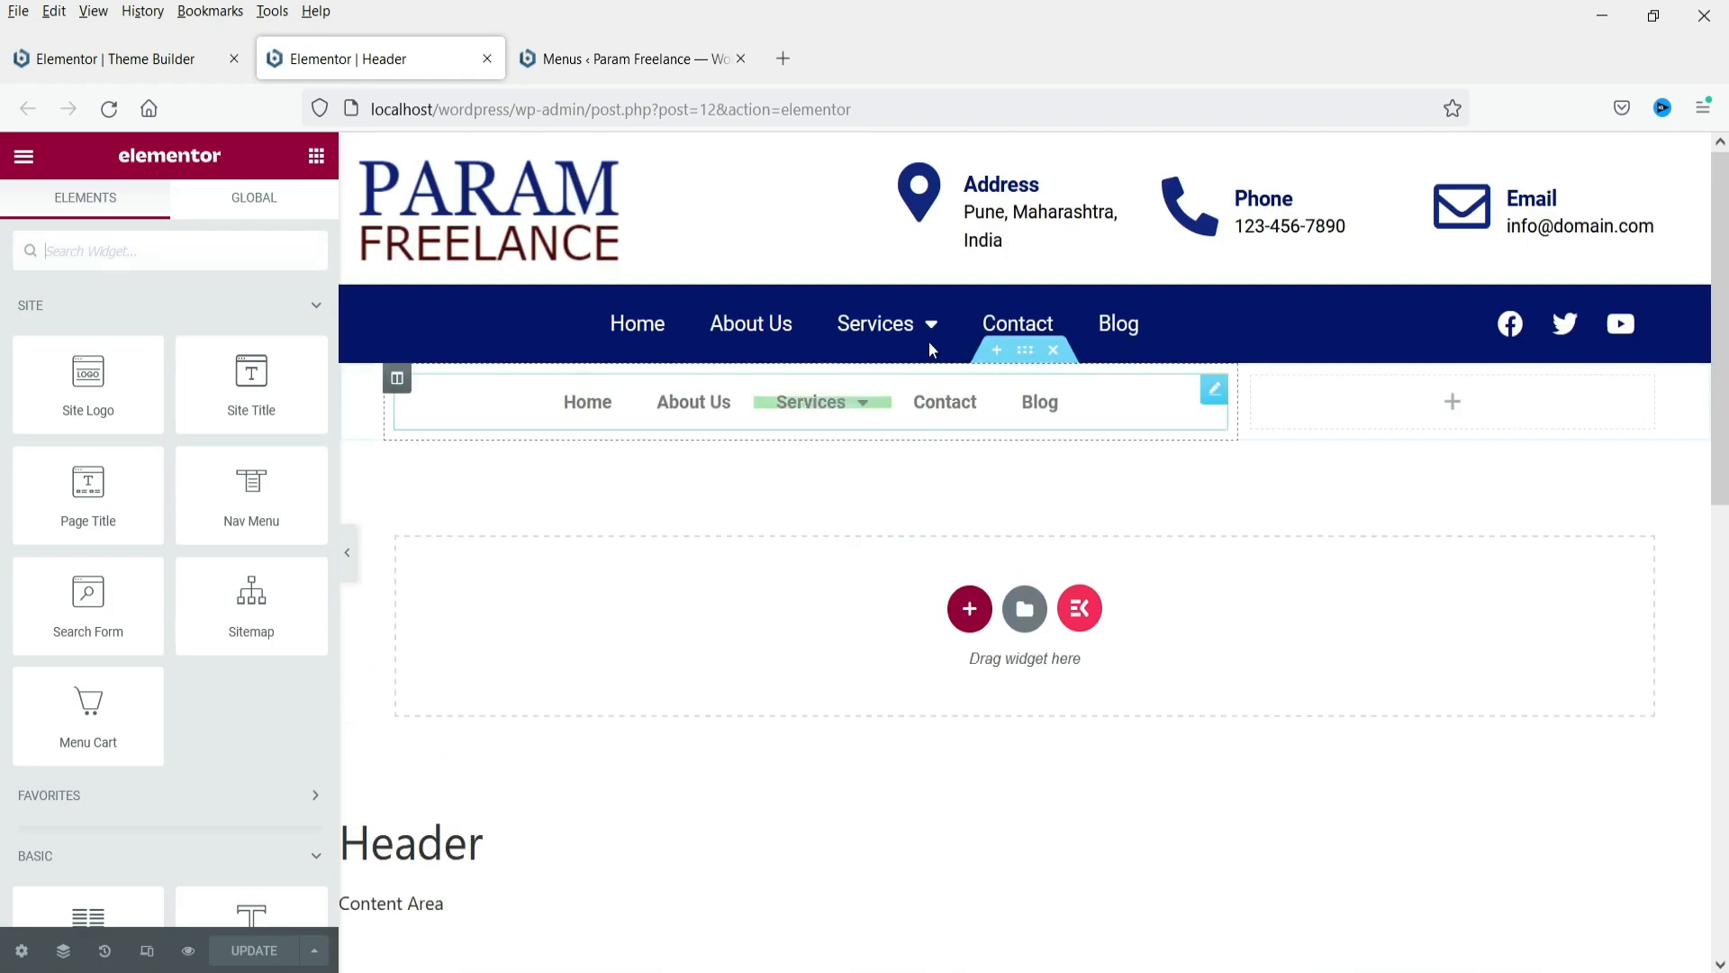
mouse_move(919, 342)
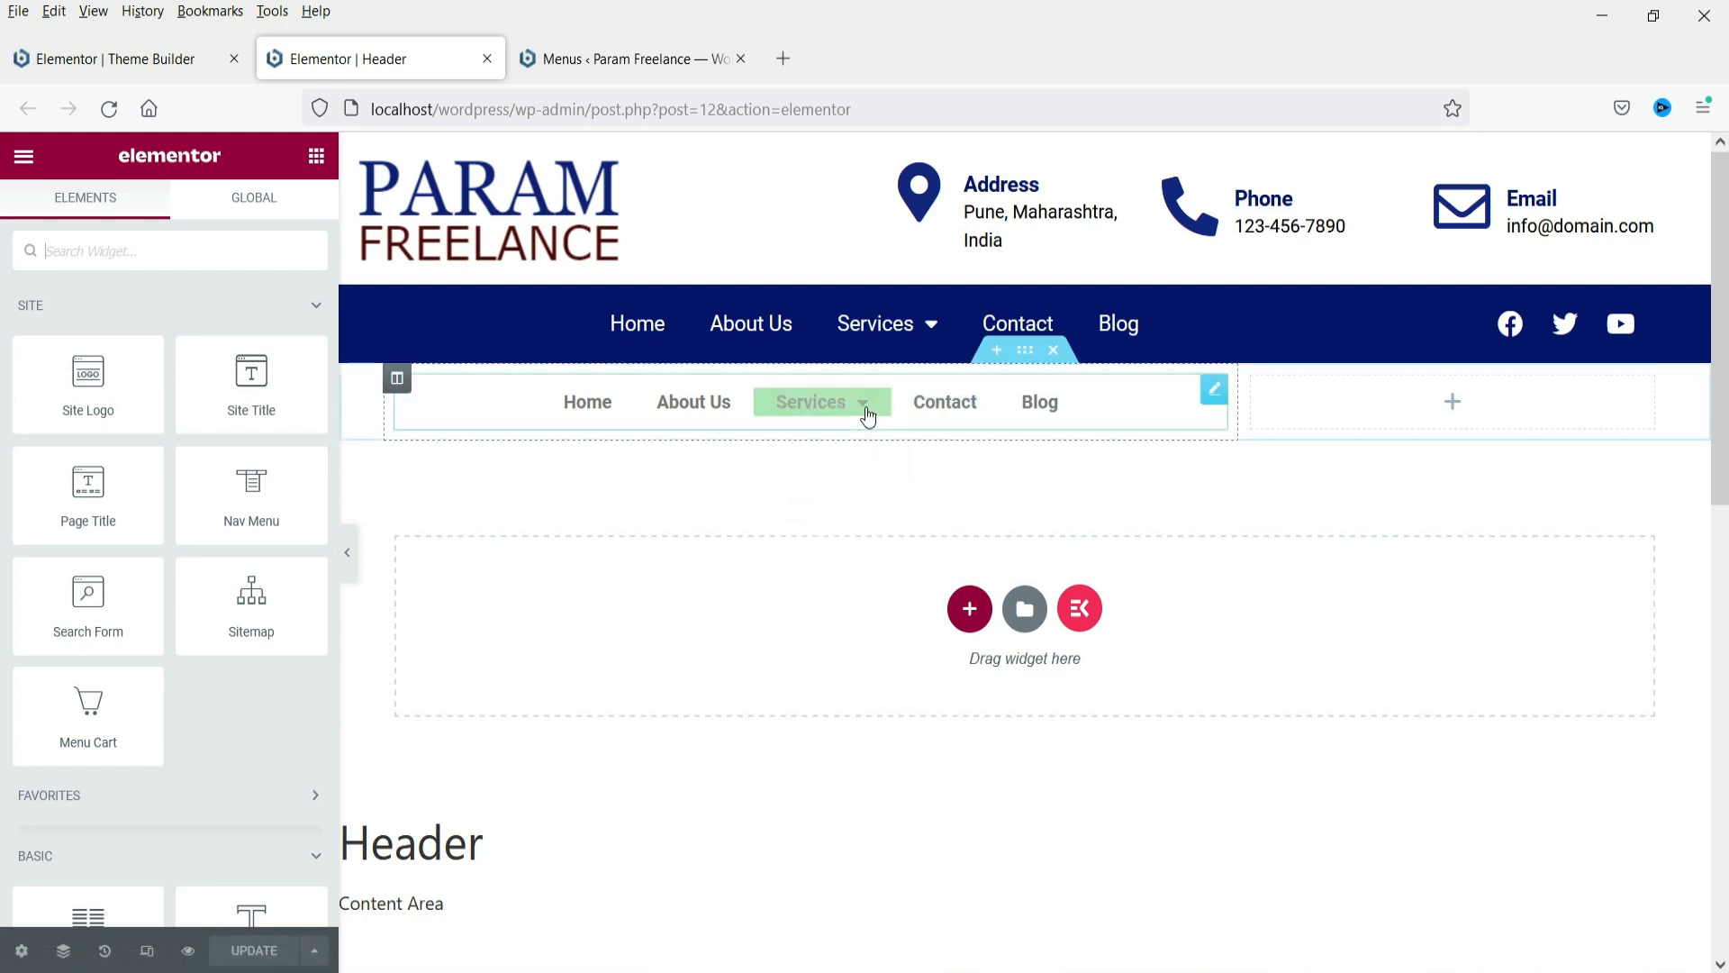
mouse_move(855, 420)
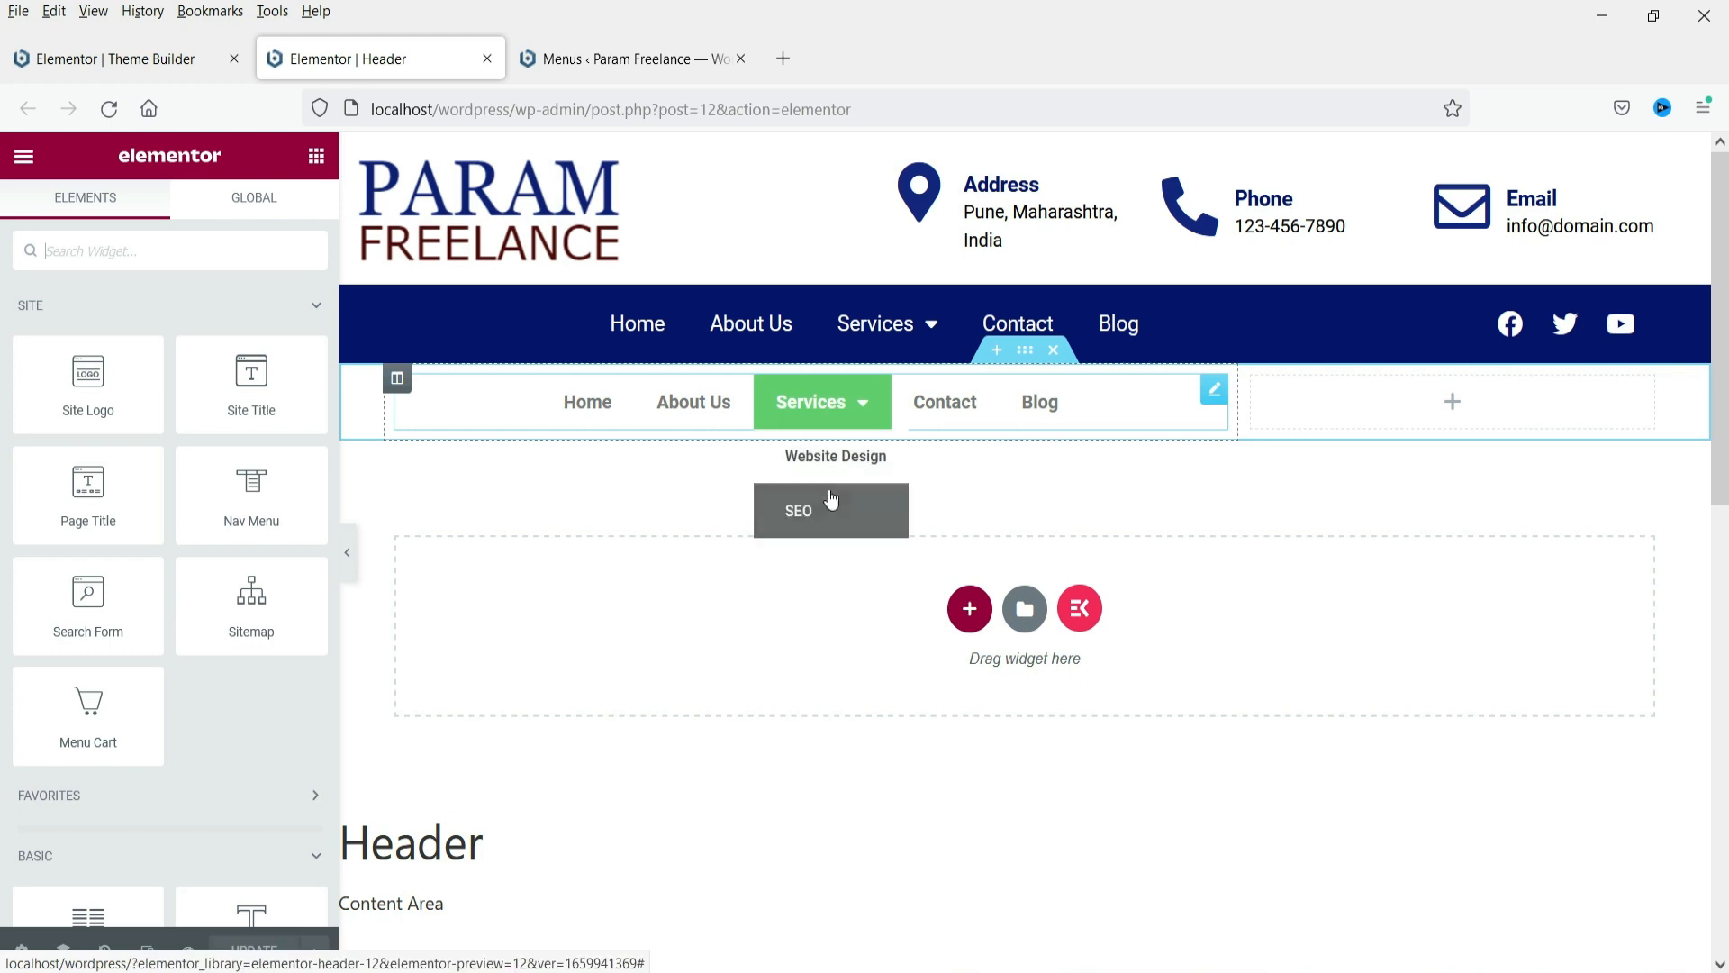
Edit the Nav Menu widget, switch its submenu indicator to None, and replace that with the Caret down icon from the icon library
click(1213, 389)
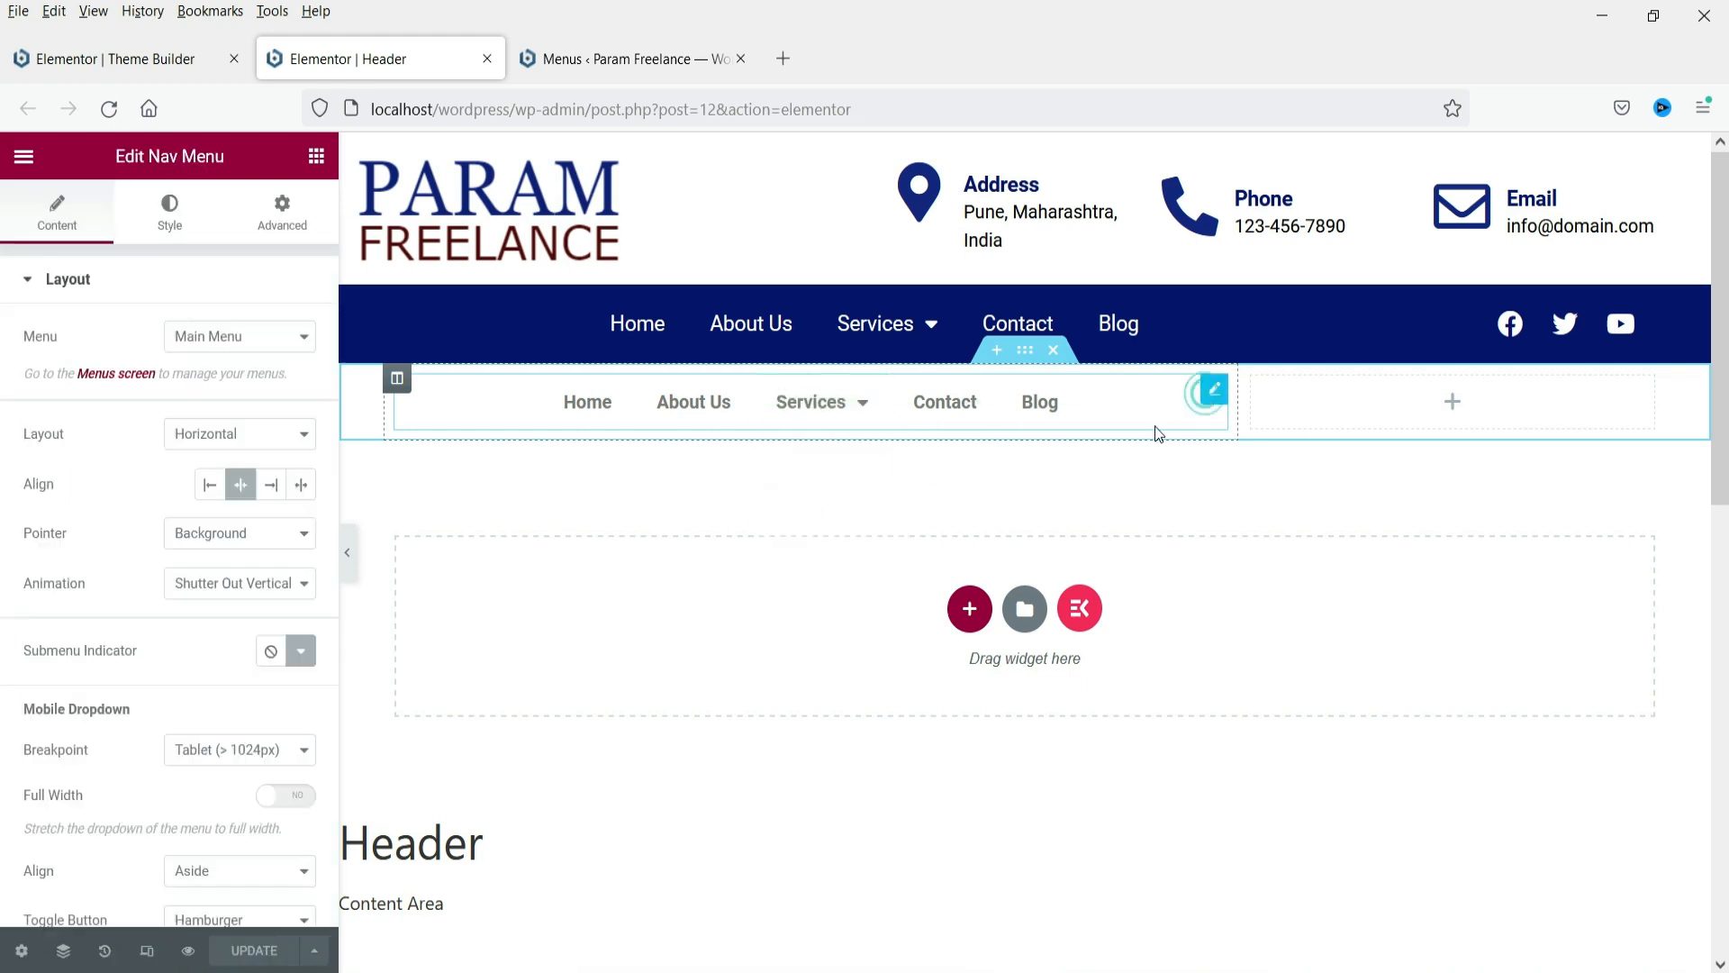
scroll(31, 601, down, 2)
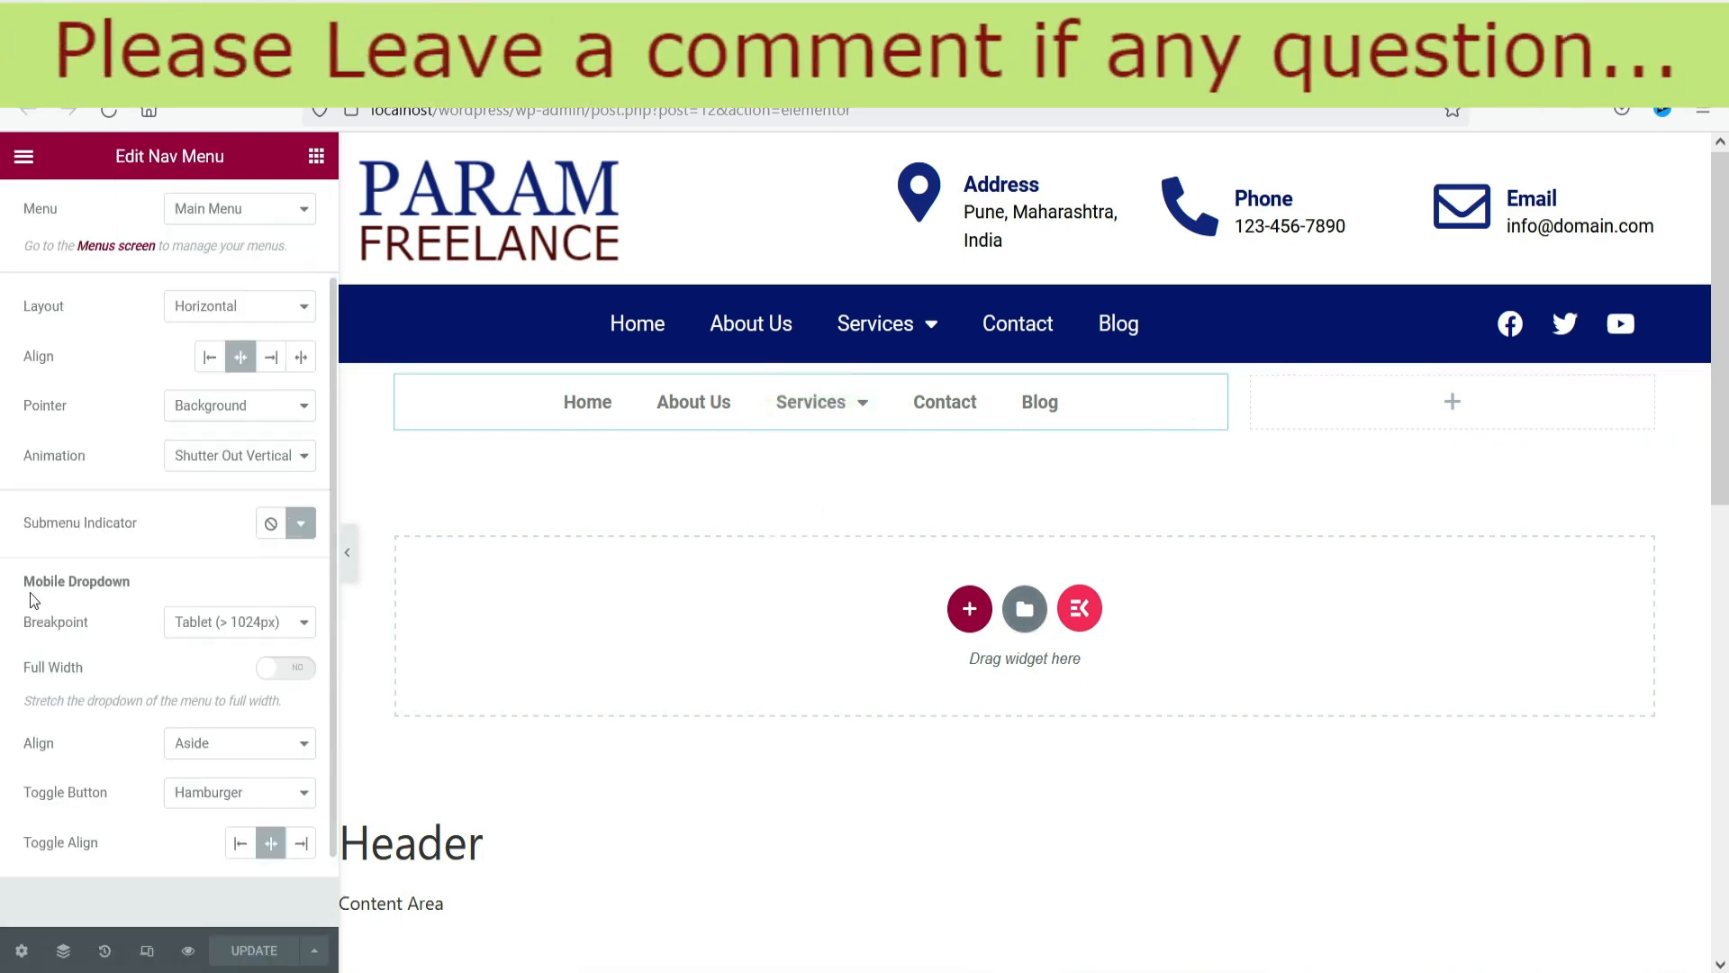
click(267, 526)
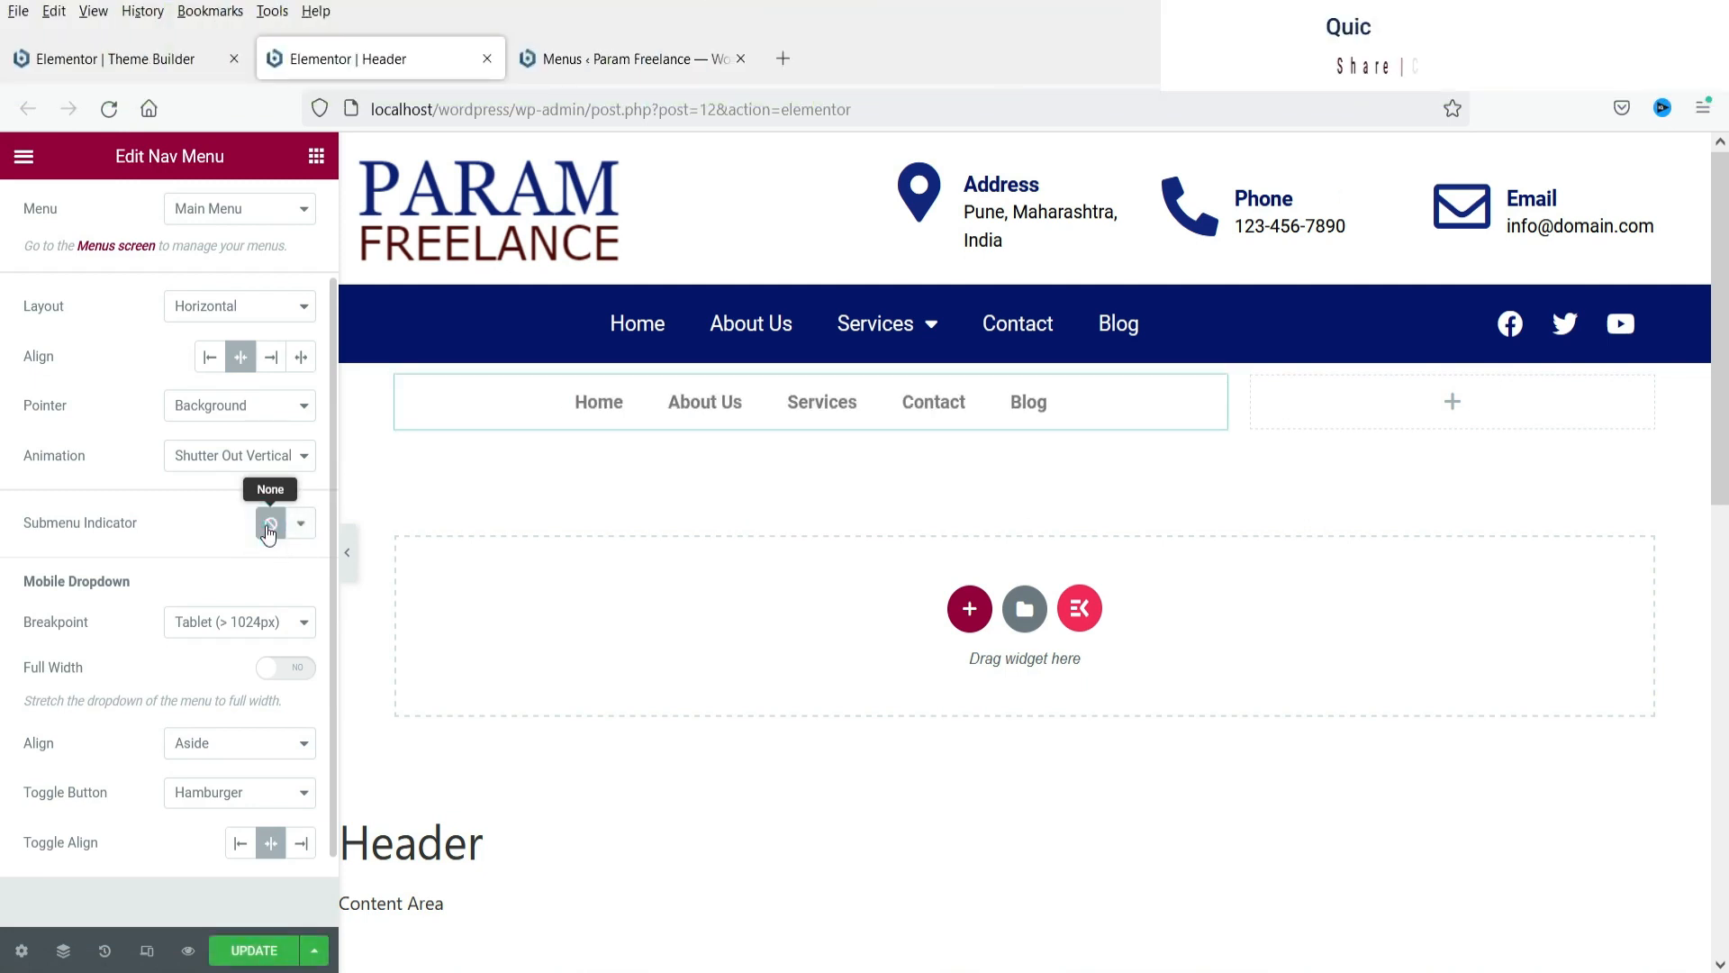
click(305, 522)
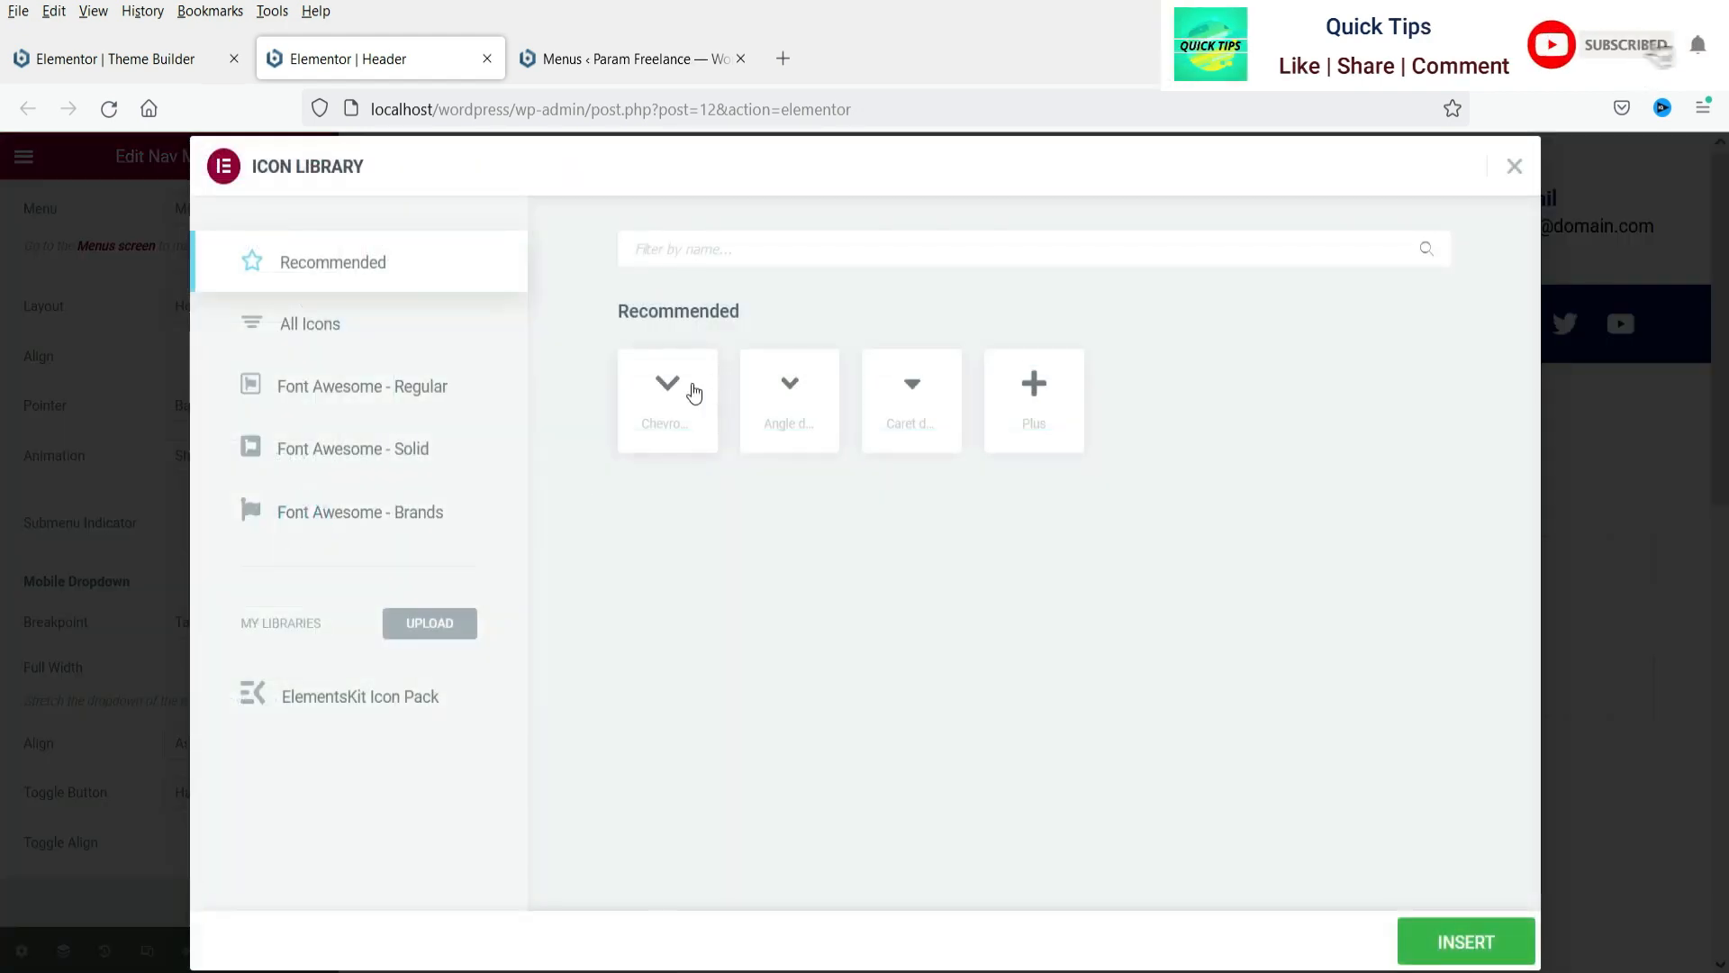
click(673, 383)
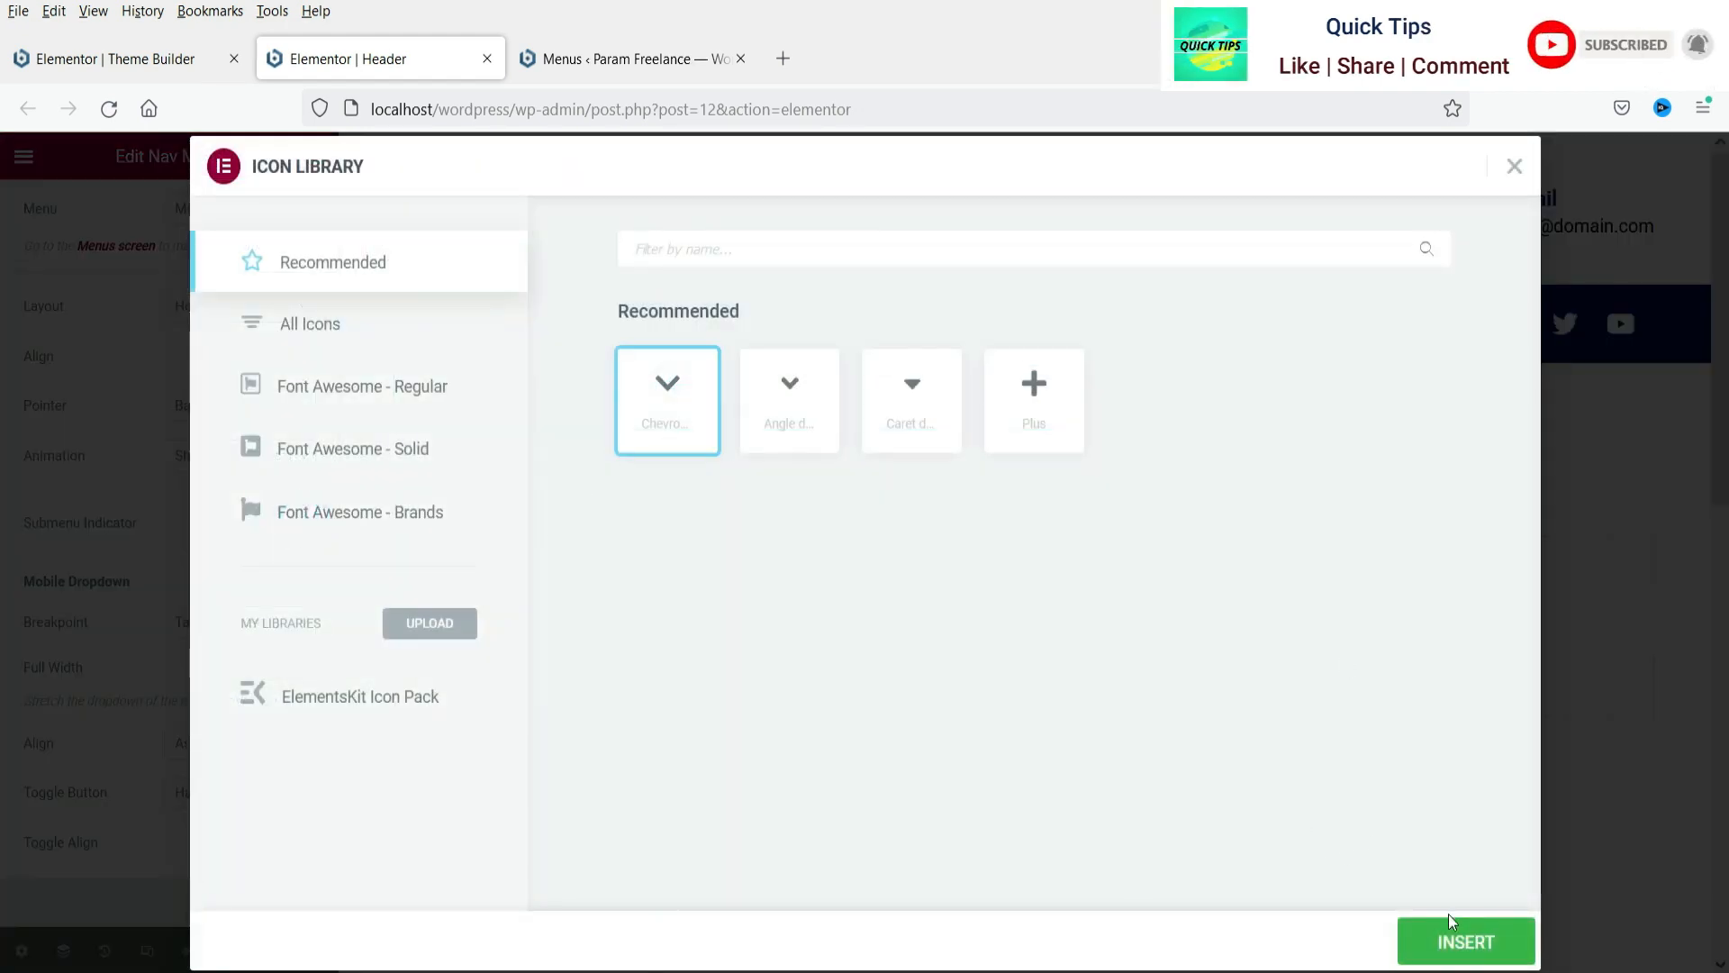
click(909, 421)
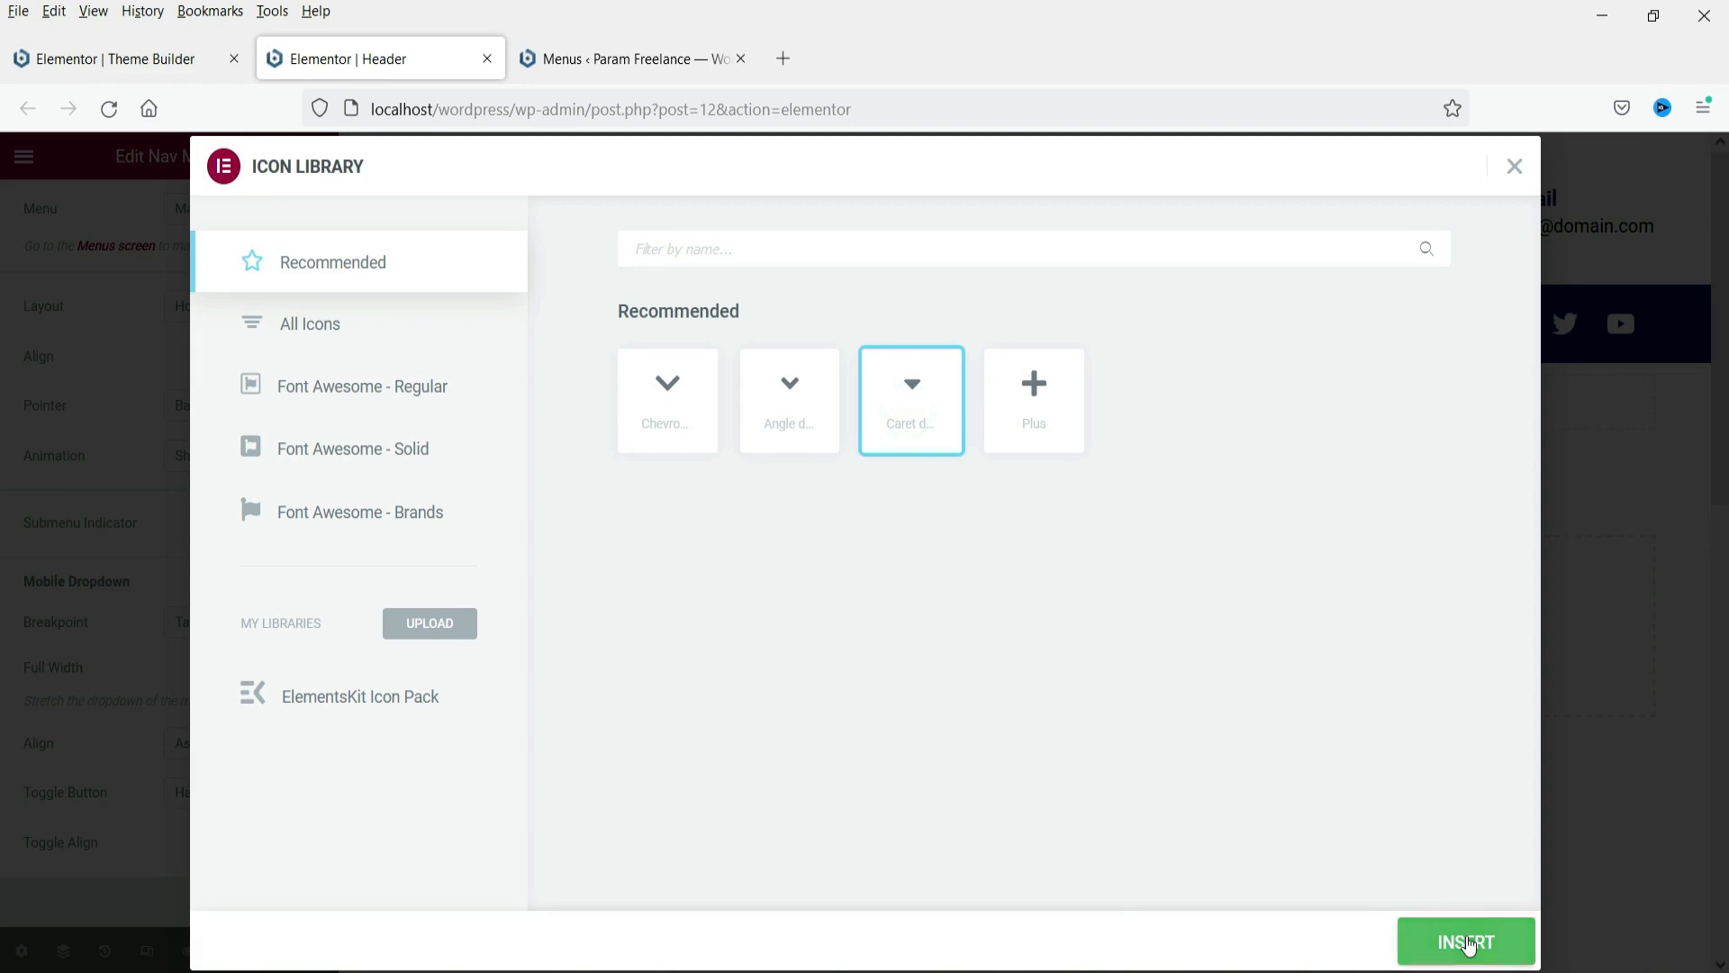
click(1466, 940)
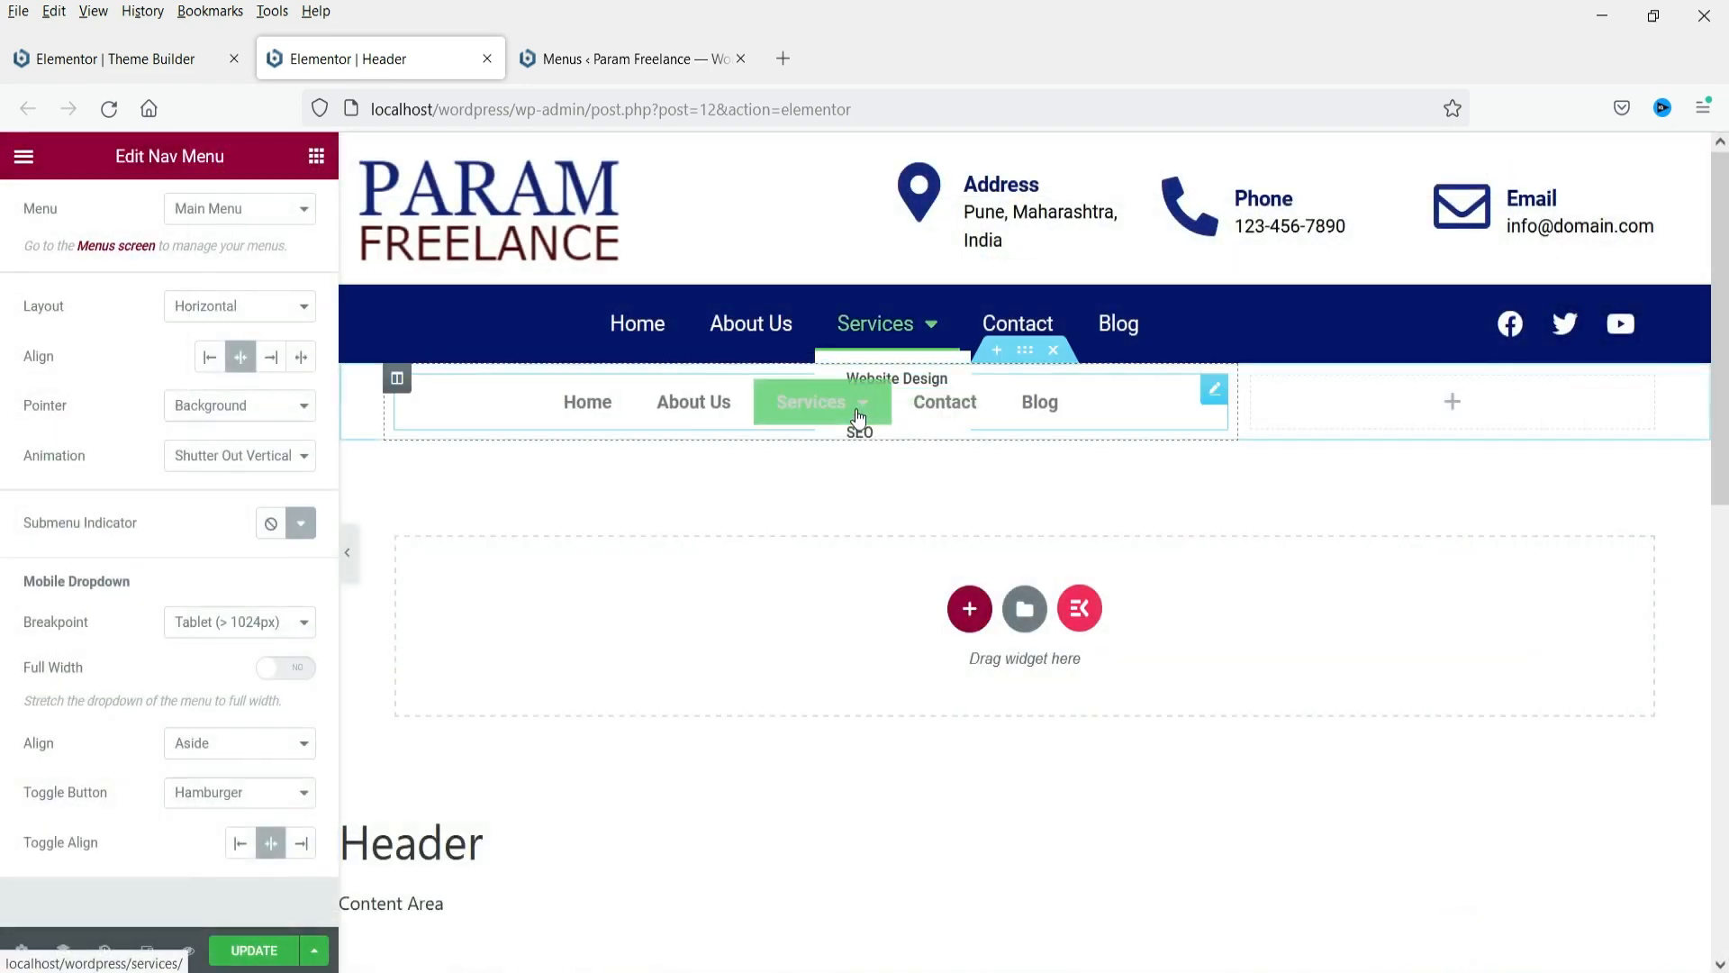
Look through the breakpoint choices for the nav menu's mobile dropdown, leaving the setting at Tablet (> 1024px)
scroll(105, 617, down, 2)
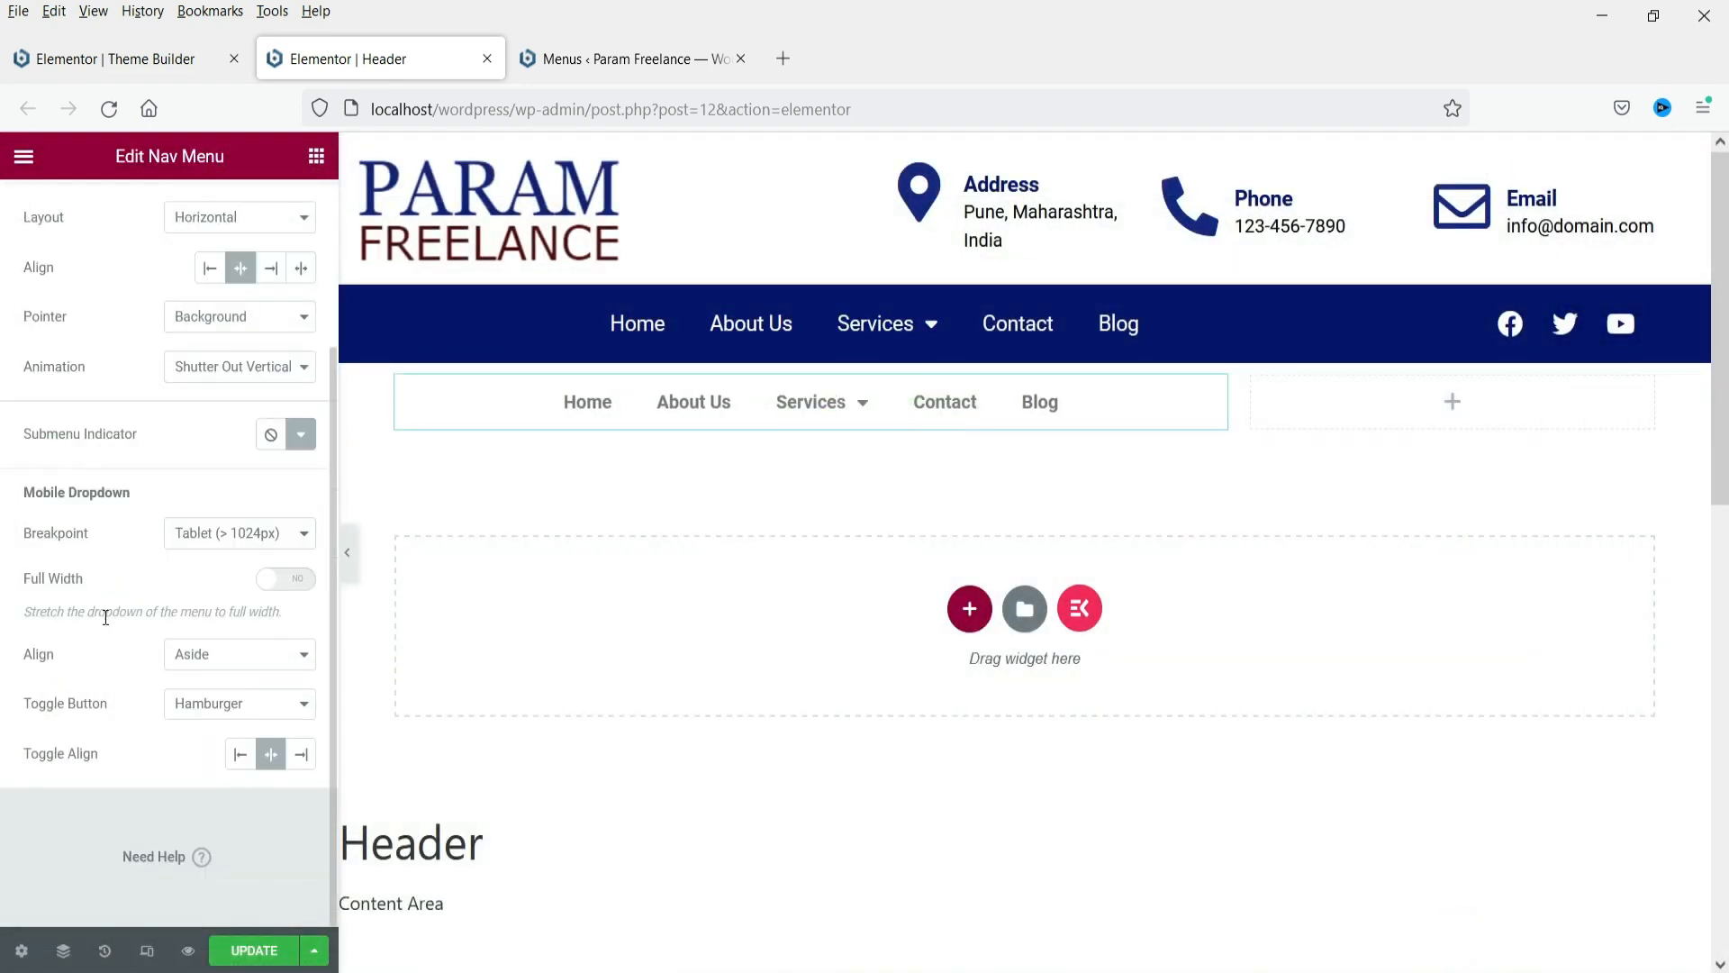
click(238, 535)
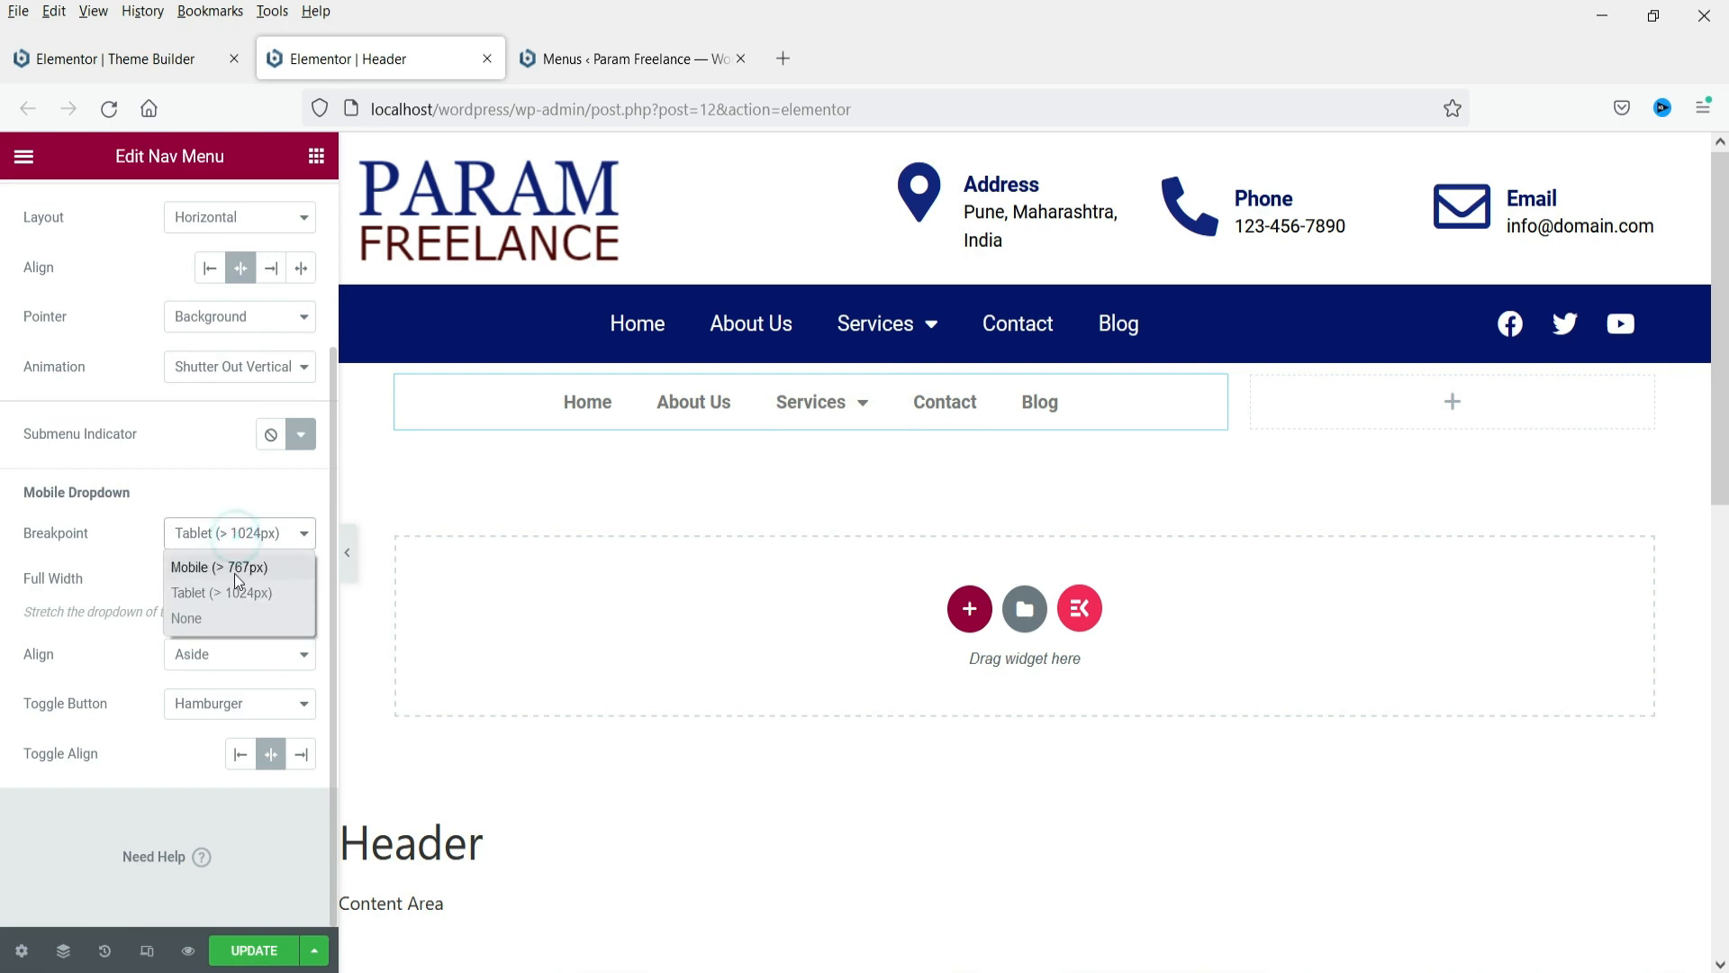
click(101, 512)
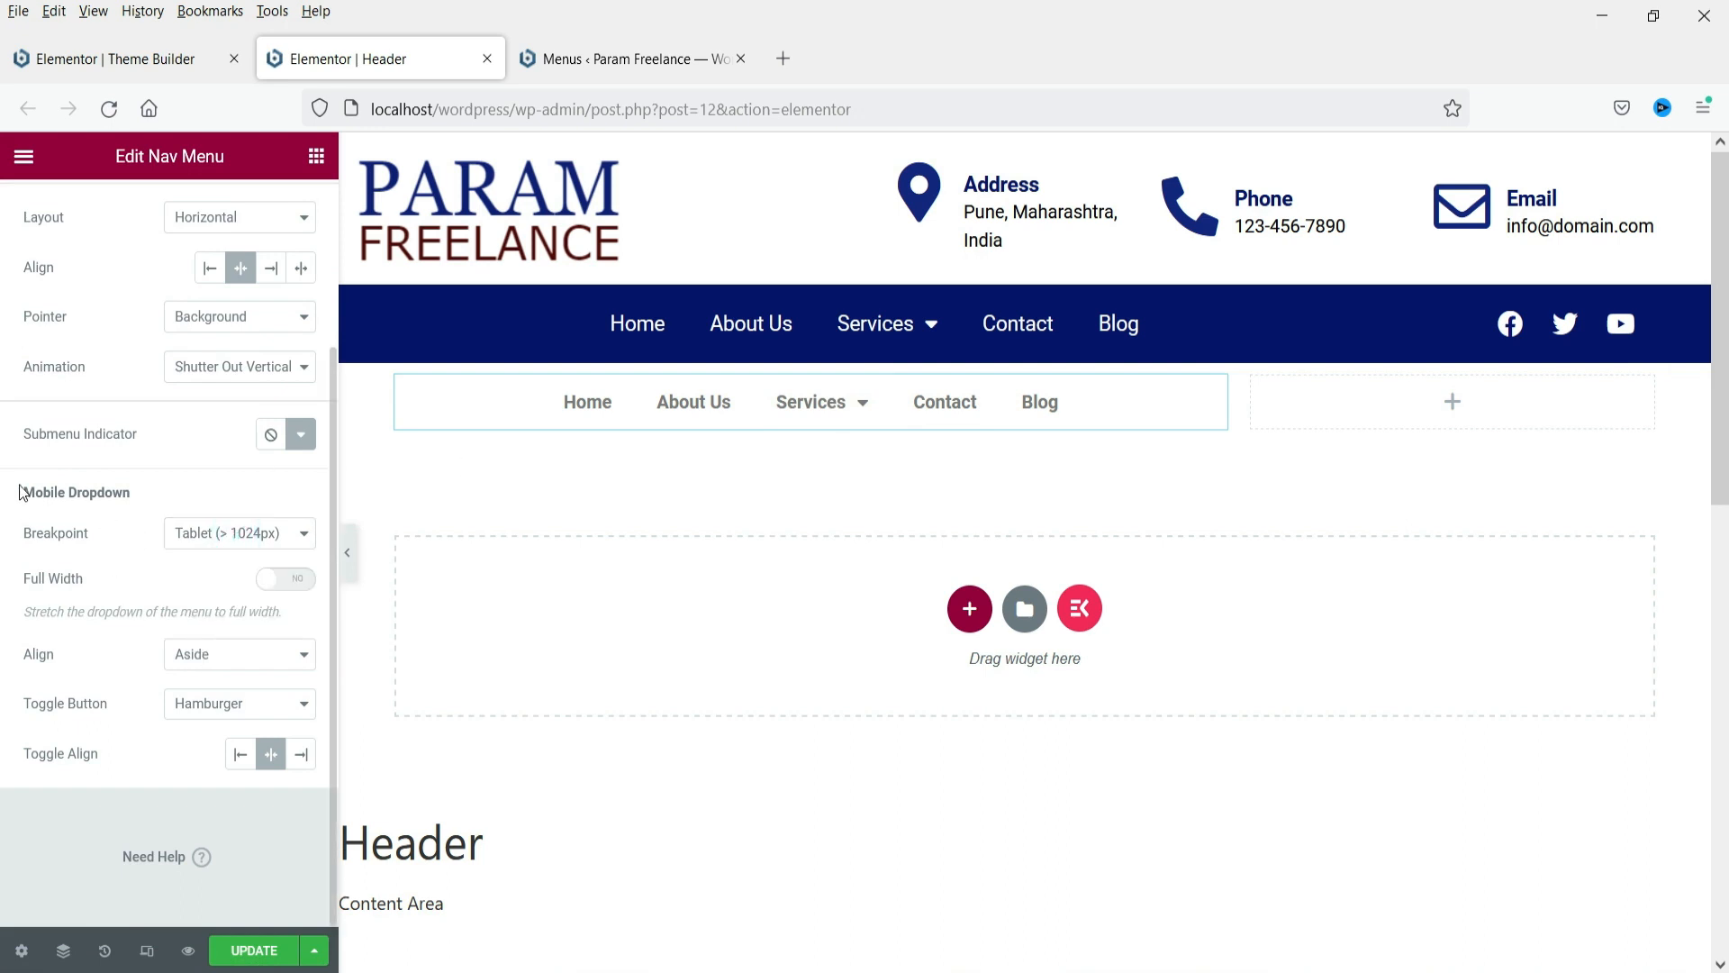
Switch the editor to the mobile preview and locate the lower nav menu's hamburger toggle
scroll(99, 640, up, 3)
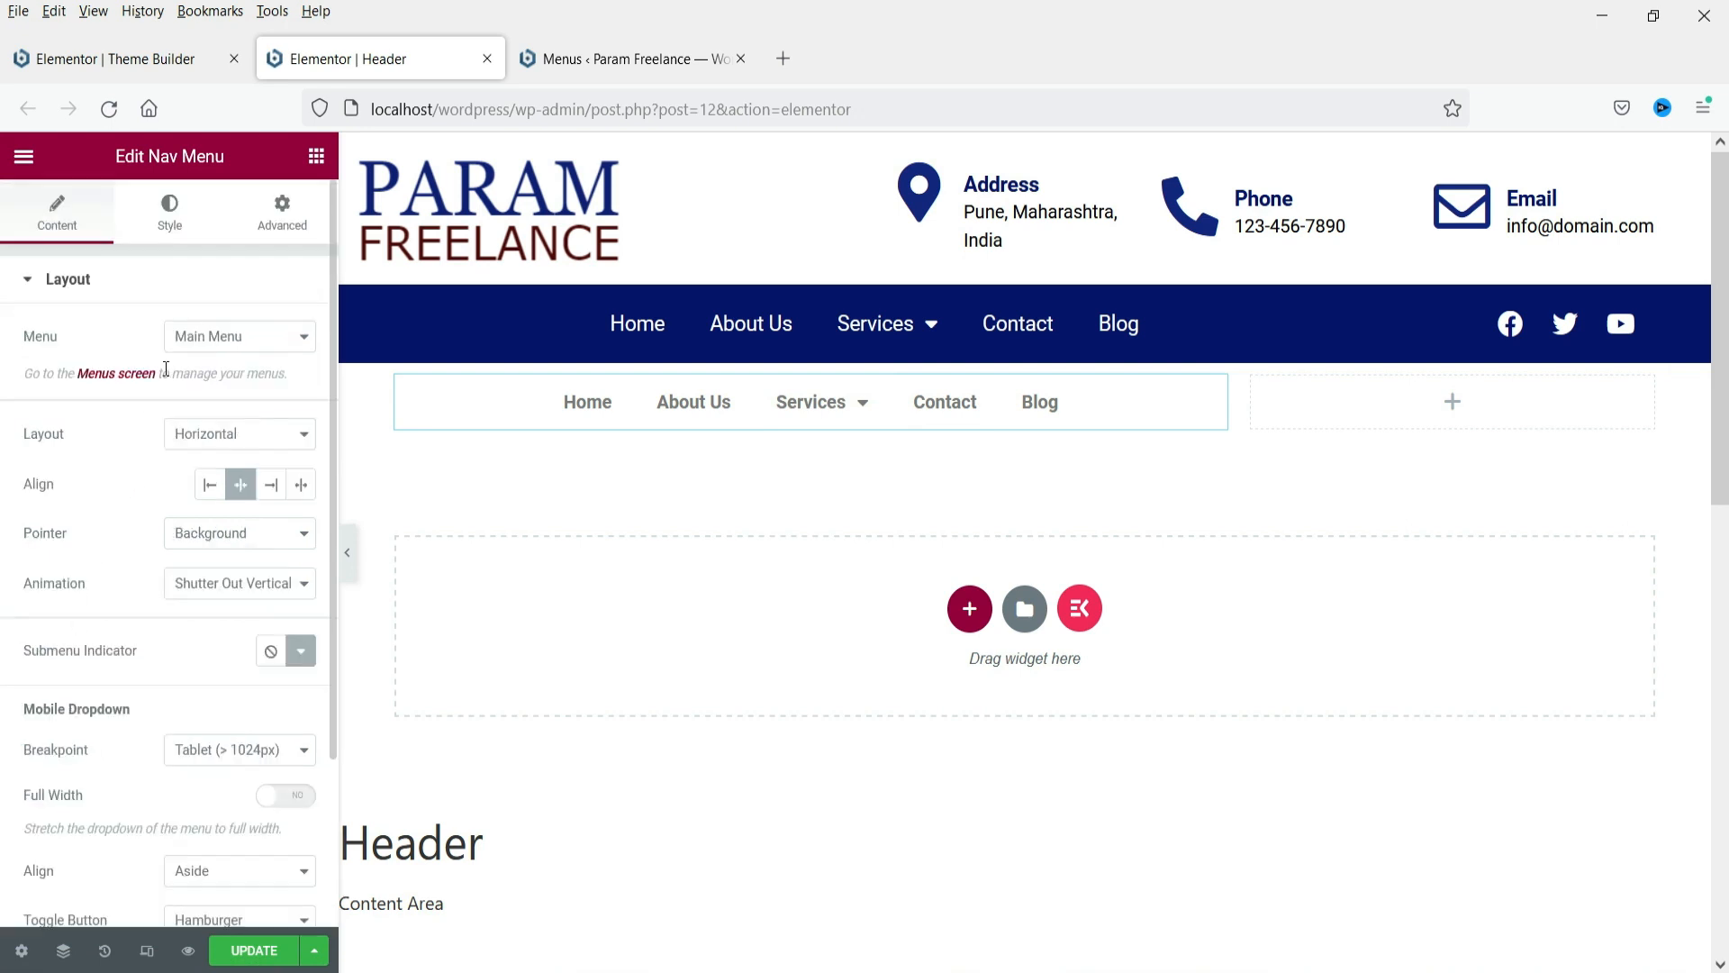
click(285, 221)
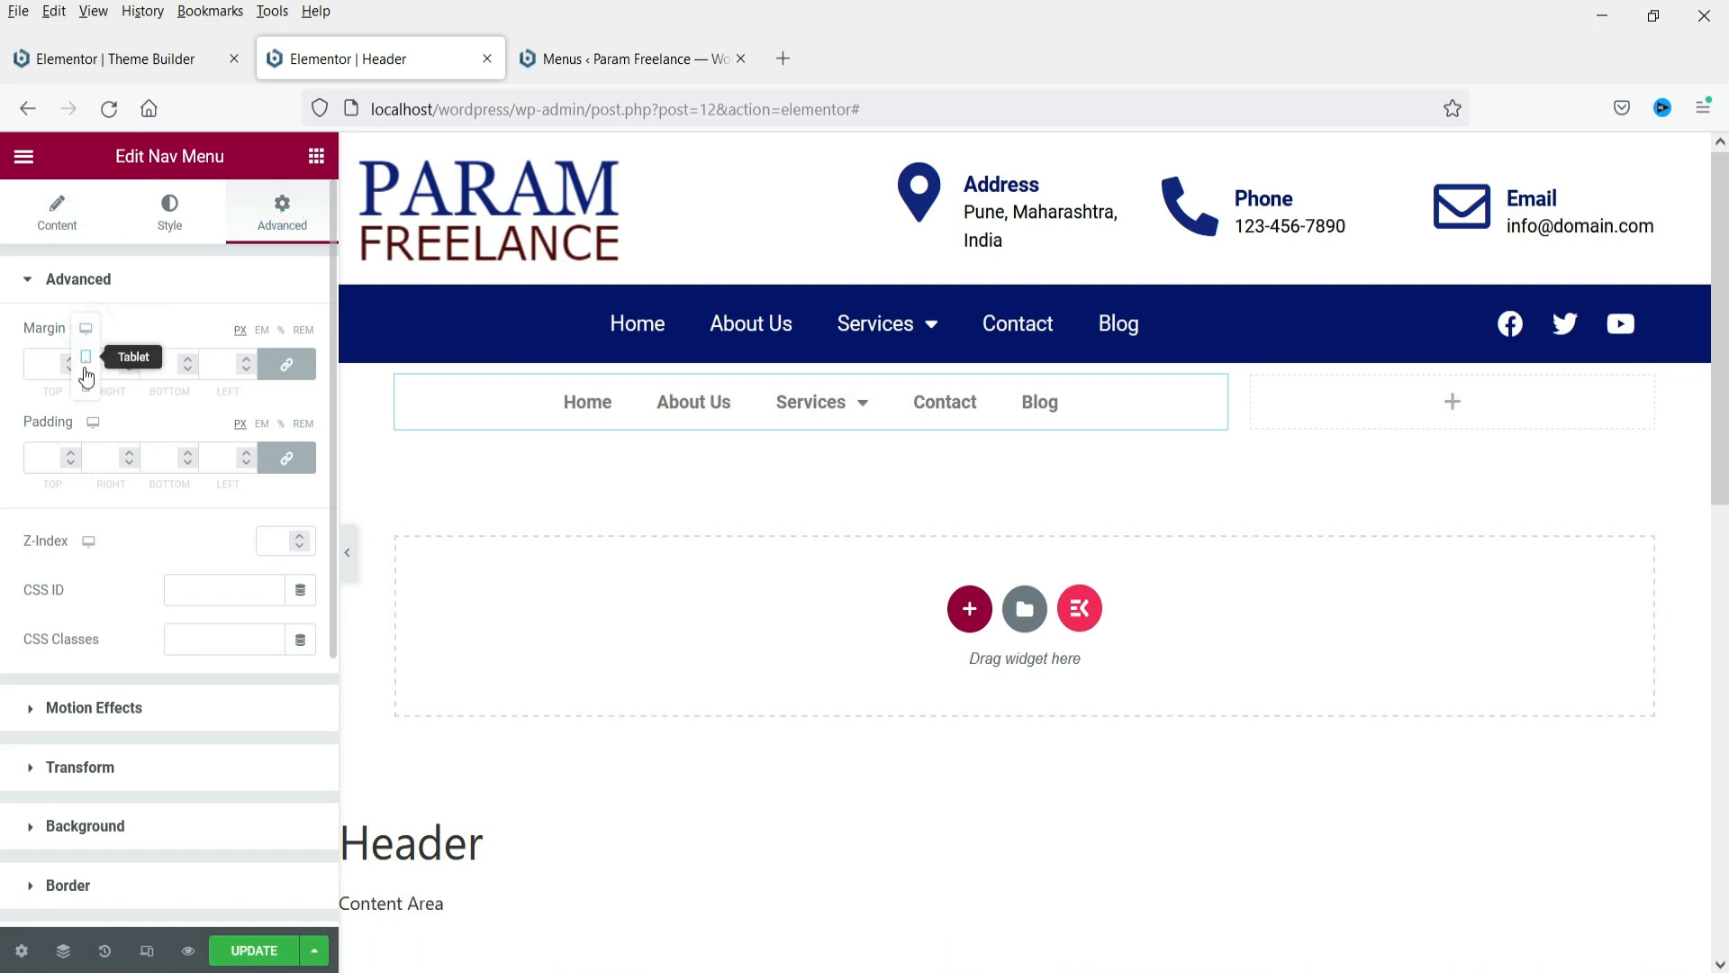
click(86, 387)
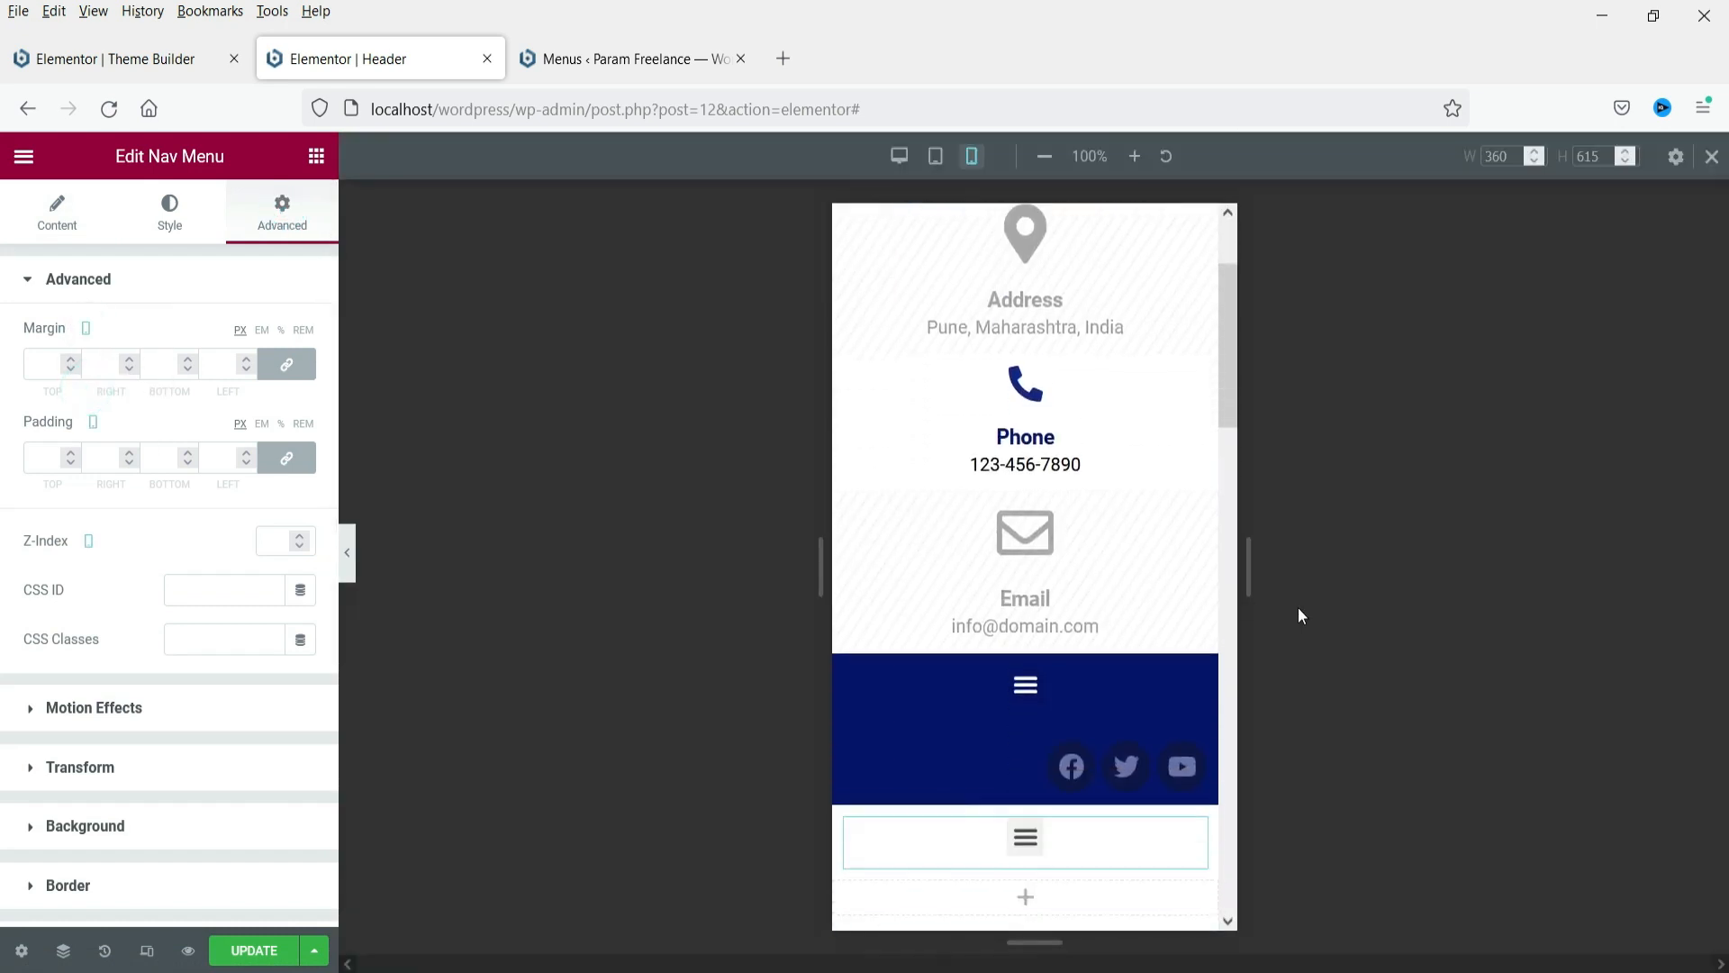
drag(1225, 408, 1221, 501)
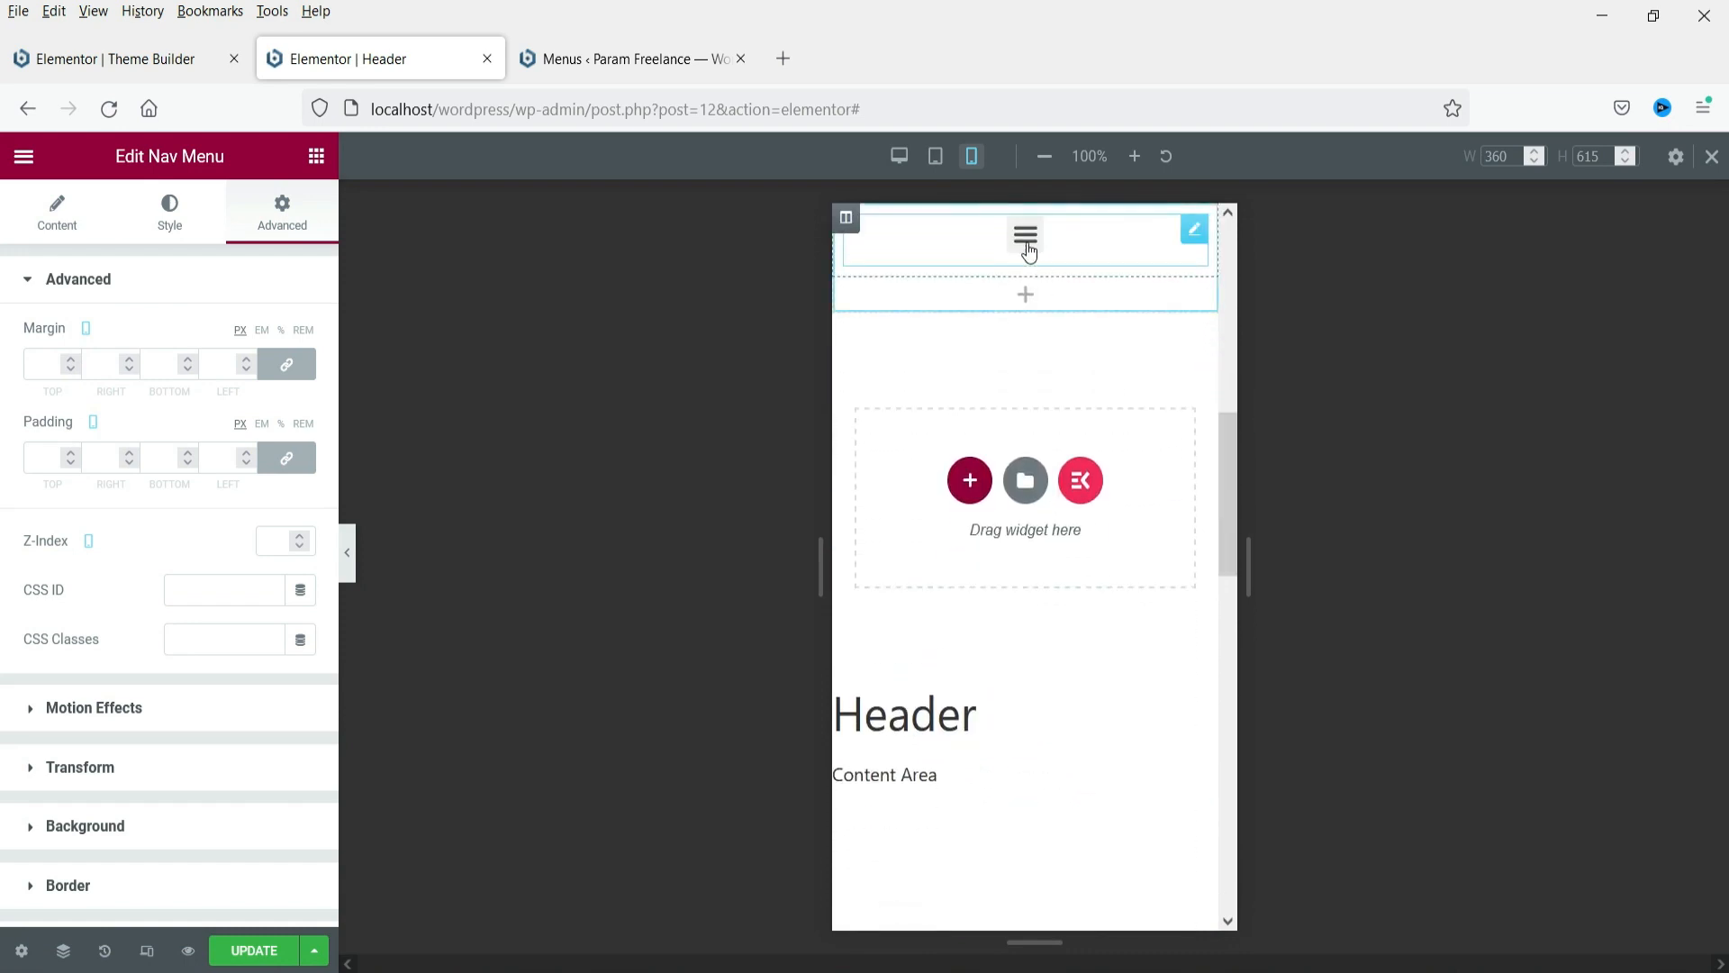
Turn the Full Width option of the nav menu's mobile dropdown on and back off
click(50, 216)
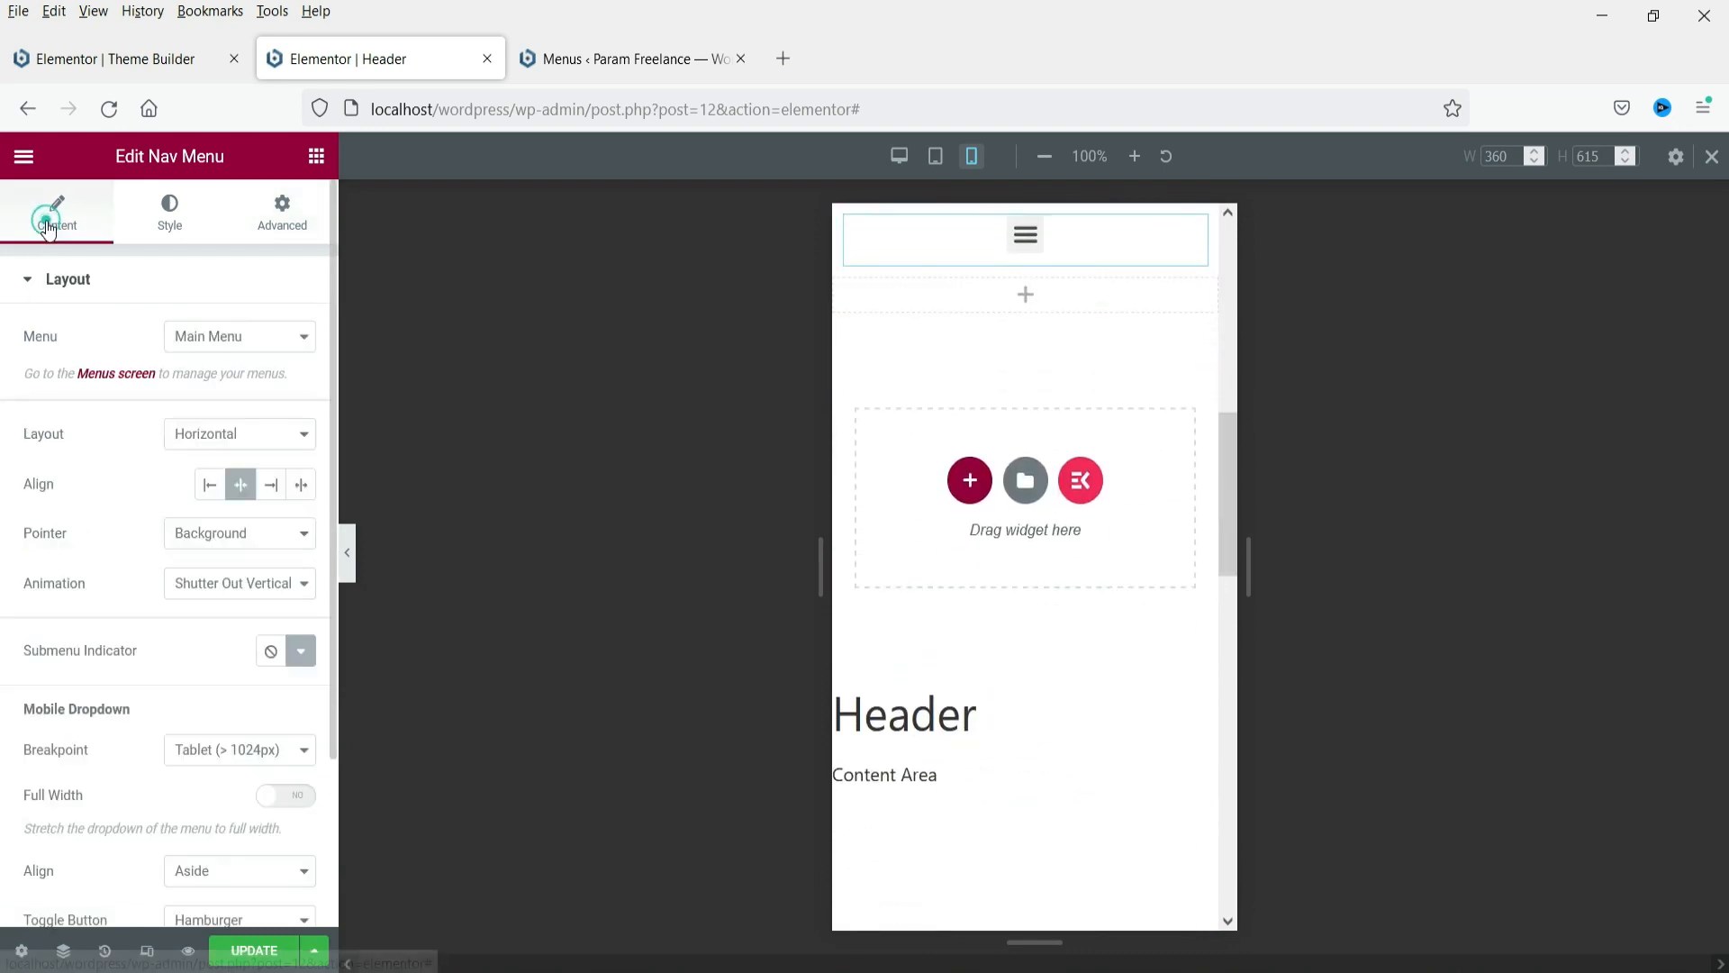
scroll(182, 610, down, 2)
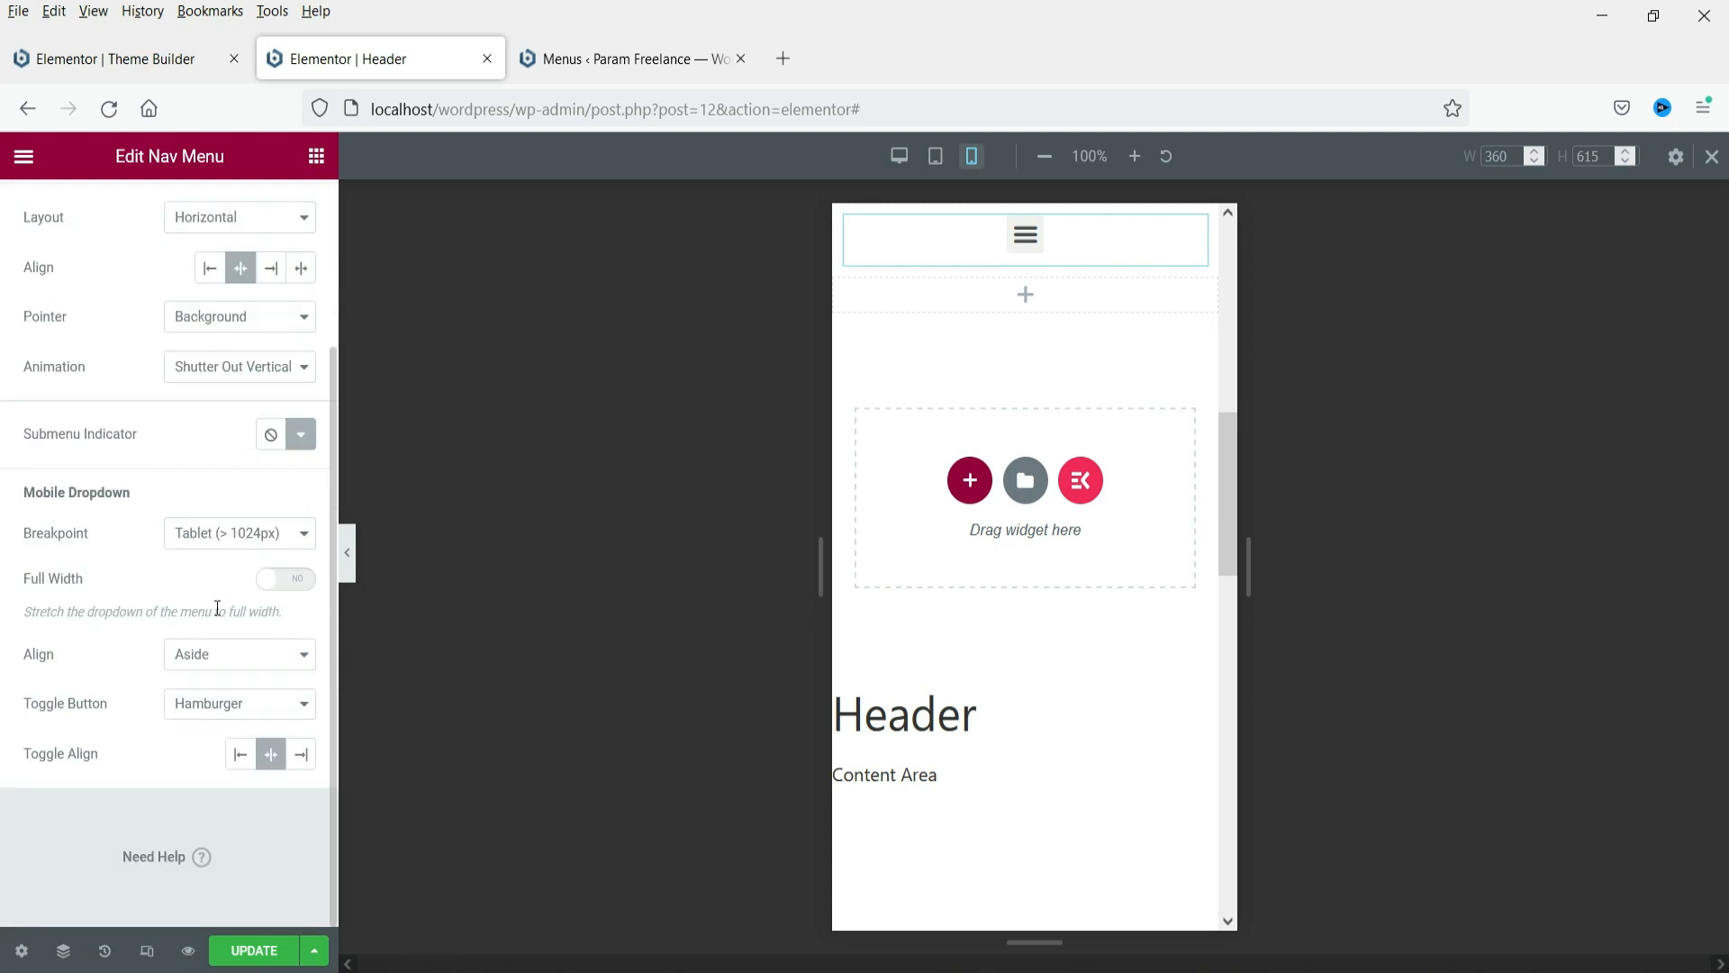
click(293, 582)
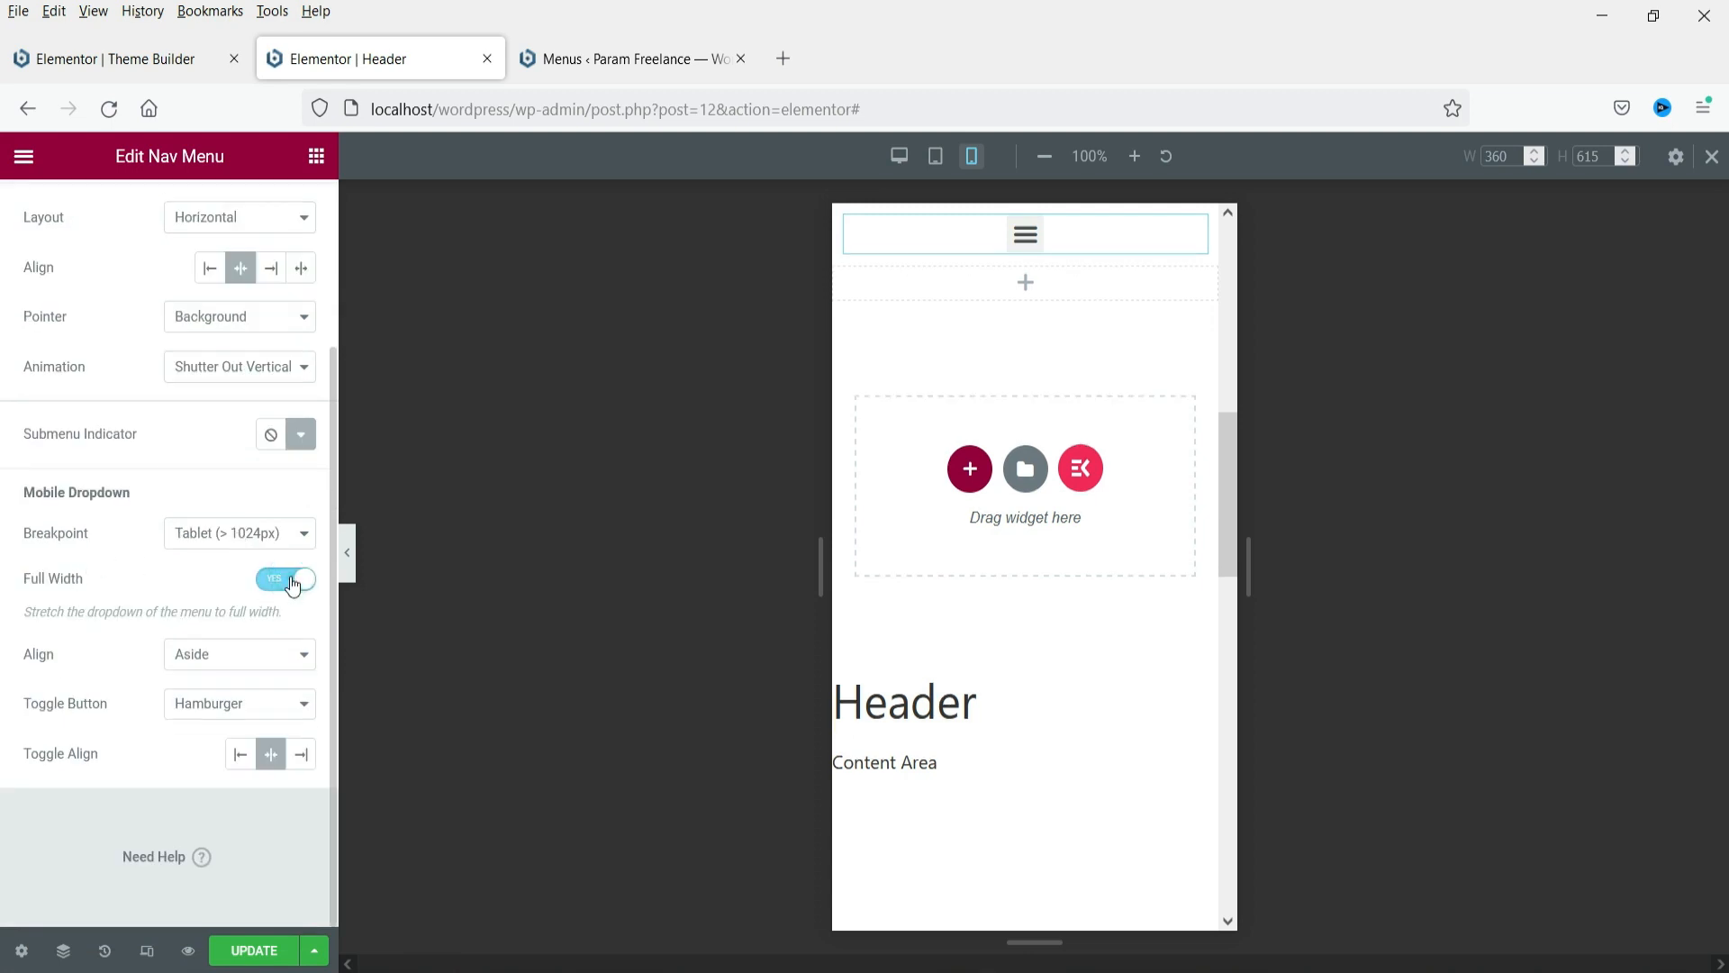
click(293, 581)
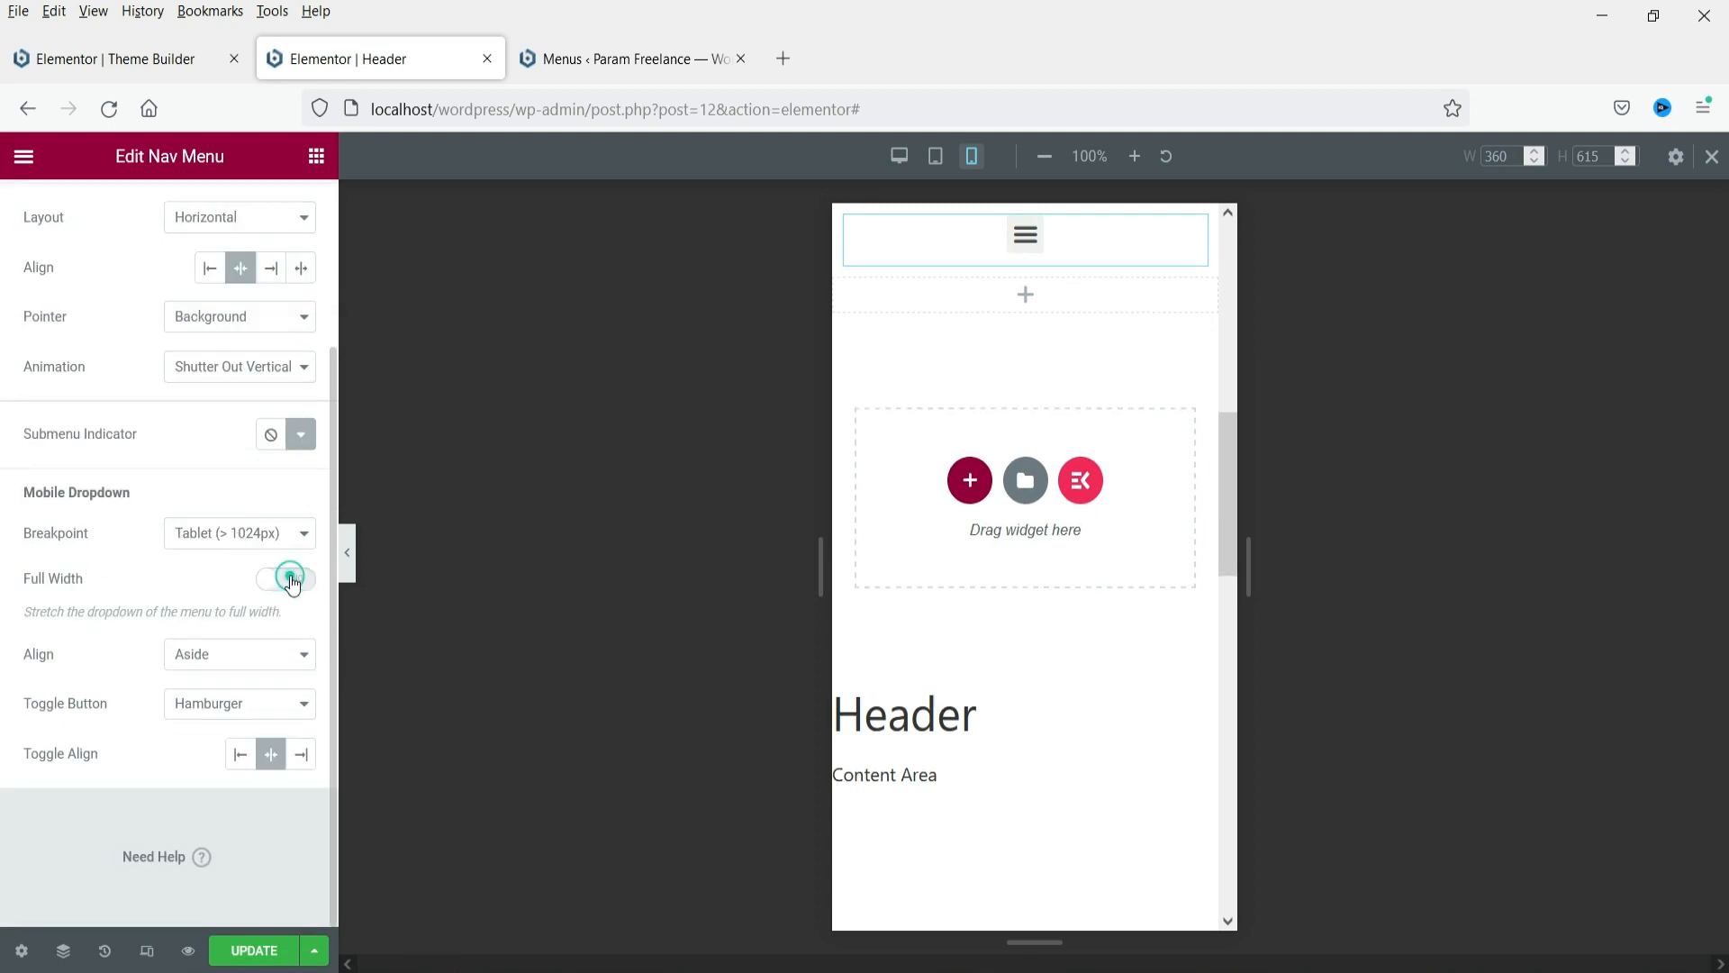
Try Center alignment for the mobile dropdown, and restore it to Aside
click(235, 666)
click(225, 720)
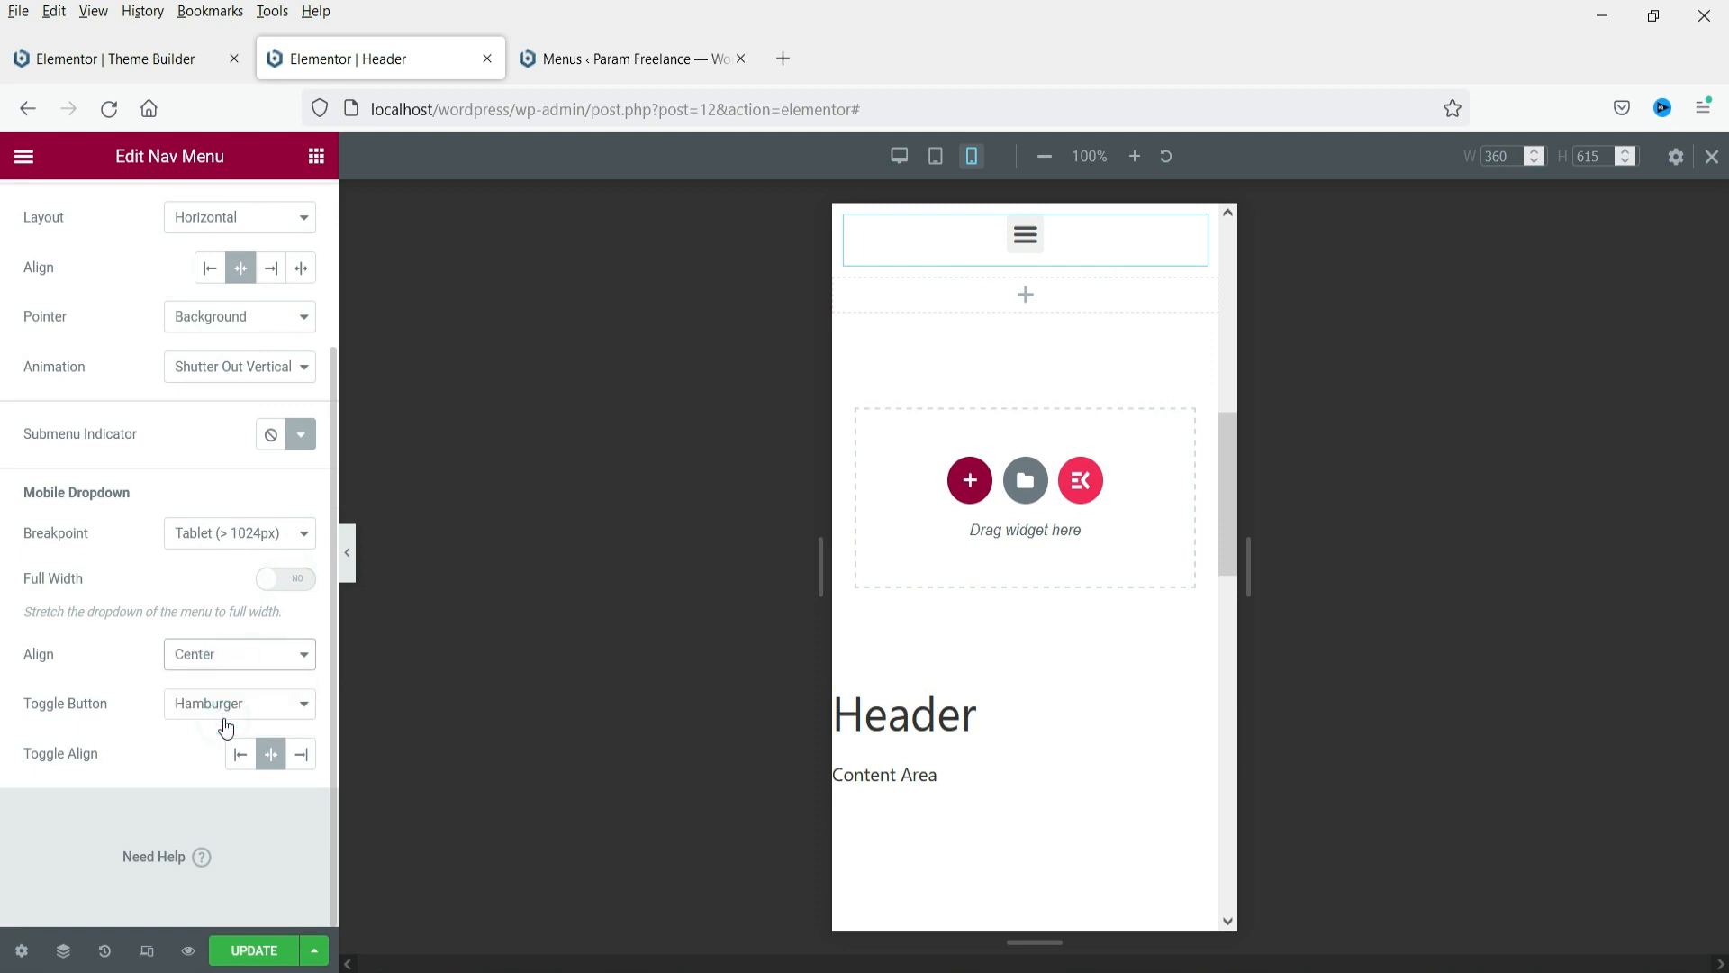
click(235, 657)
click(232, 688)
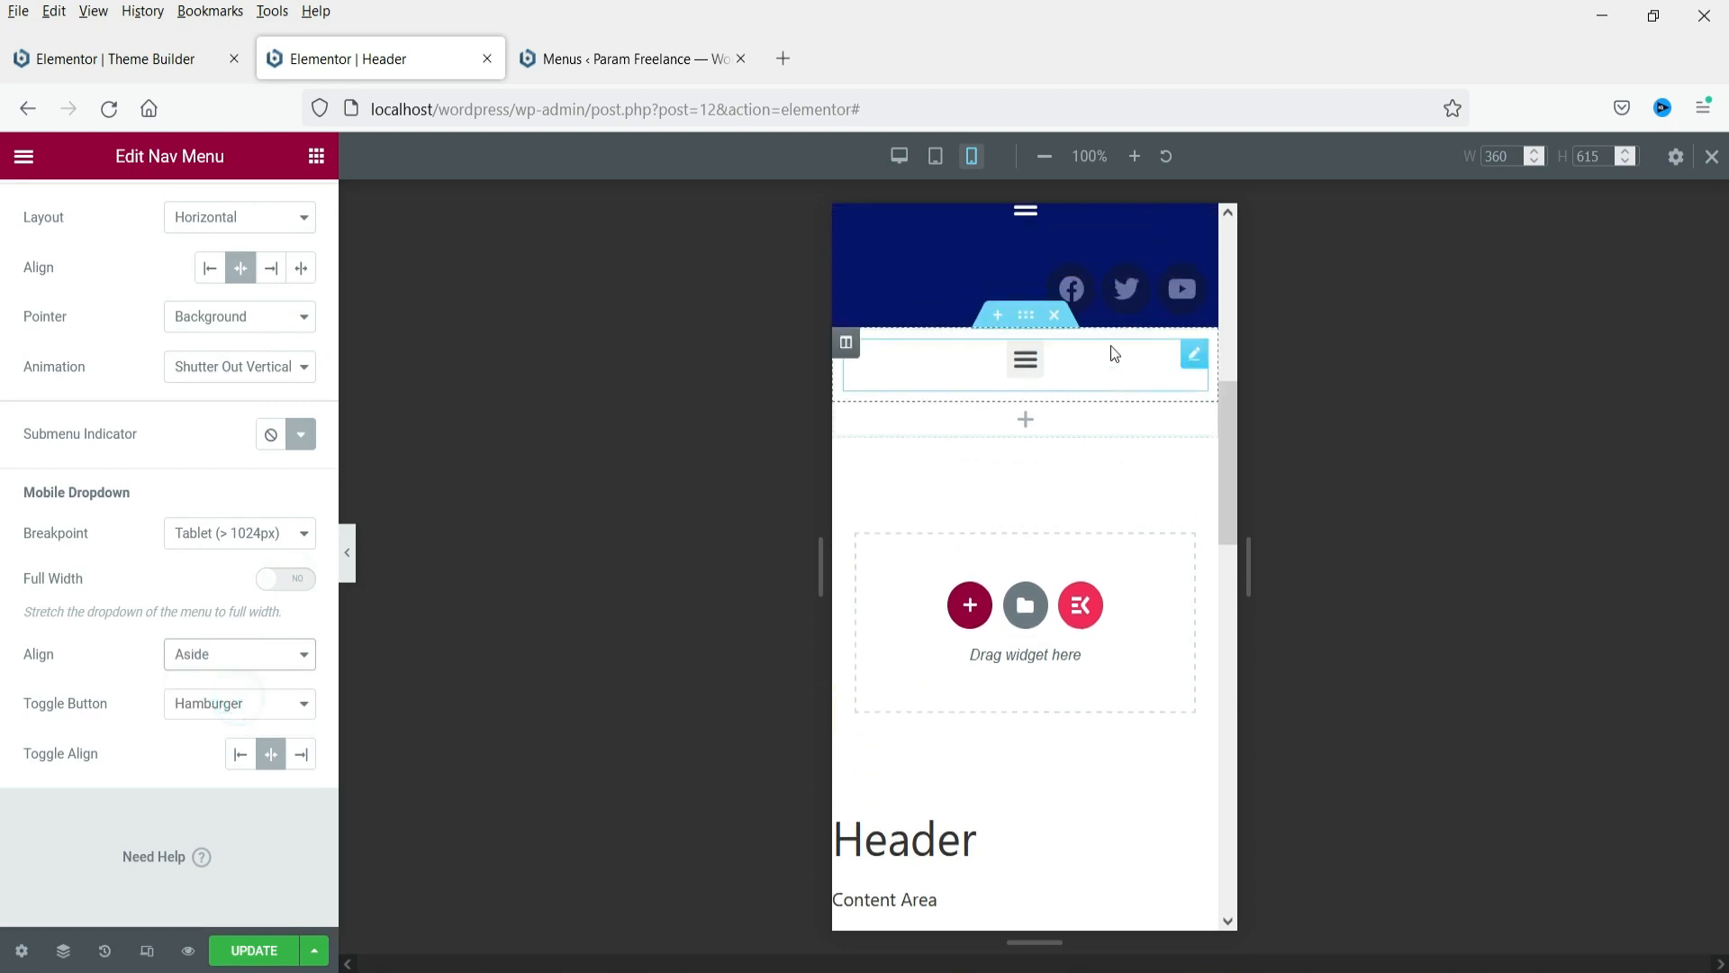
Try the nav menu's mobile toggle button set to None, and restore it to Hamburger
click(230, 704)
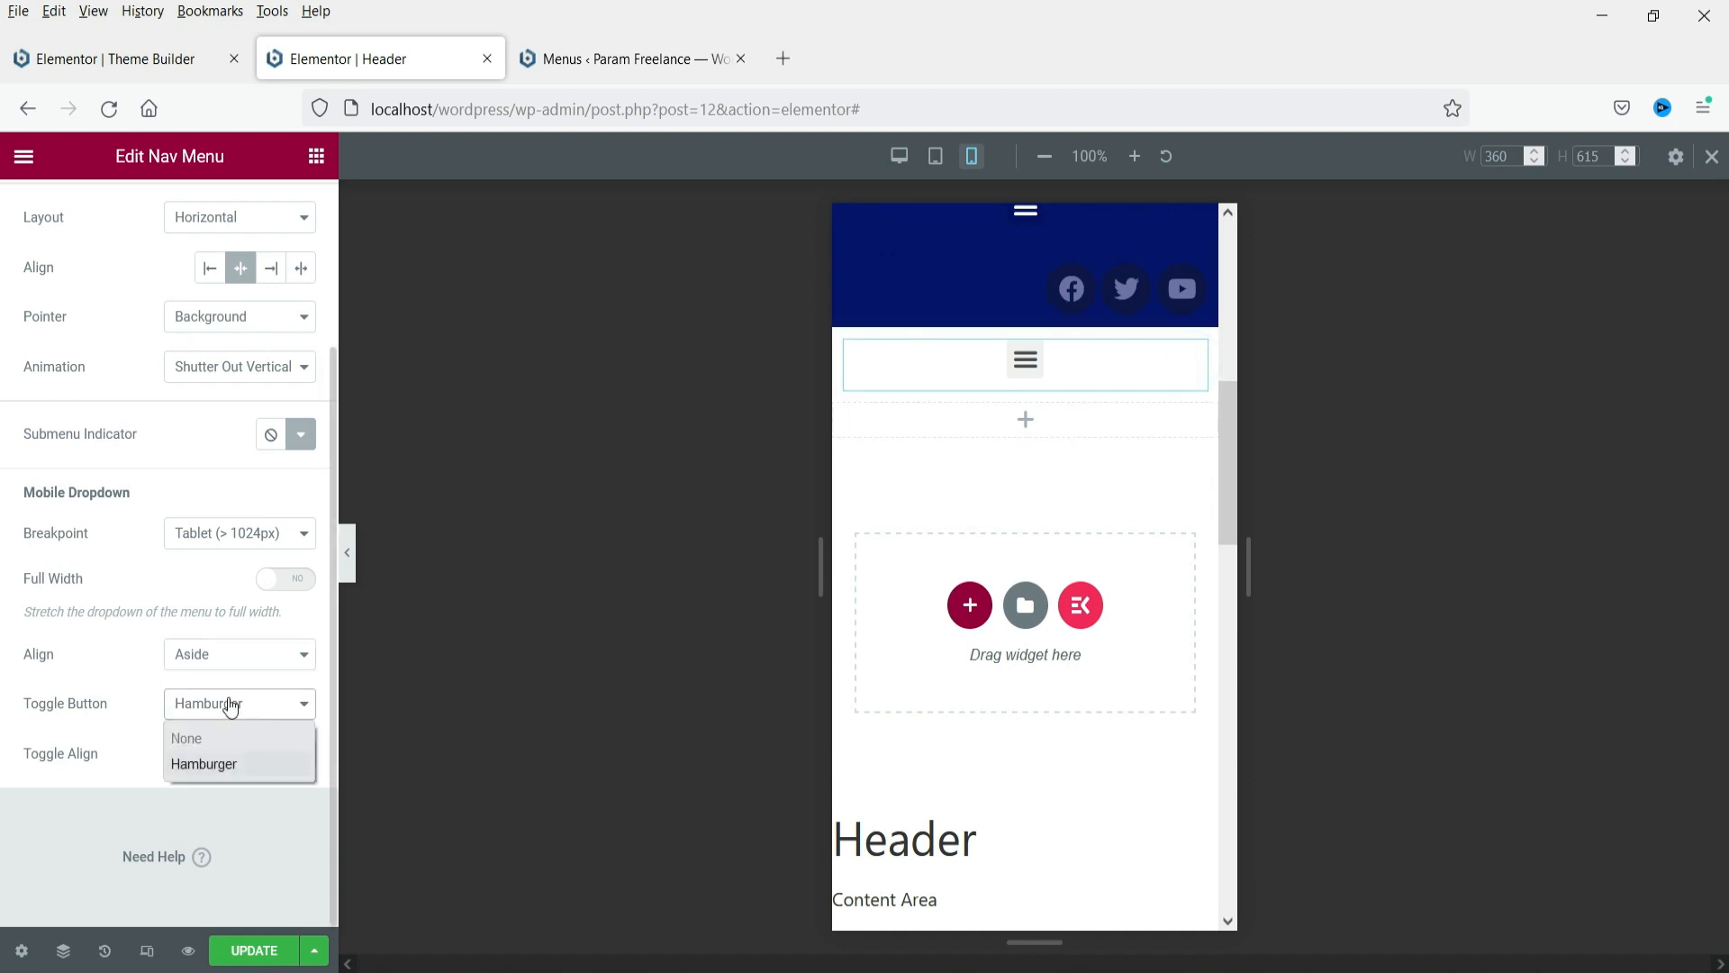
click(211, 748)
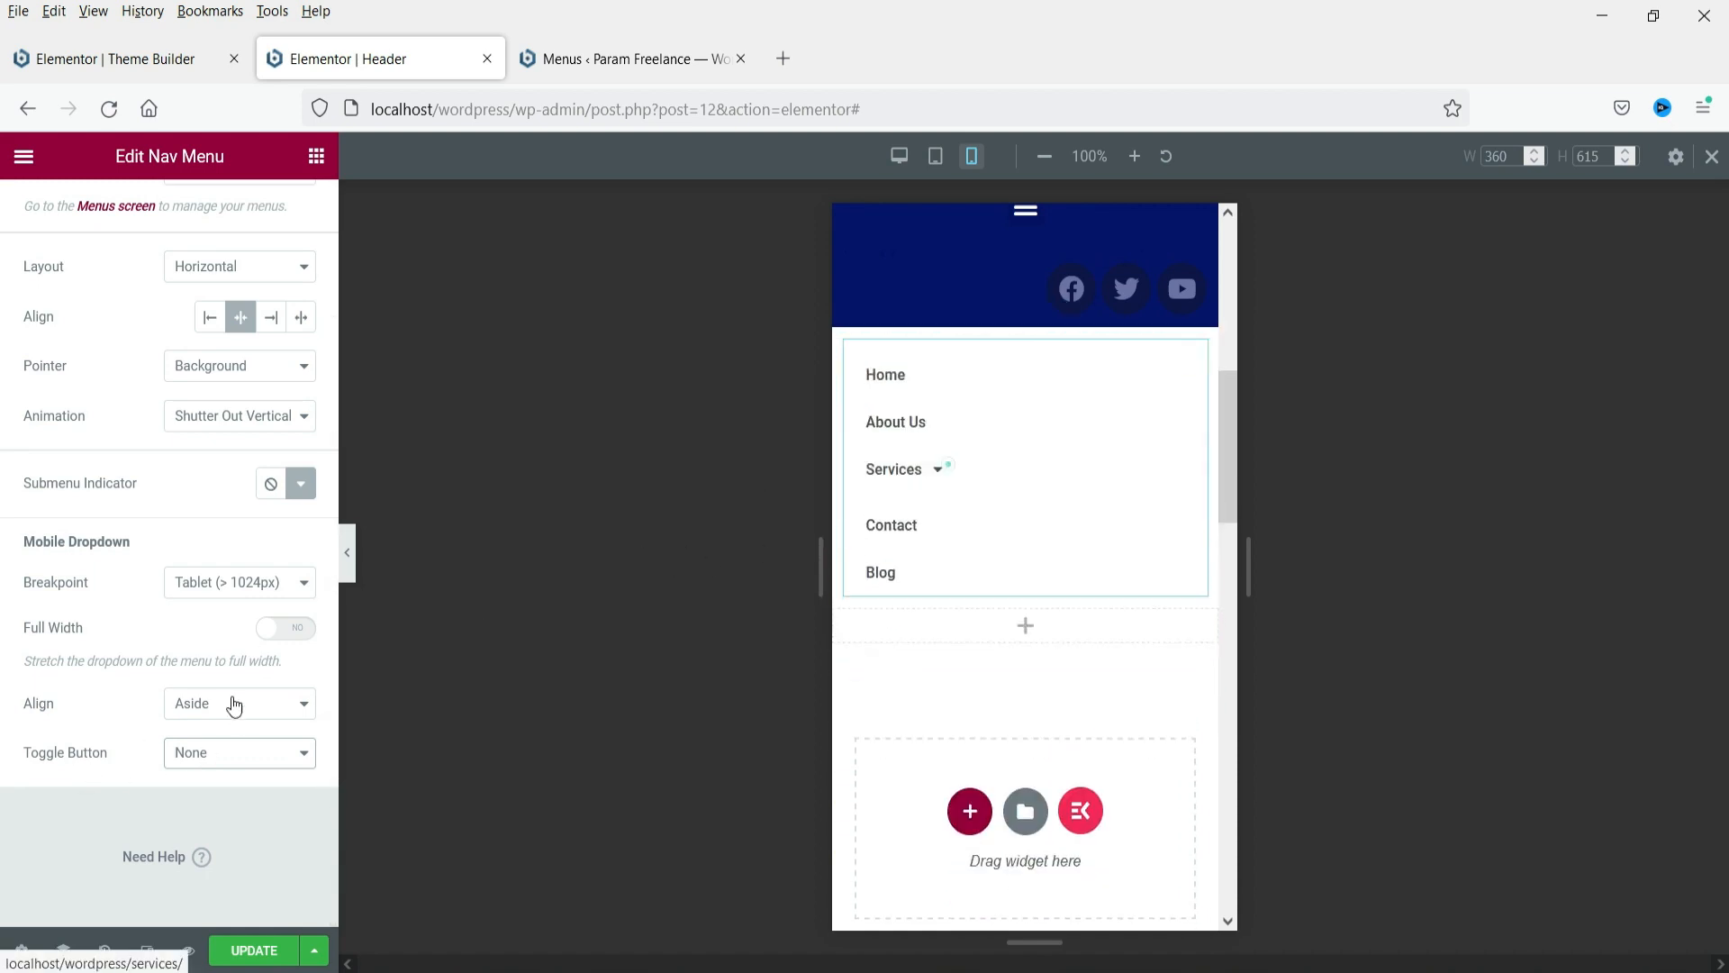
click(261, 747)
click(234, 814)
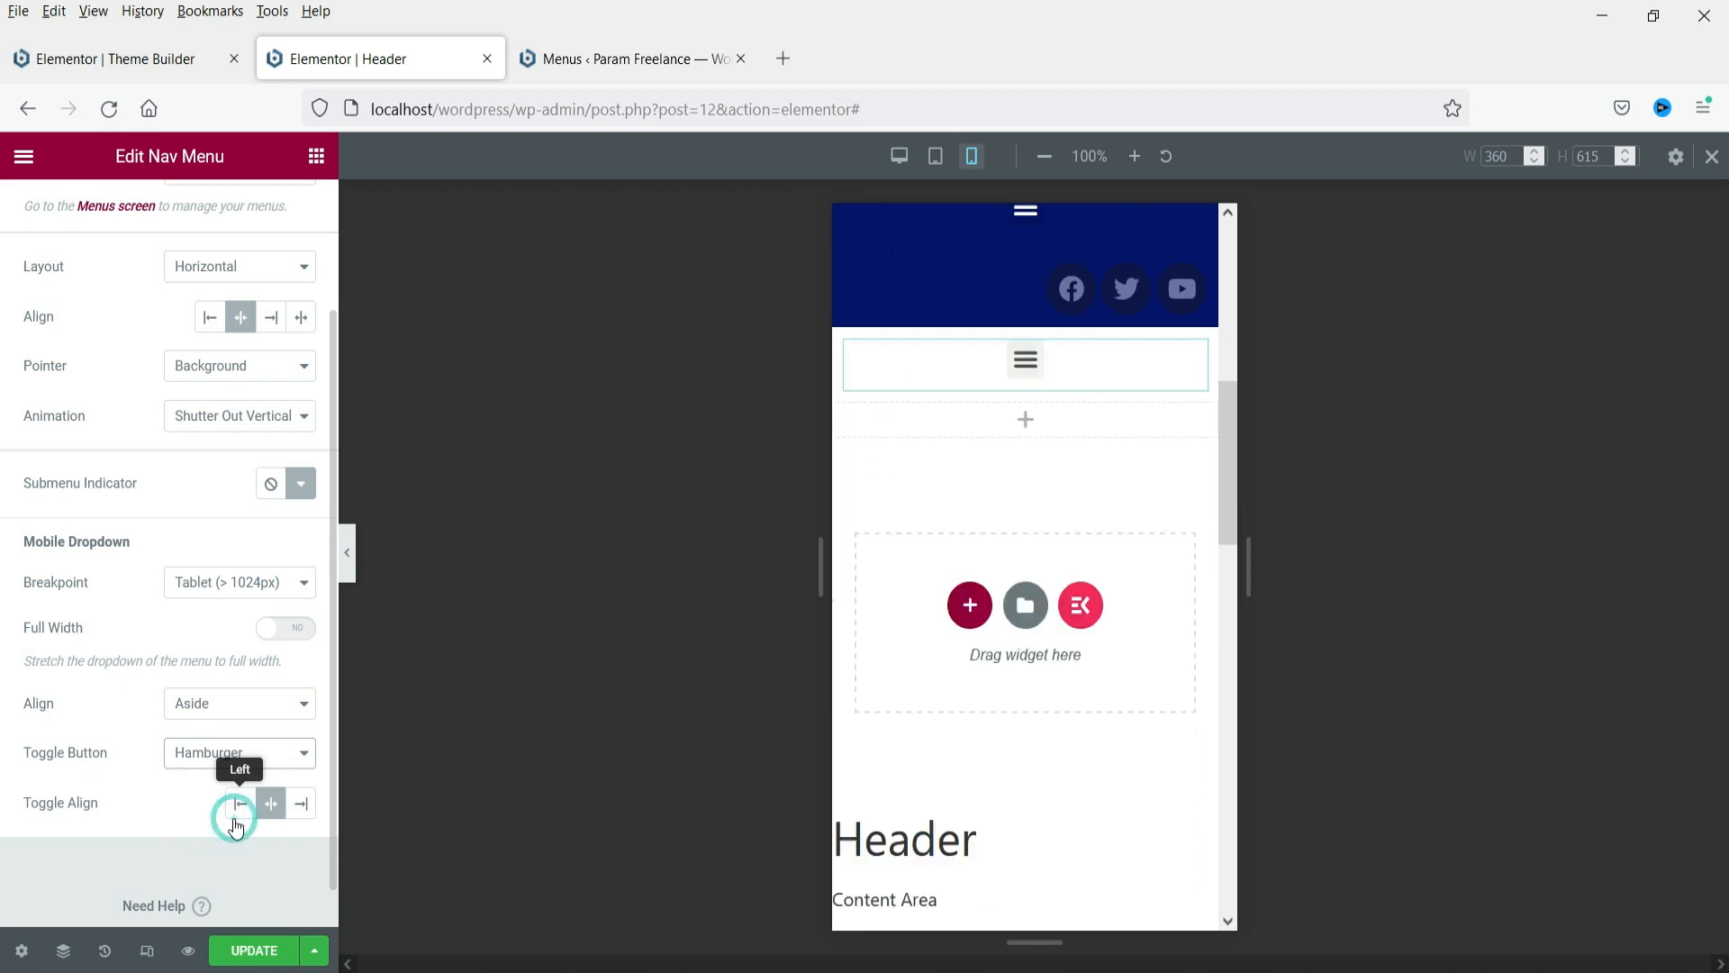
Test the lower hamburger menu and its Services submenu in the mobile preview, and return to the desktop preview
click(1024, 362)
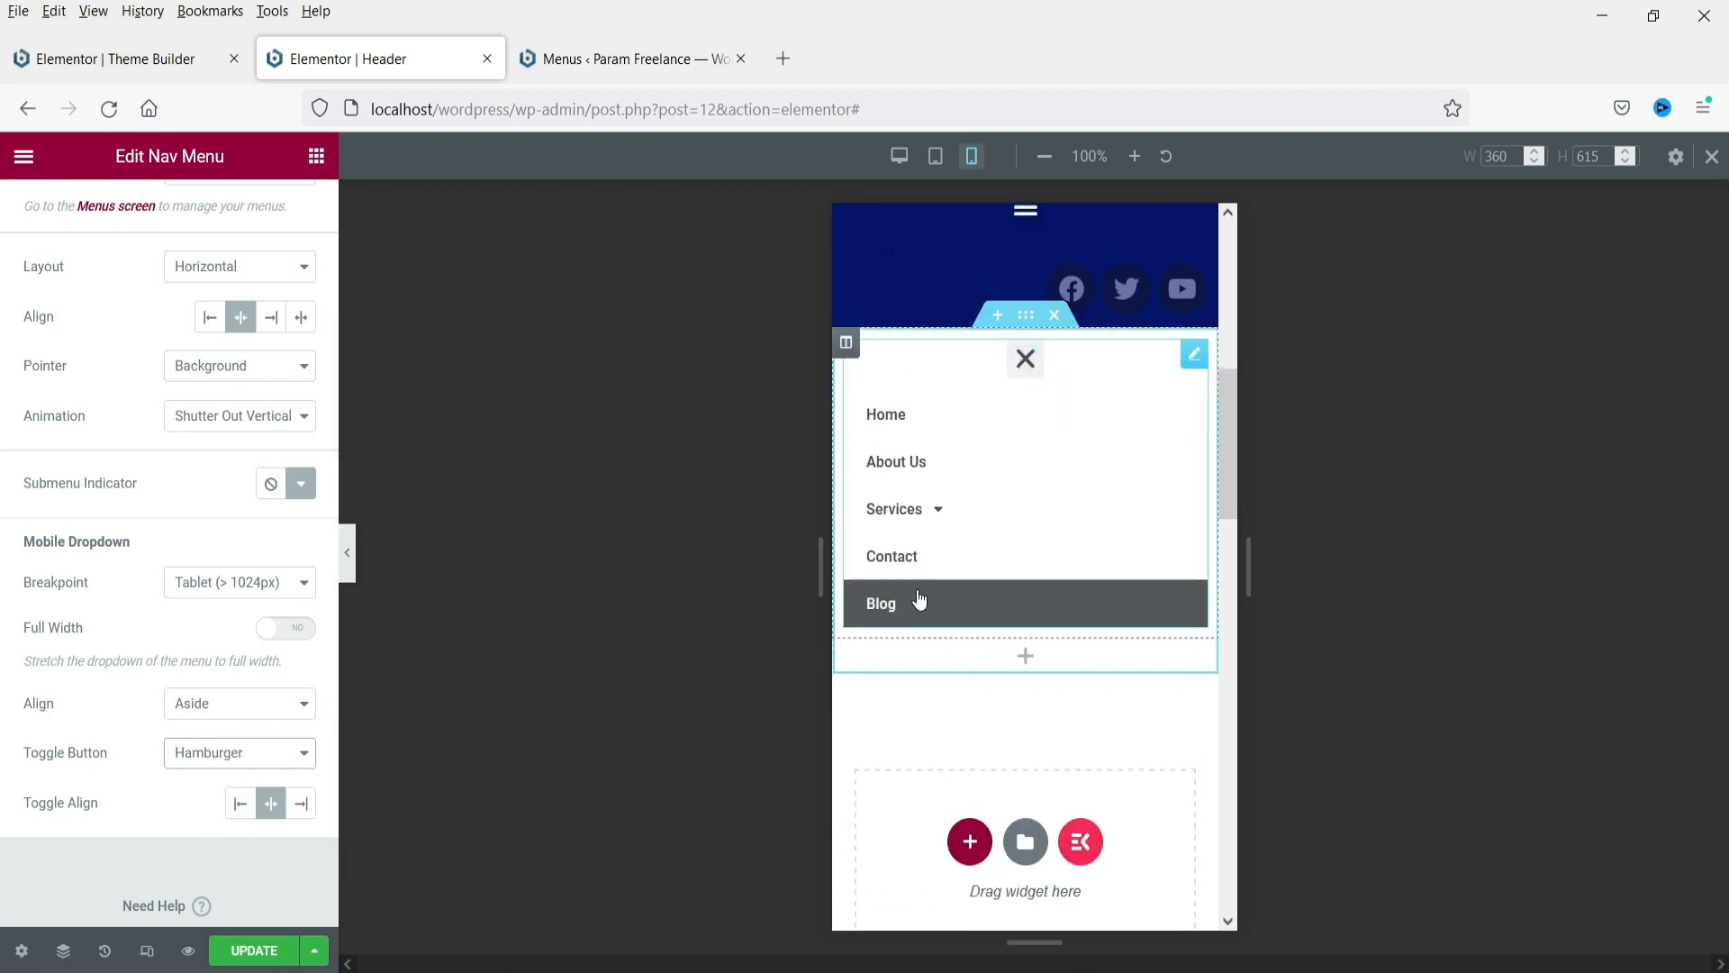
click(940, 511)
click(941, 511)
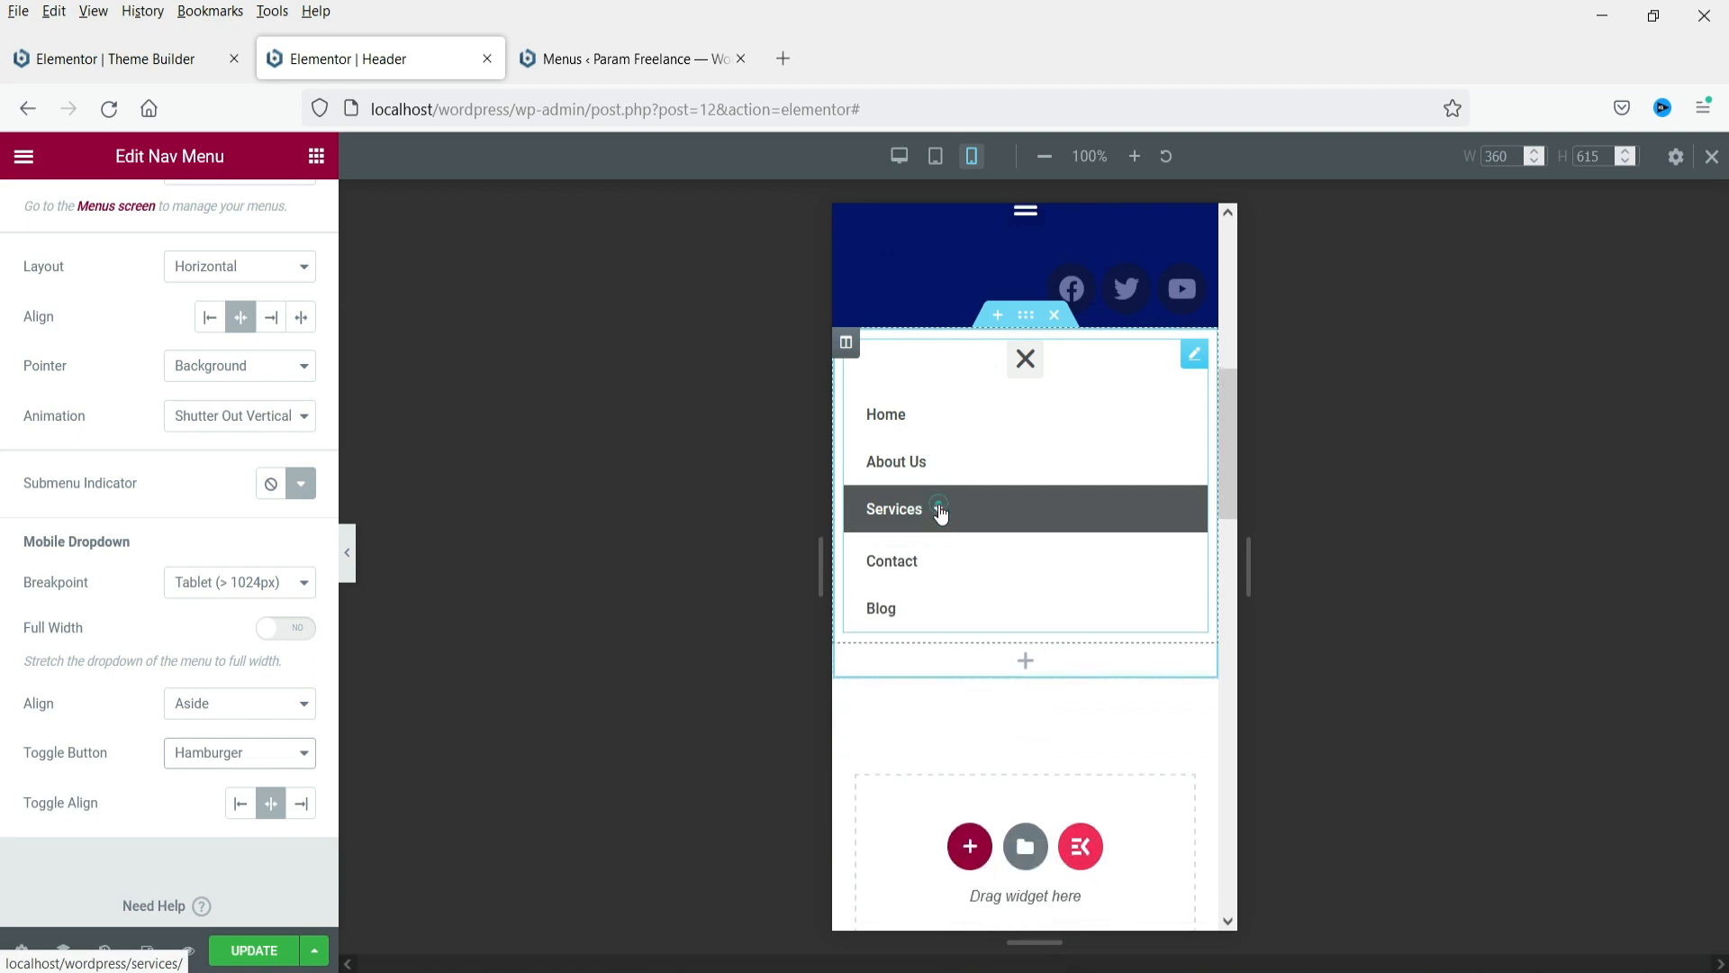
click(1023, 362)
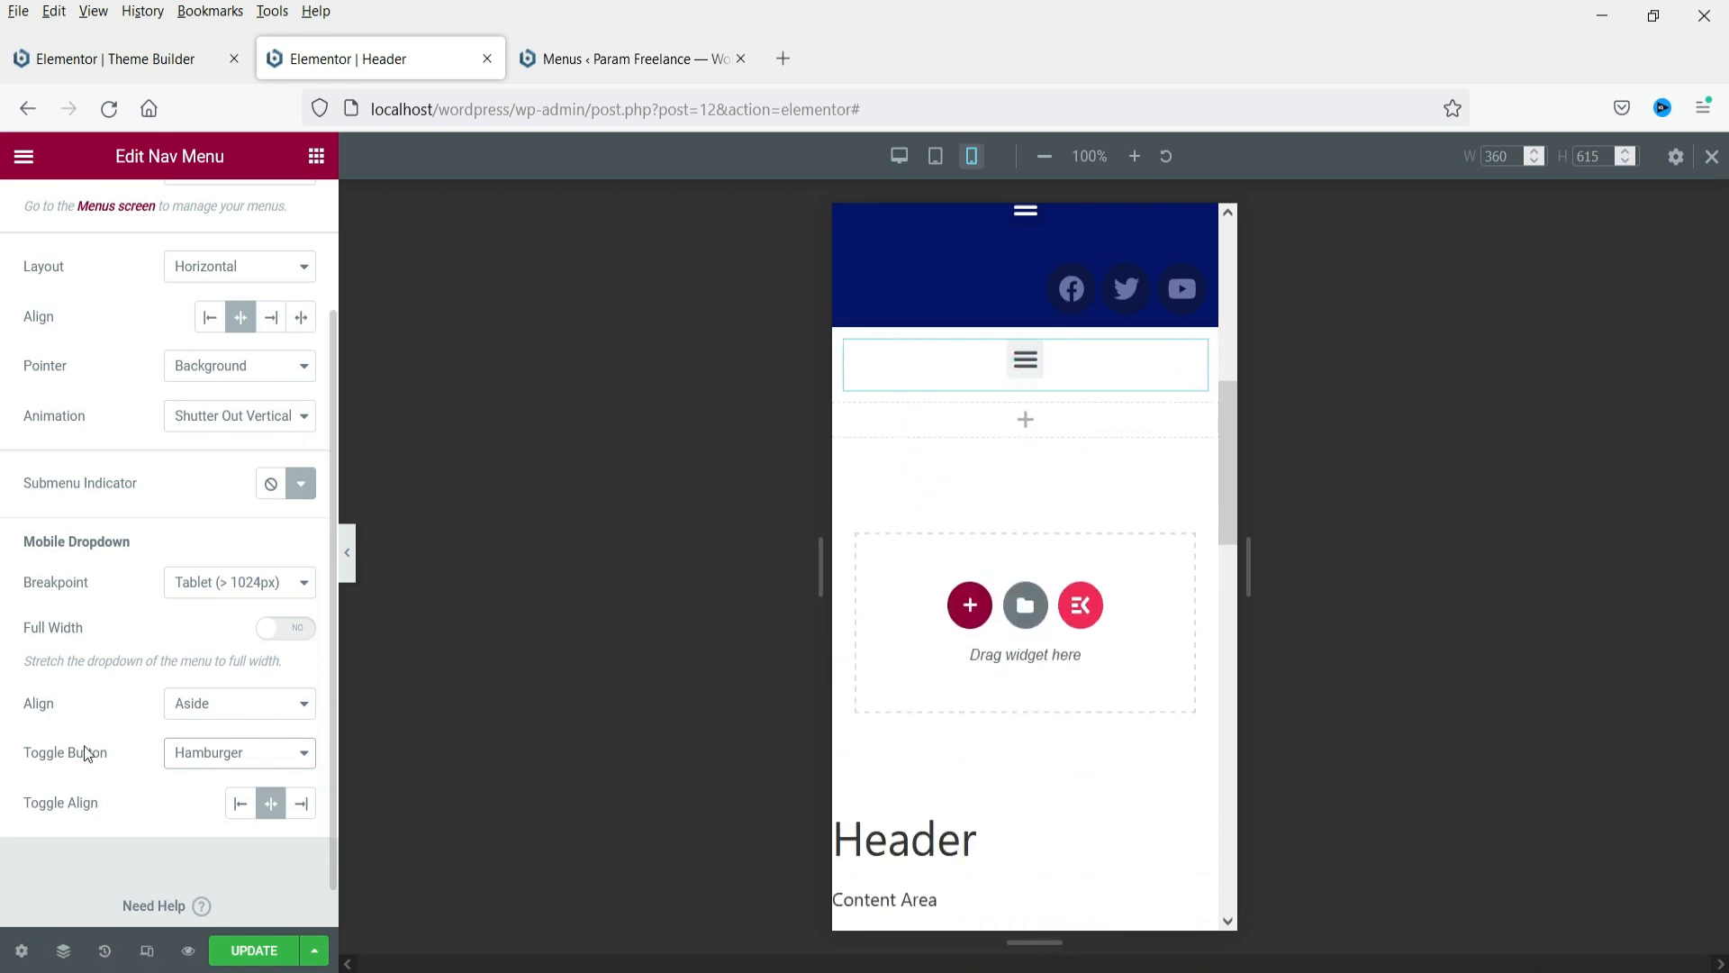
scroll(137, 561, up, 2)
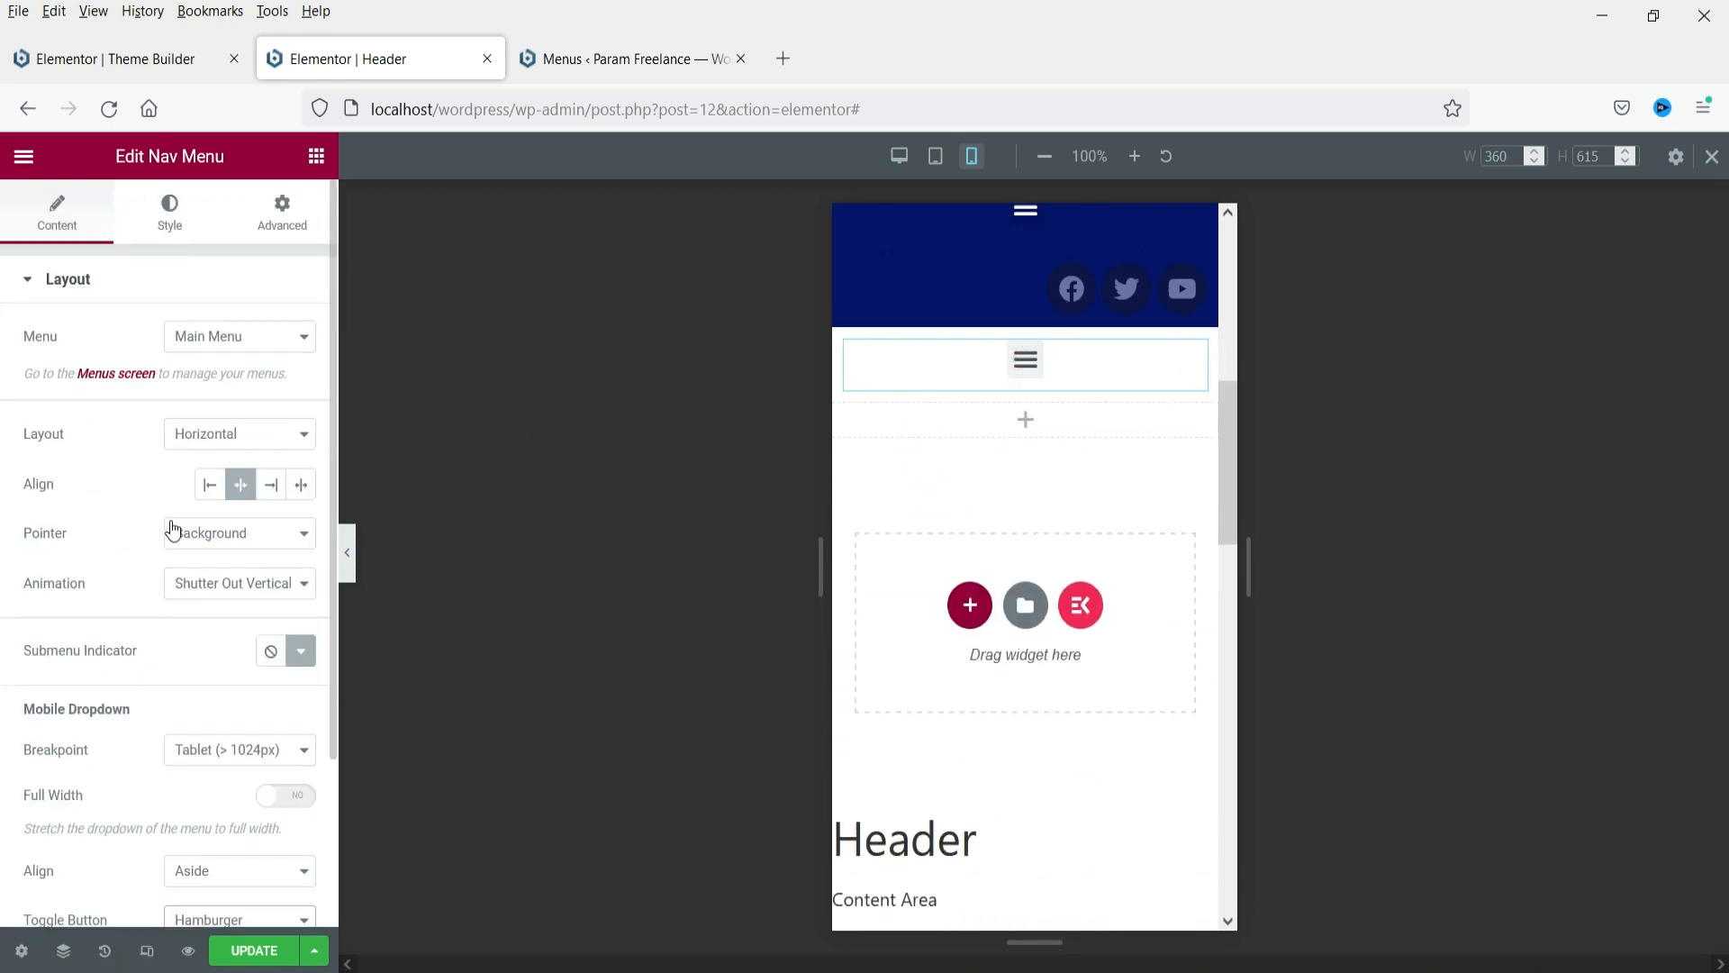
click(900, 157)
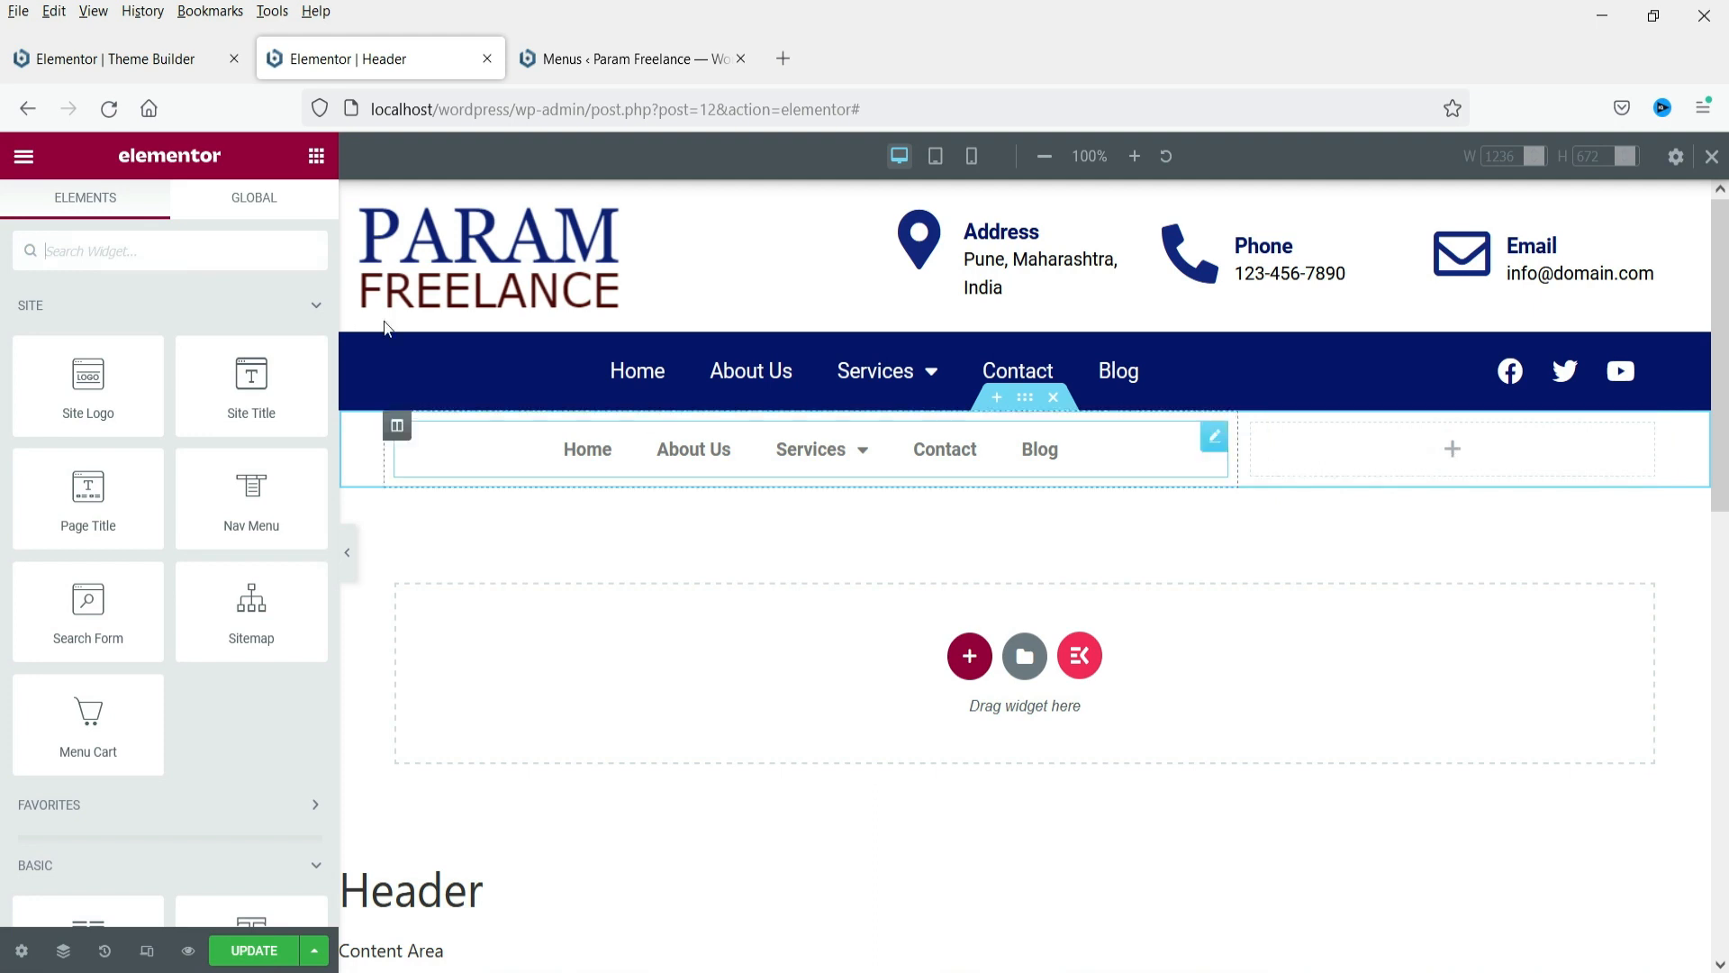
Add a Nav Menu widget to the empty column beside the lower menu with the Dropdown layout, and test its hamburger toggle
text(menu)
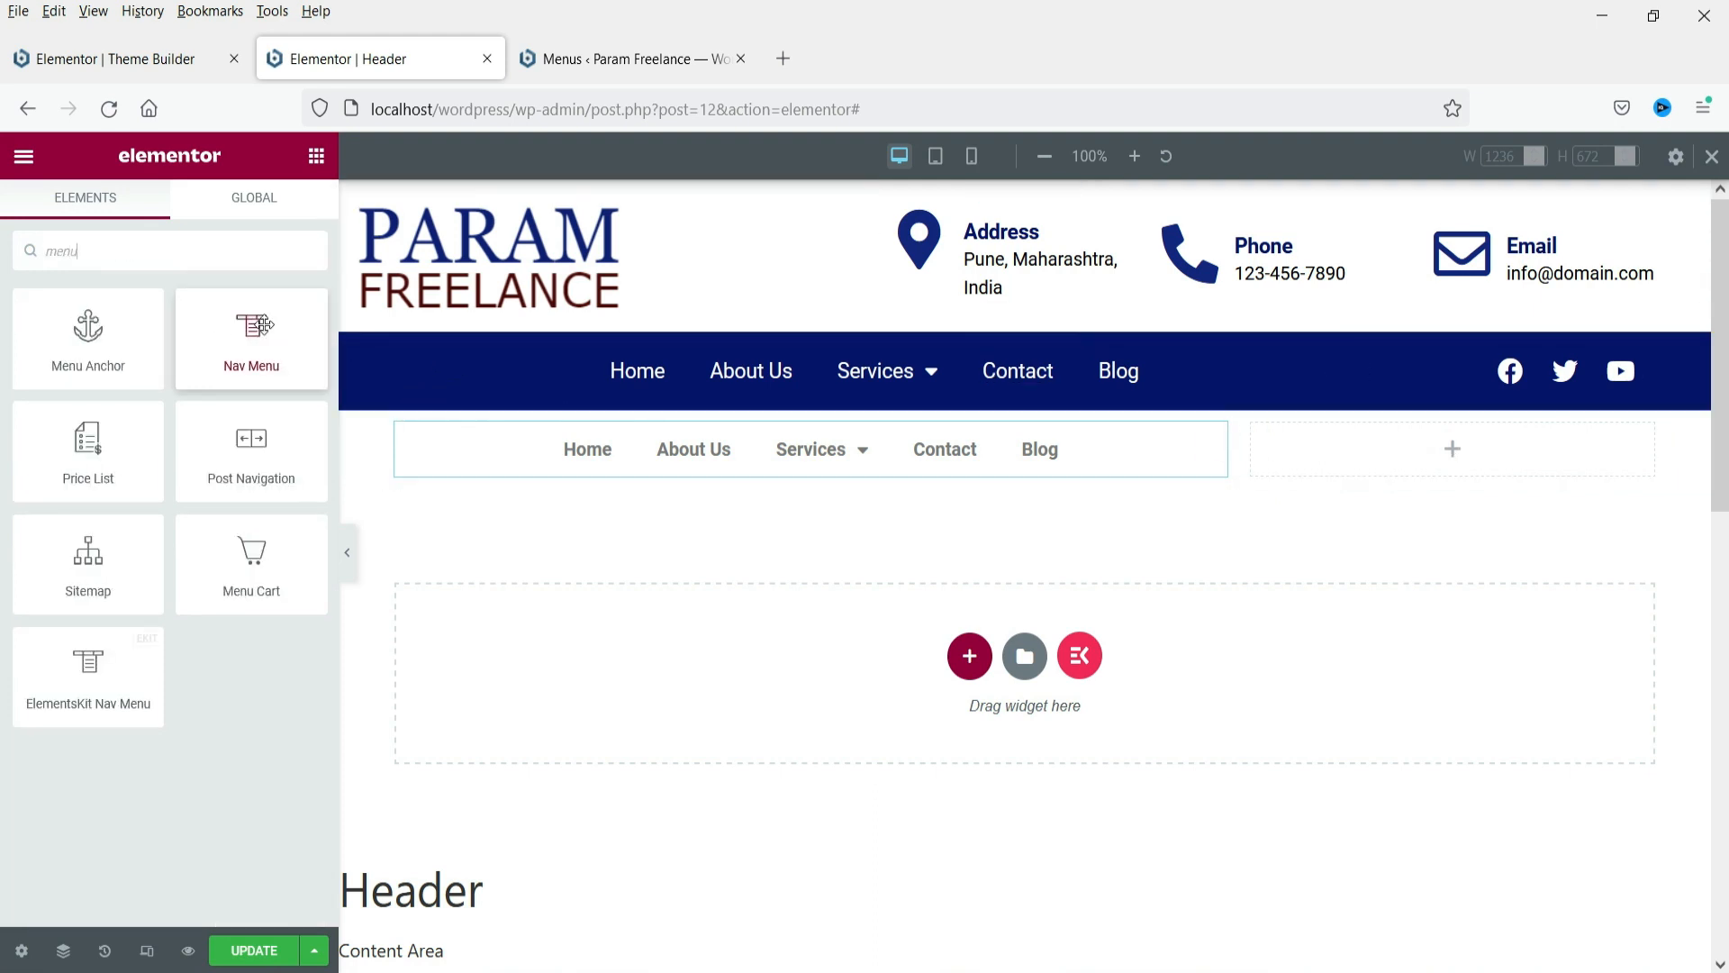
drag(259, 338, 1441, 446)
click(193, 434)
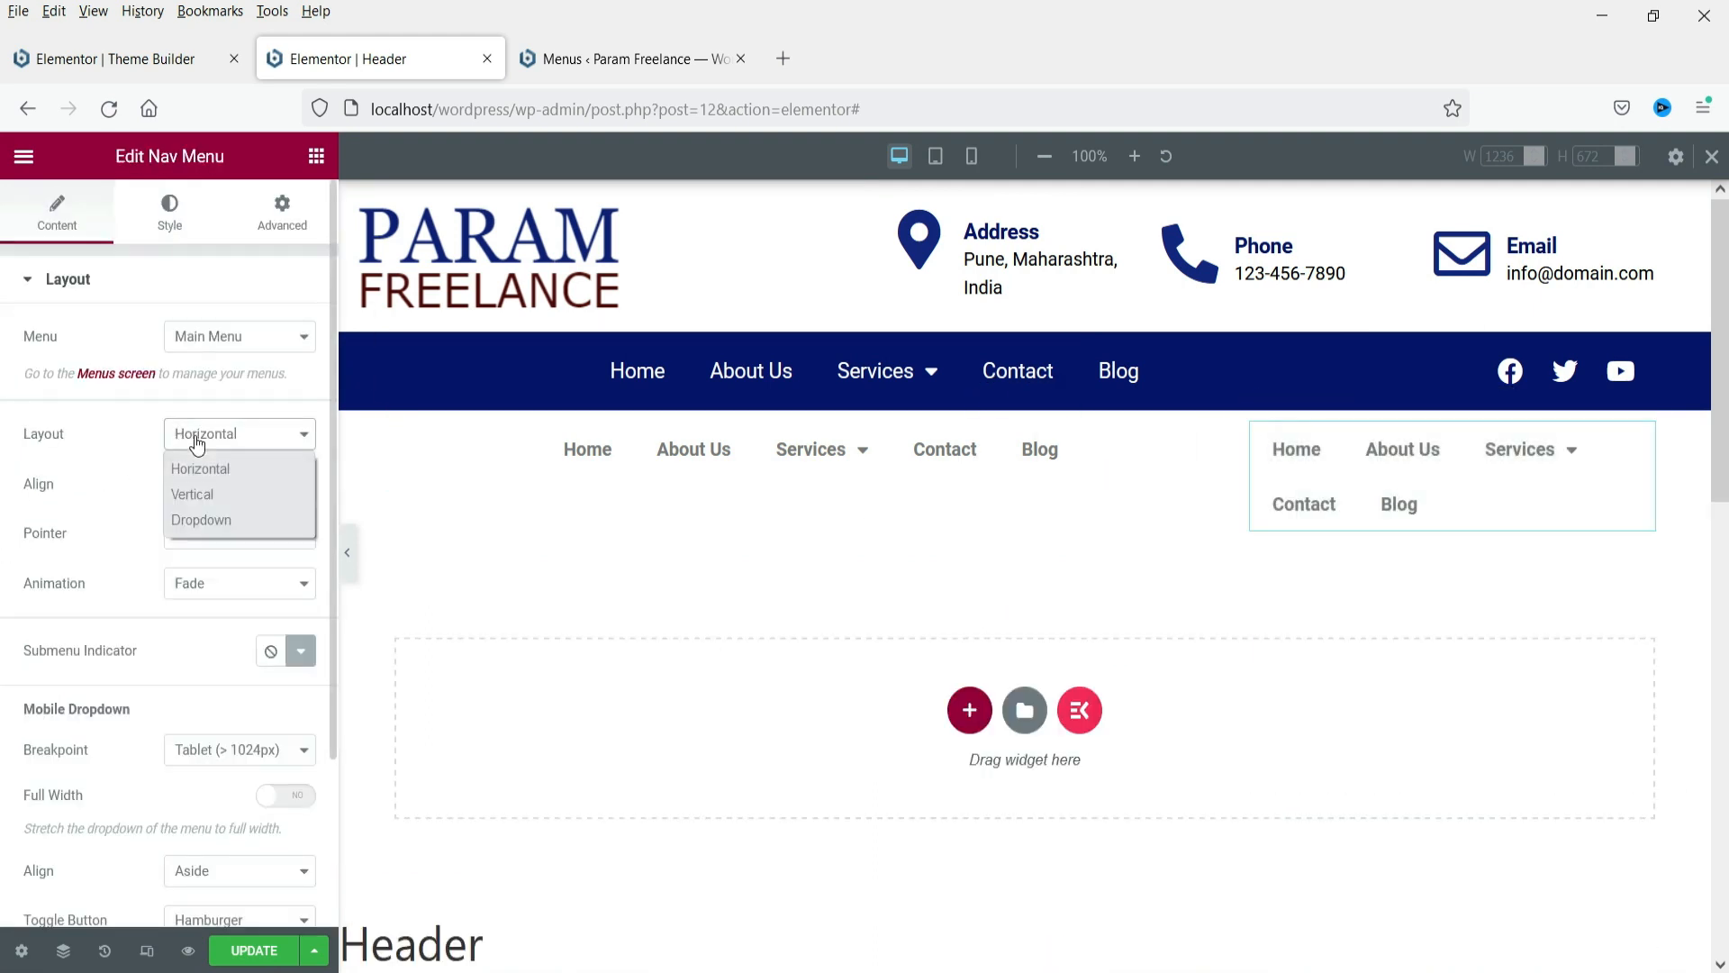
click(201, 521)
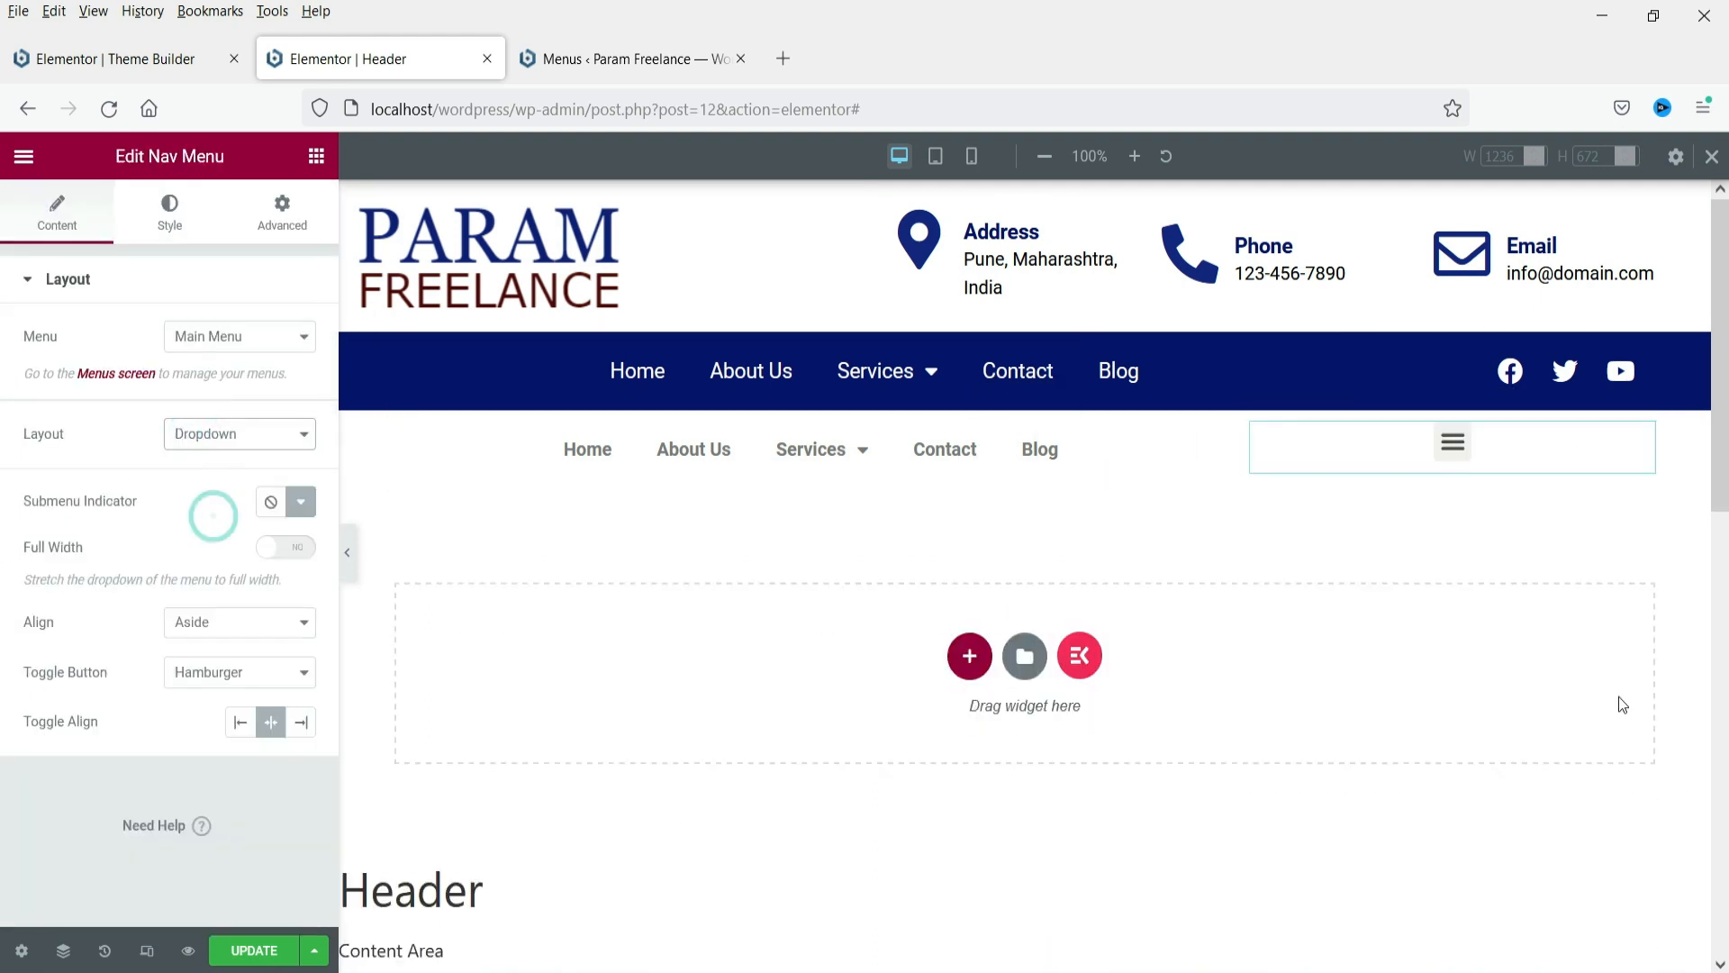
click(1455, 456)
click(1455, 455)
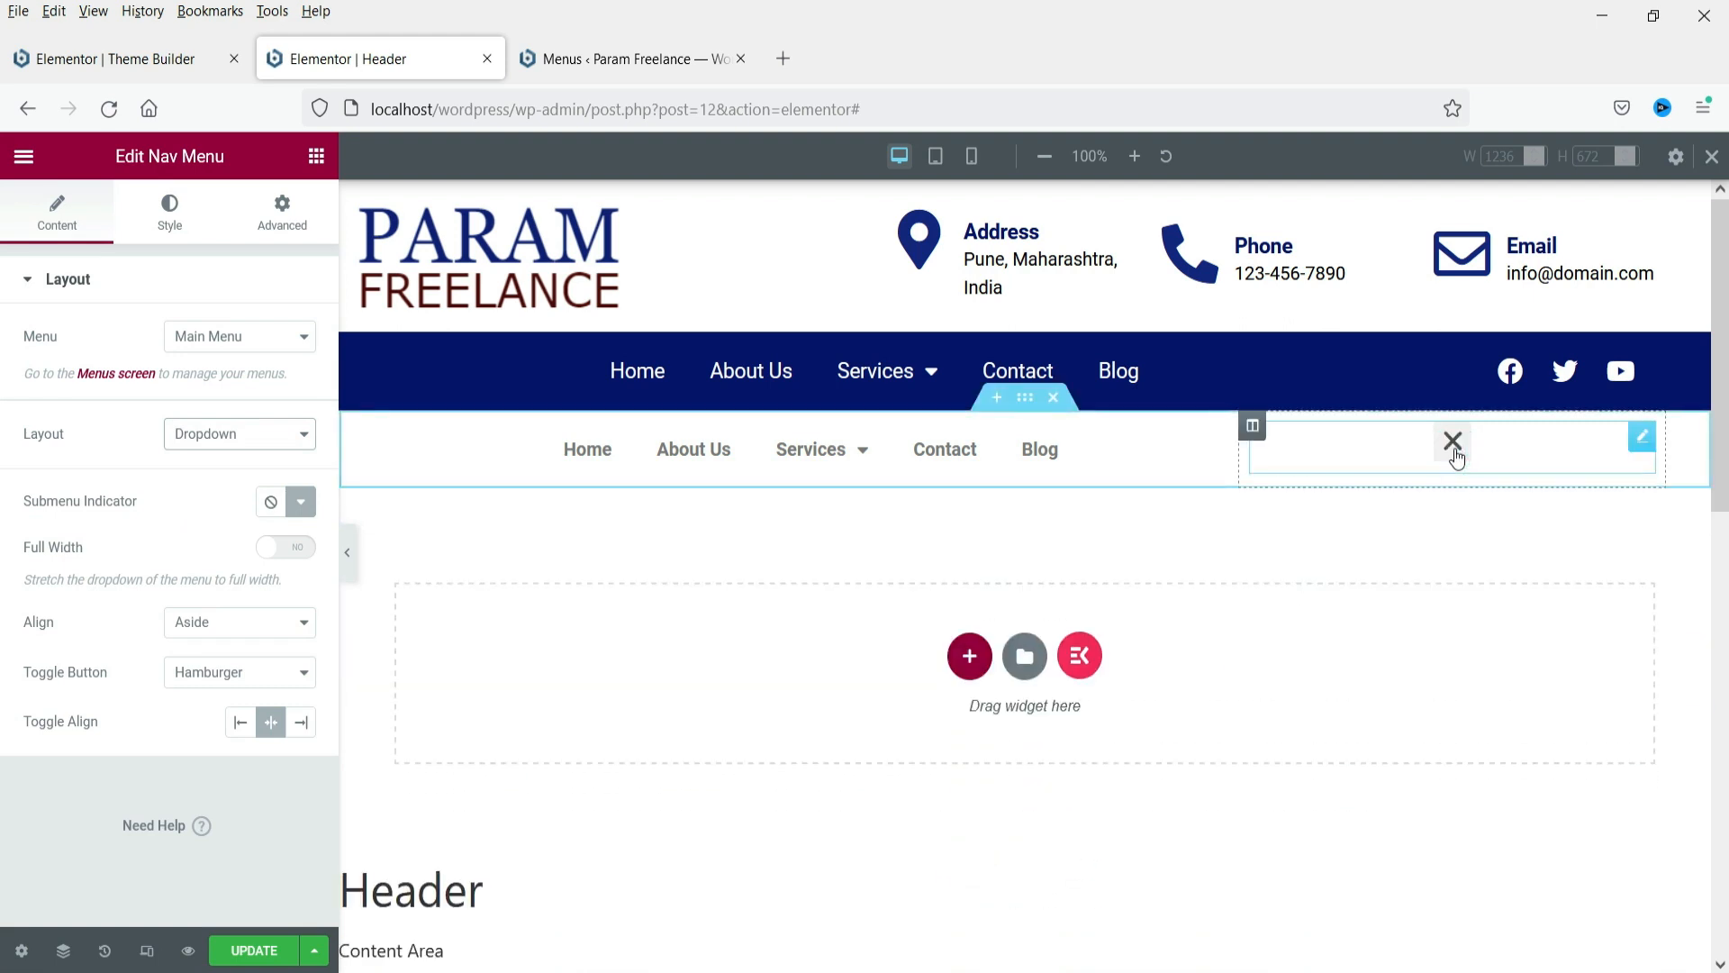
click(1457, 458)
Delete the second column of the lower menu section
right_click(1261, 441)
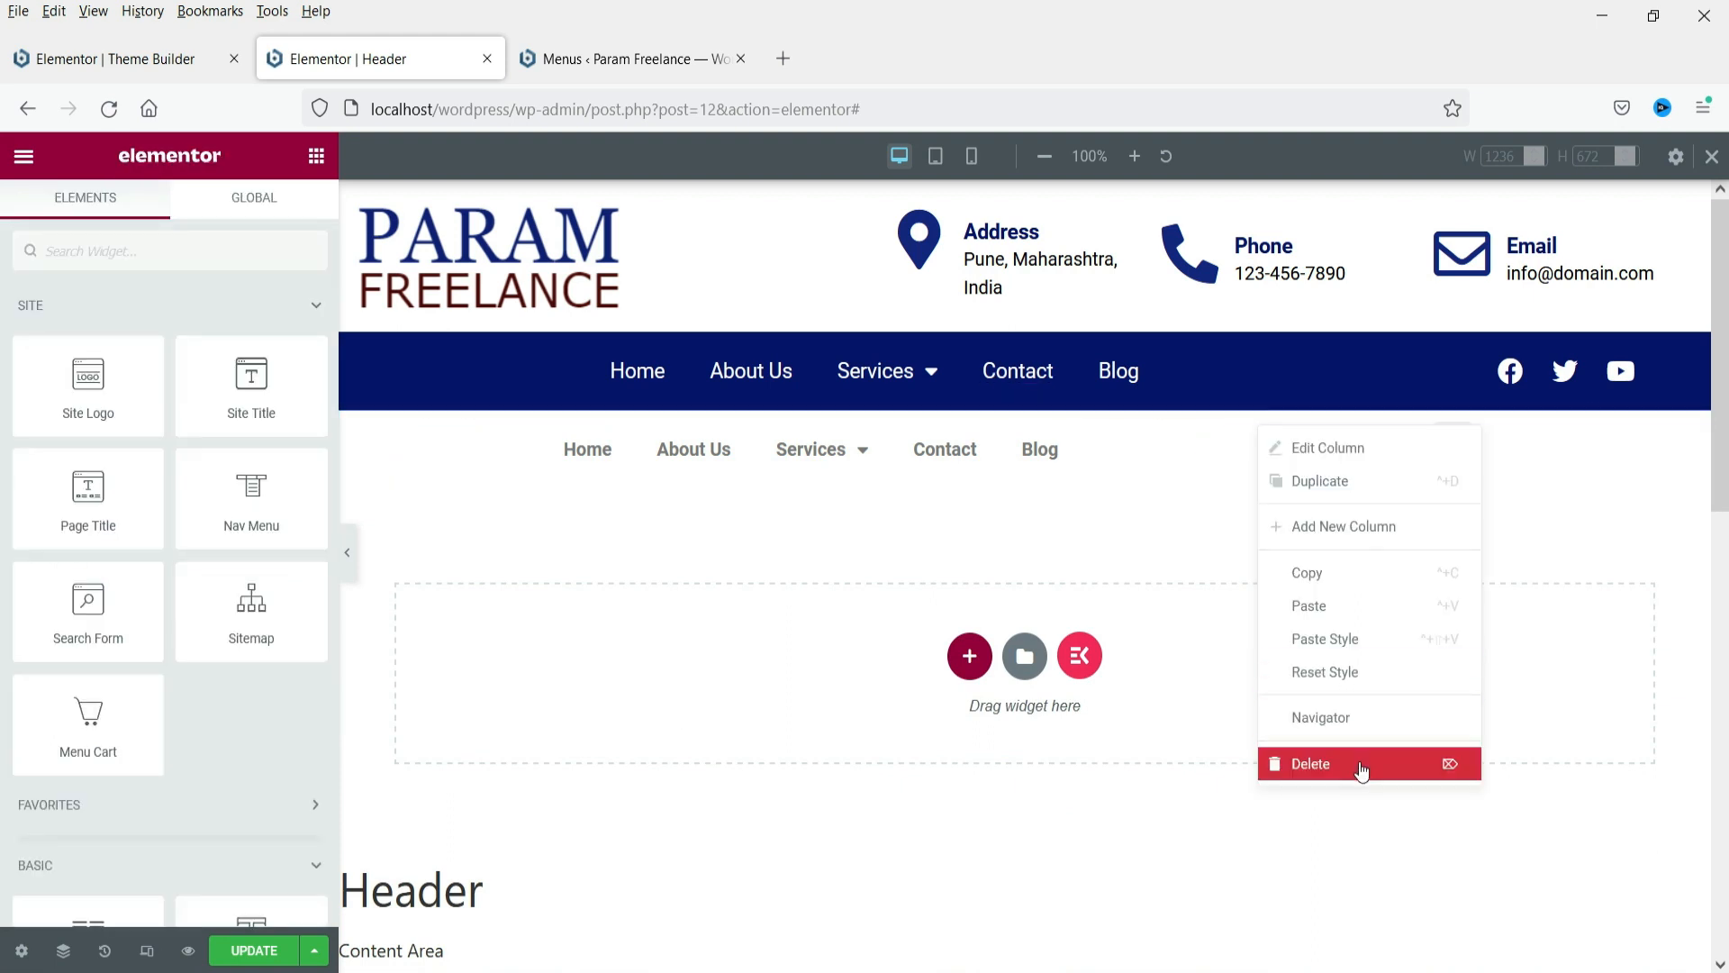
click(1350, 770)
Give the lower menu section a Classic background in the global color black
mouse_move(1013, 451)
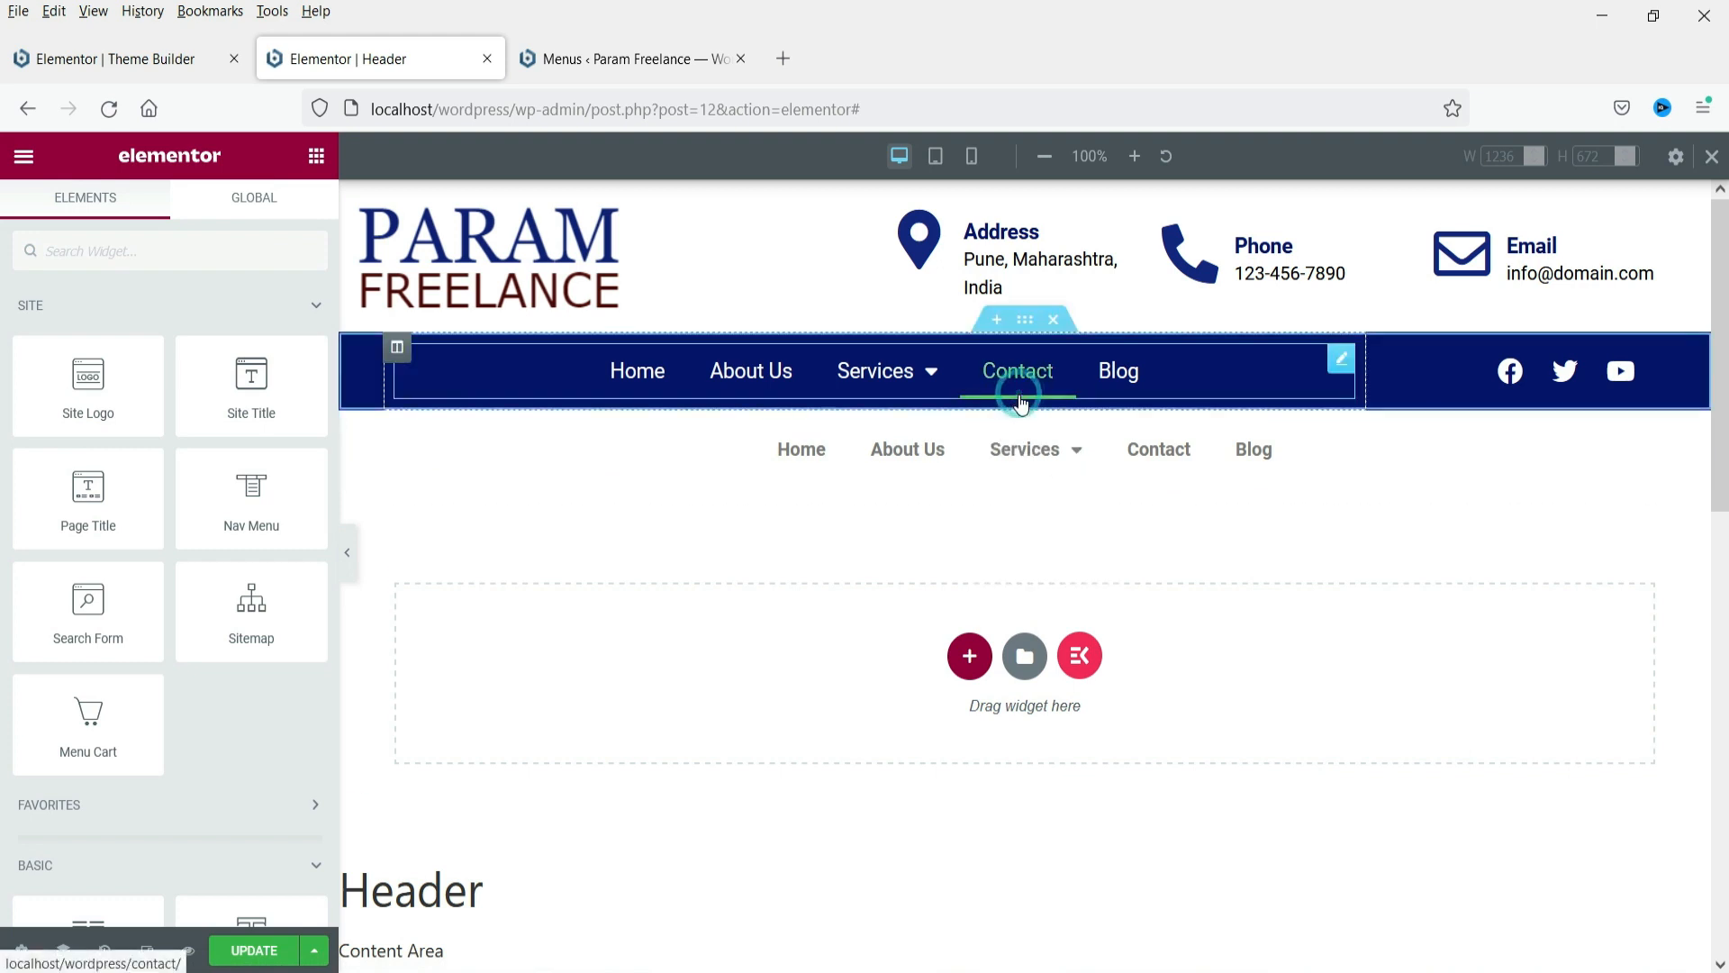
click(1026, 405)
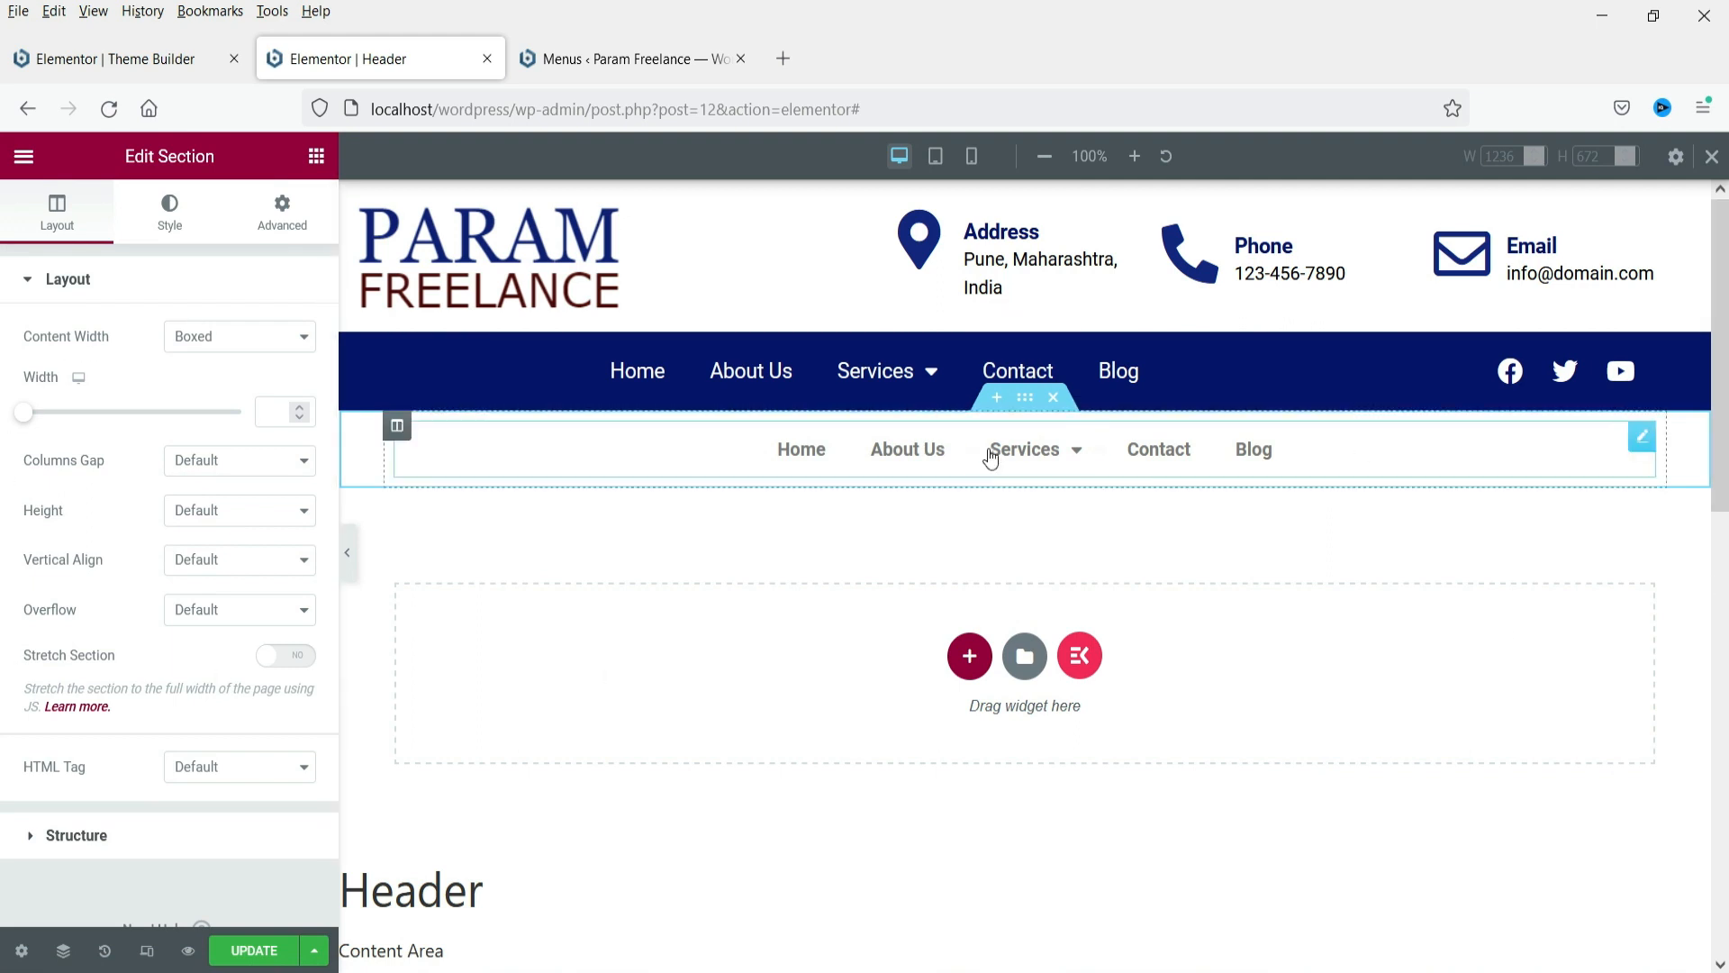
click(184, 217)
click(221, 387)
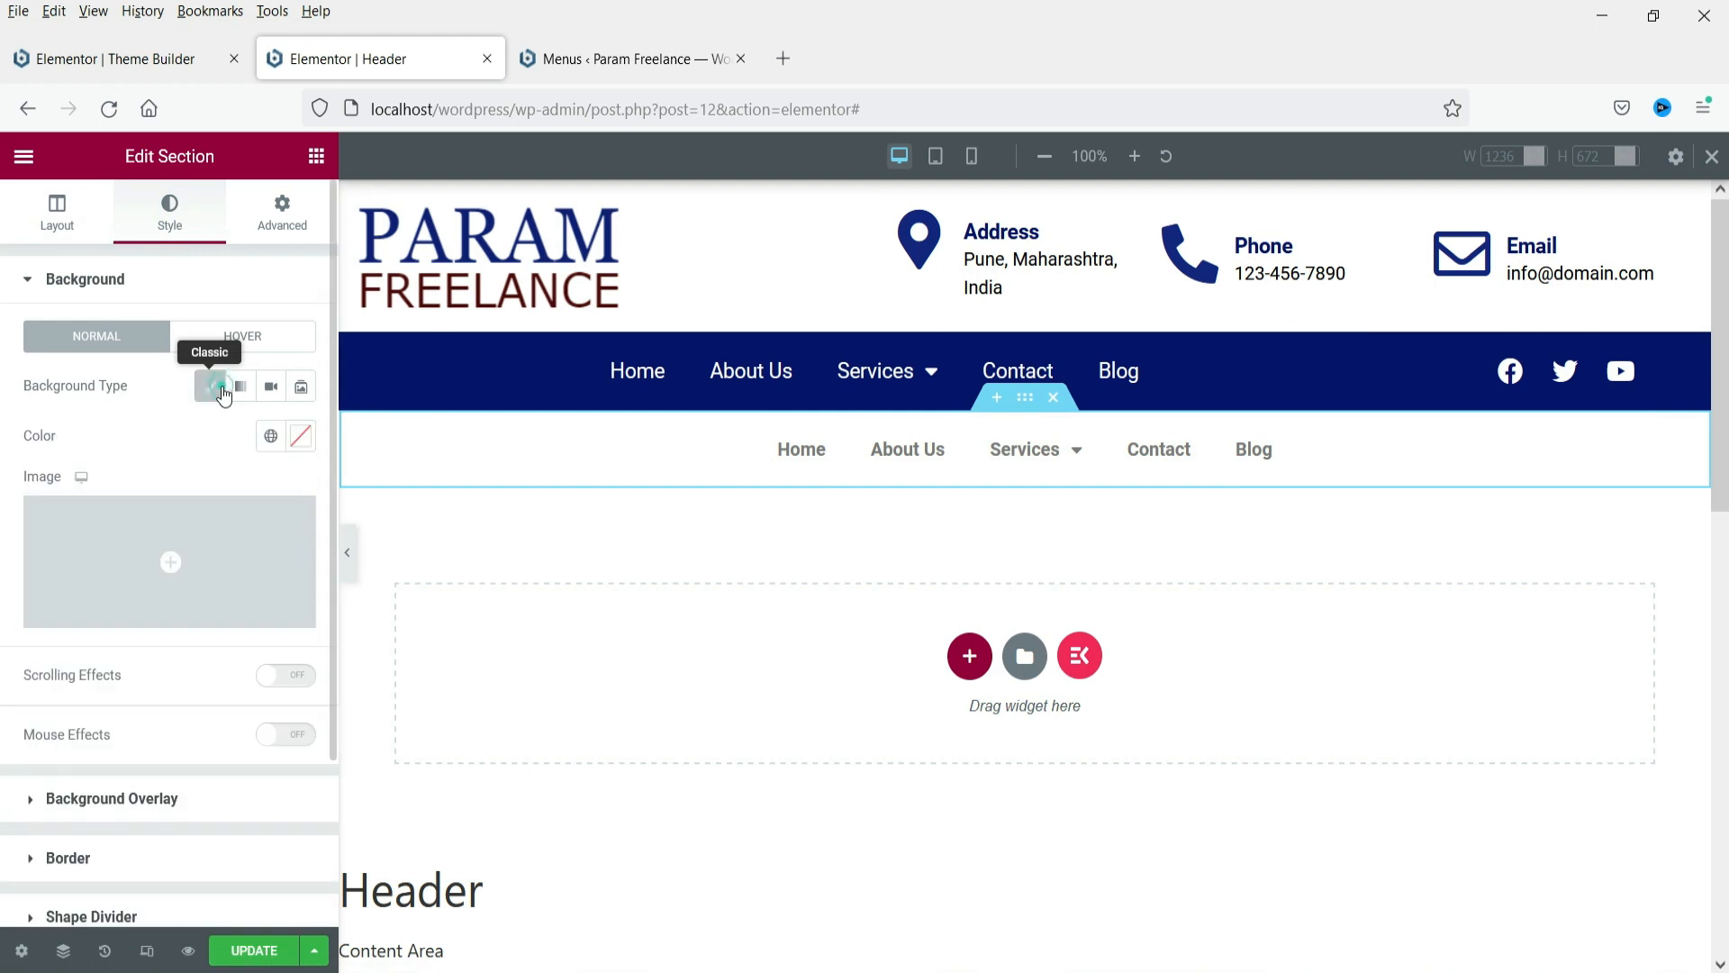
click(270, 436)
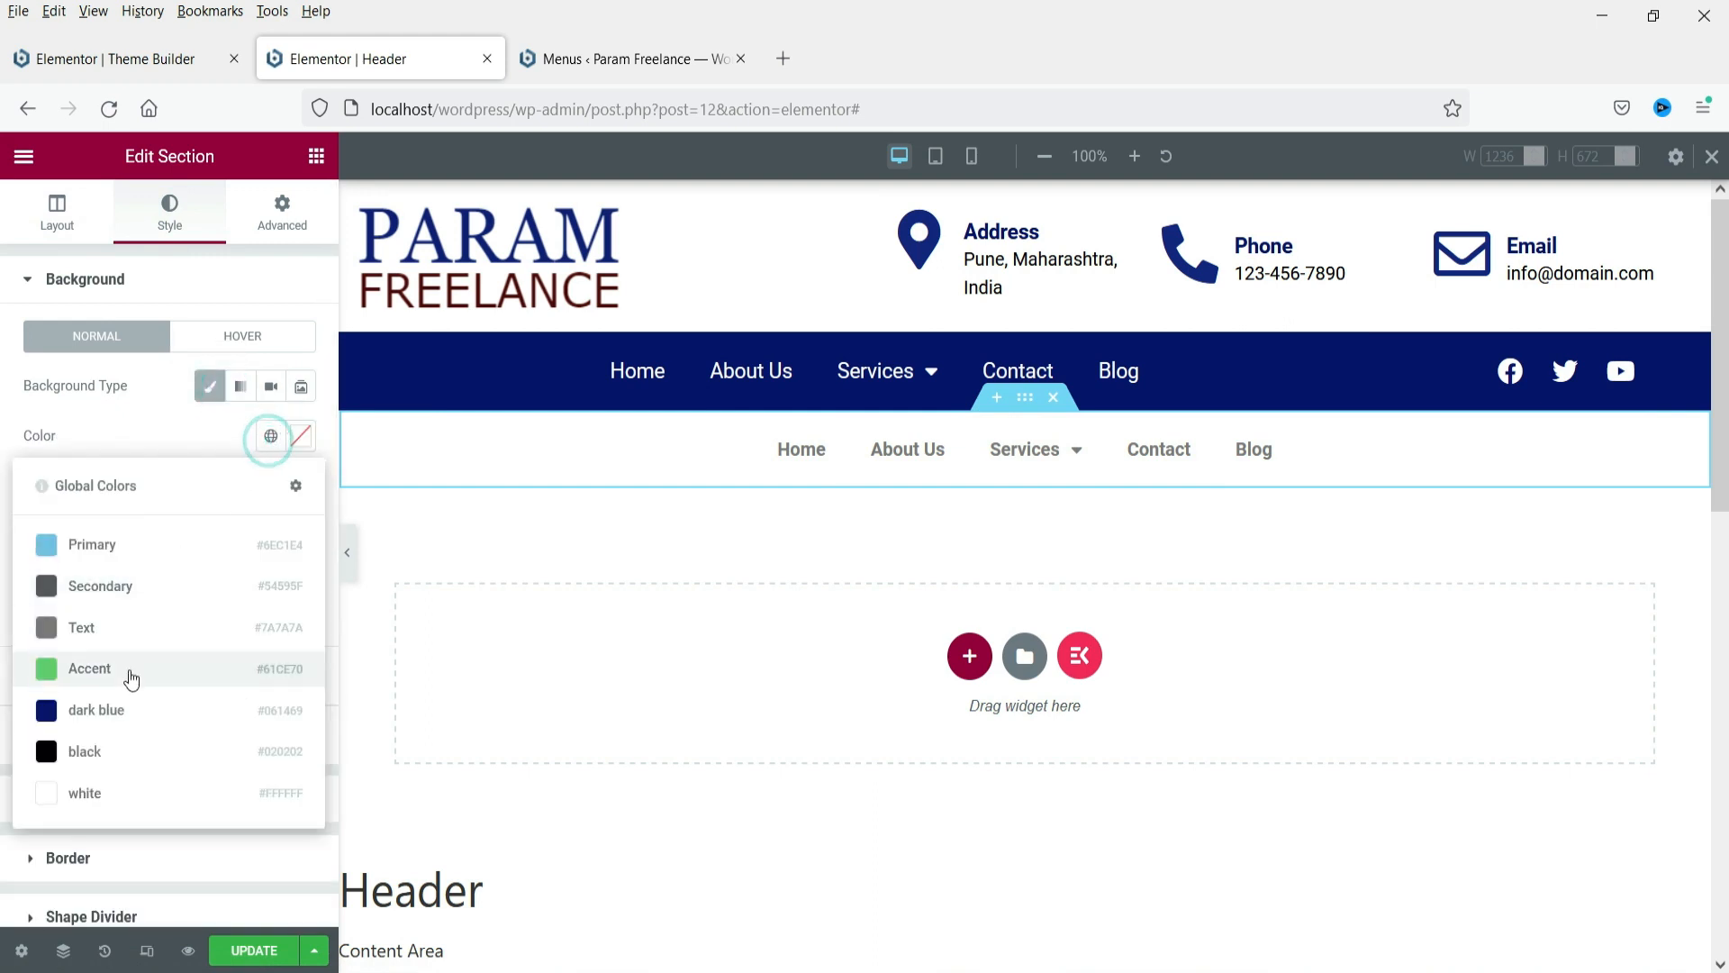
click(119, 753)
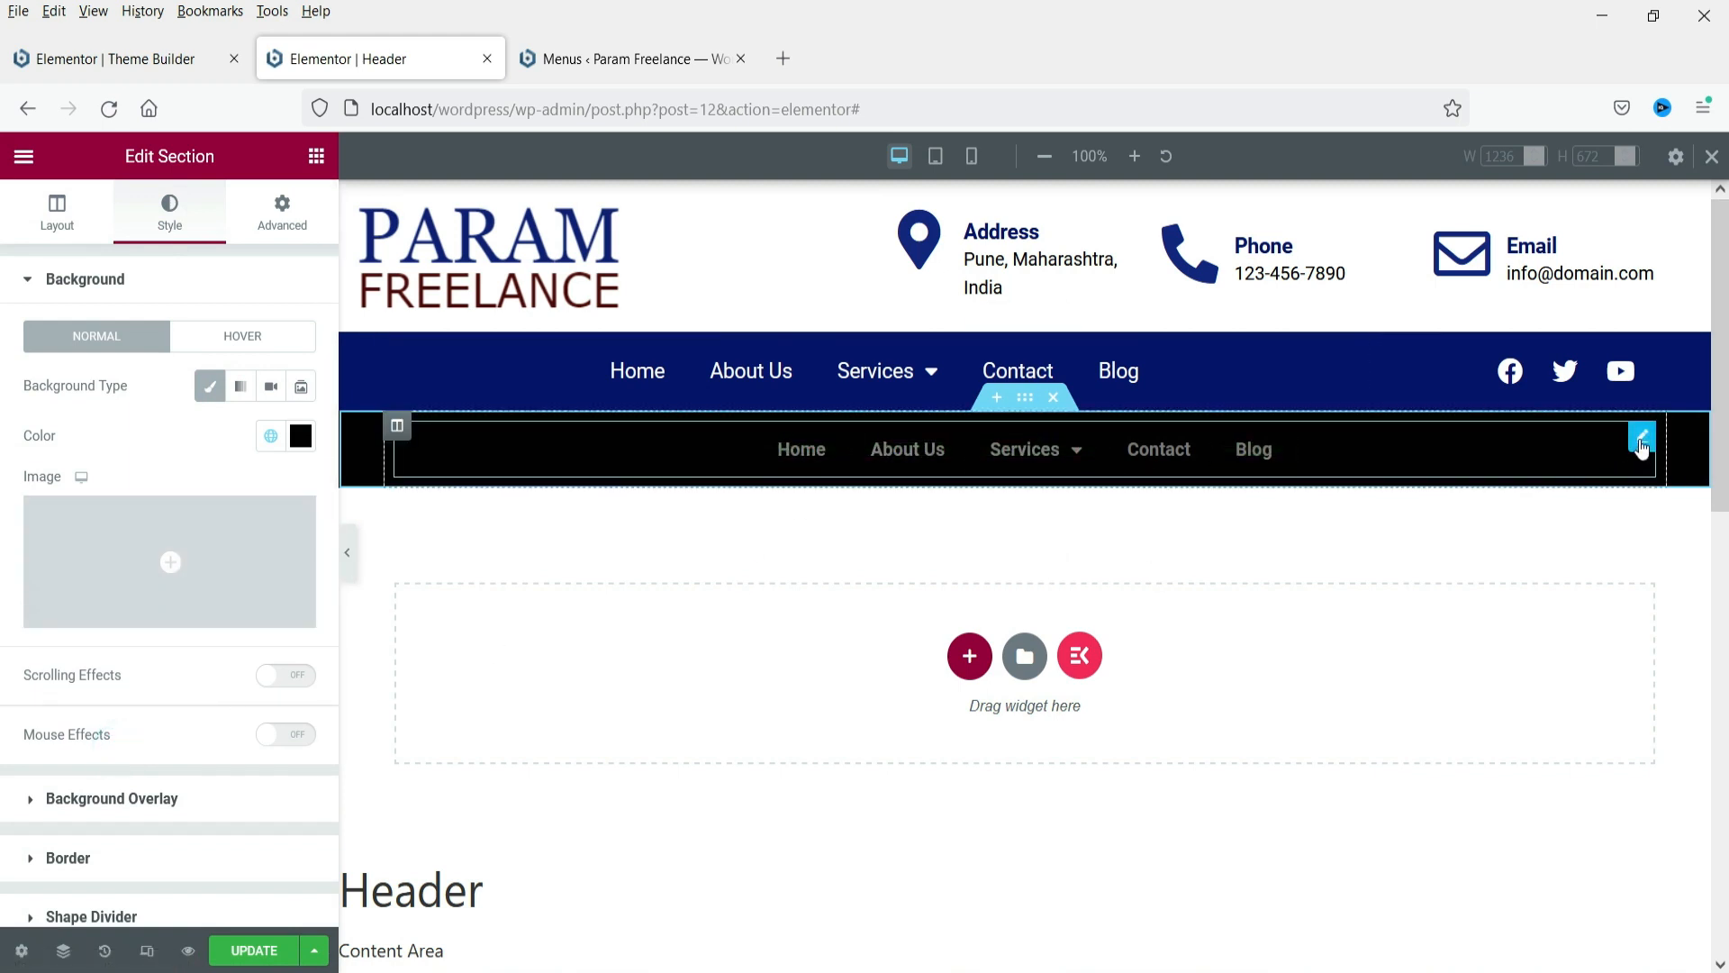
Set the lower Nav Menu's normal text color to the global color white
click(1641, 438)
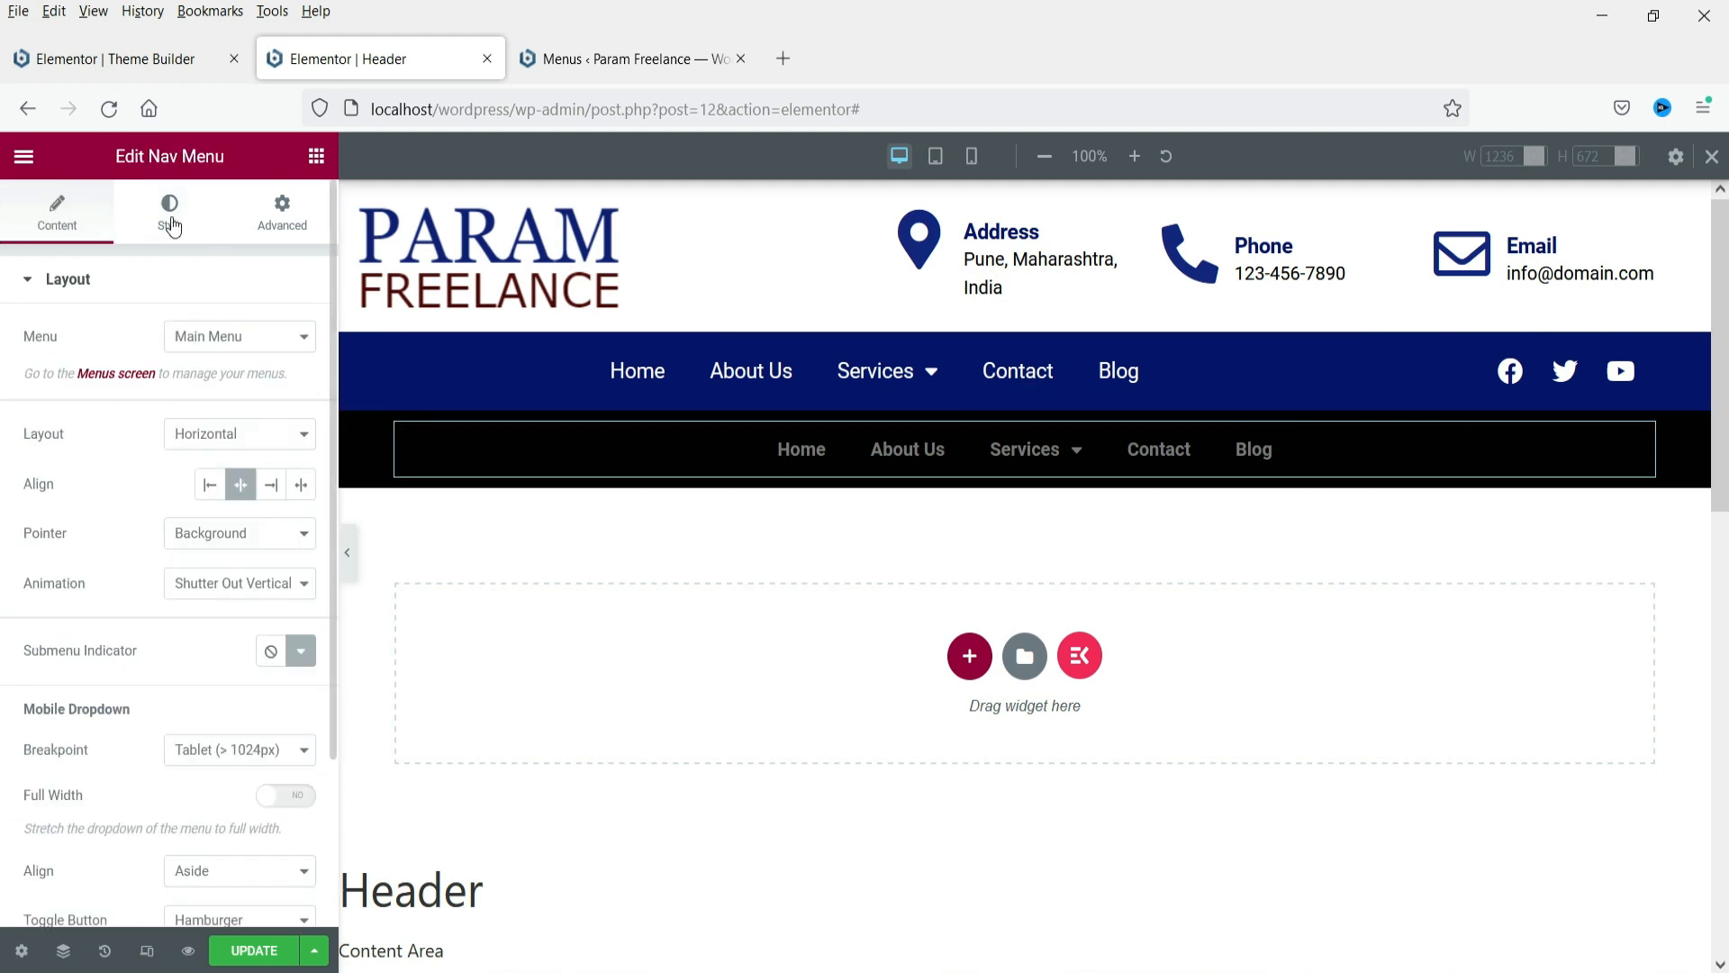
click(171, 221)
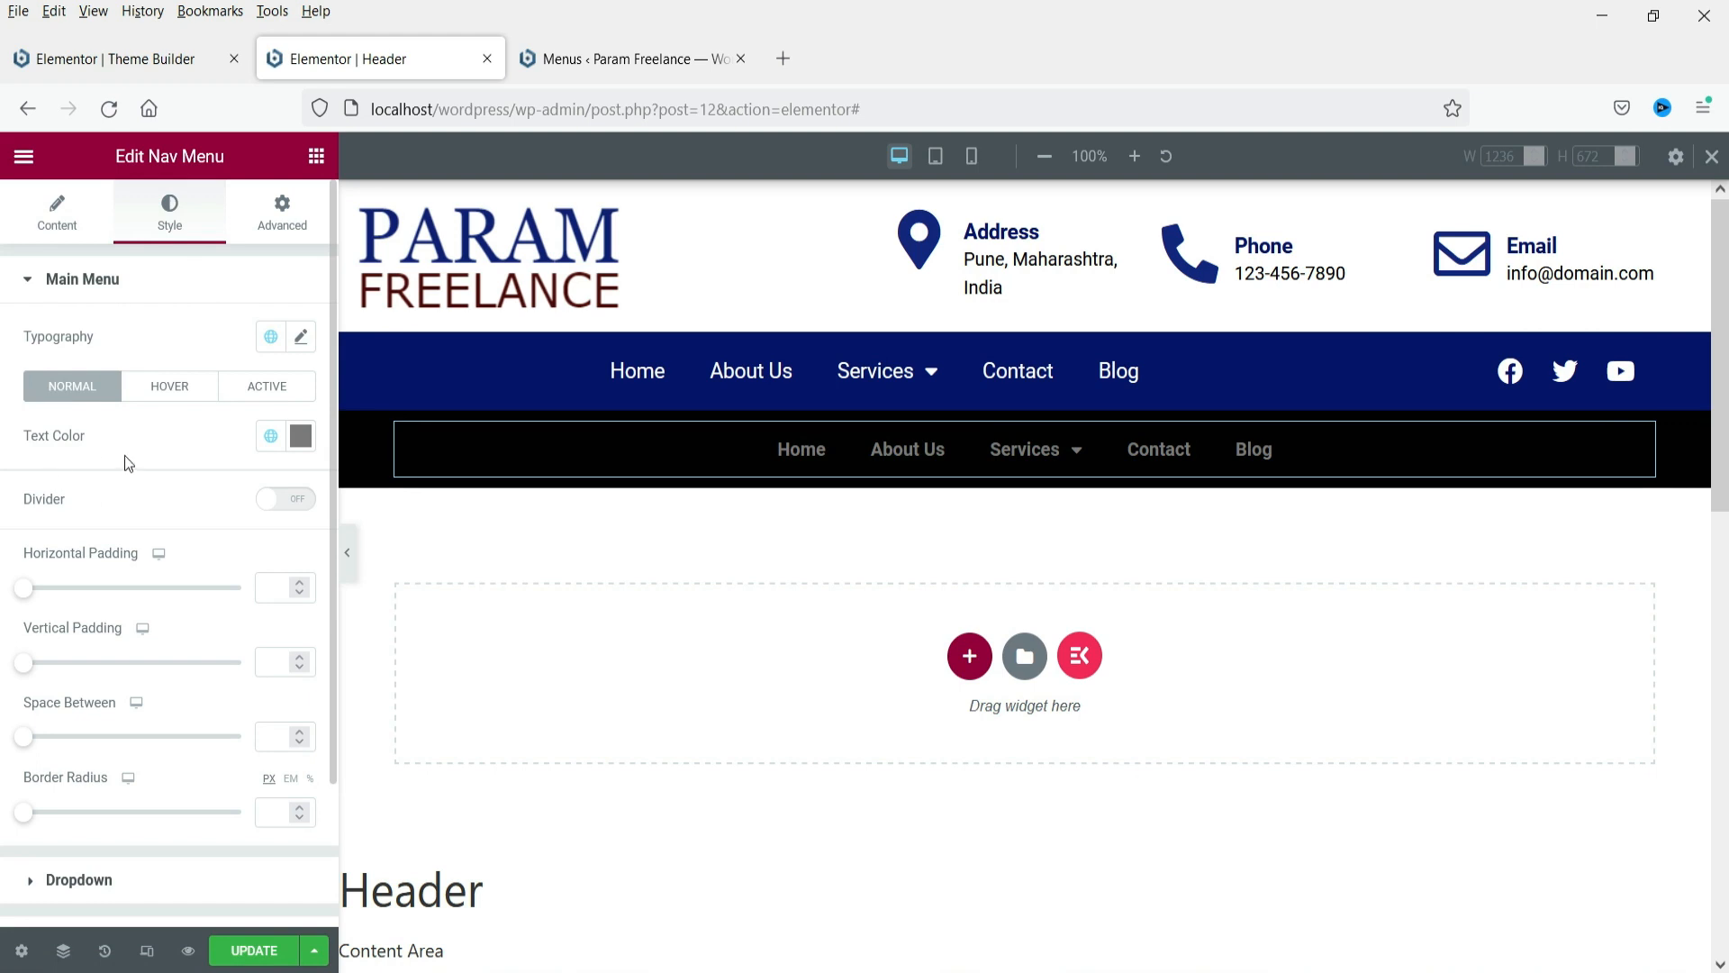
click(271, 441)
click(90, 794)
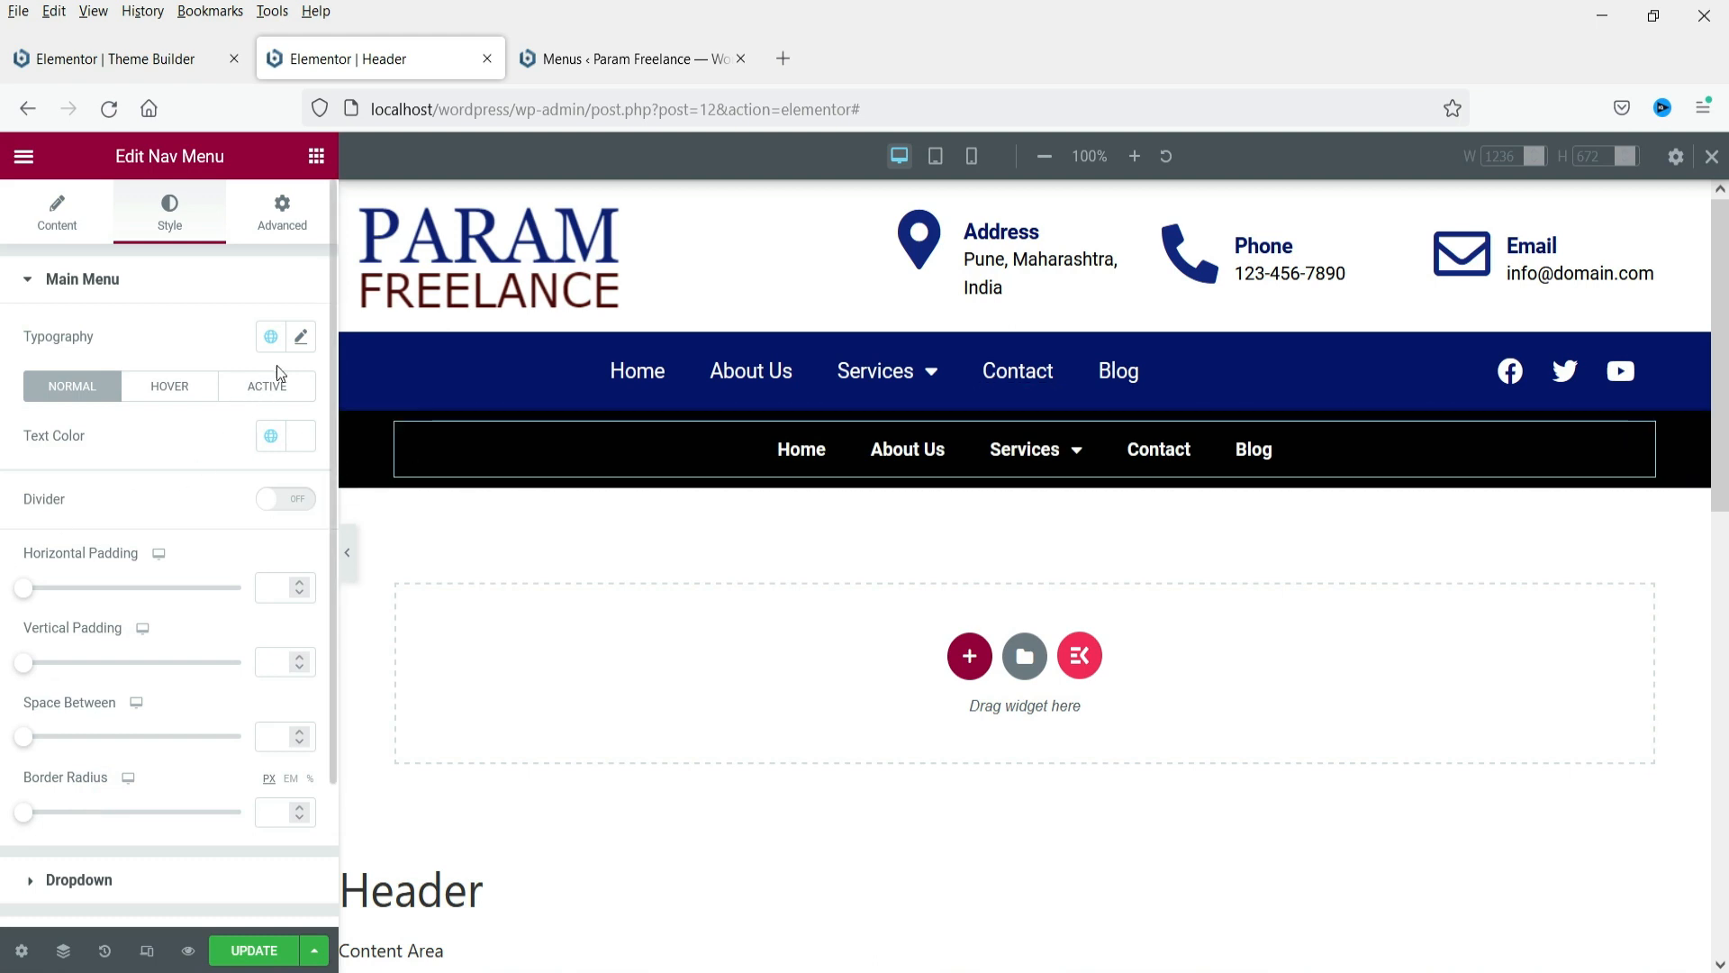
Set the lower Nav Menu's main menu typography to size 20 px and weight 400
click(303, 341)
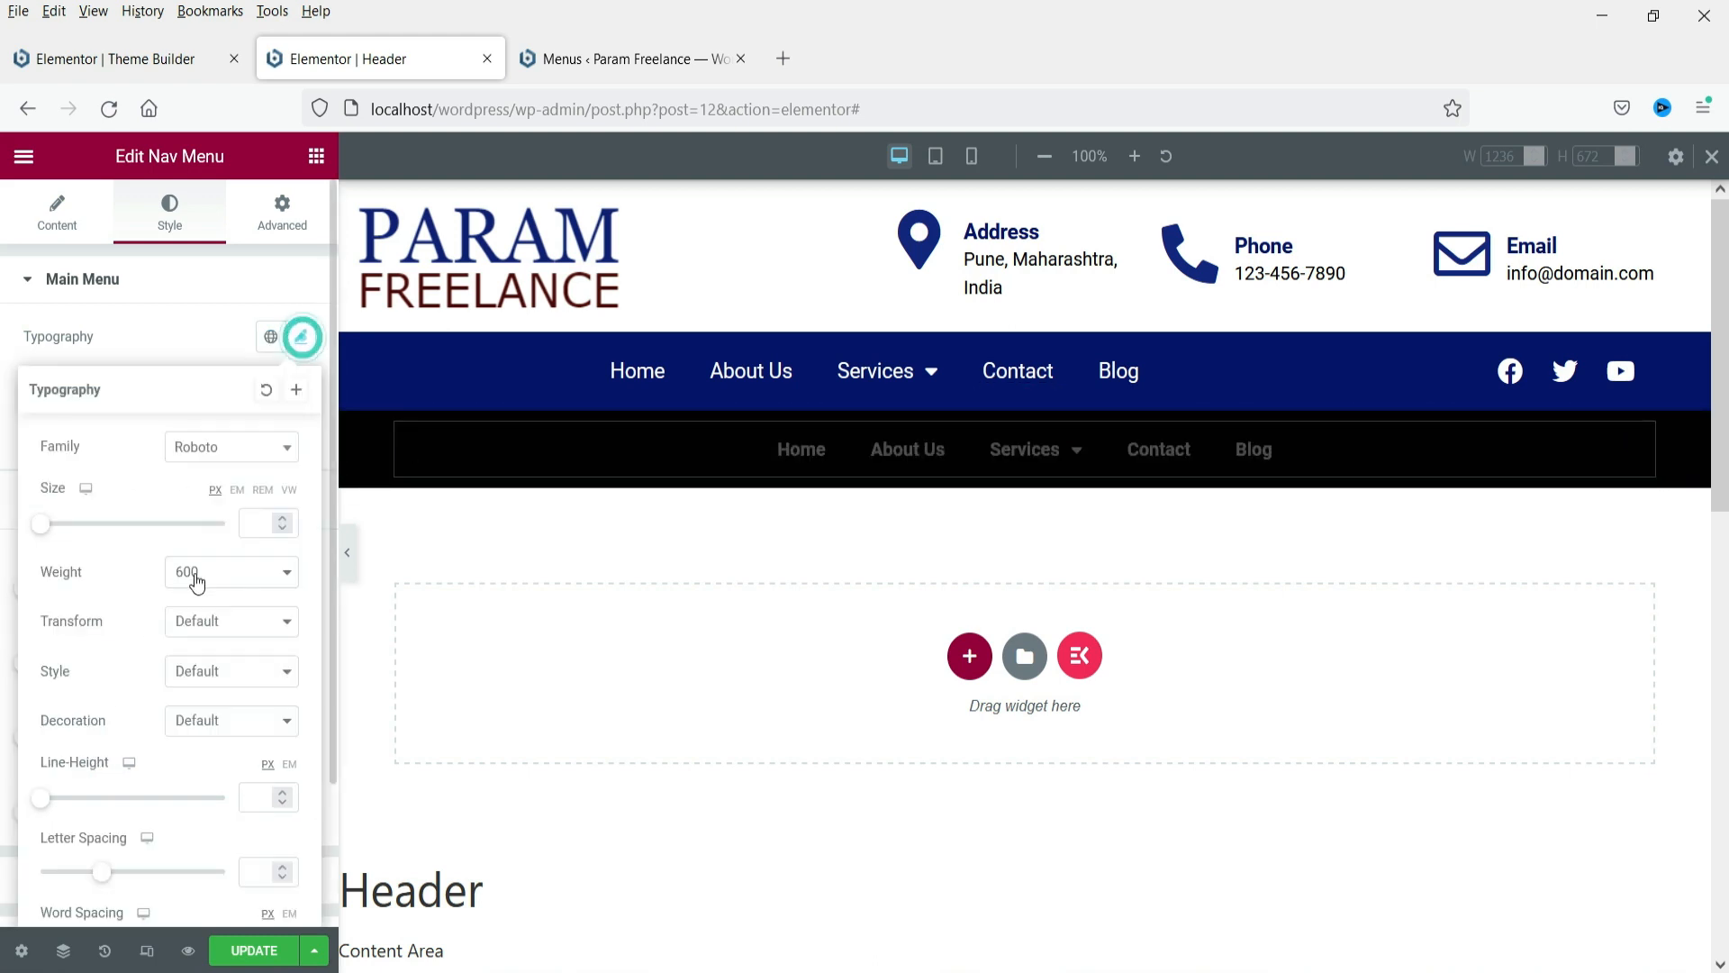
click(261, 524)
text(20)
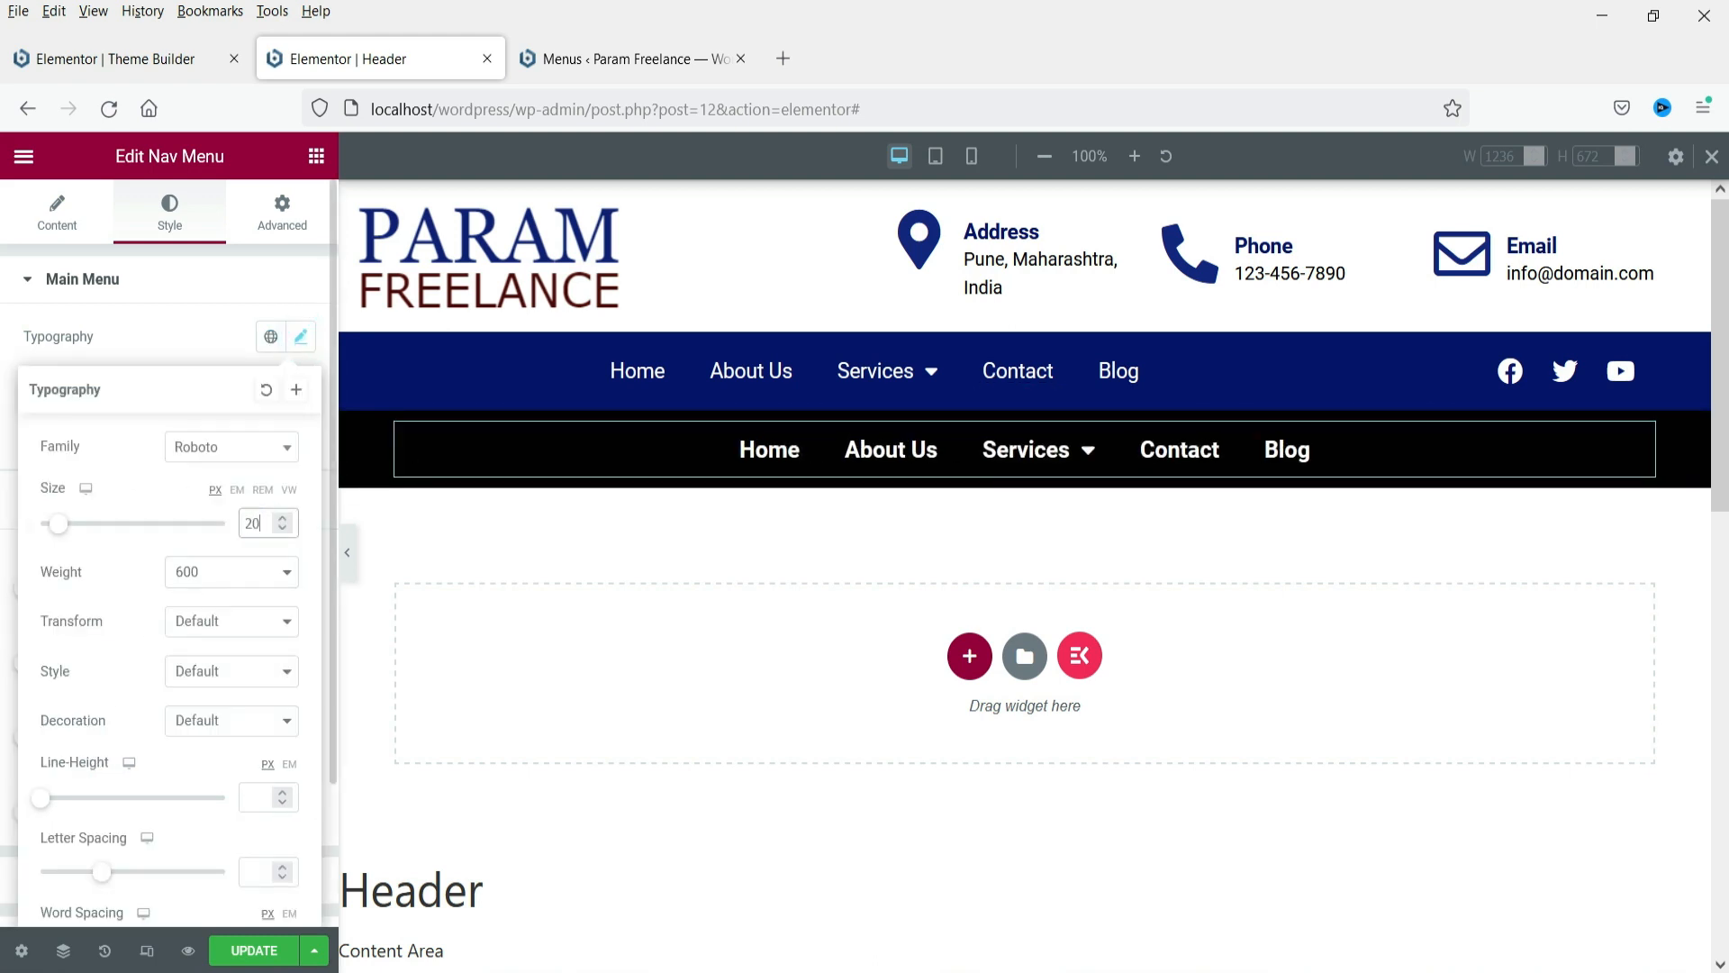
click(217, 573)
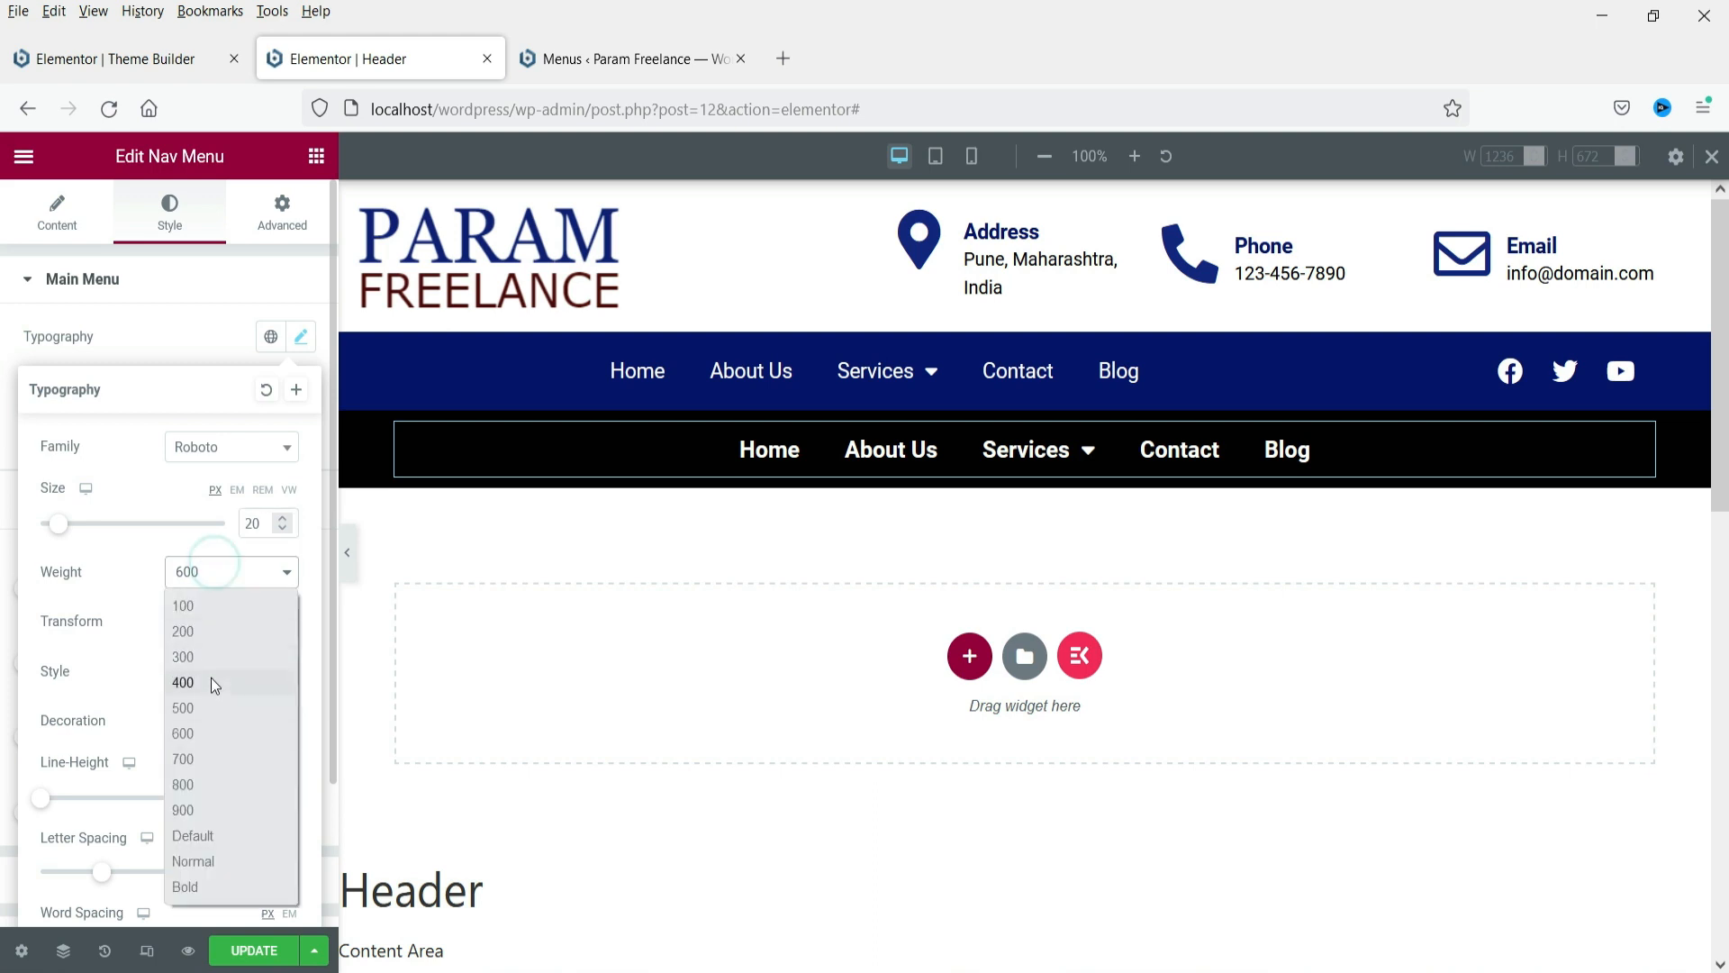
click(211, 677)
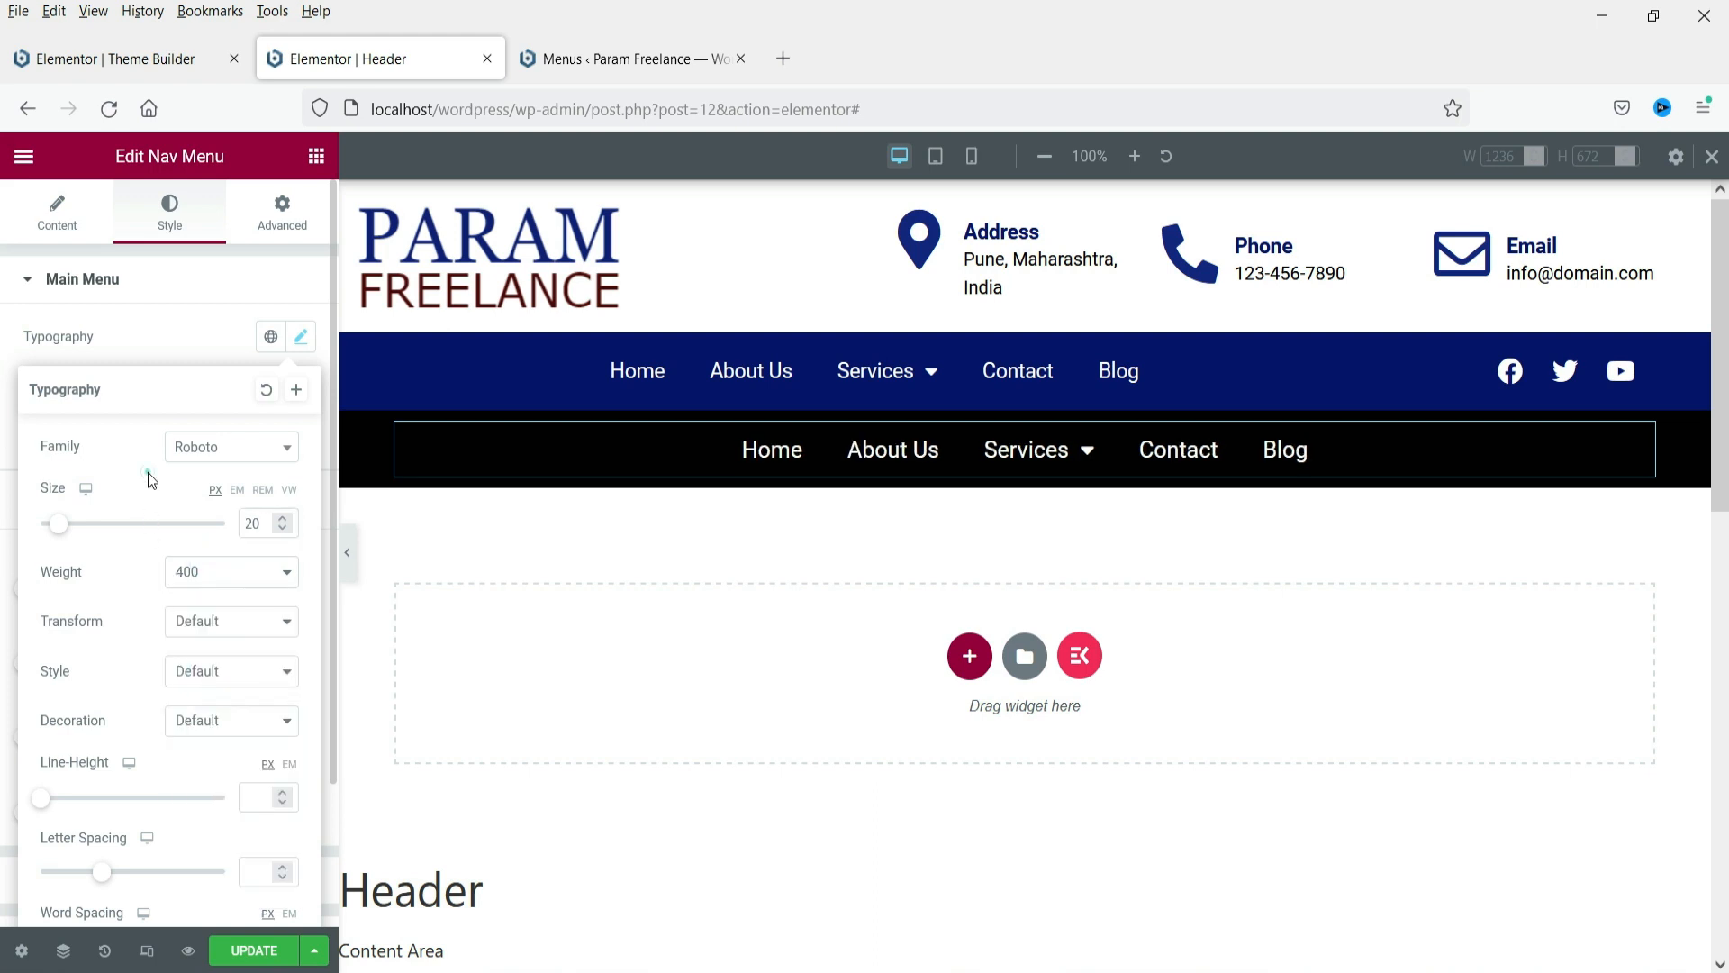
click(155, 342)
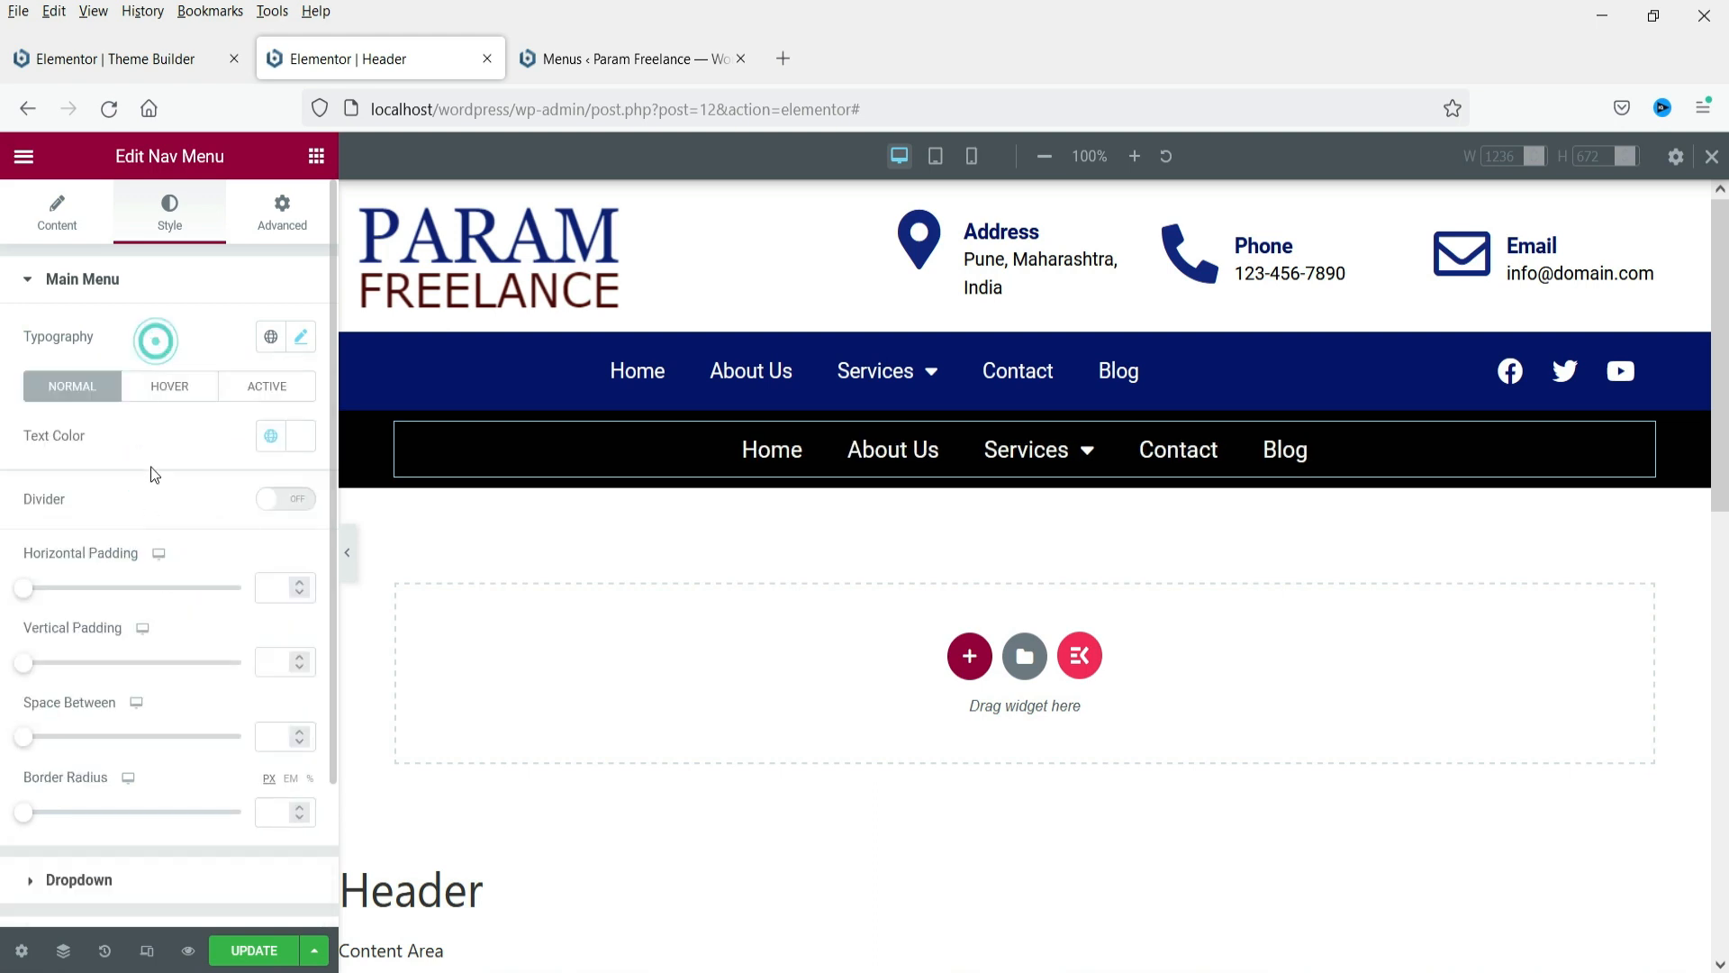
Turn on dividers between the lower menu's items and color them with the global Accent color
click(282, 500)
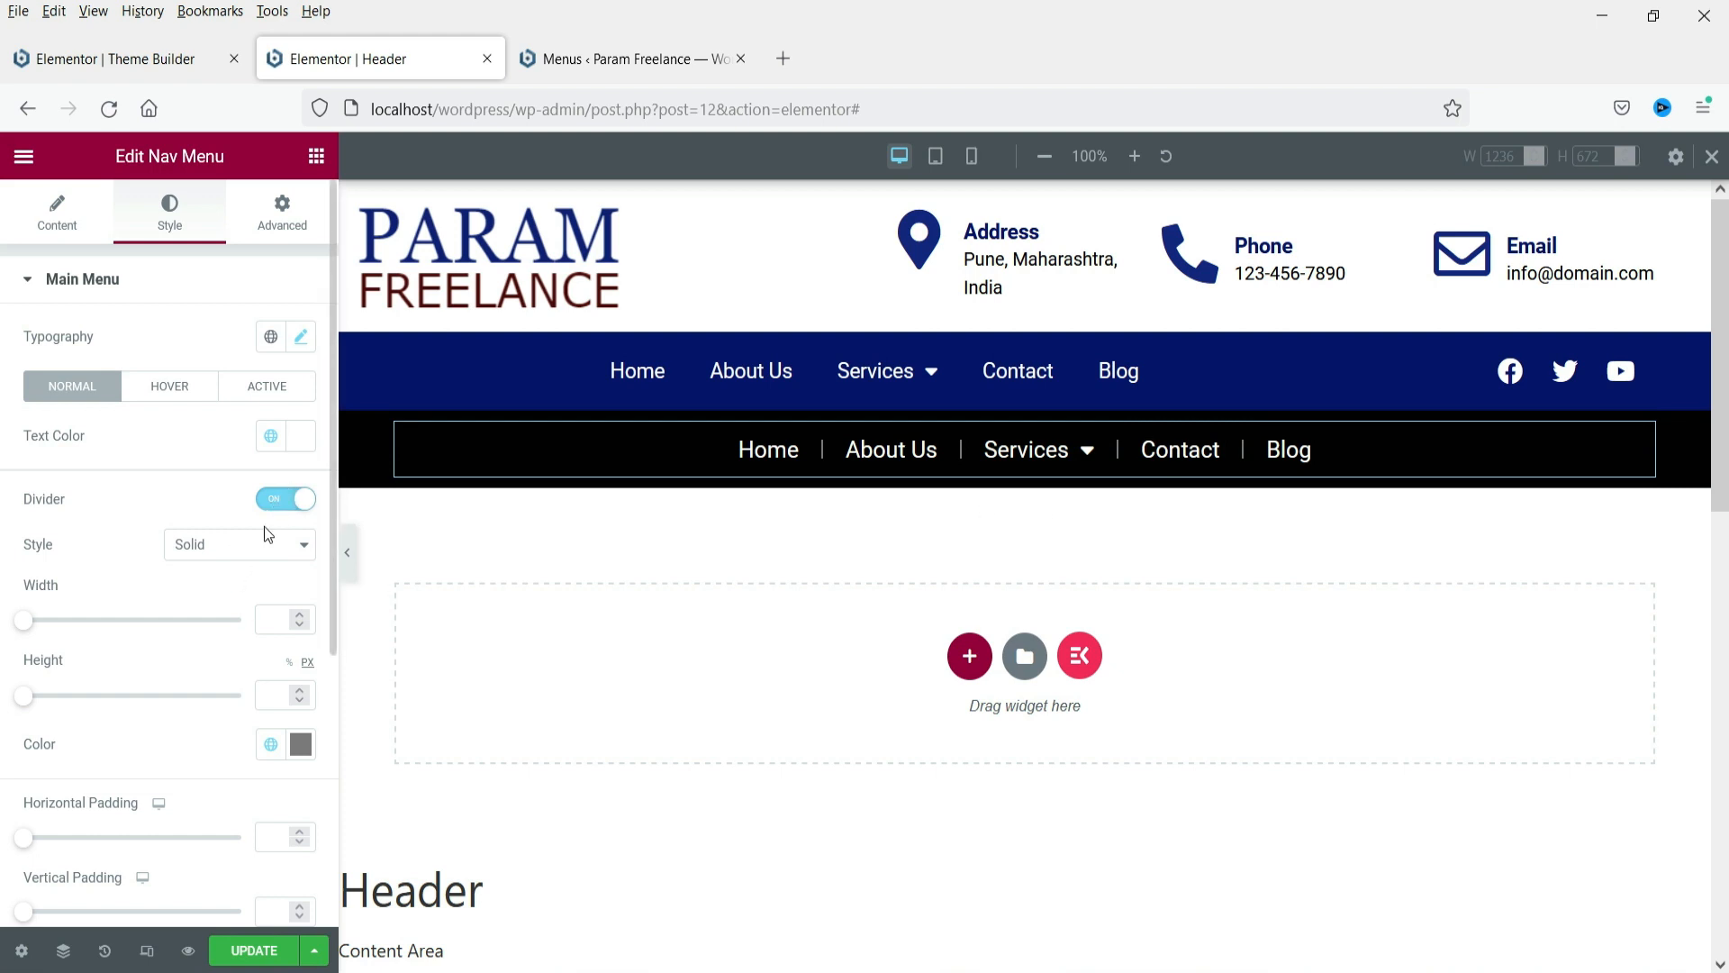
scroll(171, 524, down, 3)
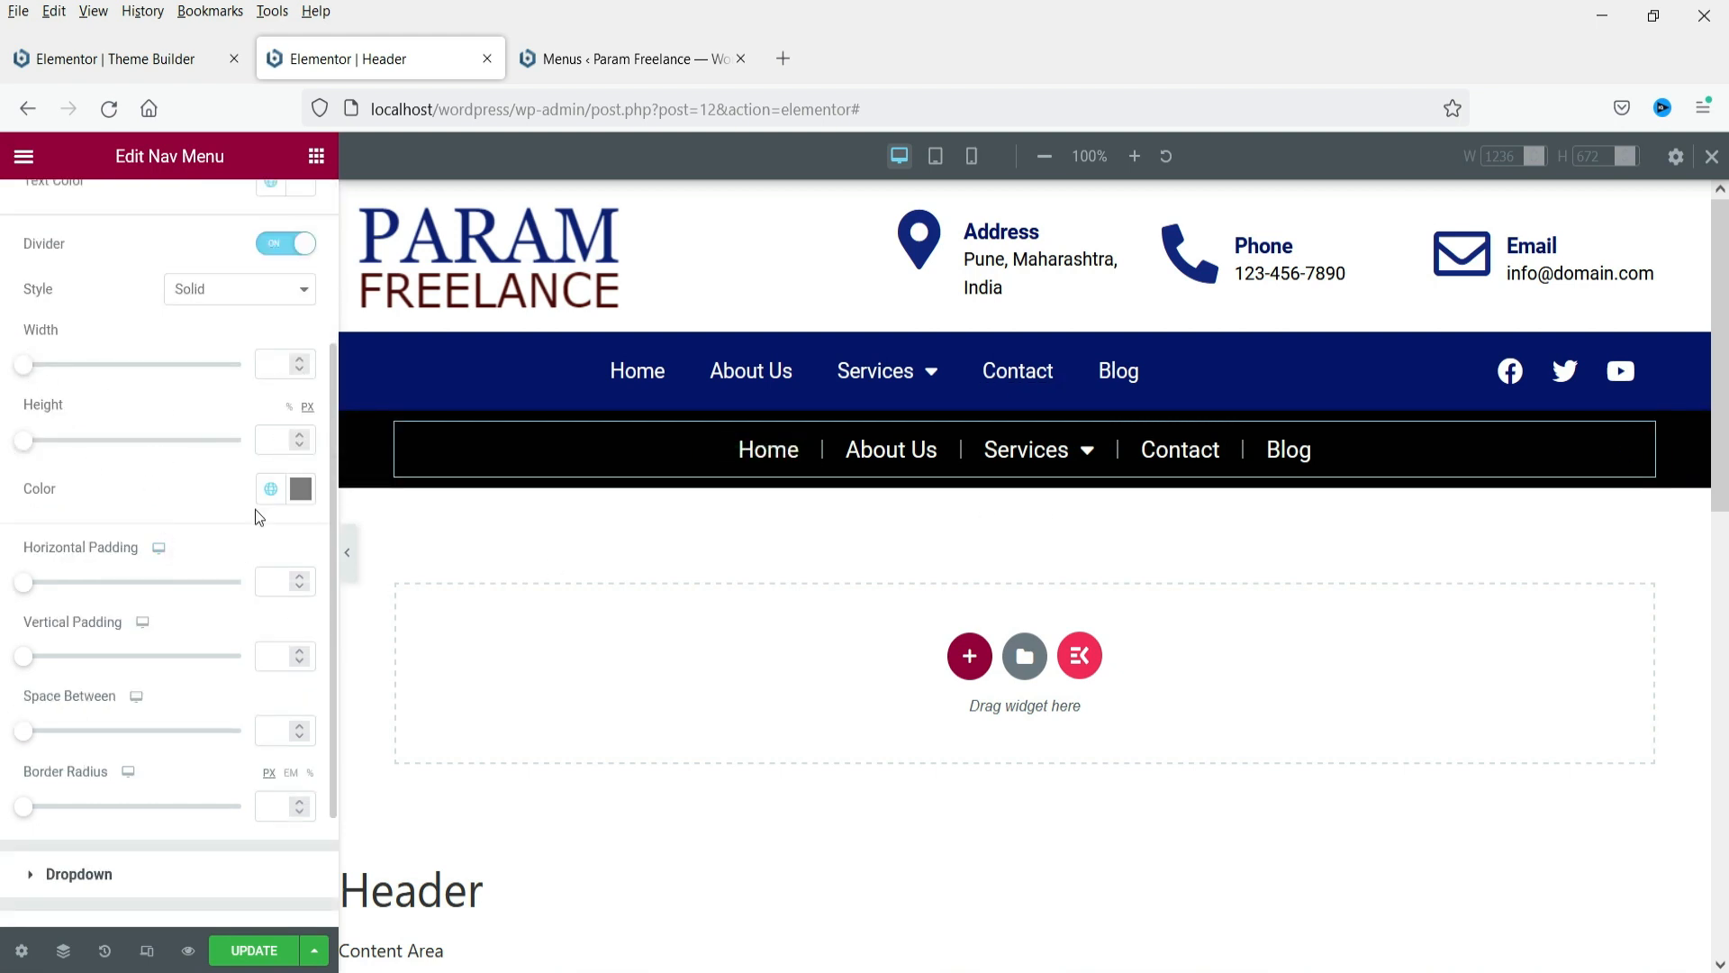
click(270, 489)
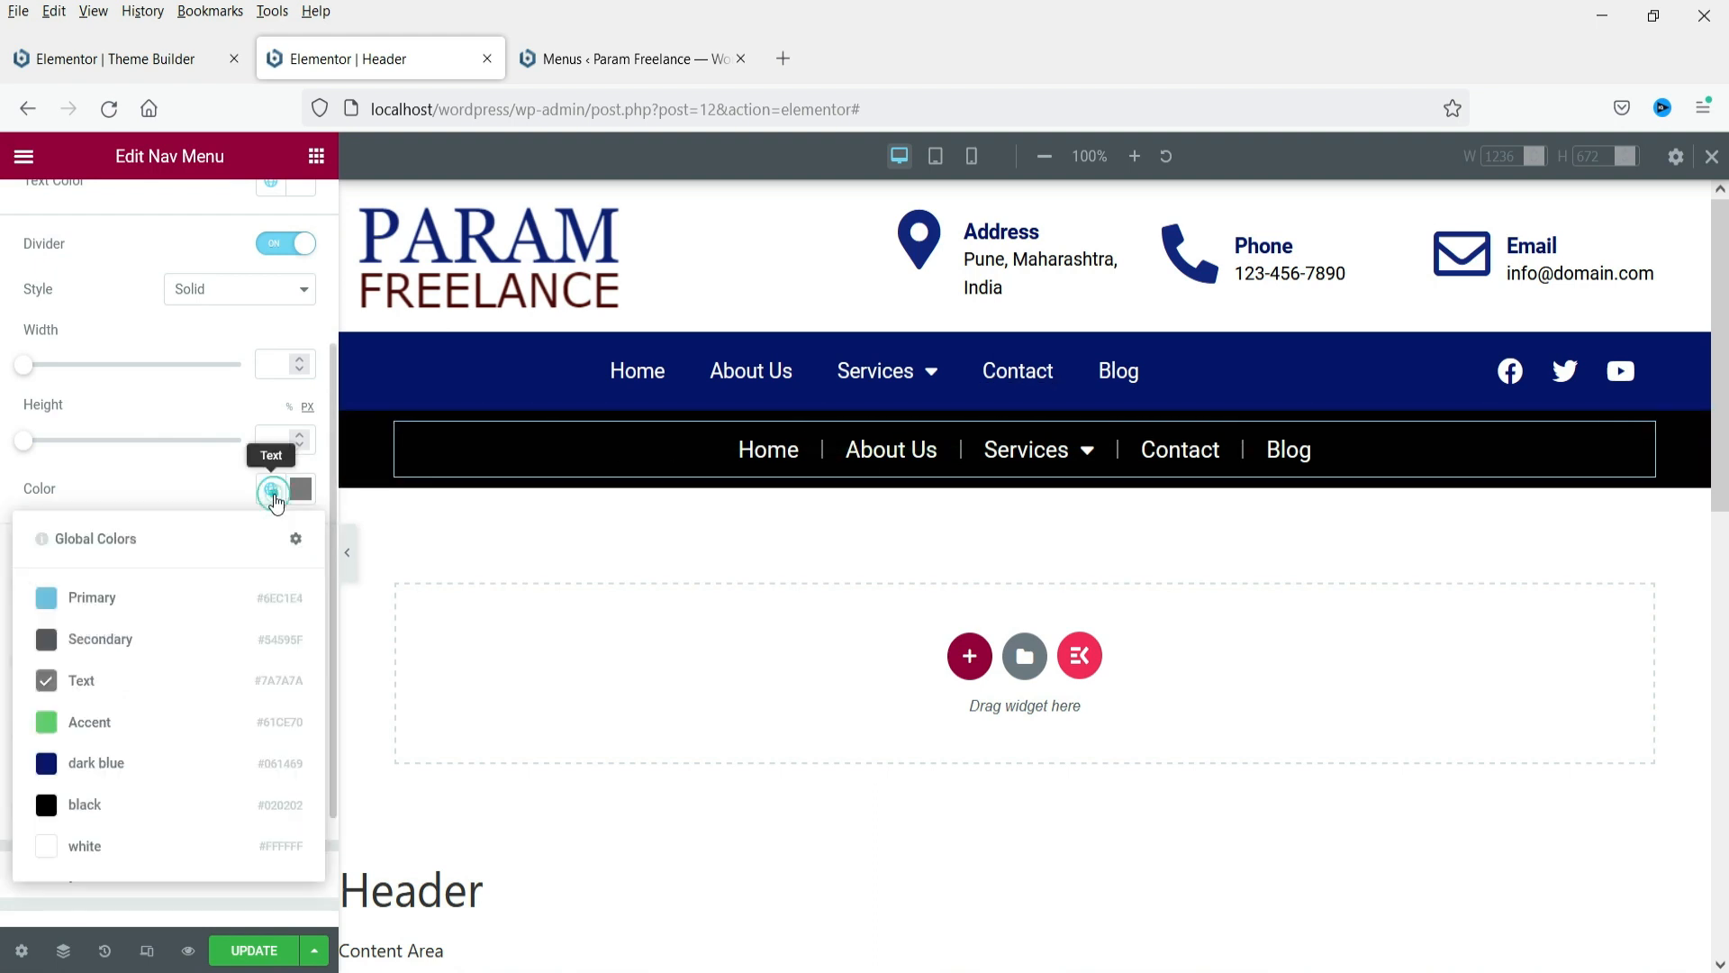
click(107, 723)
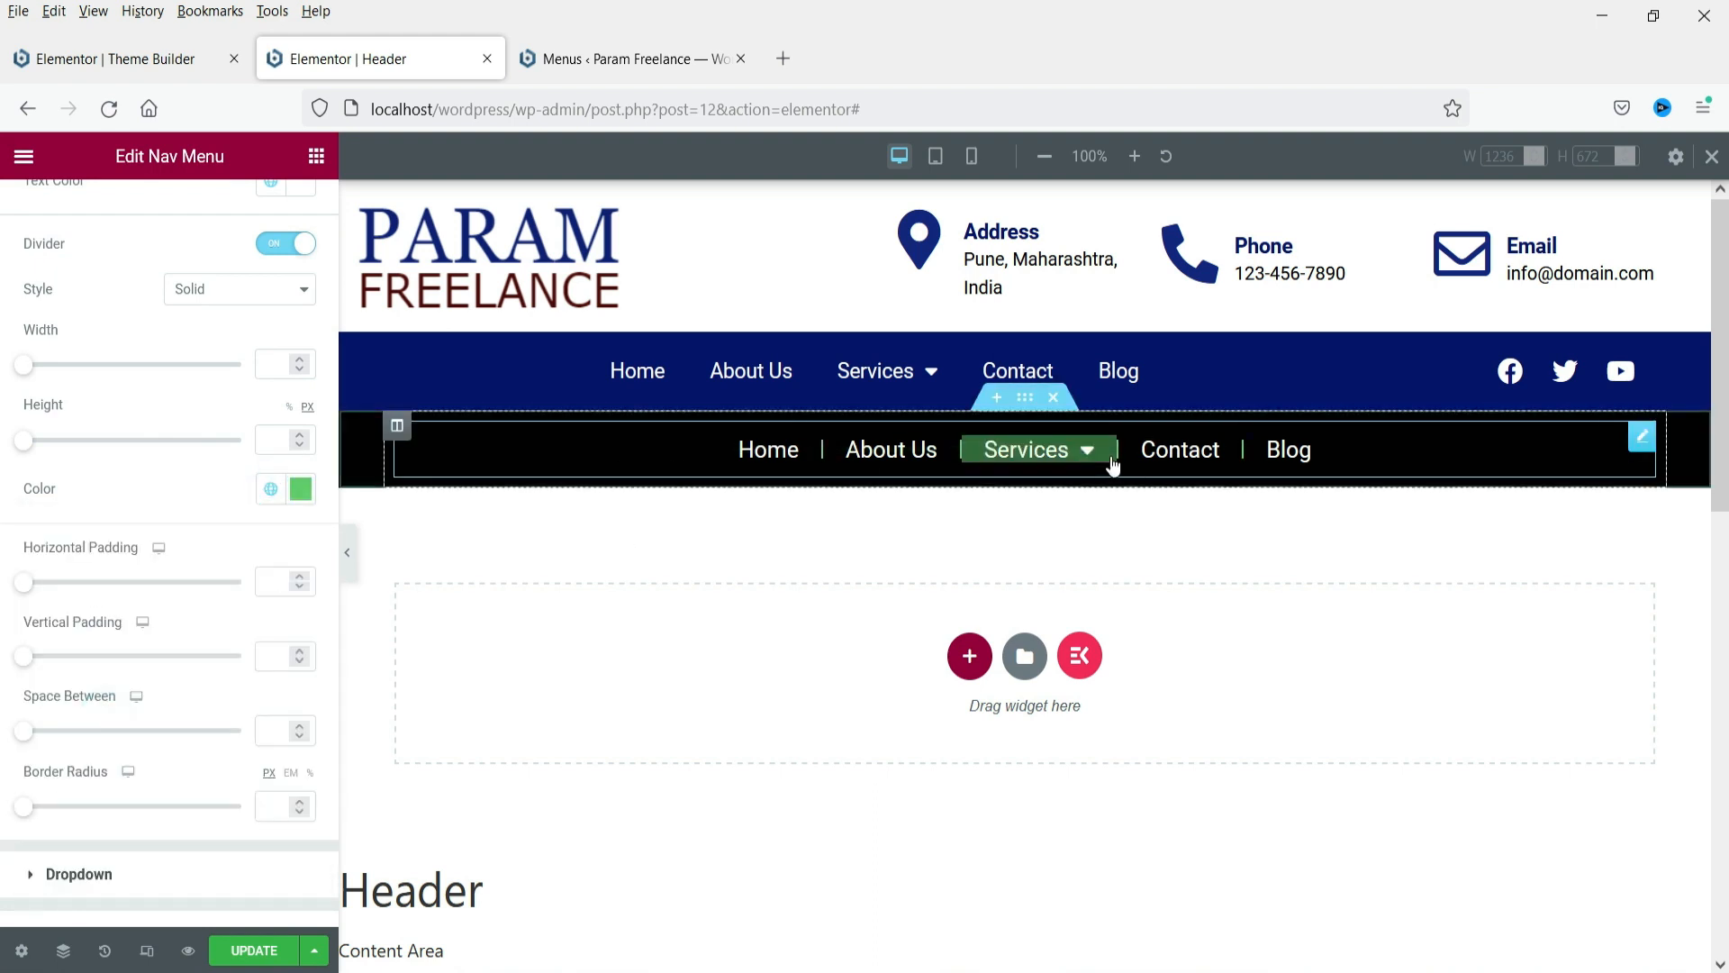
Set the lower menu items' horizontal padding to 30 and vertical padding to 20, leaving the space between items at its minimum
scroll(152, 590, down, 2)
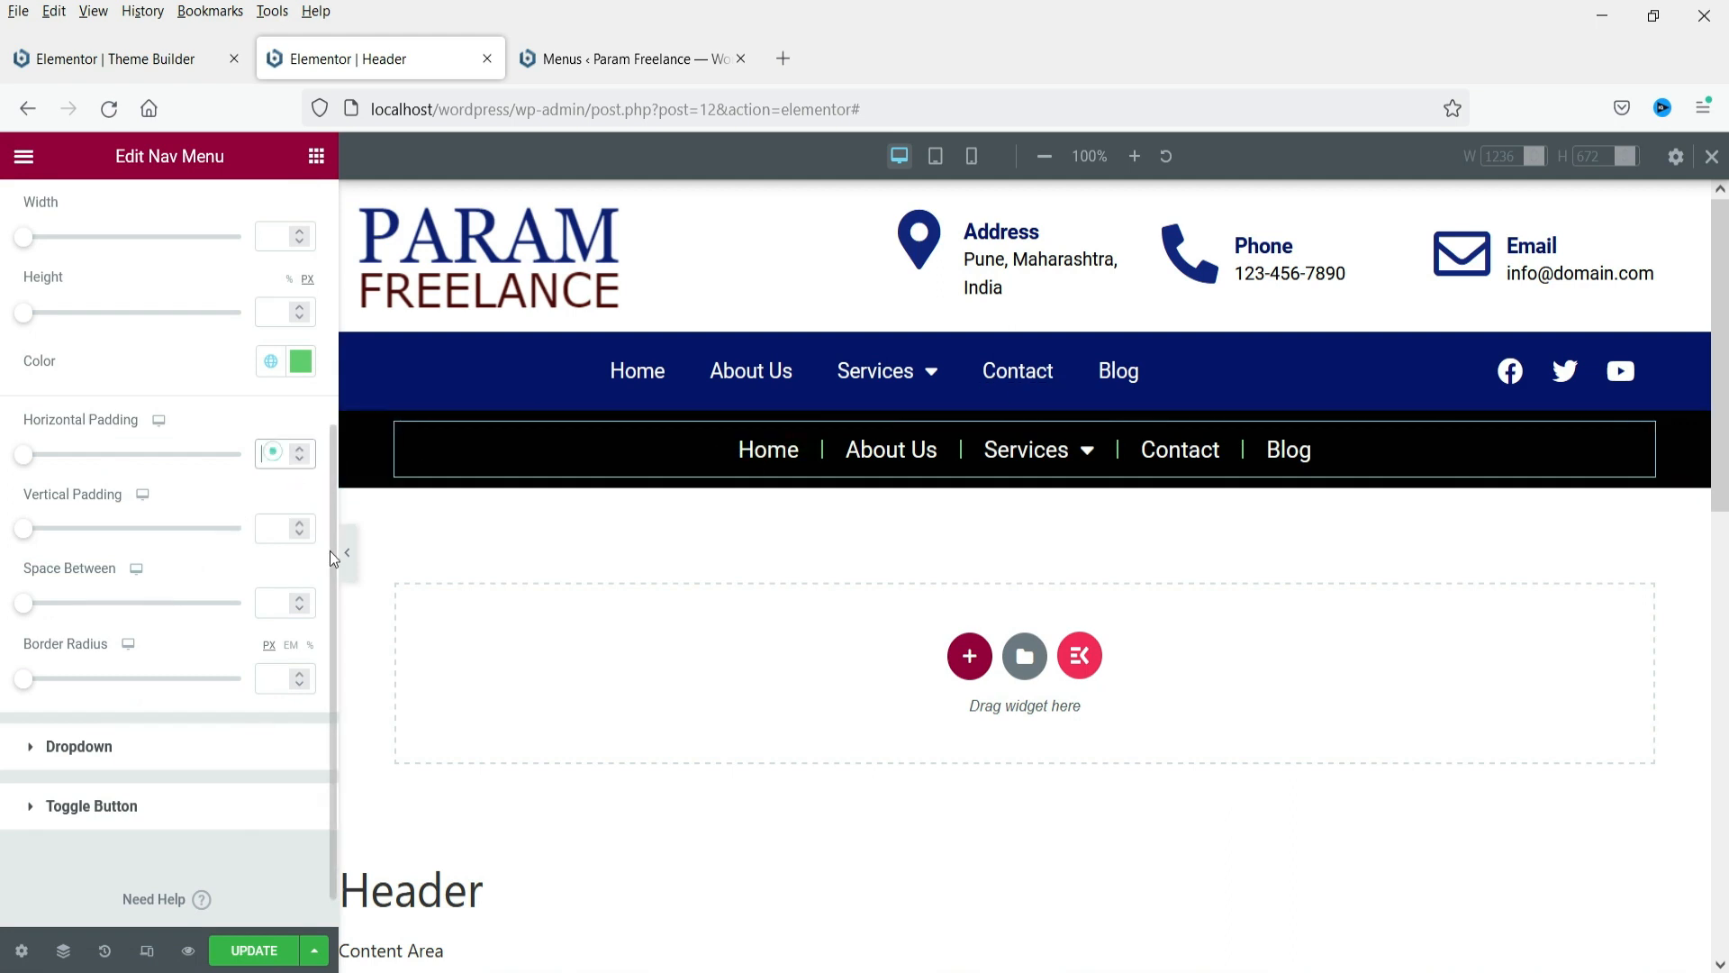
text(15)
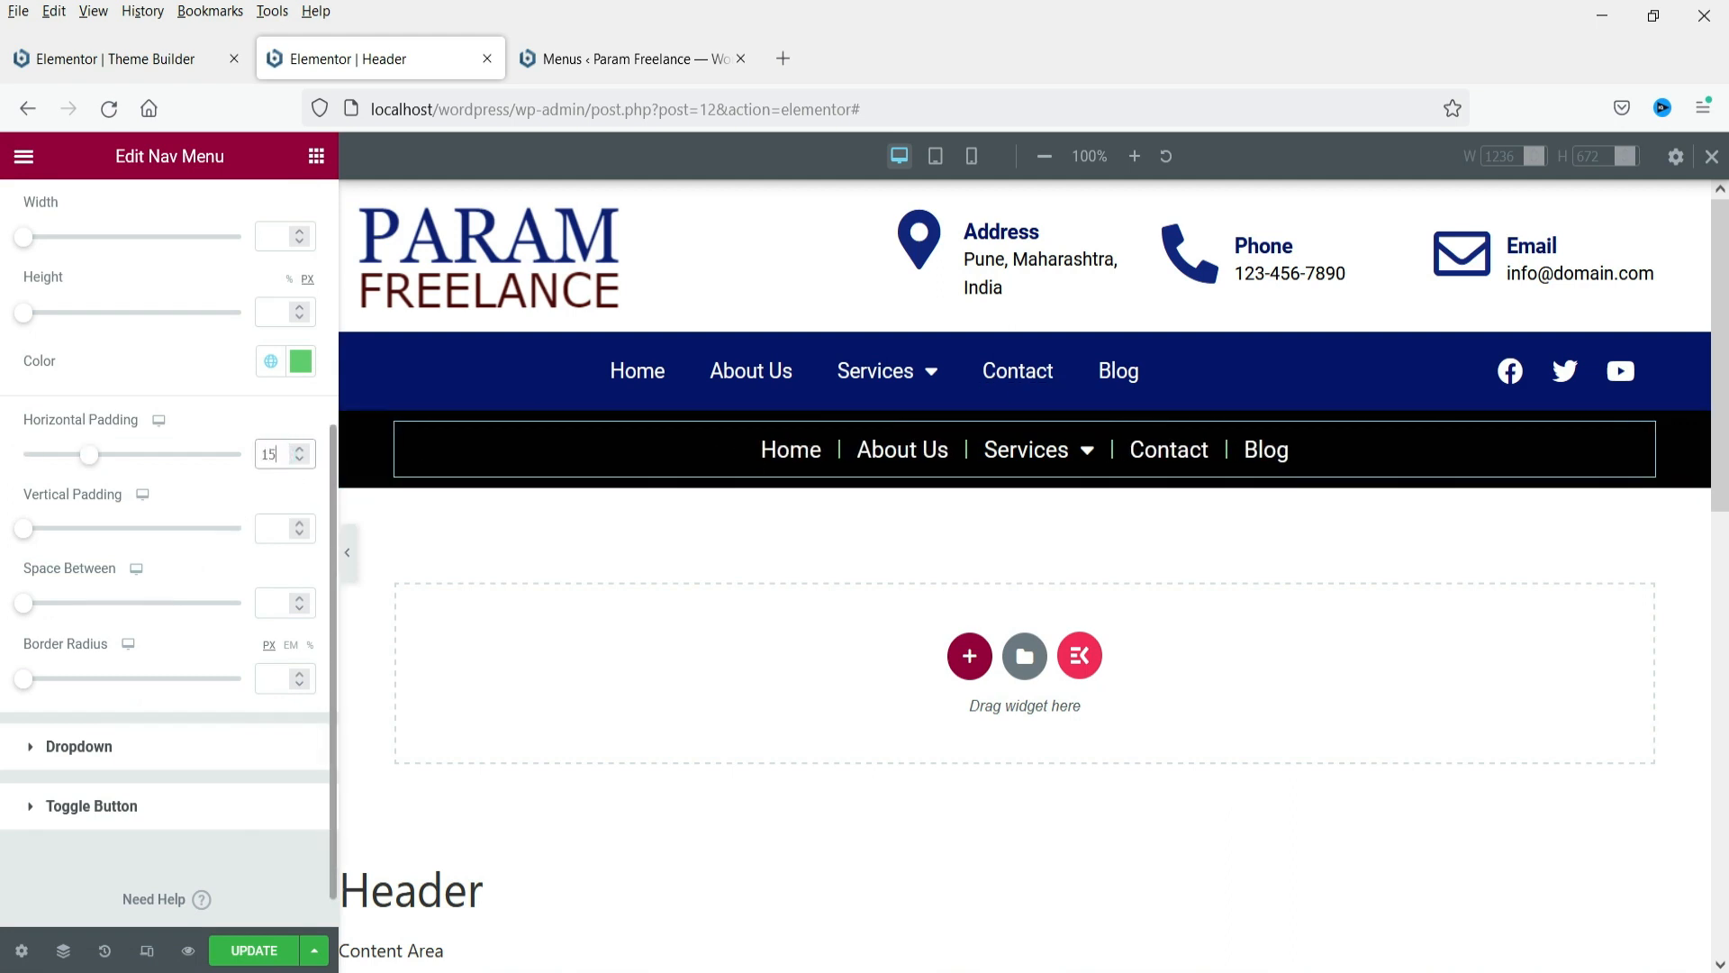
key(BackSpace)
key(BackSpace)
text(30)
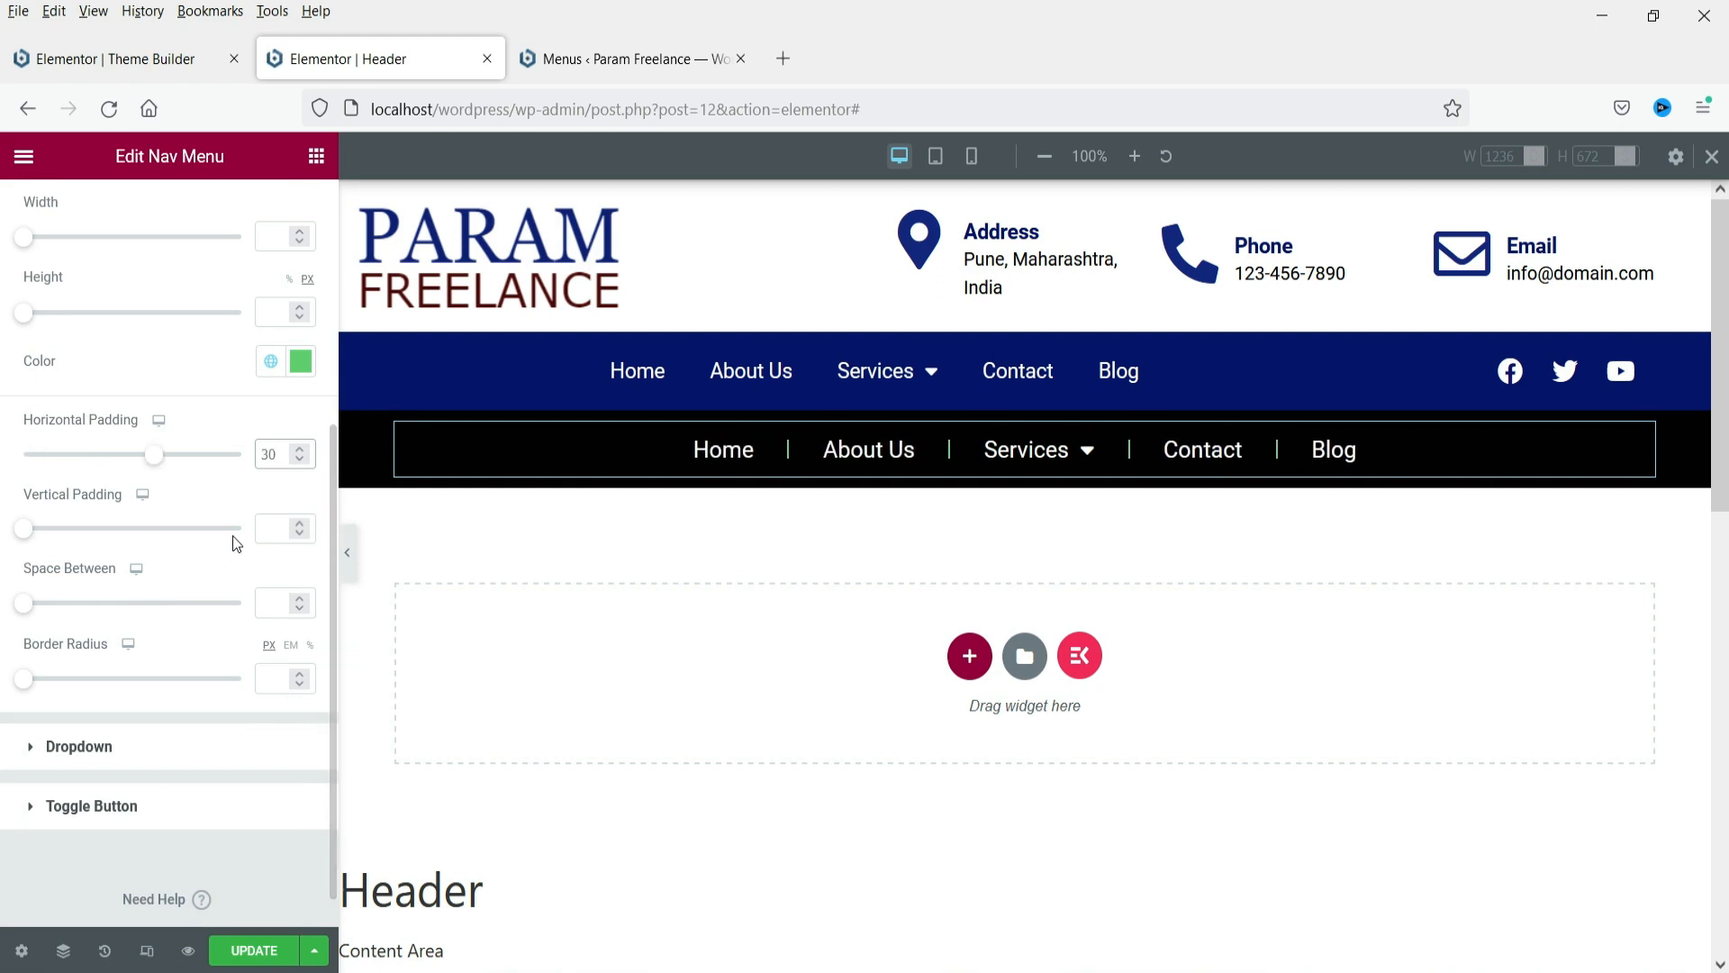
click(275, 520)
text(30)
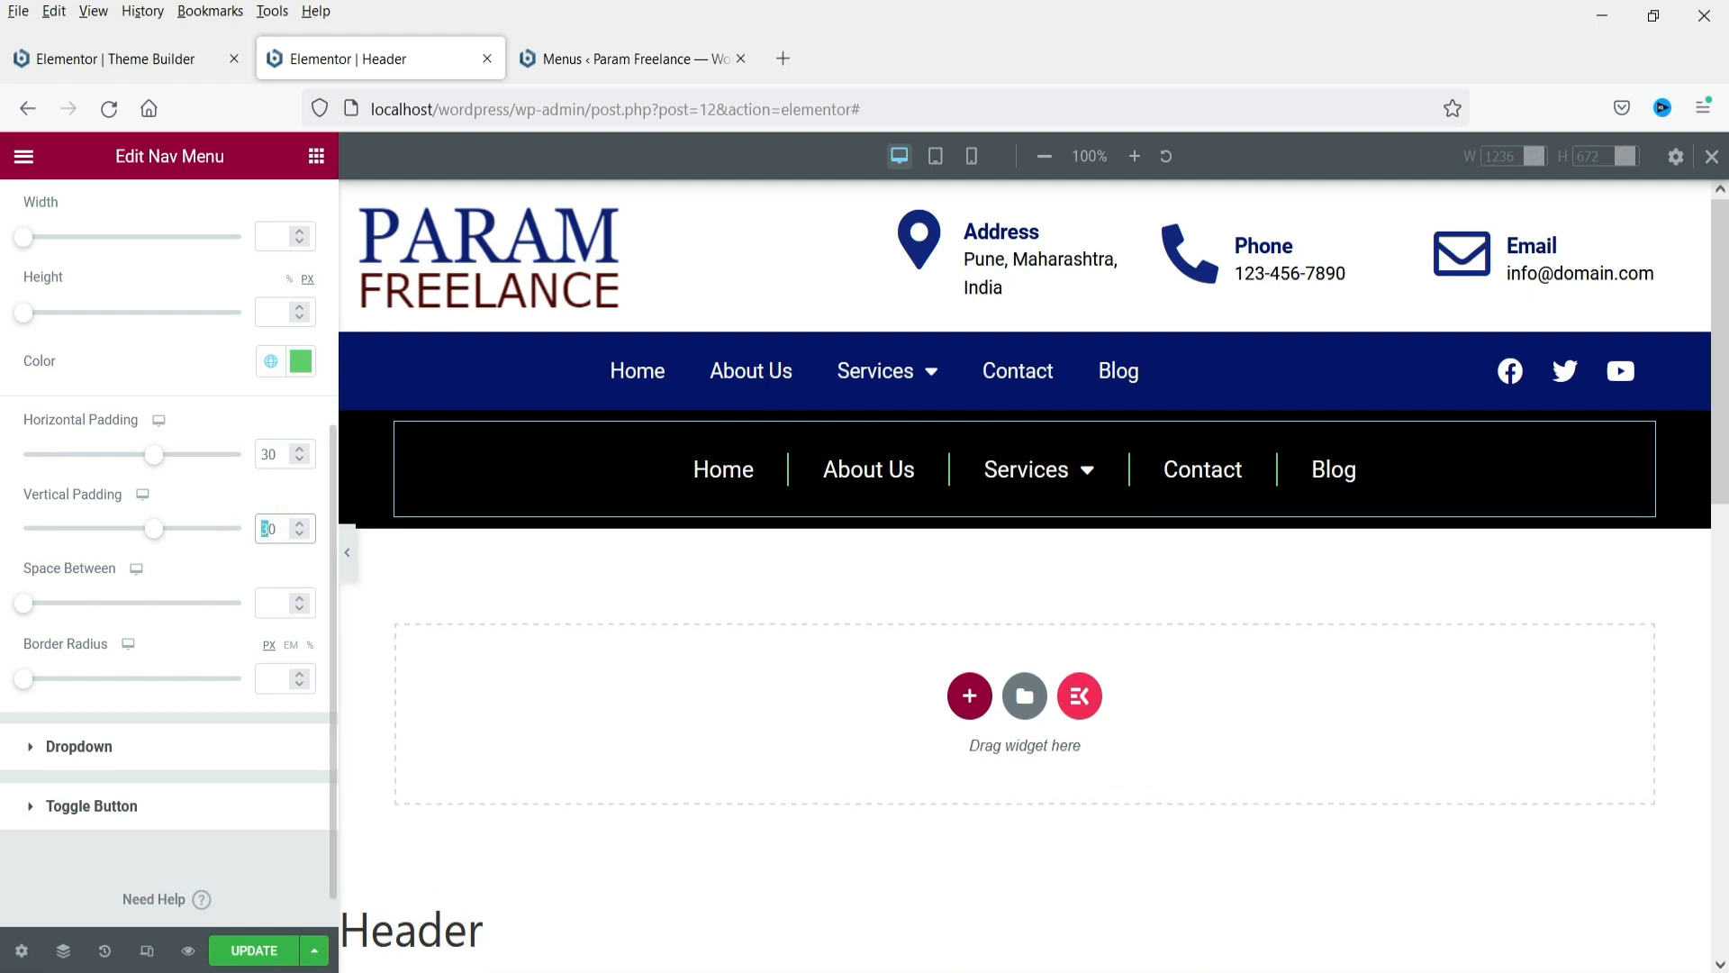
text(2)
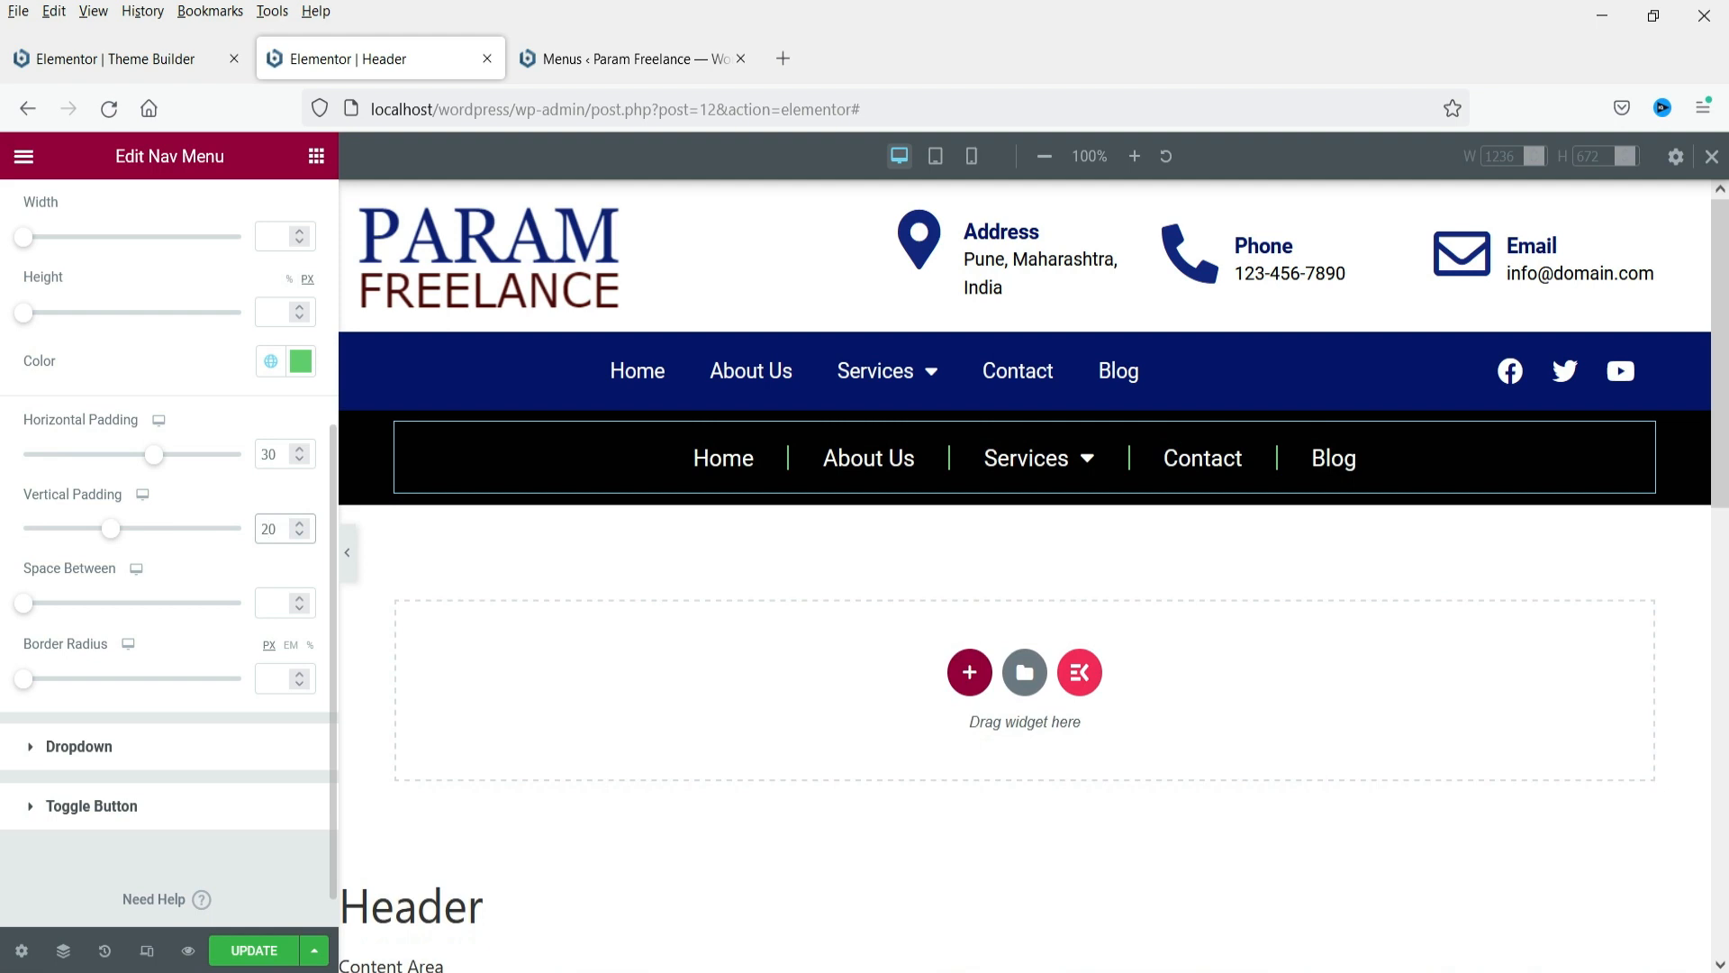
drag(46, 612, 255, 608)
click(32, 609)
In the mobile view, set the lower menu's normal dropdown text color to global white and test its hamburger toggle
click(79, 746)
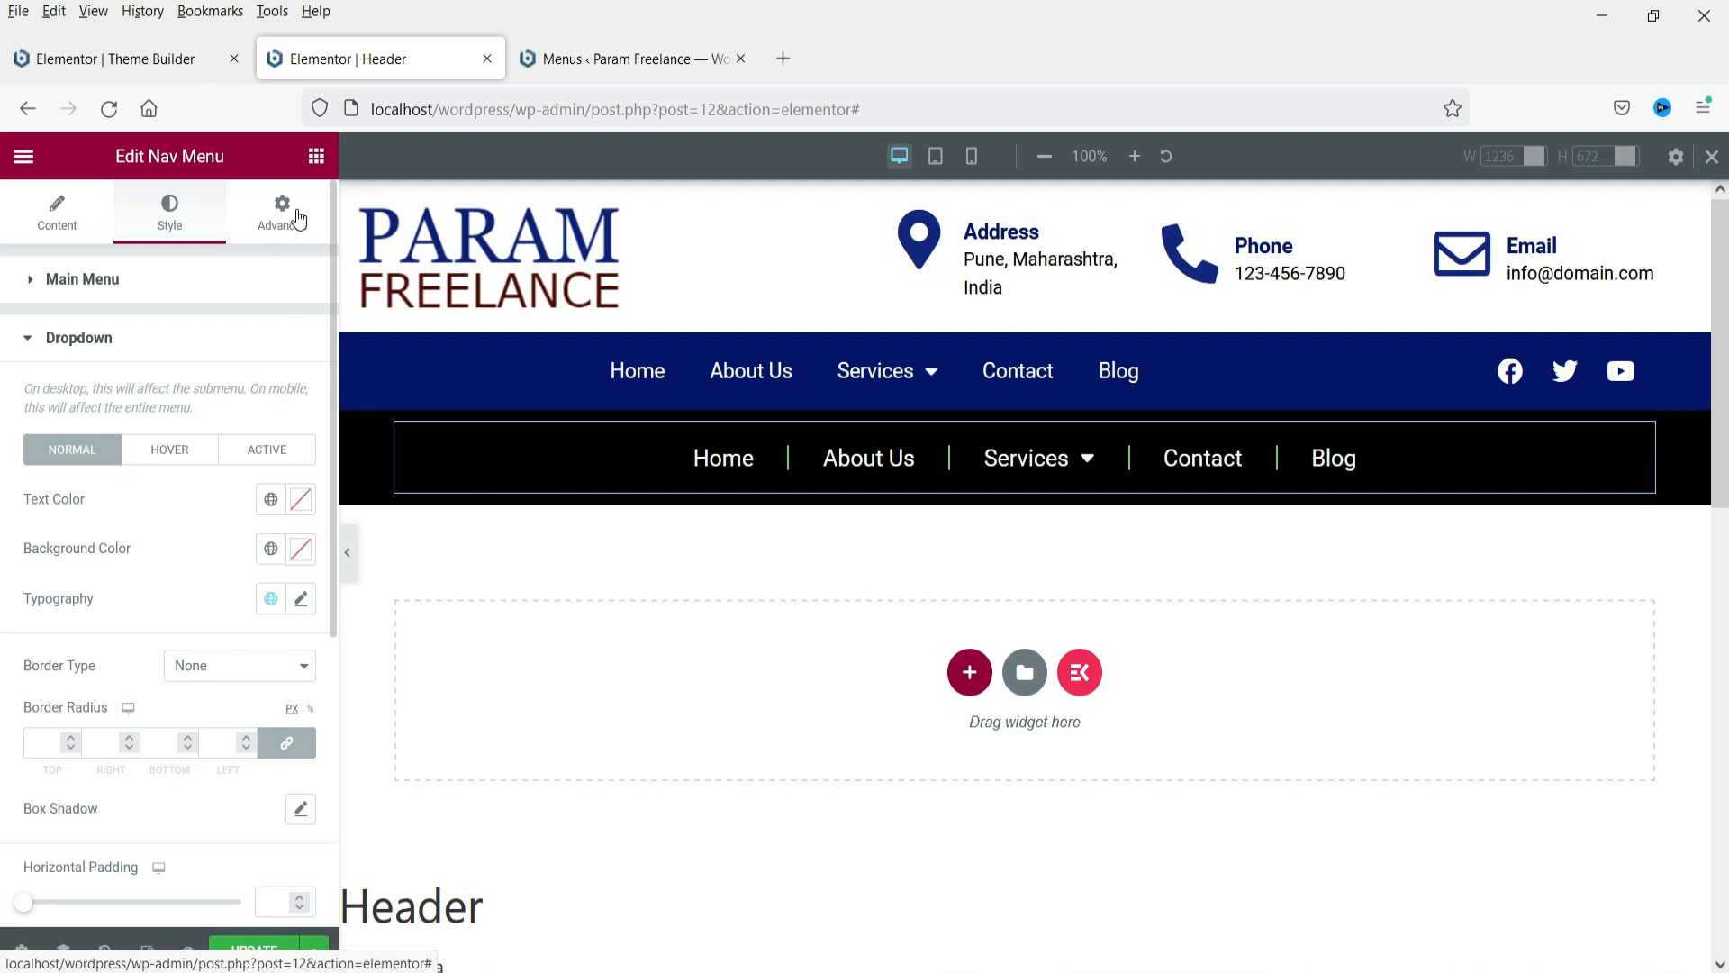
click(972, 156)
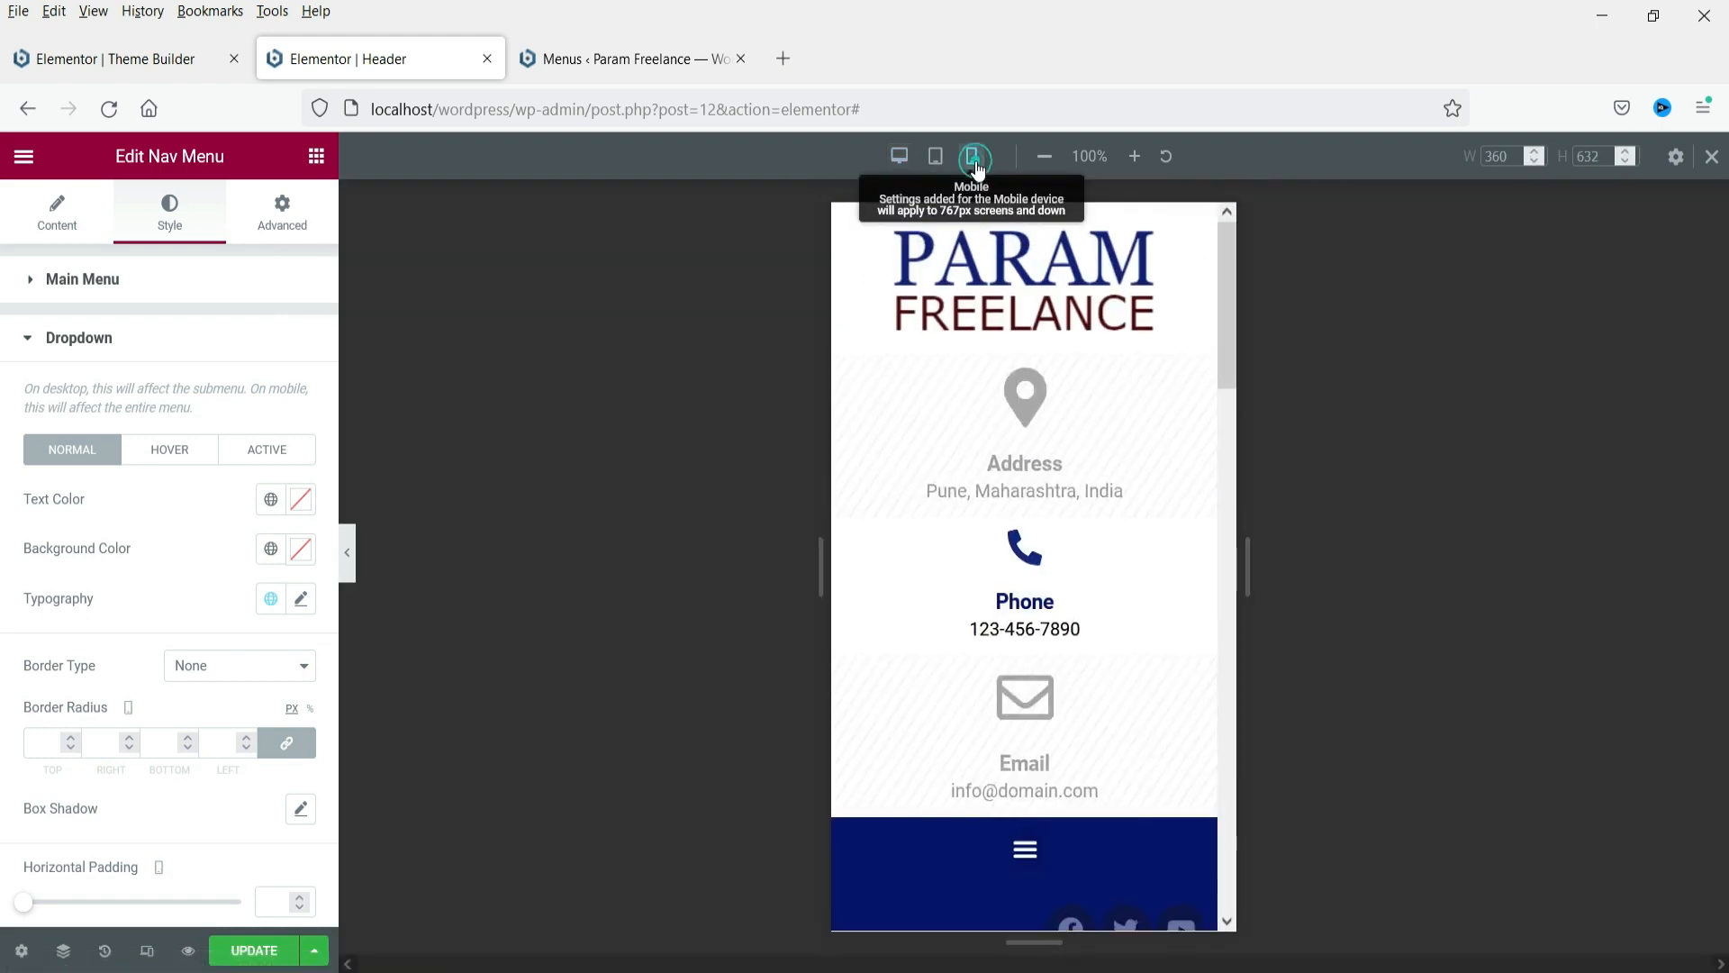
scroll(1062, 515, down, 4)
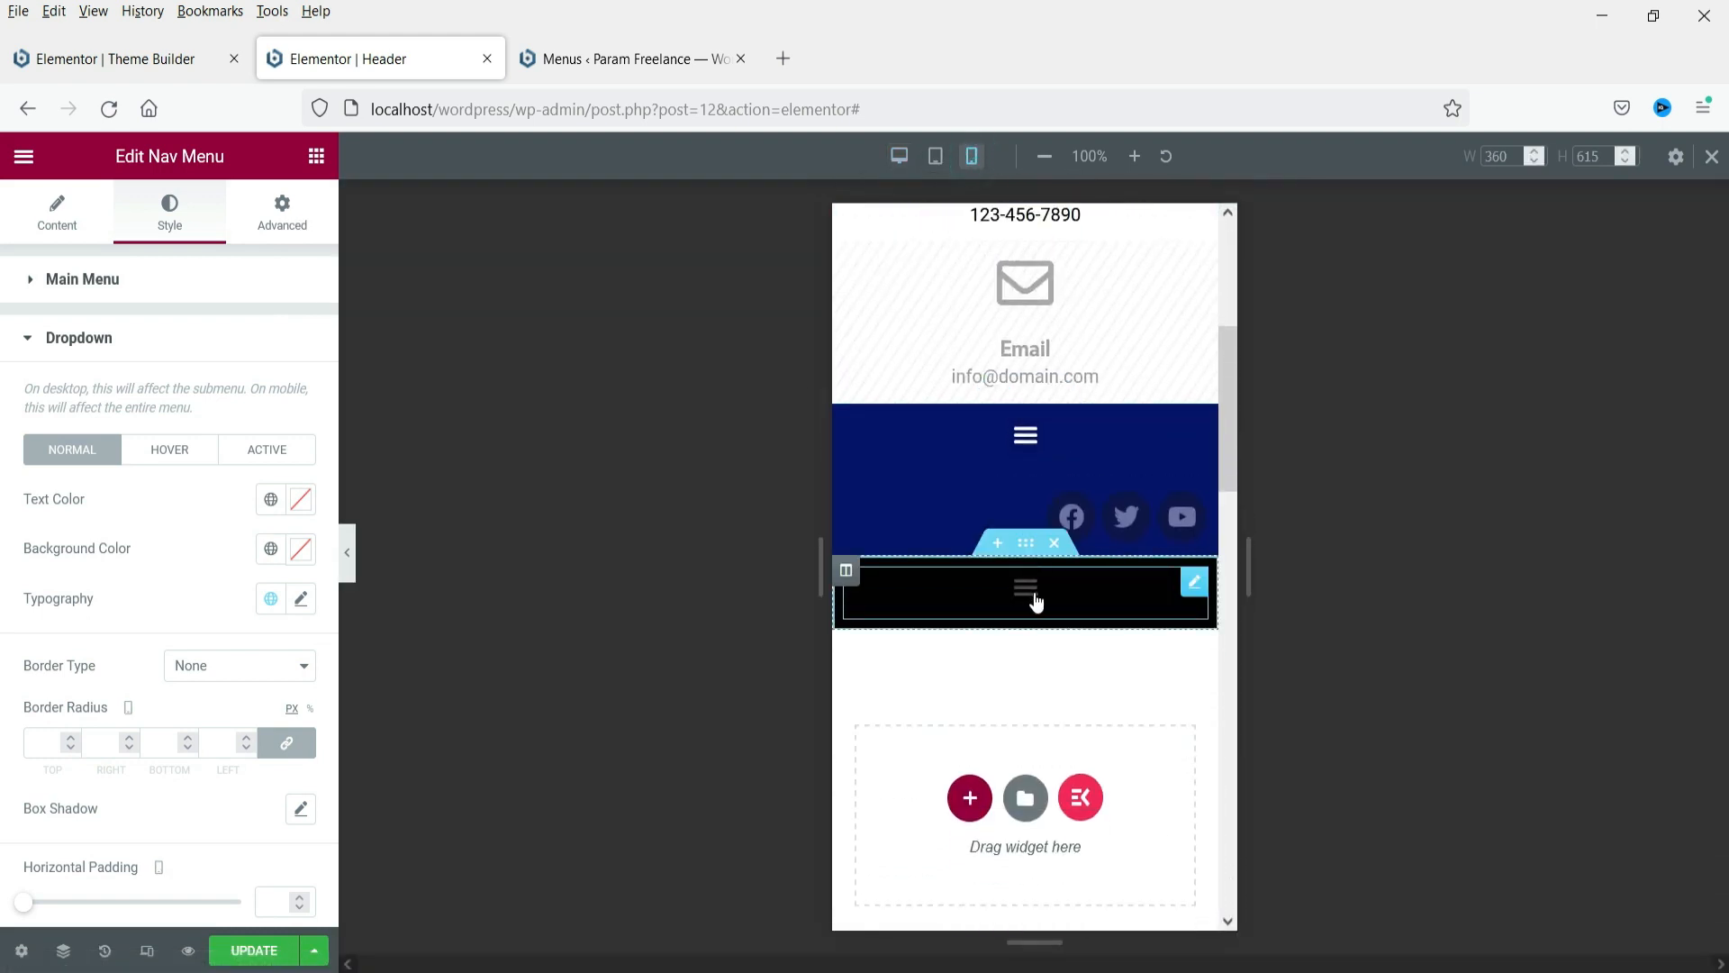
click(1033, 602)
click(1028, 588)
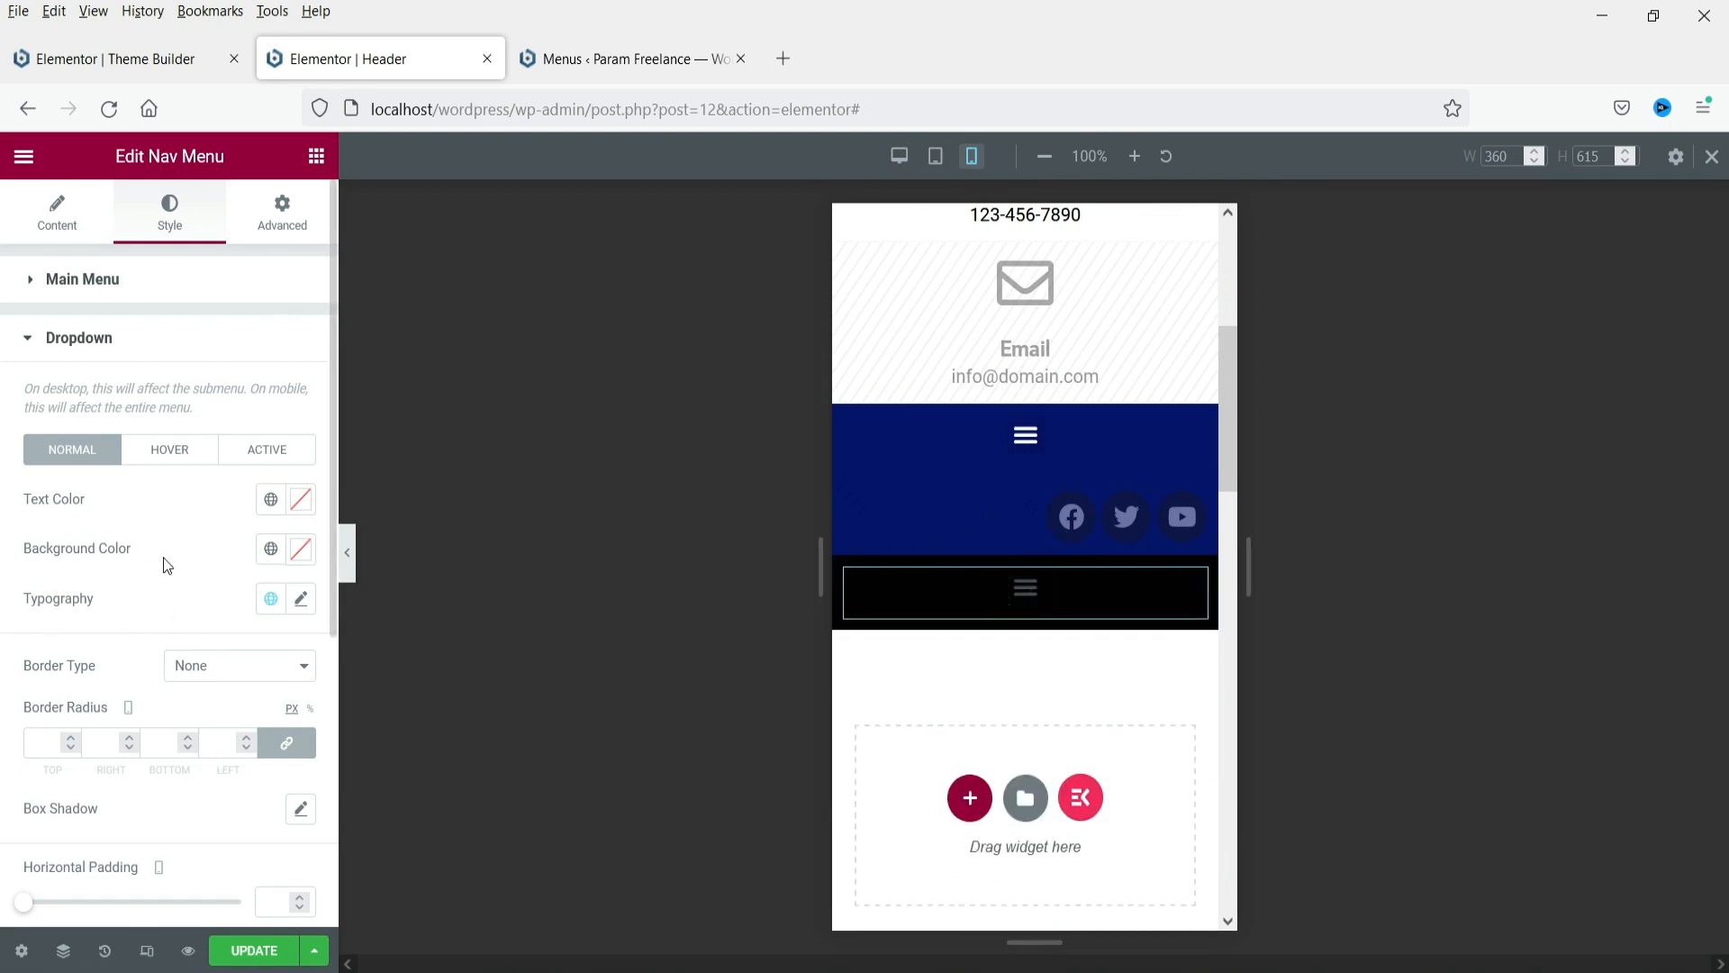
click(270, 501)
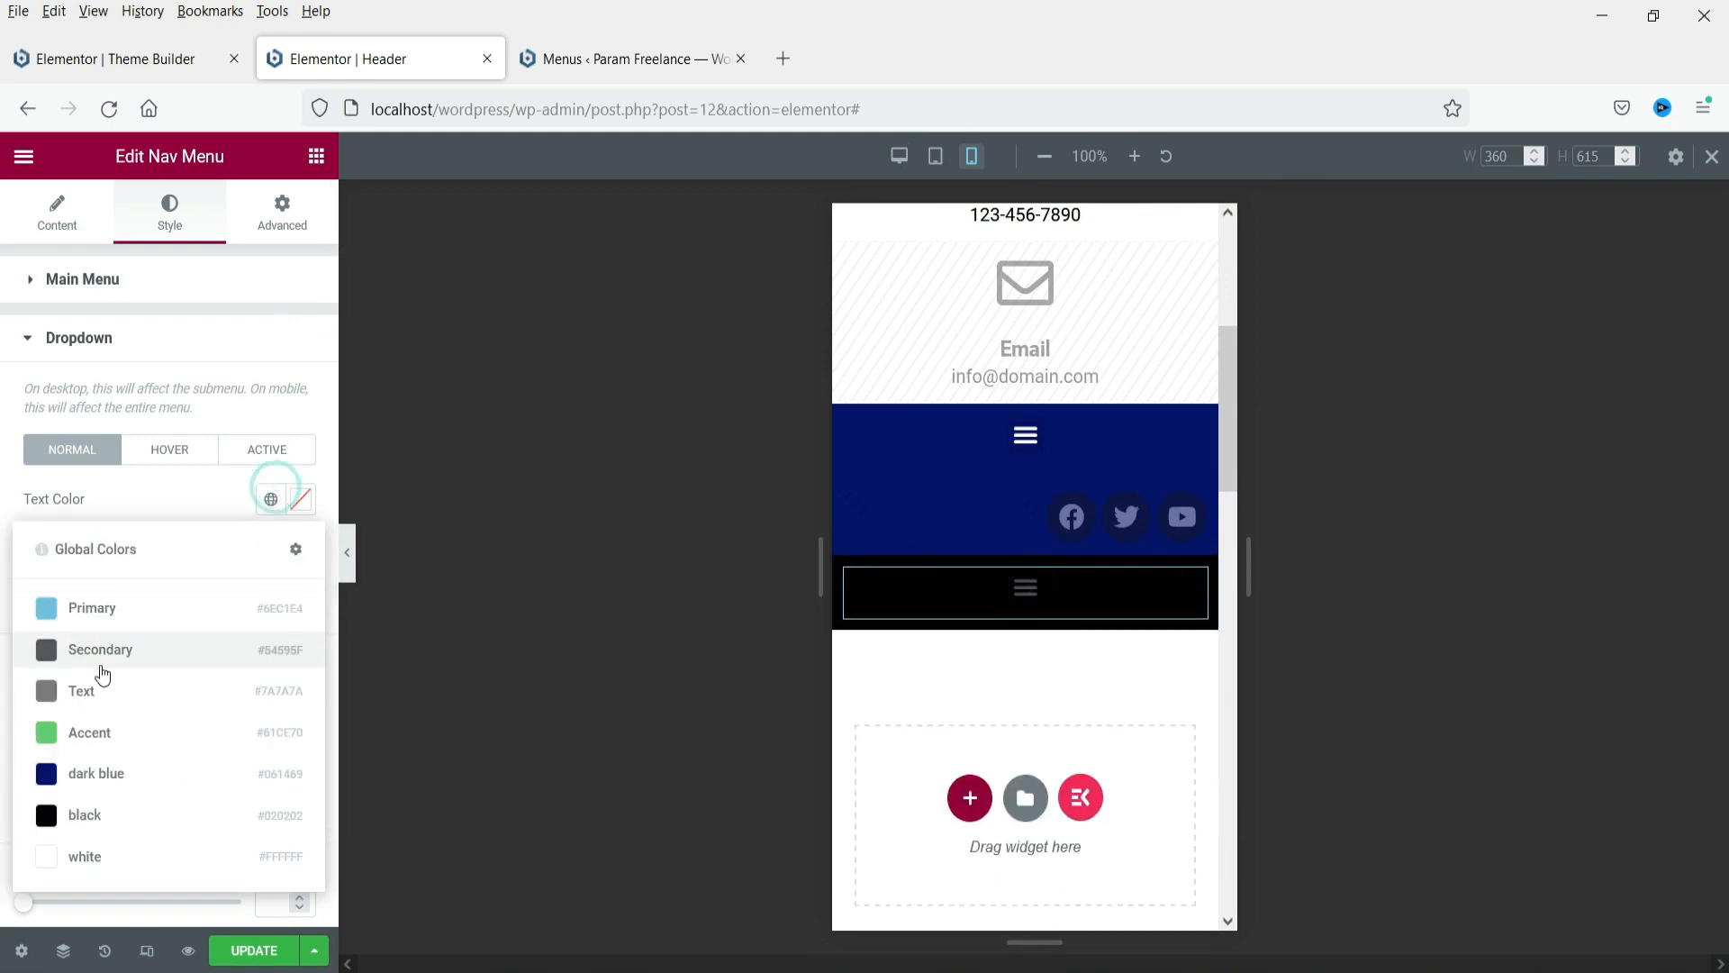
click(86, 858)
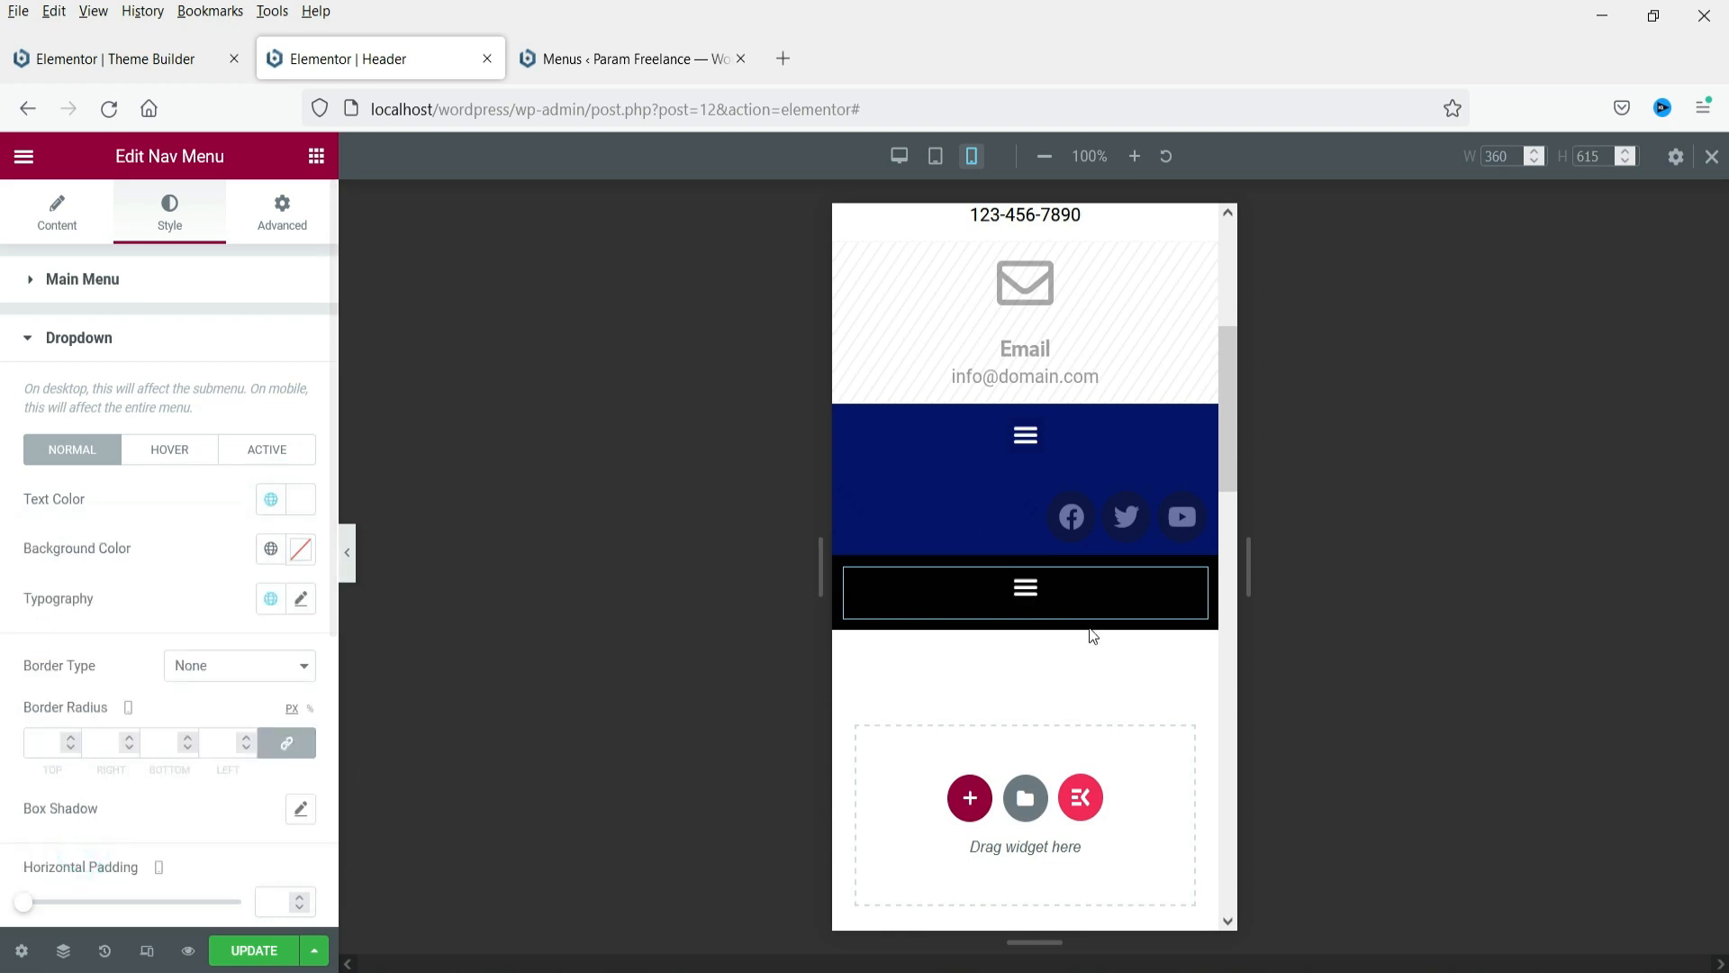
click(1031, 594)
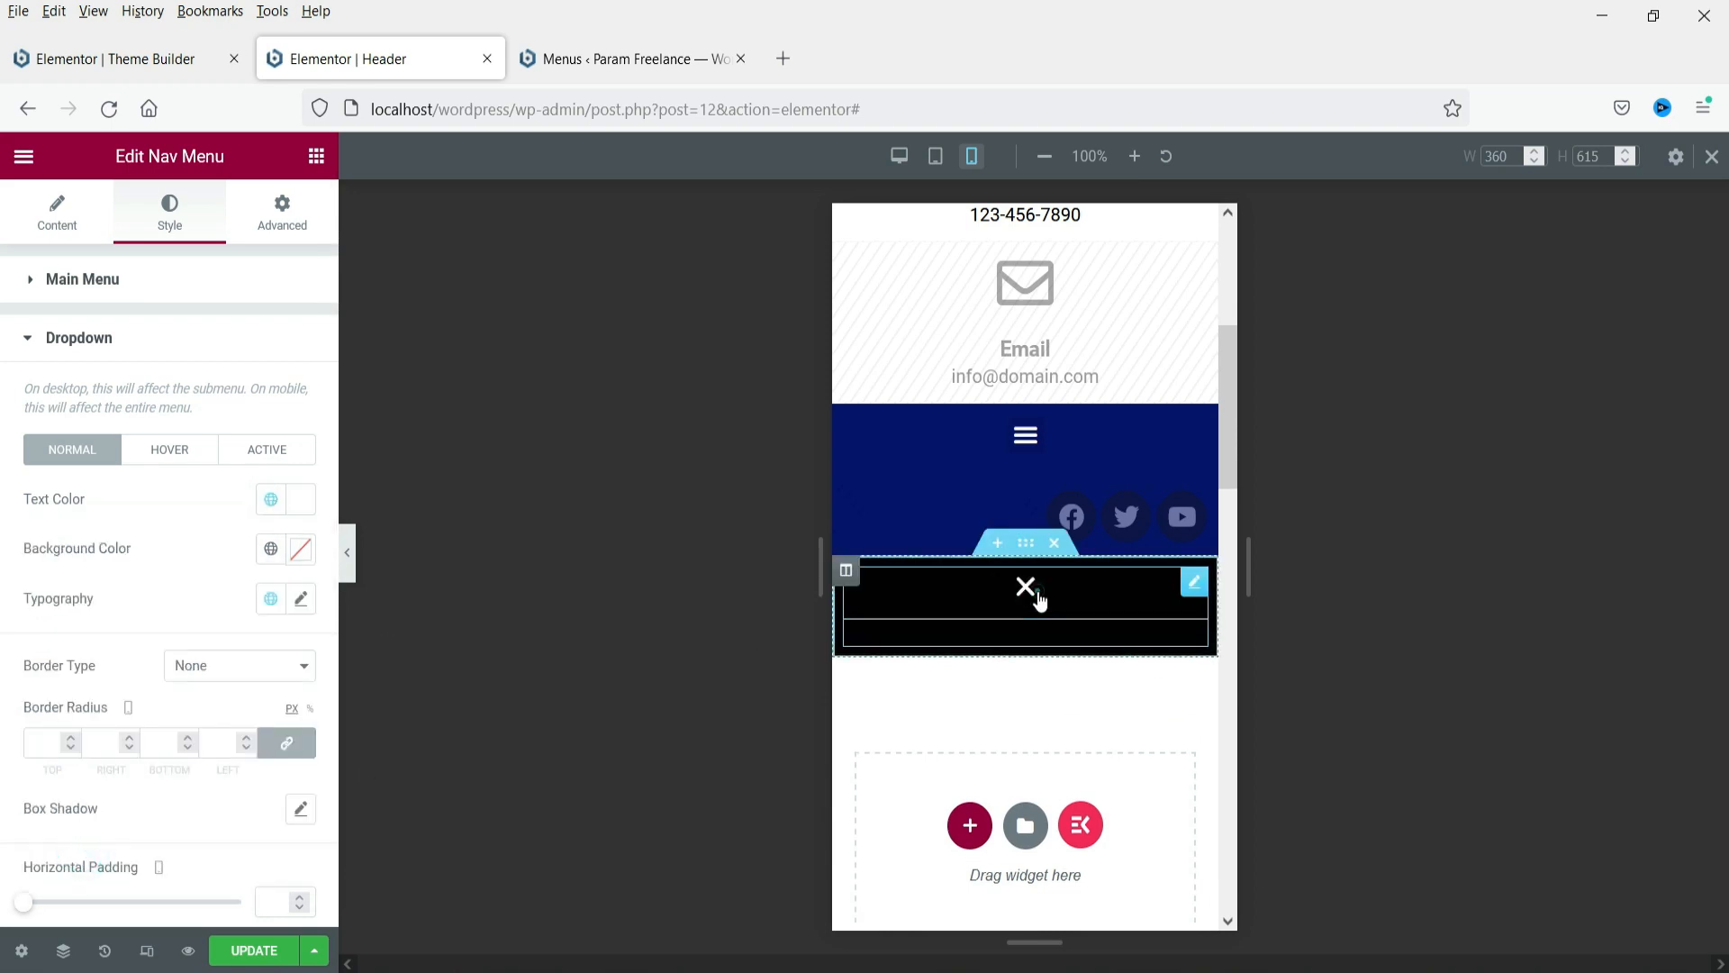
click(1038, 597)
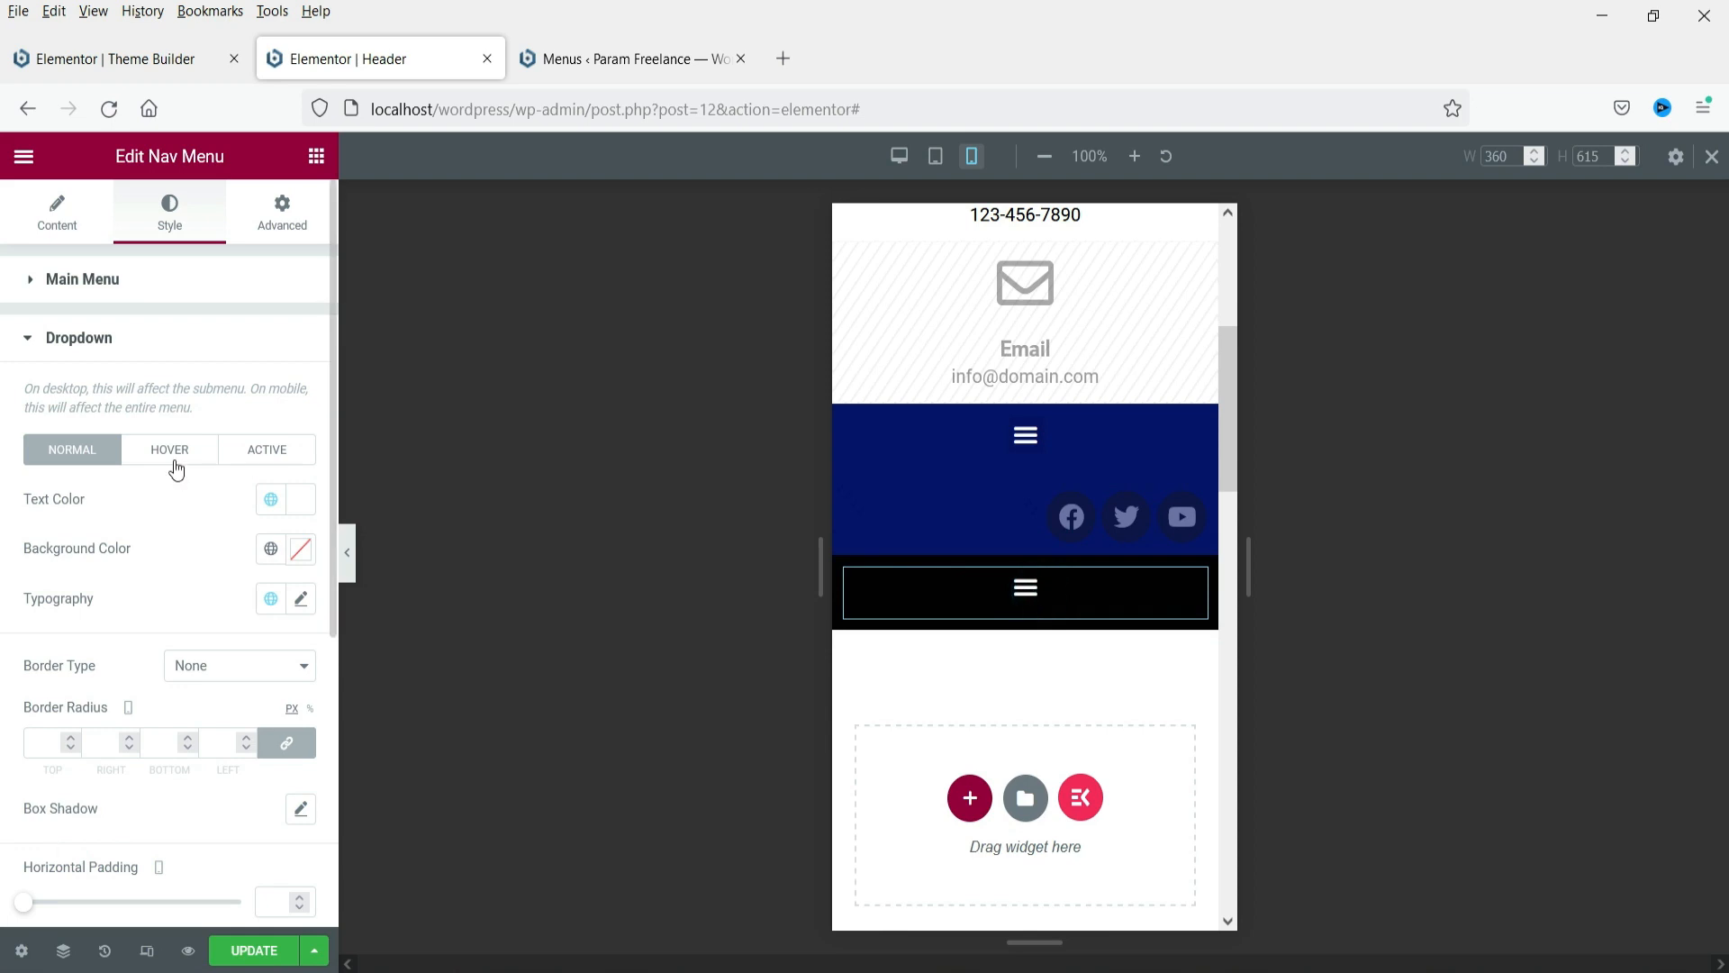
Set the lower menu's dropdown background to the global color black and check the expanded menu
click(270, 549)
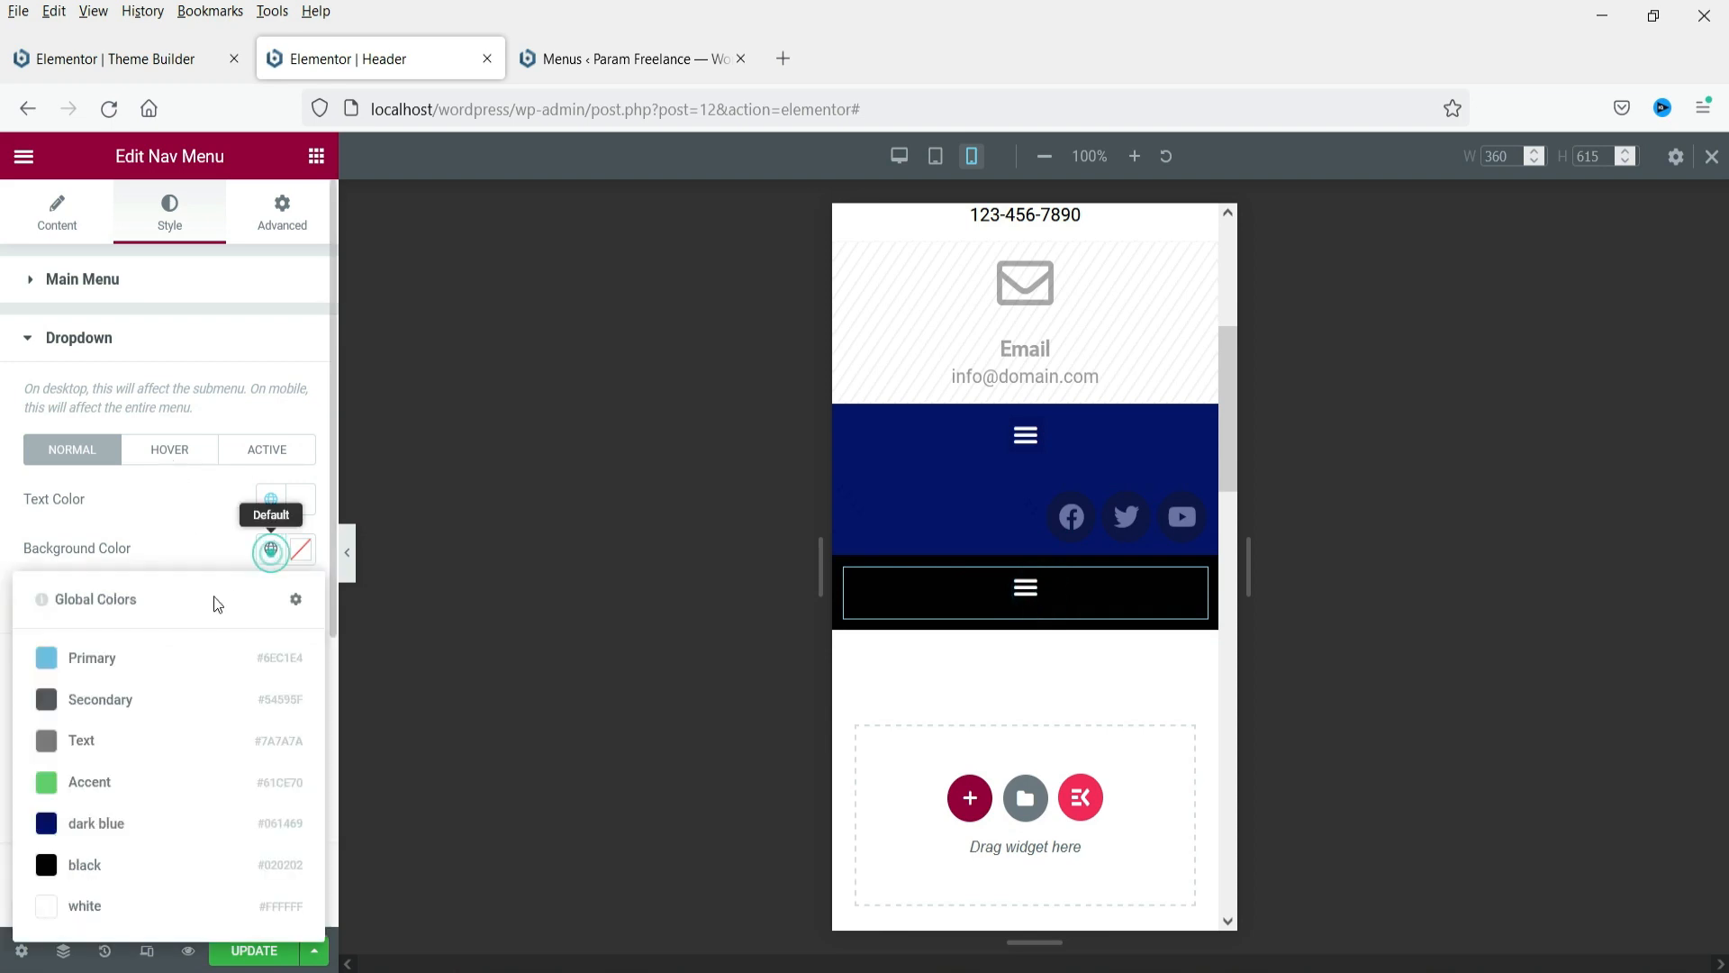
click(86, 865)
click(1028, 595)
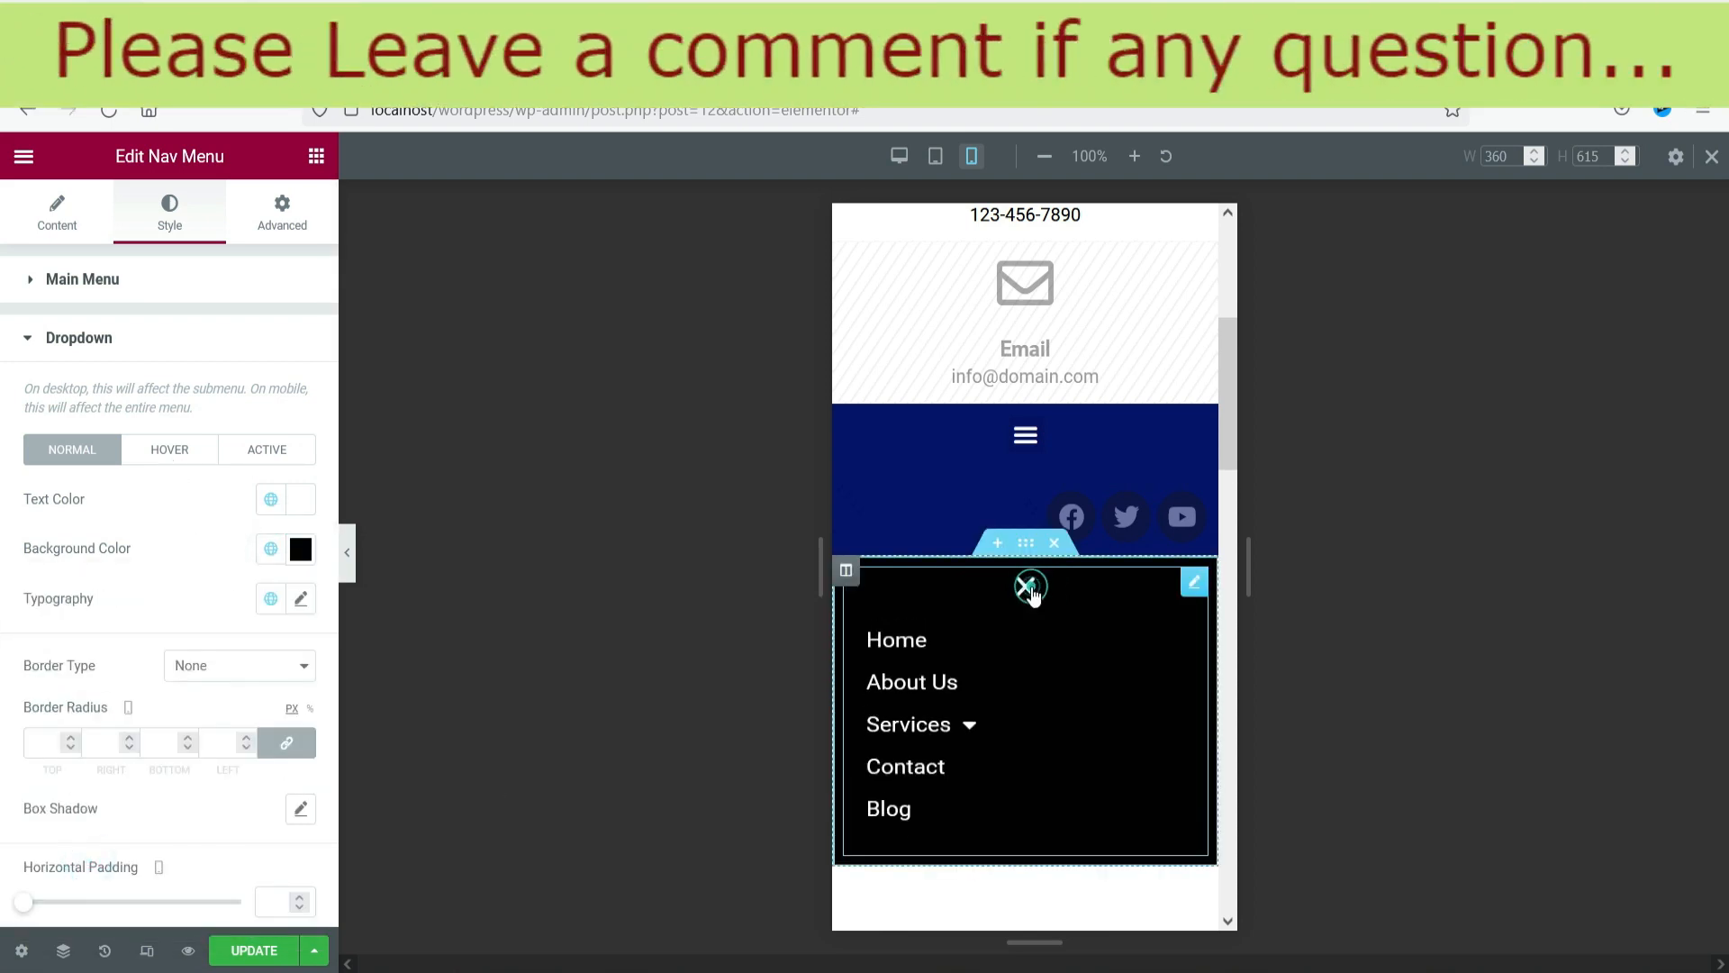
click(1027, 587)
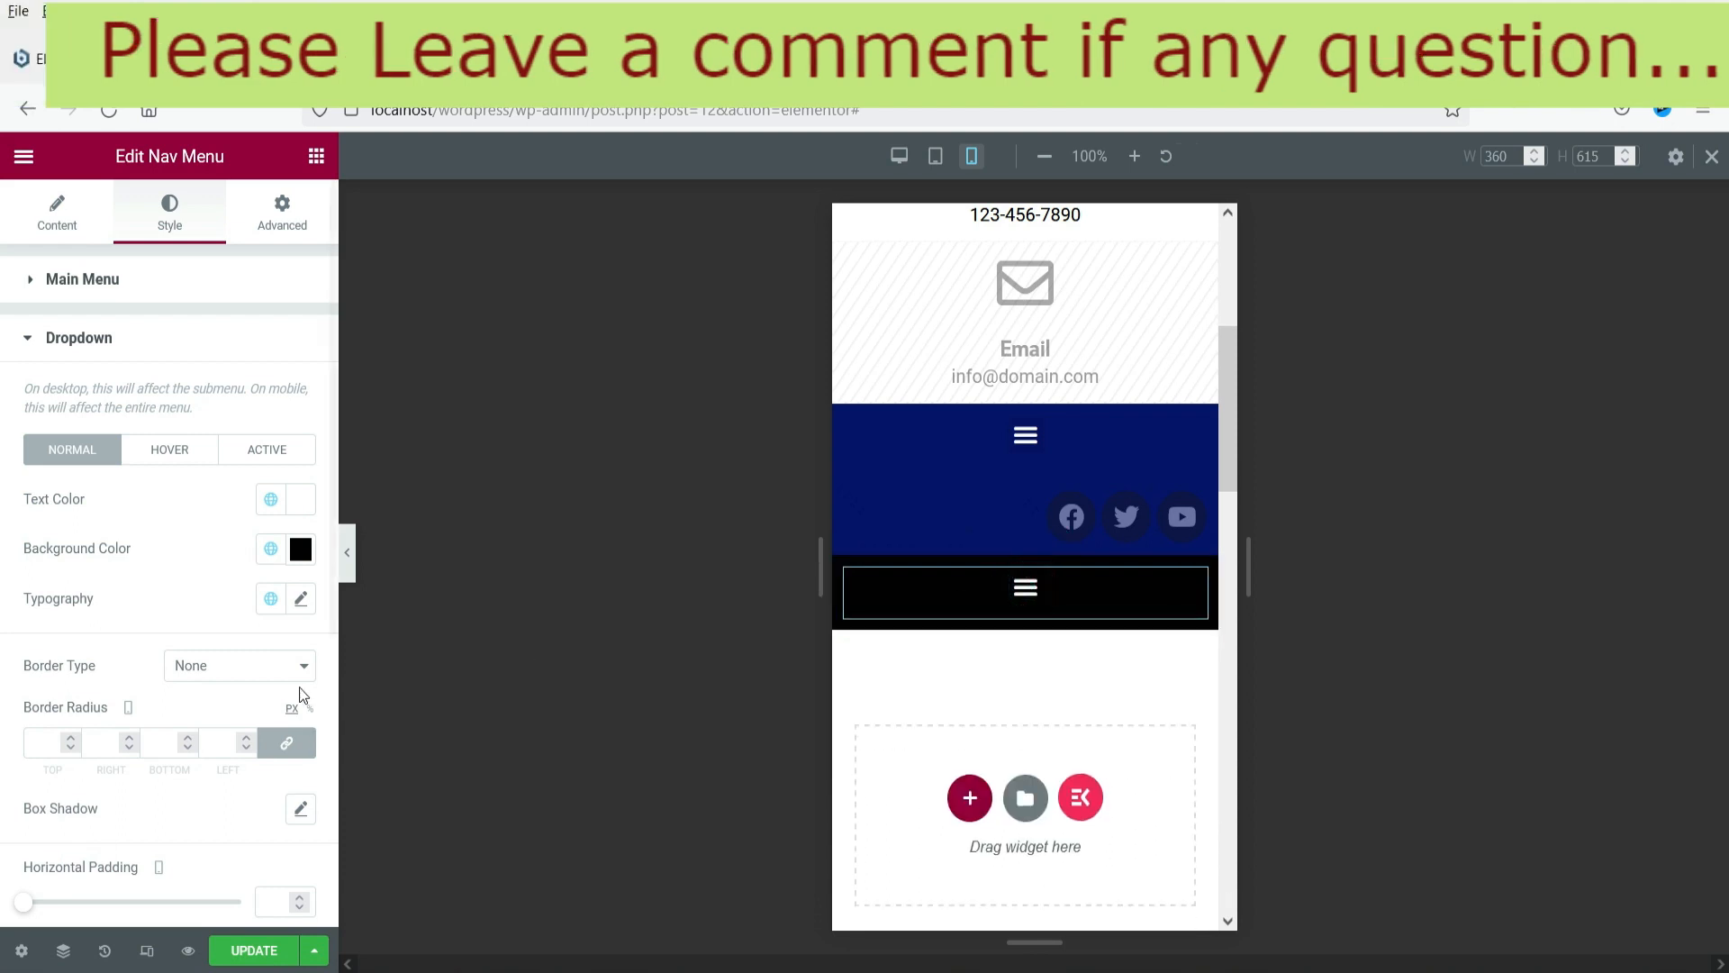
Set the lower menu's dropdown typography size to 18 px and check the expanded menu
click(268, 600)
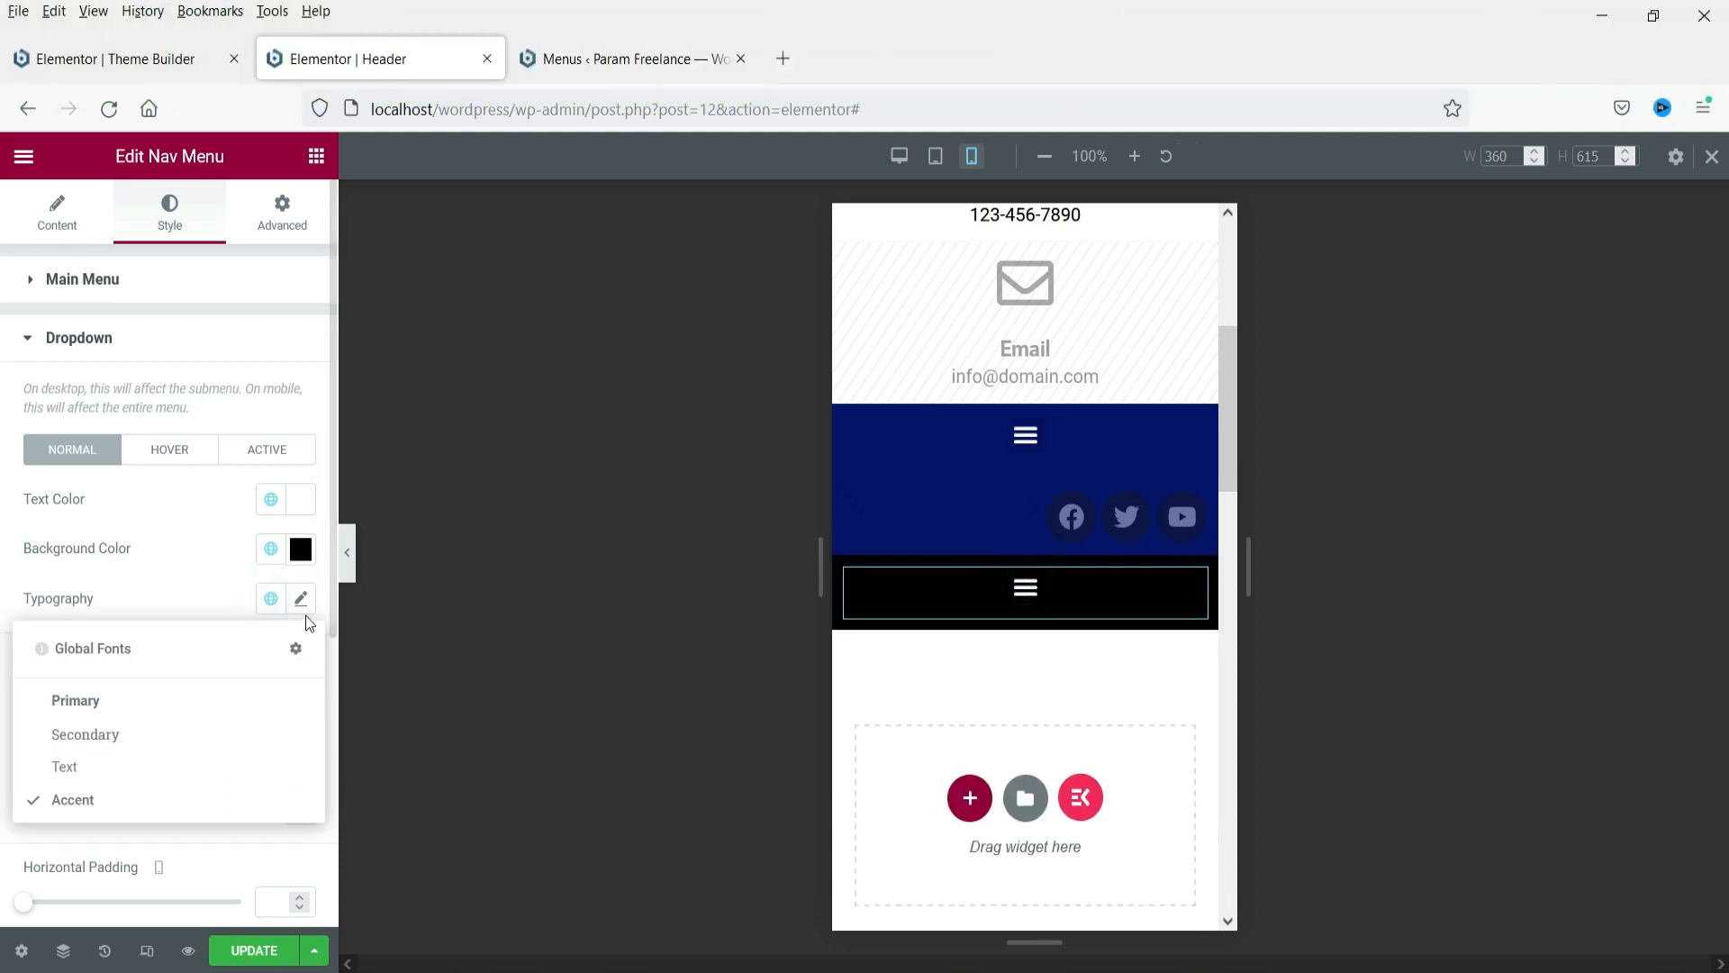
click(302, 598)
click(253, 802)
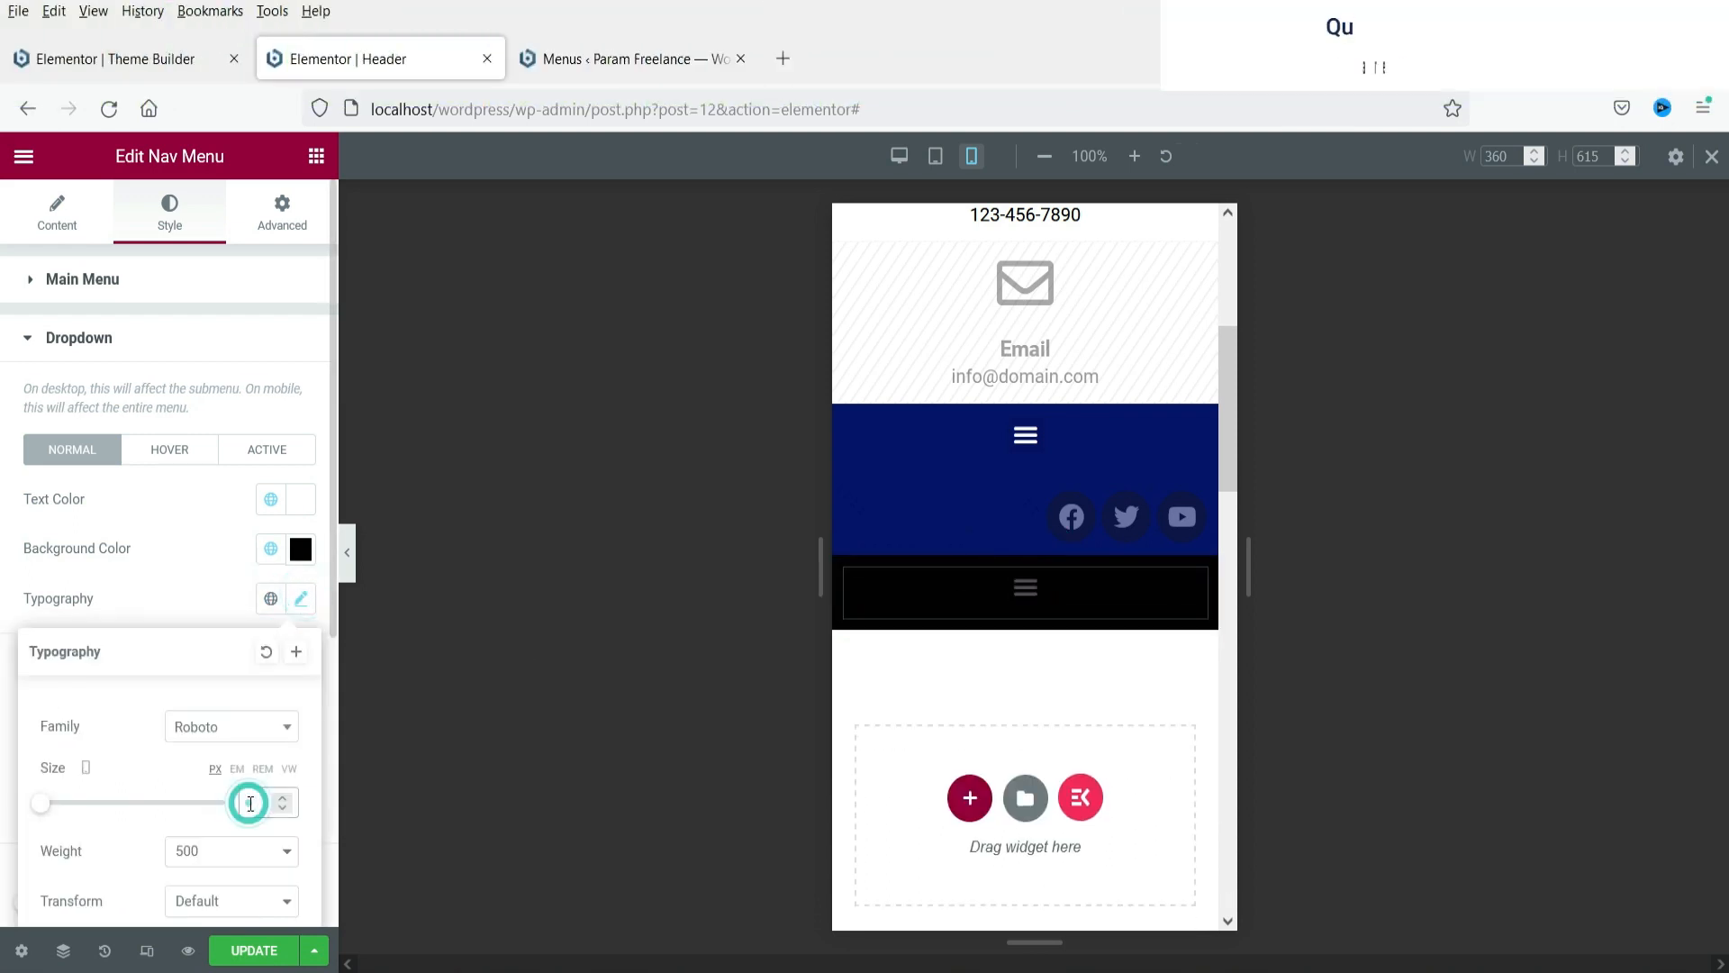
text(18)
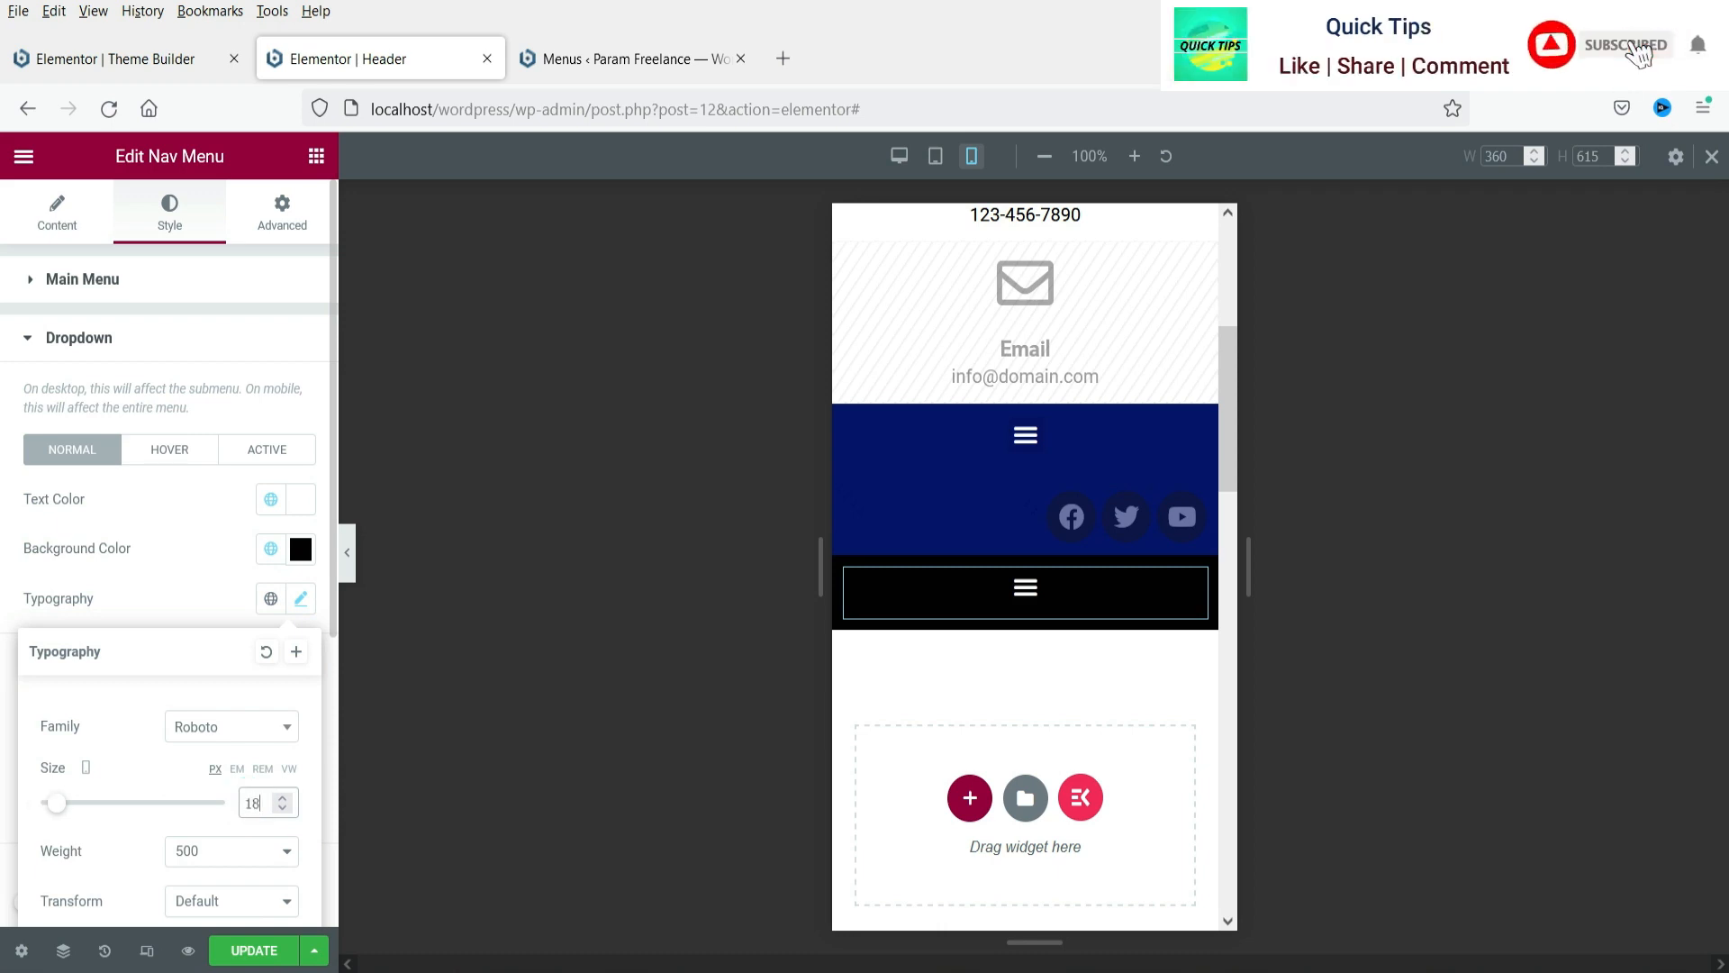
click(1023, 587)
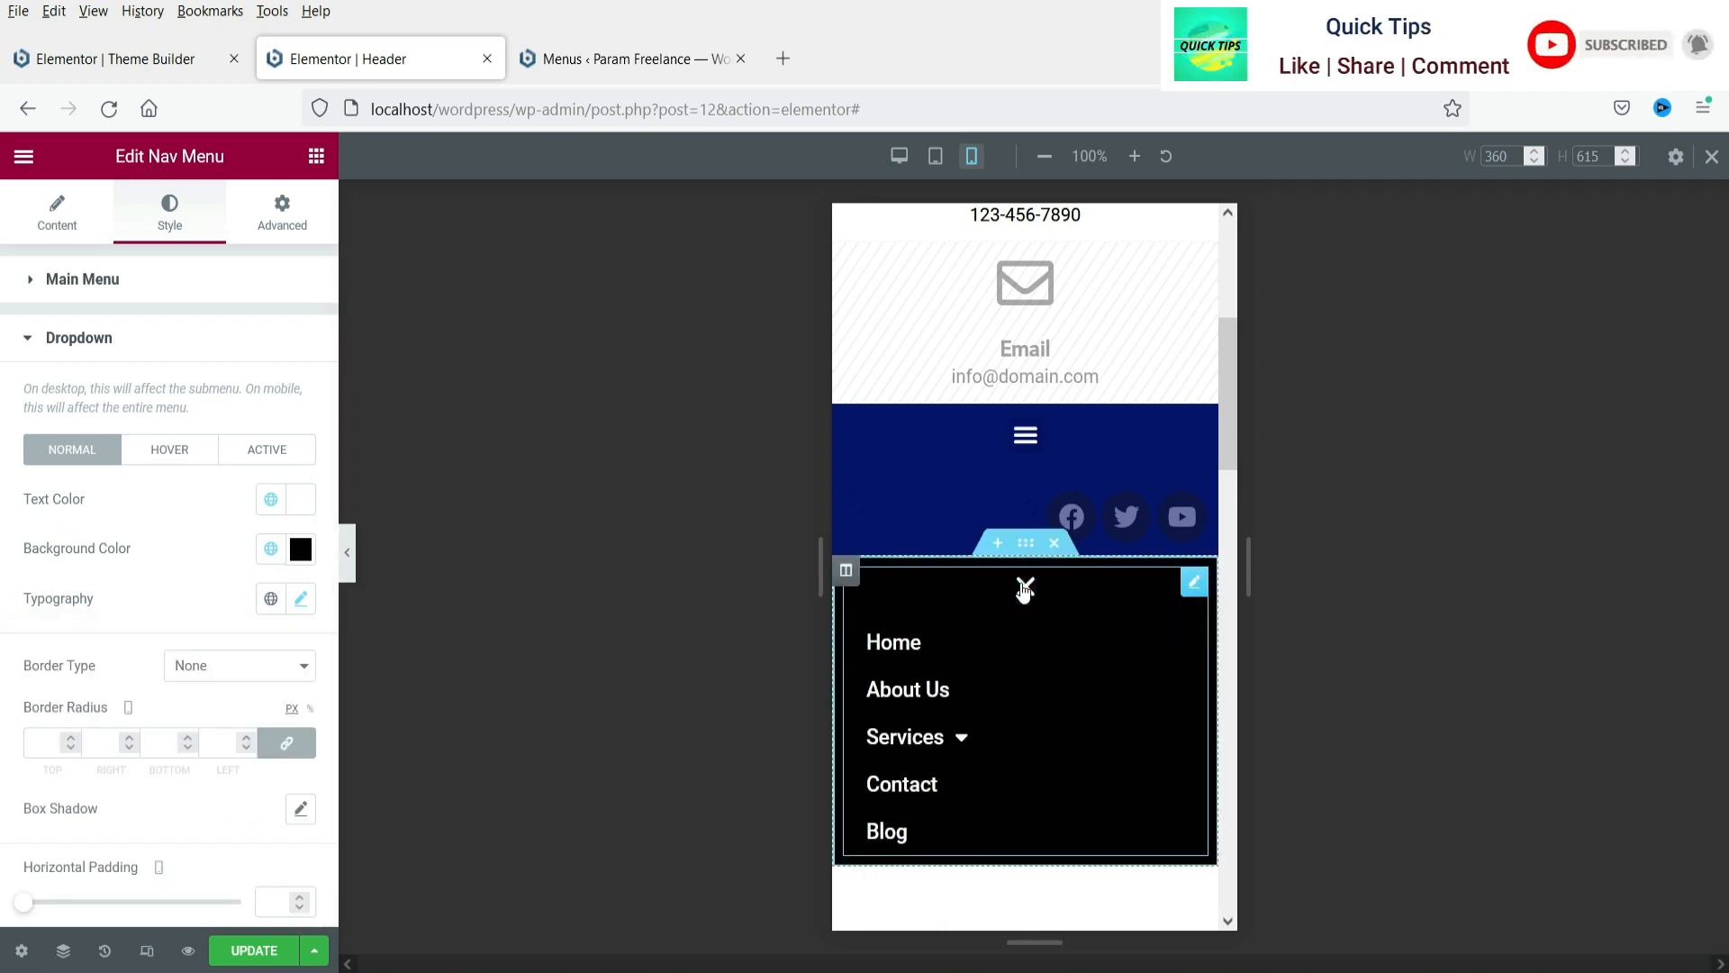
click(1023, 586)
Try a Solid border around the lower menu's dropdown, check the expanded menu, and set the border type back to None
scroll(185, 587, down, 3)
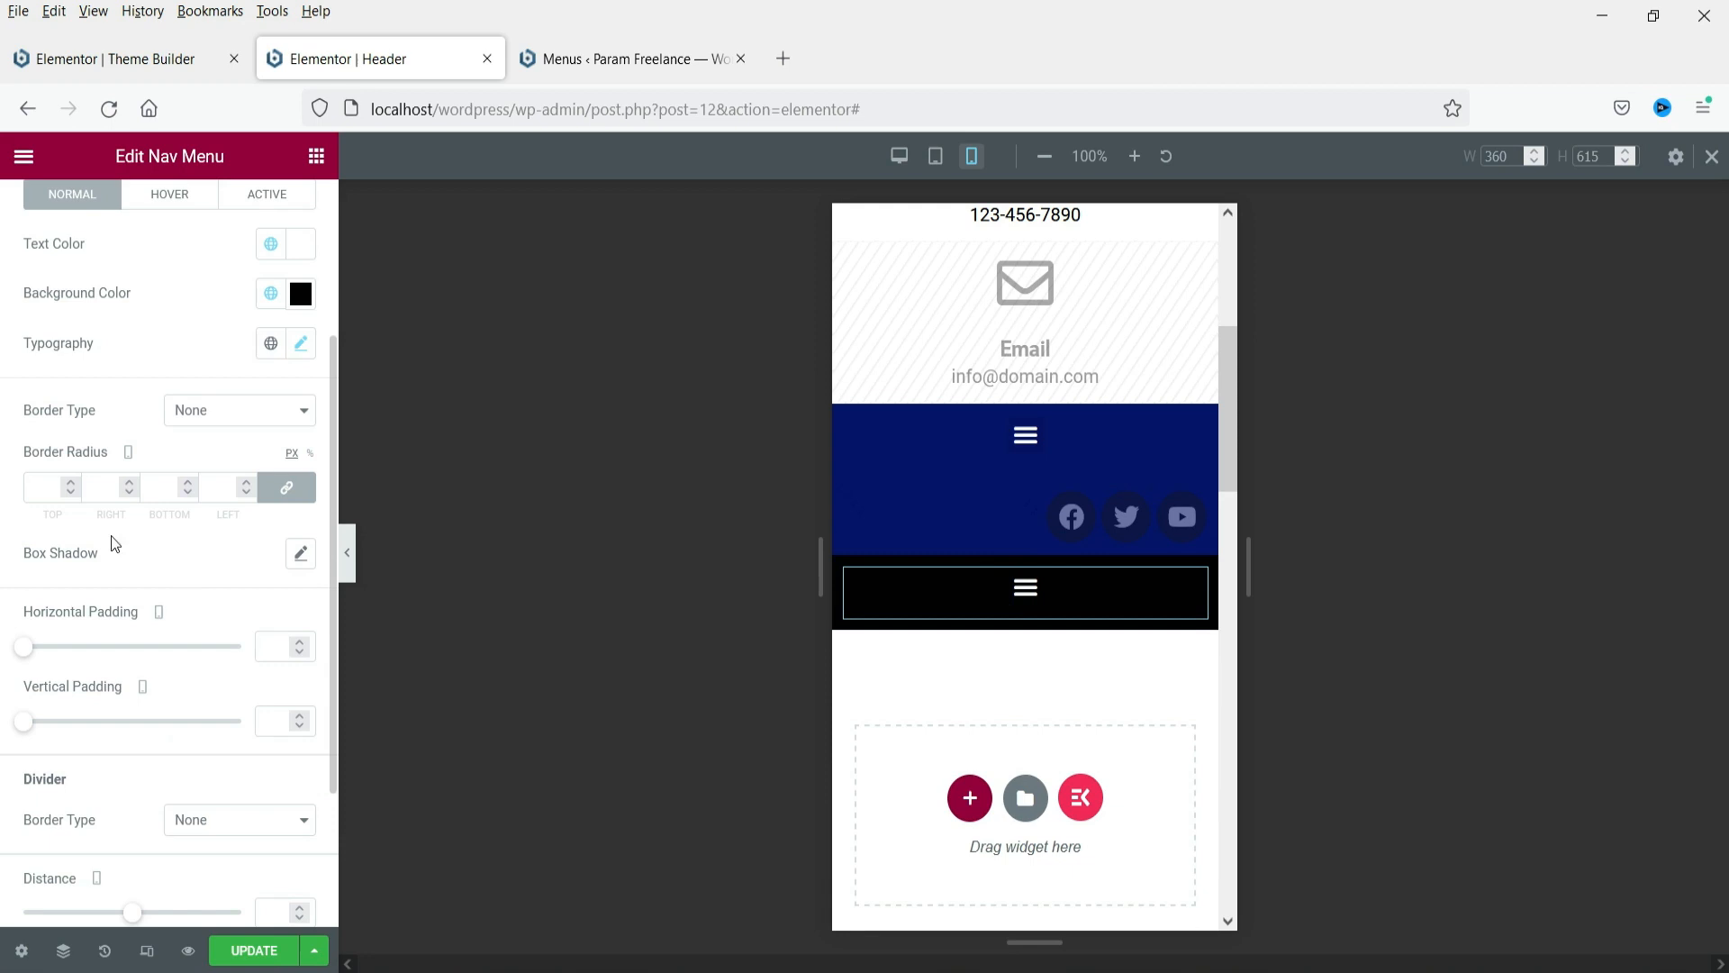
click(236, 415)
click(218, 470)
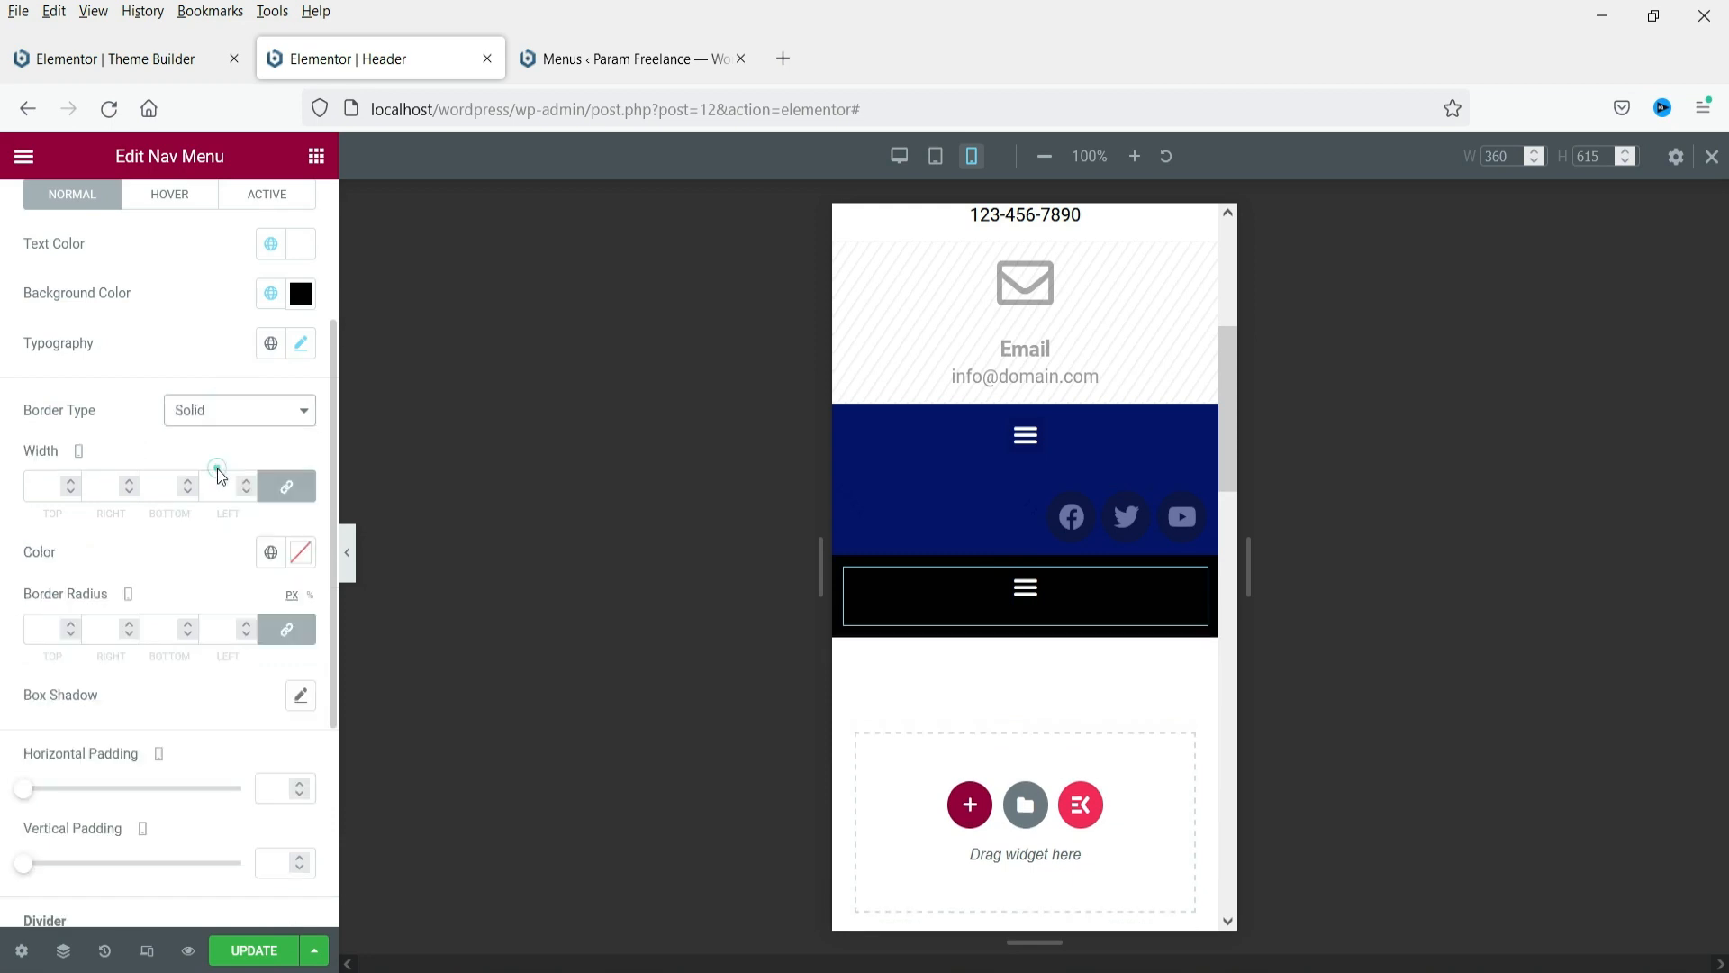
click(1043, 596)
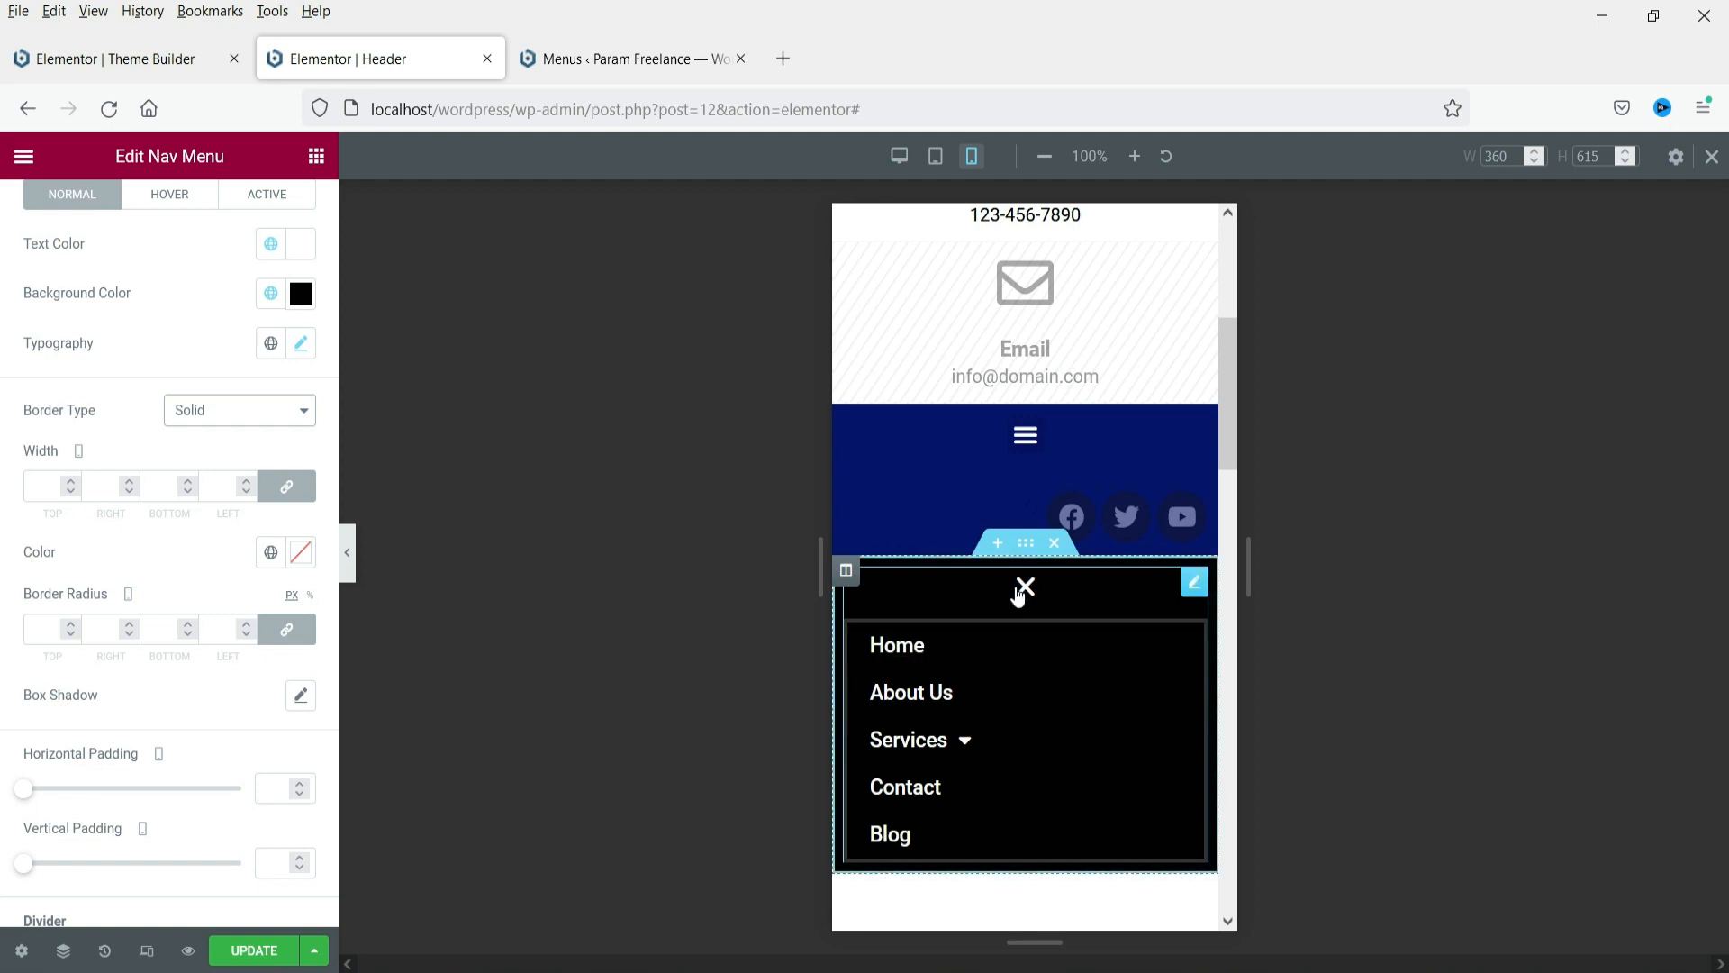
click(1017, 595)
click(261, 409)
click(262, 443)
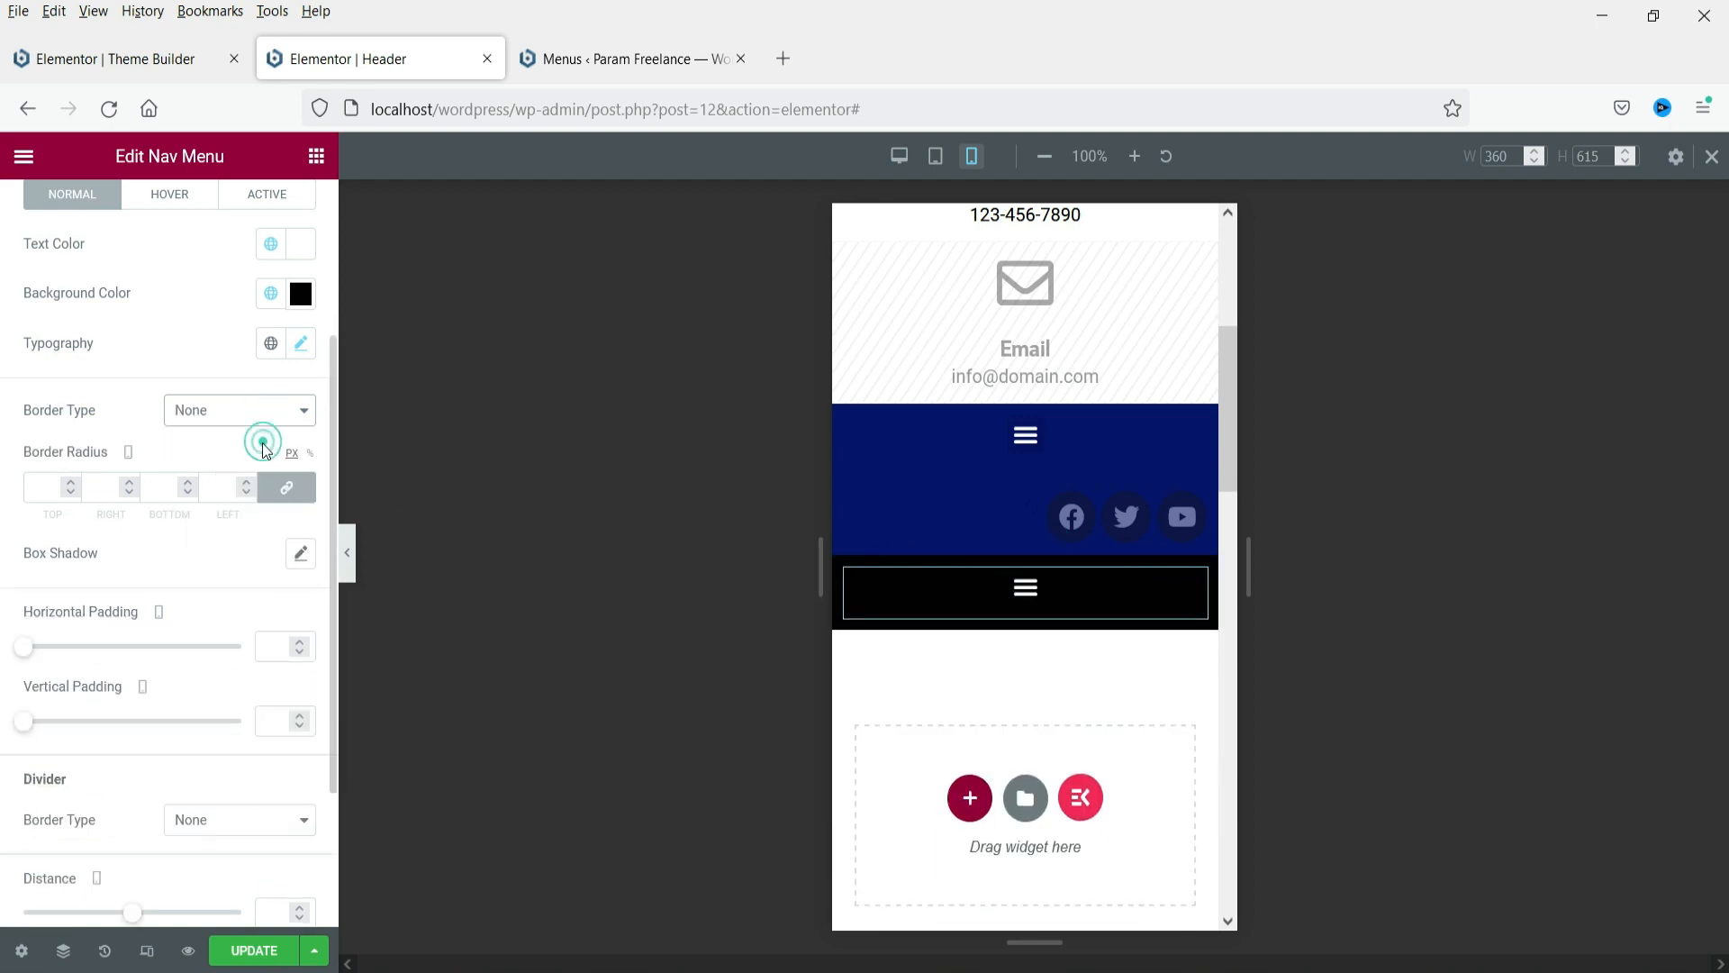
Try a divider border between the items of the lower menu's dropdown
scroll(216, 616, down, 3)
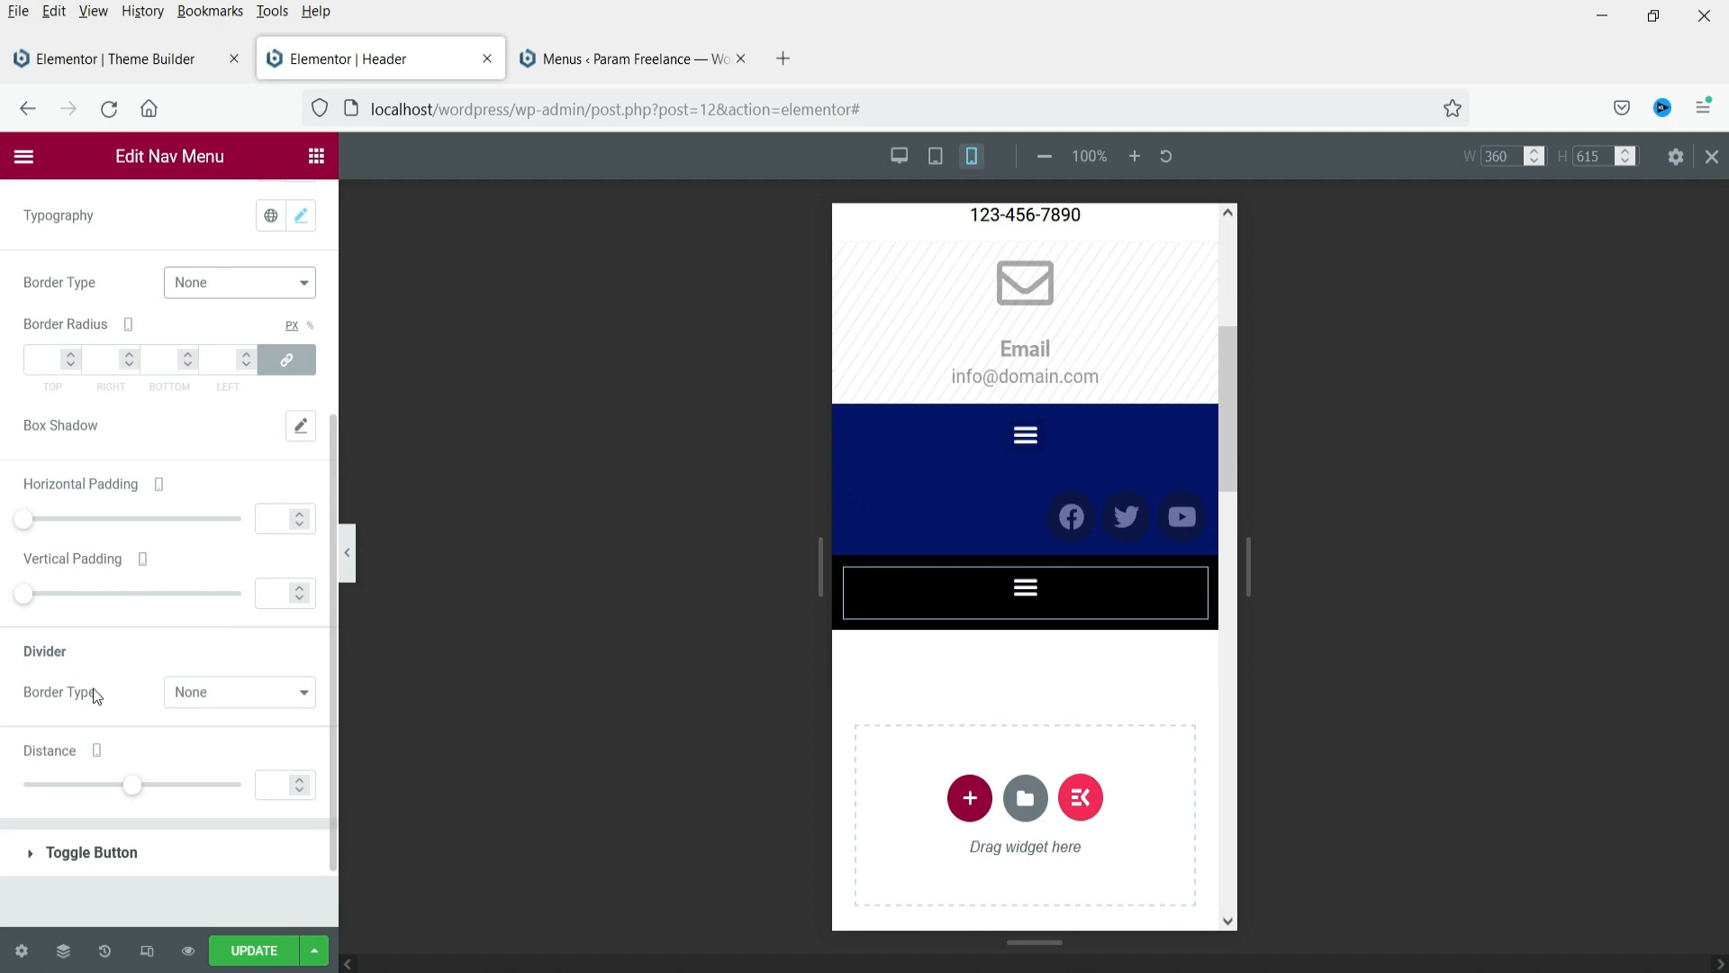
click(235, 707)
click(223, 759)
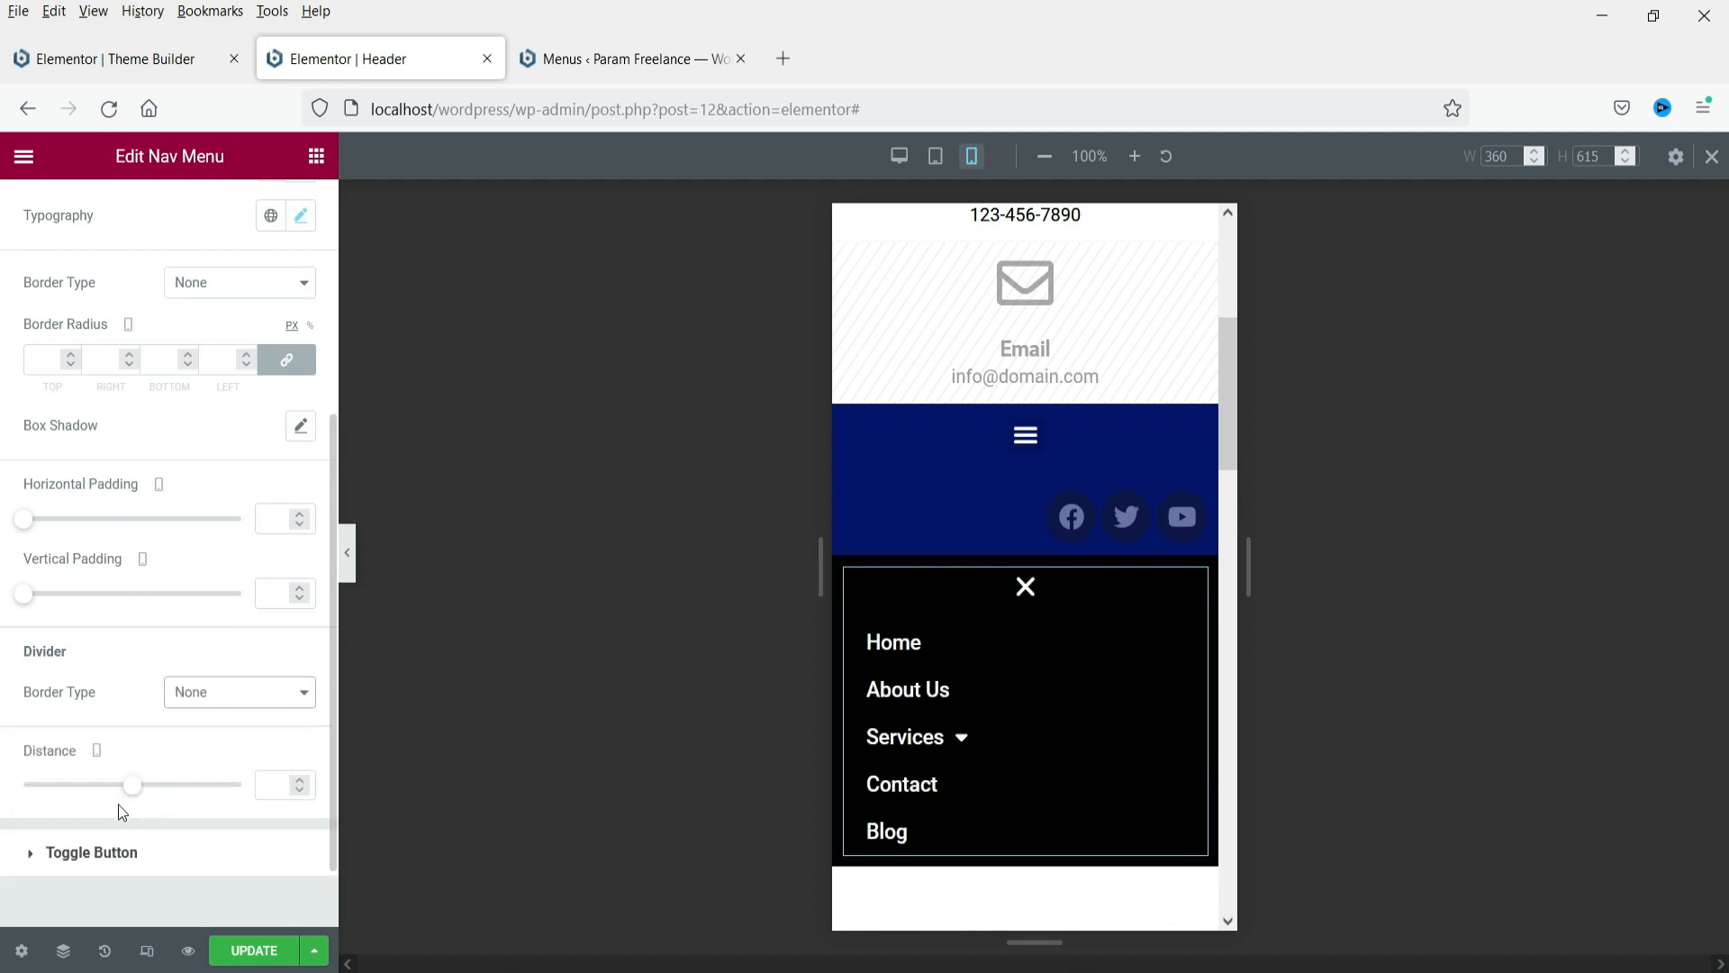
Set the mobile distance of the lower menu's dropdown to 14 and check the menu collapsed and expanded
mouse_move(136, 794)
mouse_down()
mouse_move(220, 792)
mouse_move(151, 803)
mouse_up()
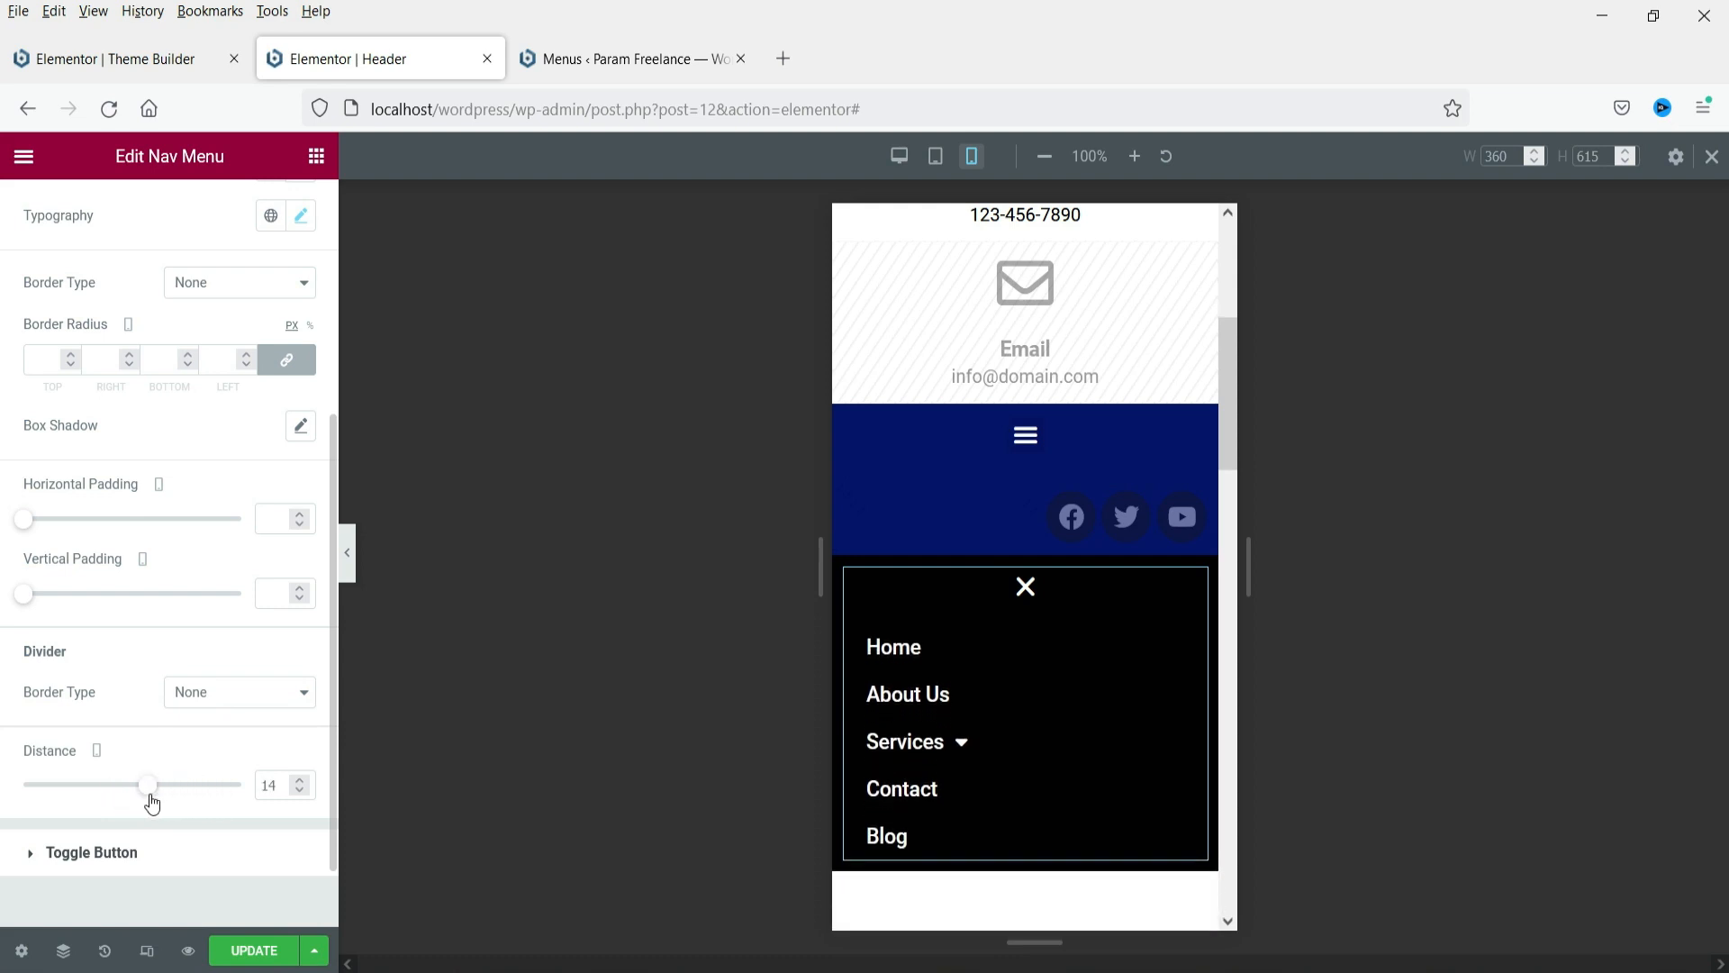
click(1024, 589)
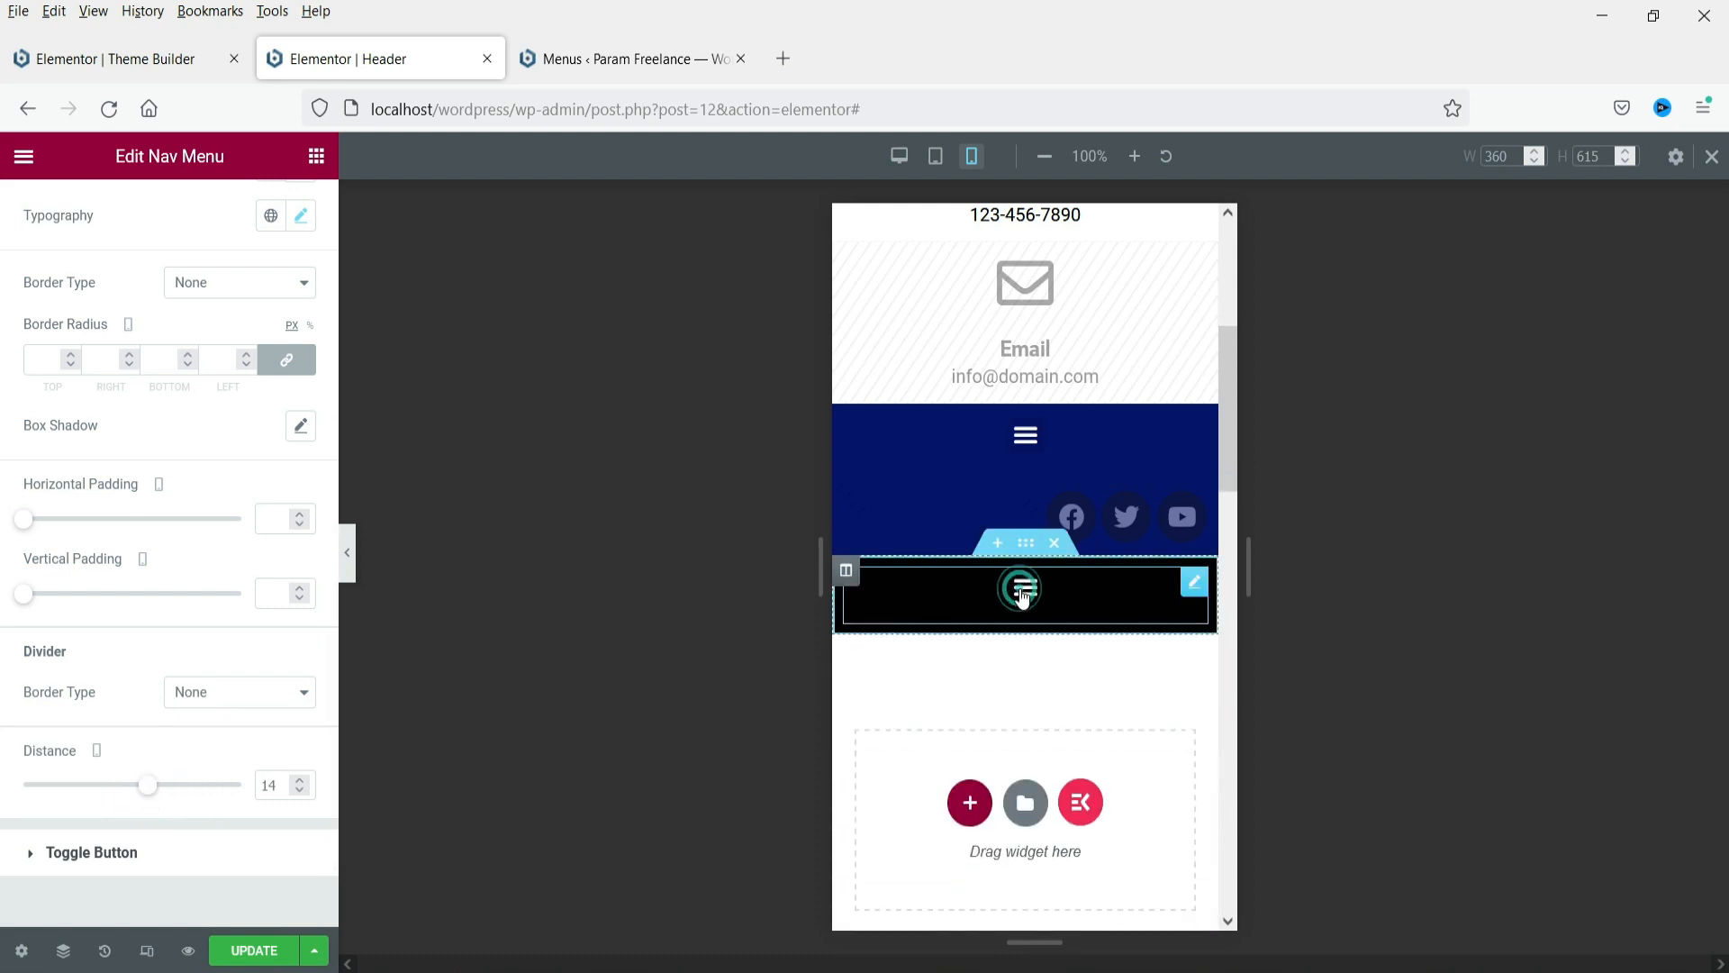
click(1022, 590)
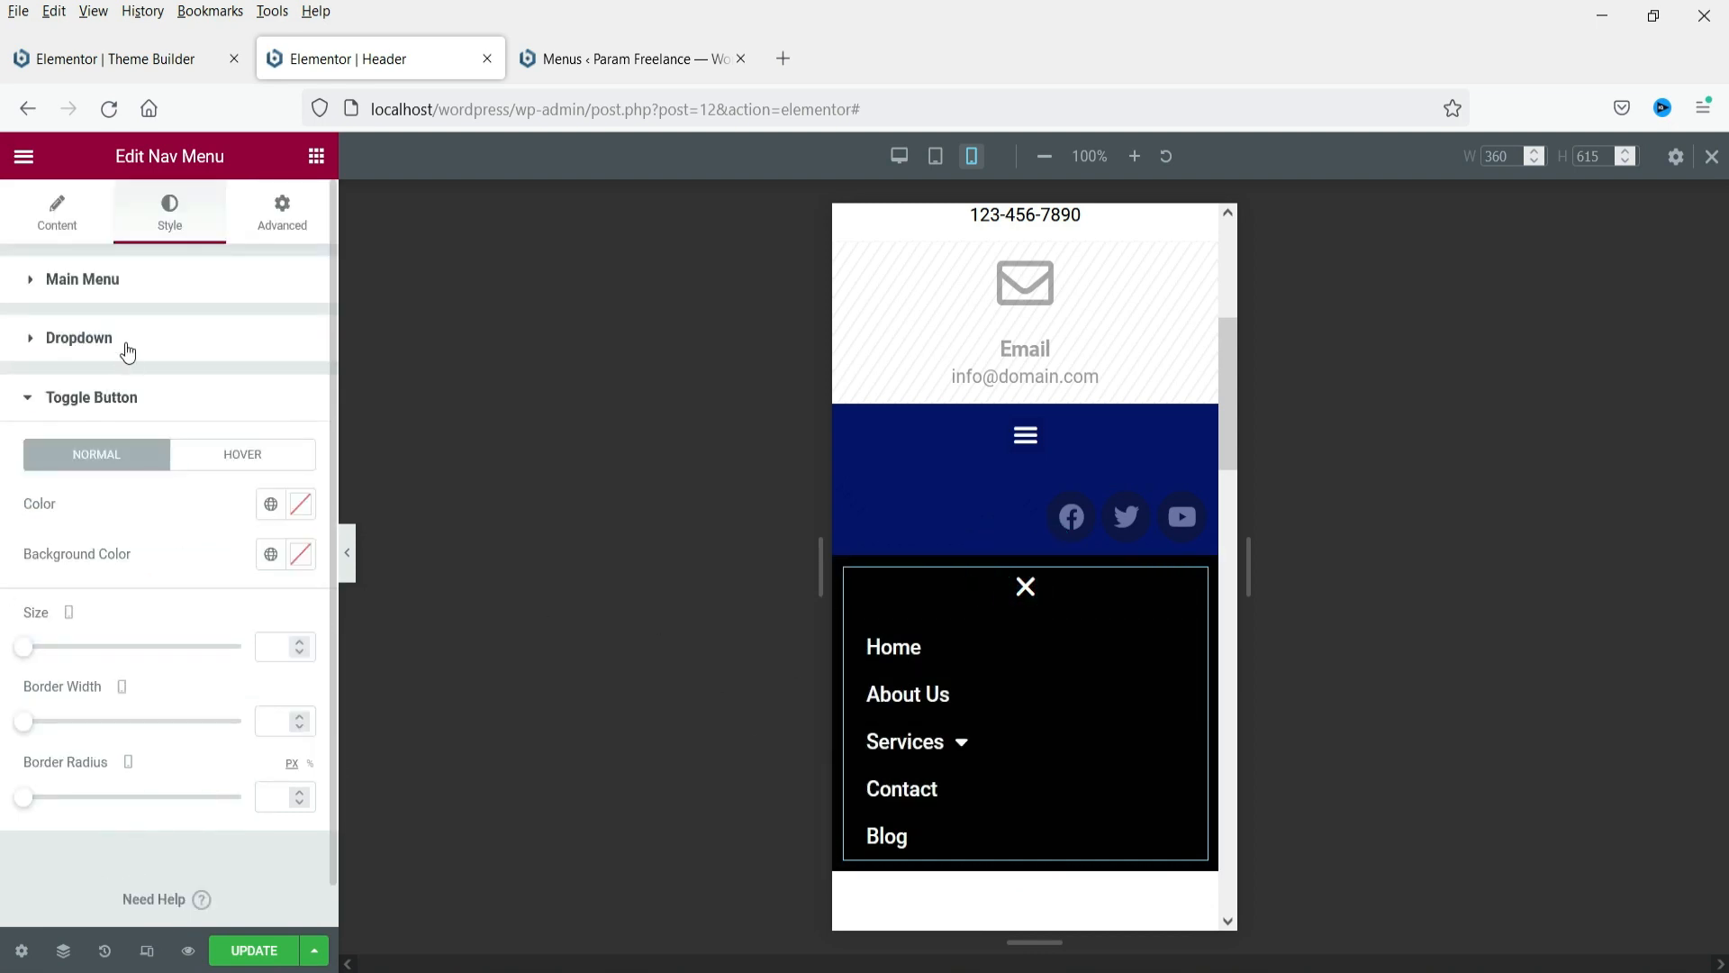
Set the hover text color of the lower menu's dropdown to the global color Accent
click(184, 452)
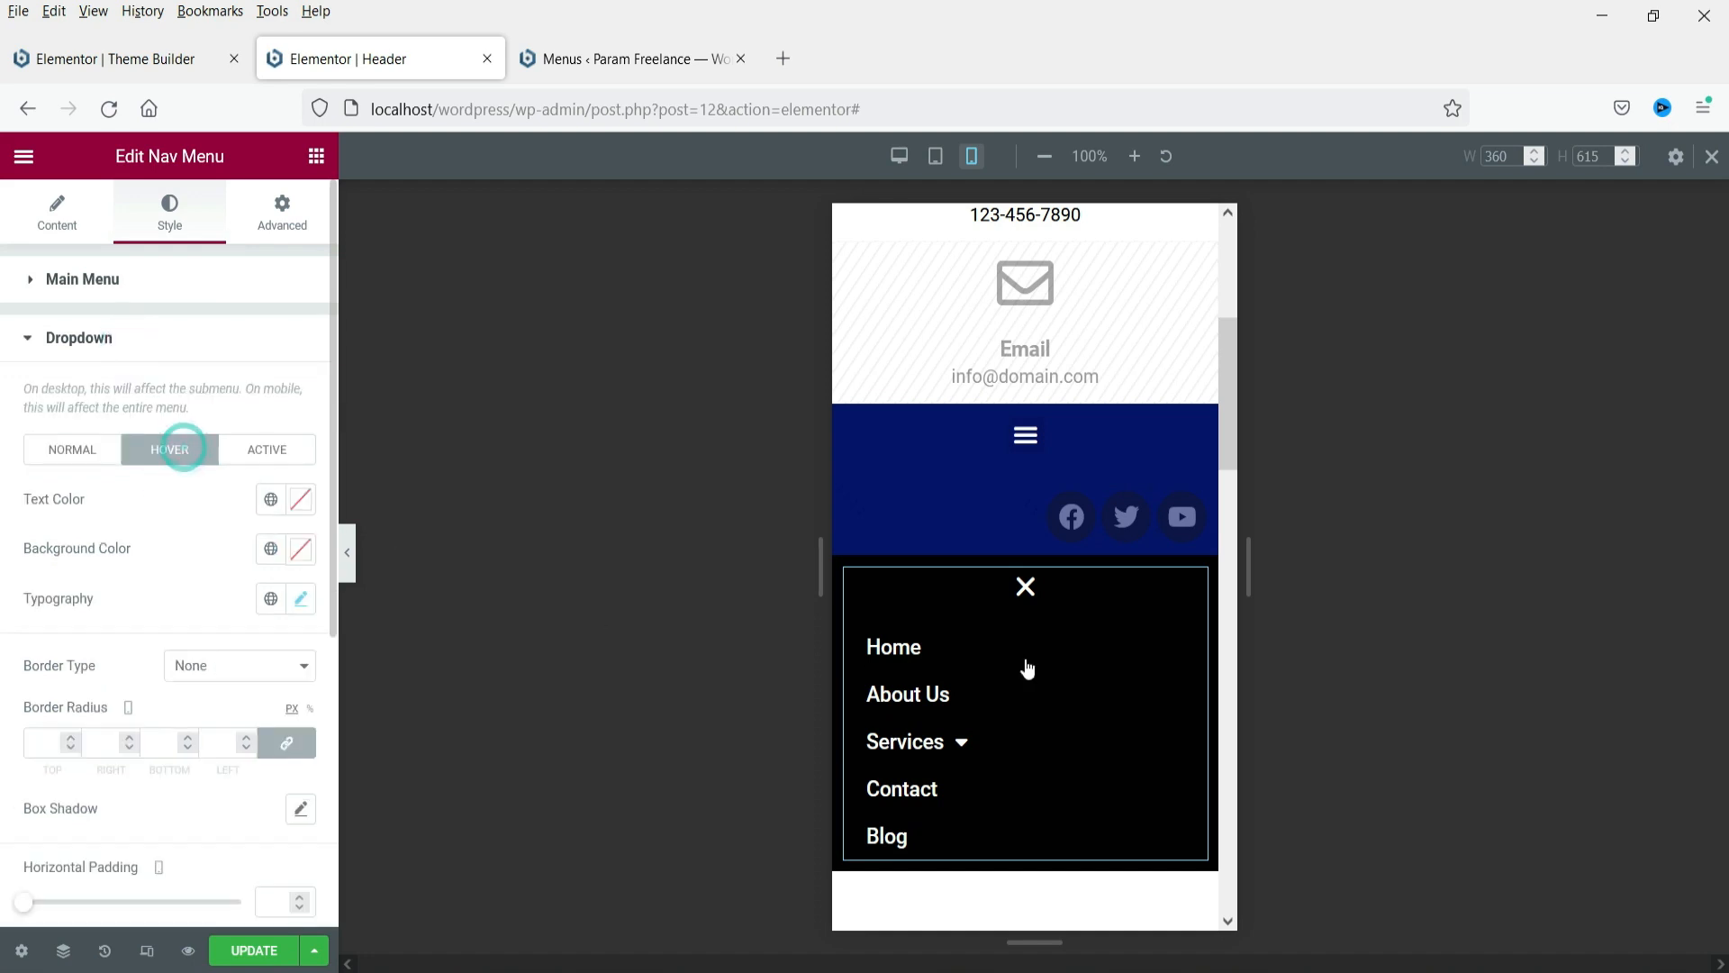
click(1027, 589)
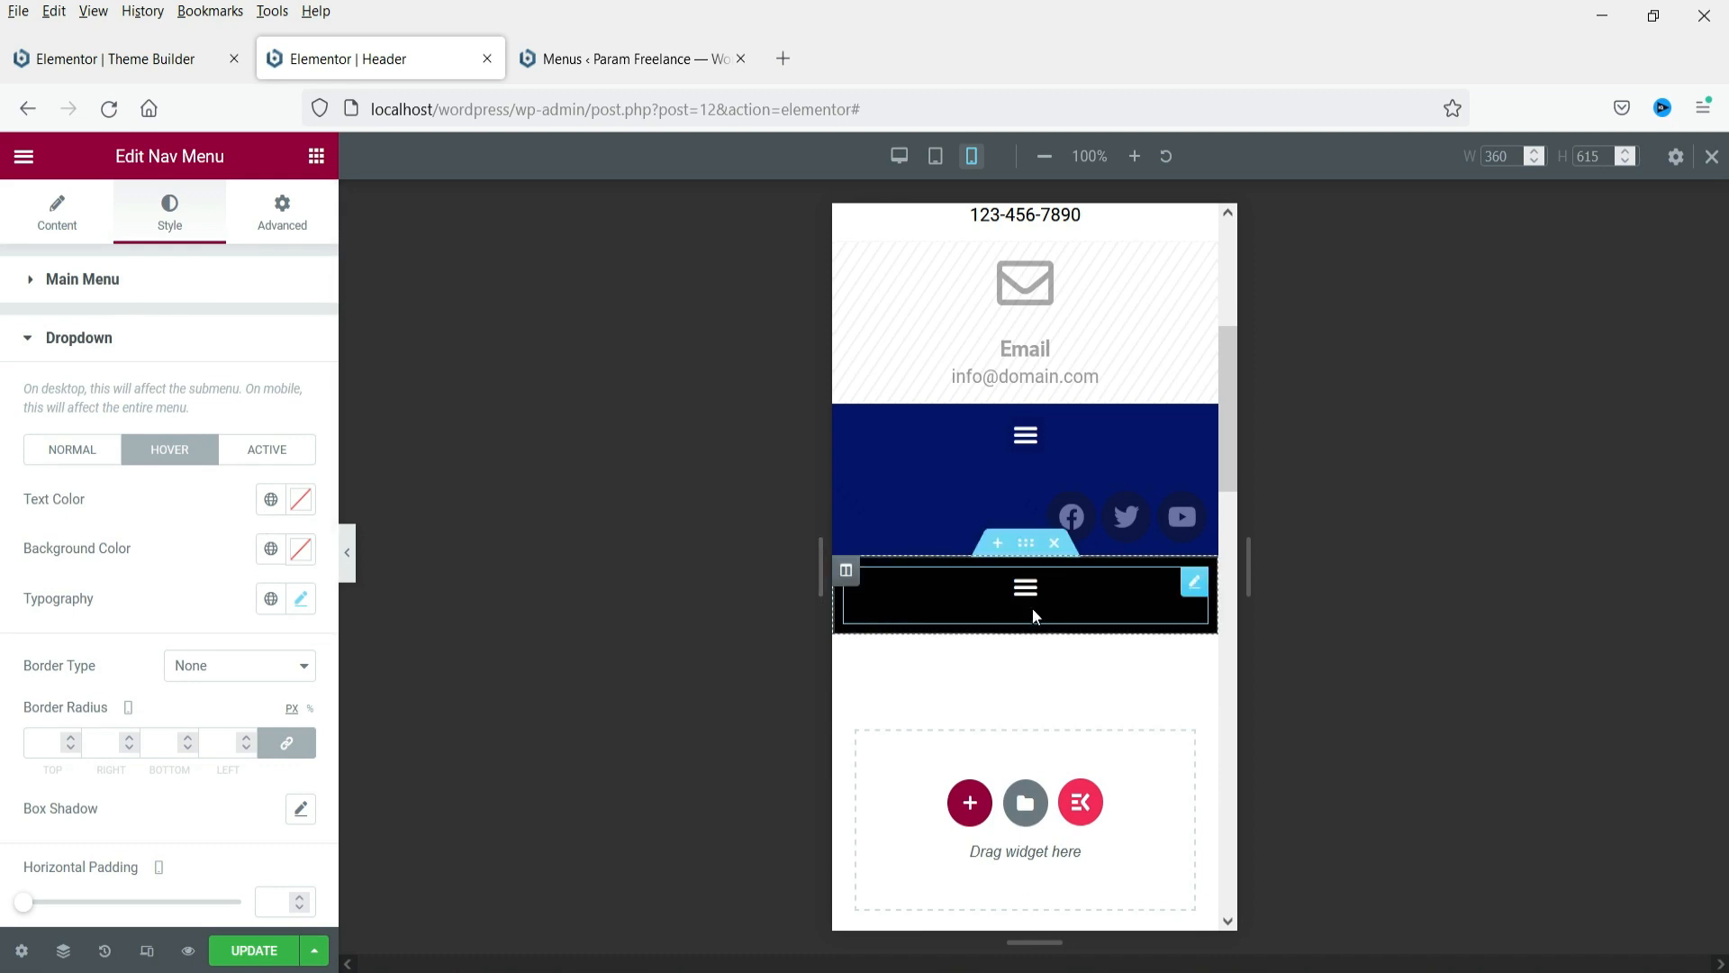
click(1033, 596)
click(270, 499)
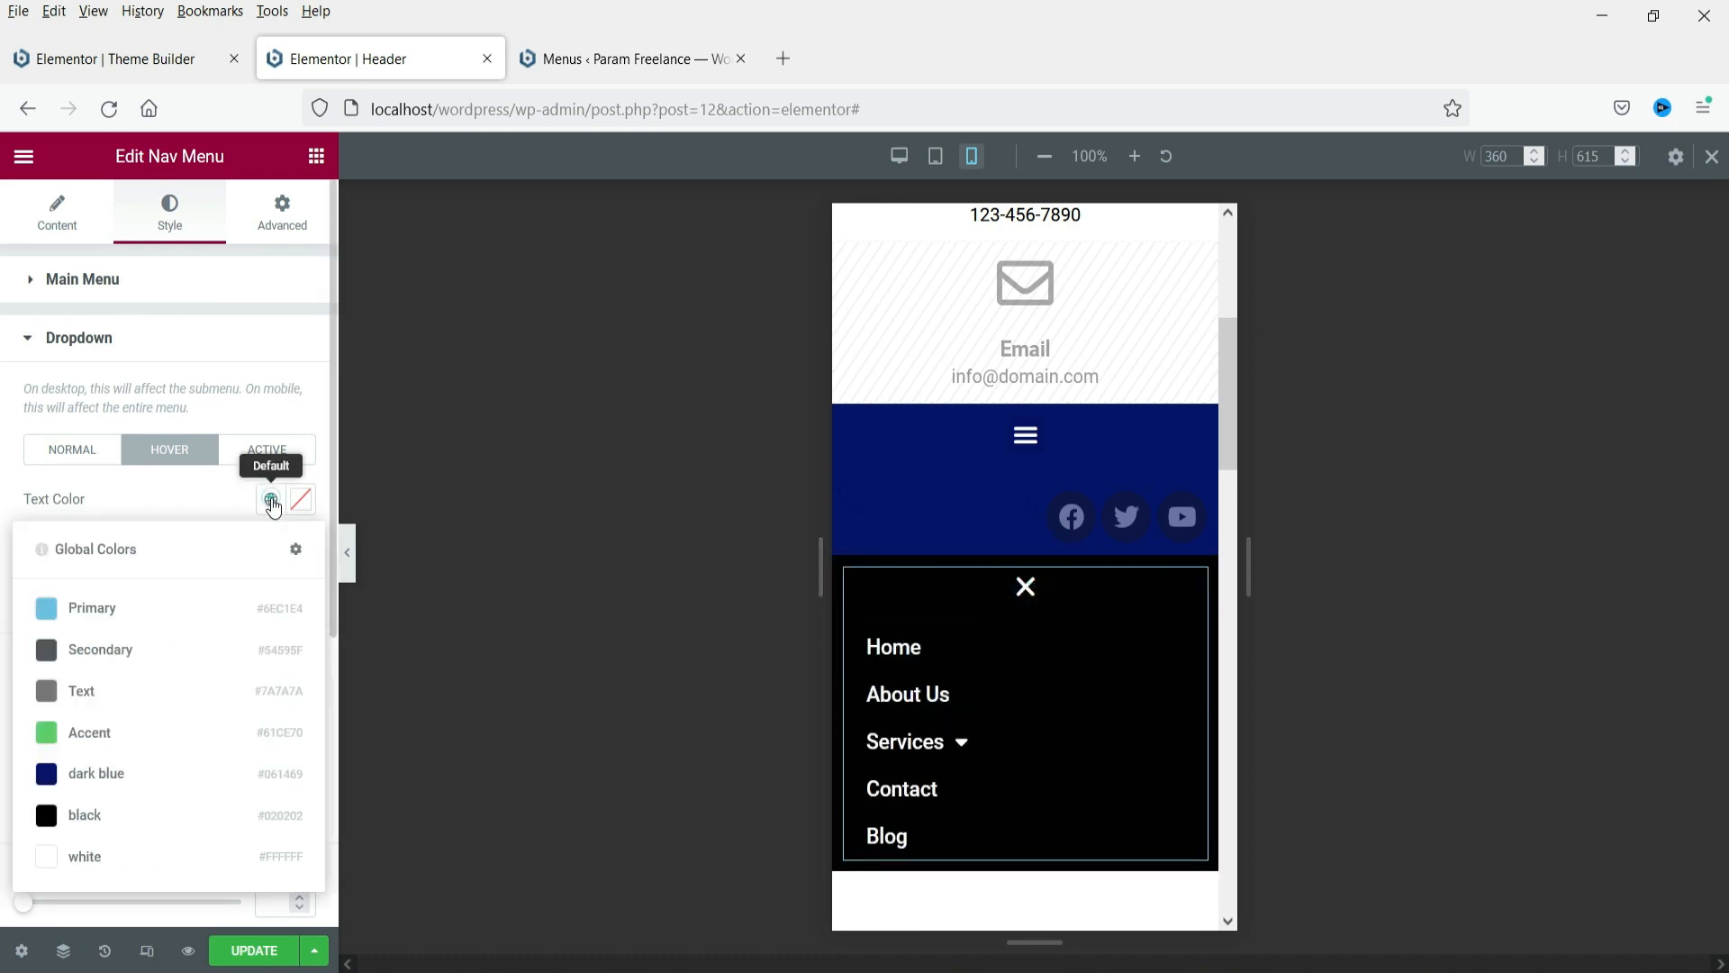
click(106, 731)
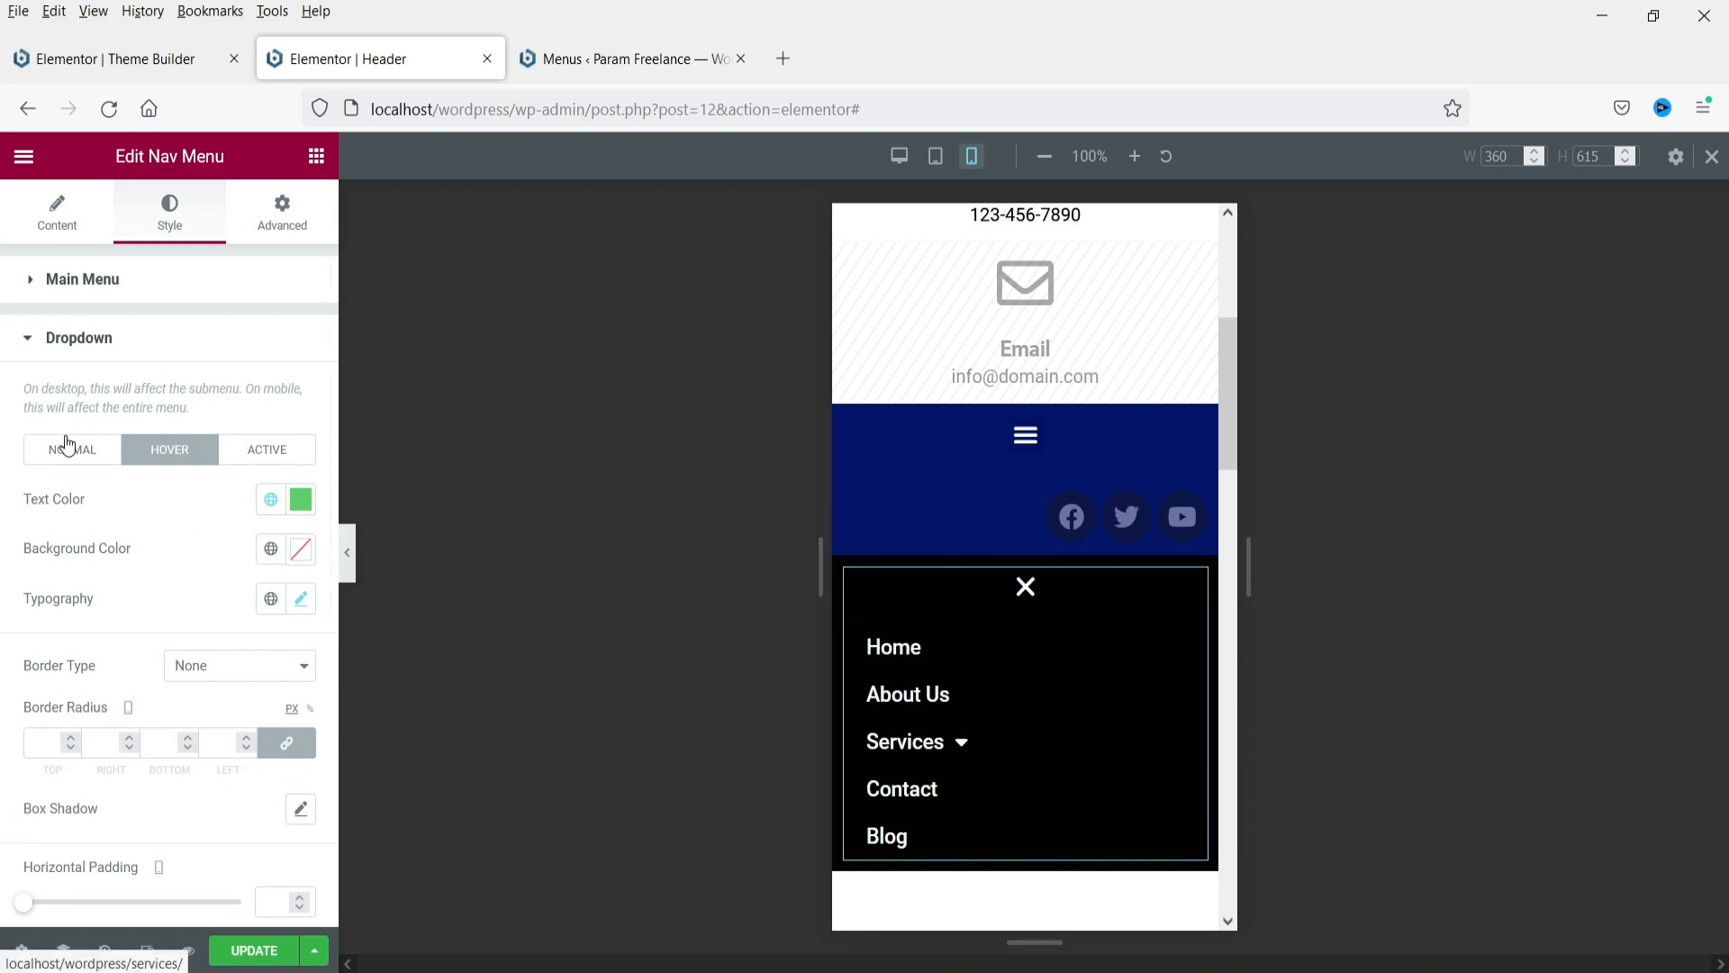
Set the normal color of the lower menu's toggle button to the global color Accent
scroll(191, 542, down, 3)
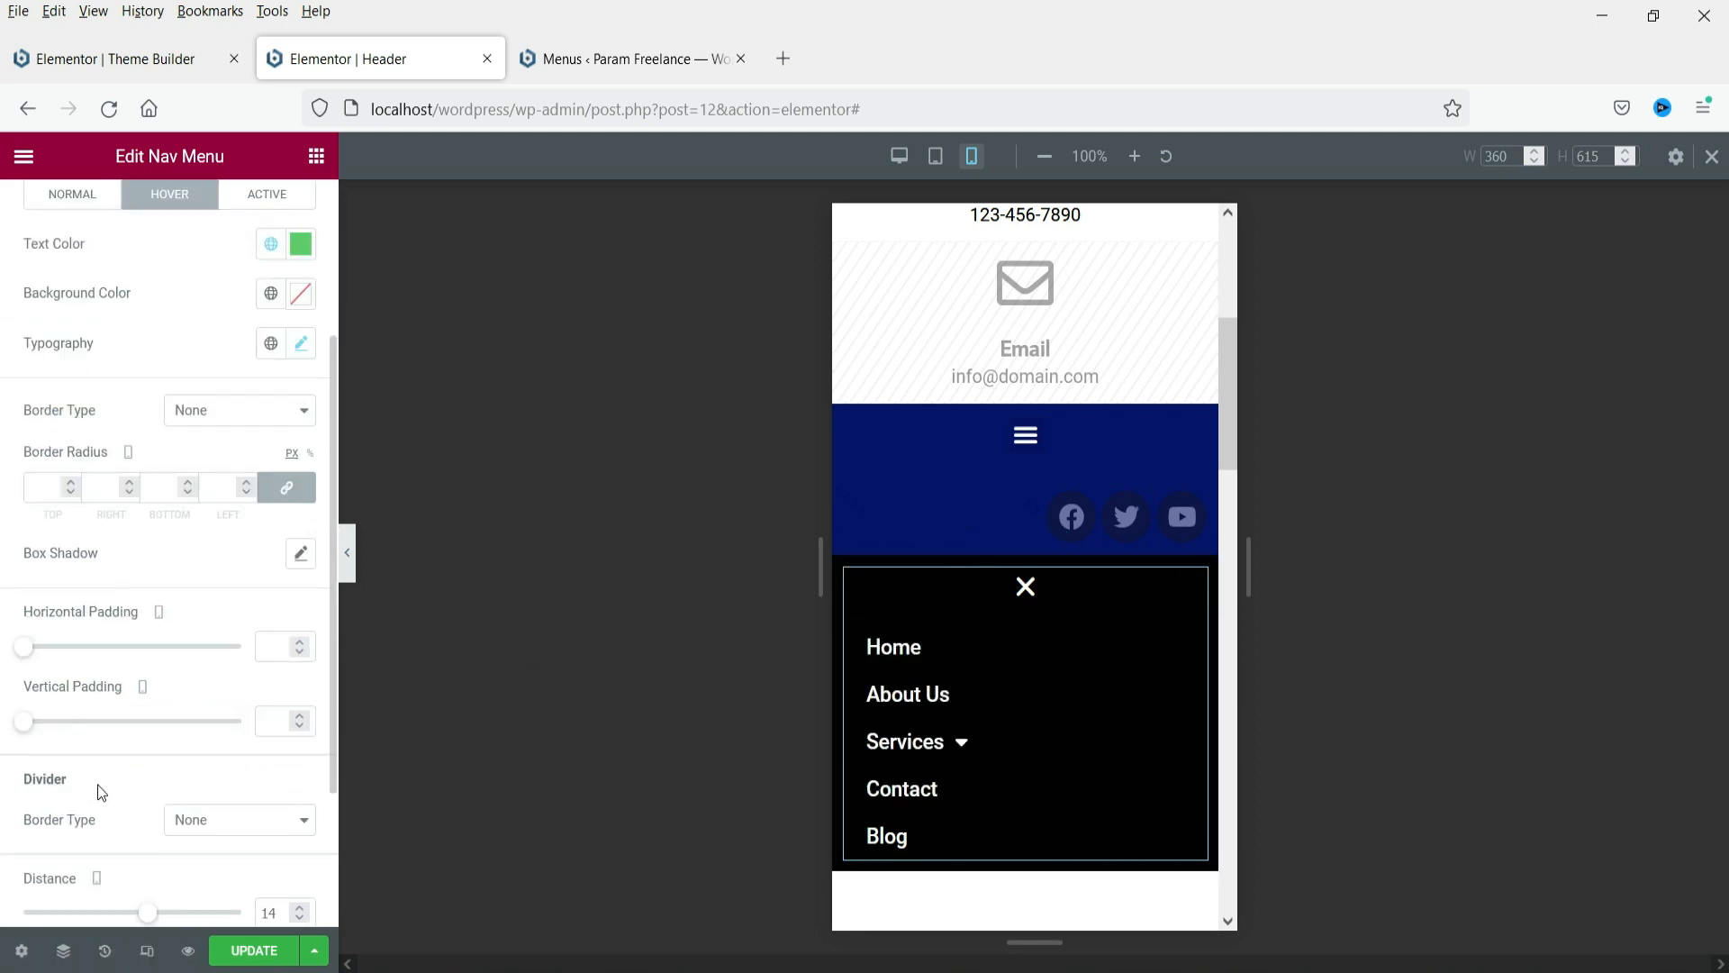
scroll(97, 785, down, 3)
click(118, 775)
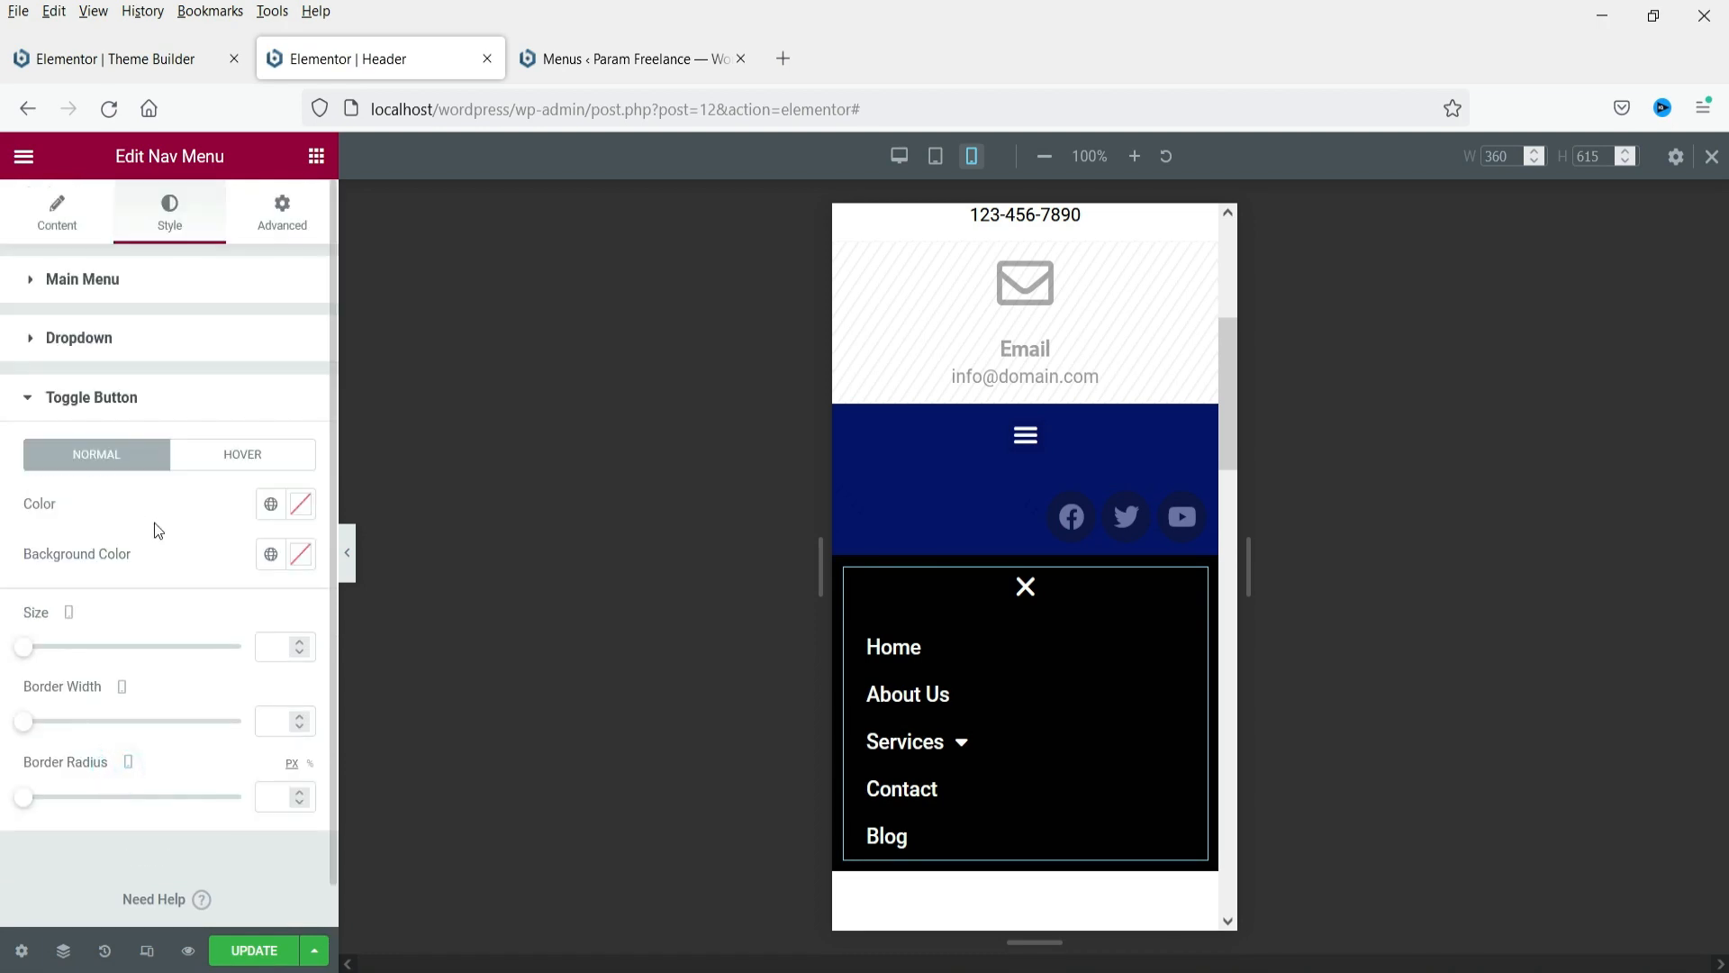
click(1024, 586)
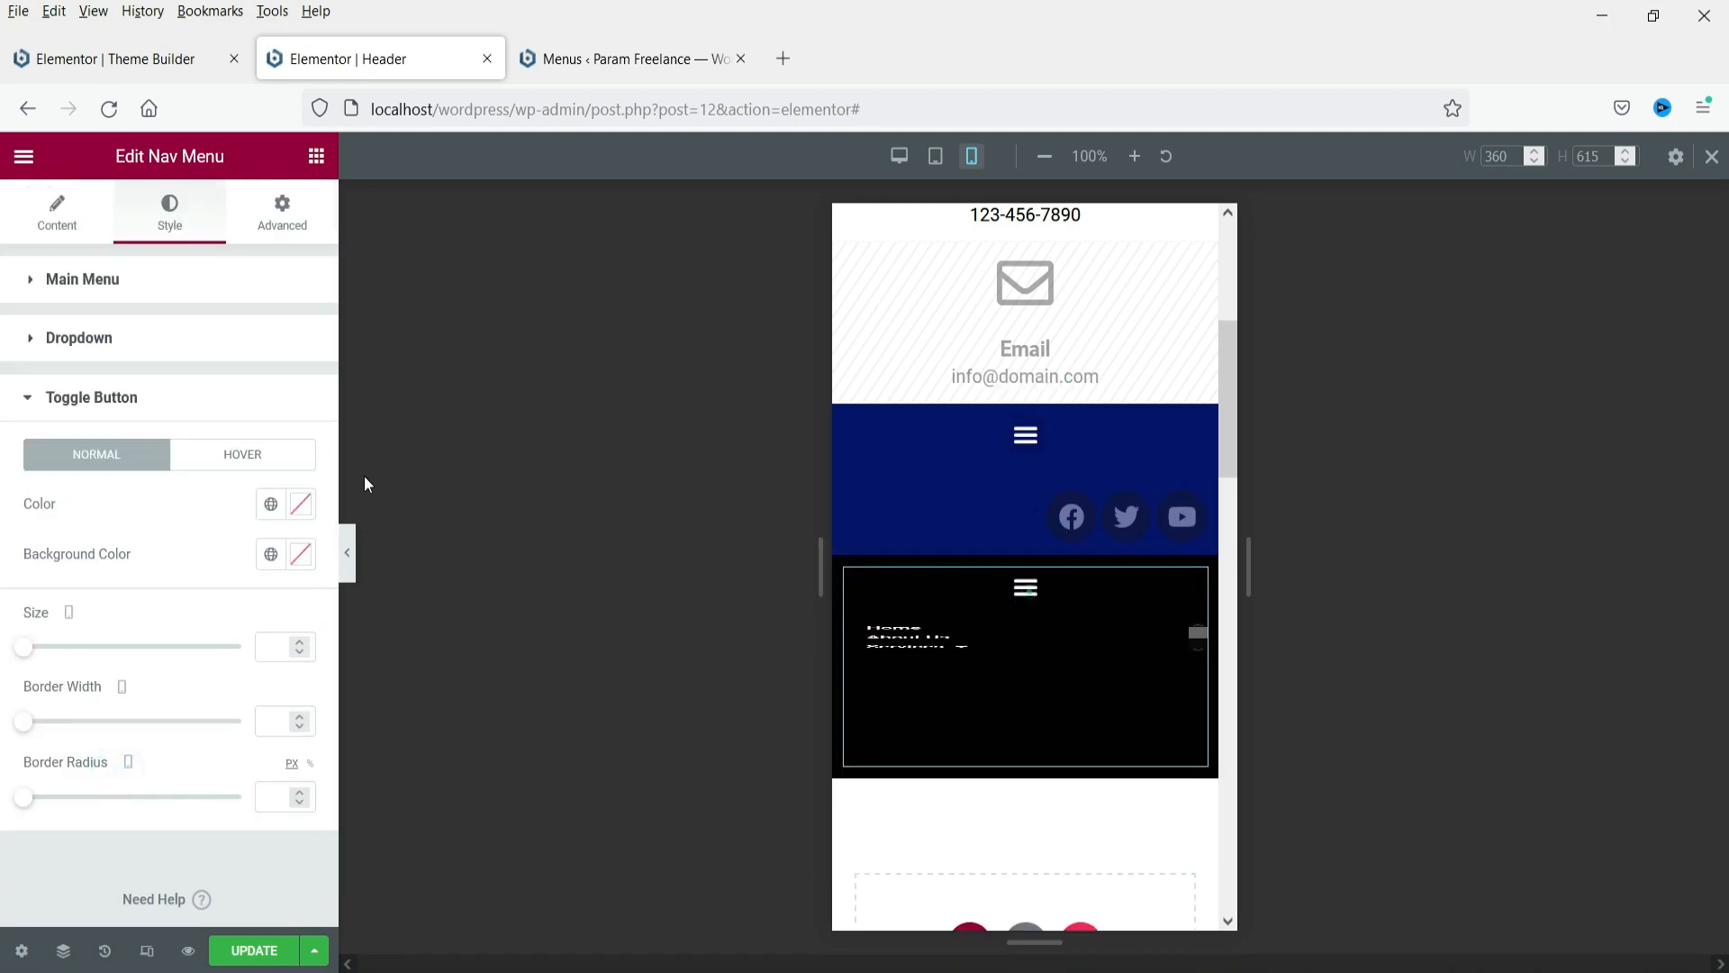
click(270, 507)
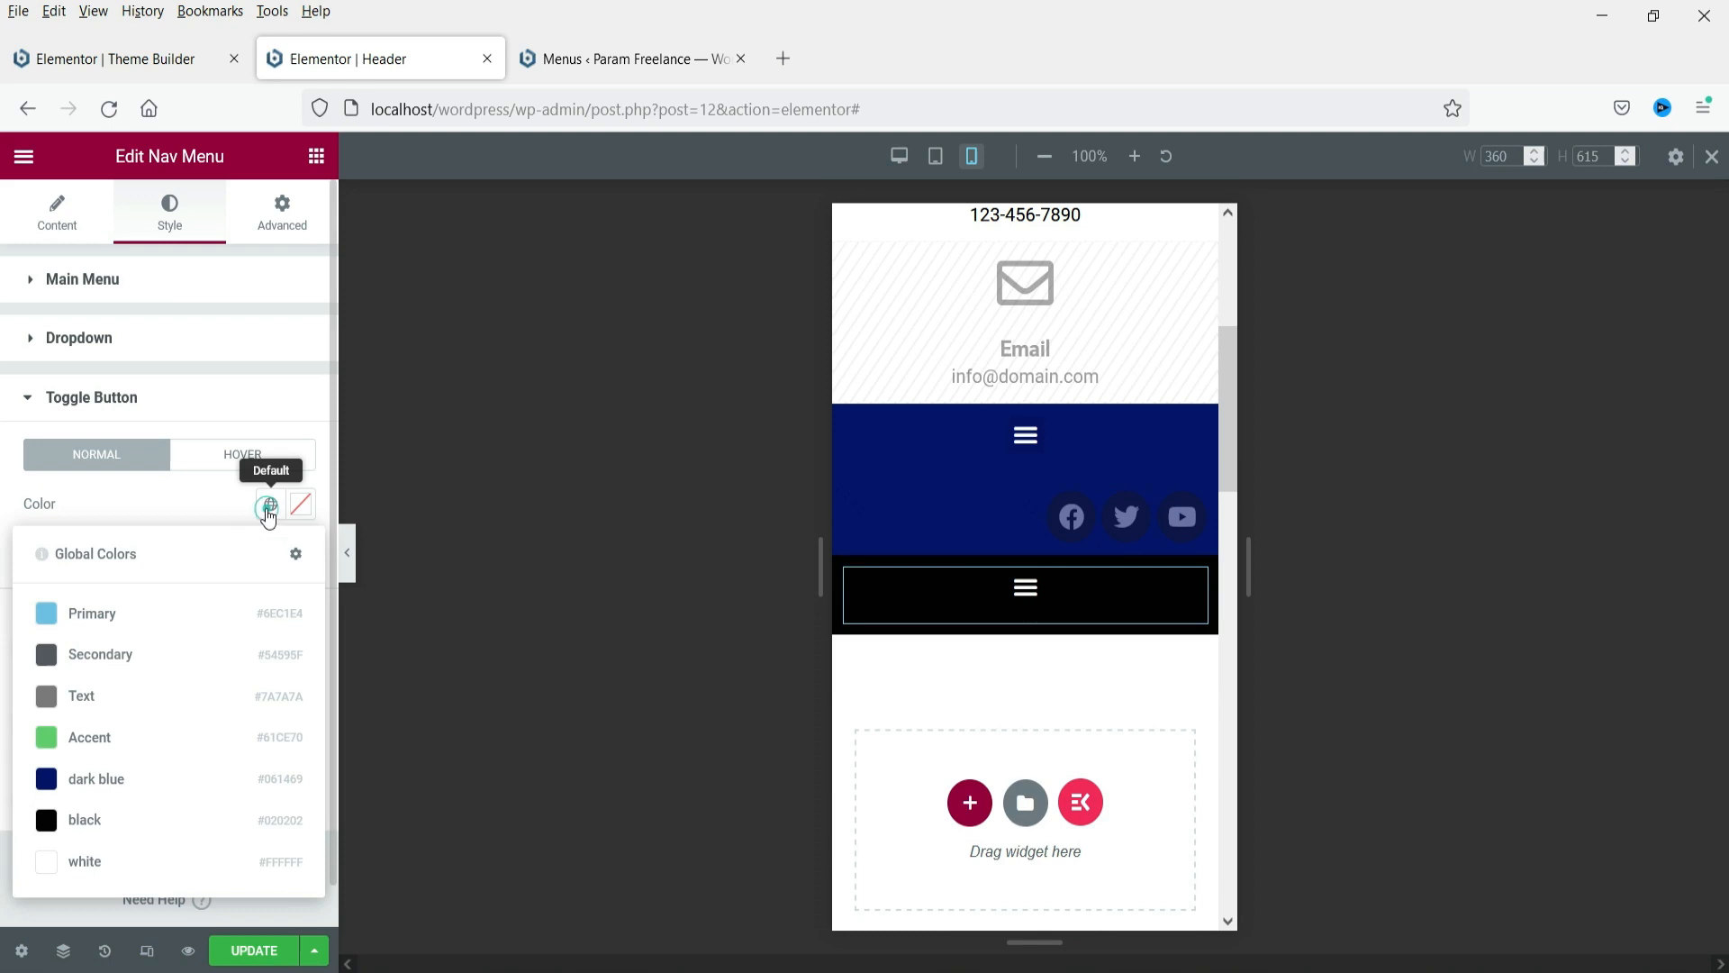
click(105, 742)
click(269, 505)
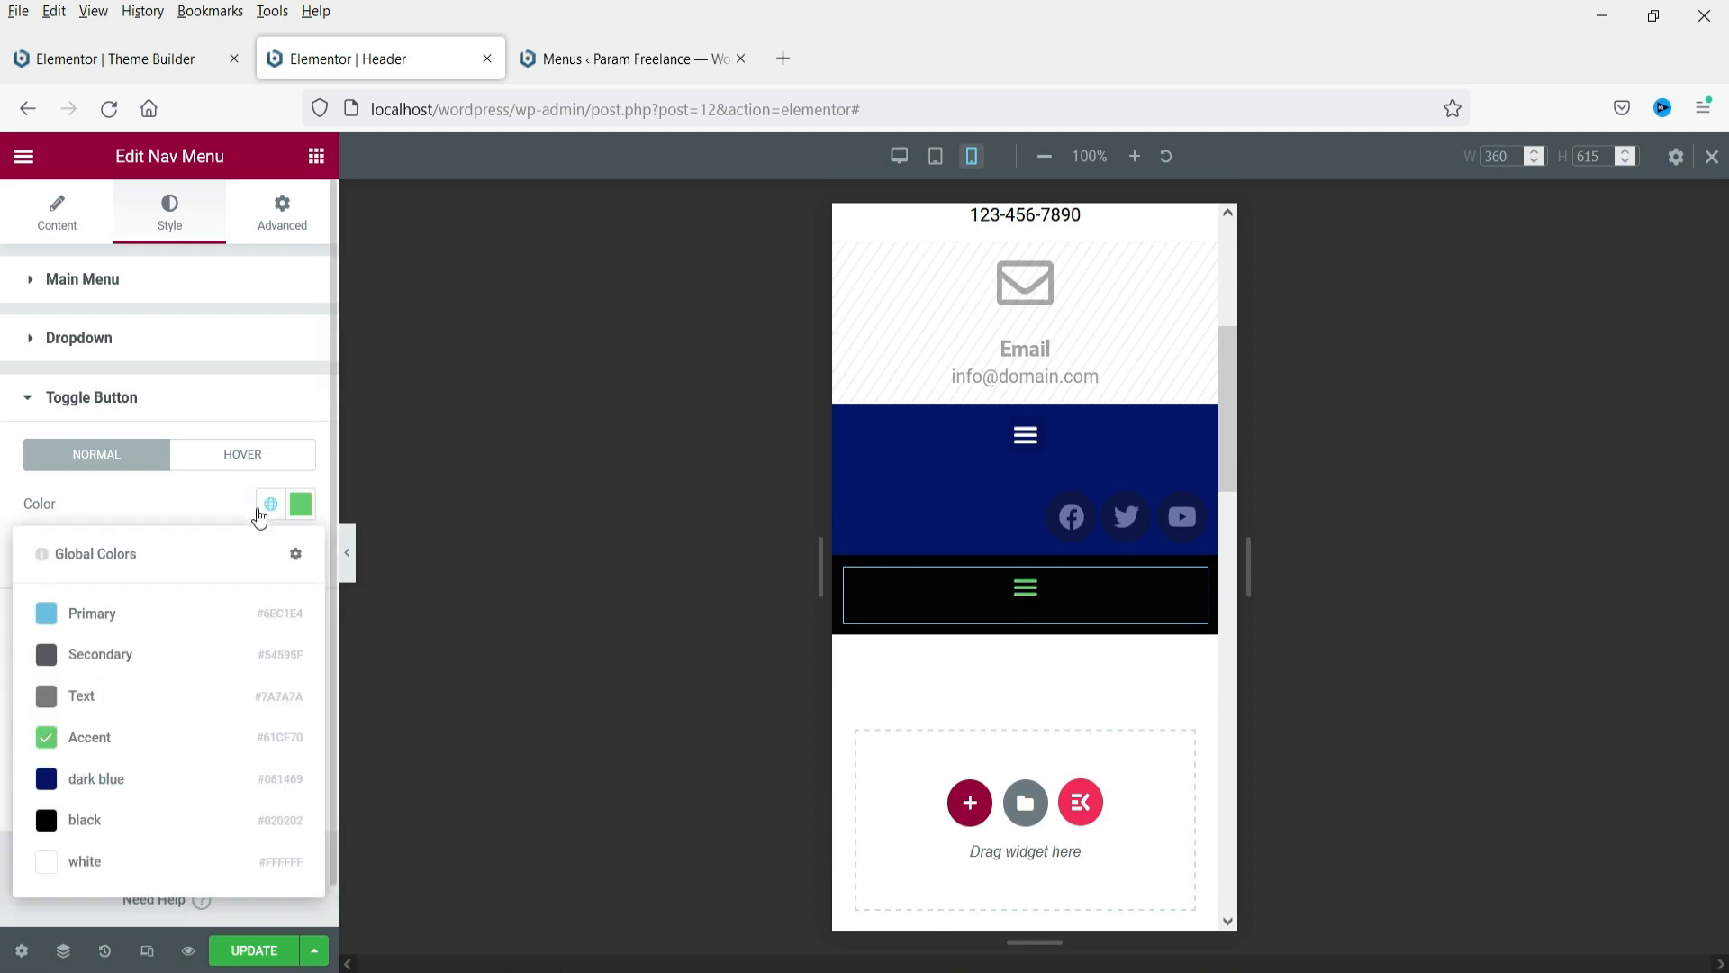
click(124, 747)
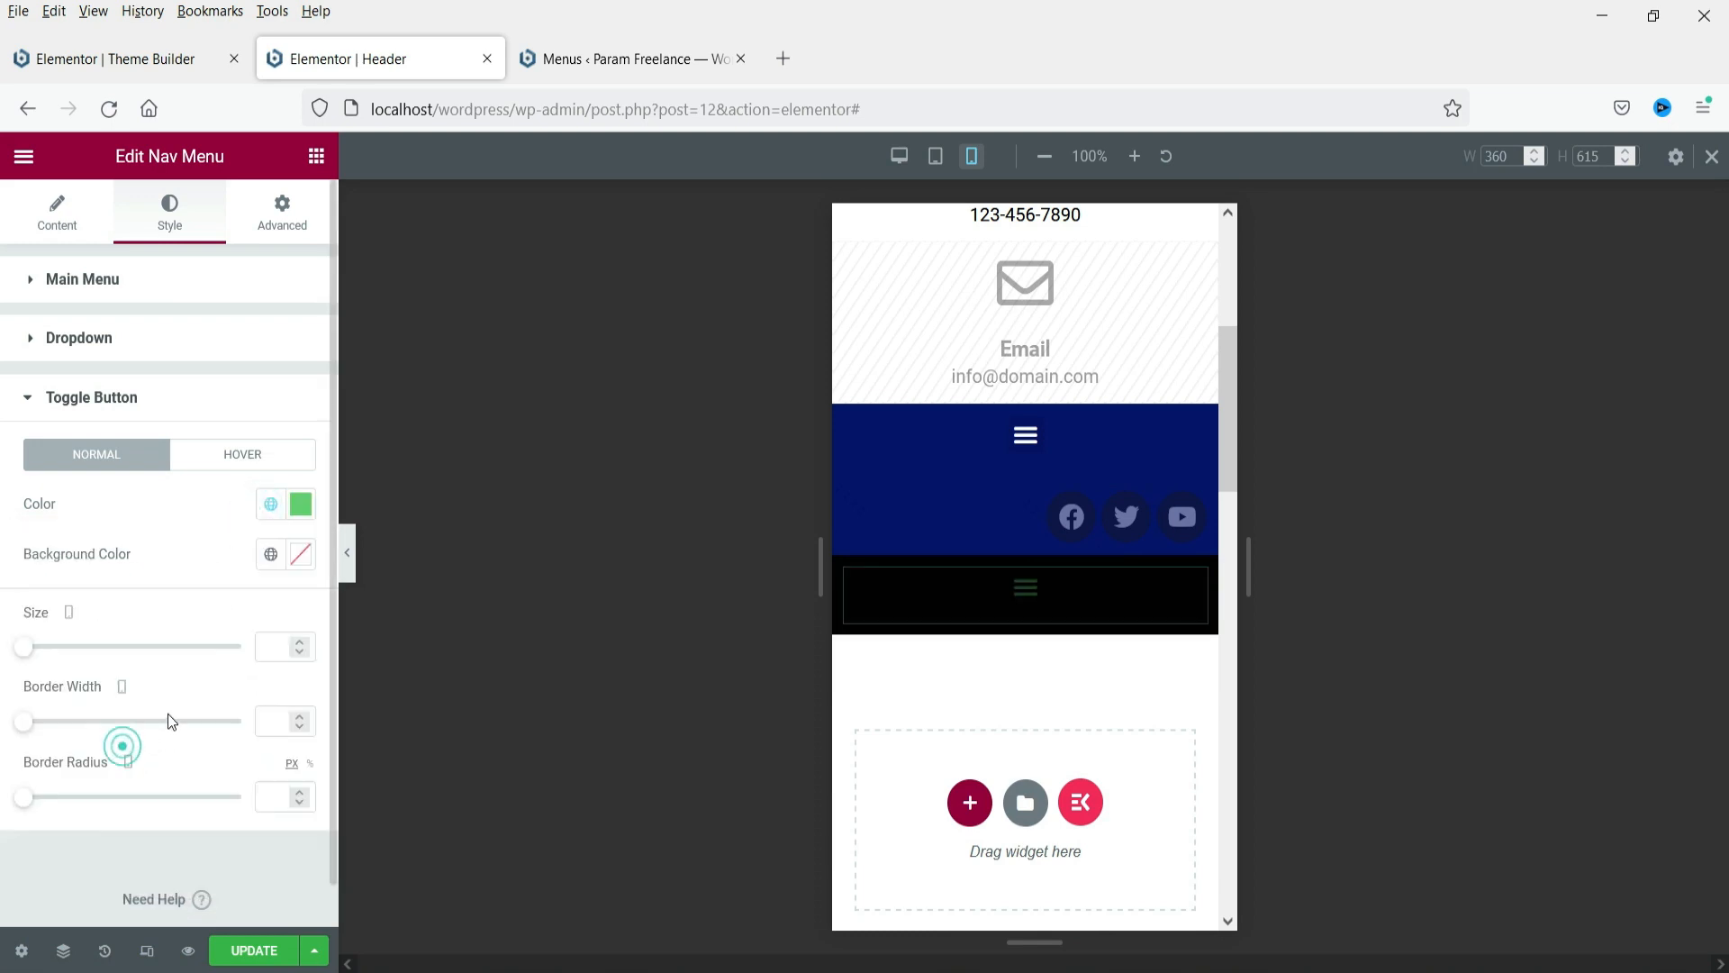
Set the hover color of the lower menu's toggle button to the global color Primary and test the toggle
click(268, 456)
click(267, 509)
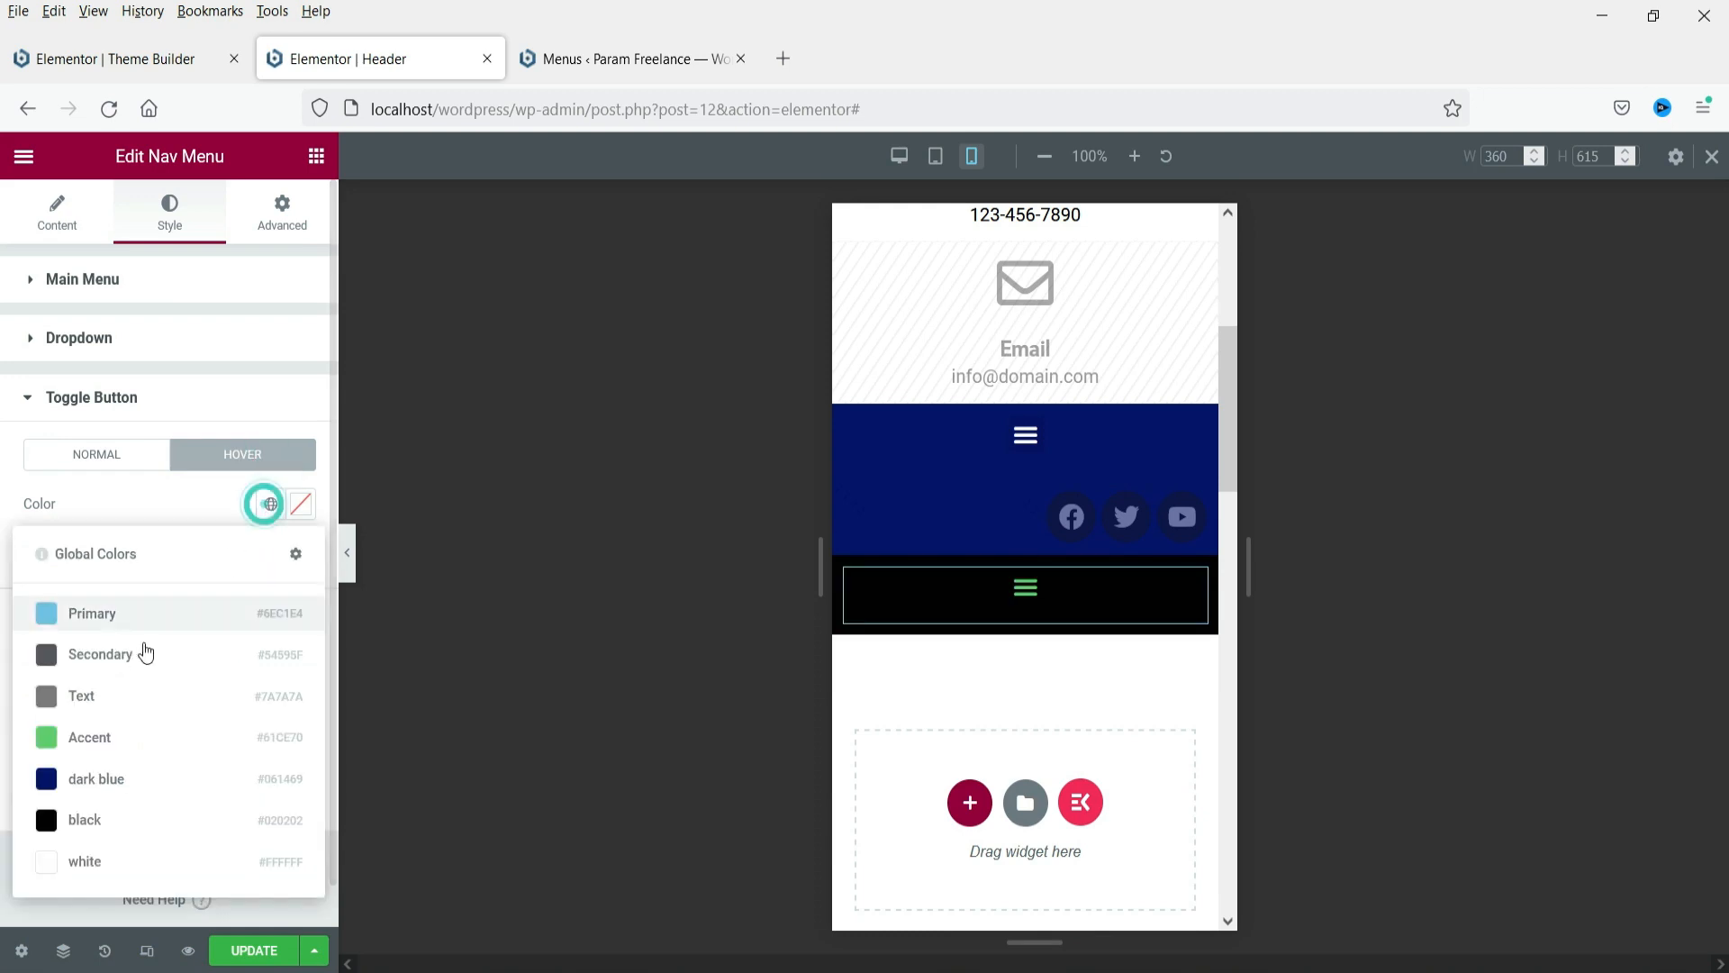
click(108, 617)
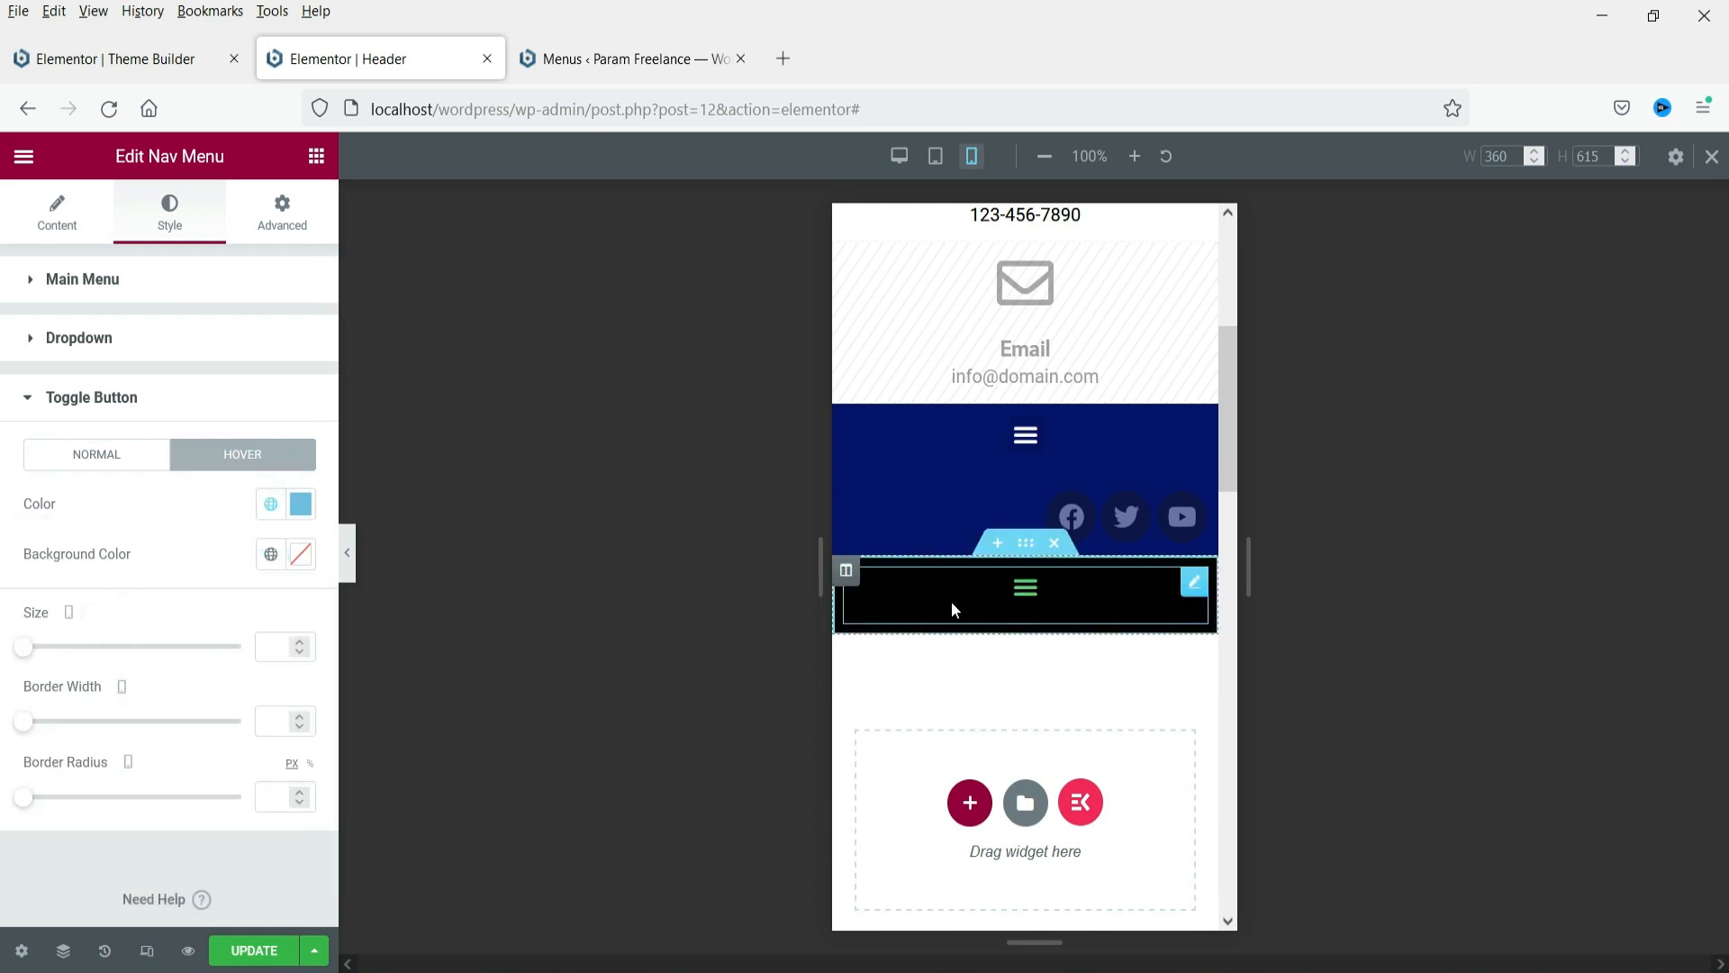
click(1024, 593)
click(1022, 598)
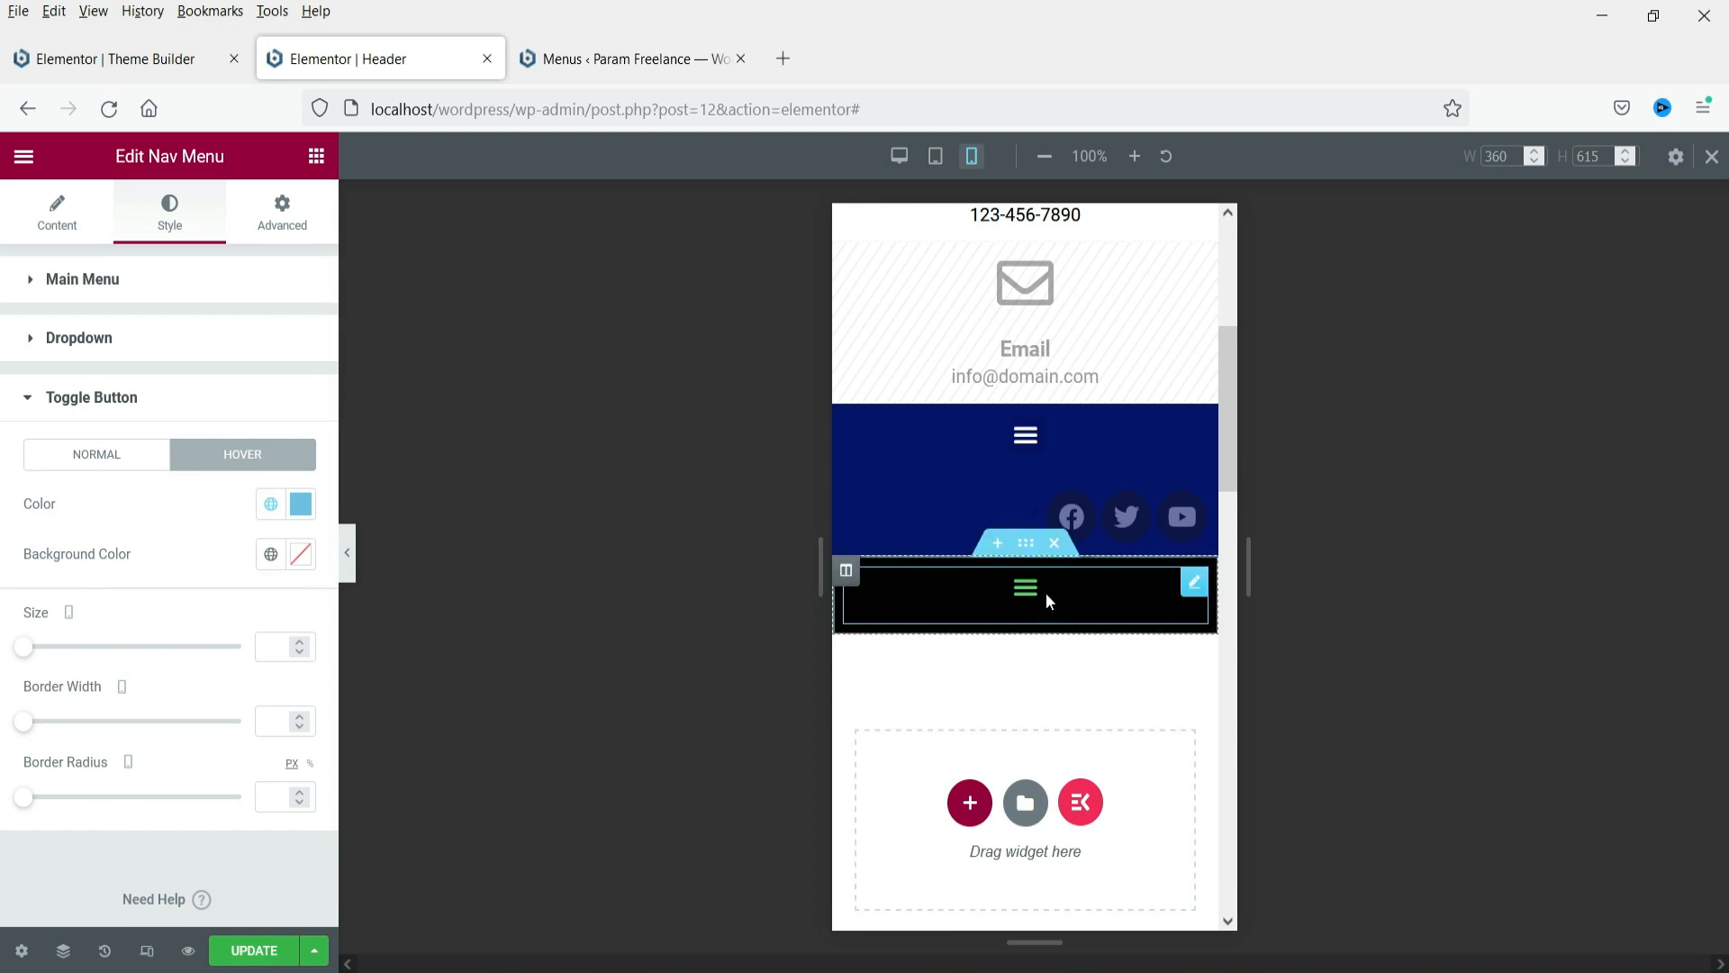
click(116, 397)
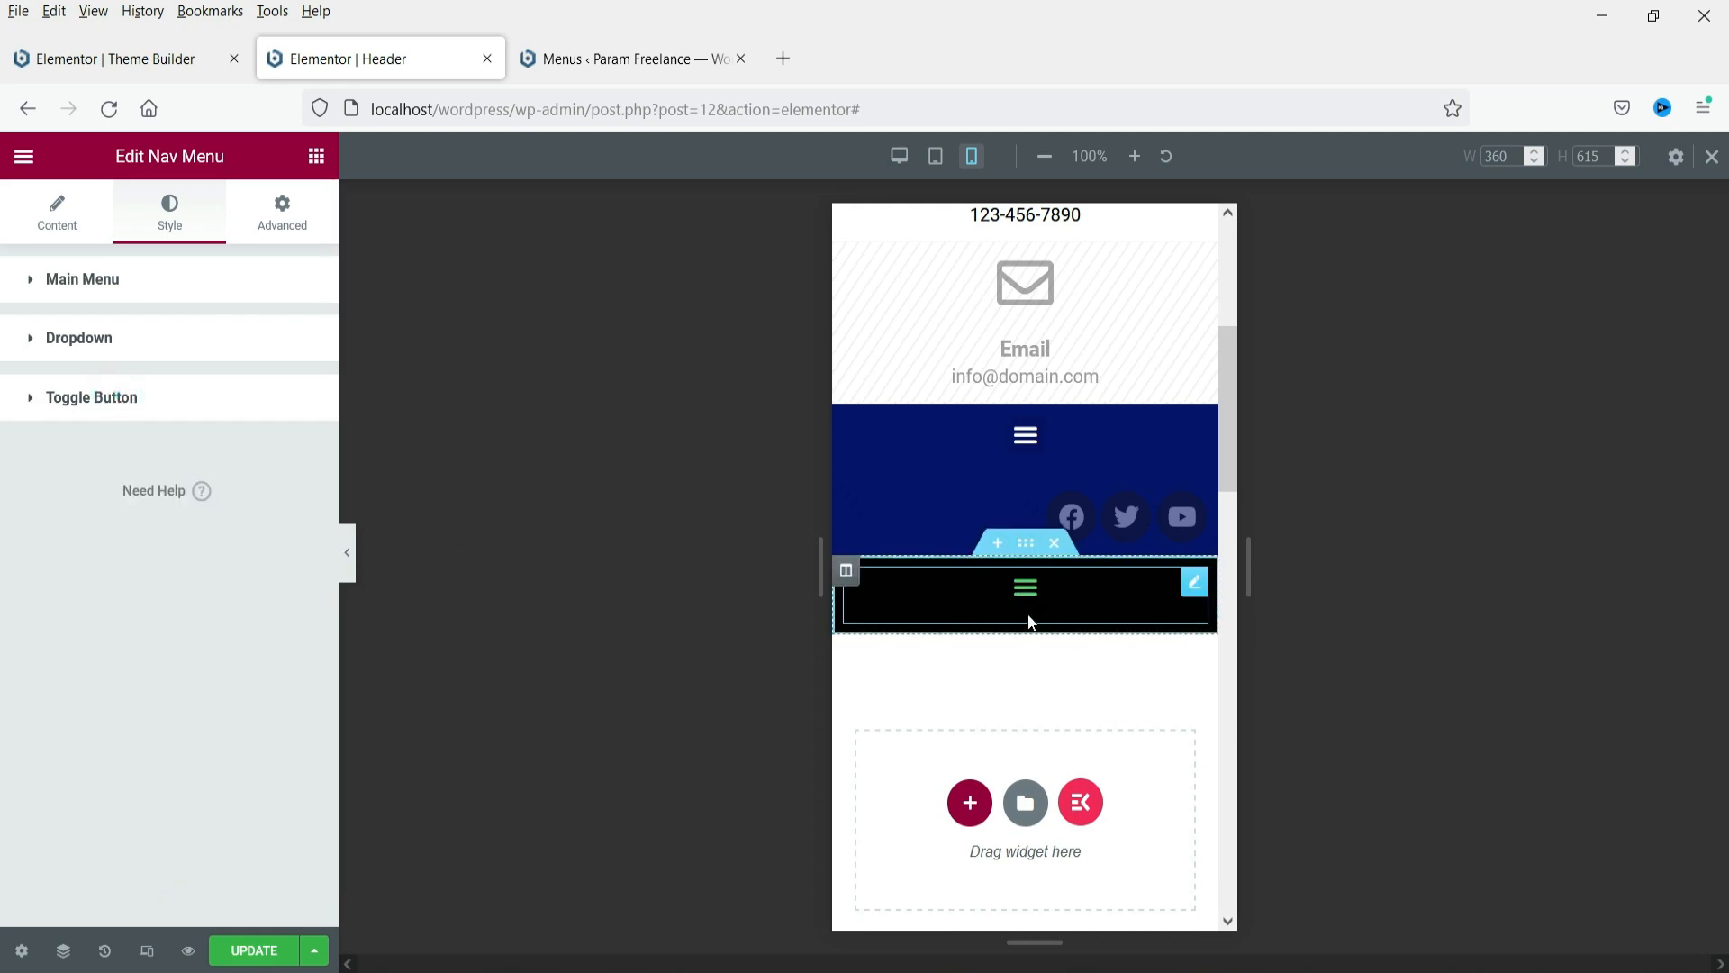
In desktop view, set the lower menu's dropdown typography to size 18 px and weight 400
click(898, 157)
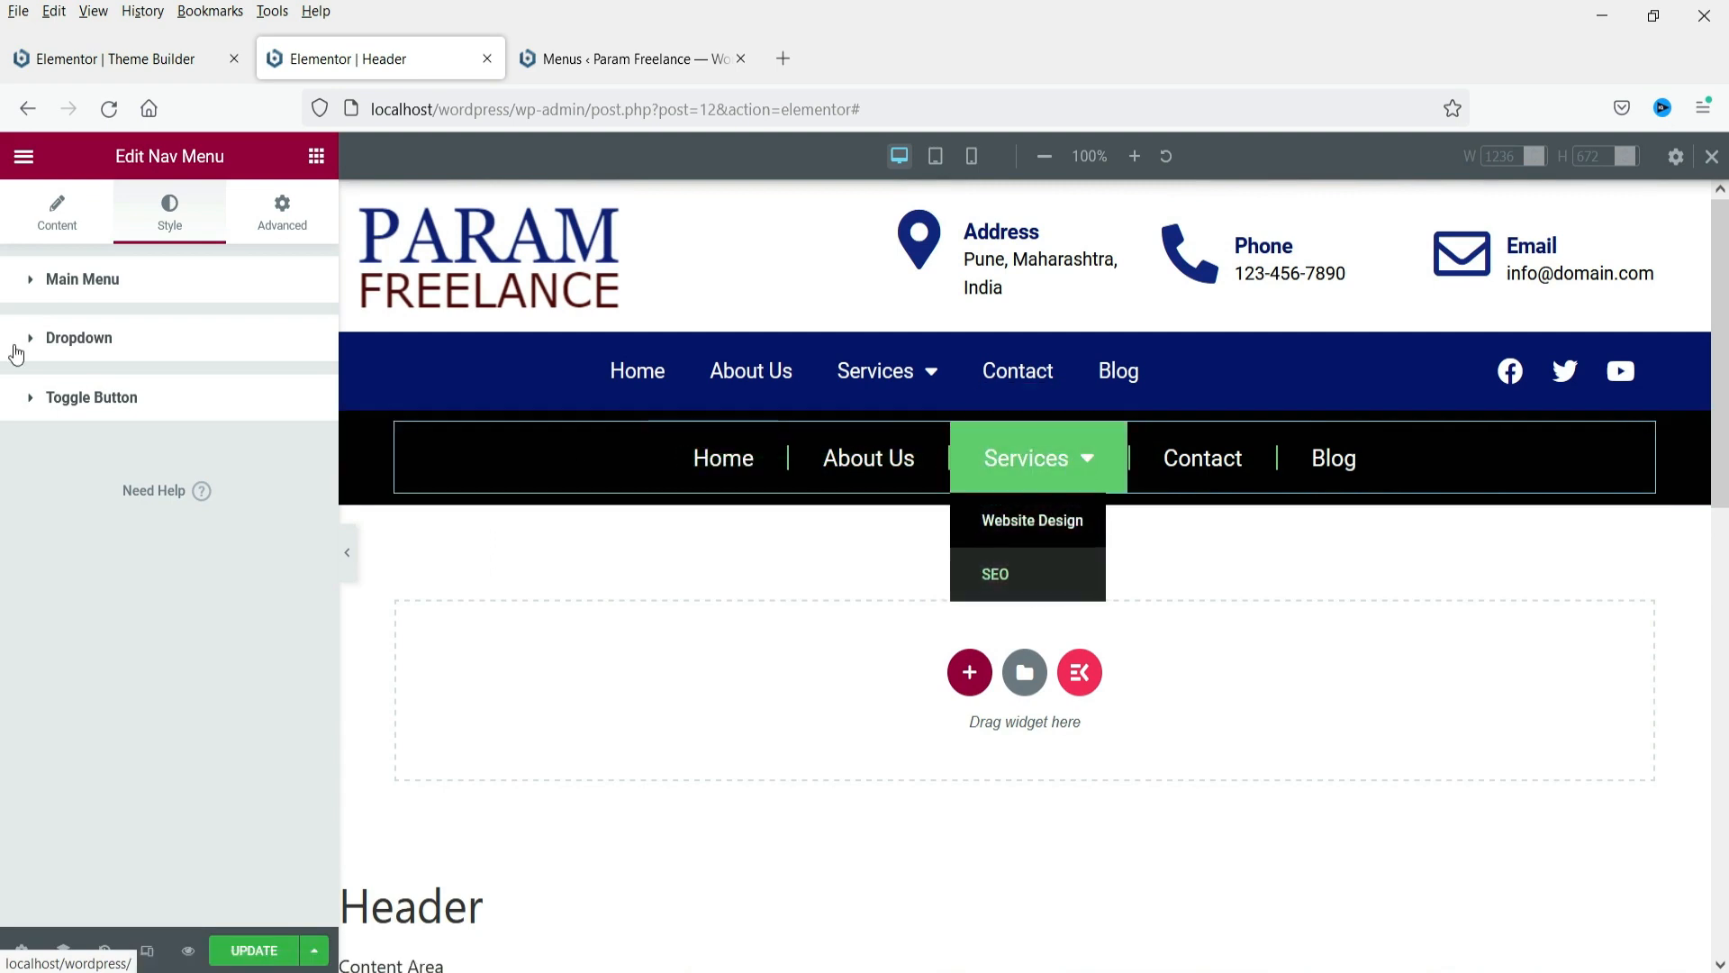
click(68, 296)
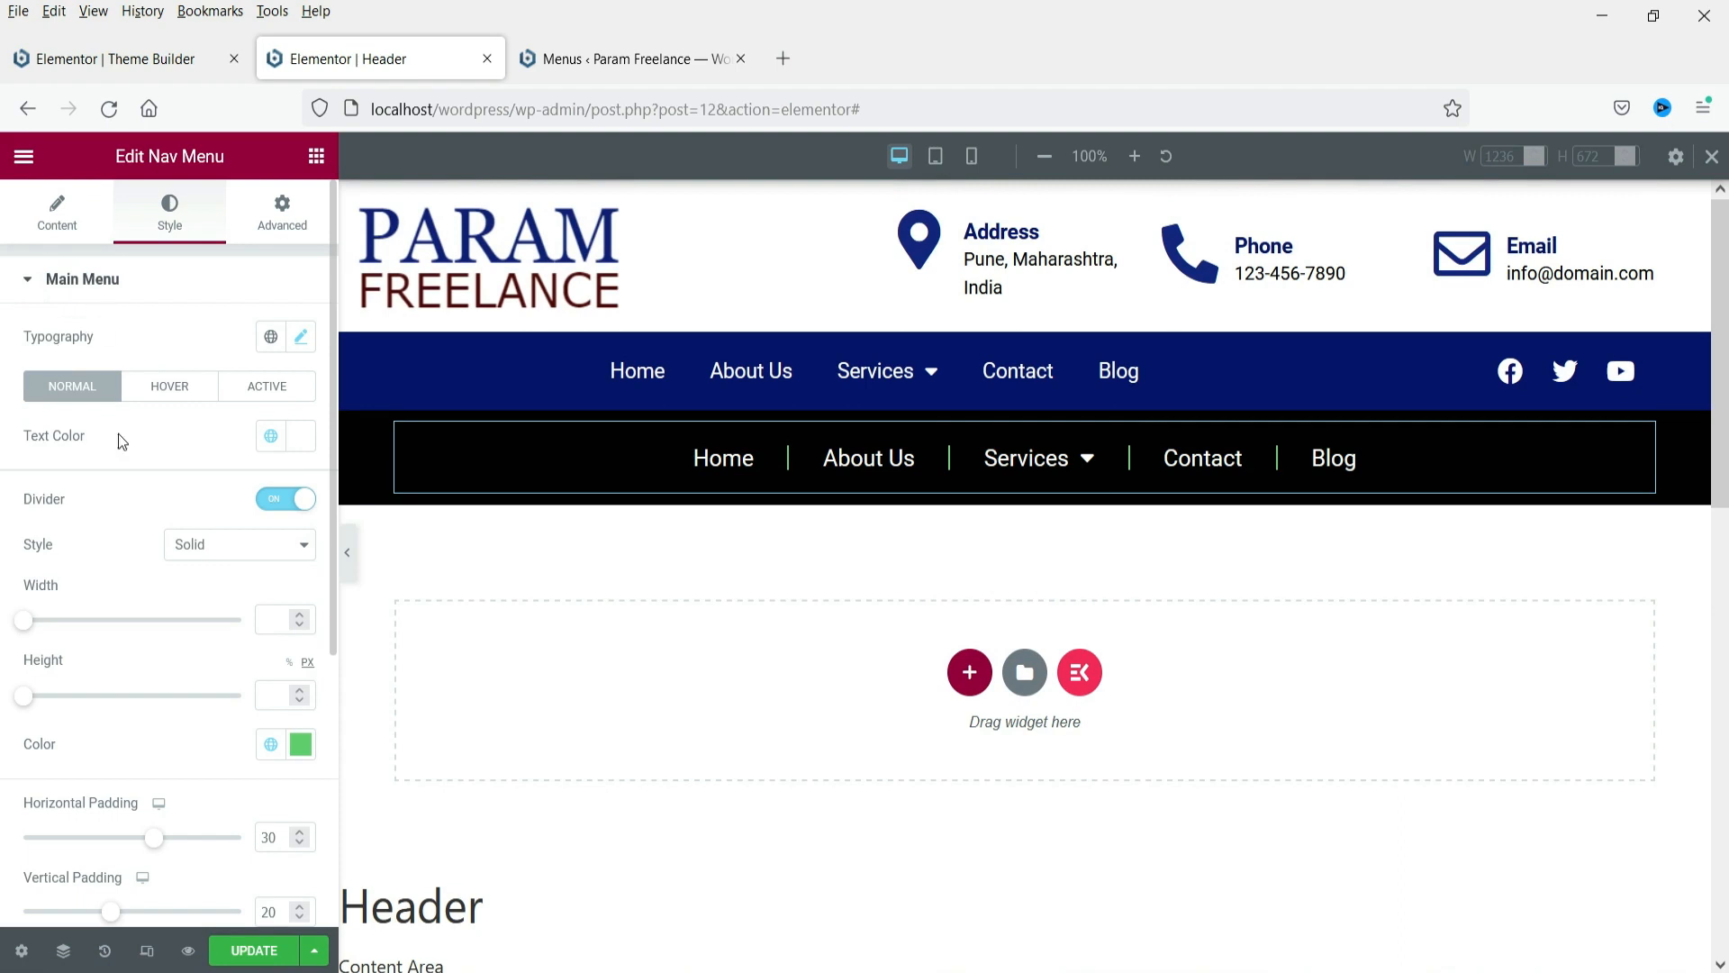
scroll(115, 726, down, 5)
click(109, 716)
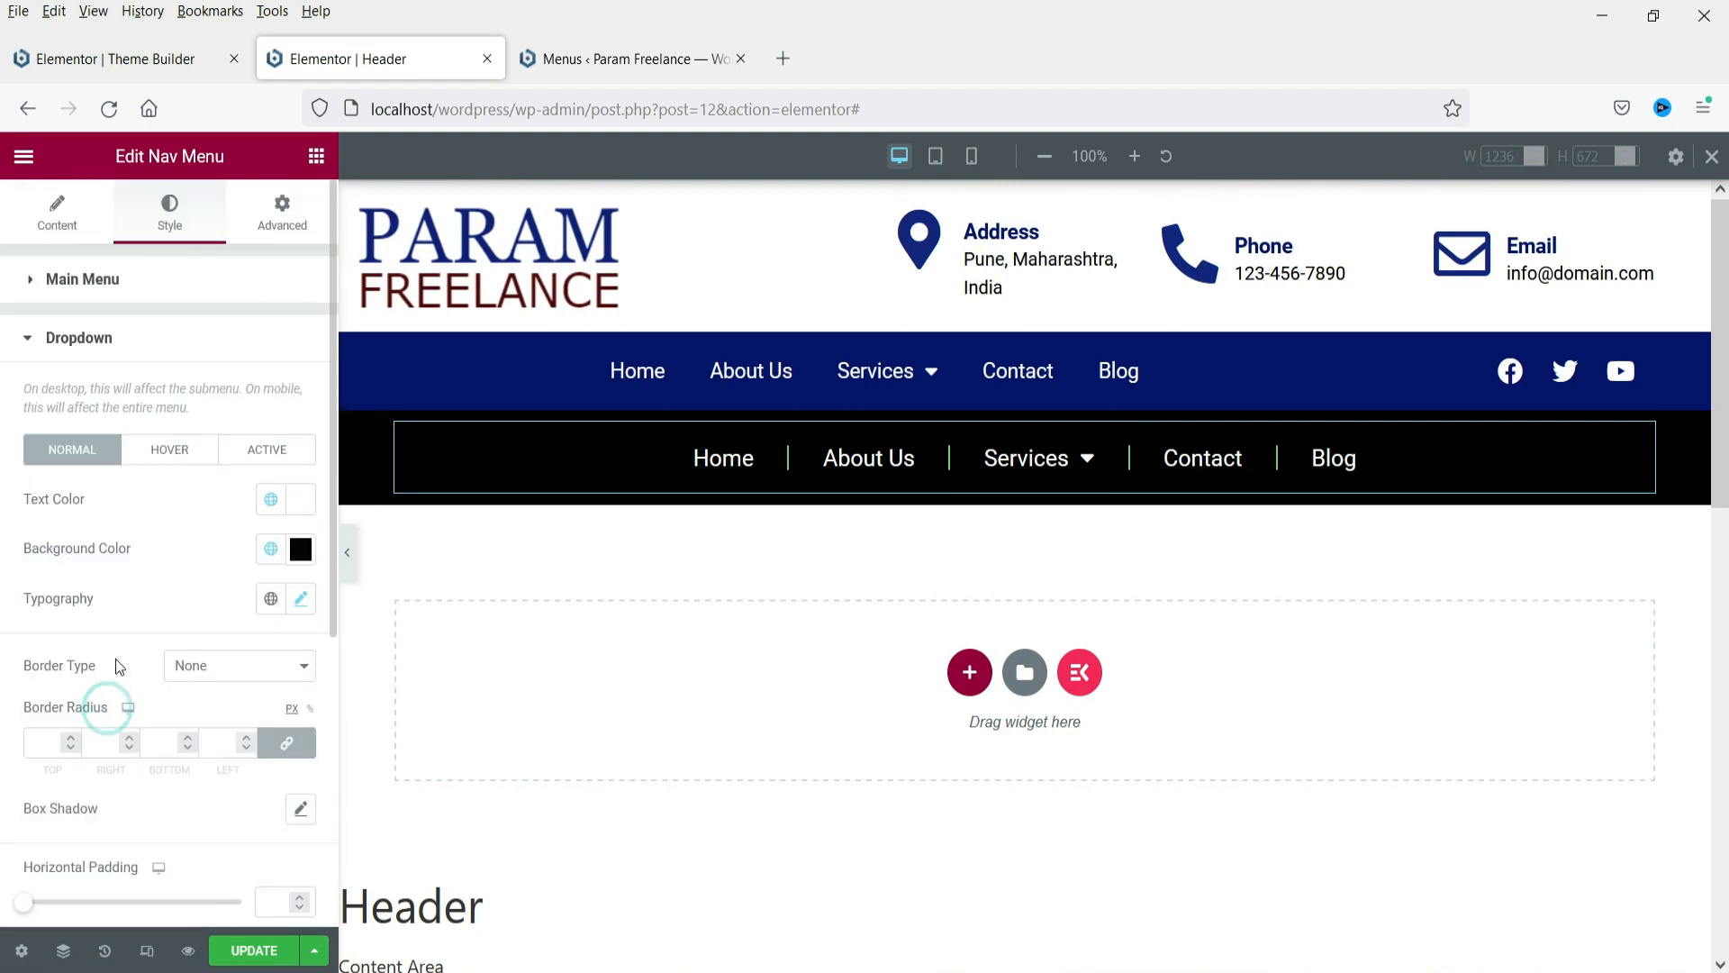
scroll(181, 552, down, 3)
scroll(182, 550, up, 2)
click(300, 472)
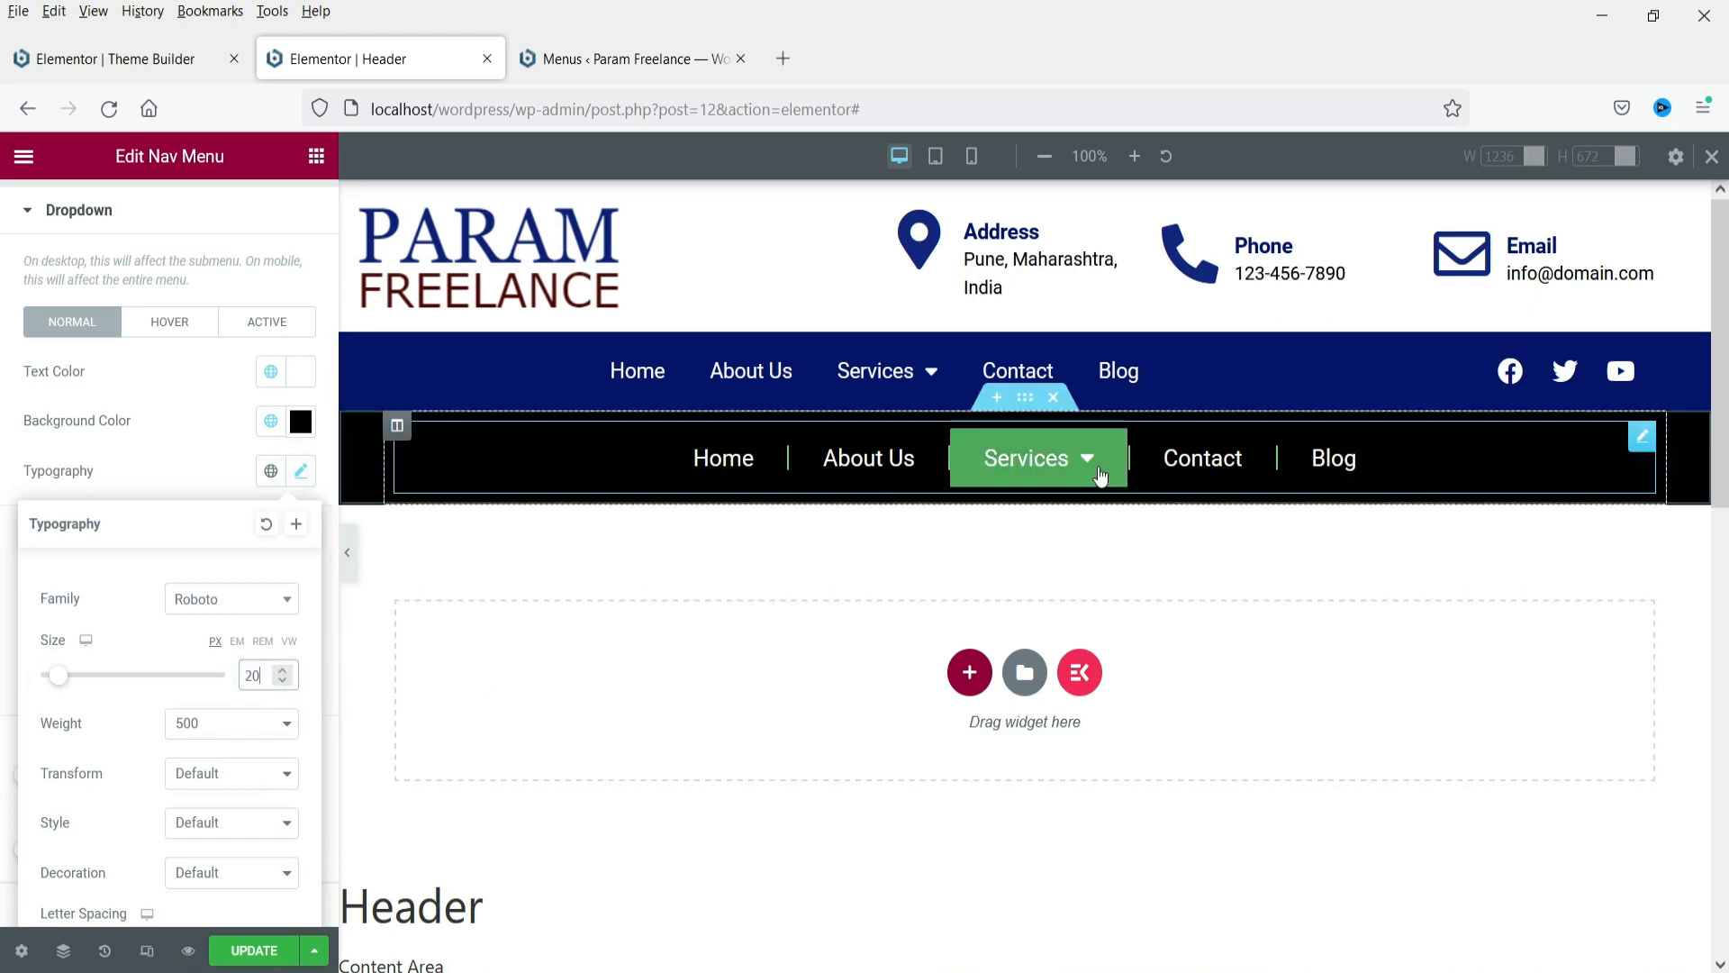
mouse_move(1035, 457)
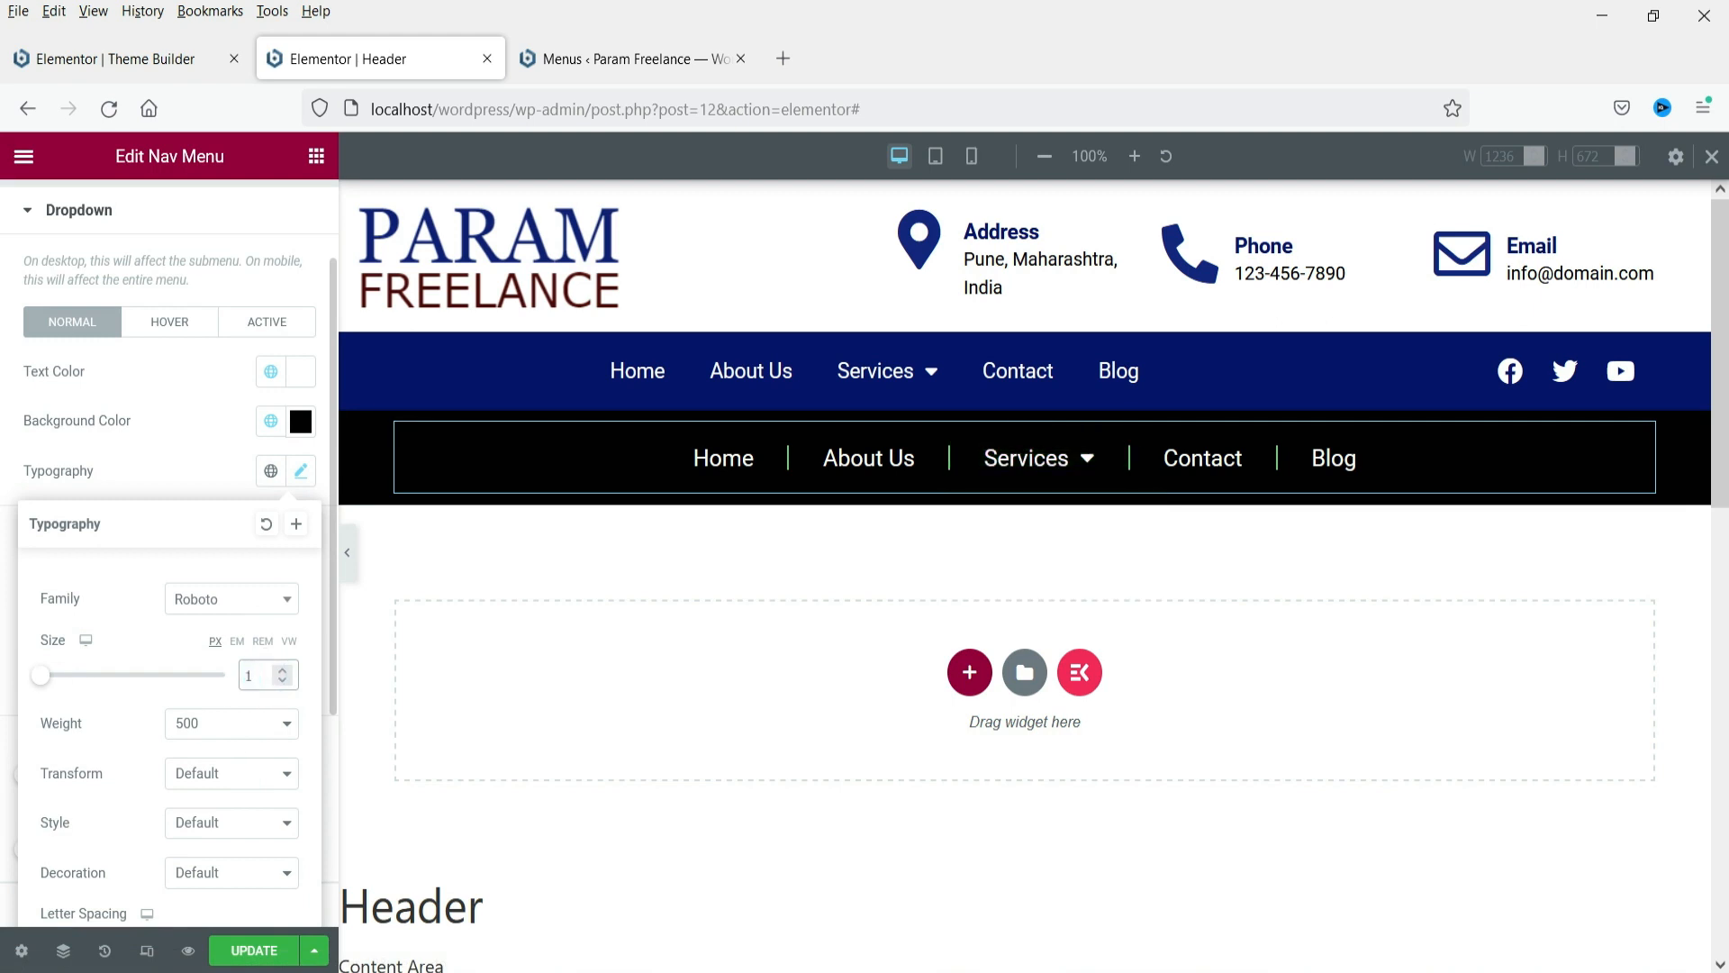
click(219, 744)
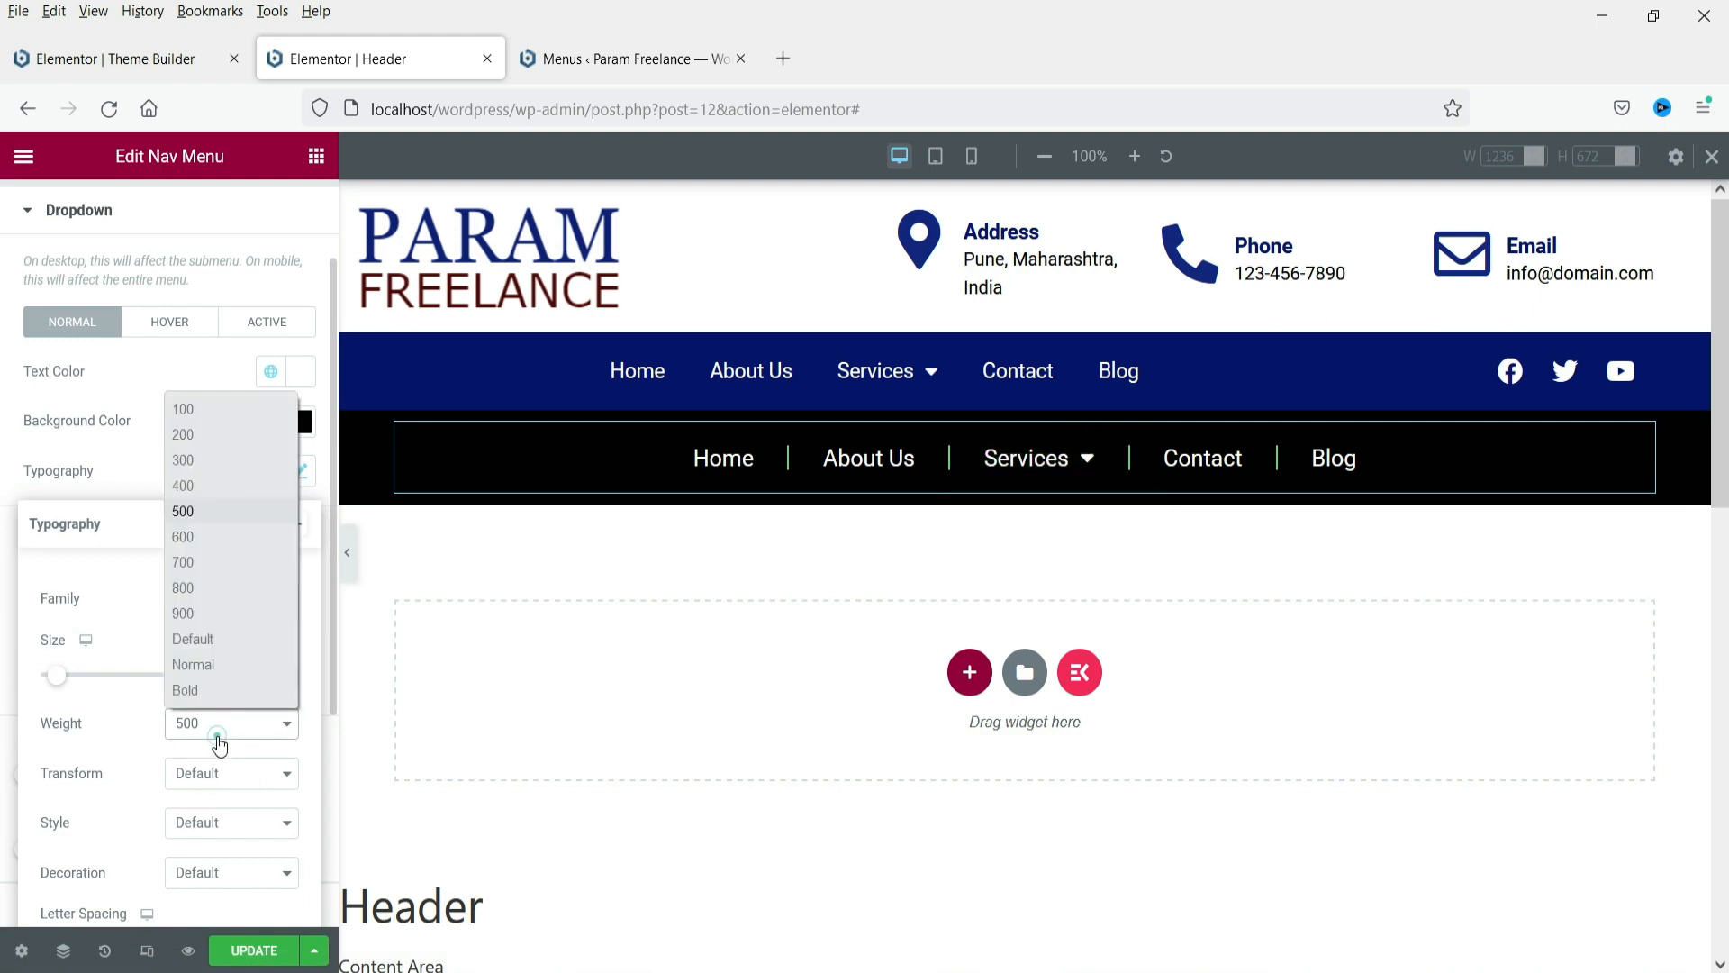
click(193, 487)
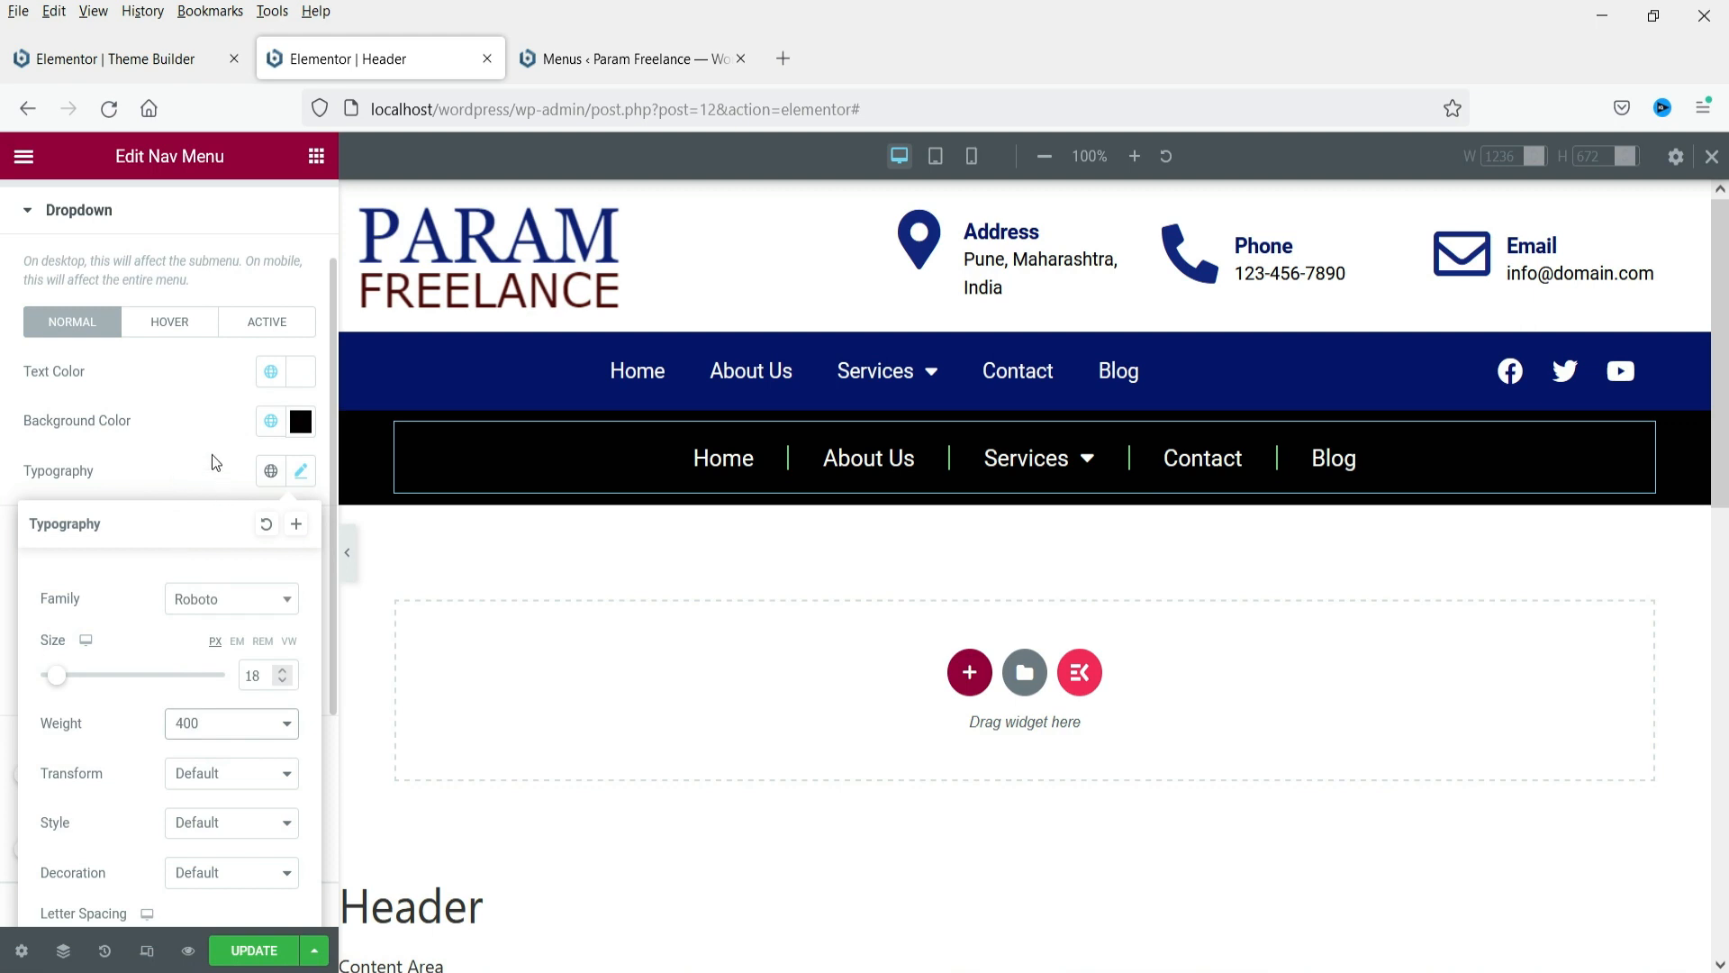
click(207, 453)
Try the global color Accent as the dropdown's normal text color and check the Services submenu
click(273, 421)
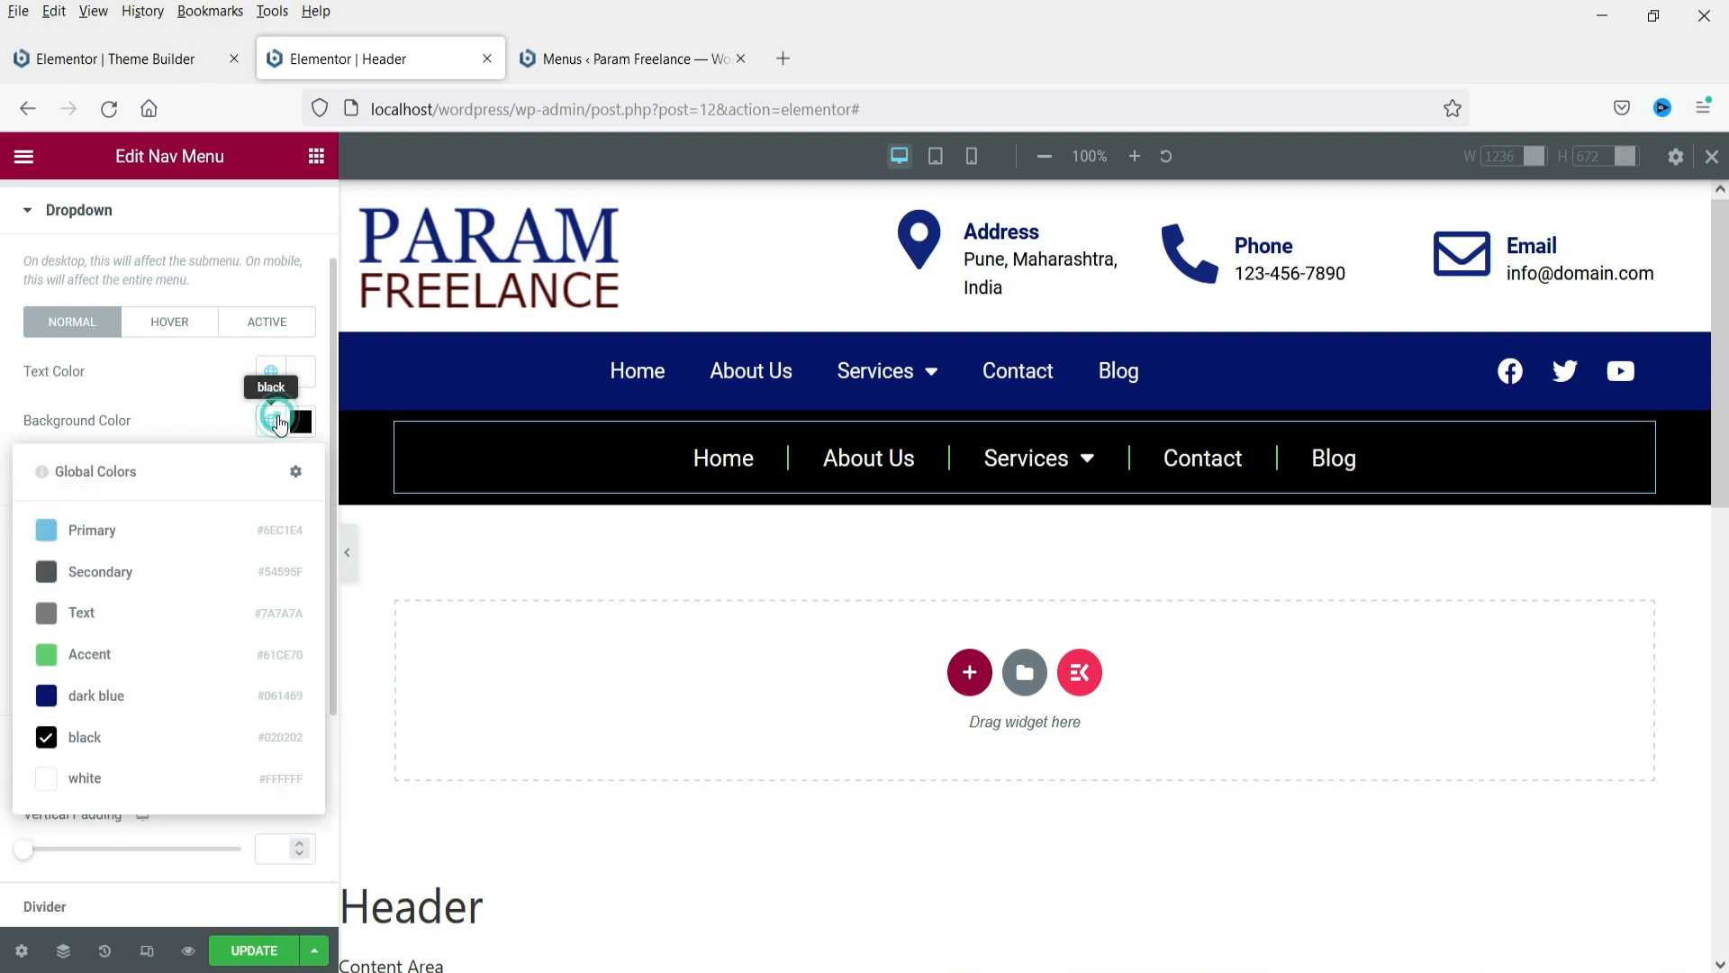
click(271, 371)
click(272, 371)
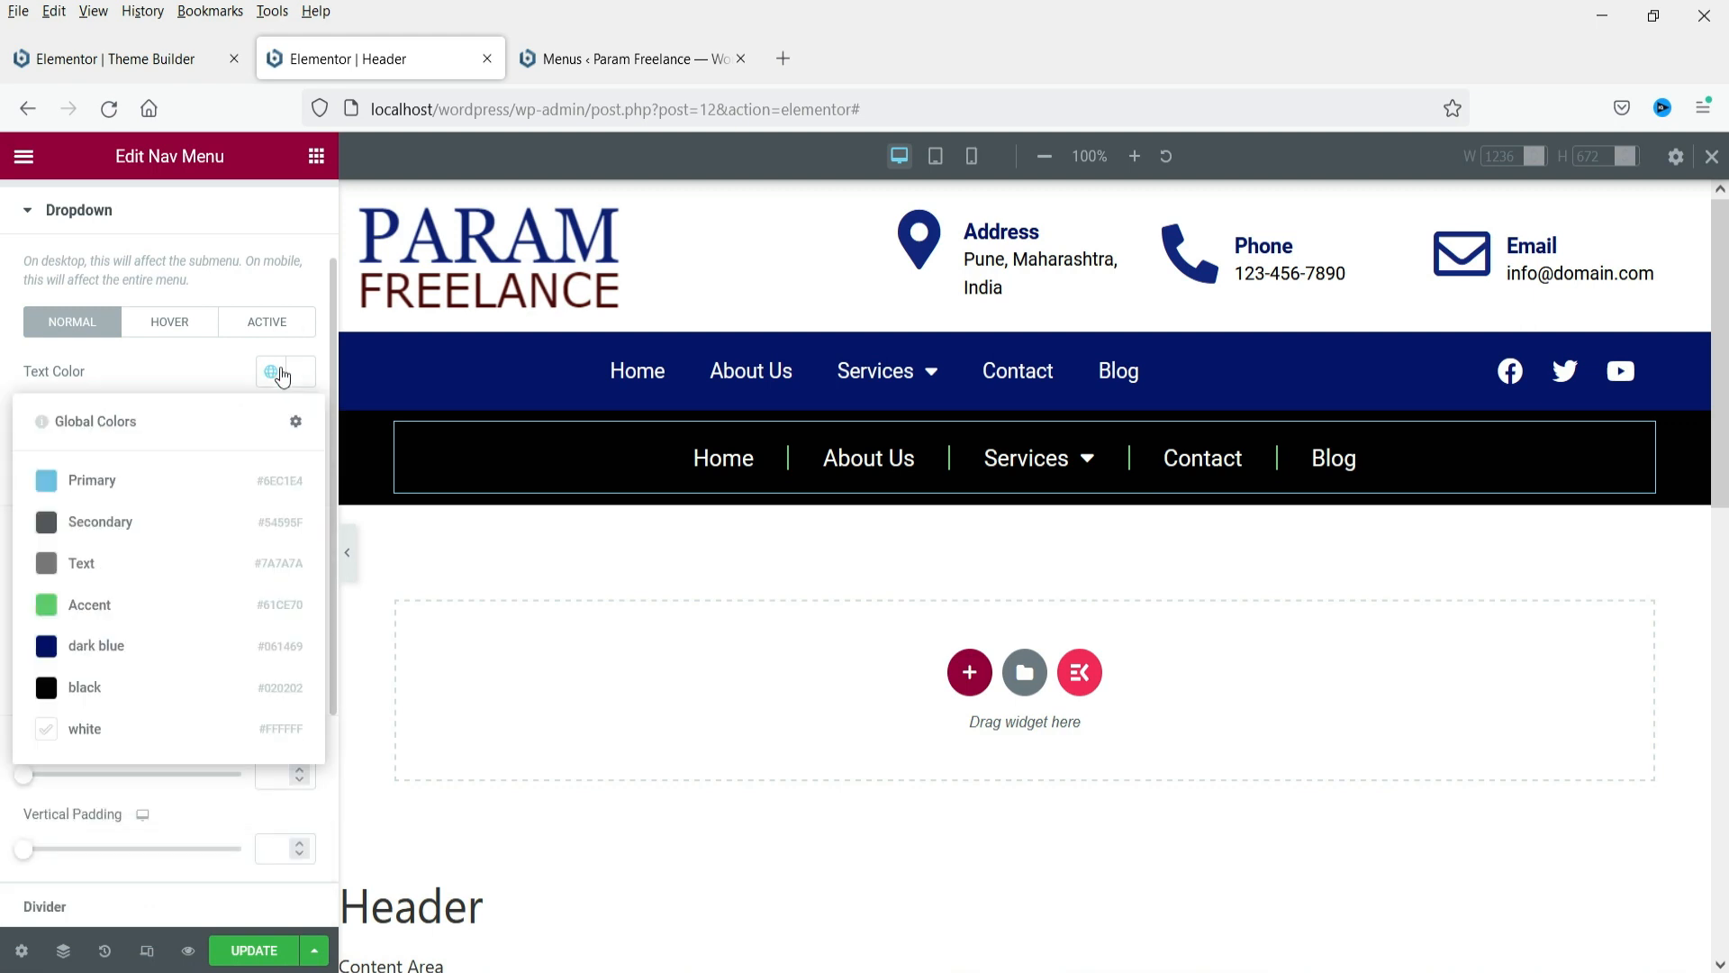
click(144, 605)
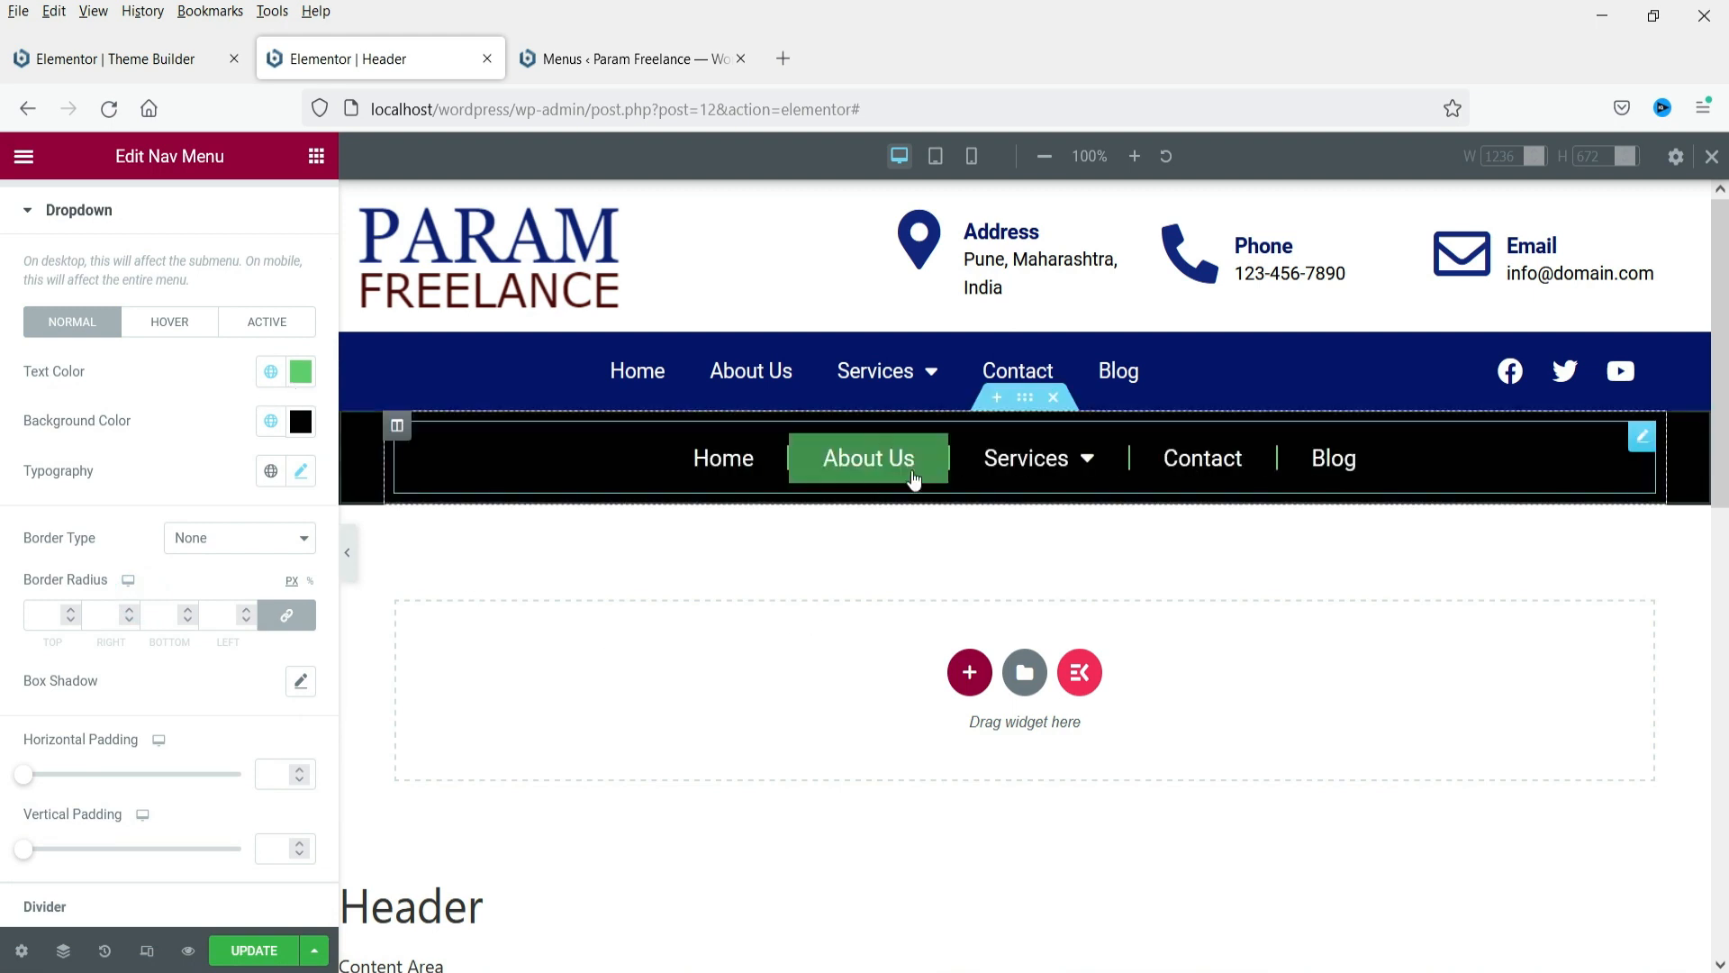
mouse_move(1035, 478)
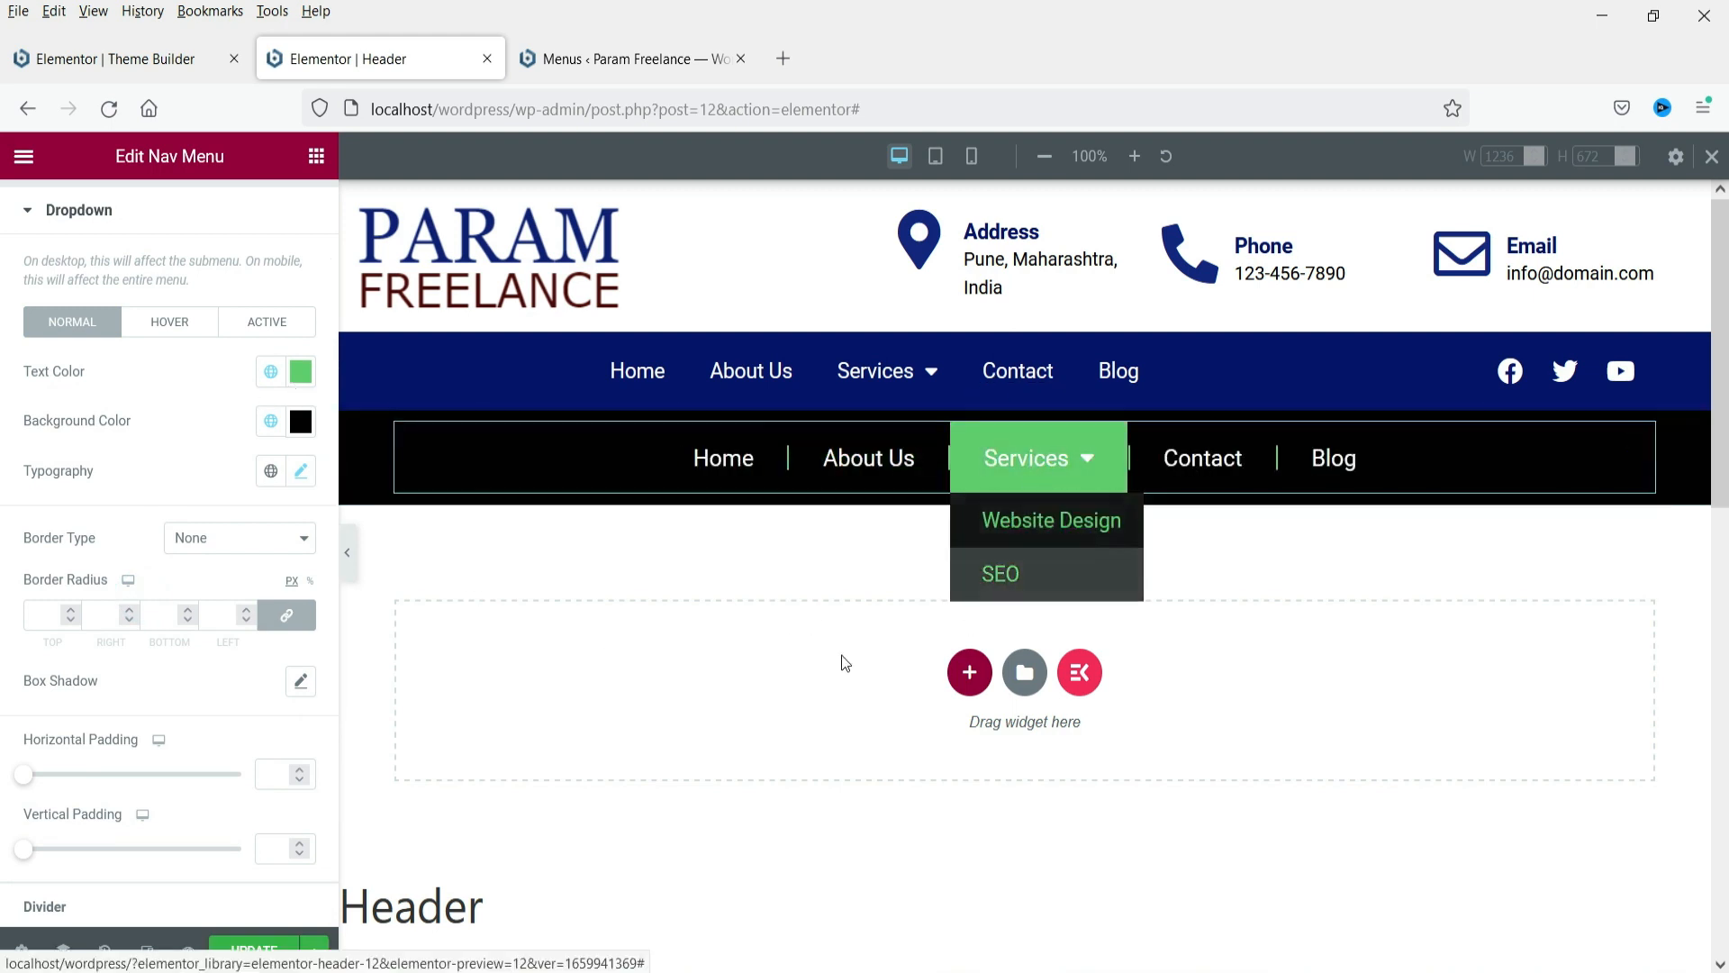
Set the dropdown's normal text color to the global color Primary and check the Services submenu
click(280, 382)
click(123, 480)
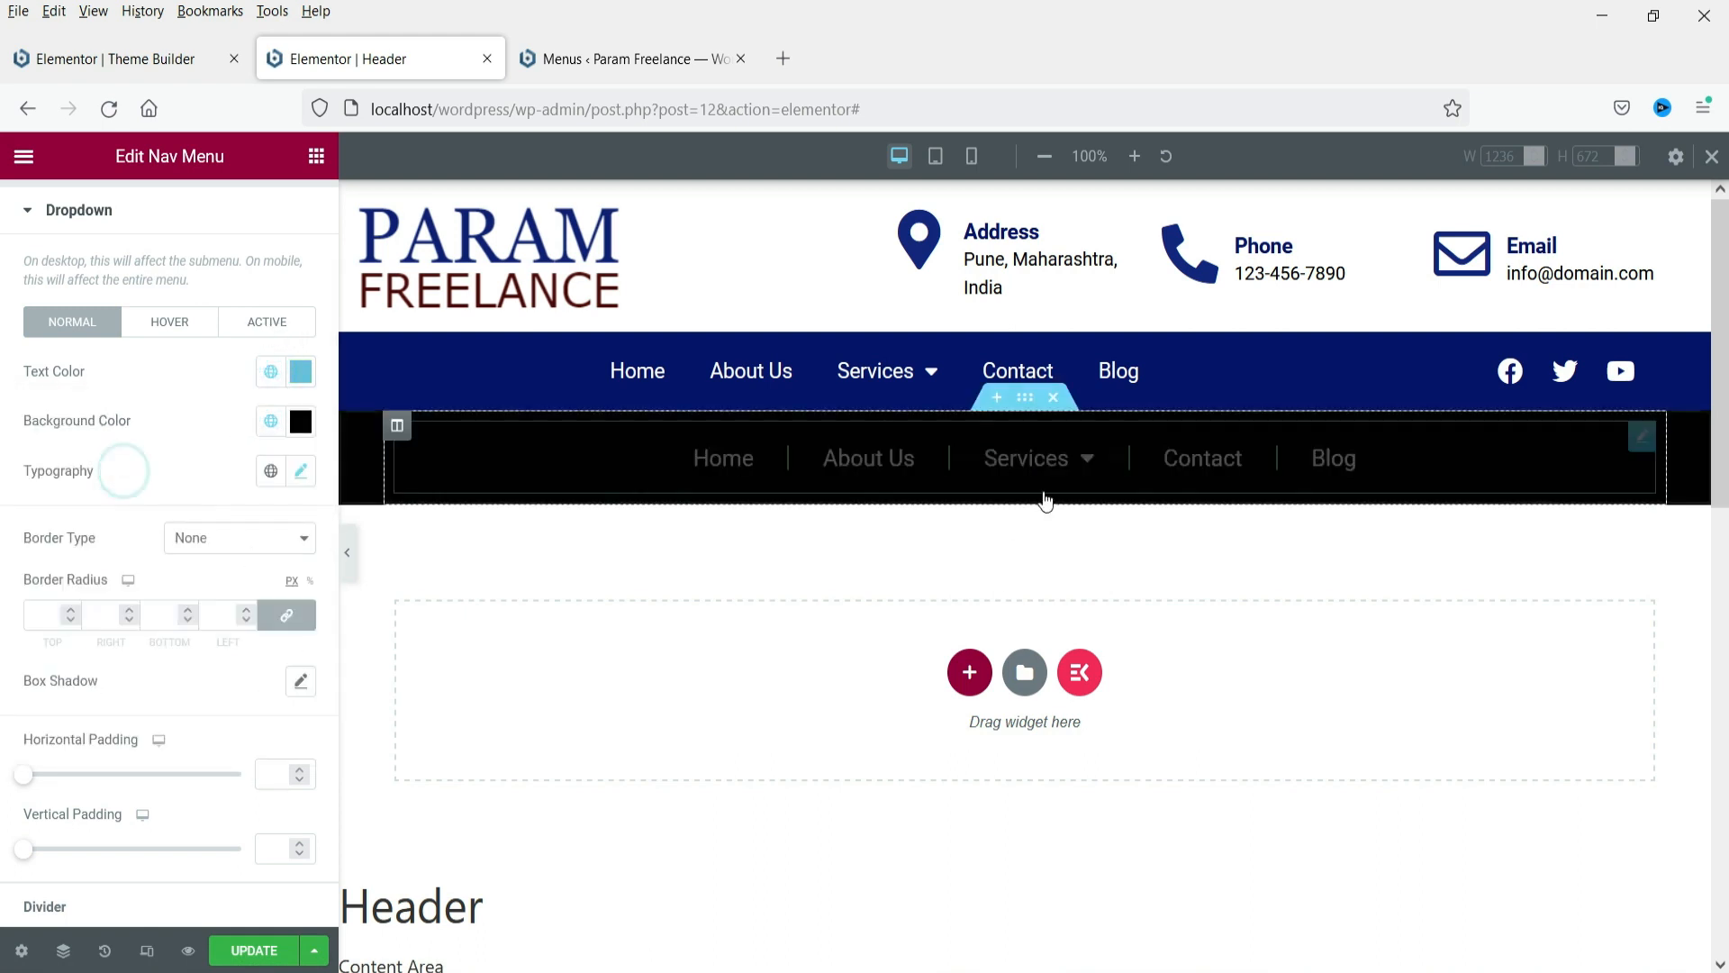
mouse_move(1089, 474)
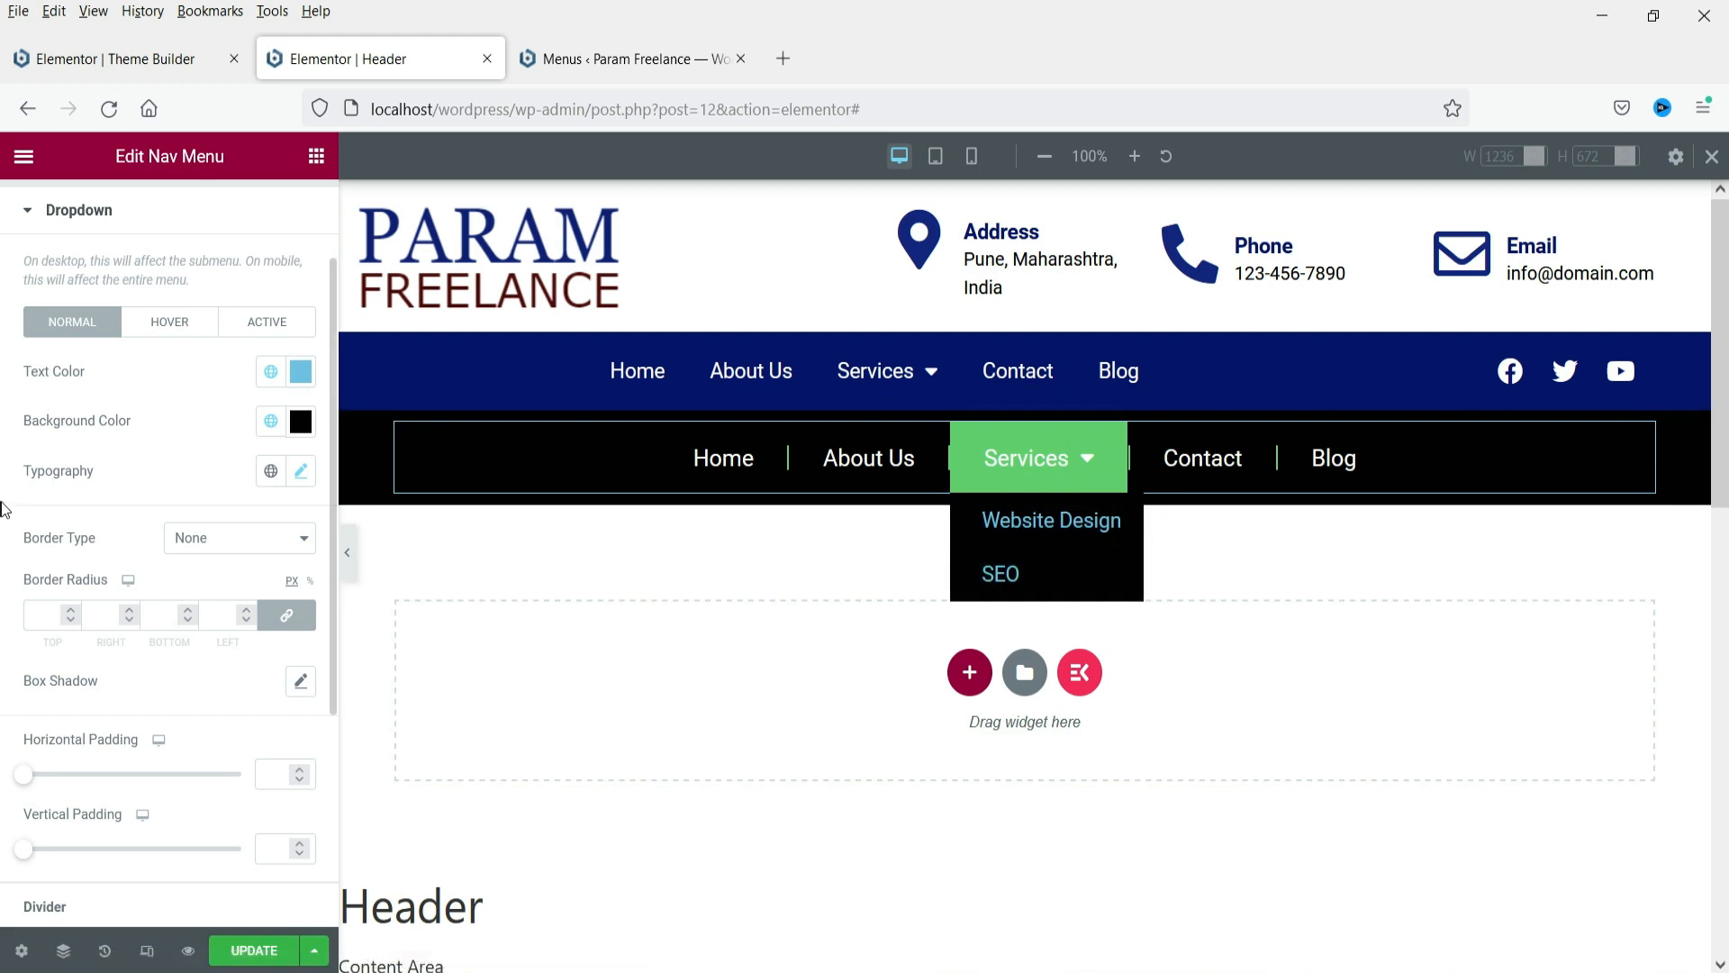
Set the vertical padding of the lower menu's dropdown to 20 and check the Services submenu
scroll(112, 695, down, 3)
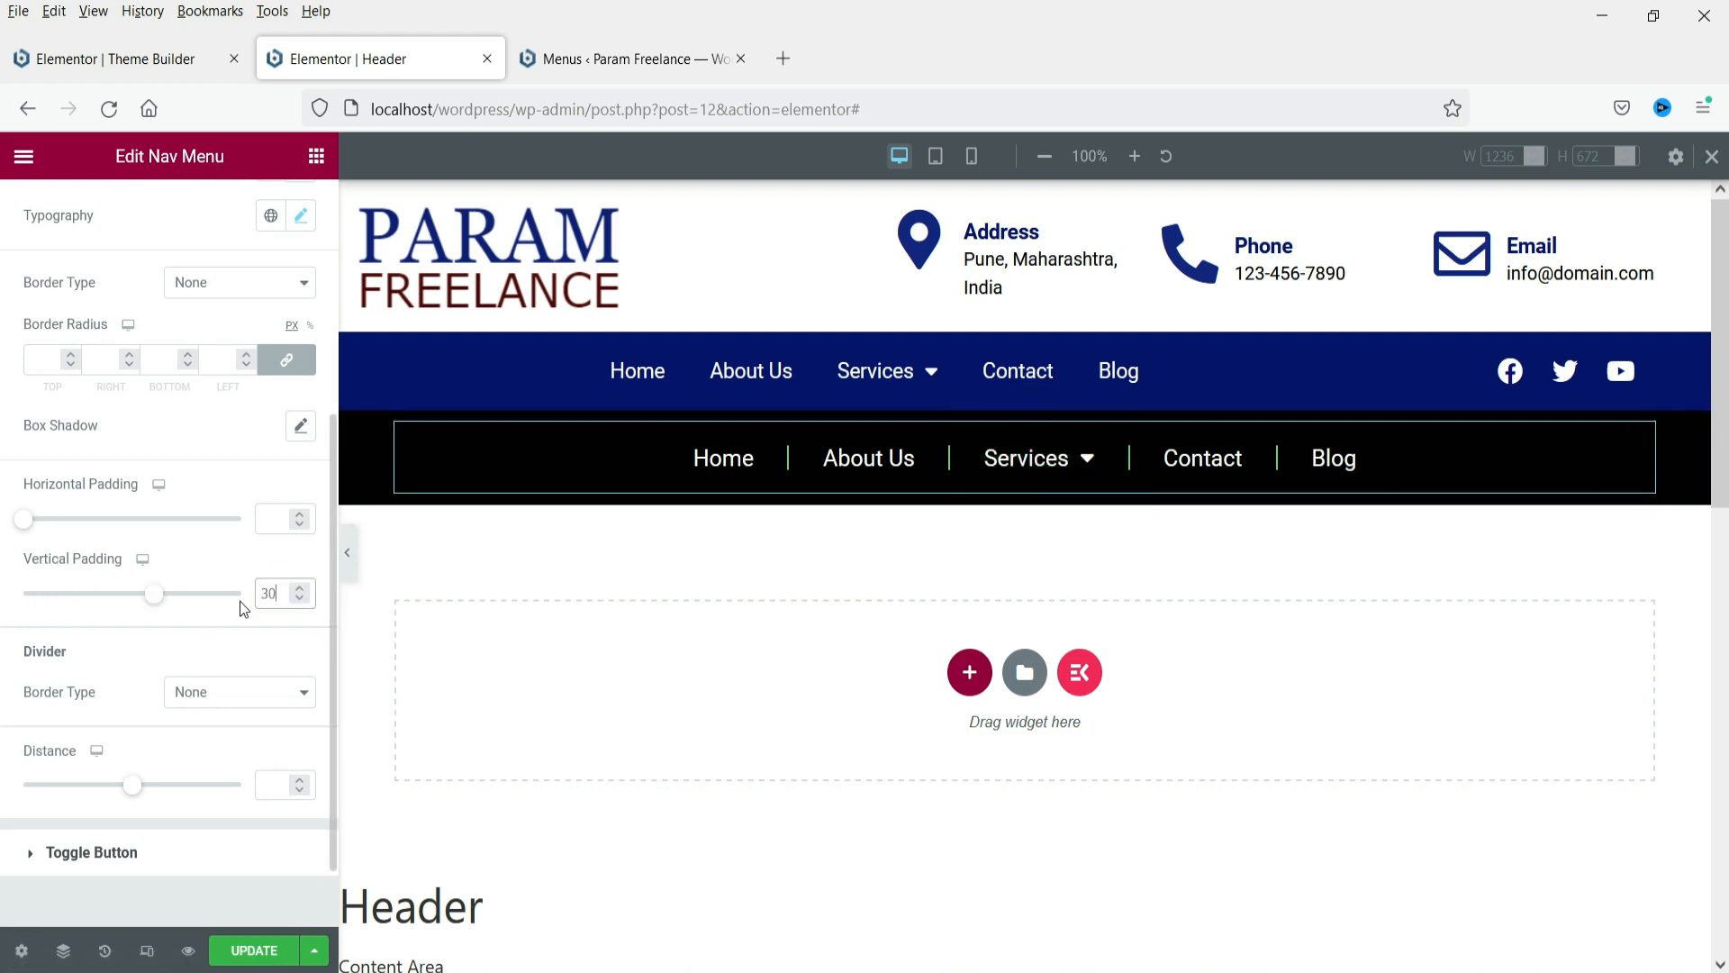
mouse_move(1027, 461)
text(0)
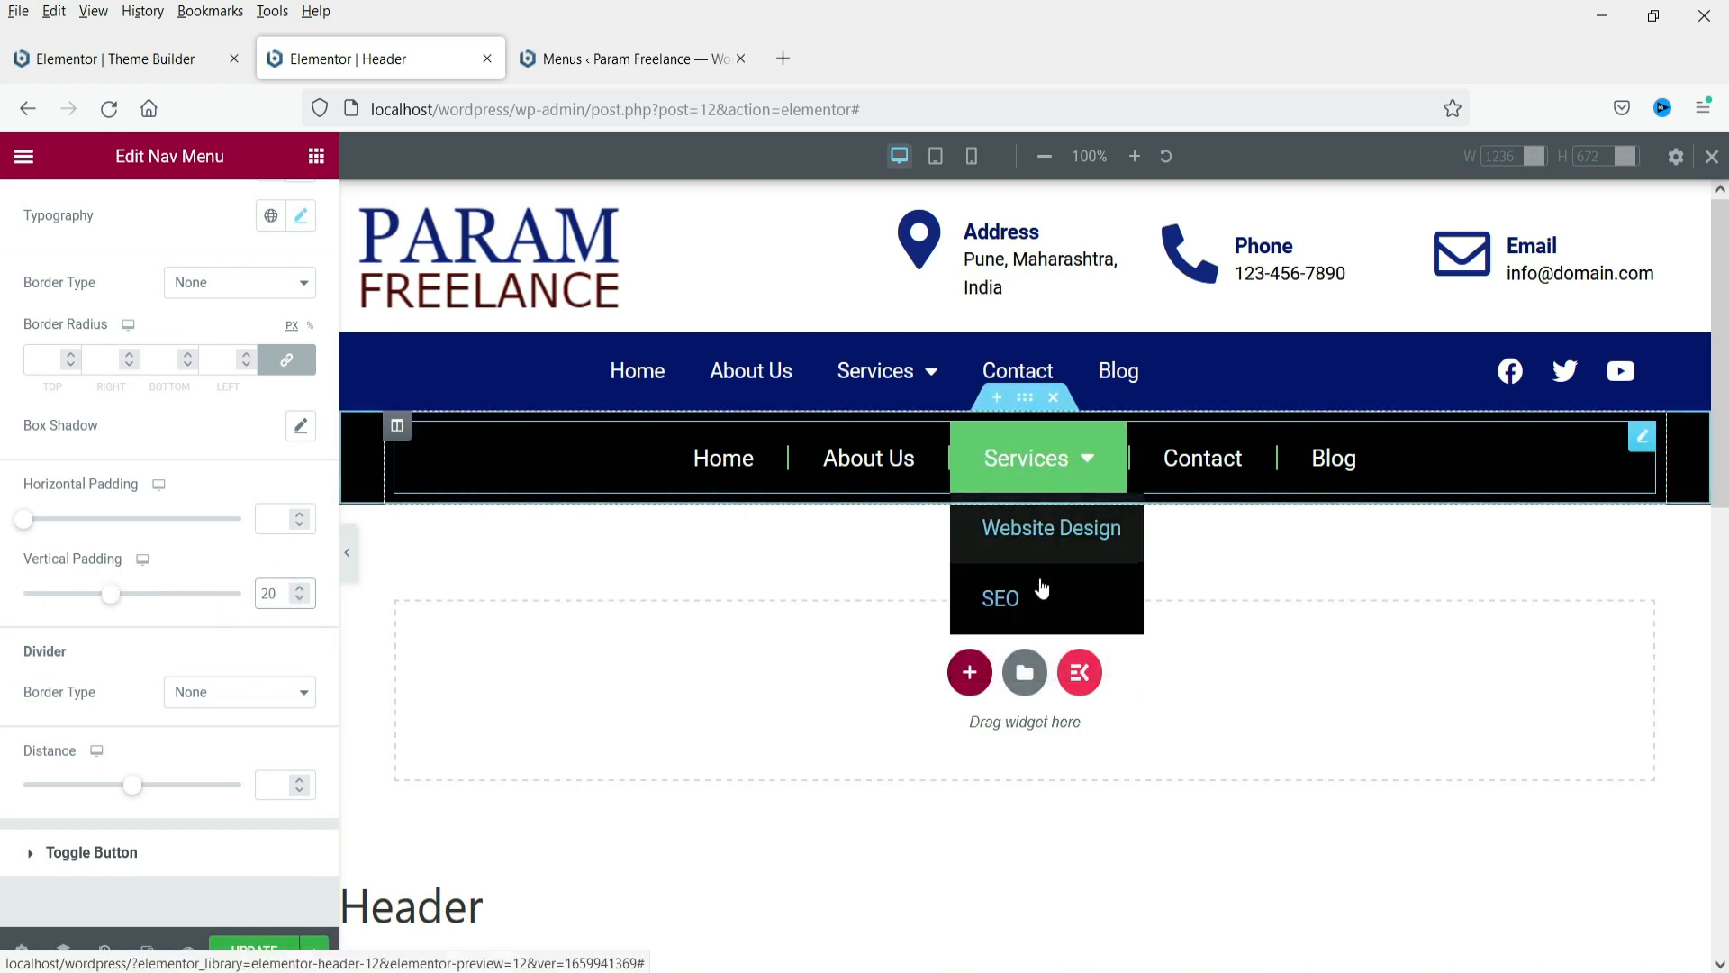
Preview the header at full width, update the template, and open the live site's home page to check the menus
click(348, 559)
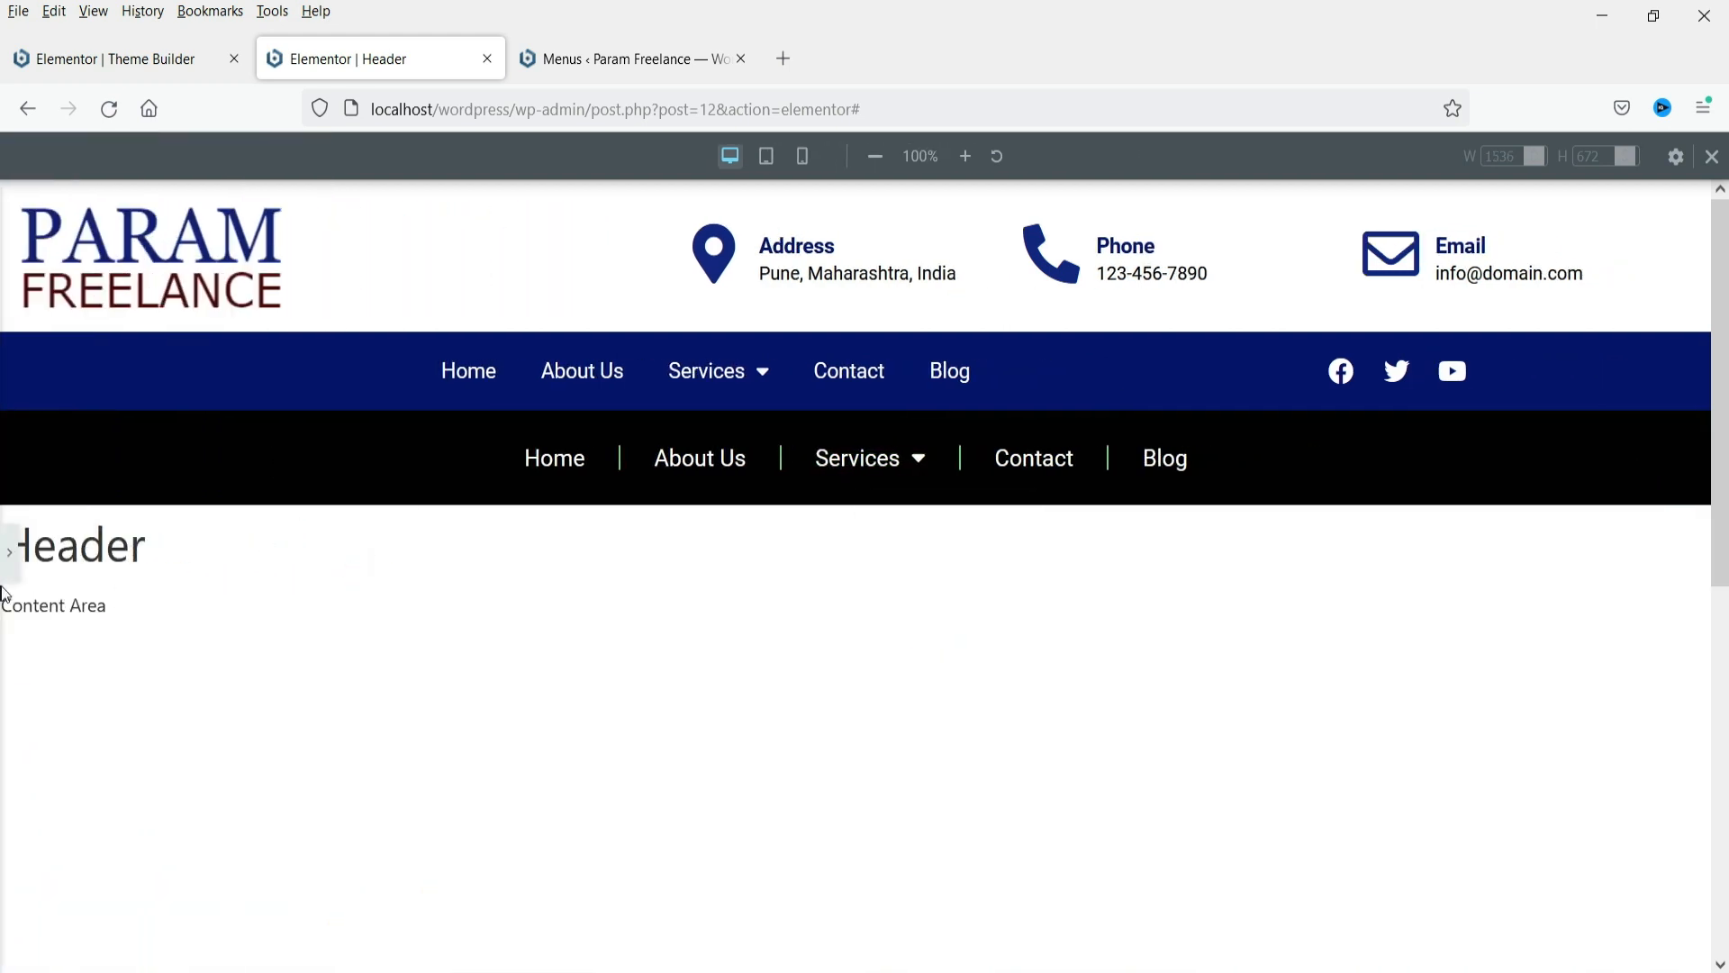
click(9, 572)
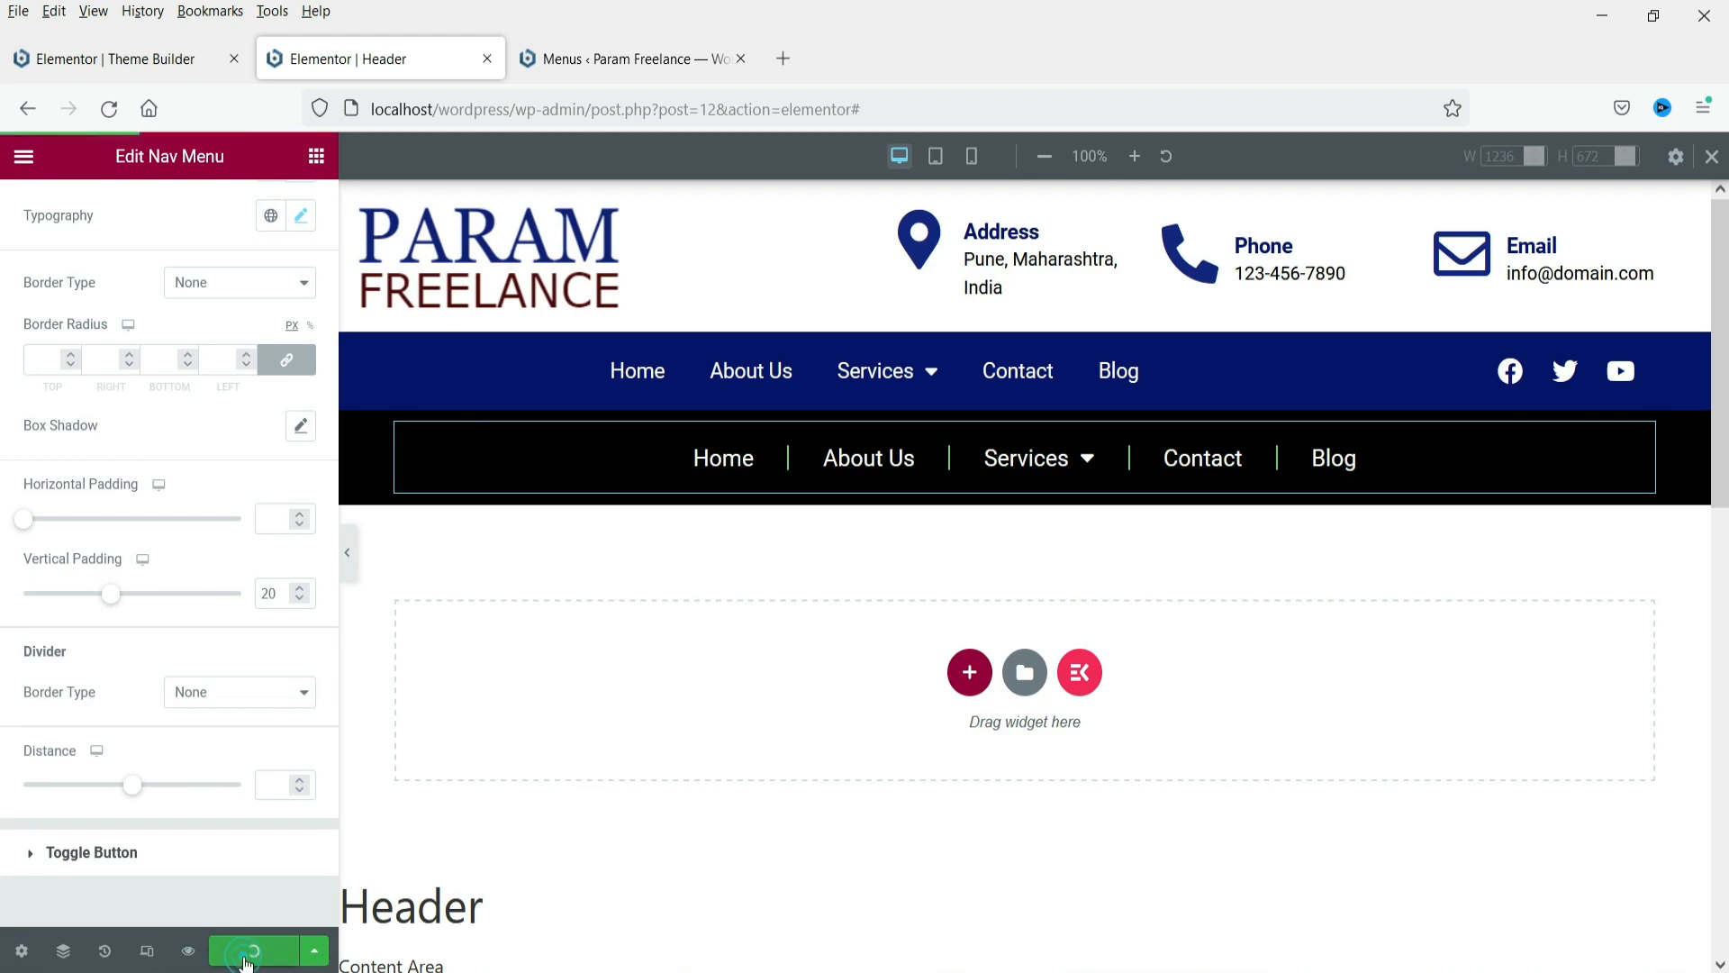
click(605, 54)
mouse_move(74, 169)
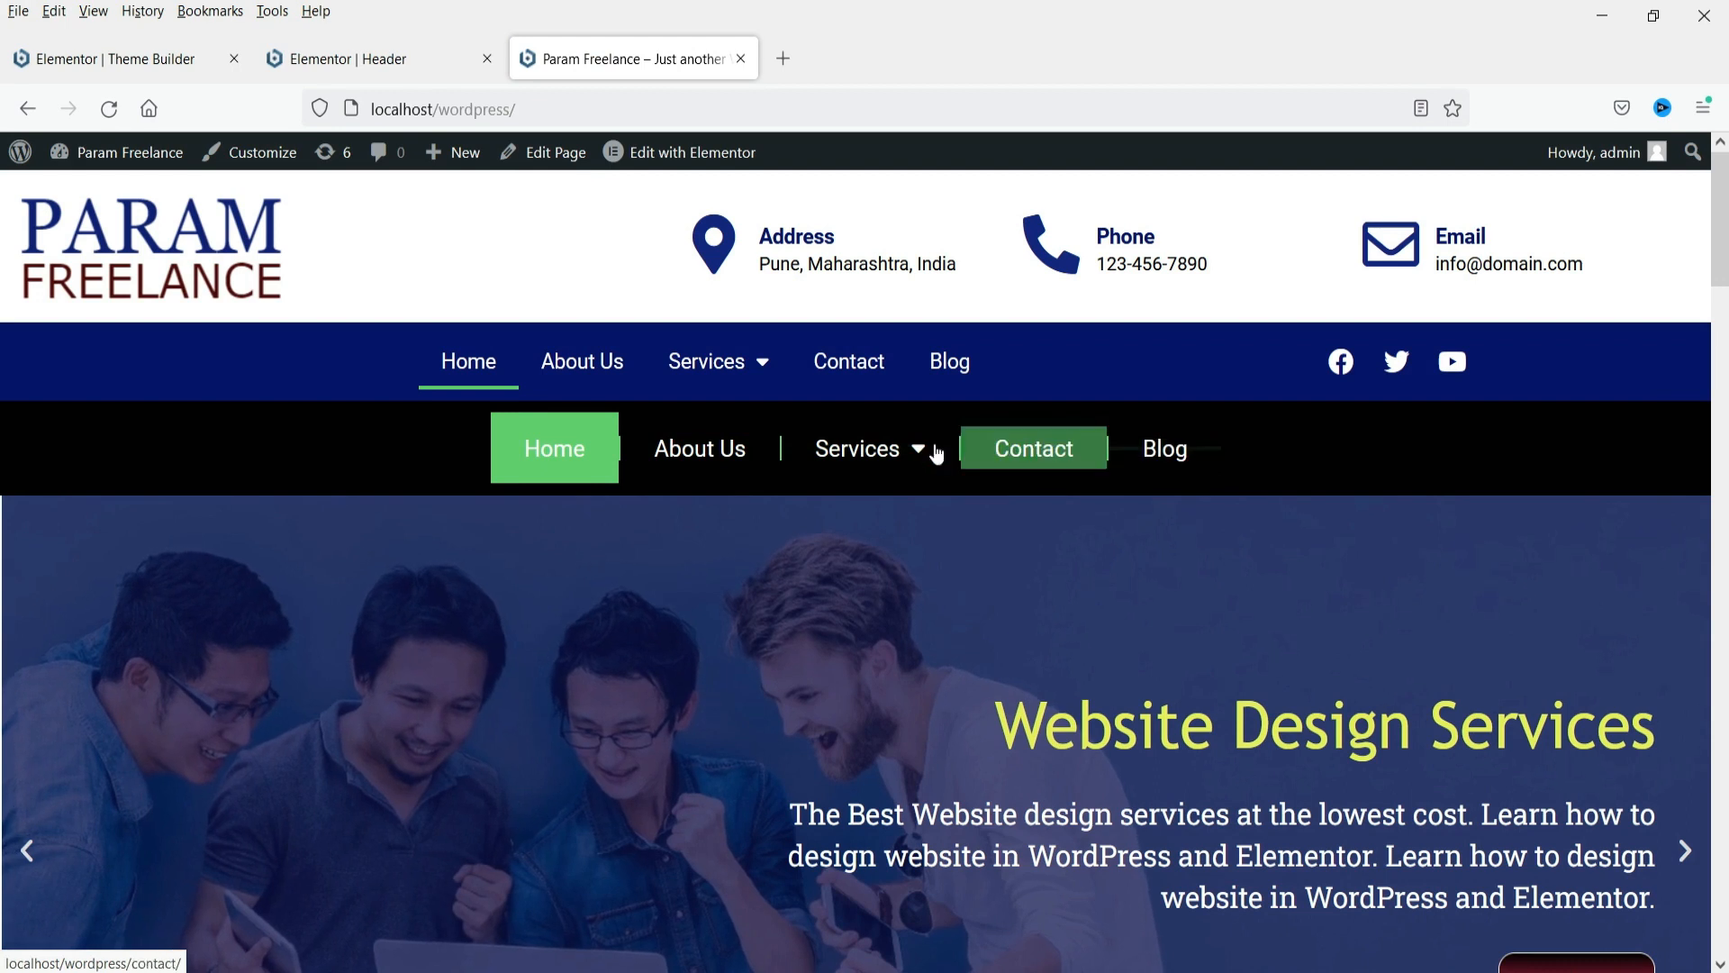
Check the lower menu on the live home page and open the Contact page from it
mouse_move(905, 456)
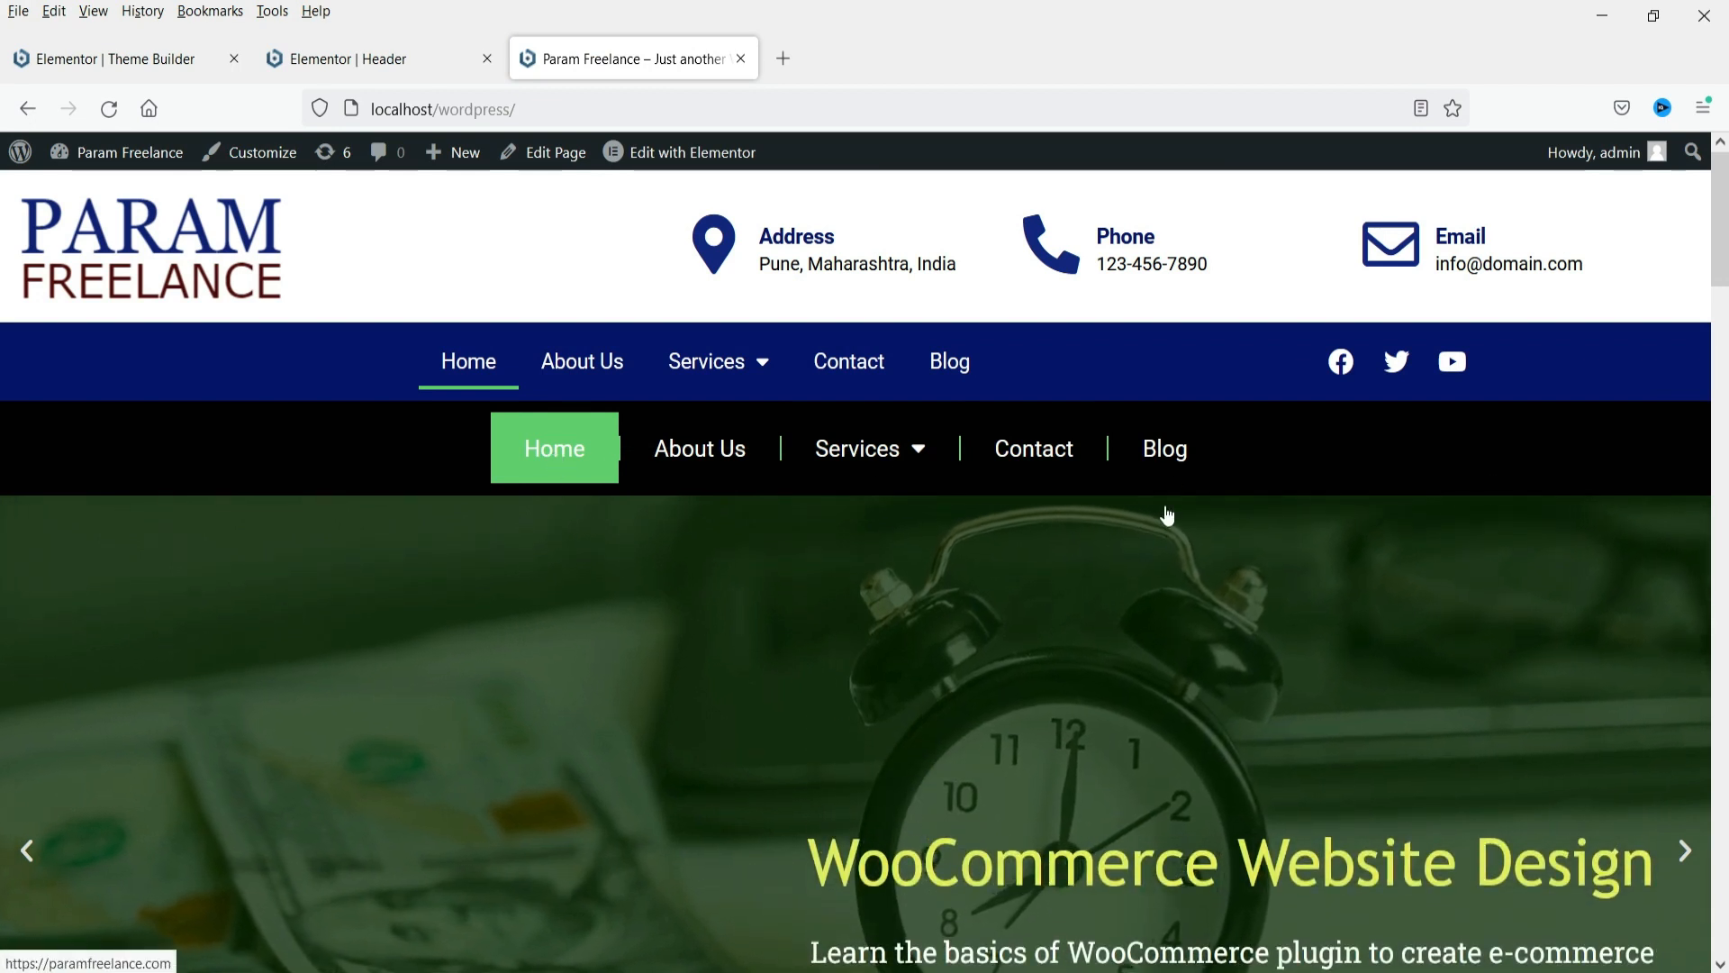
click(1034, 471)
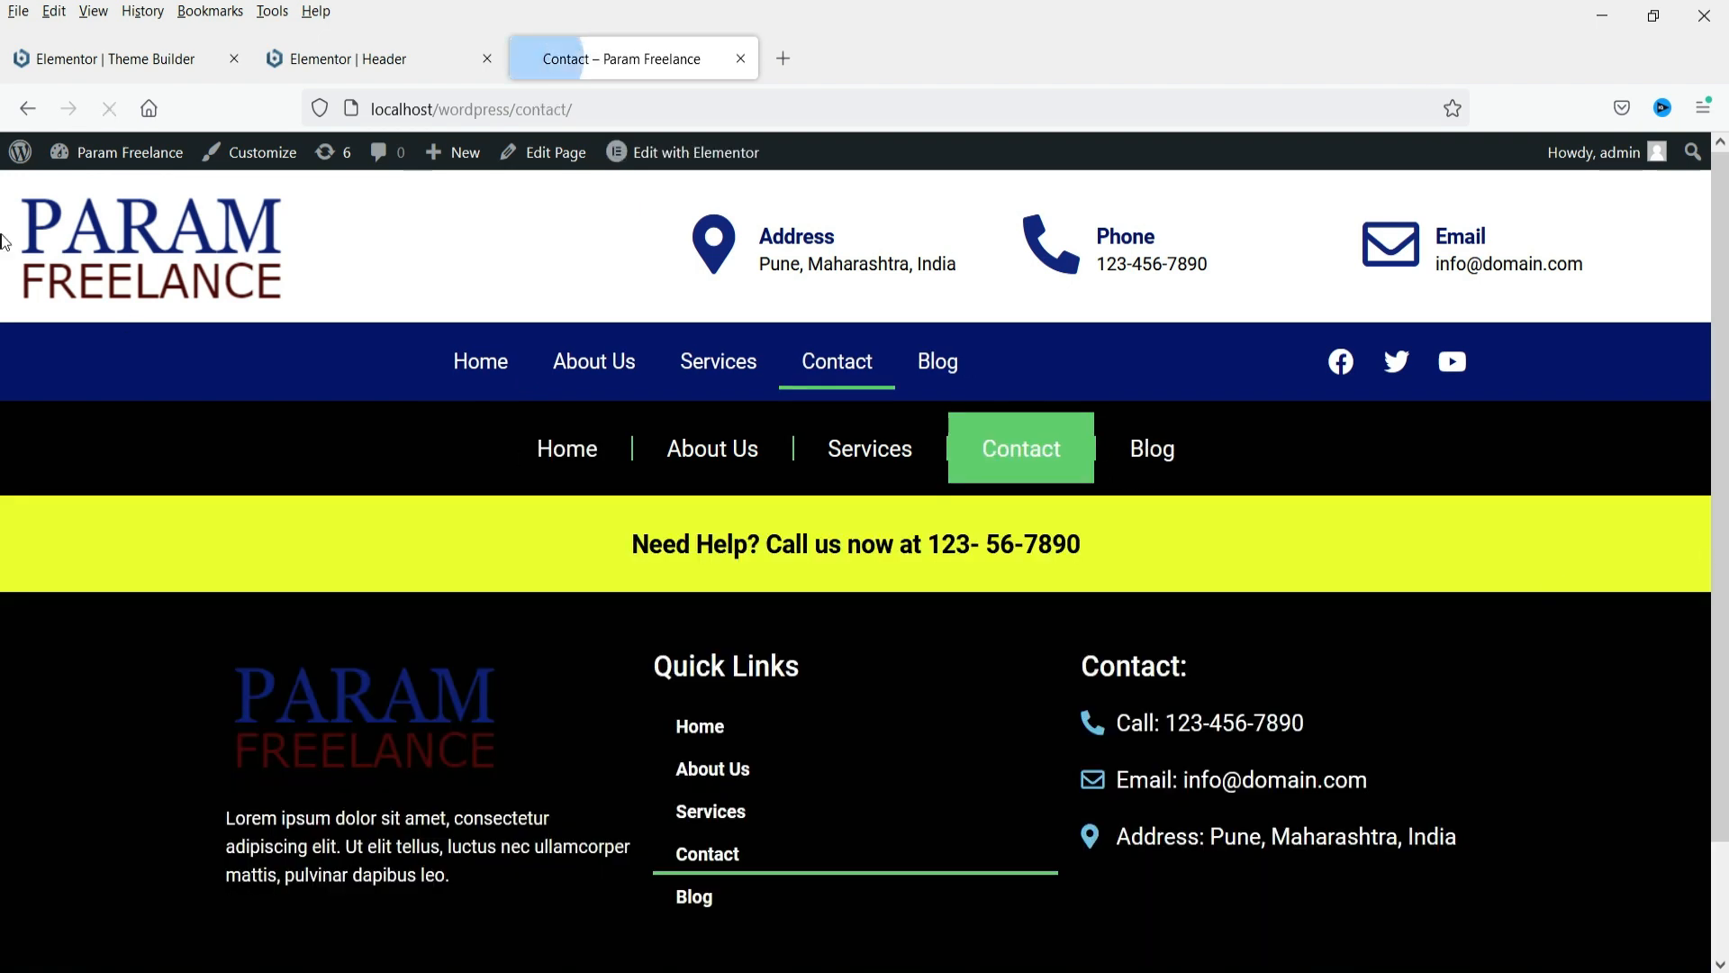
Return to the Header template, set the lower menu's active text color to the global color black, and check the Services submenu
click(216, 69)
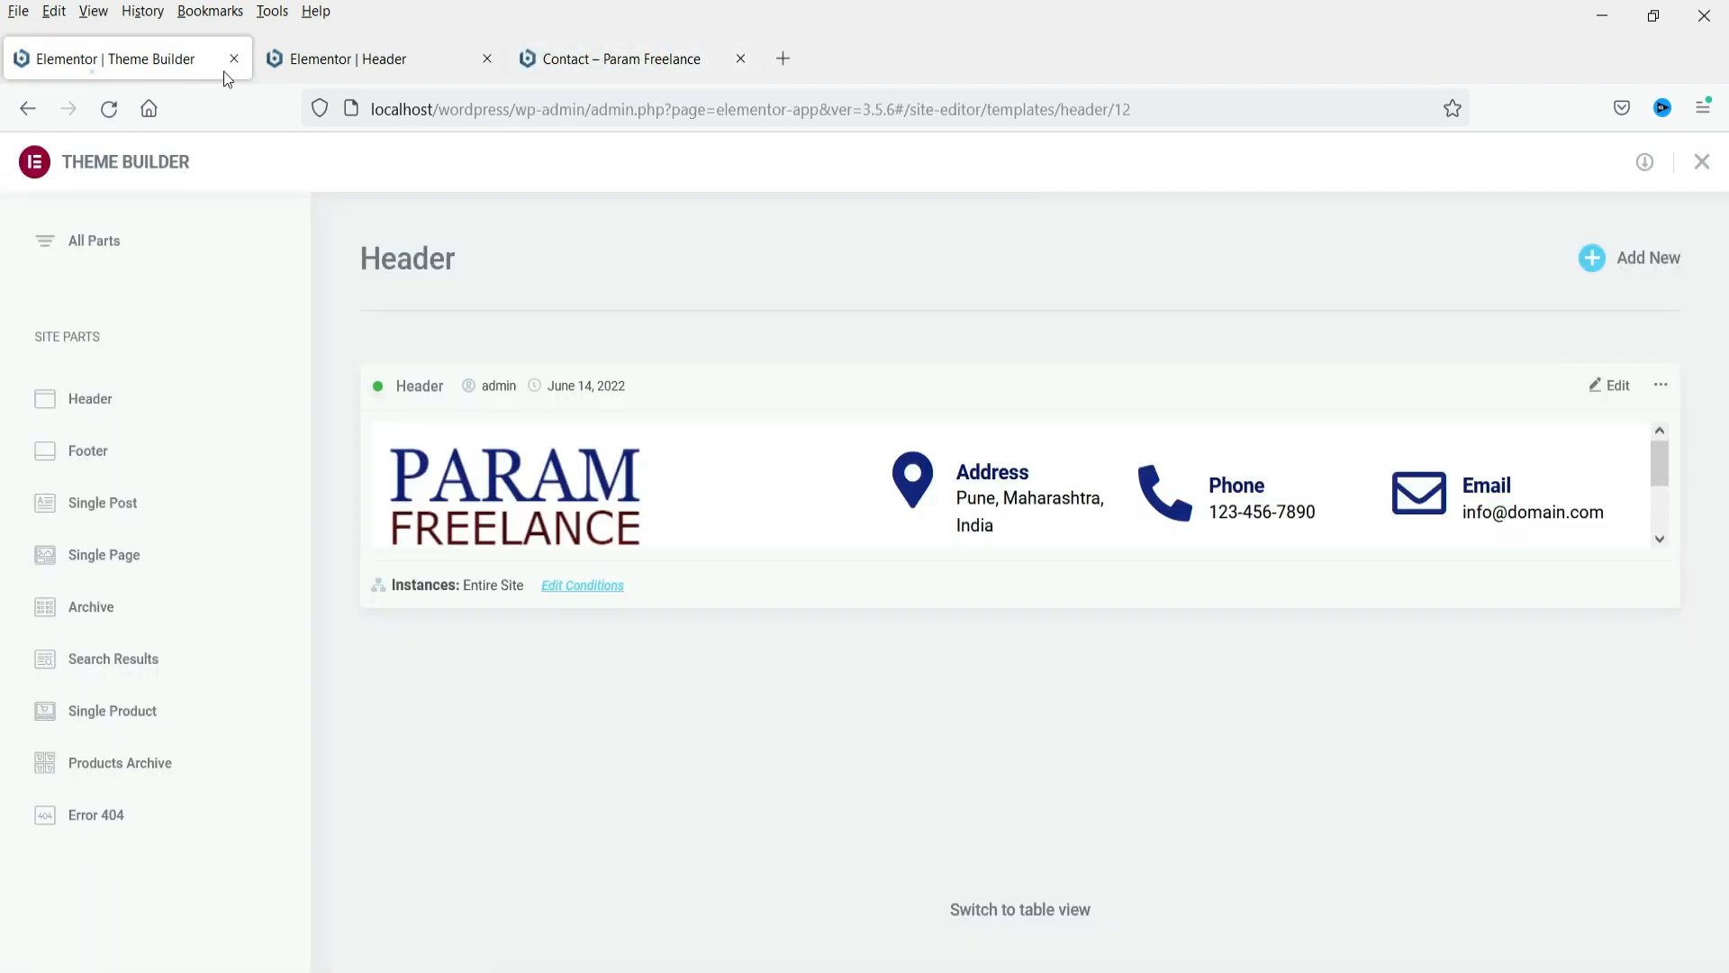
click(376, 69)
scroll(92, 413, up, 5)
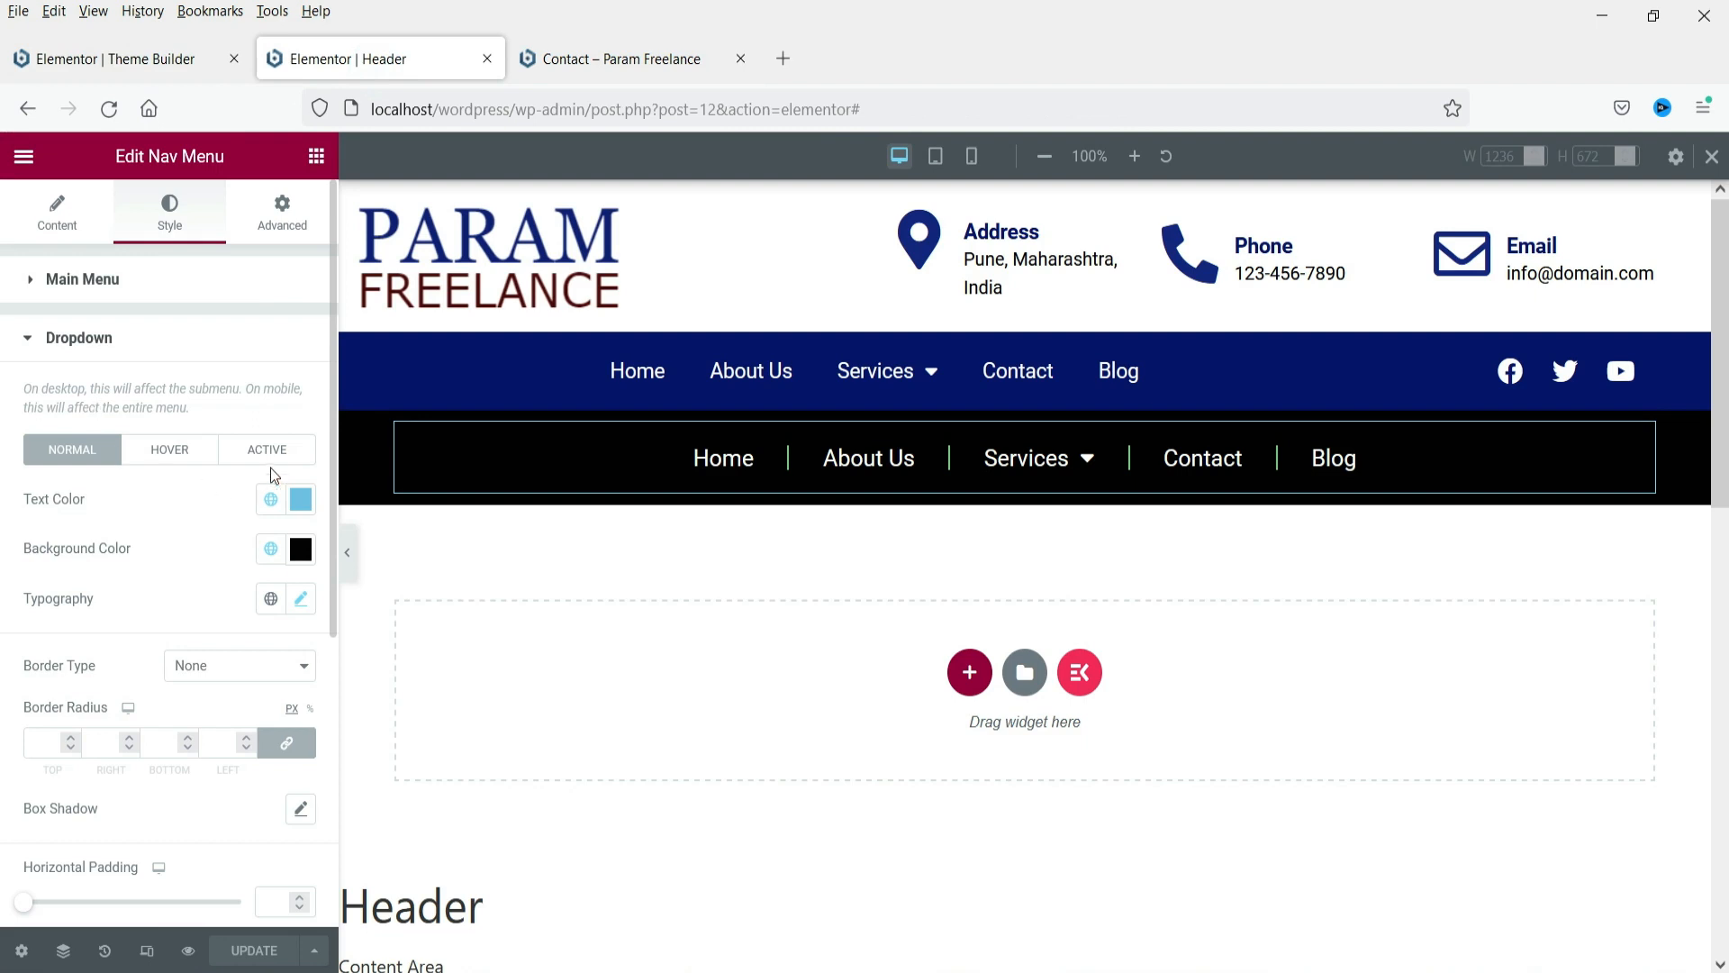
click(190, 295)
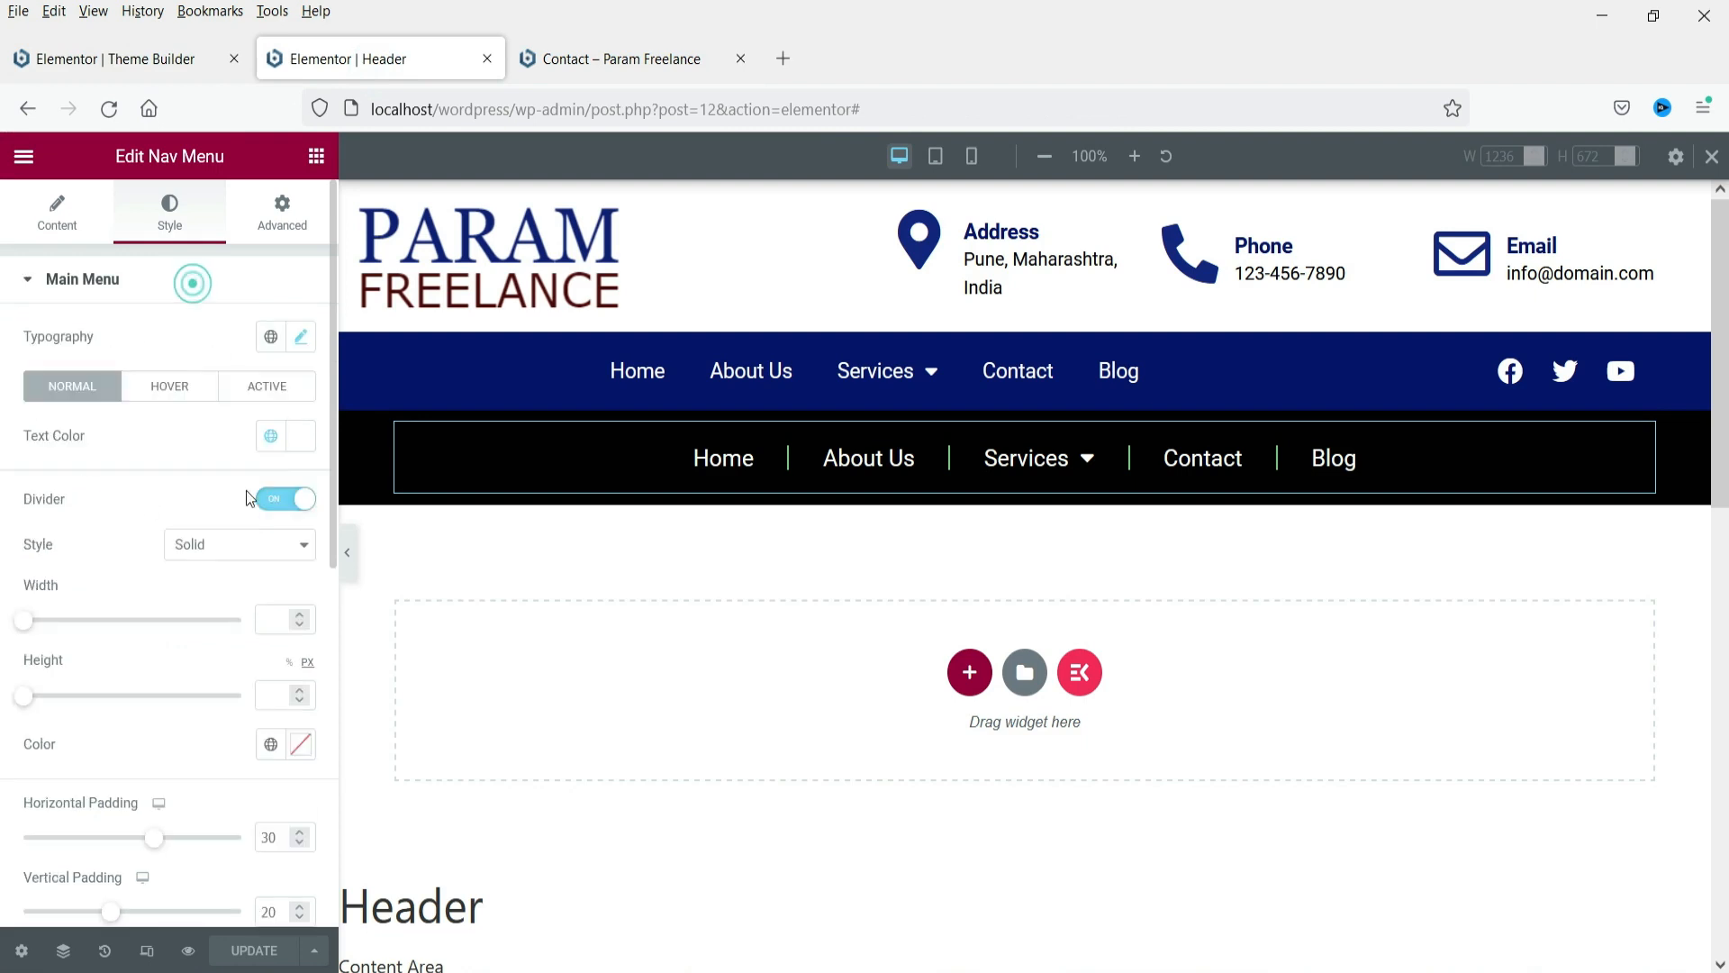
click(284, 394)
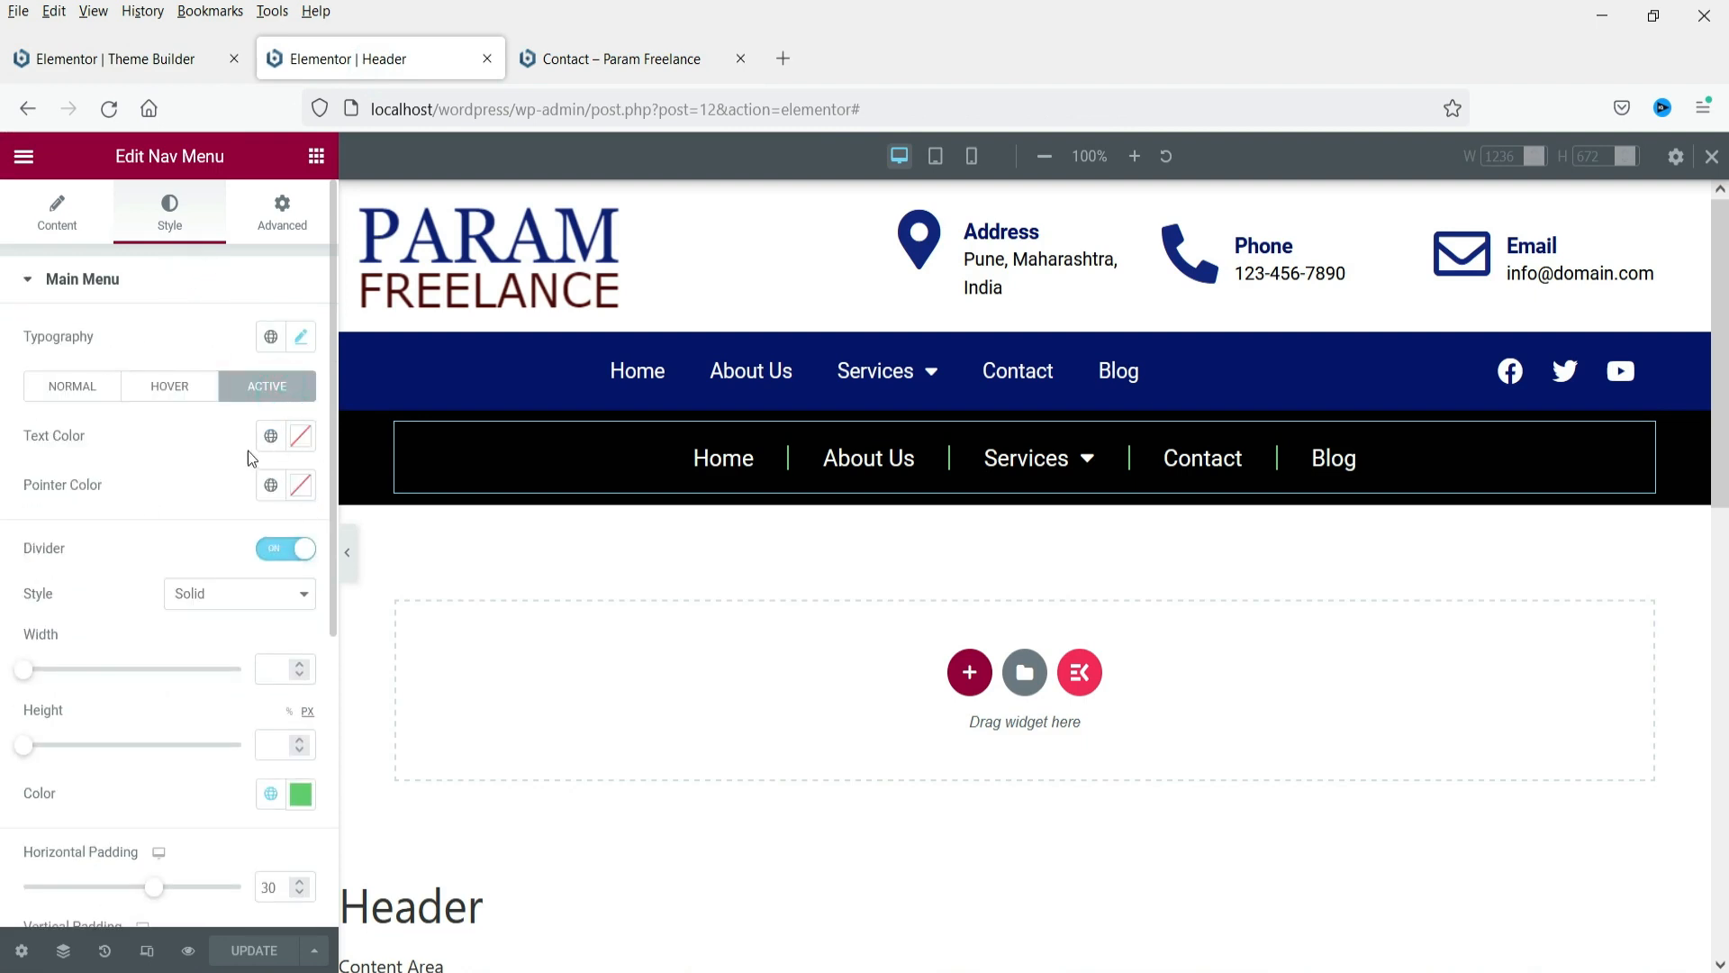
click(270, 435)
click(81, 748)
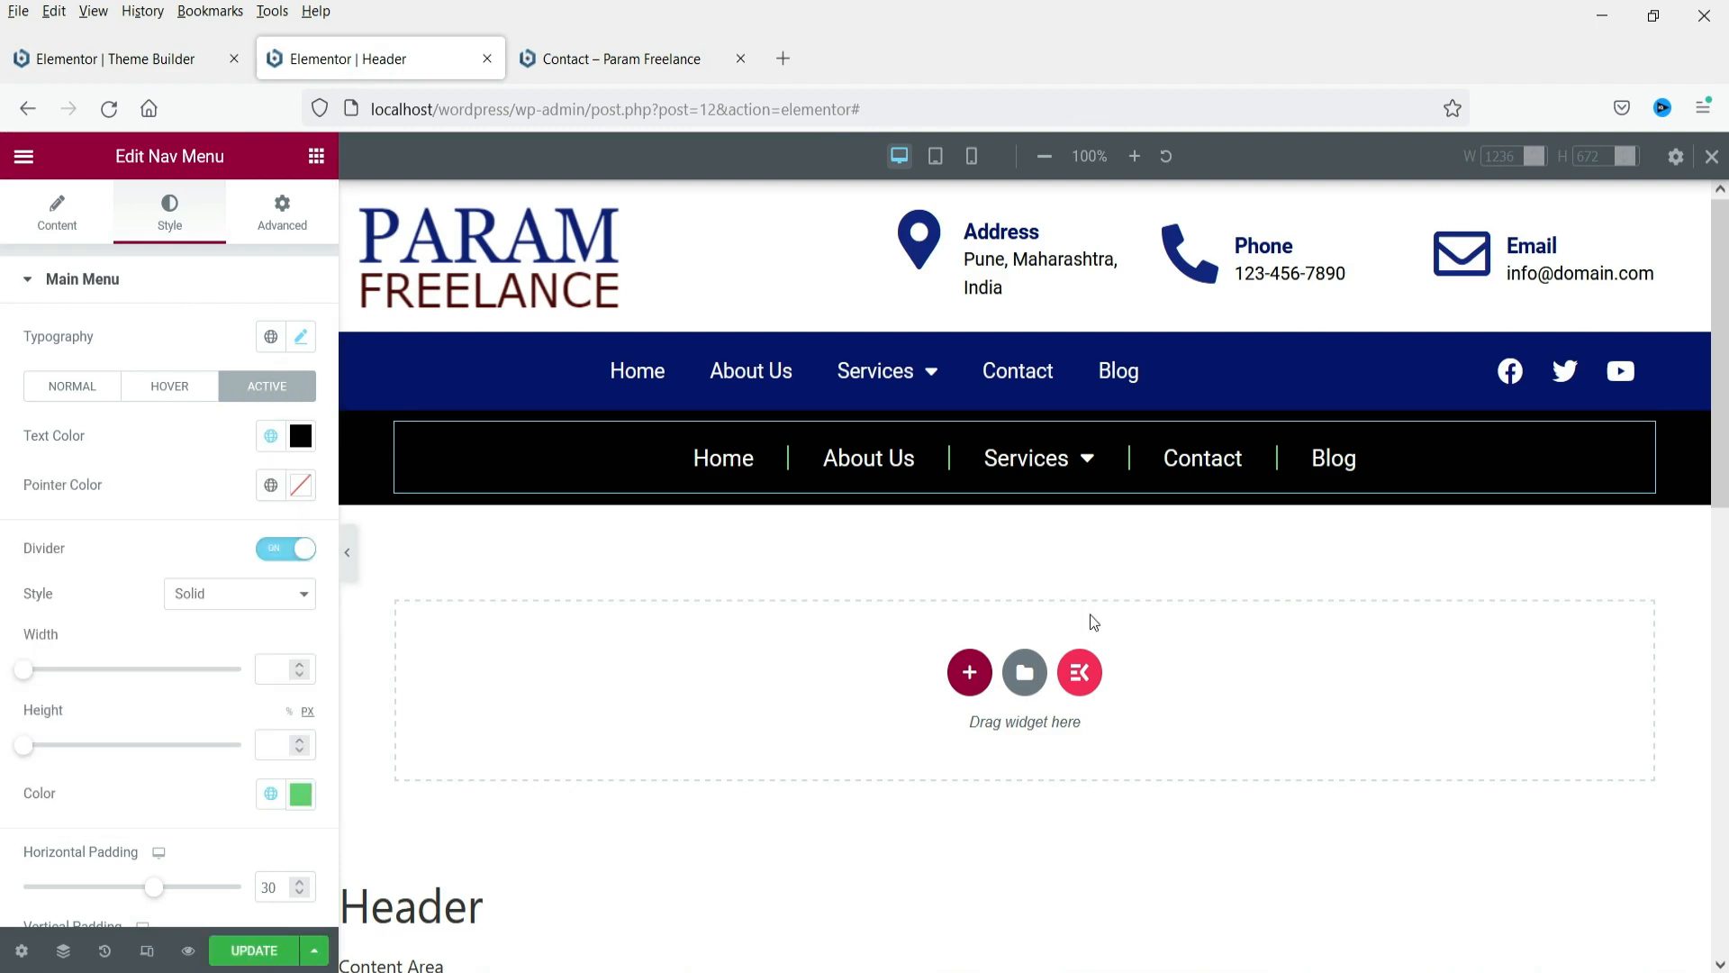
mouse_move(1050, 450)
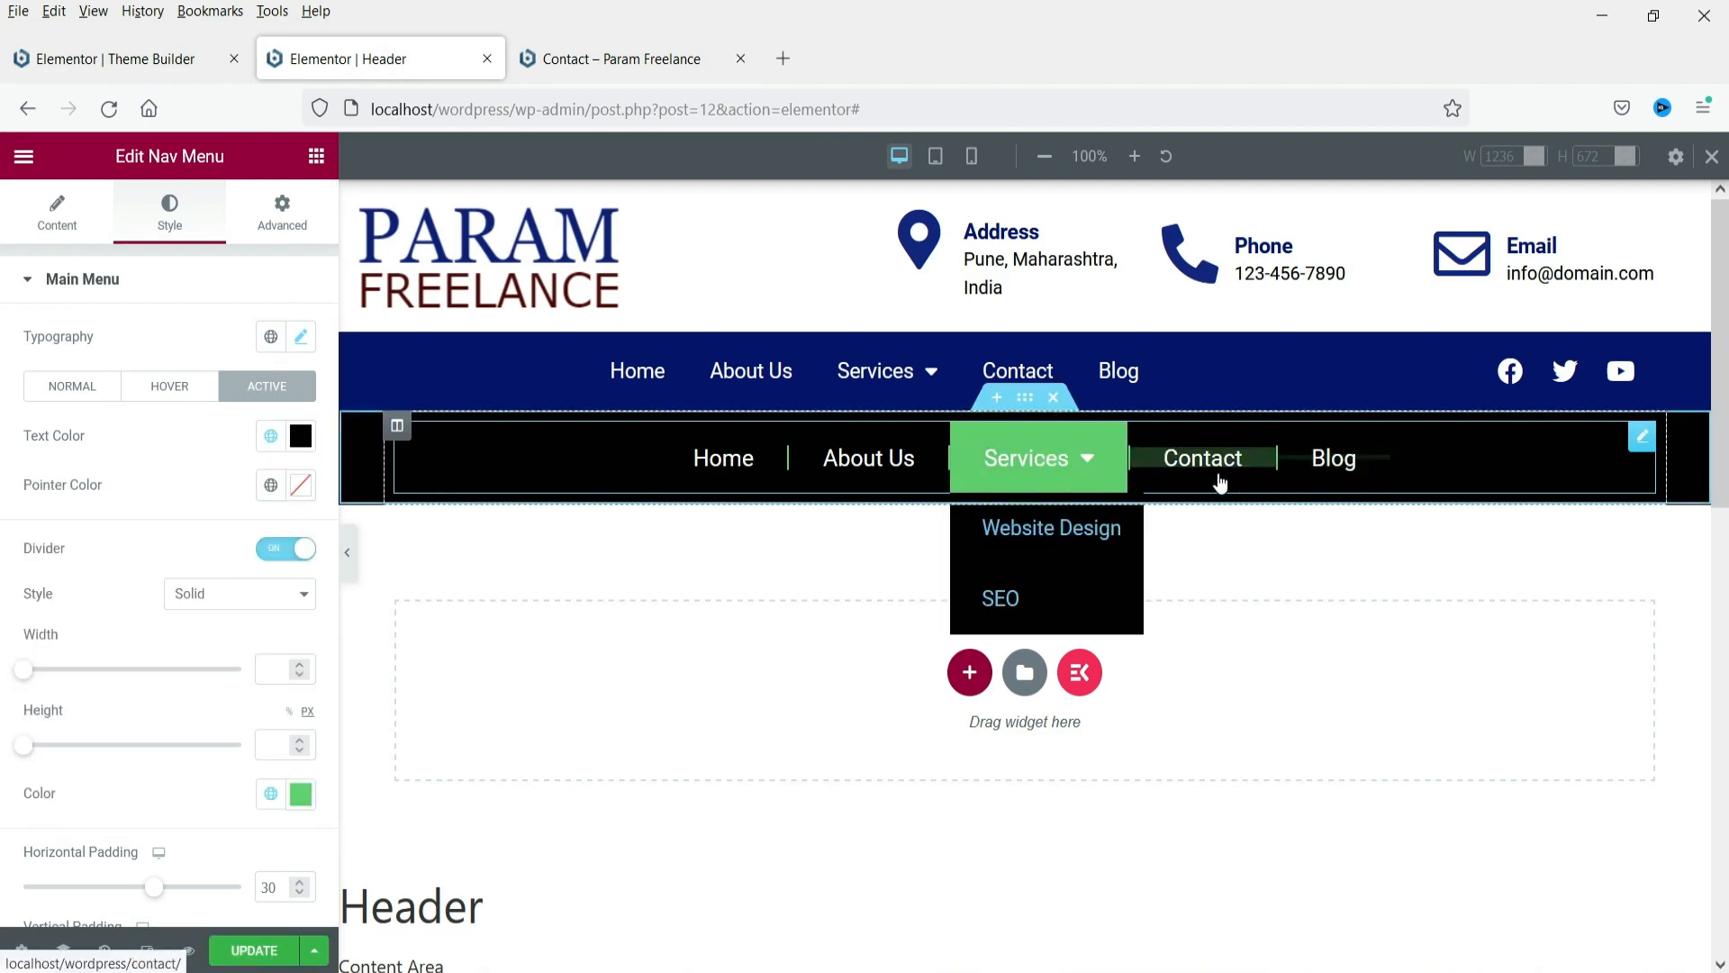
Open the existing footer template from the Theme Builder for editing in a separate browser tab
click(90, 51)
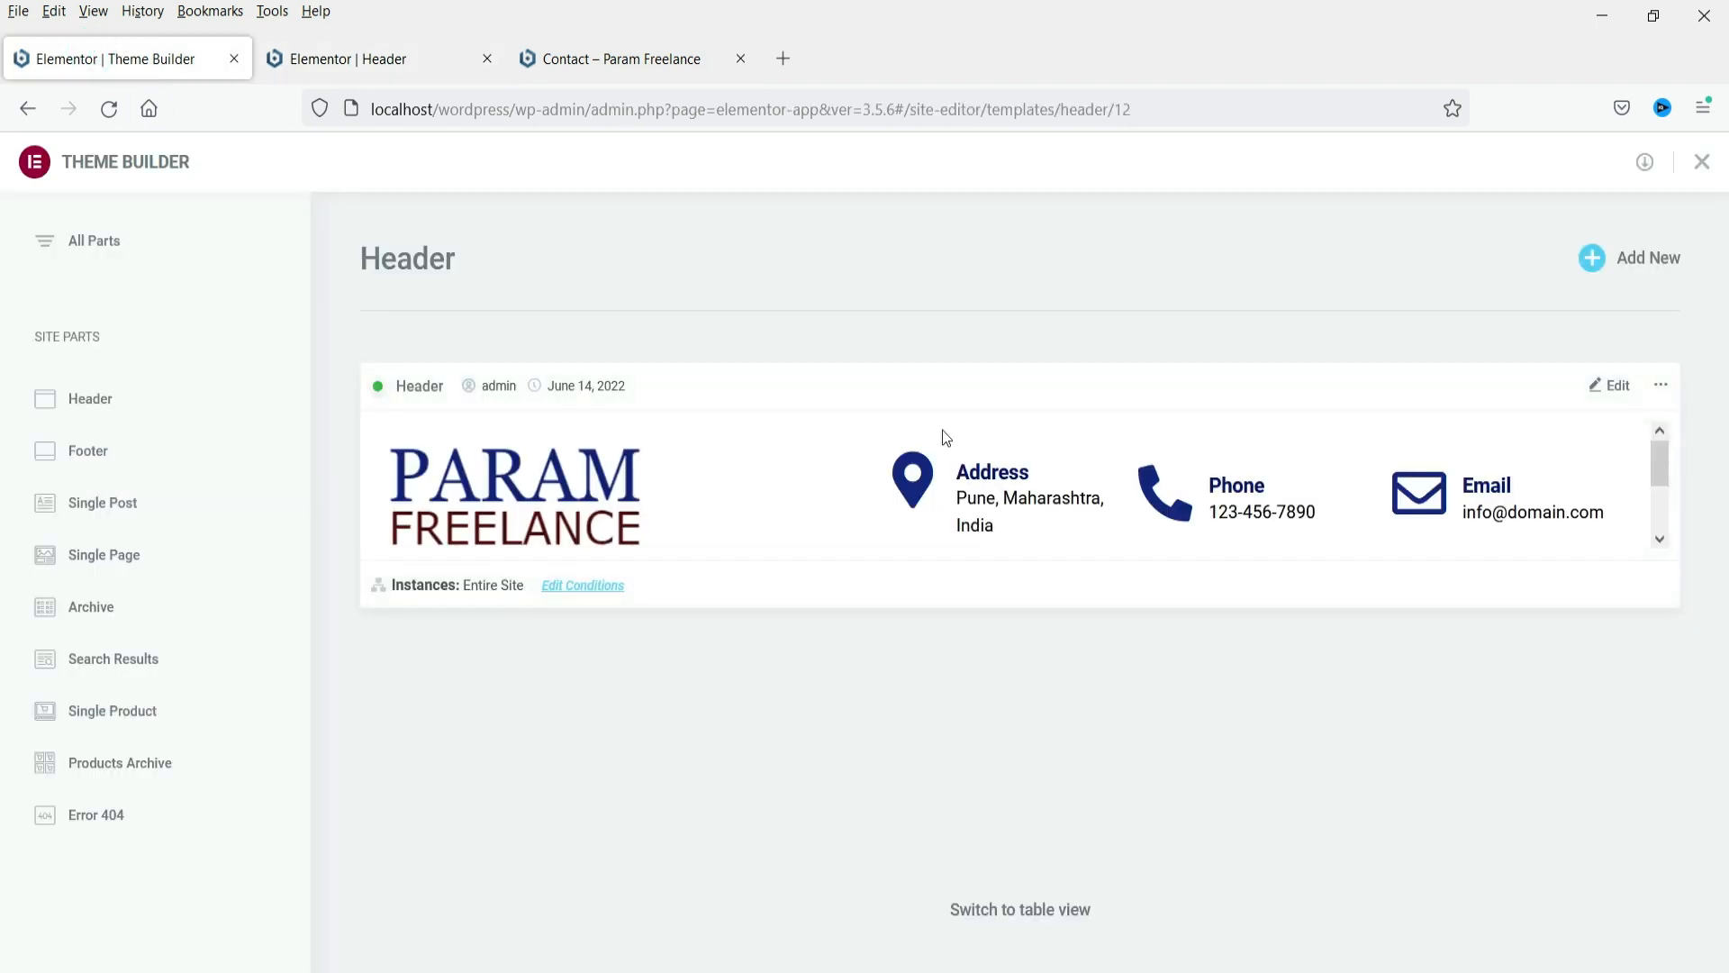
click(112, 447)
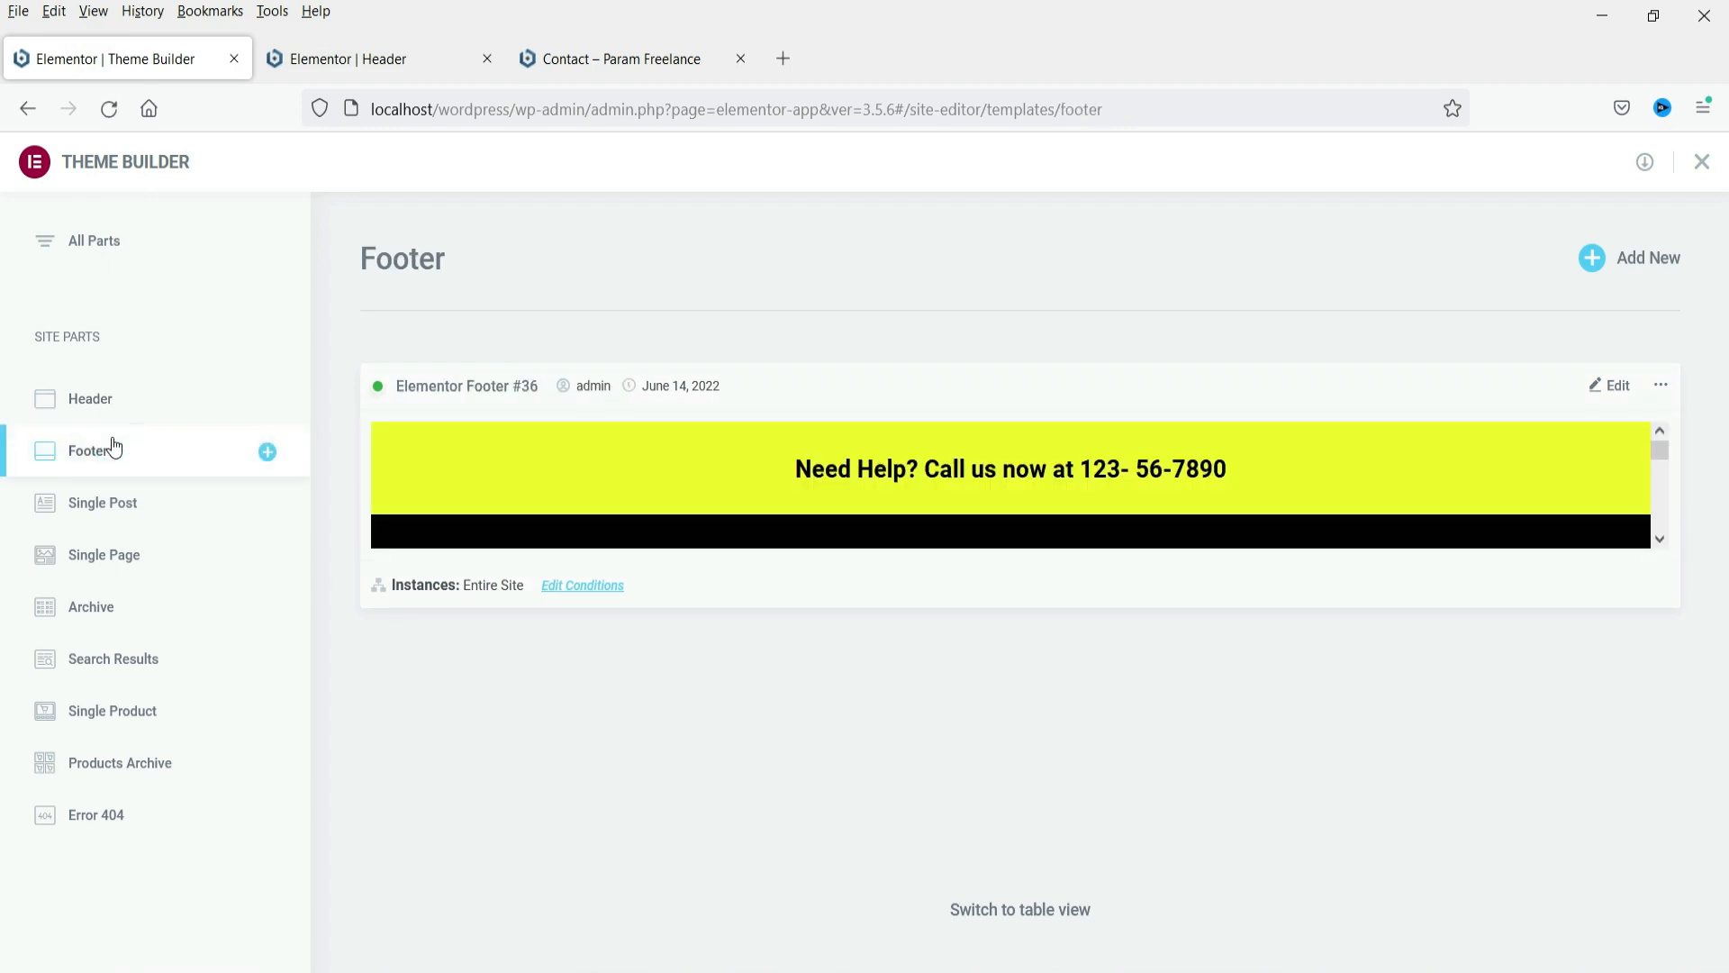
right_click(1612, 385)
click(1622, 410)
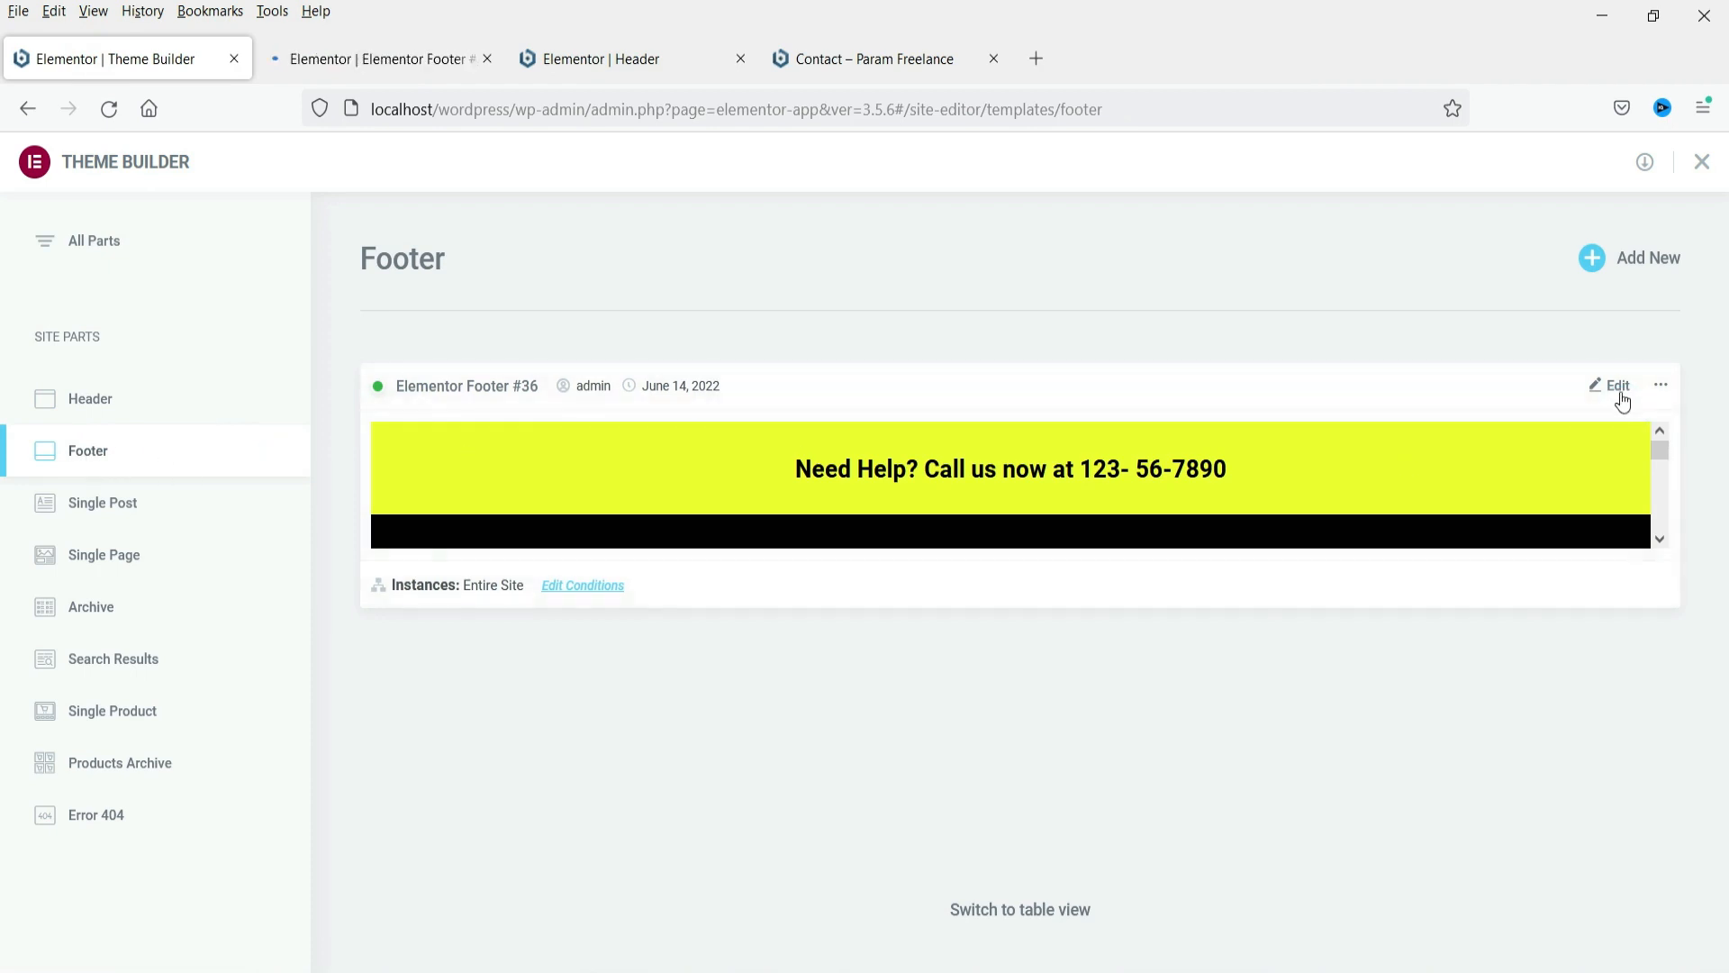
click(374, 59)
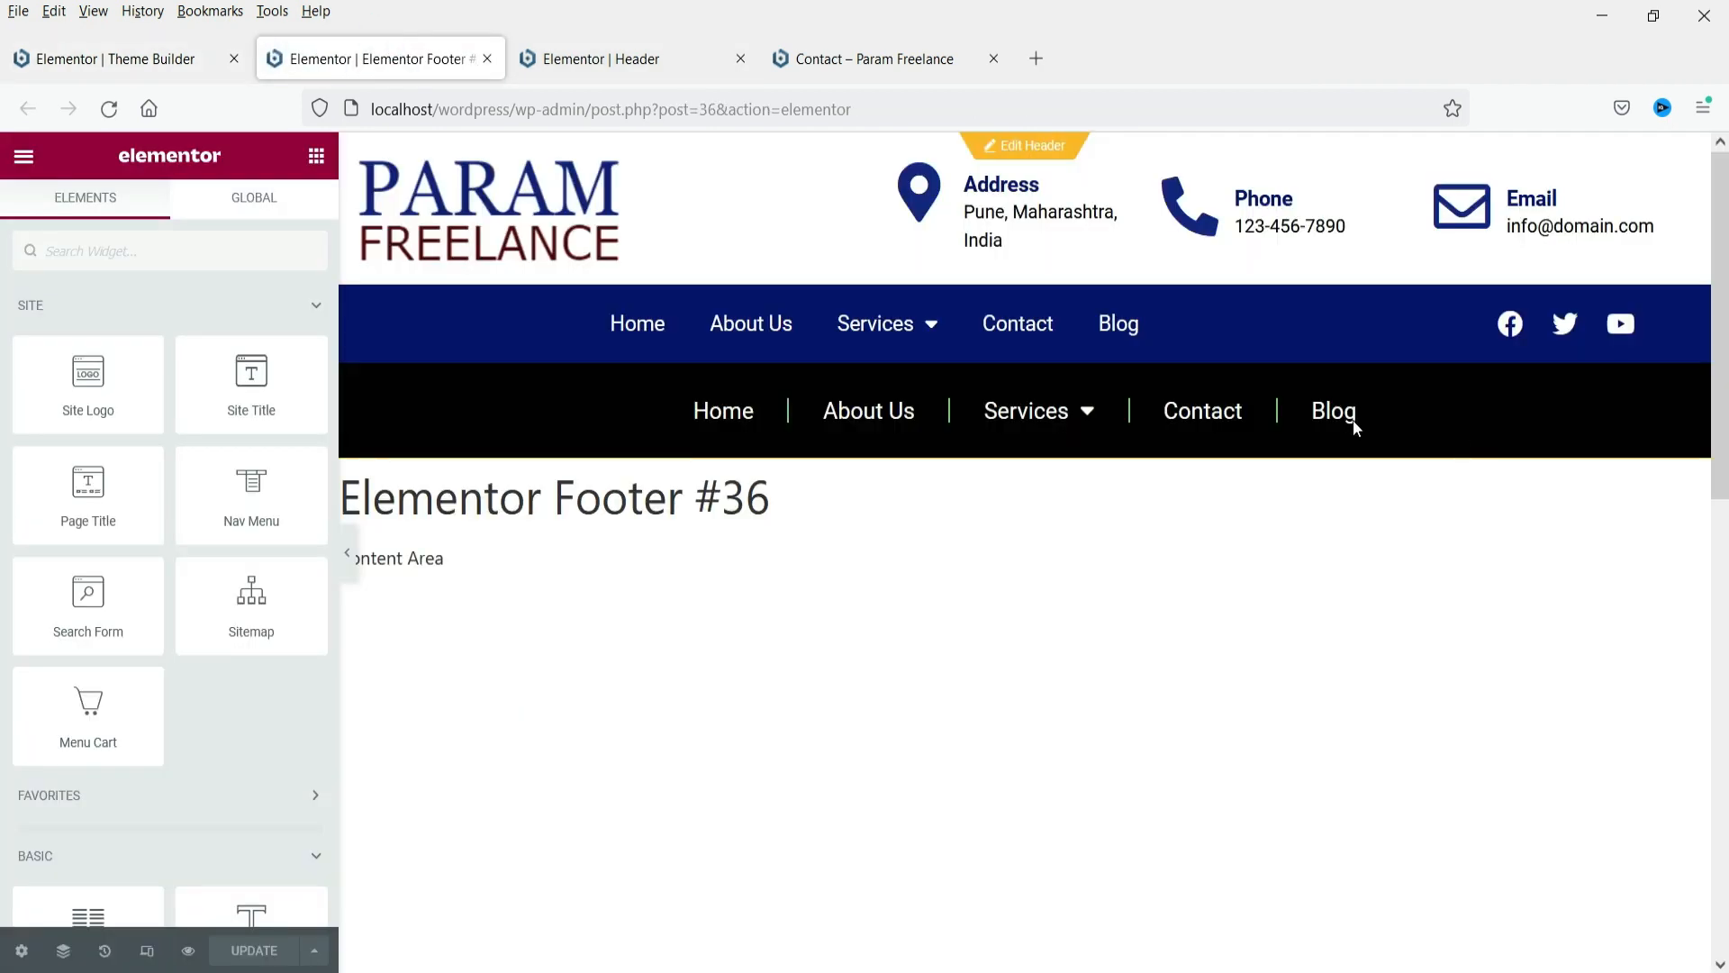
Delete the existing Nav Menu widget beneath the footer's Quick Links heading
scroll(1350, 420, down, 10)
mouse_move(919, 508)
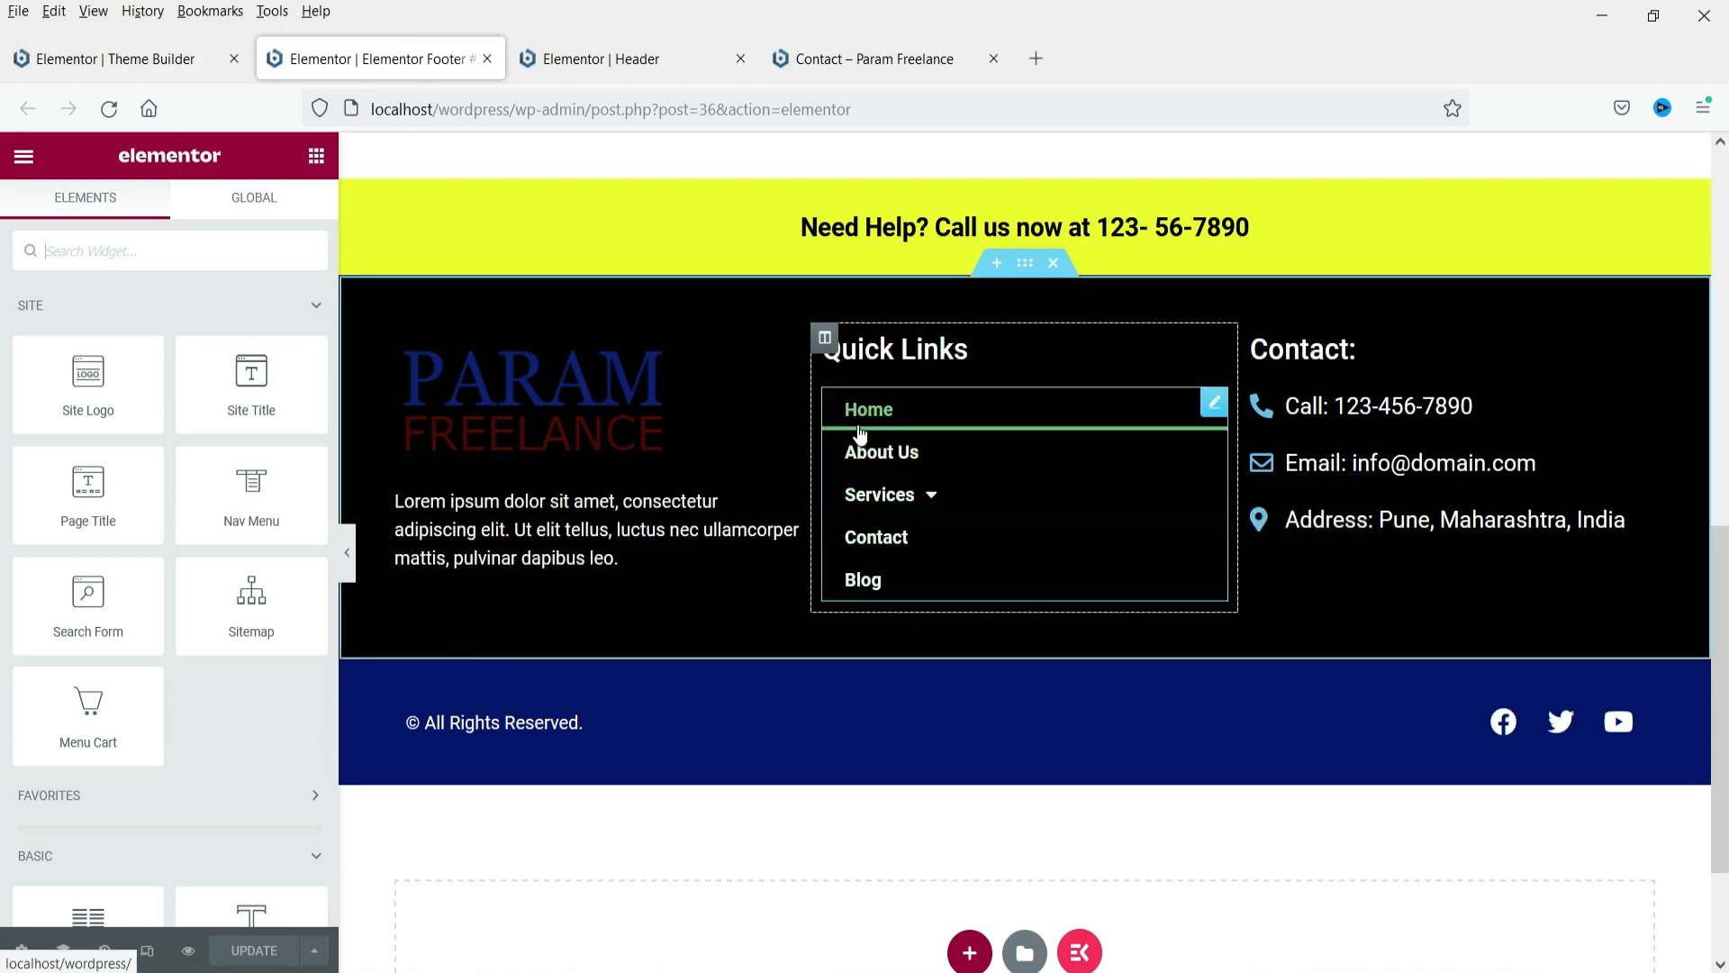
click(1214, 403)
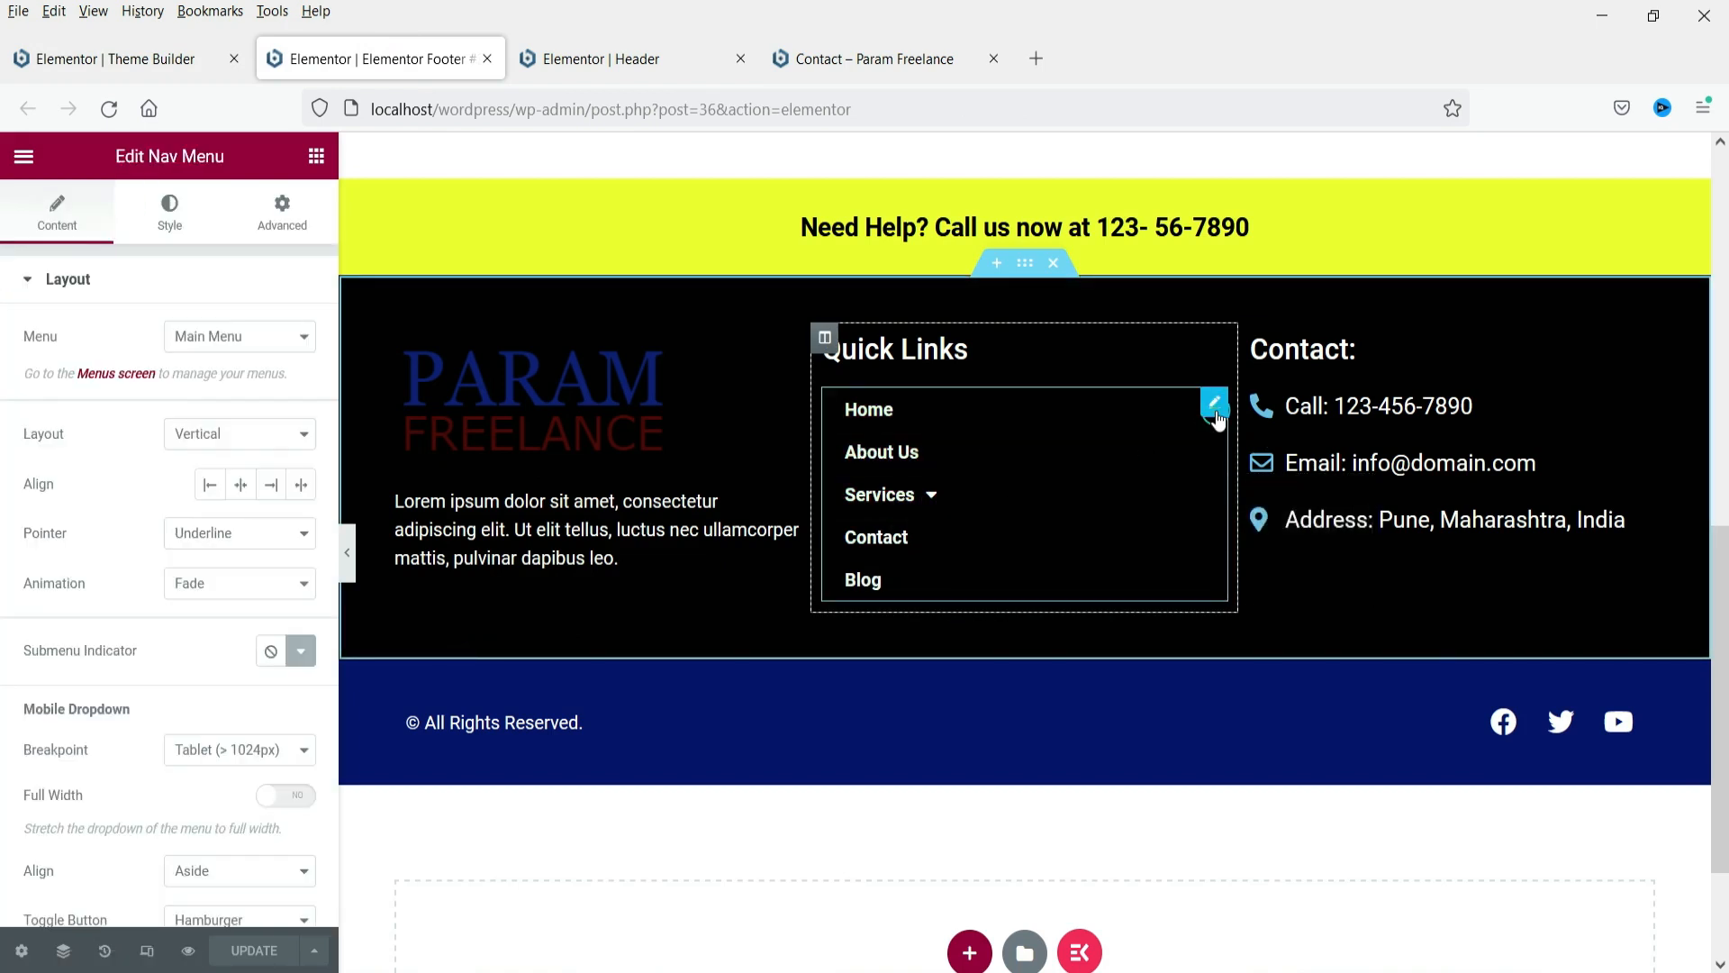
right_click(1216, 410)
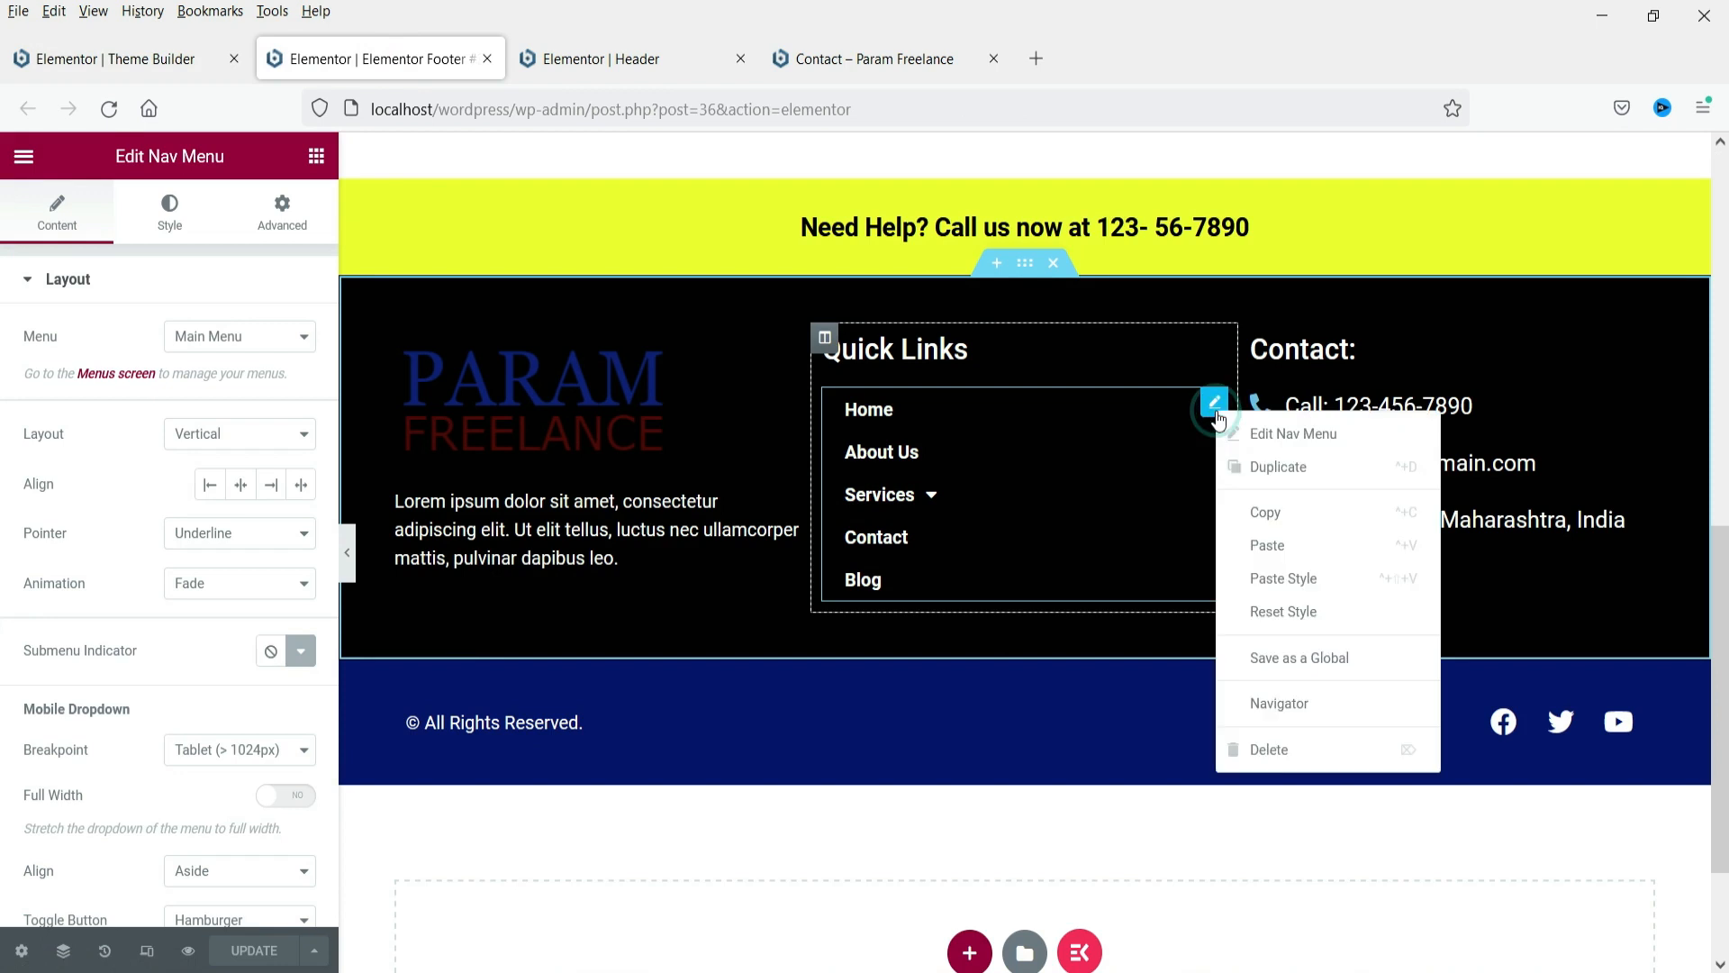
click(1273, 758)
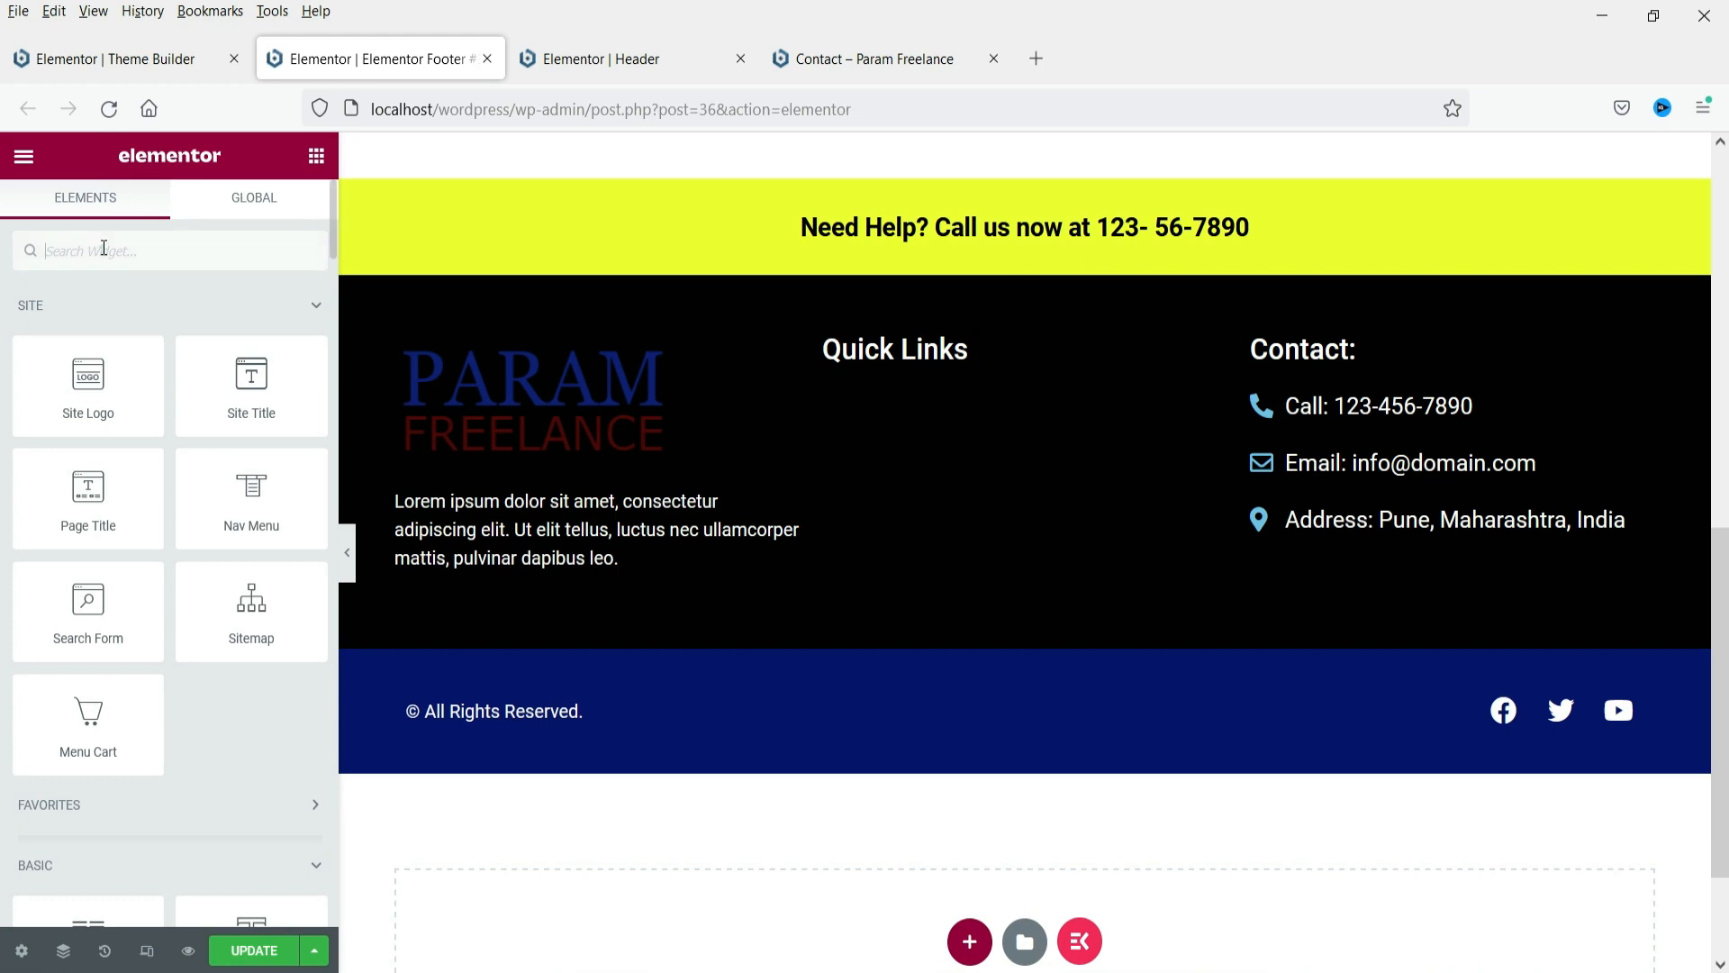
Add a Nav Menu widget beneath the Quick Links heading with a Vertical layout, and check its Services submenu
text(nav)
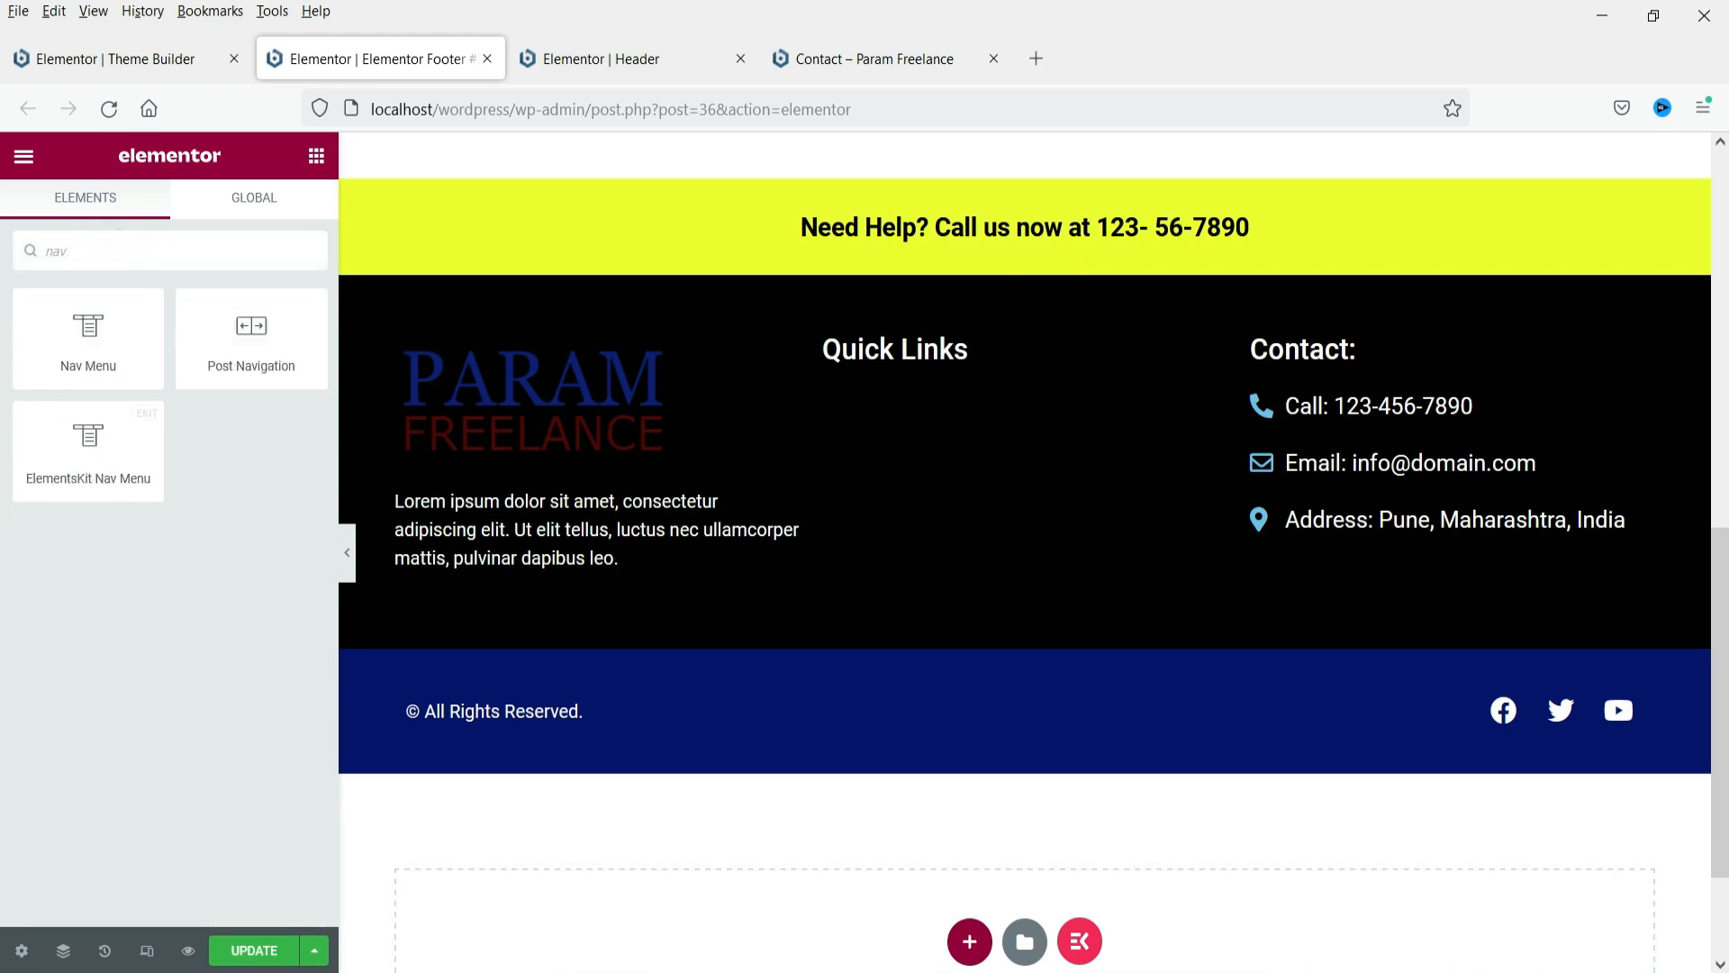
drag(82, 344, 879, 359)
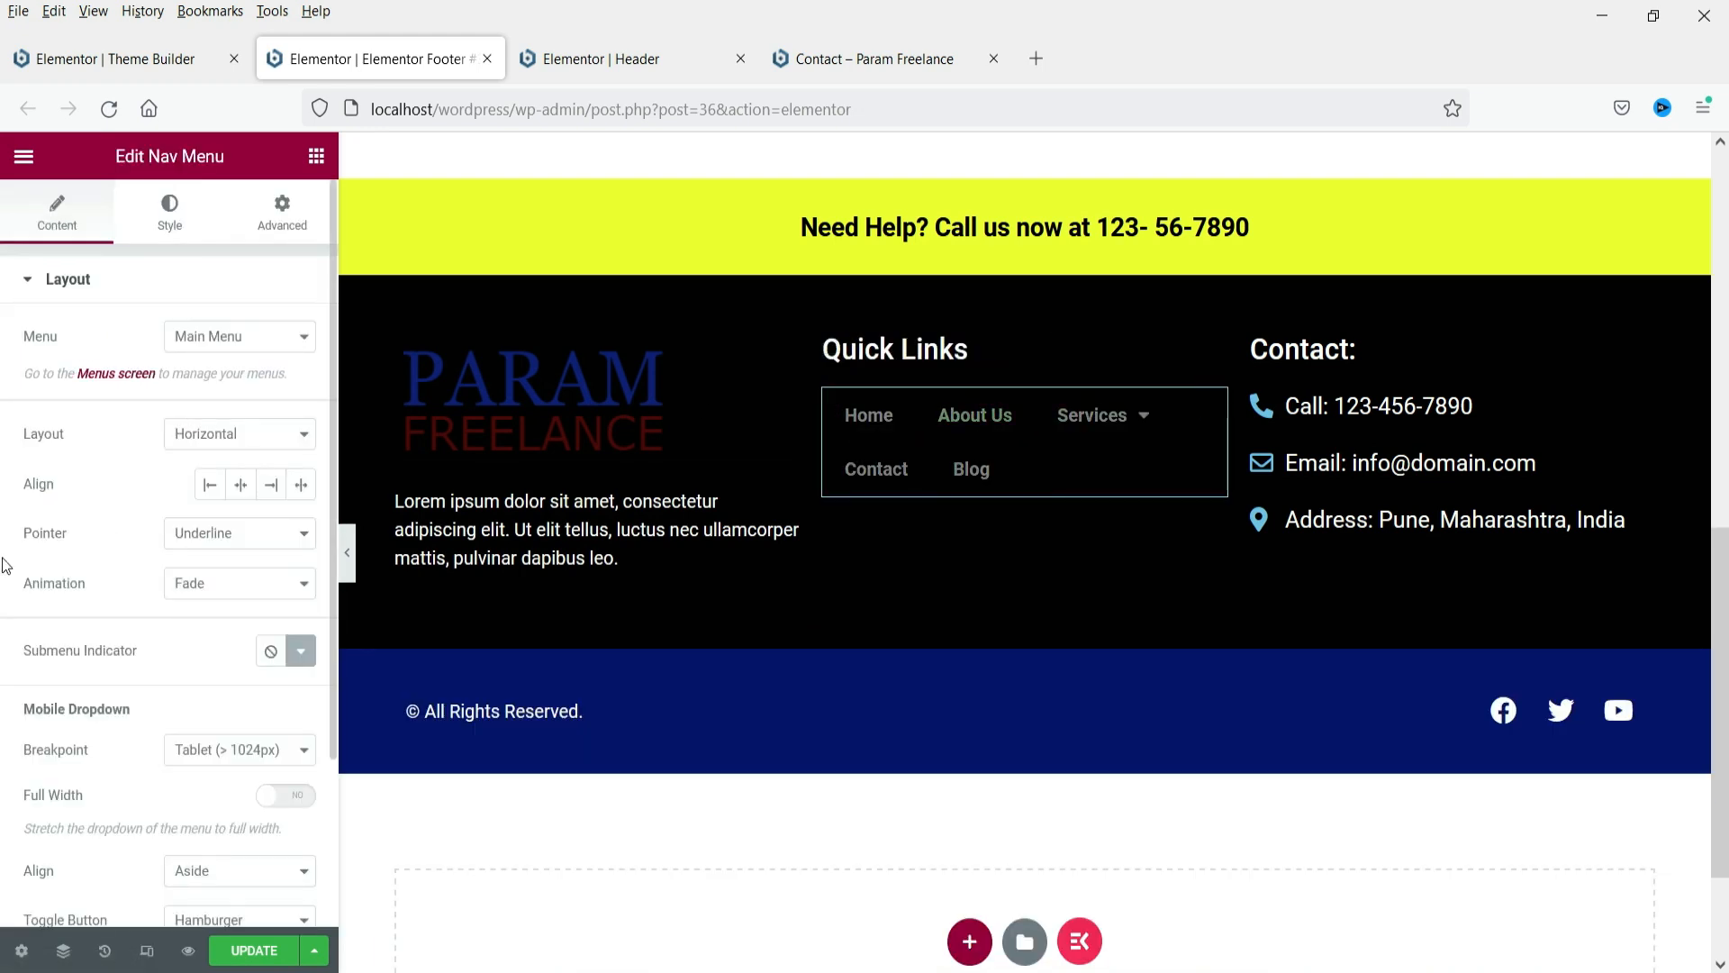
click(213, 443)
click(209, 502)
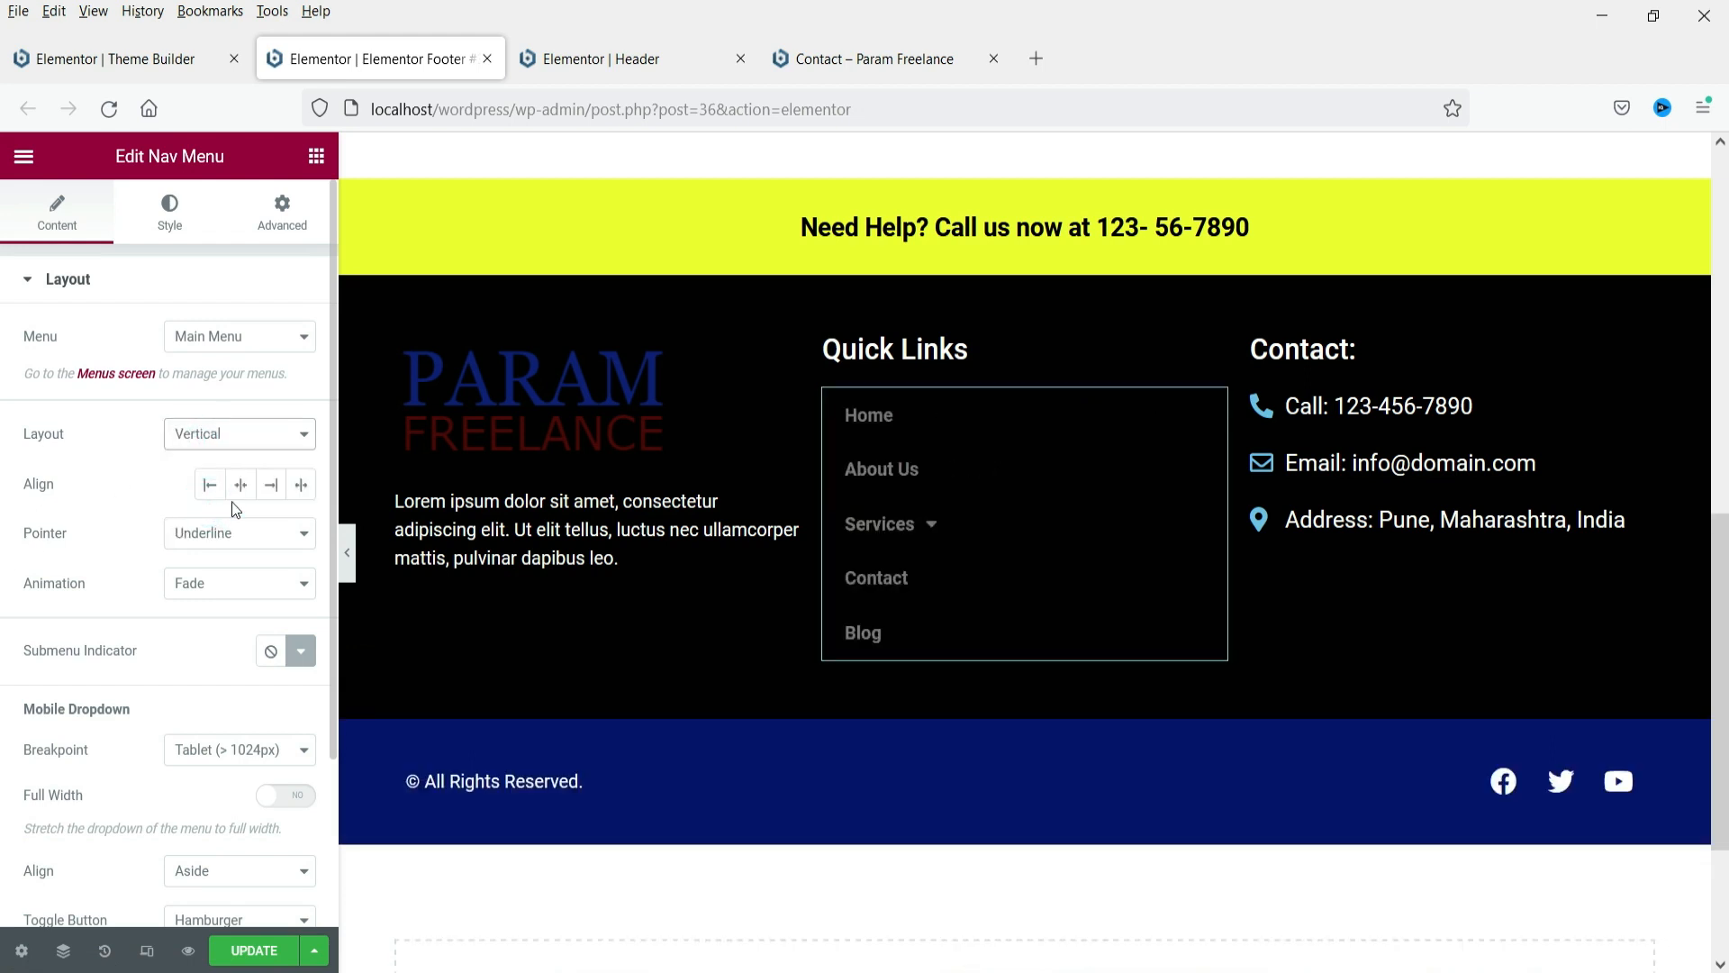
click(933, 528)
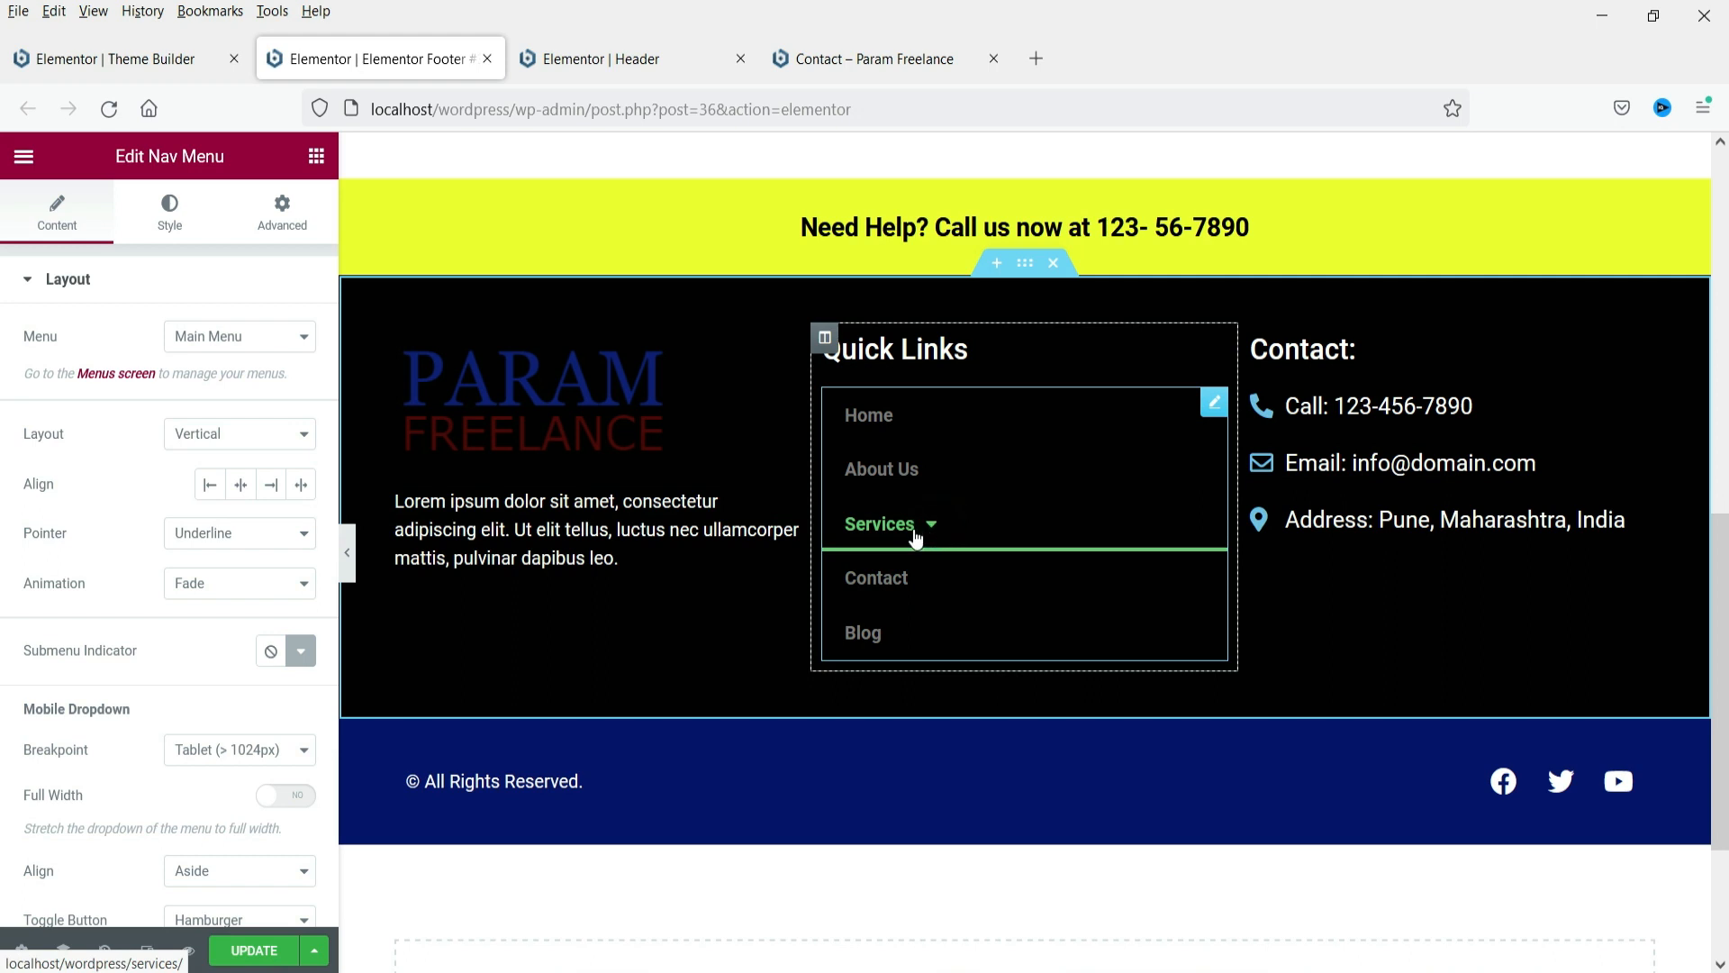
mouse_move(928, 554)
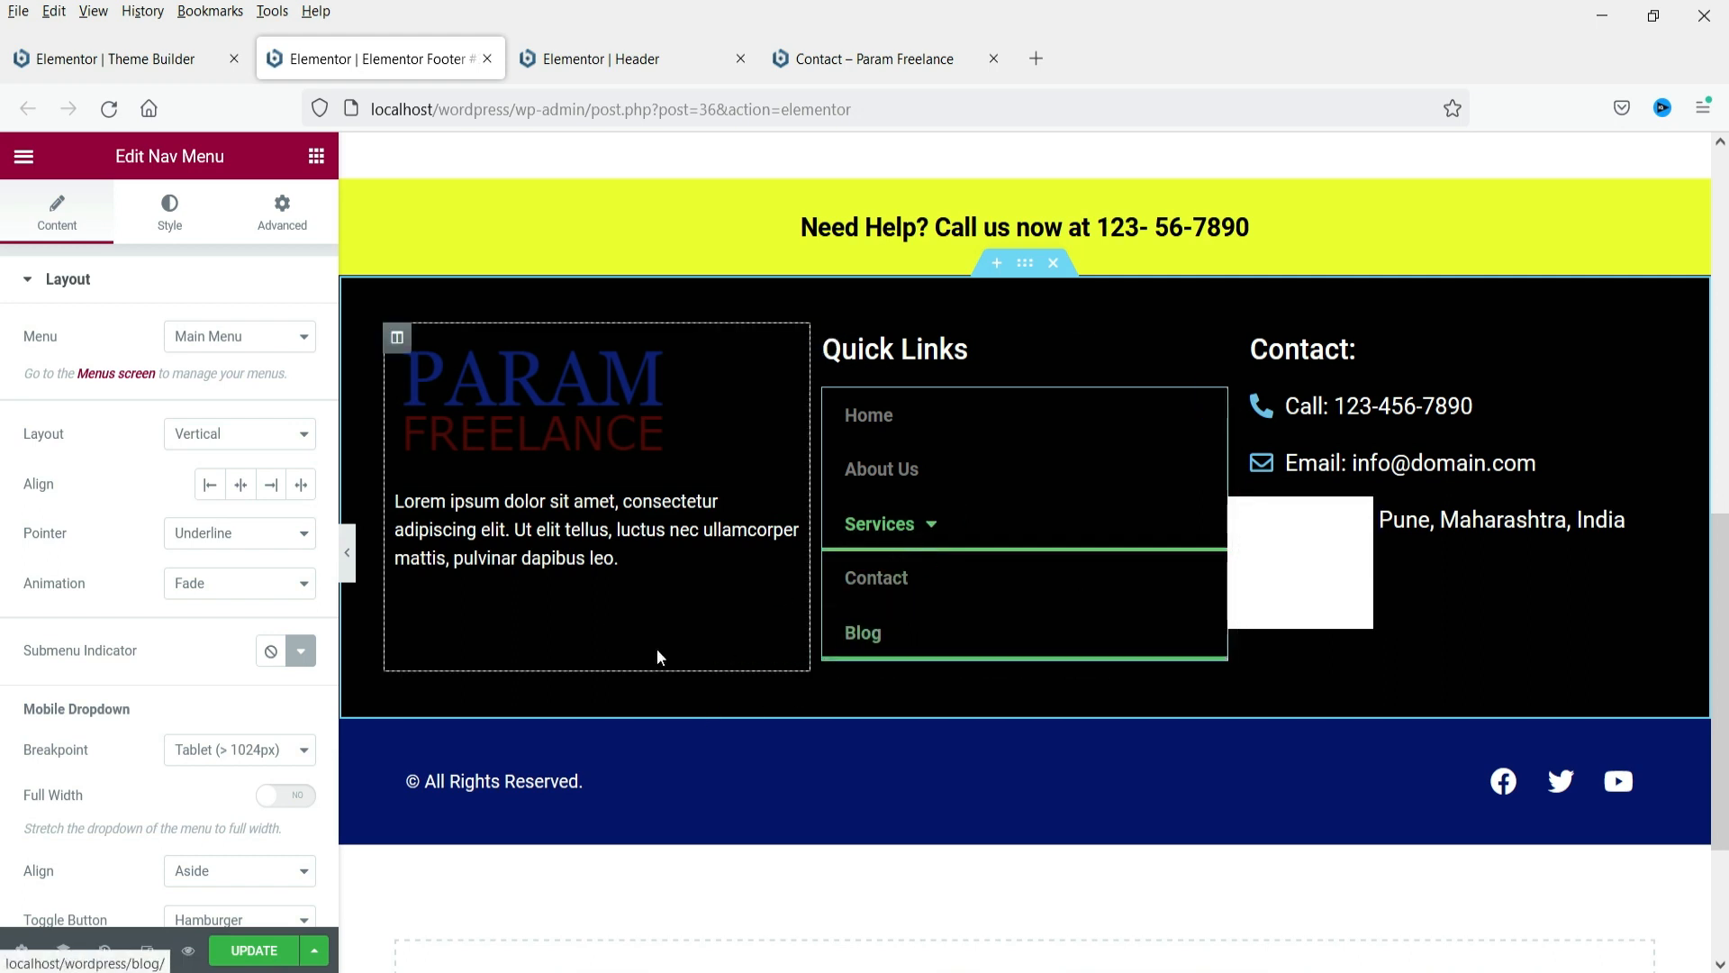
Set the footer menu's normal text color to the global color white and check its Services item
click(172, 216)
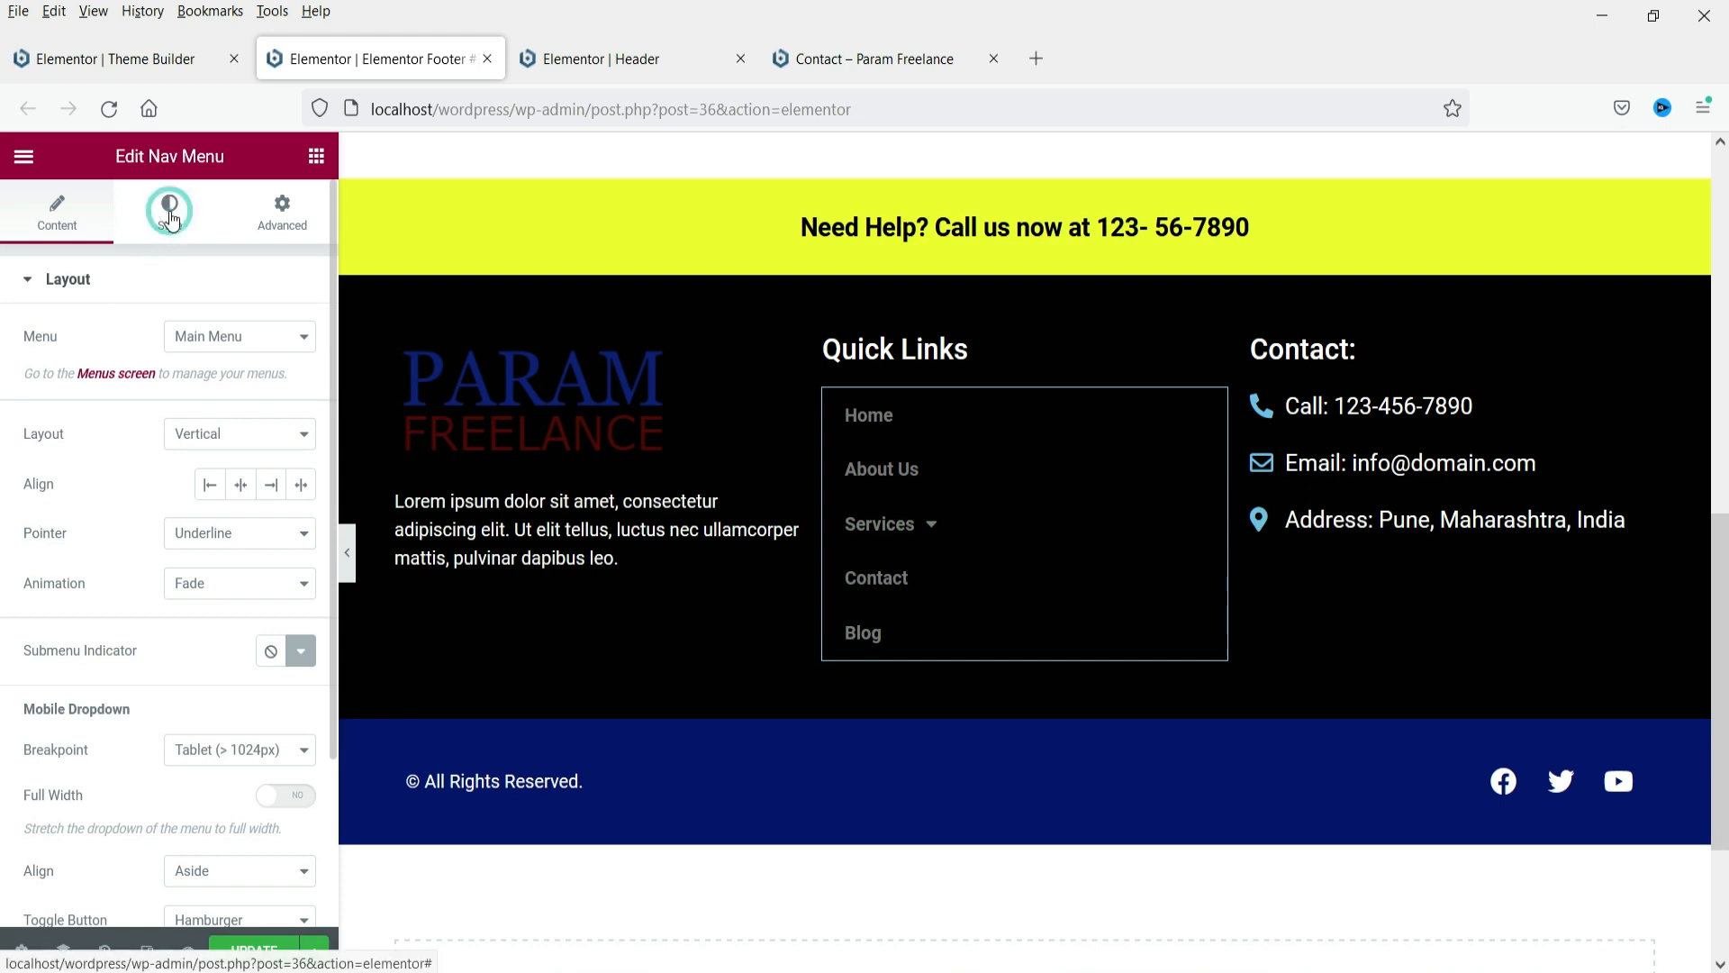
click(270, 441)
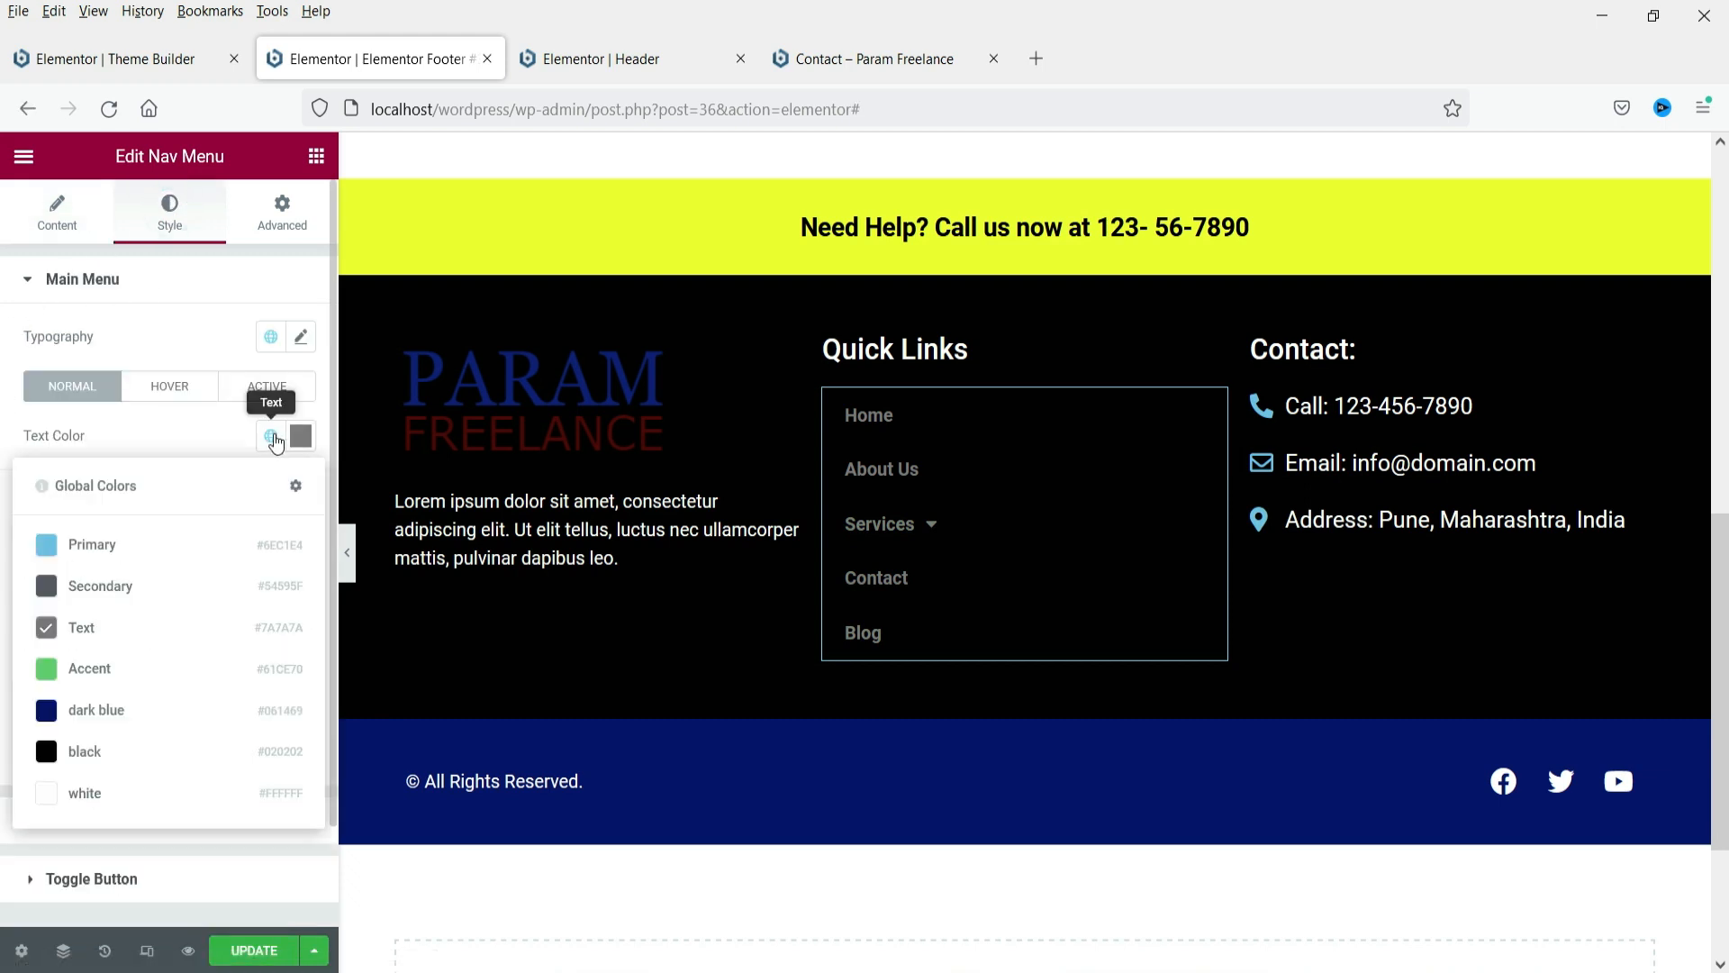
click(98, 789)
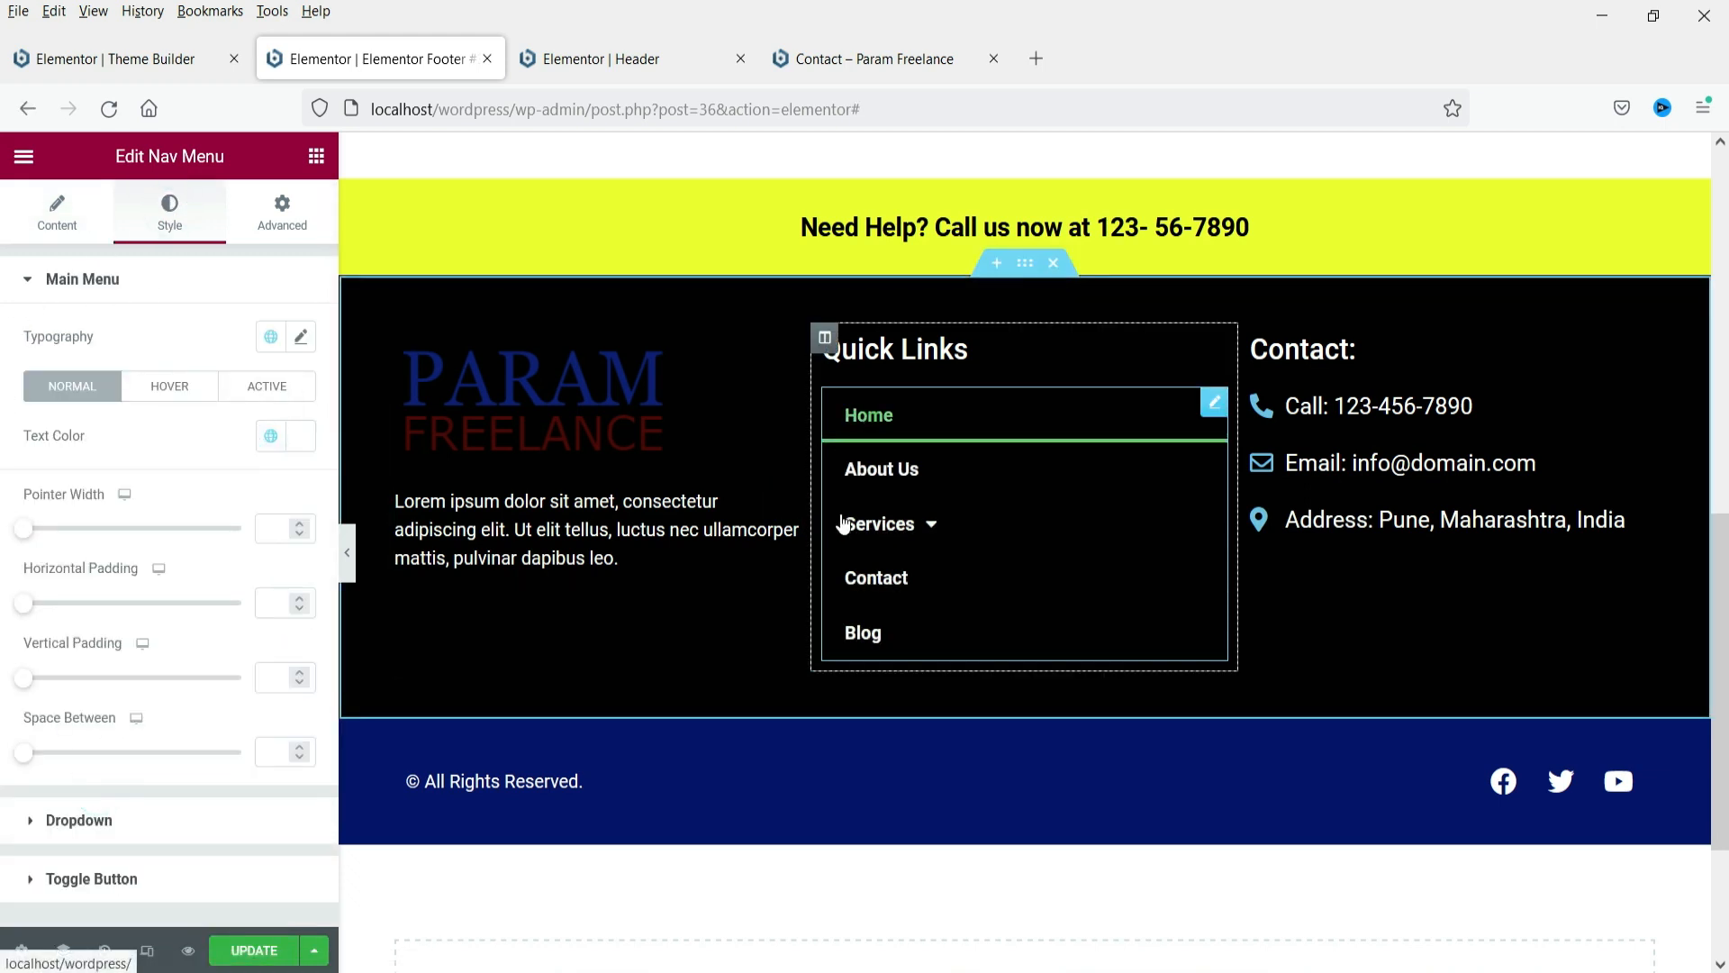
mouse_move(914, 538)
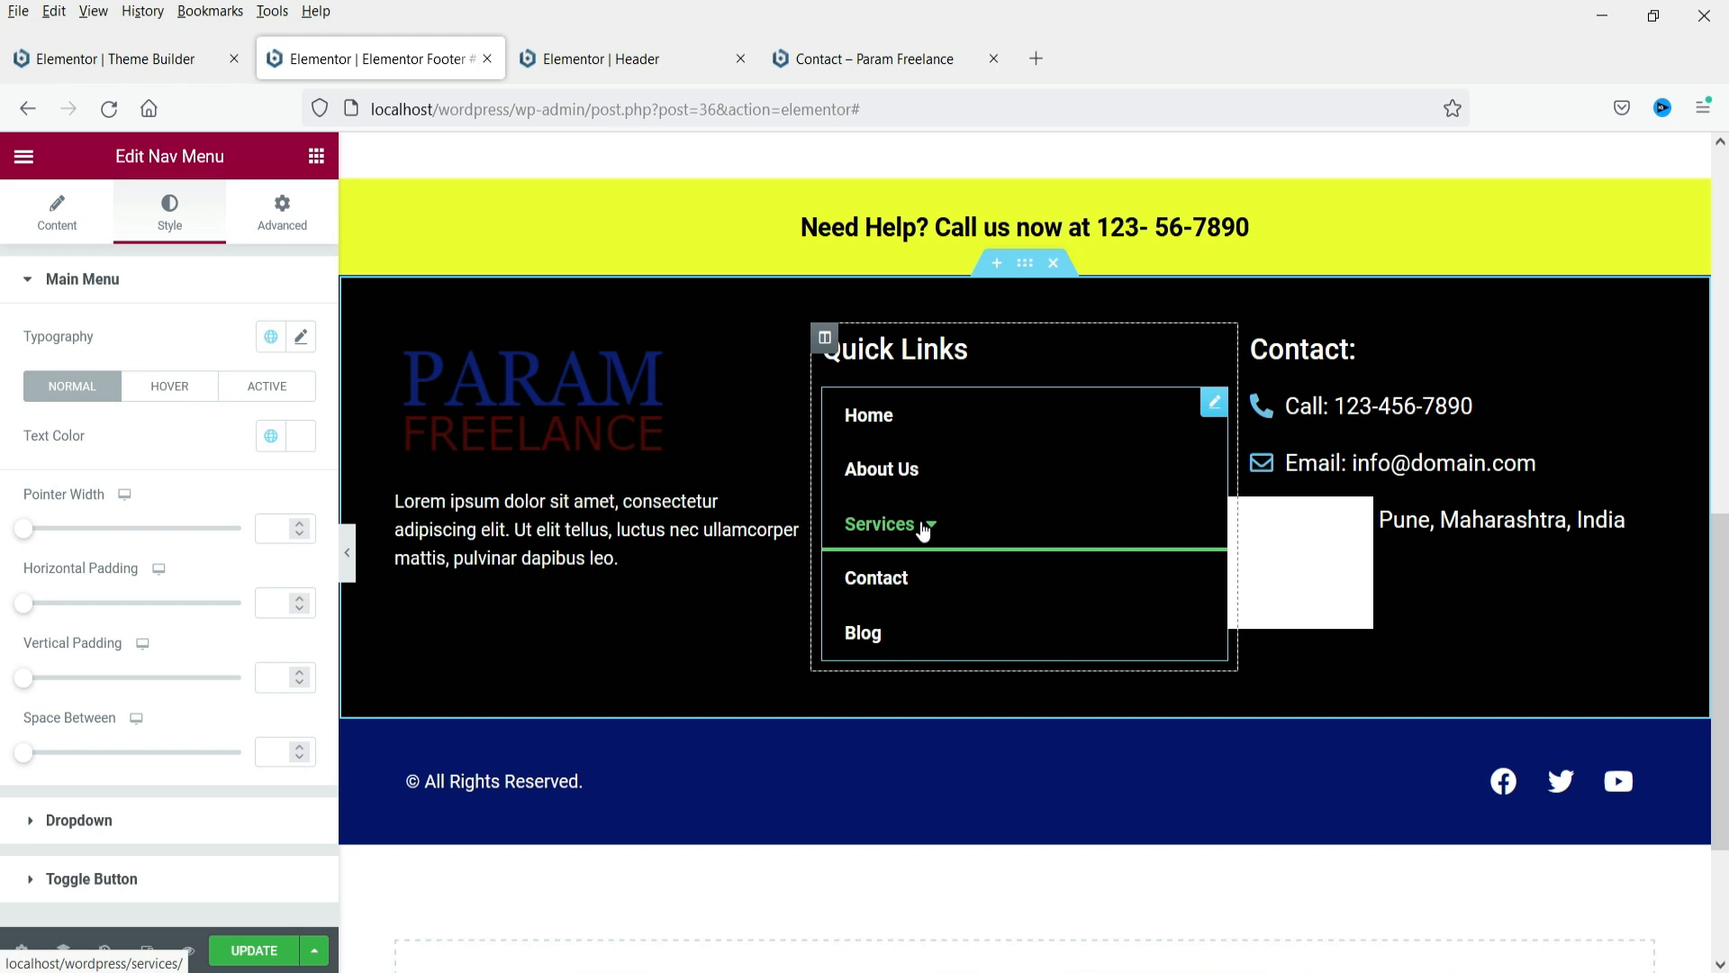
Go from the live site's Contact page to the WordPress dashboard and open the Menus management screen
click(873, 65)
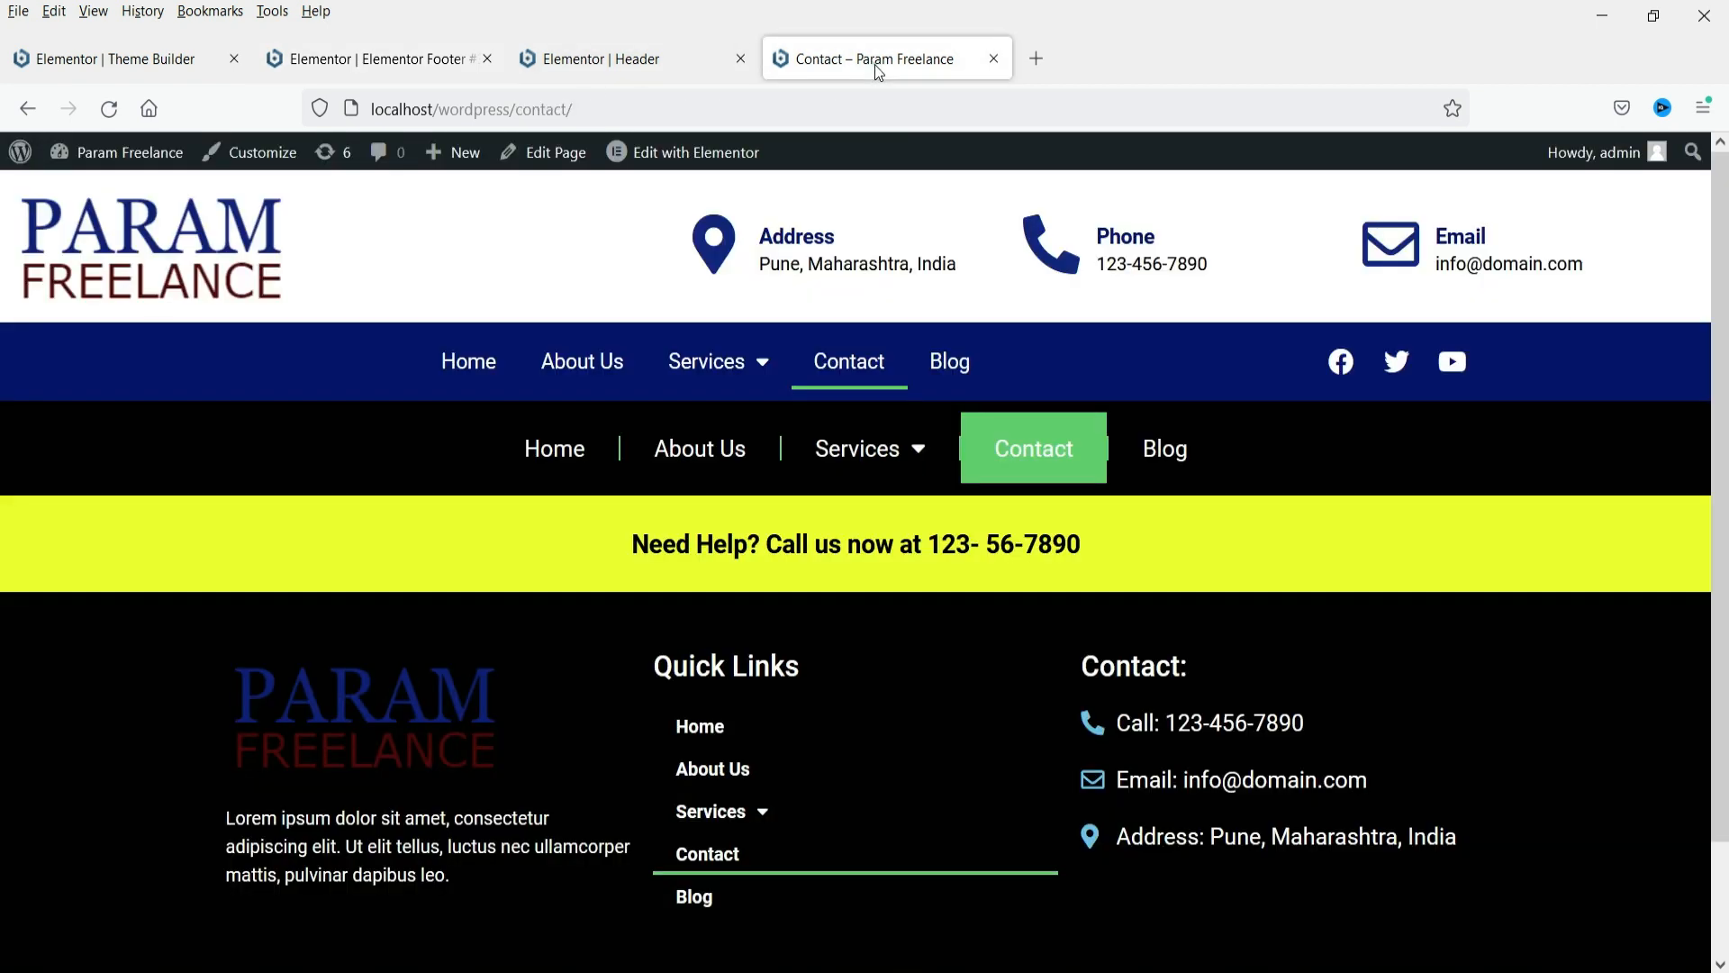
mouse_move(108, 153)
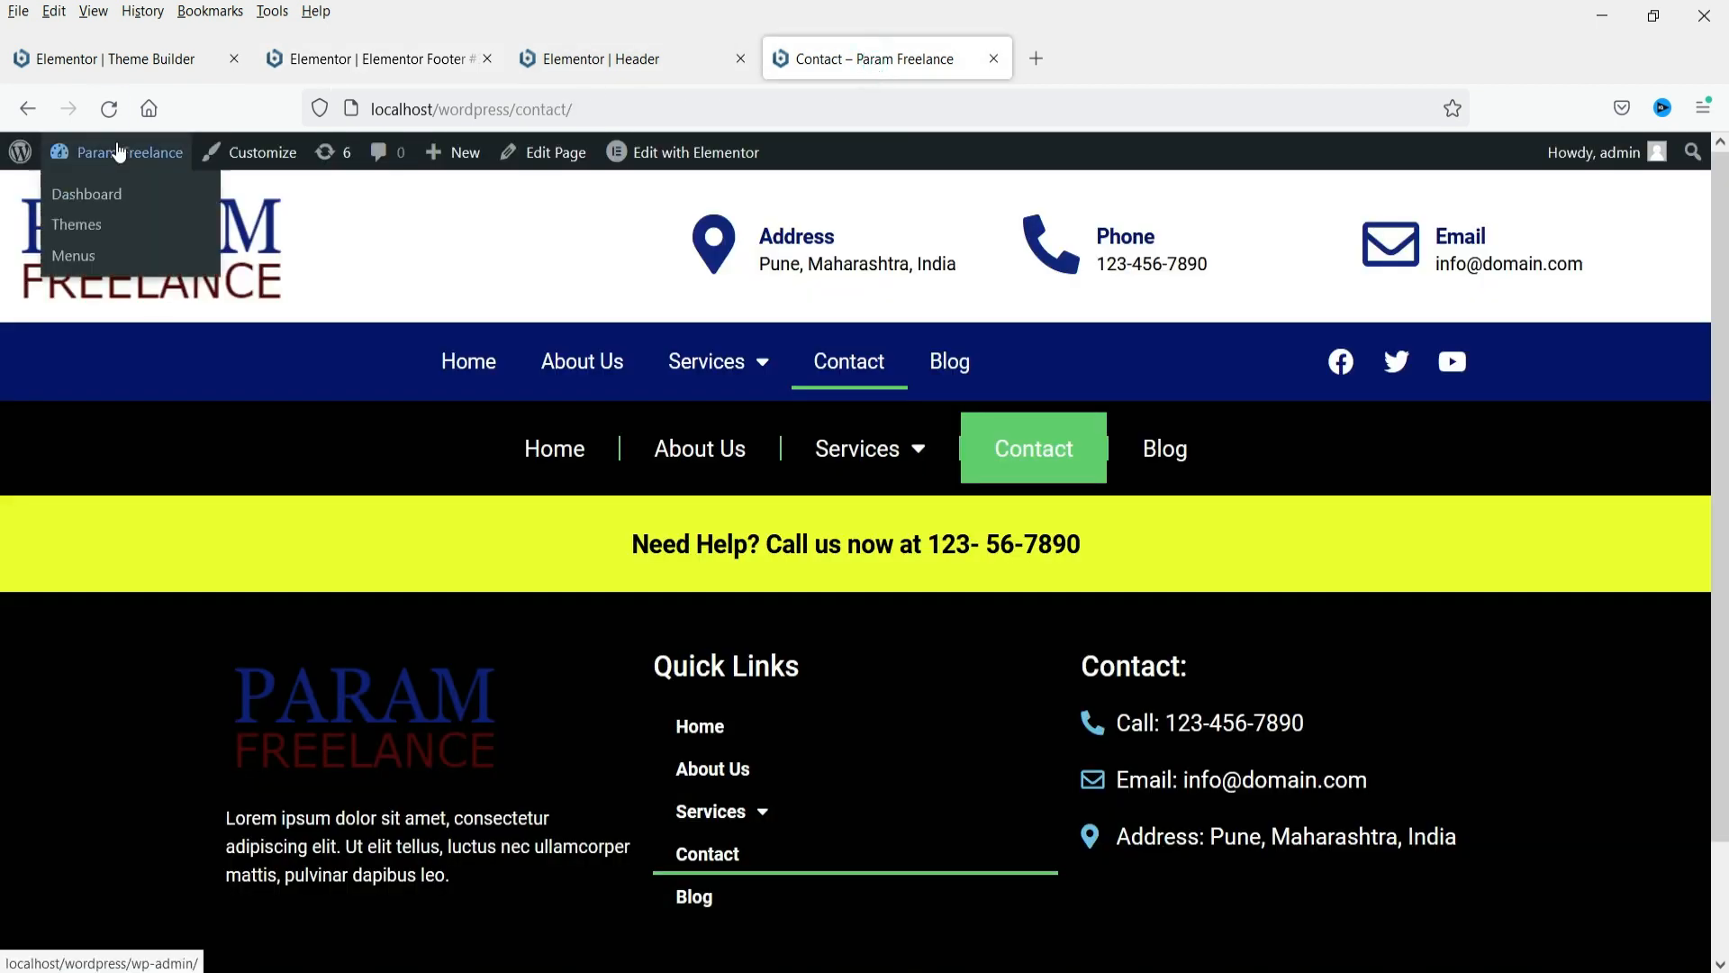
click(105, 206)
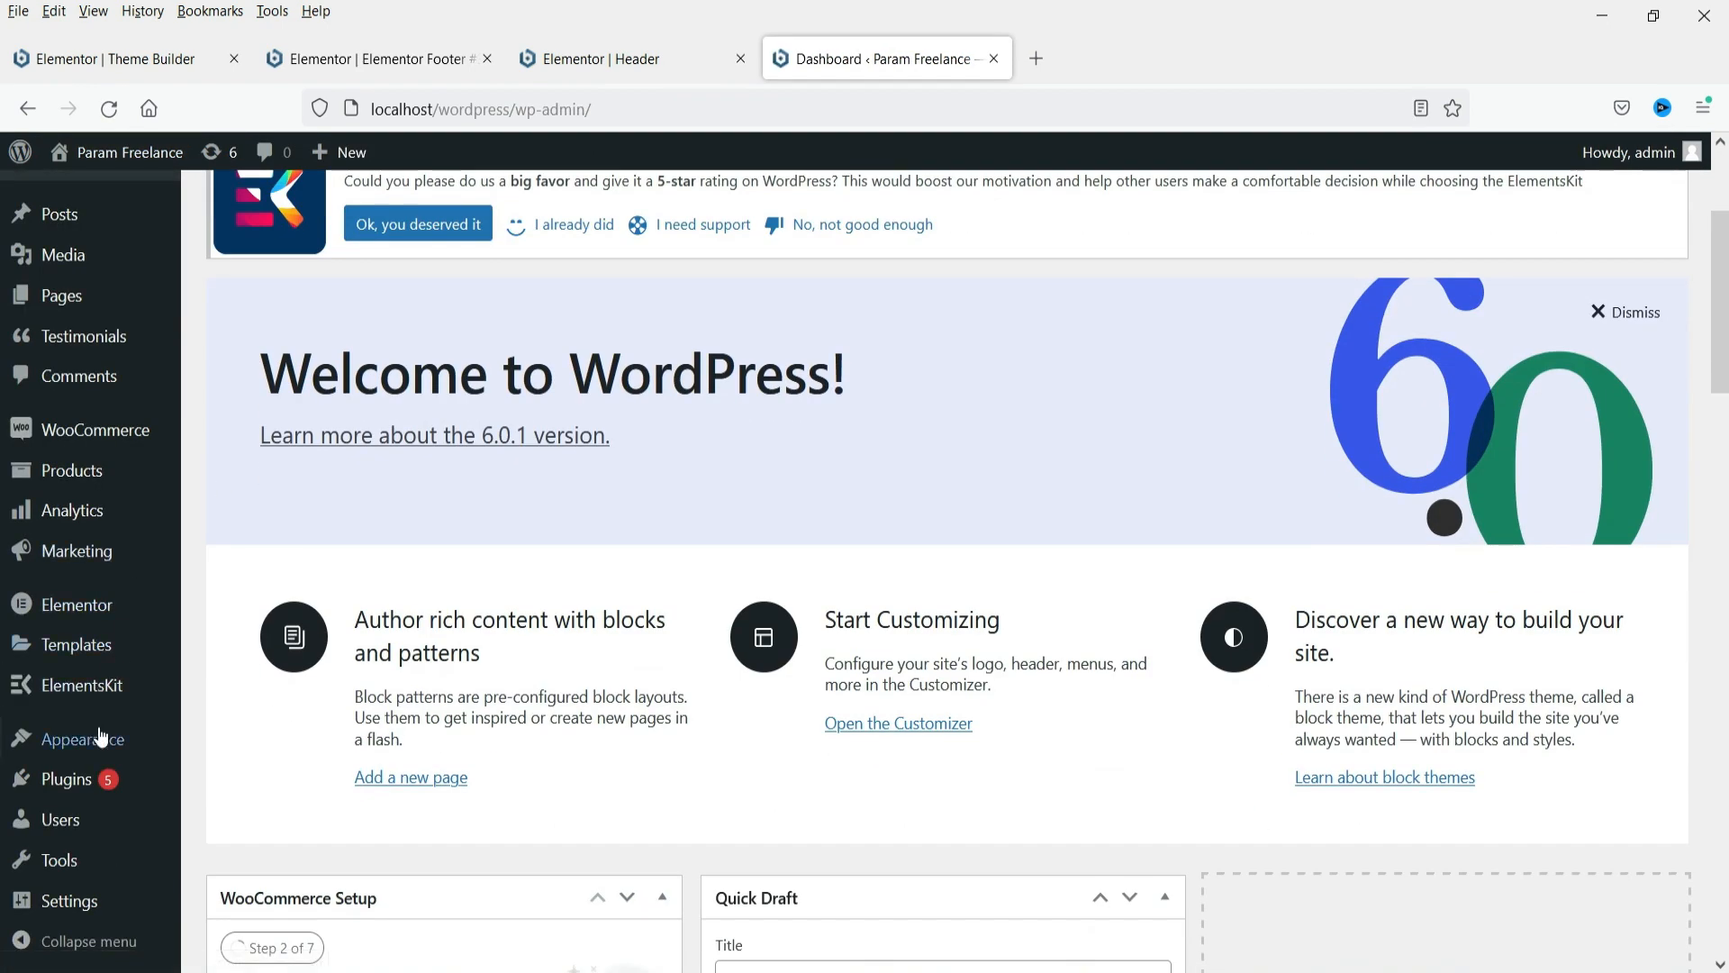
mouse_move(95, 753)
click(230, 803)
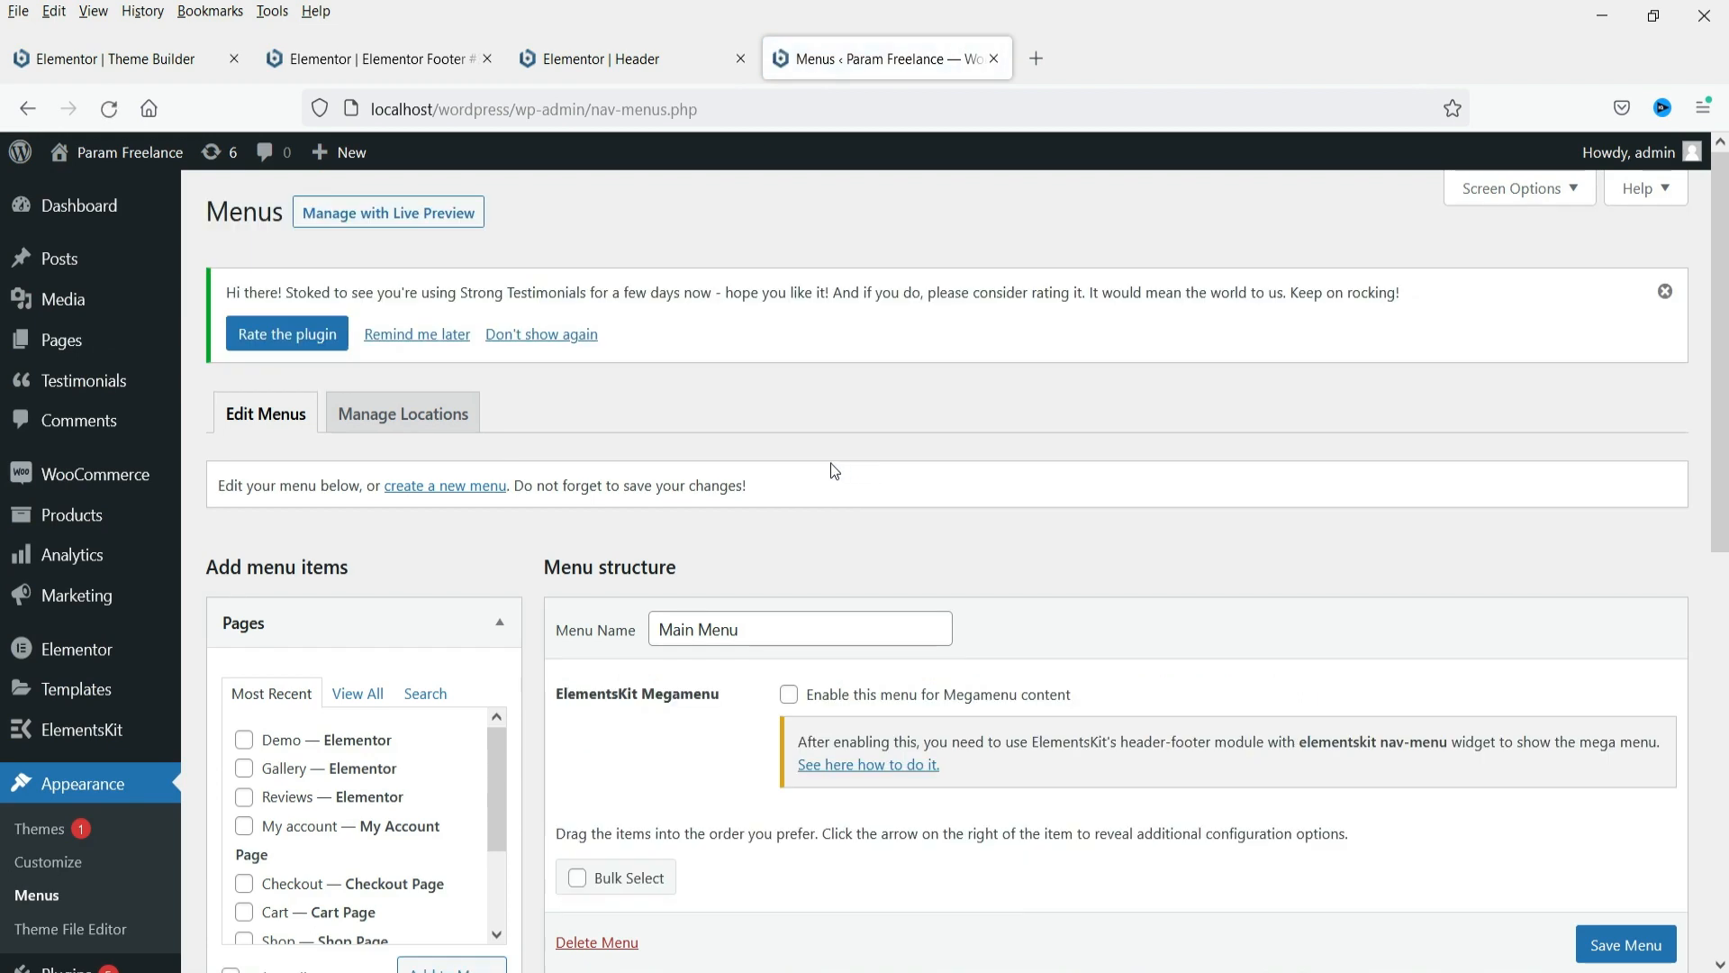
Create a new WordPress menu named Footer Menu
click(456, 486)
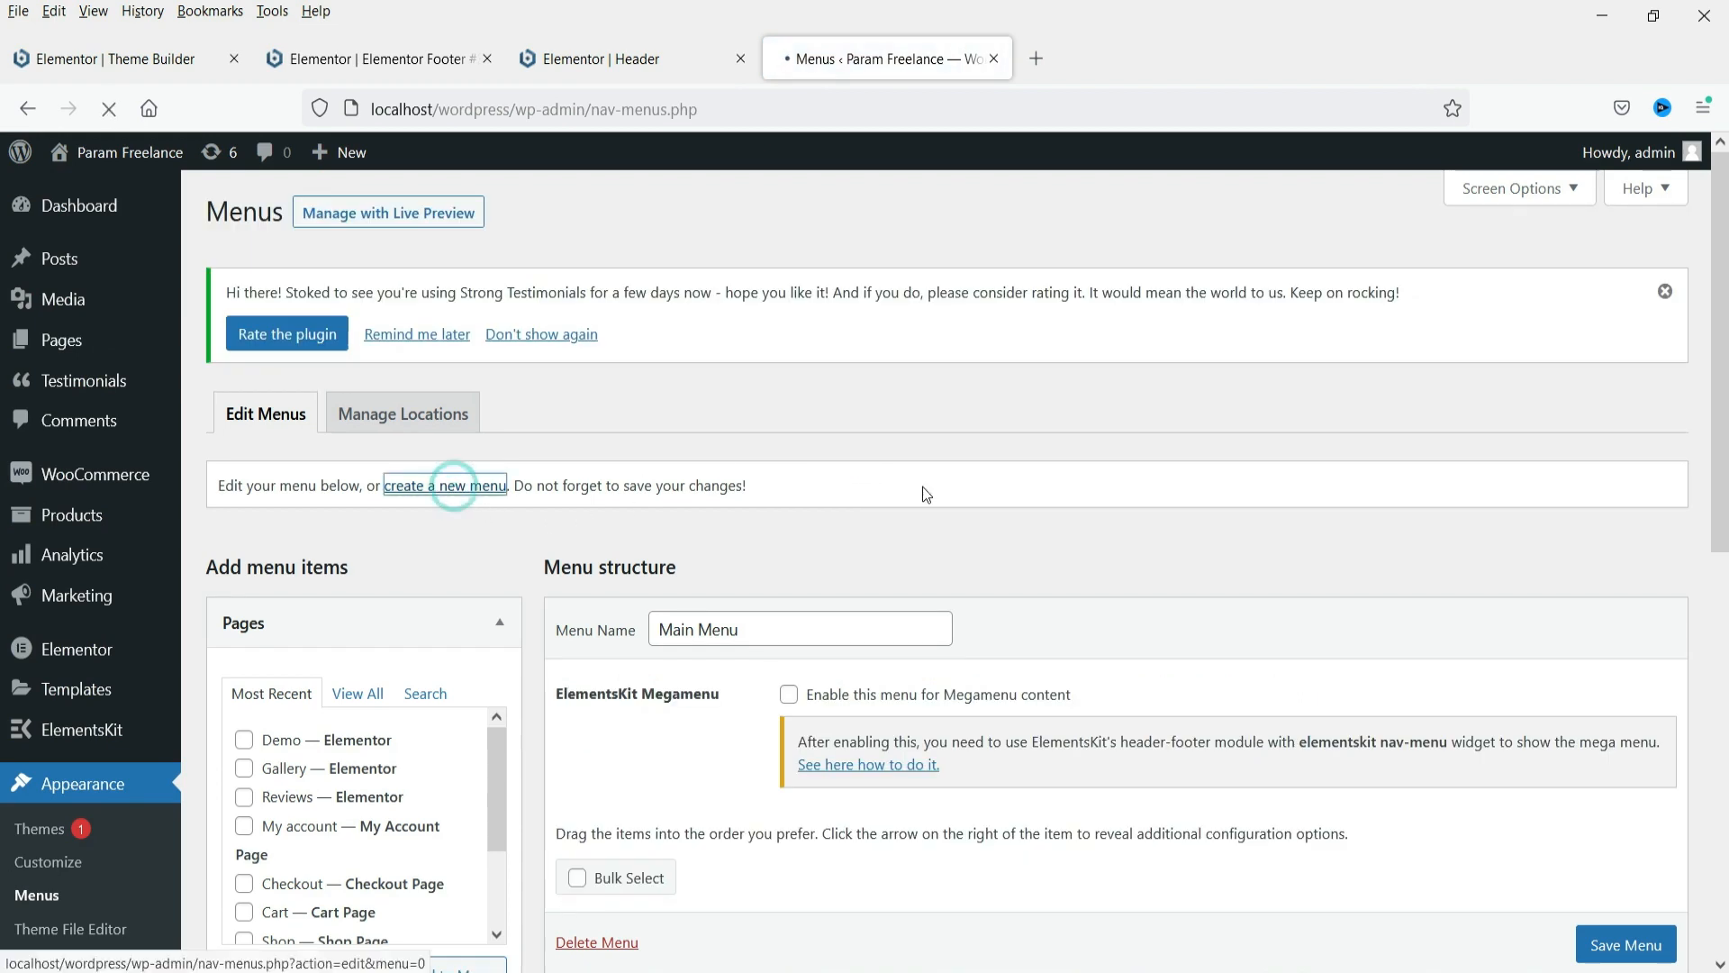
click(749, 627)
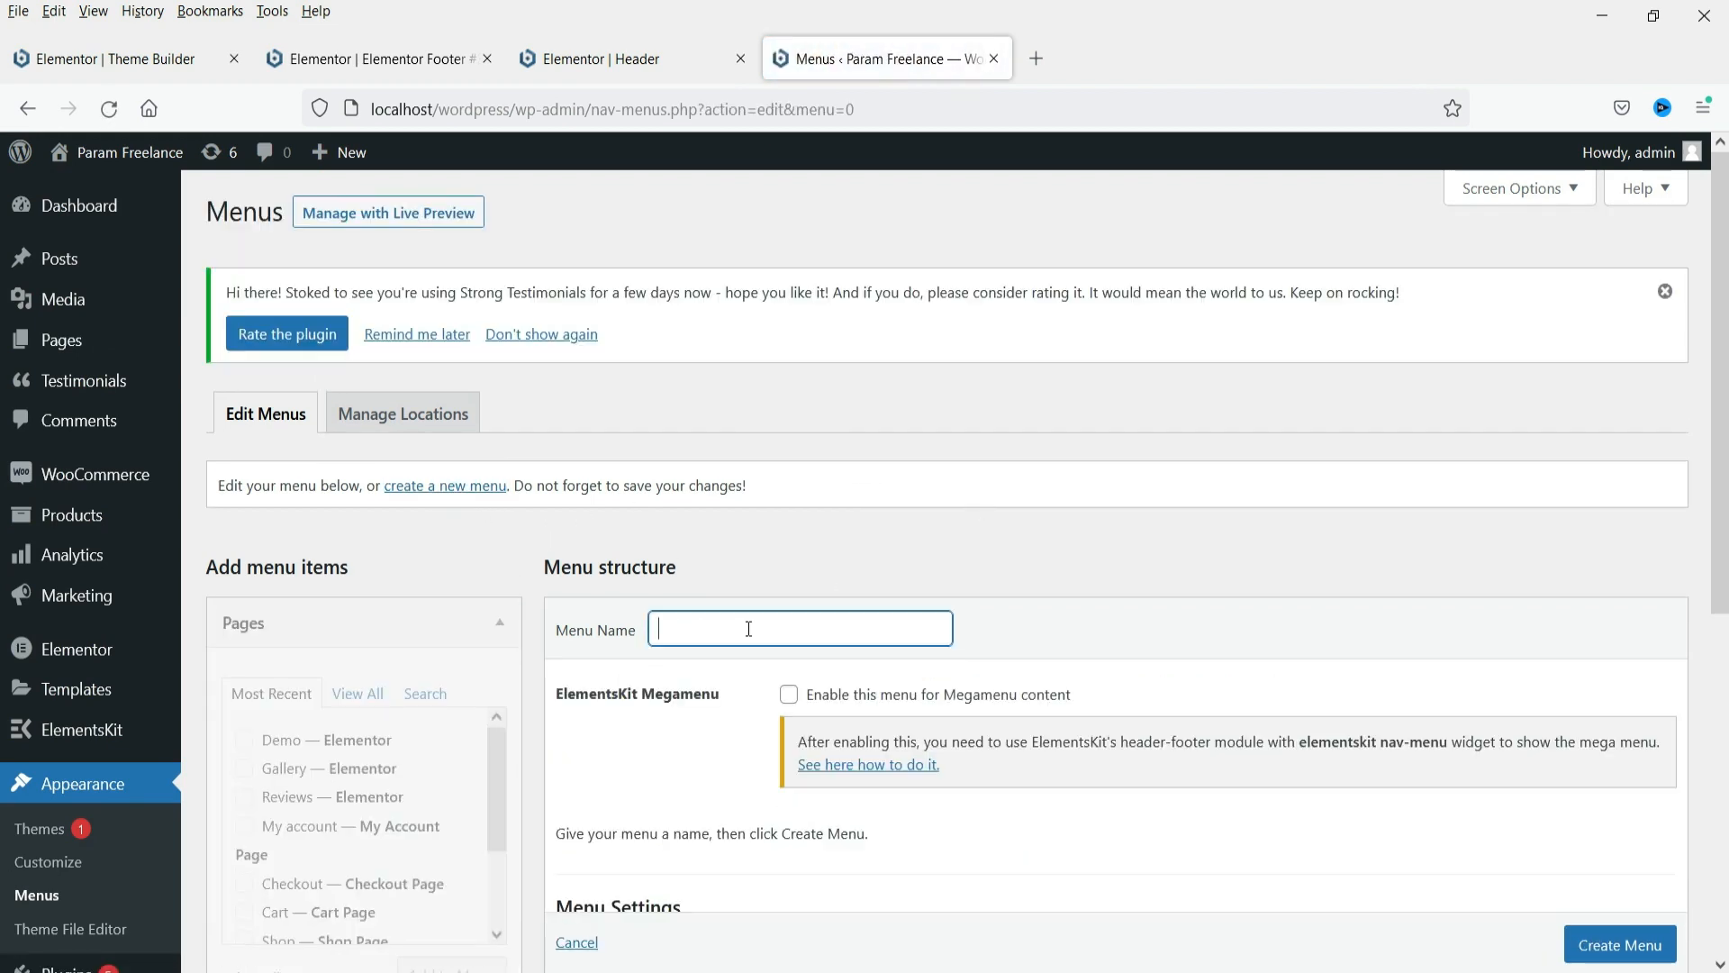
text(Footer )
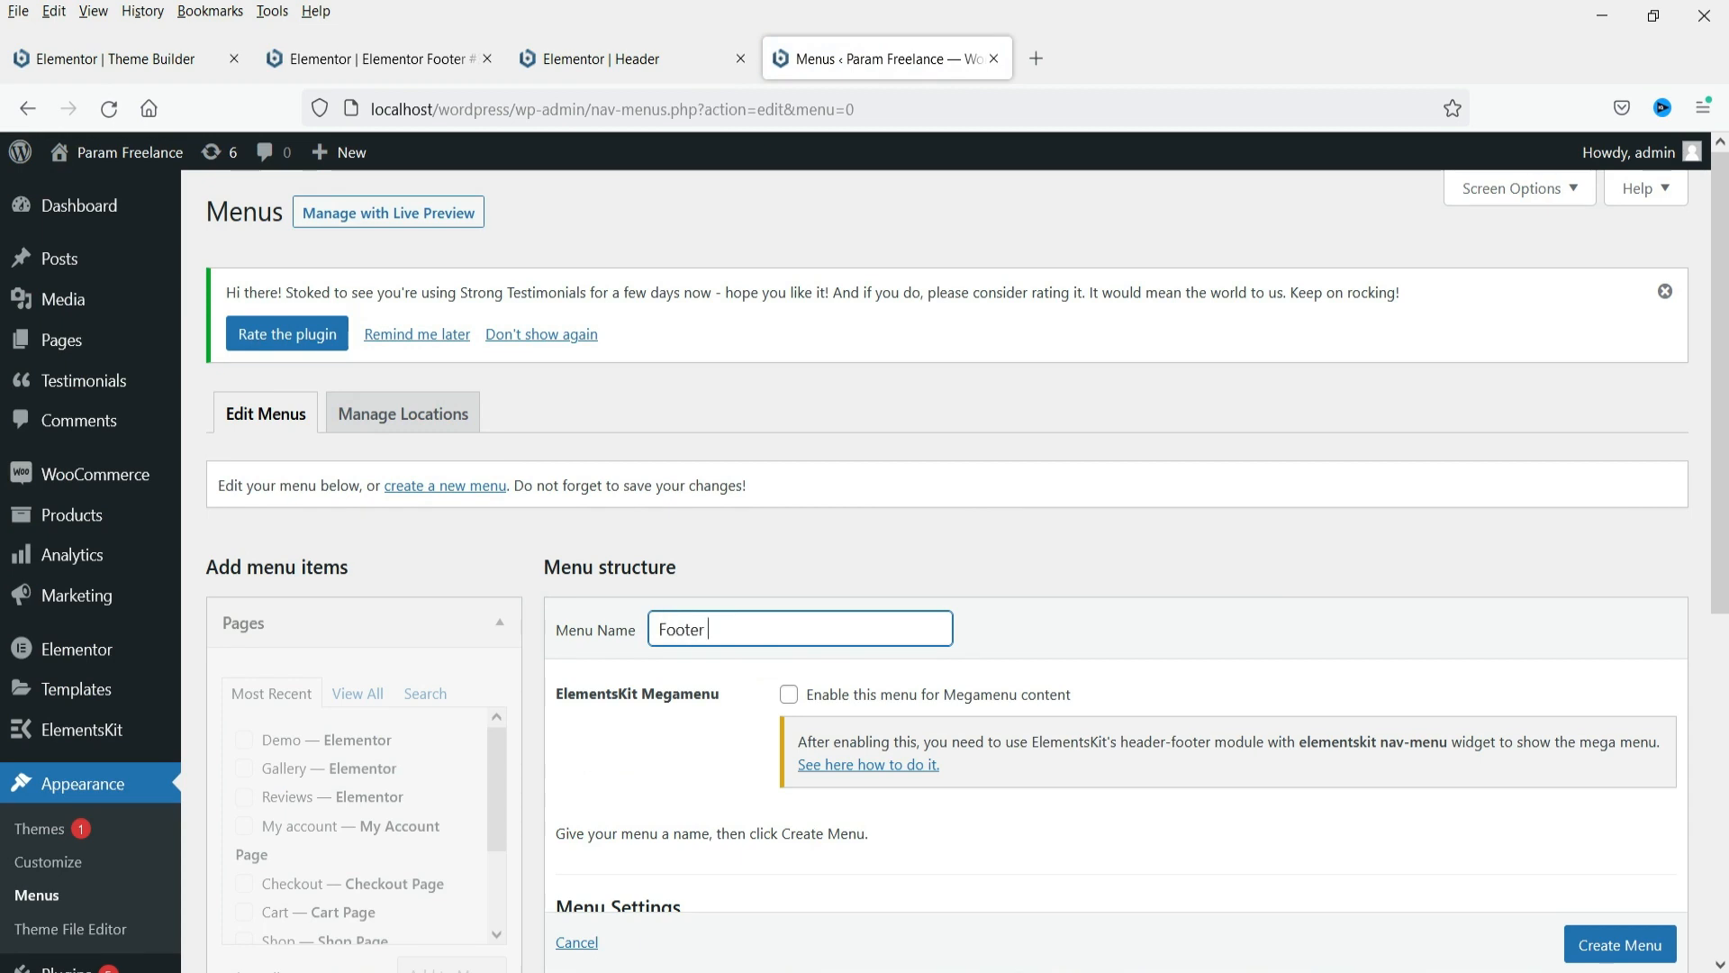
text(Menu)
scroll(1207, 540, down, 4)
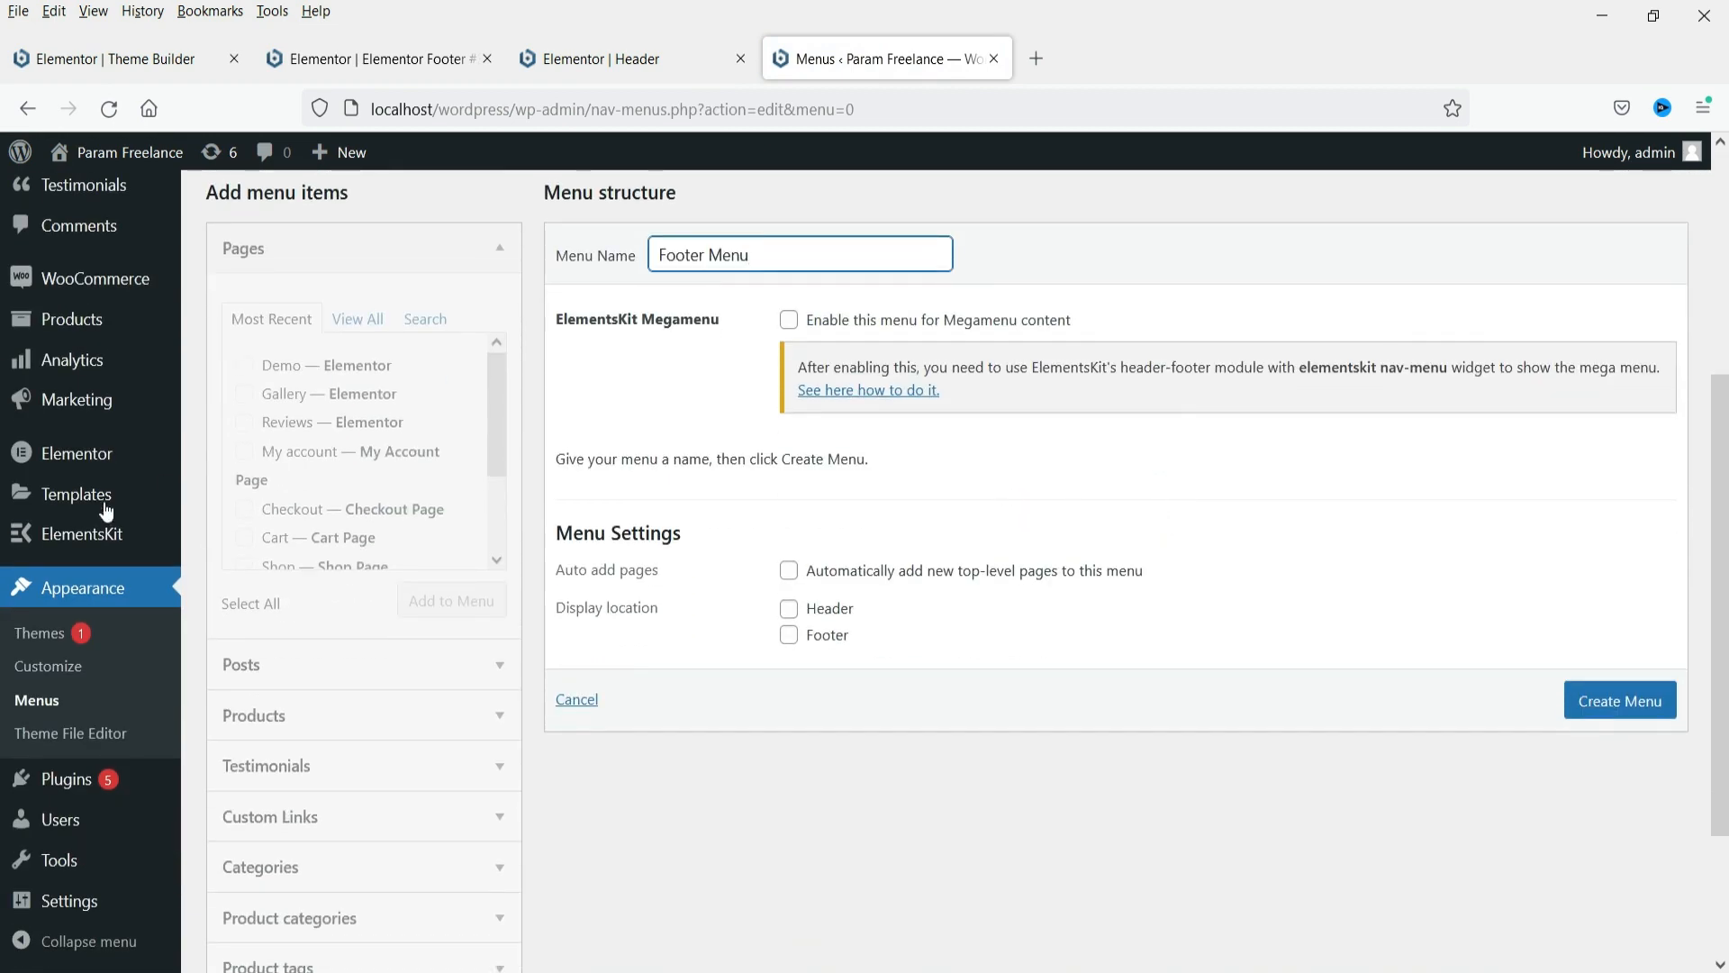
click(1619, 703)
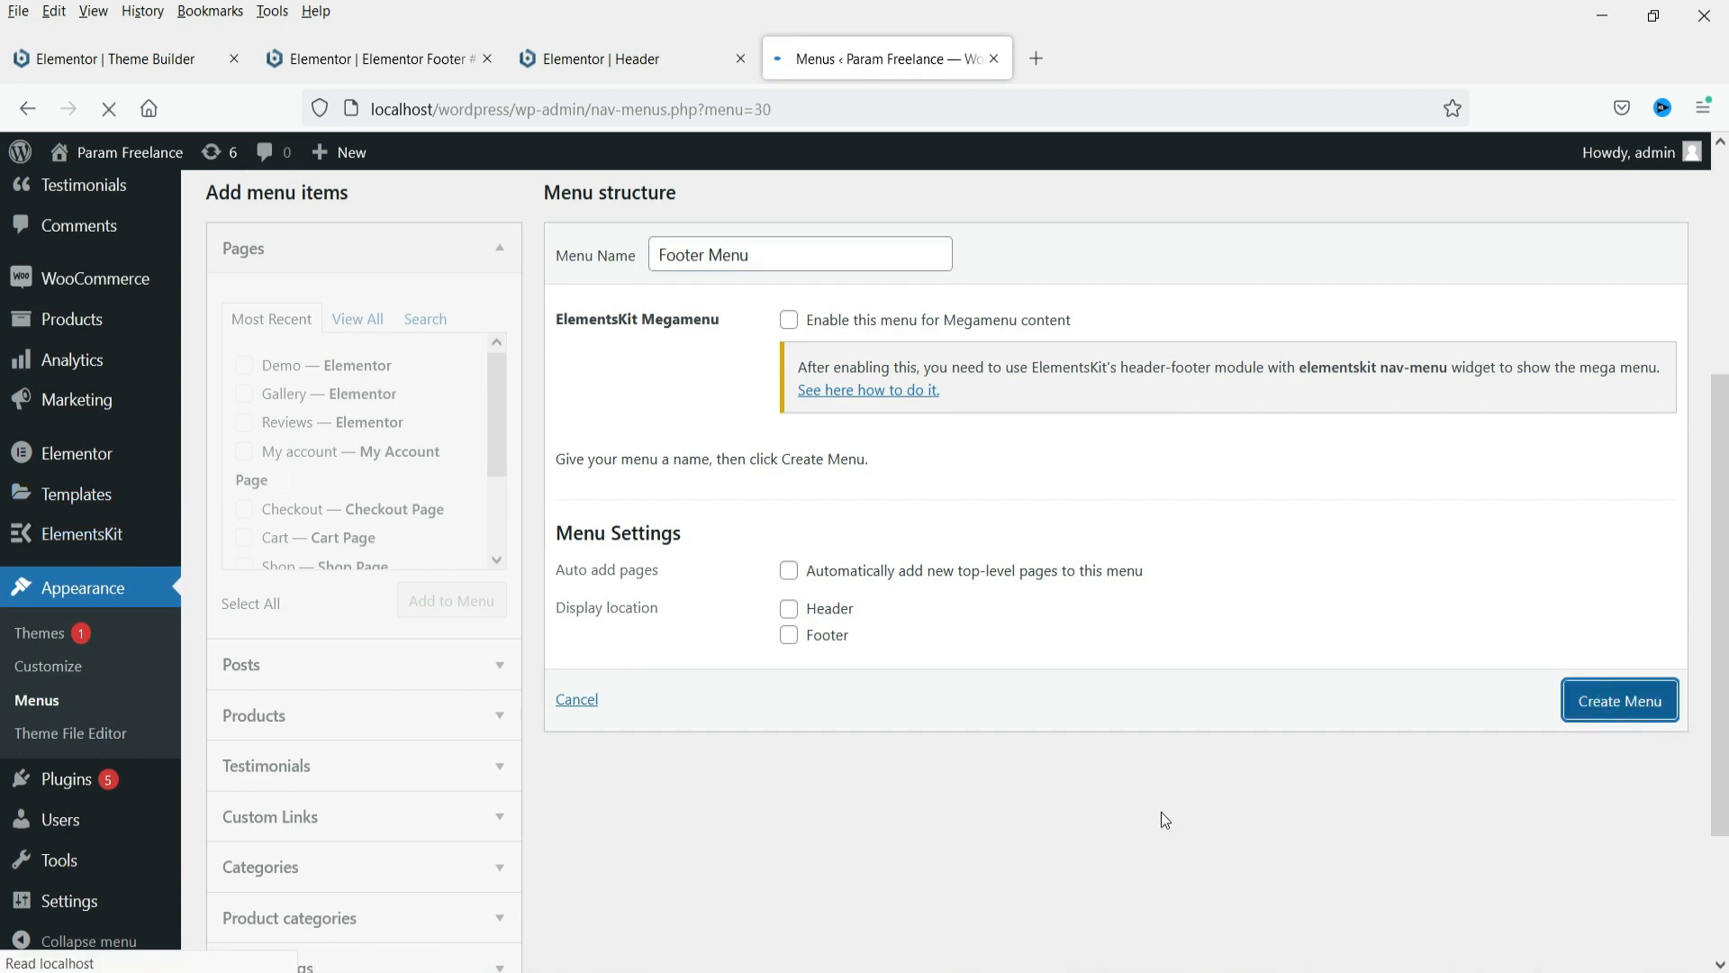
scroll(929, 650, down, 4)
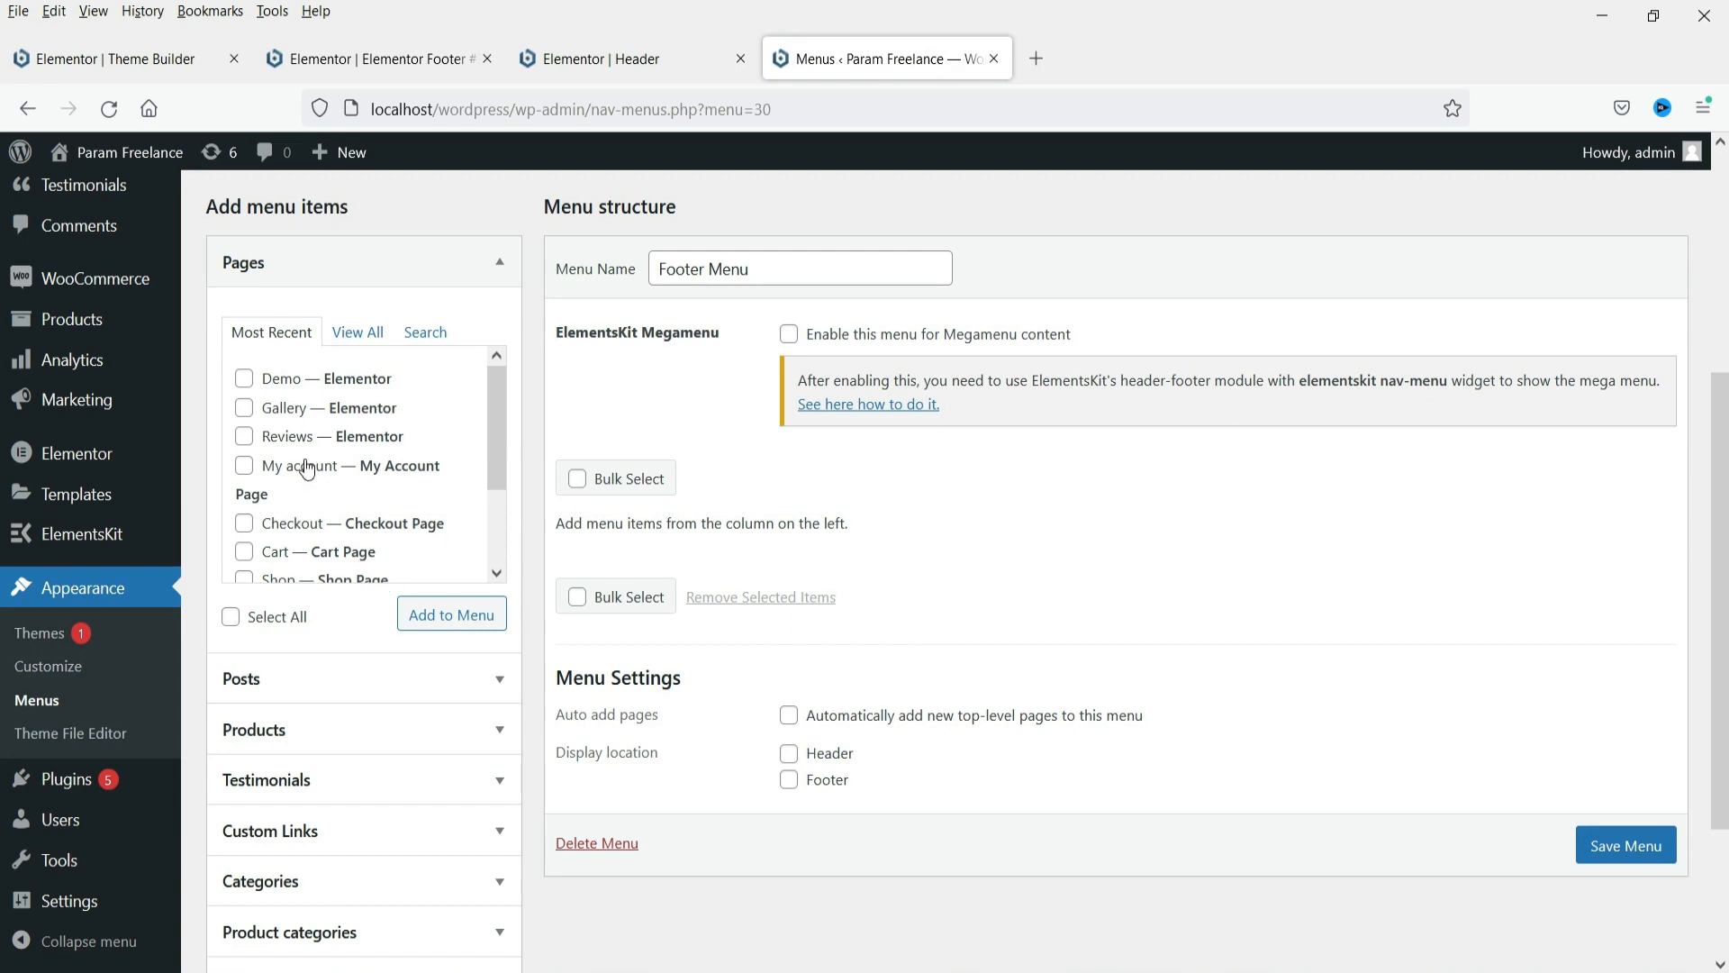
Add the Home, About Us, Contact, Gallery and Services pages to the Footer Menu
click(363, 334)
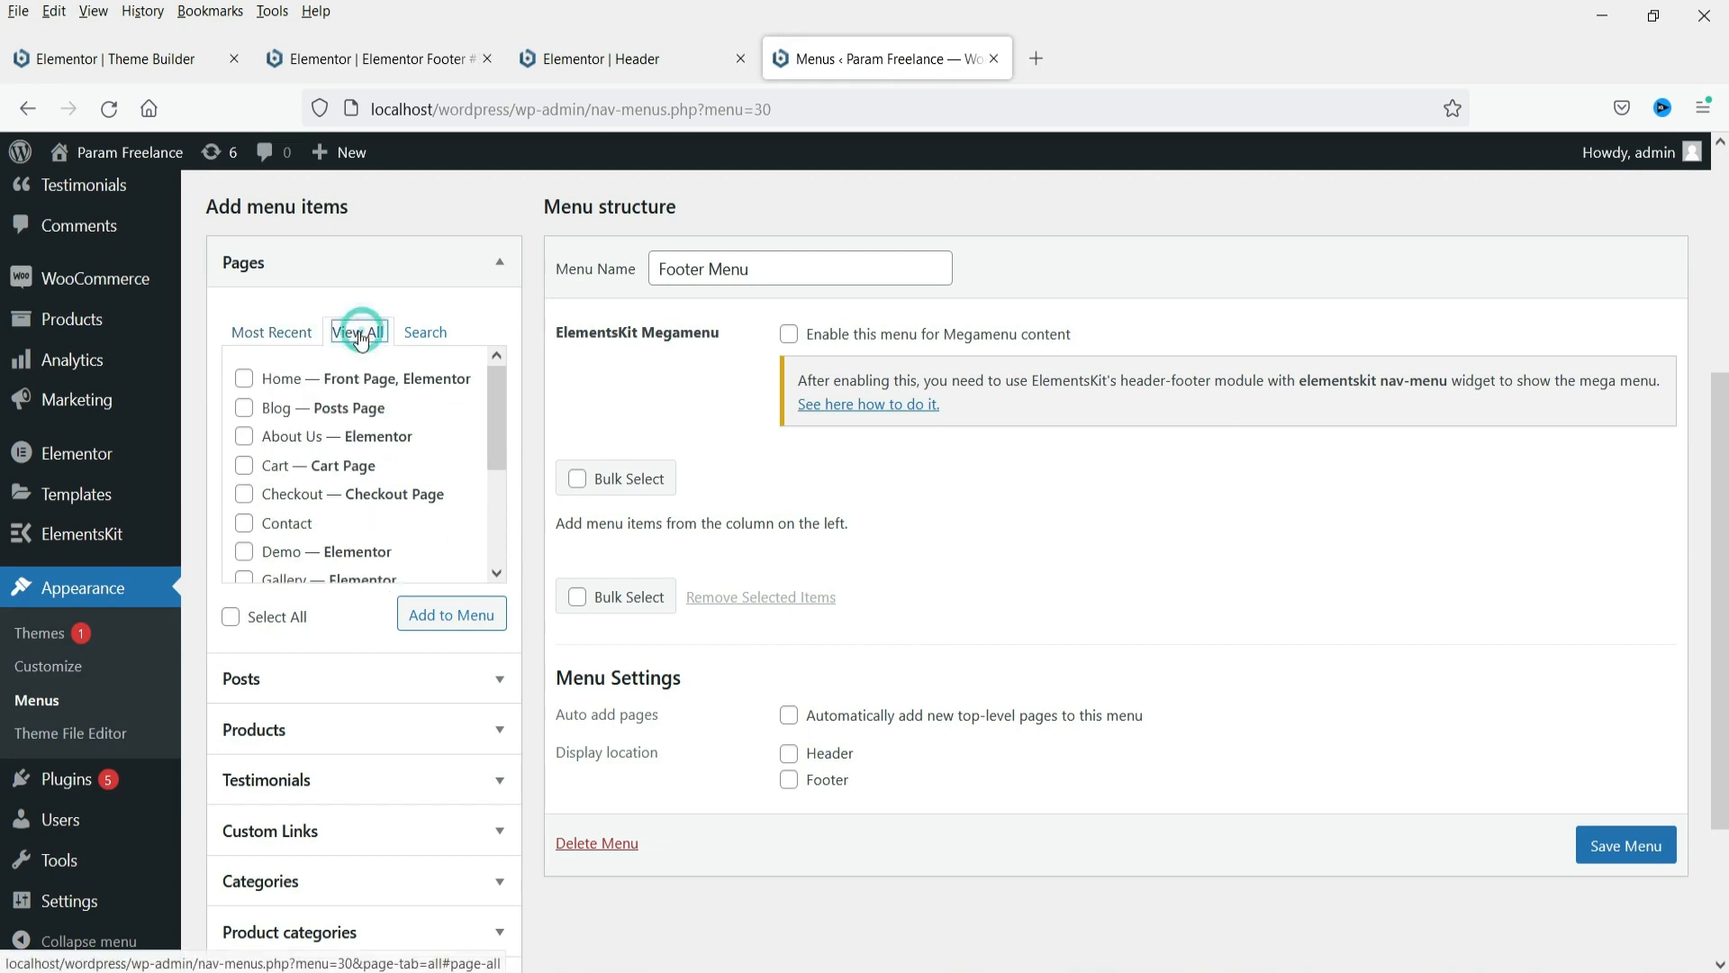
click(244, 378)
click(242, 437)
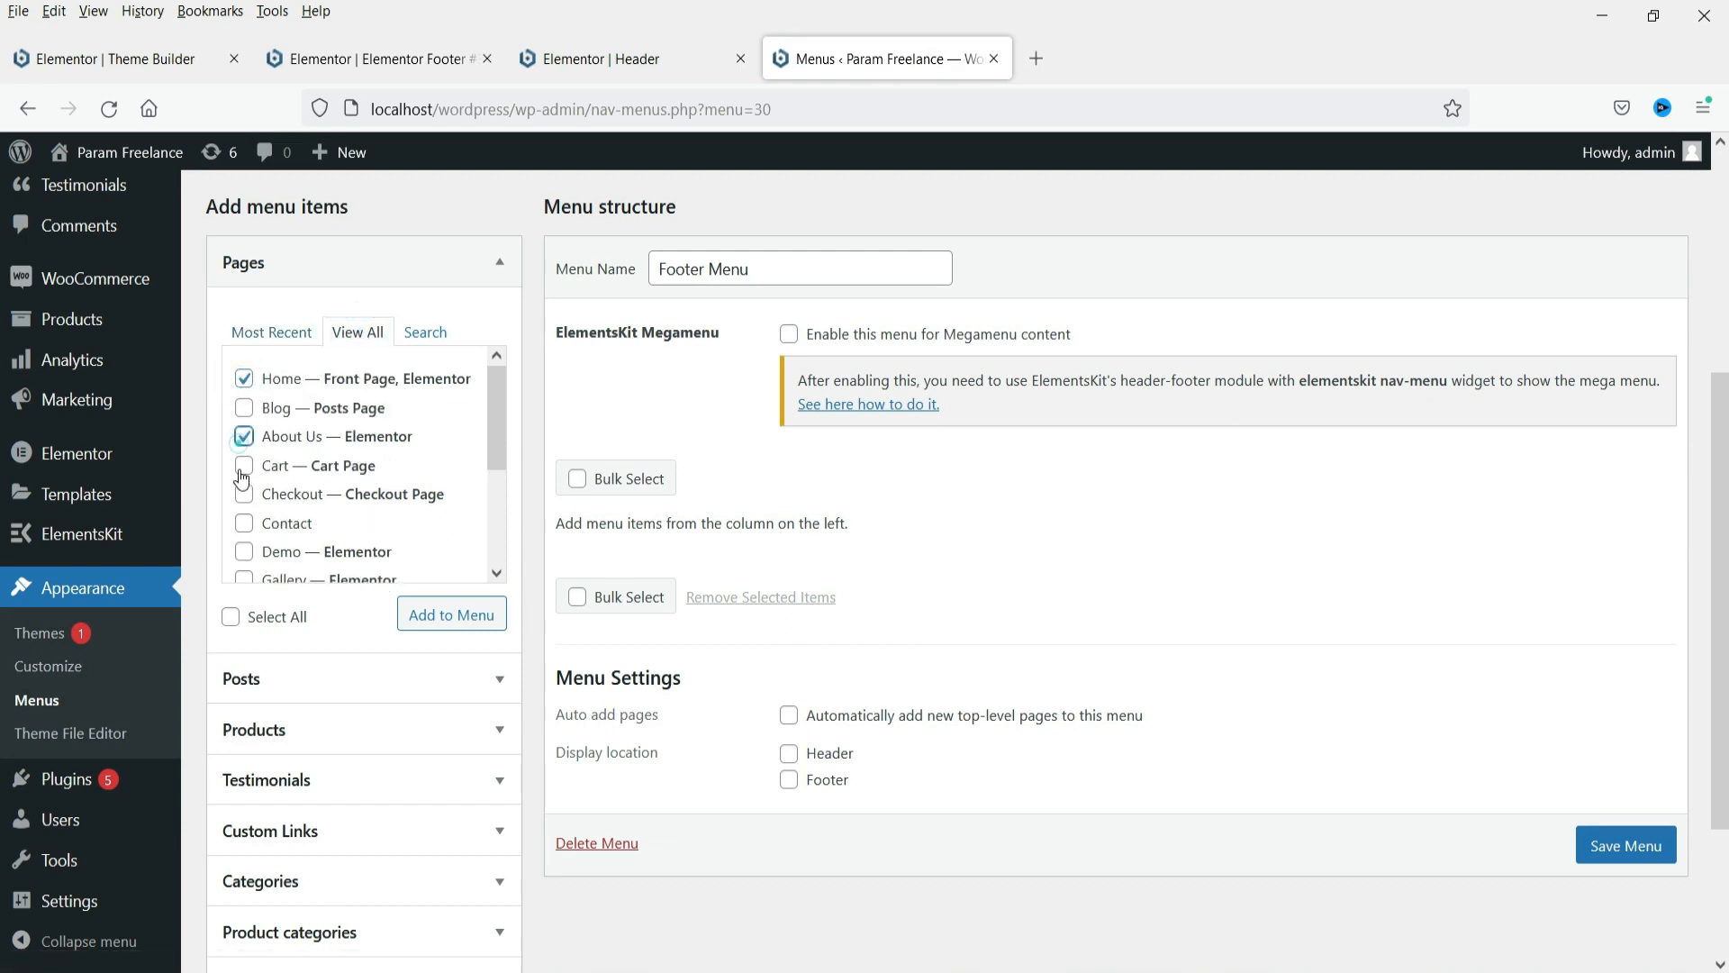
click(240, 520)
click(243, 578)
scroll(243, 571, down, 2)
click(243, 571)
click(451, 614)
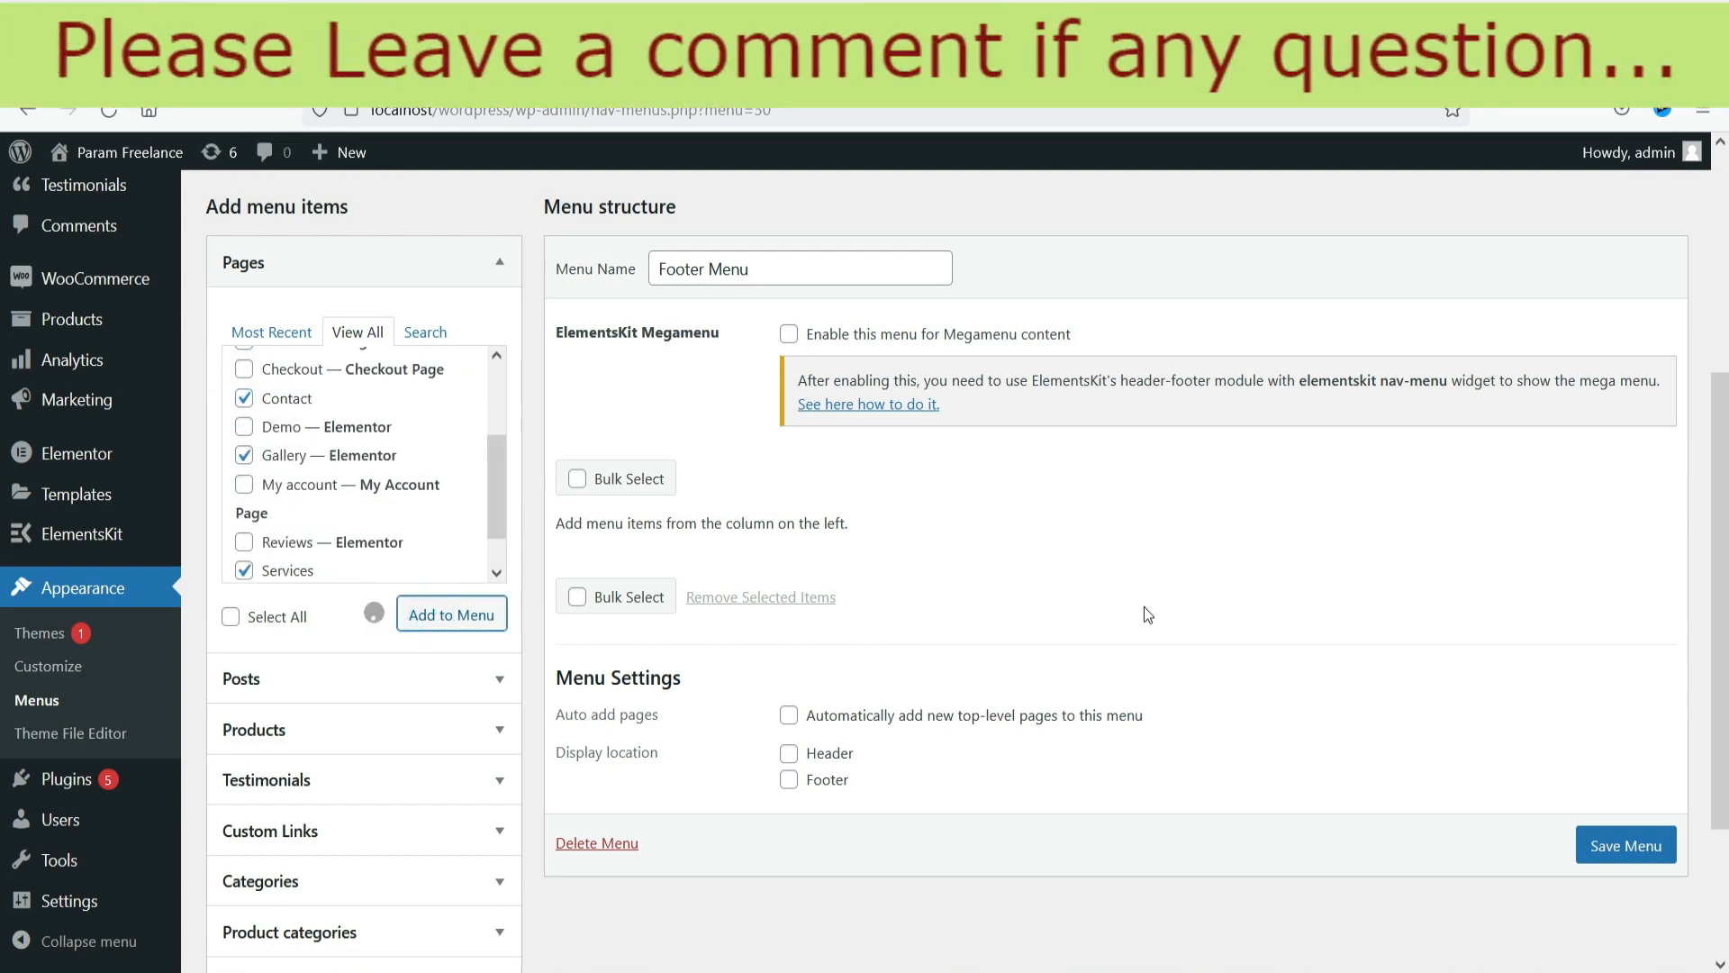
Reorder the Footer Menu items as Home, About Us, Gallery, Services, Contact and save the menu
drag(667, 765, 664, 718)
drag(646, 825, 646, 767)
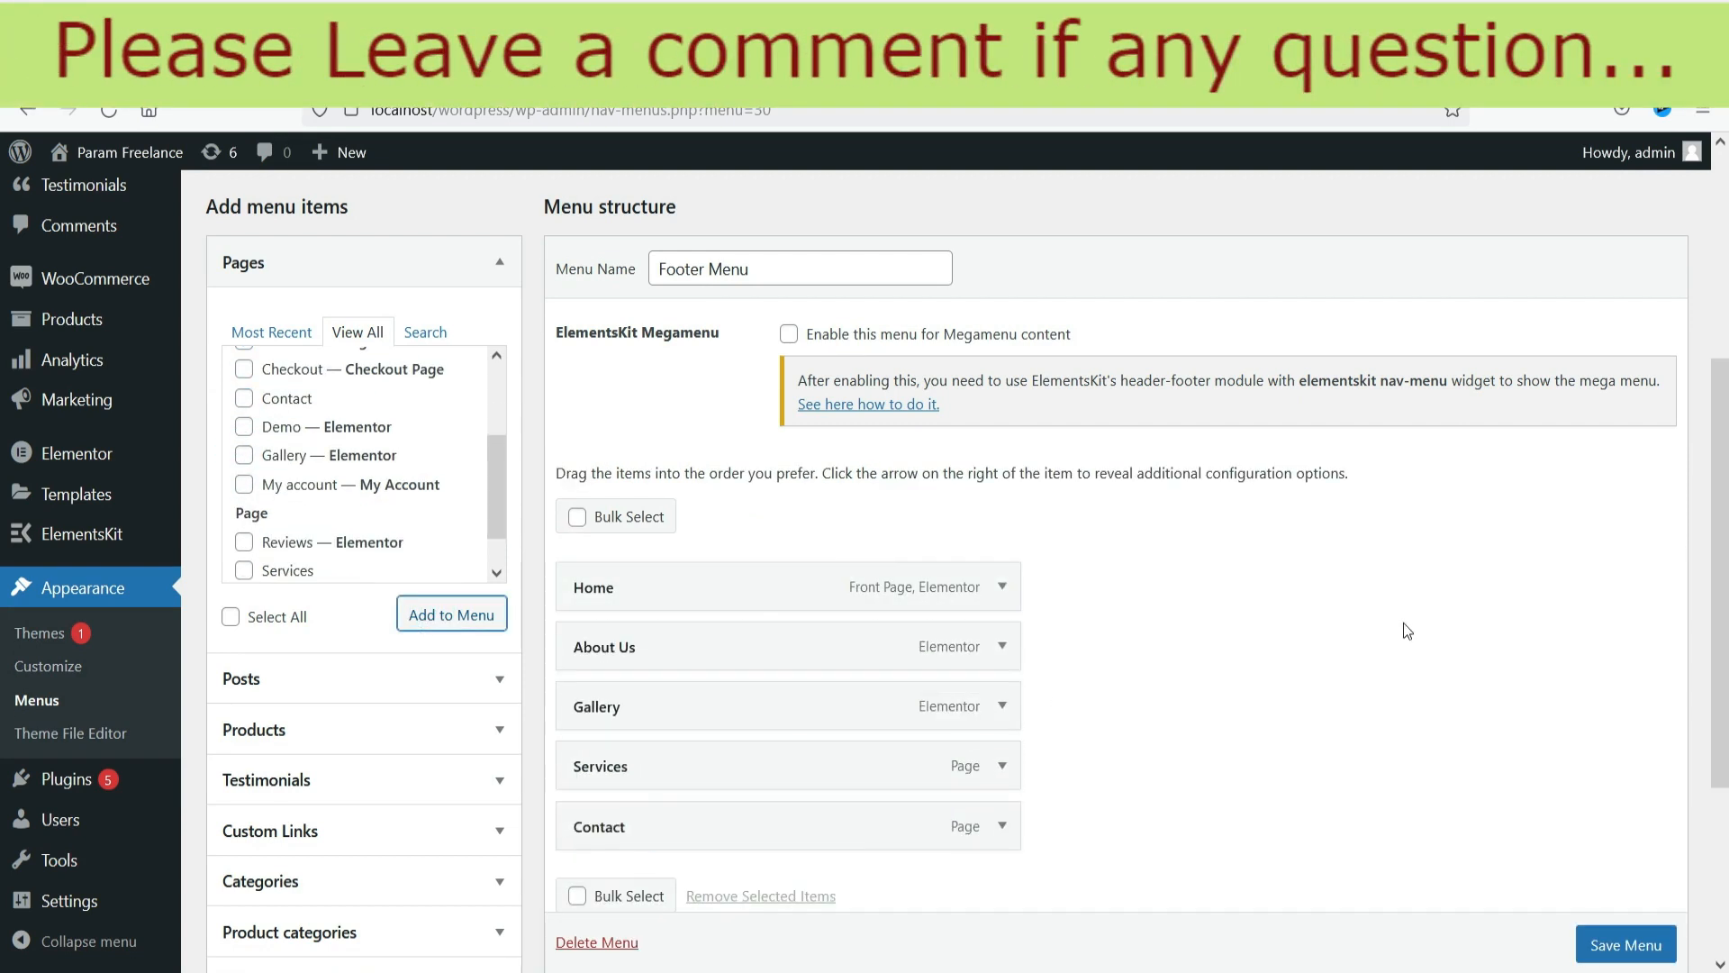
scroll(1403, 624, down, 3)
click(1627, 897)
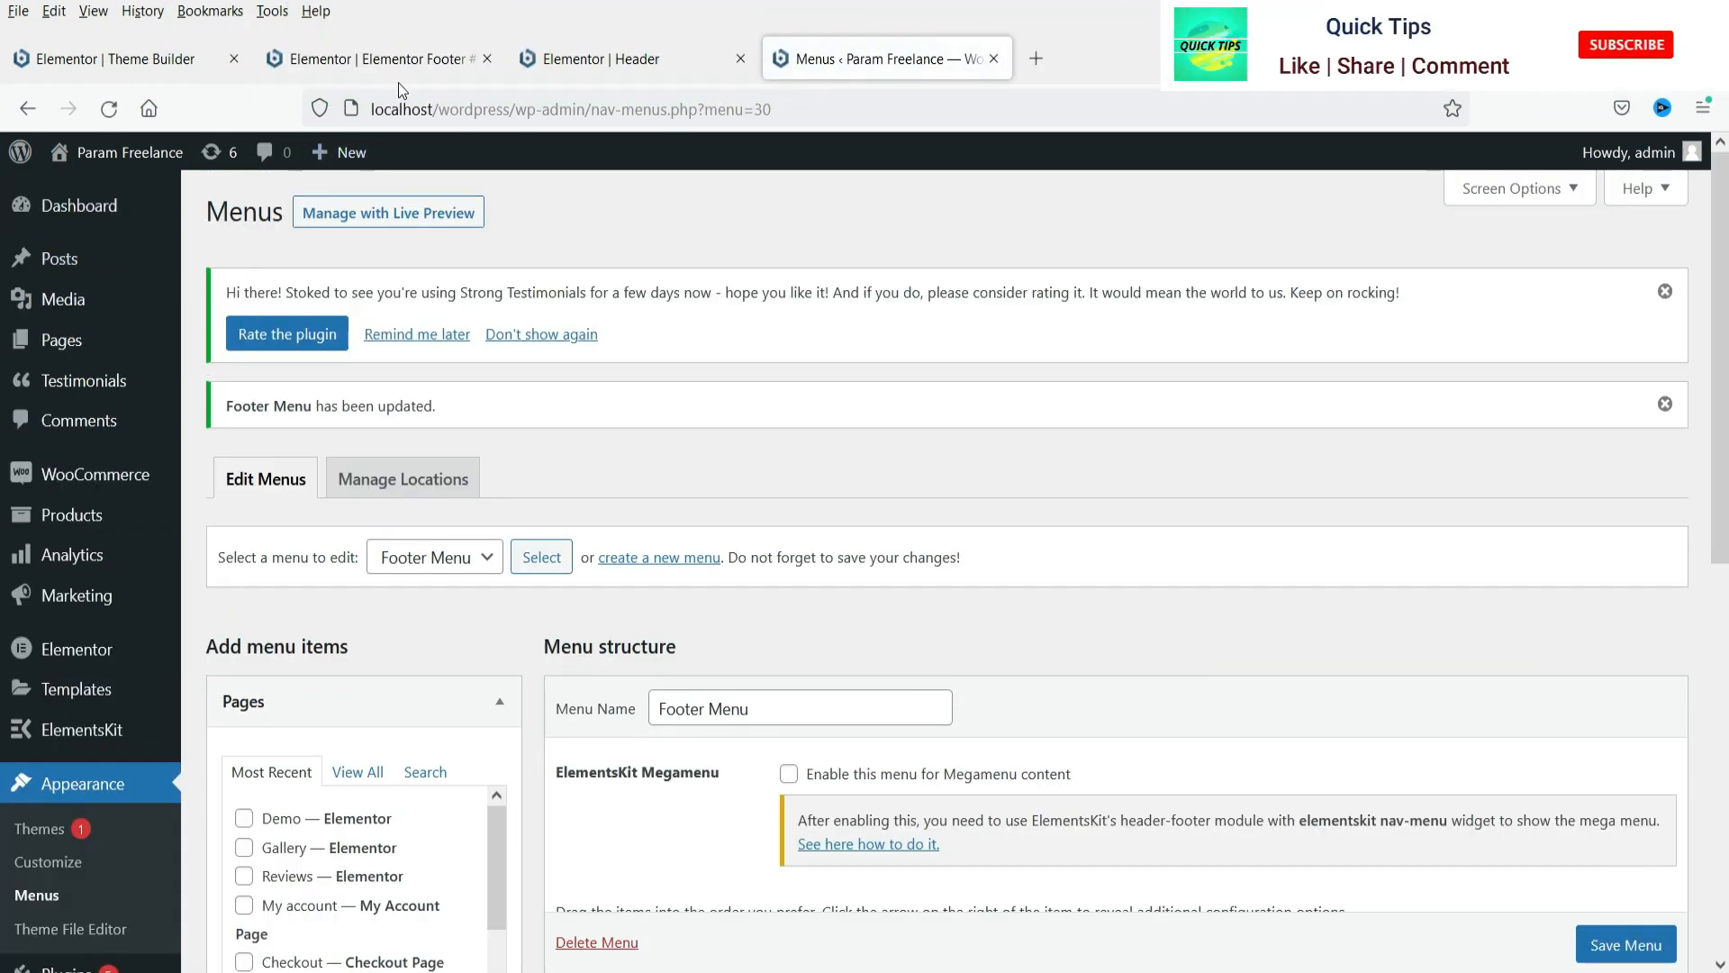
Return to the footer template, check the Nav Menu's available menus, update the template and reload the editor
click(396, 70)
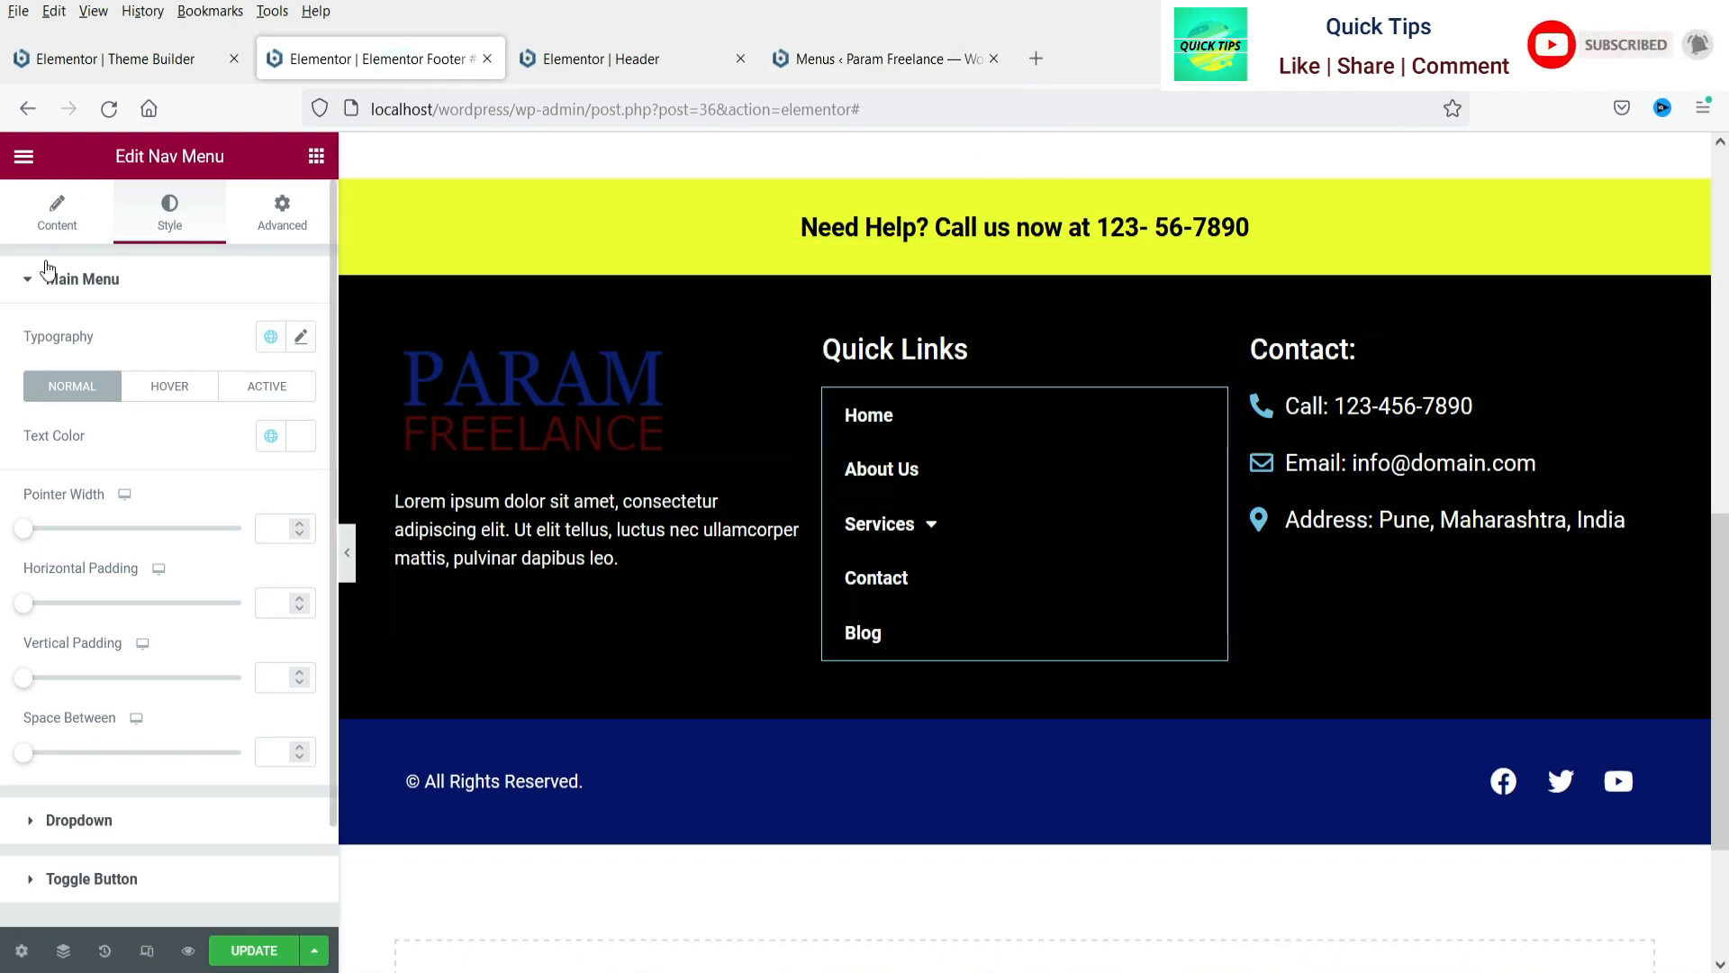
click(57, 212)
click(214, 337)
click(214, 337)
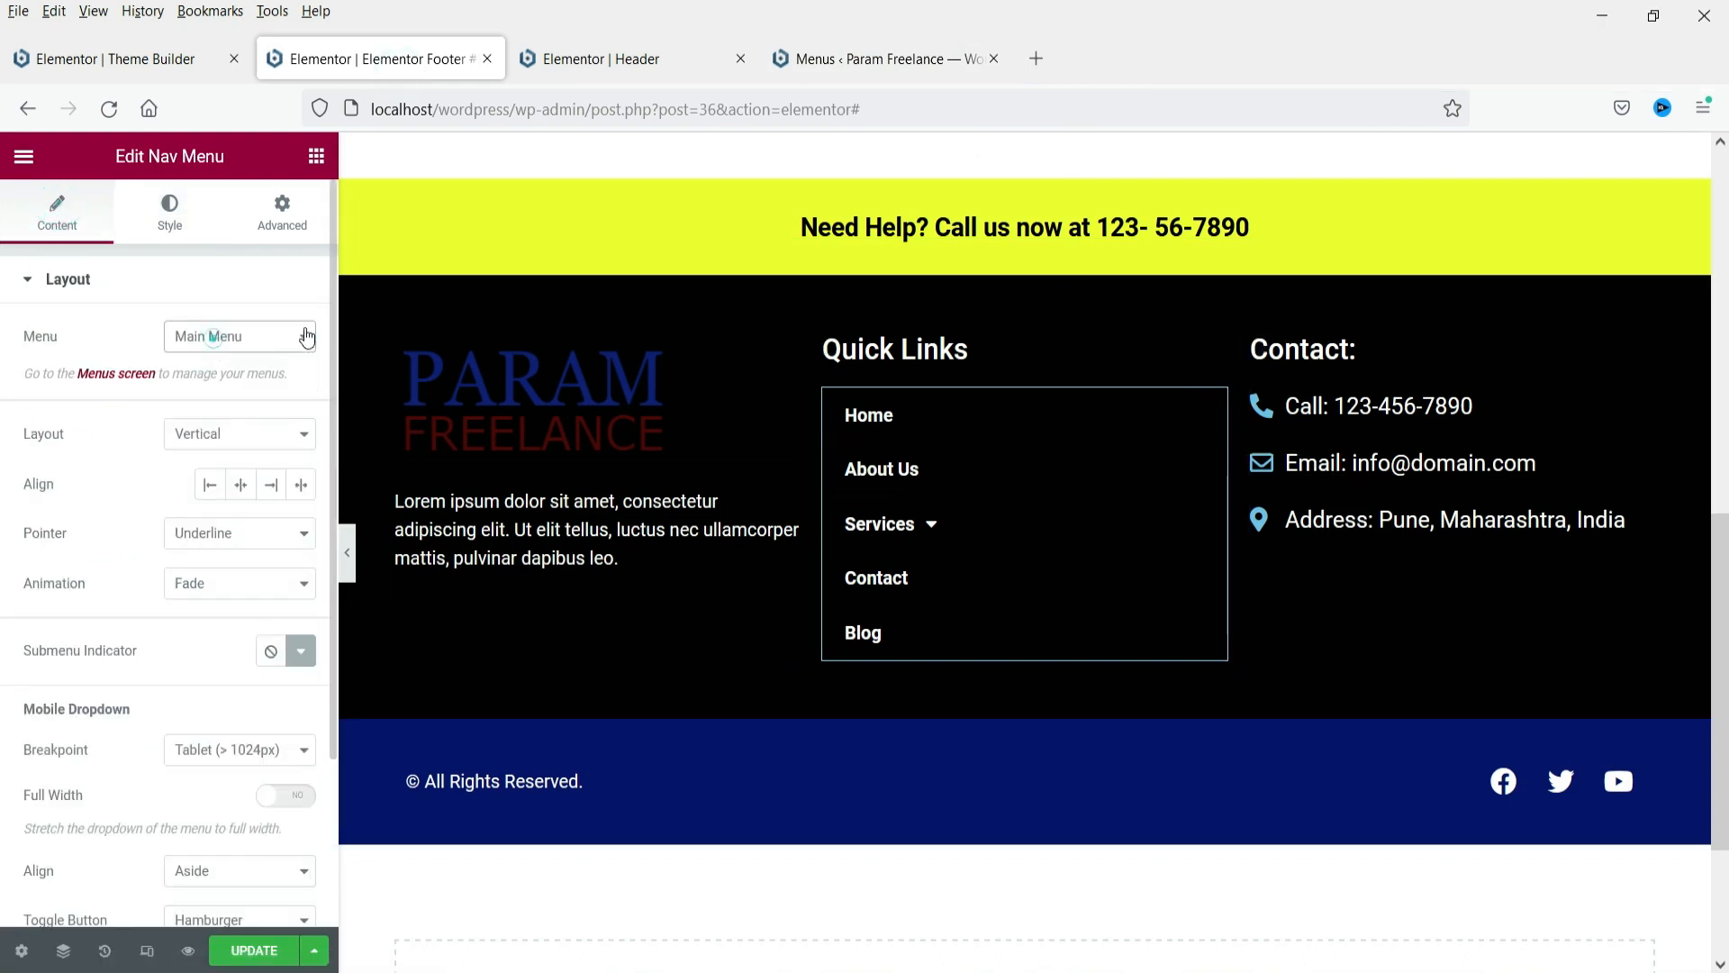
click(263, 944)
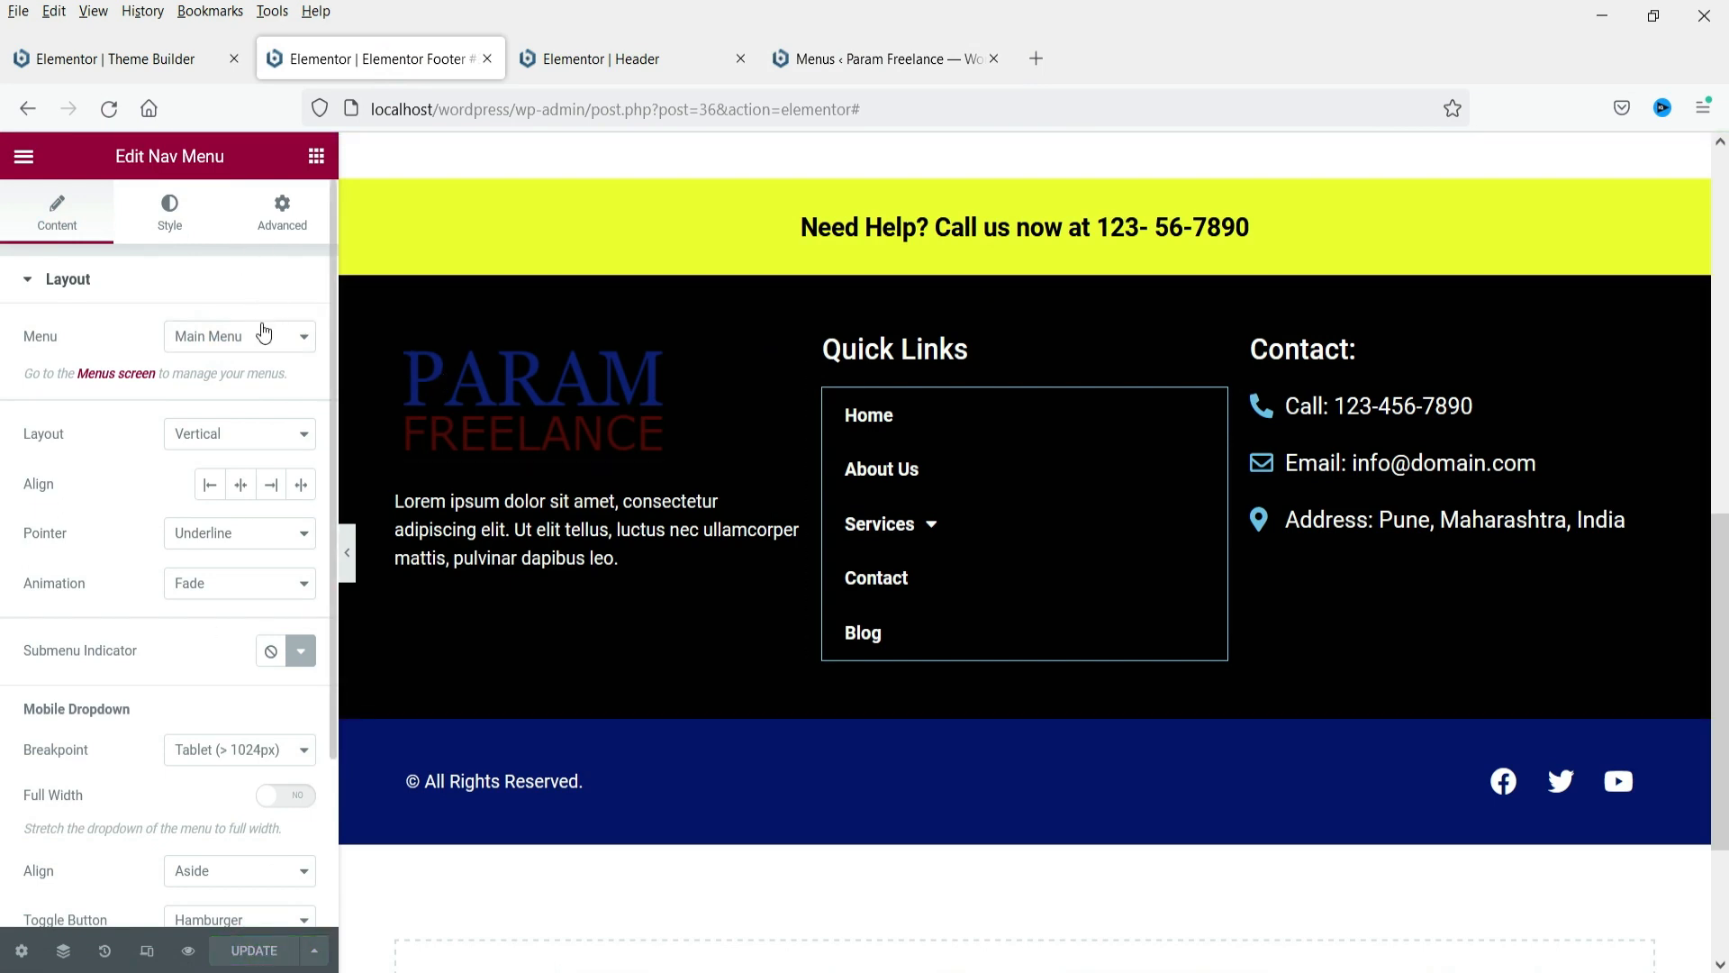
click(108, 109)
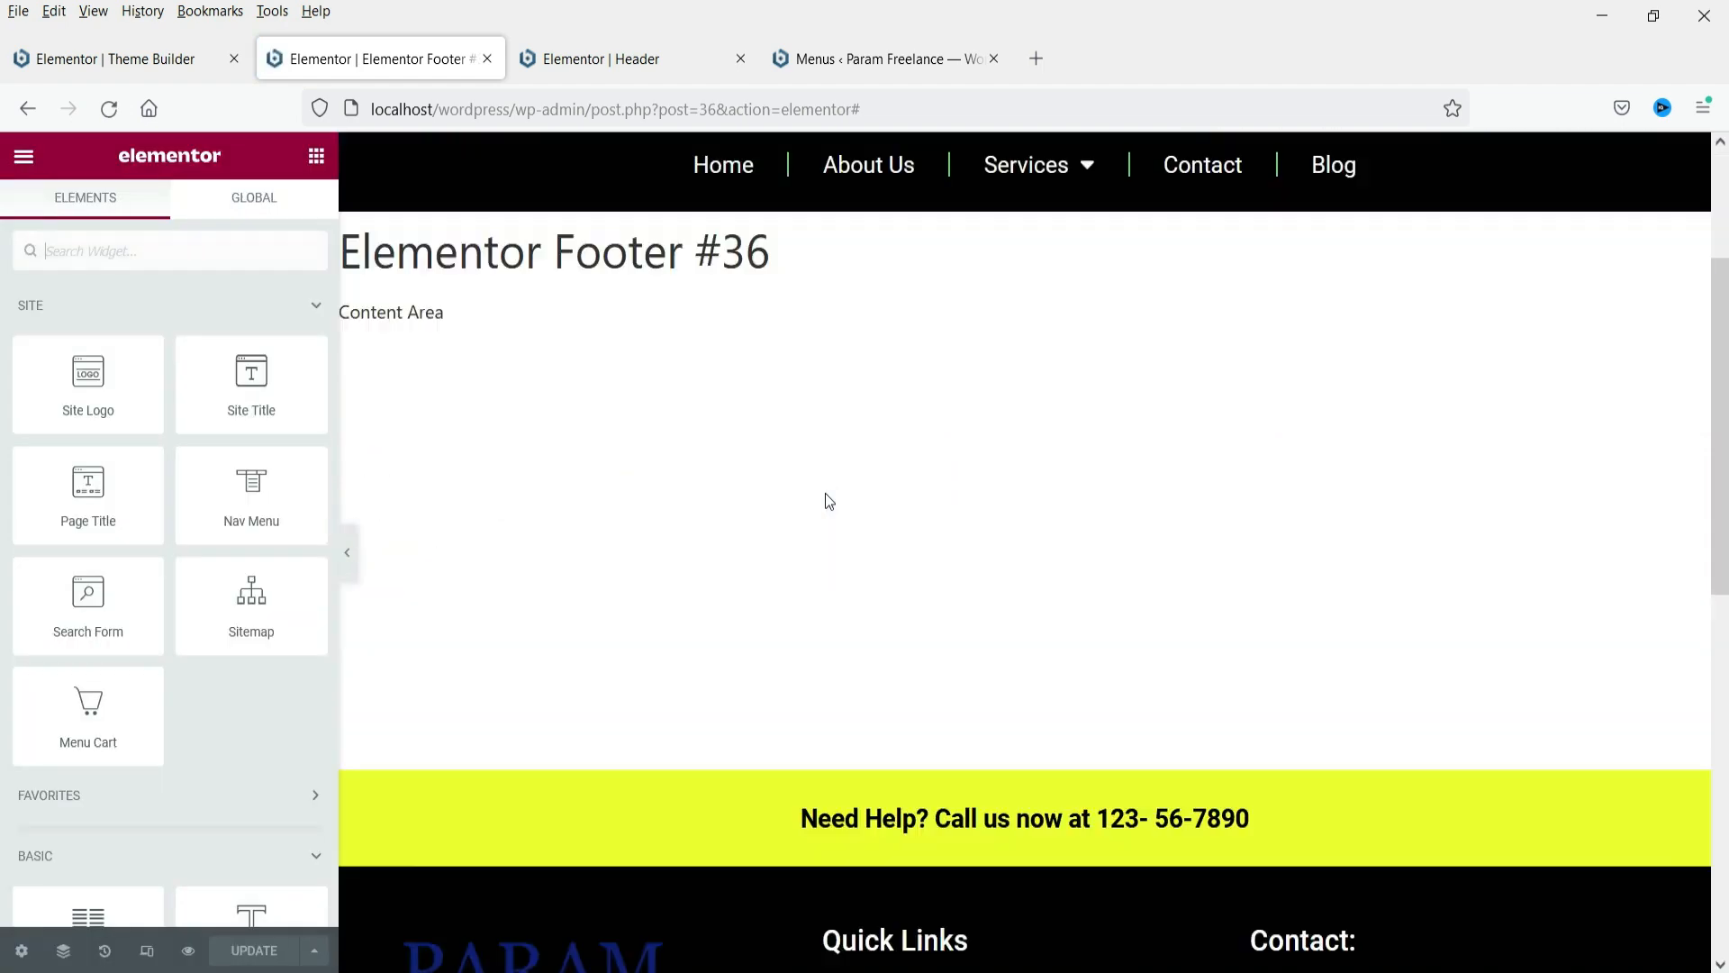
Assign the Footer Menu to the Nav Menu widget under Quick Links and update the footer template
scroll(825, 496, down, 5)
click(1211, 529)
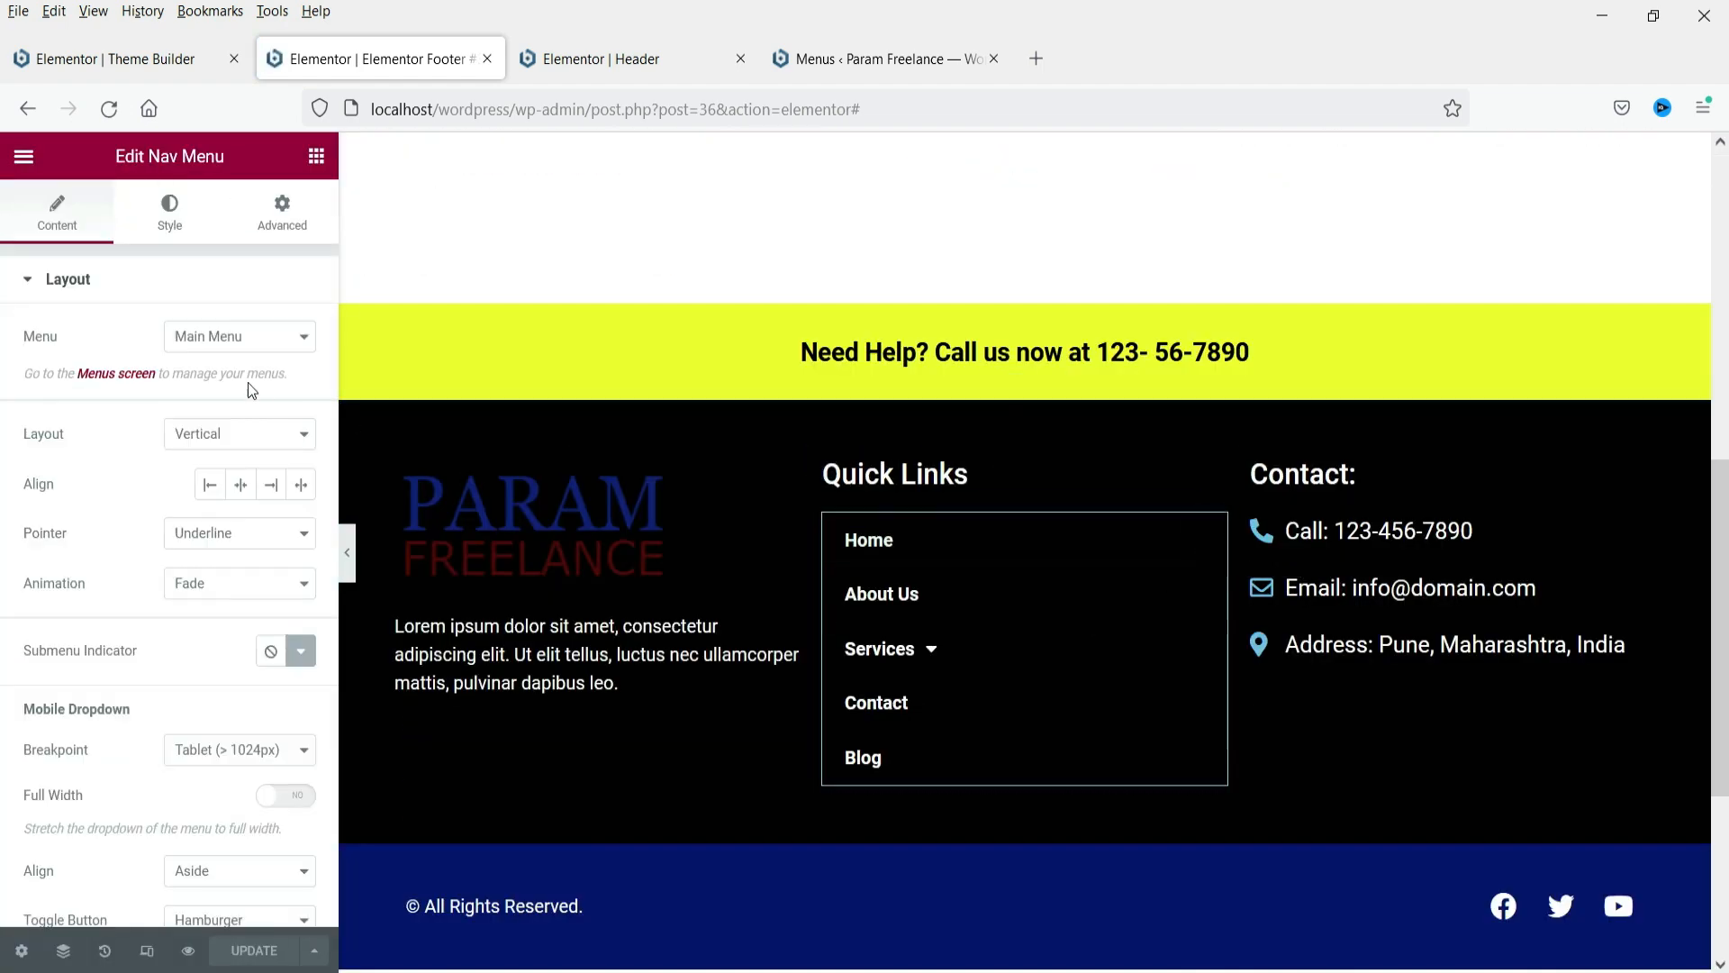
click(283, 336)
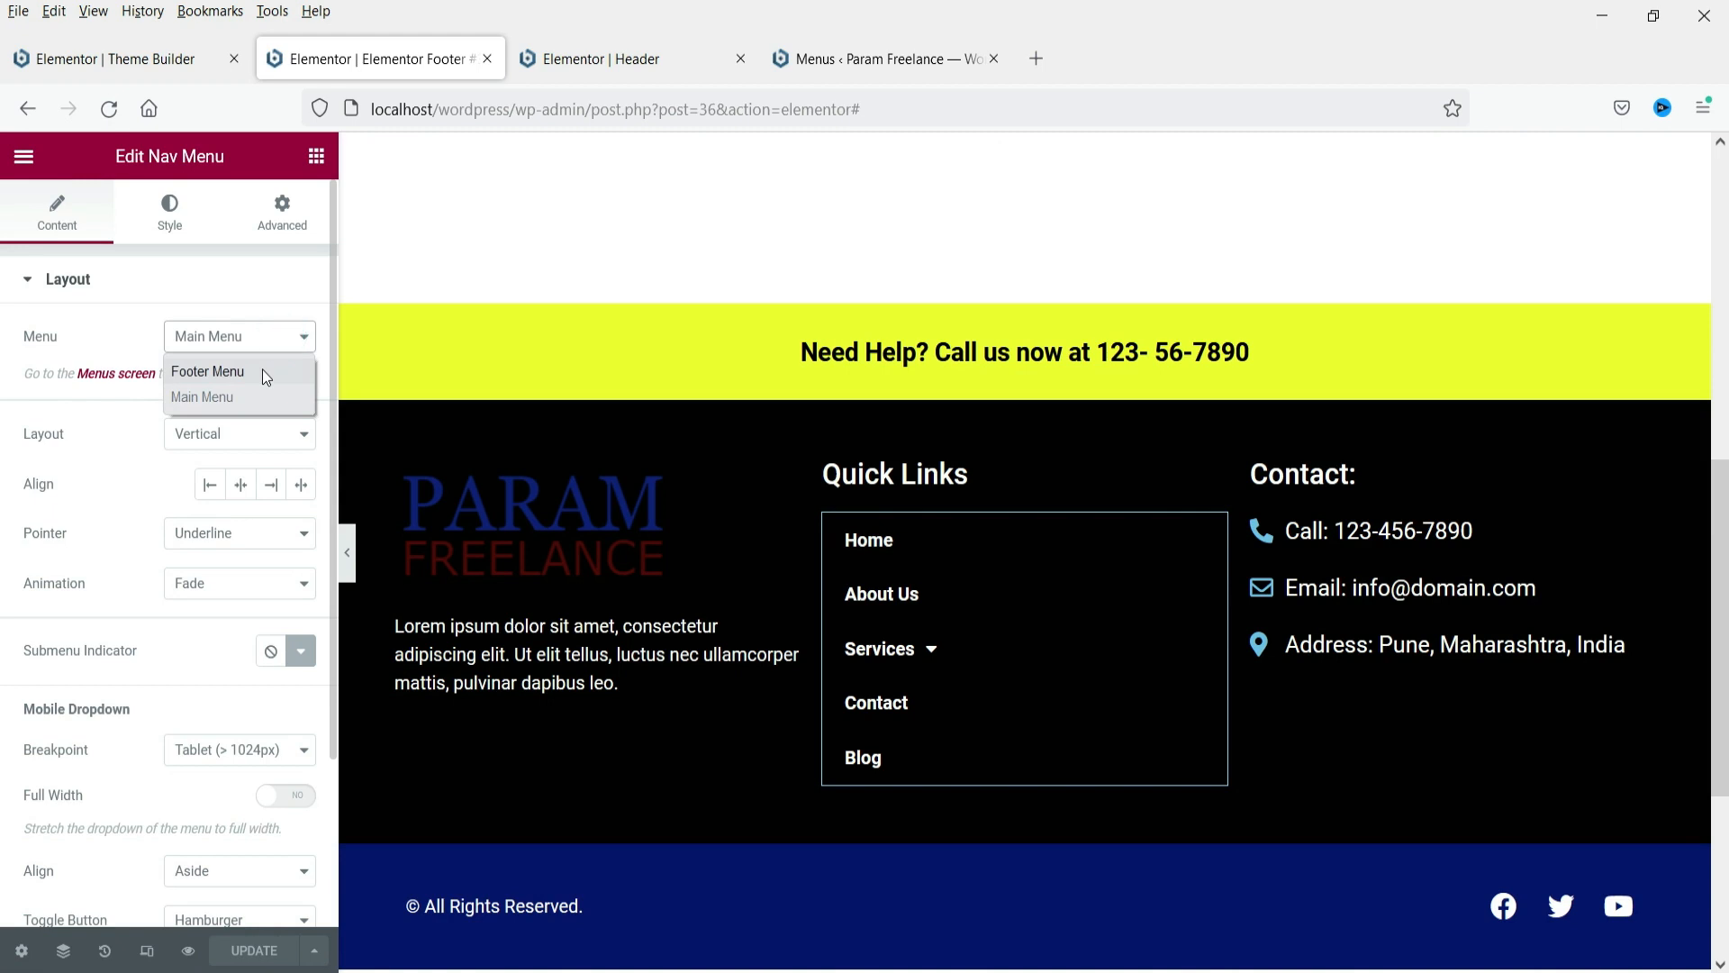
click(262, 370)
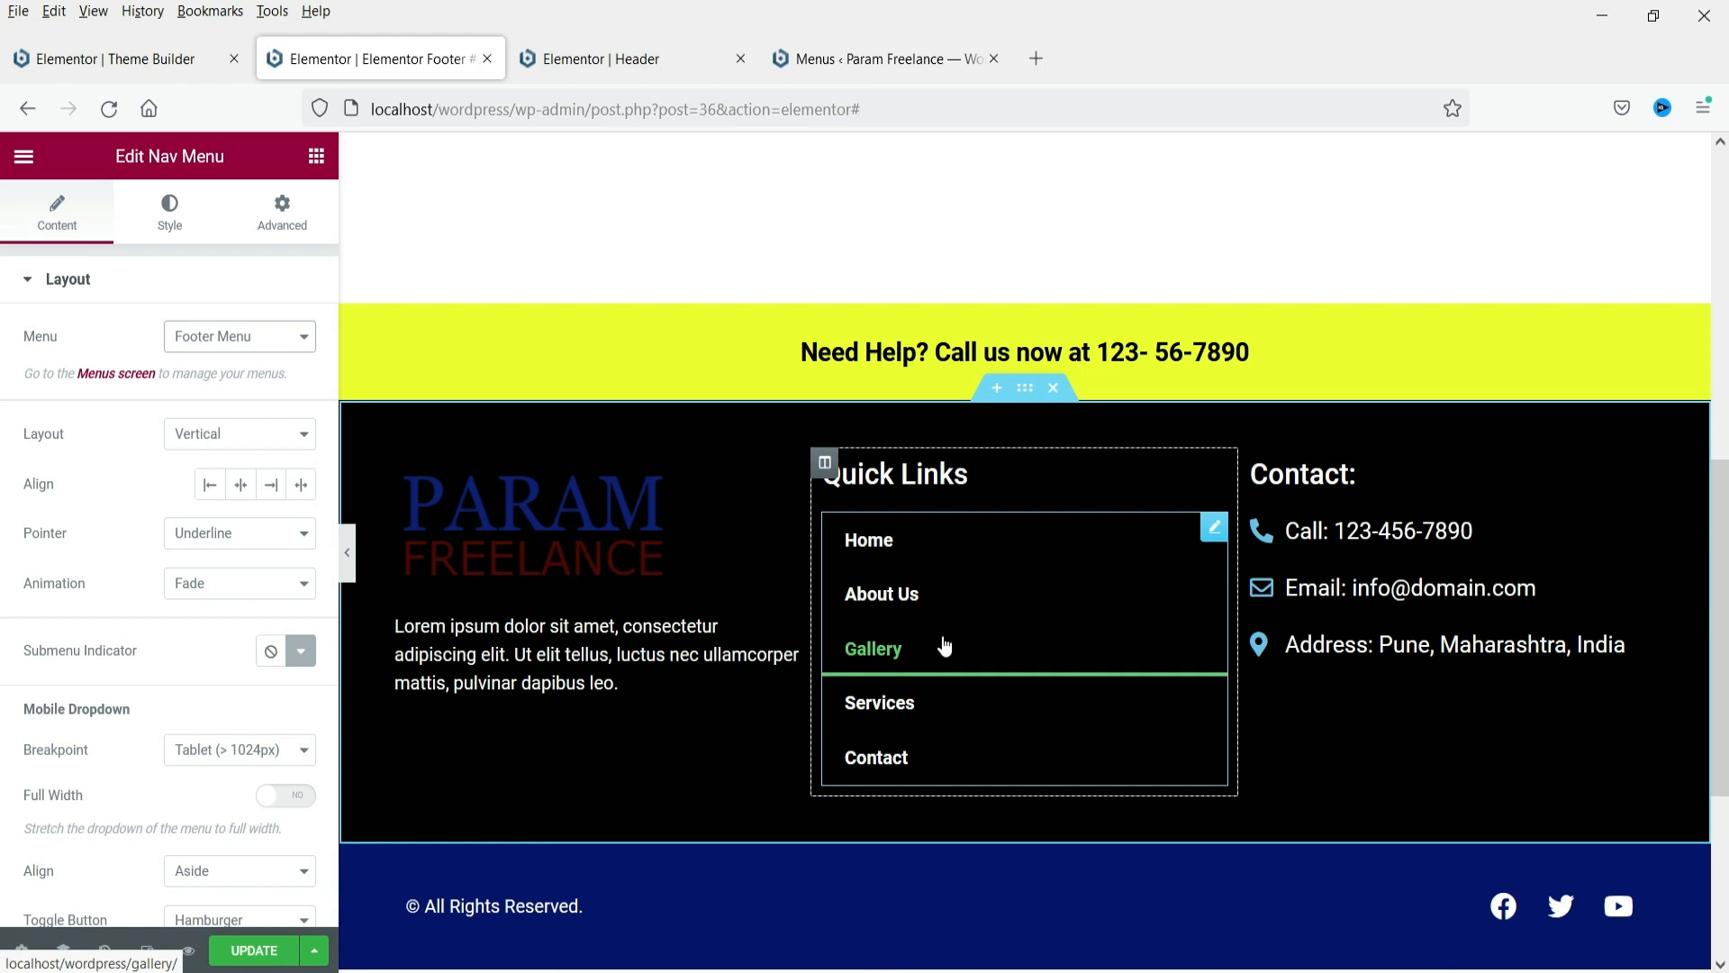
click(254, 950)
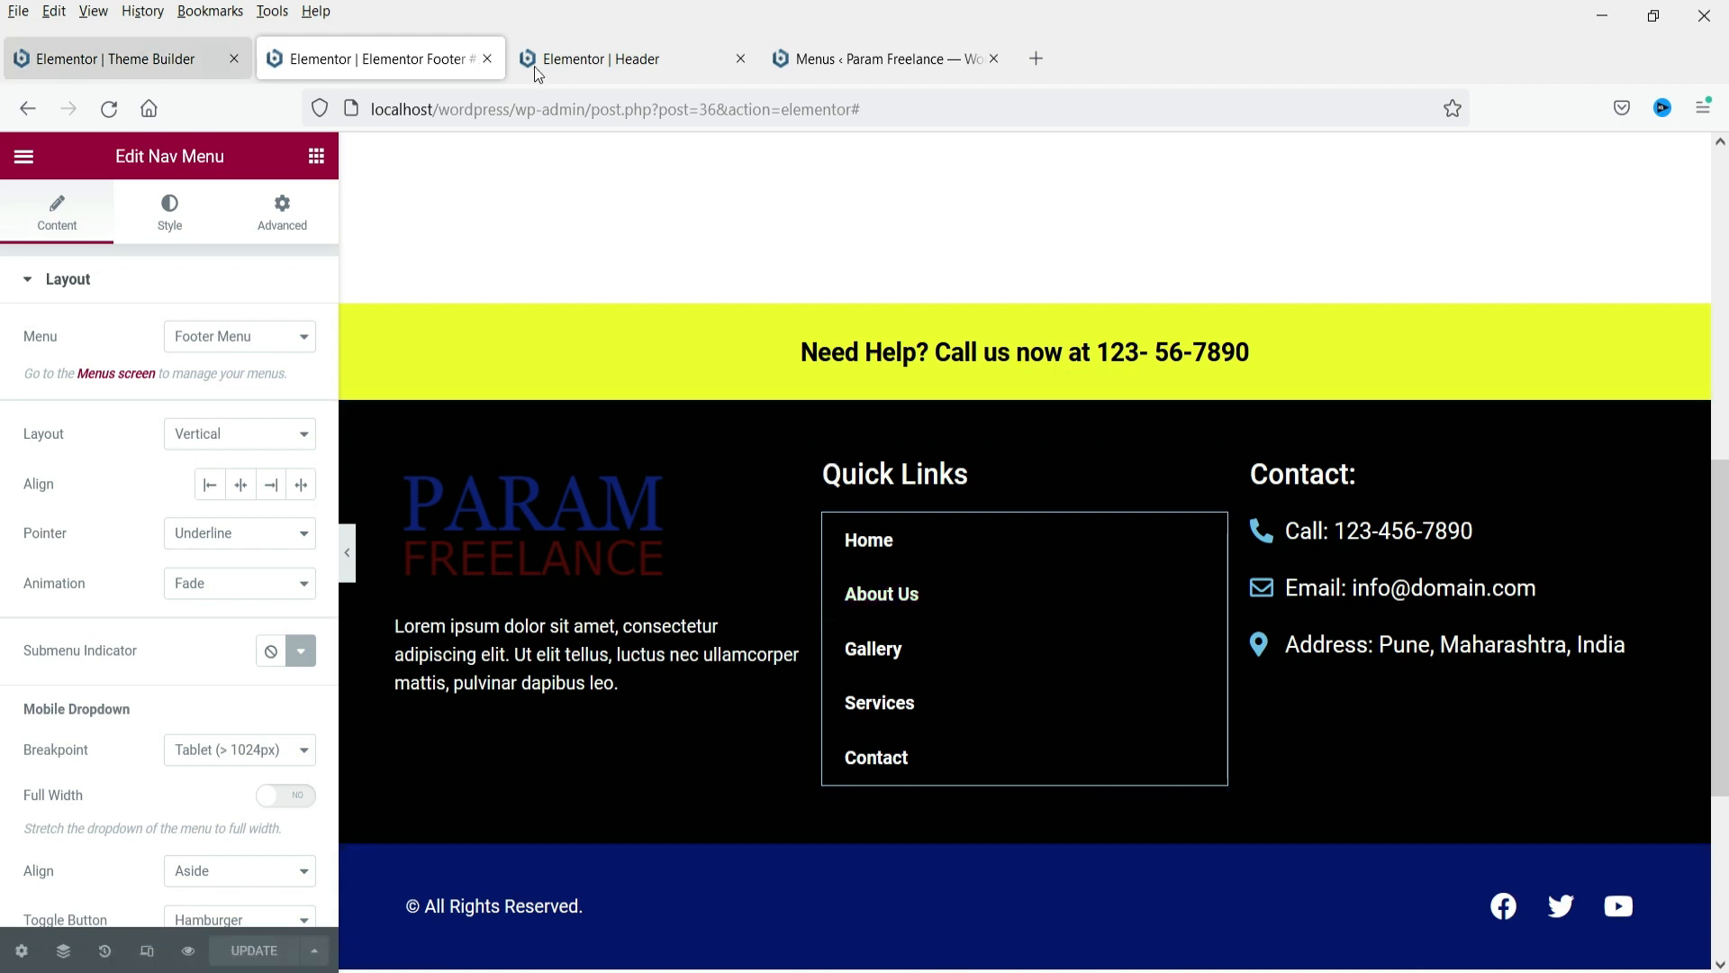
Go to the dashboard's Add Plugins page and search for "elementor header footer"
click(872, 46)
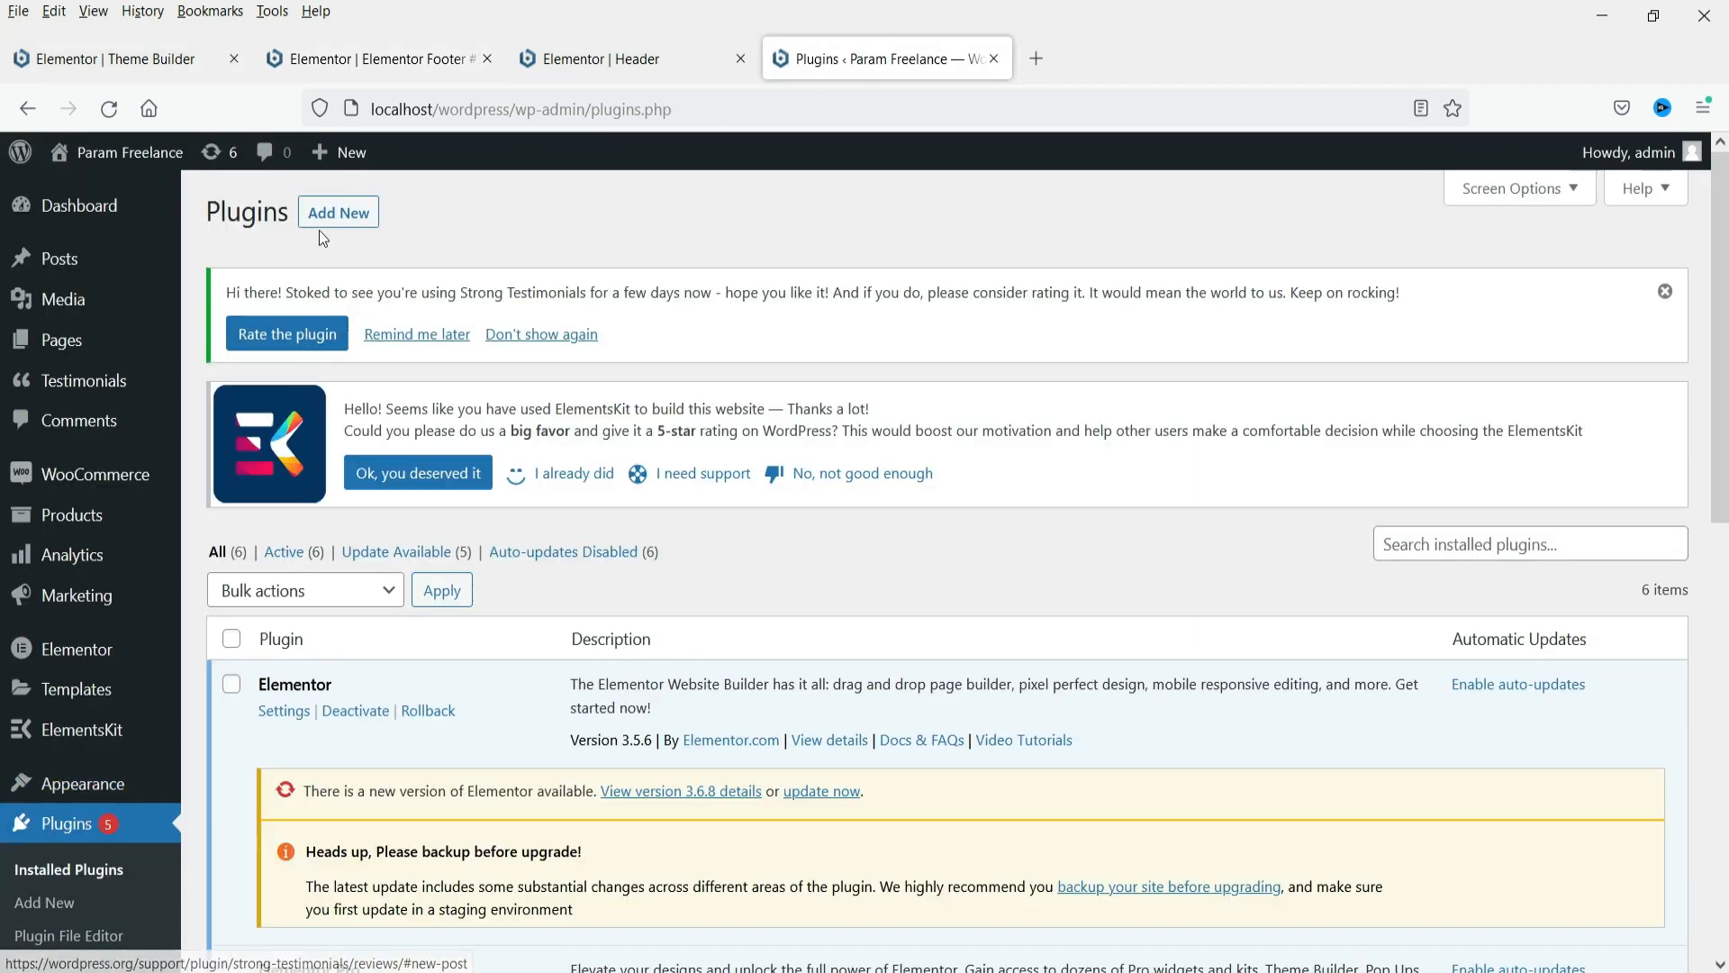
click(319, 230)
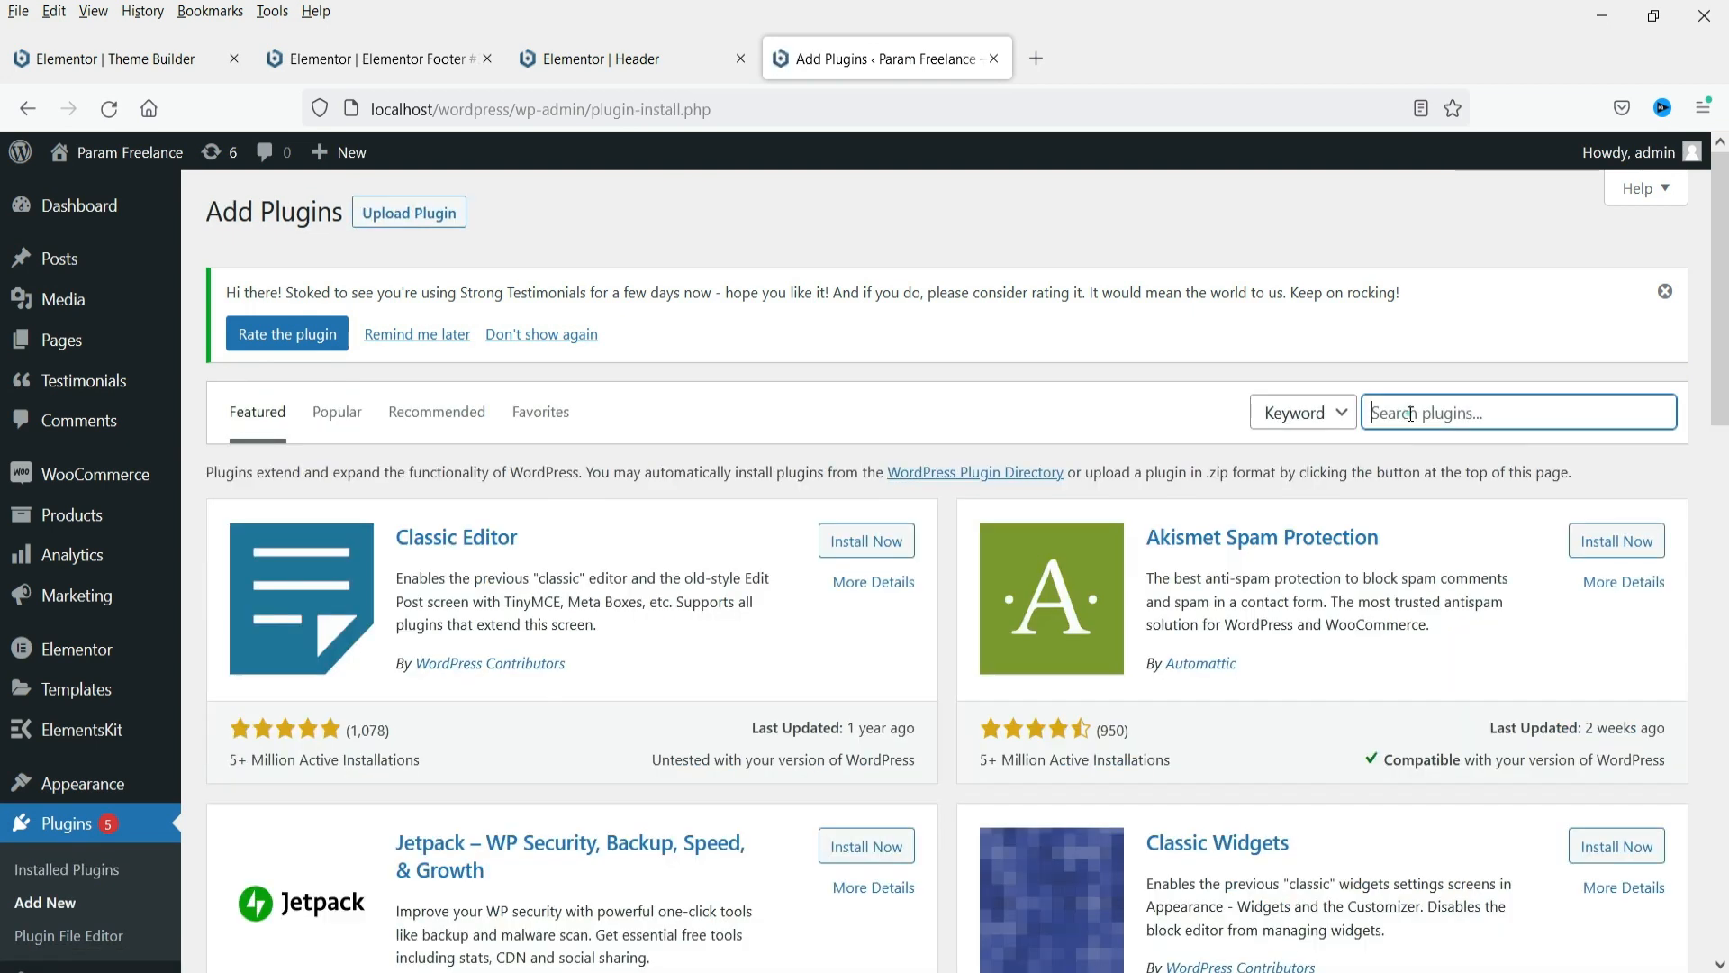
click(1409, 414)
text(elem)
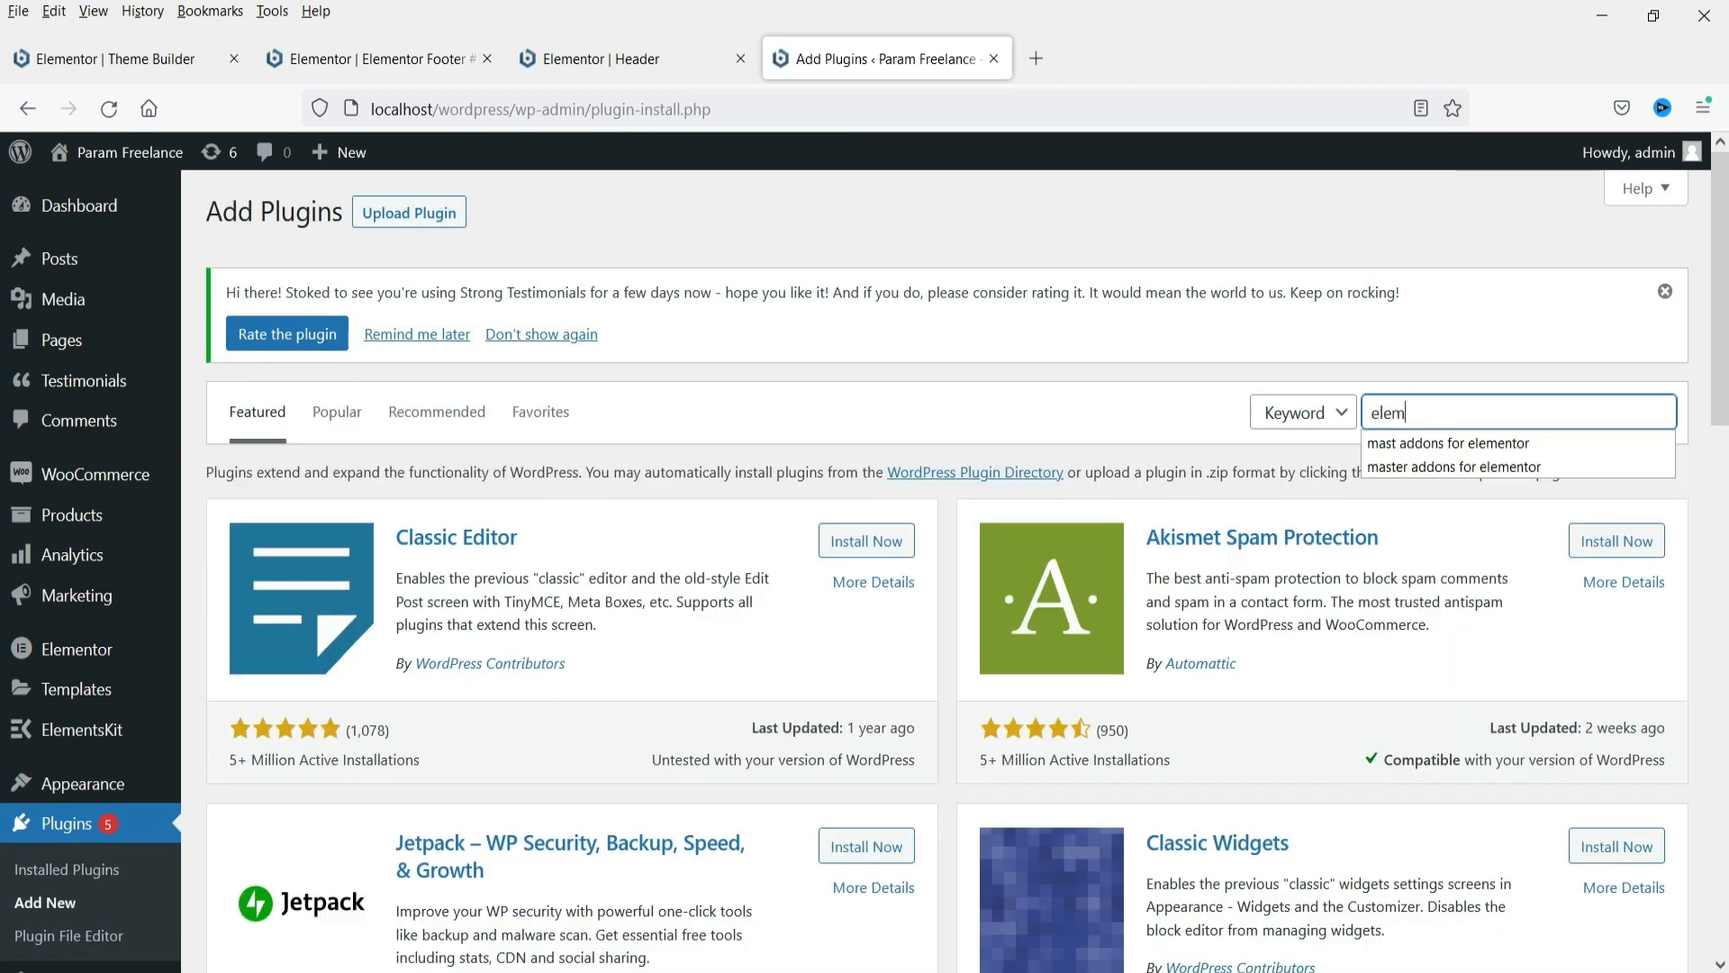
text(entor header footer)
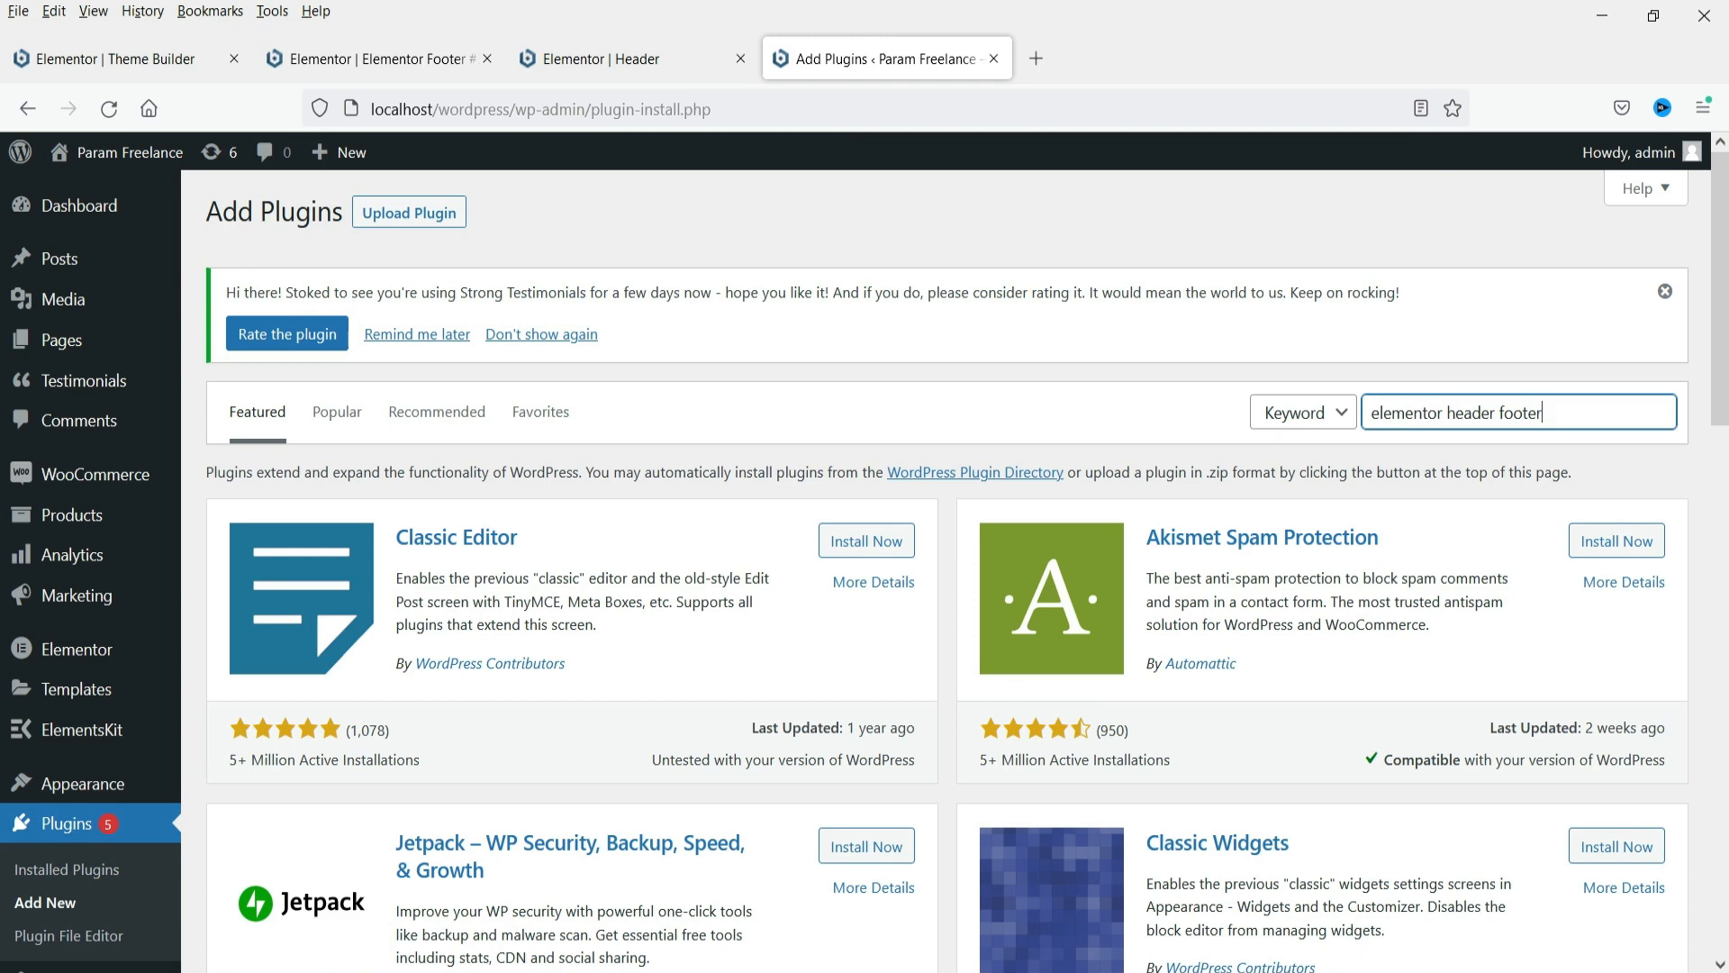
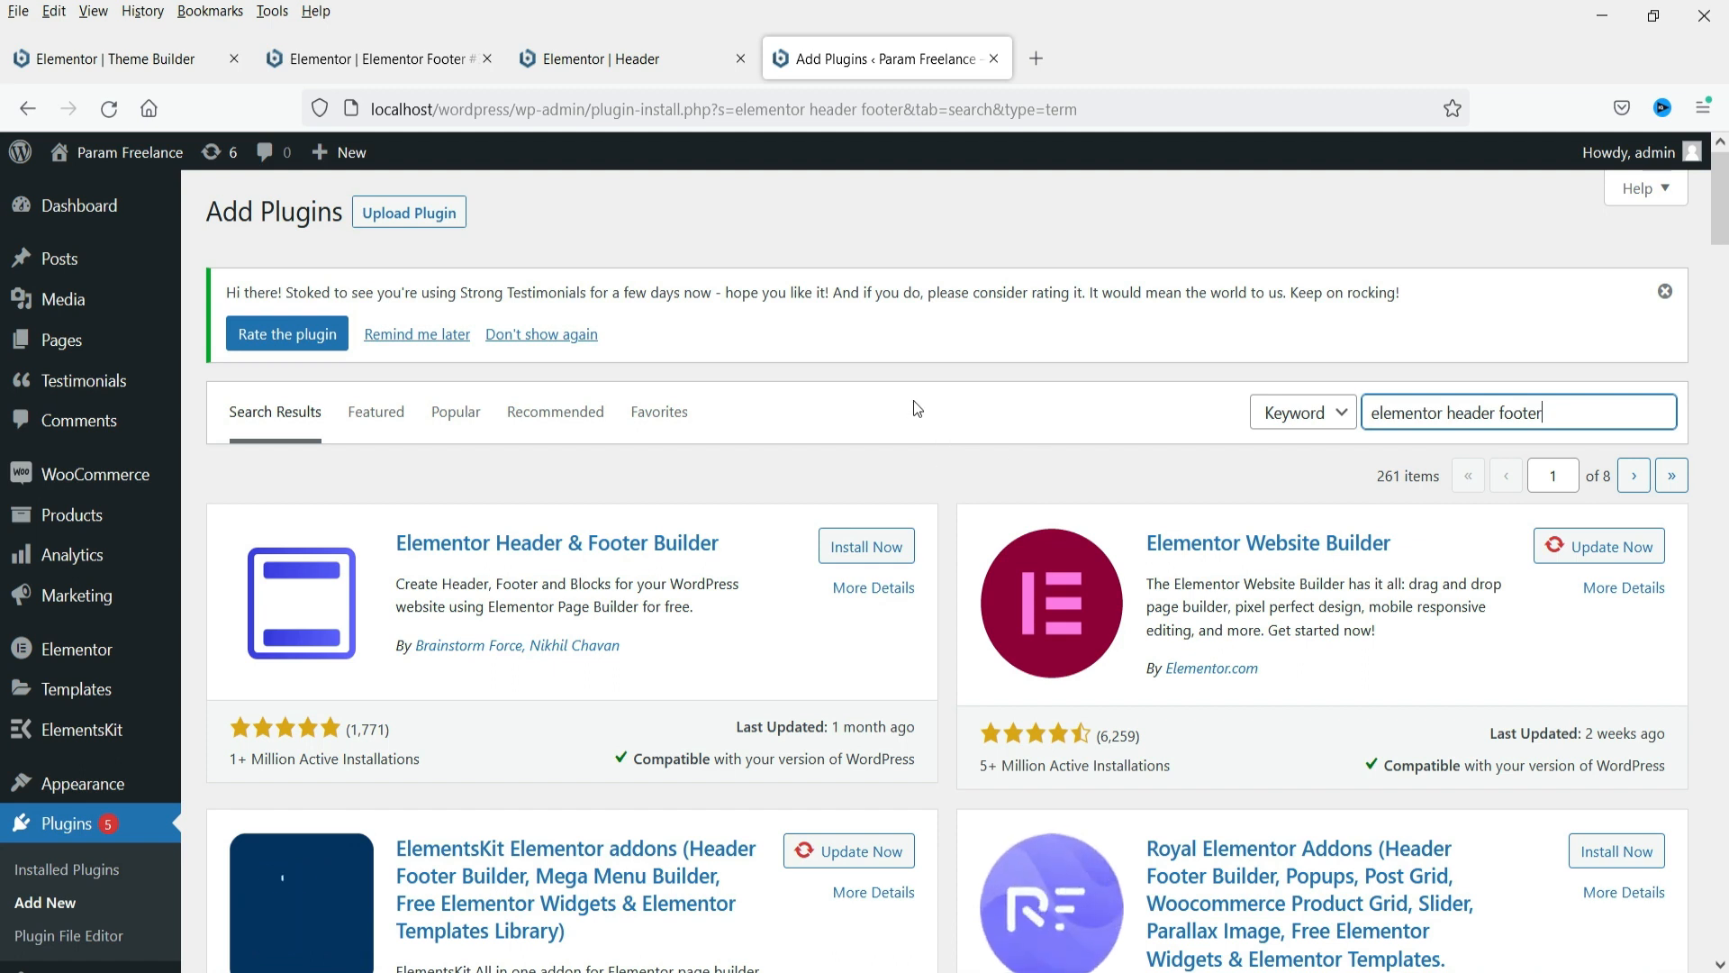
scroll(72, 585, down, 3)
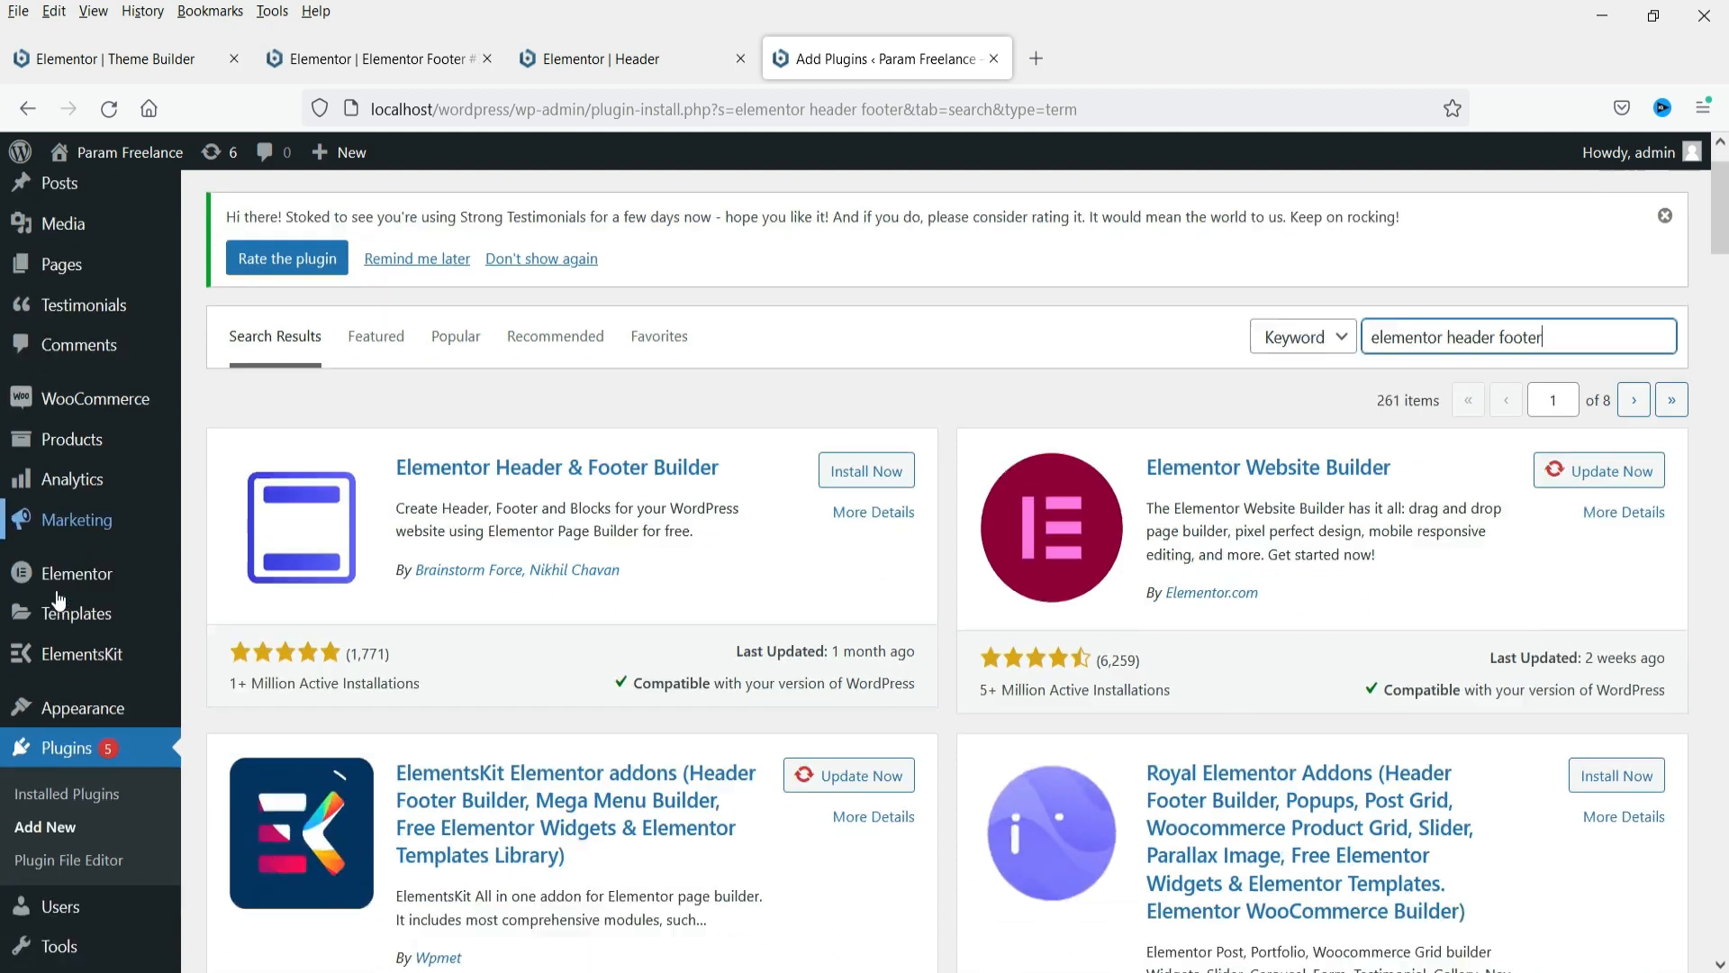
Open the installed plugins list and examine the ElementsKit Lite entry
click(72, 708)
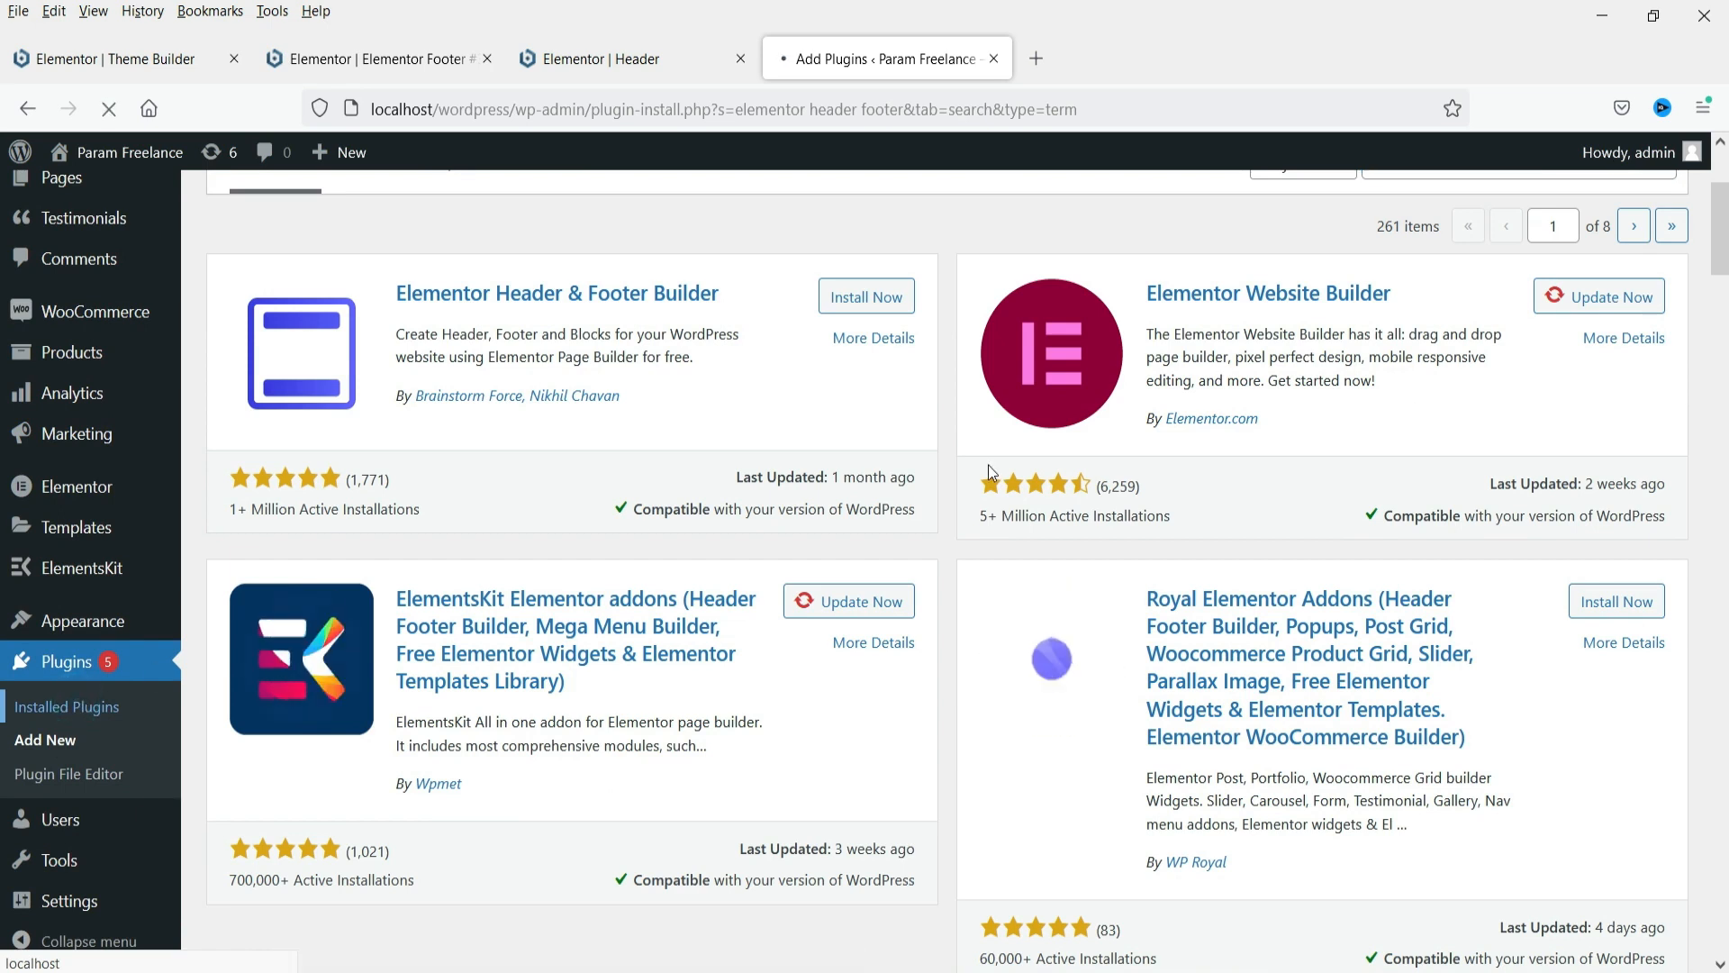
scroll(991, 455, down, 4)
scroll(998, 448, down, 3)
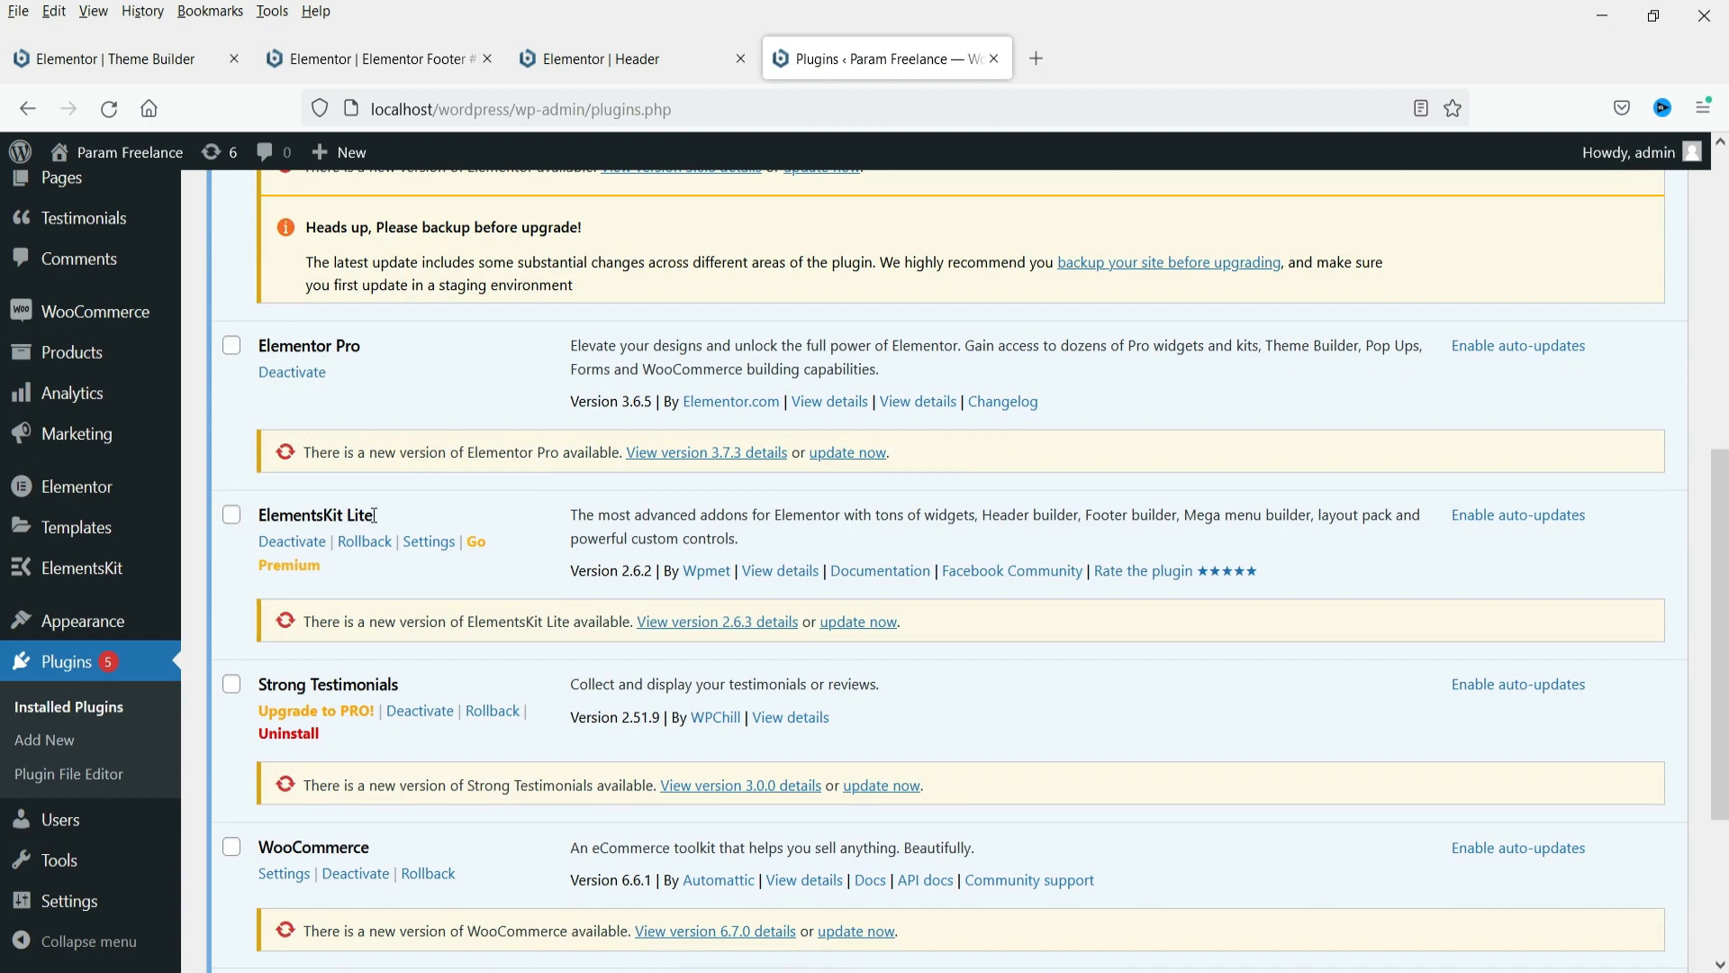
Switch to the Header template and delete the Nav Menu widget from the black section
click(631, 58)
mouse_move(1019, 469)
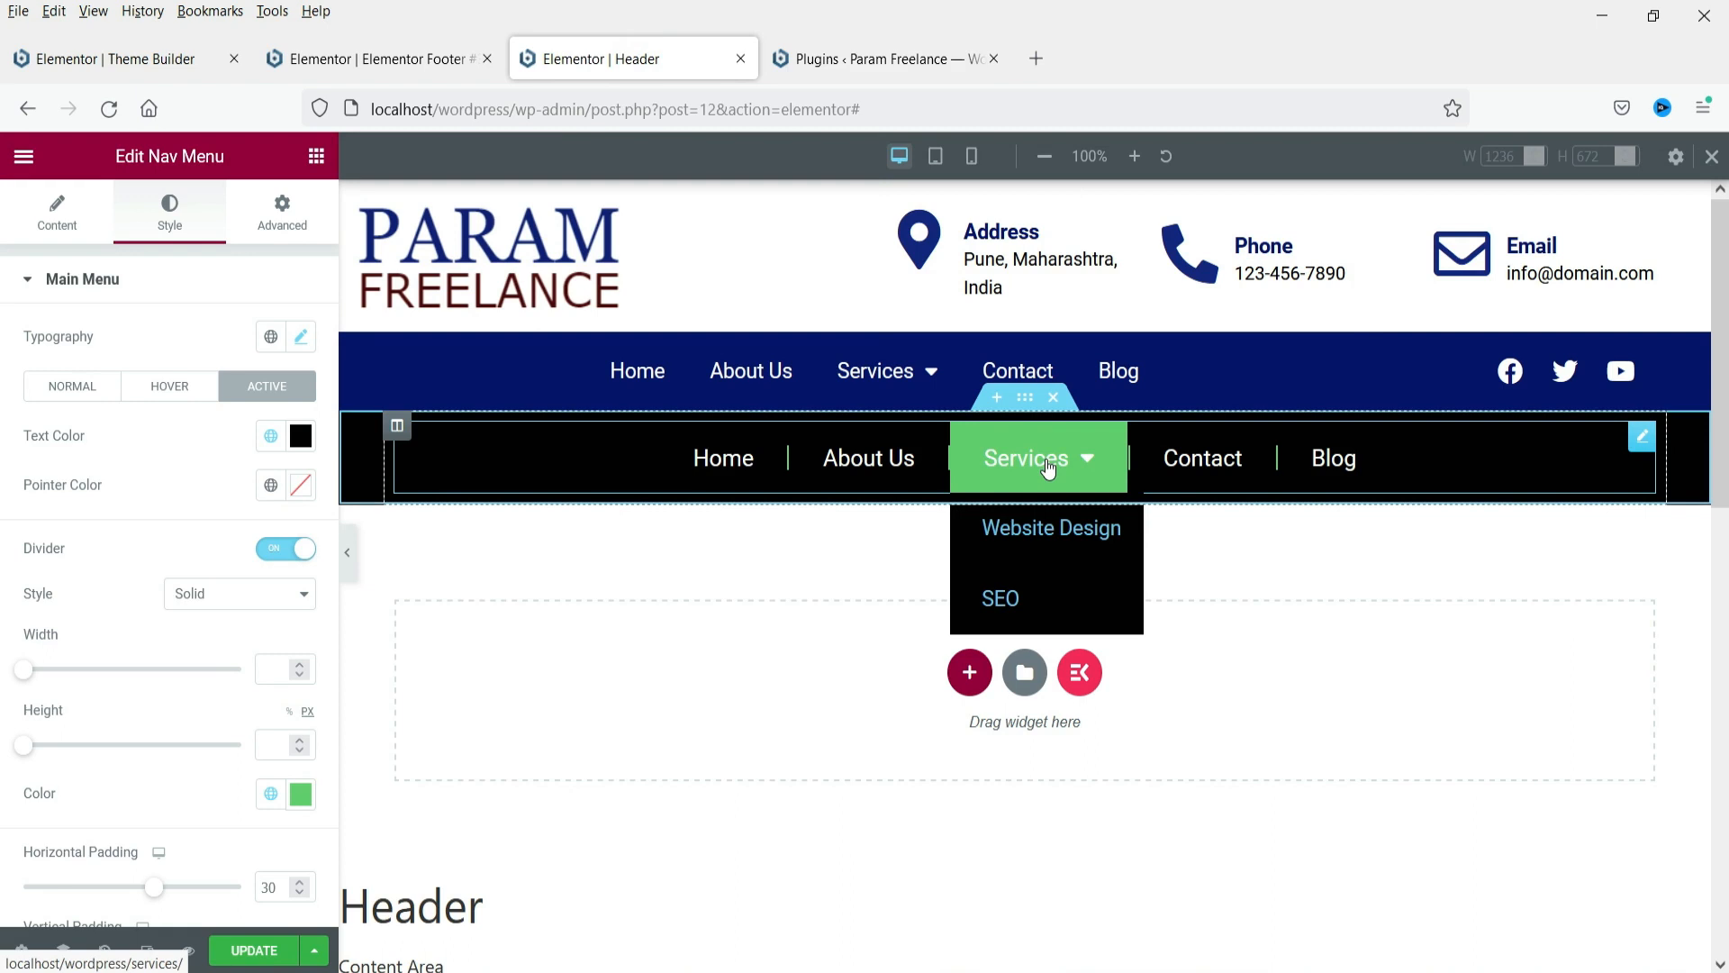
right_click(1639, 452)
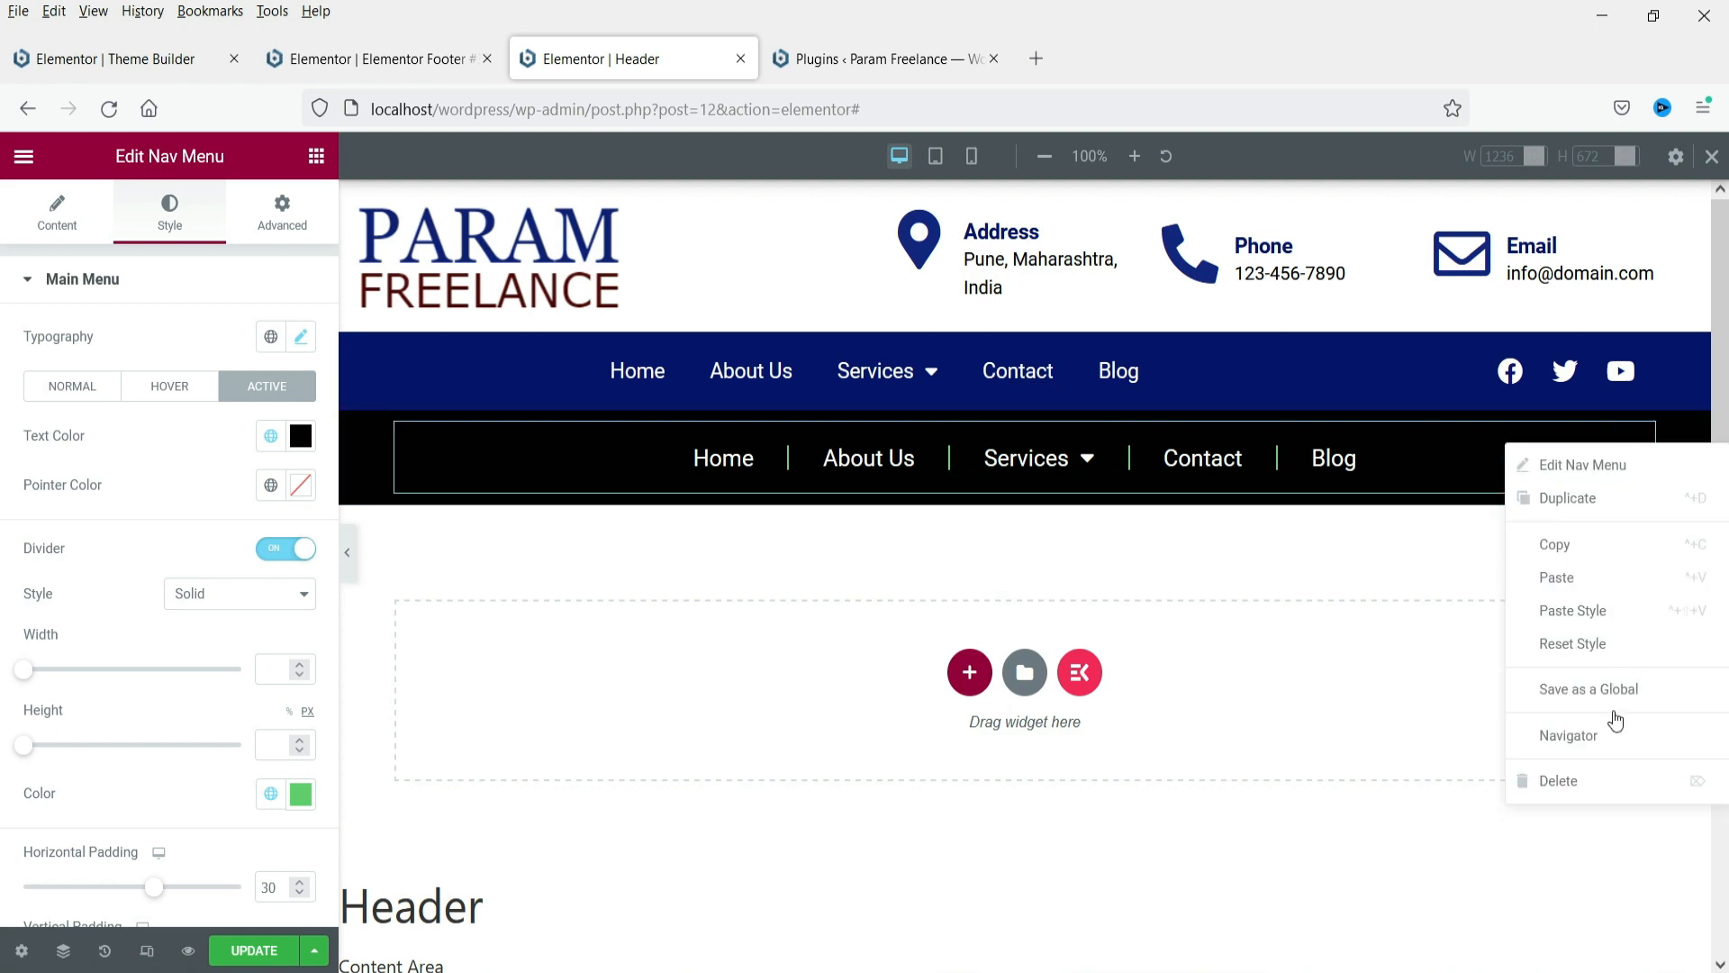
click(1609, 780)
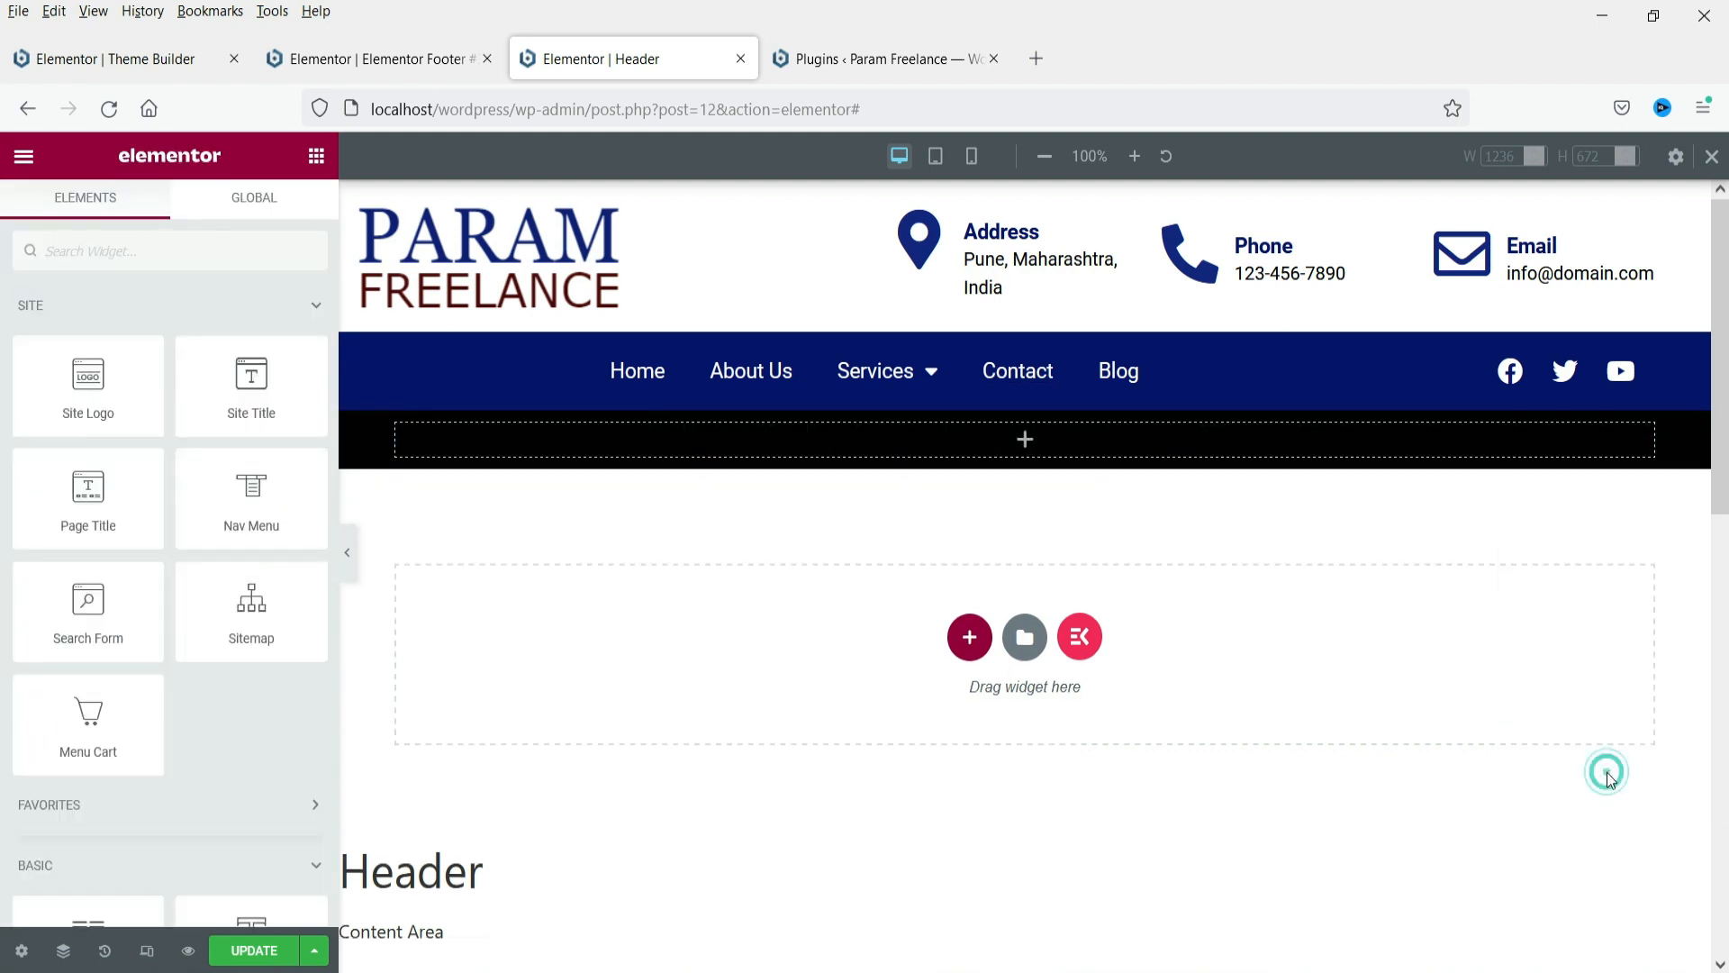
Find and add an ElementsKit Nav Menu widget in the empty black header section, and assign the Main Menu to it
click(134, 245)
text(menu)
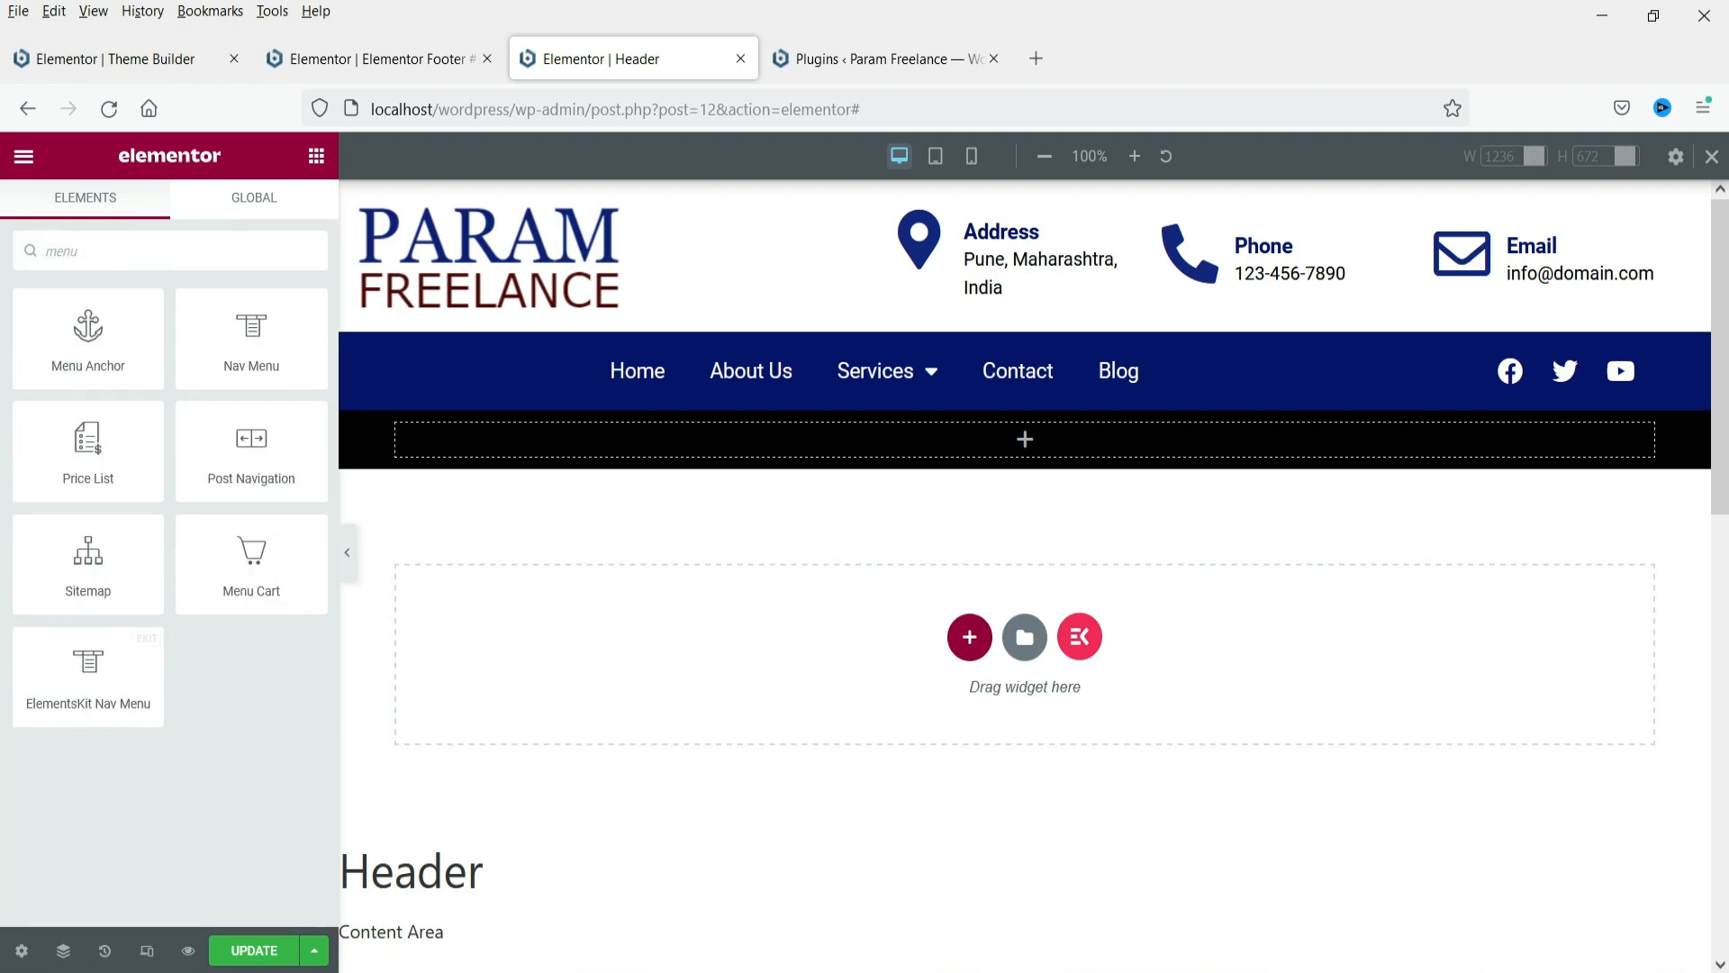
click(941, 59)
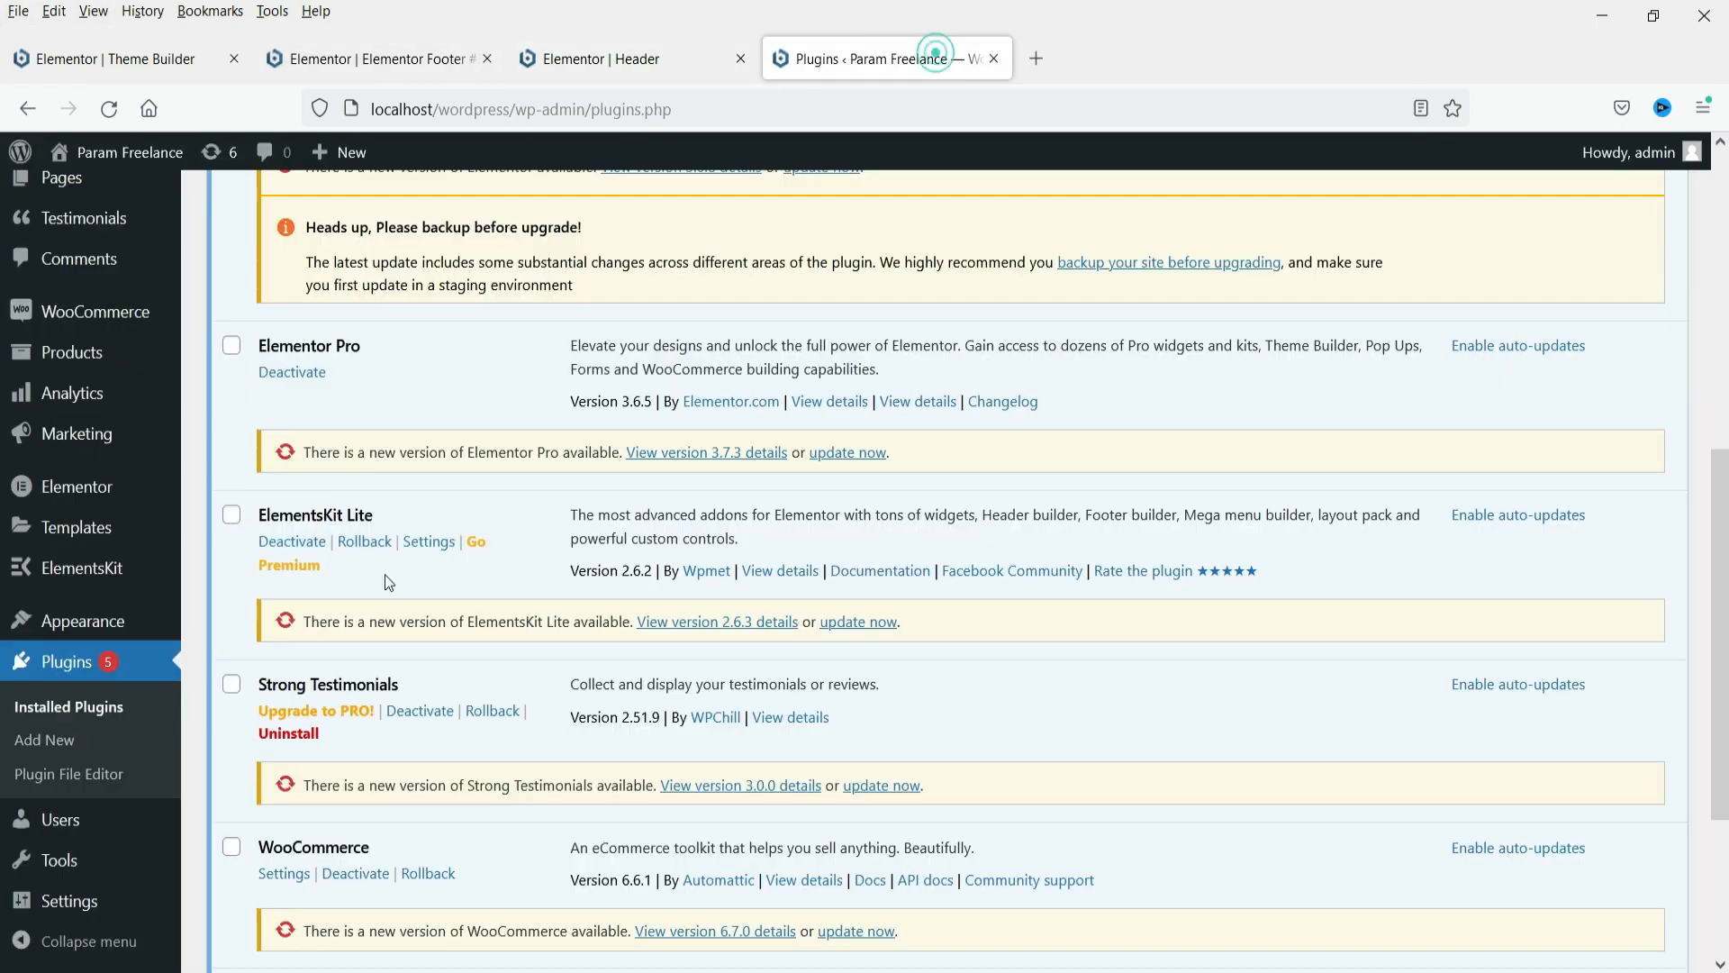
click(602, 58)
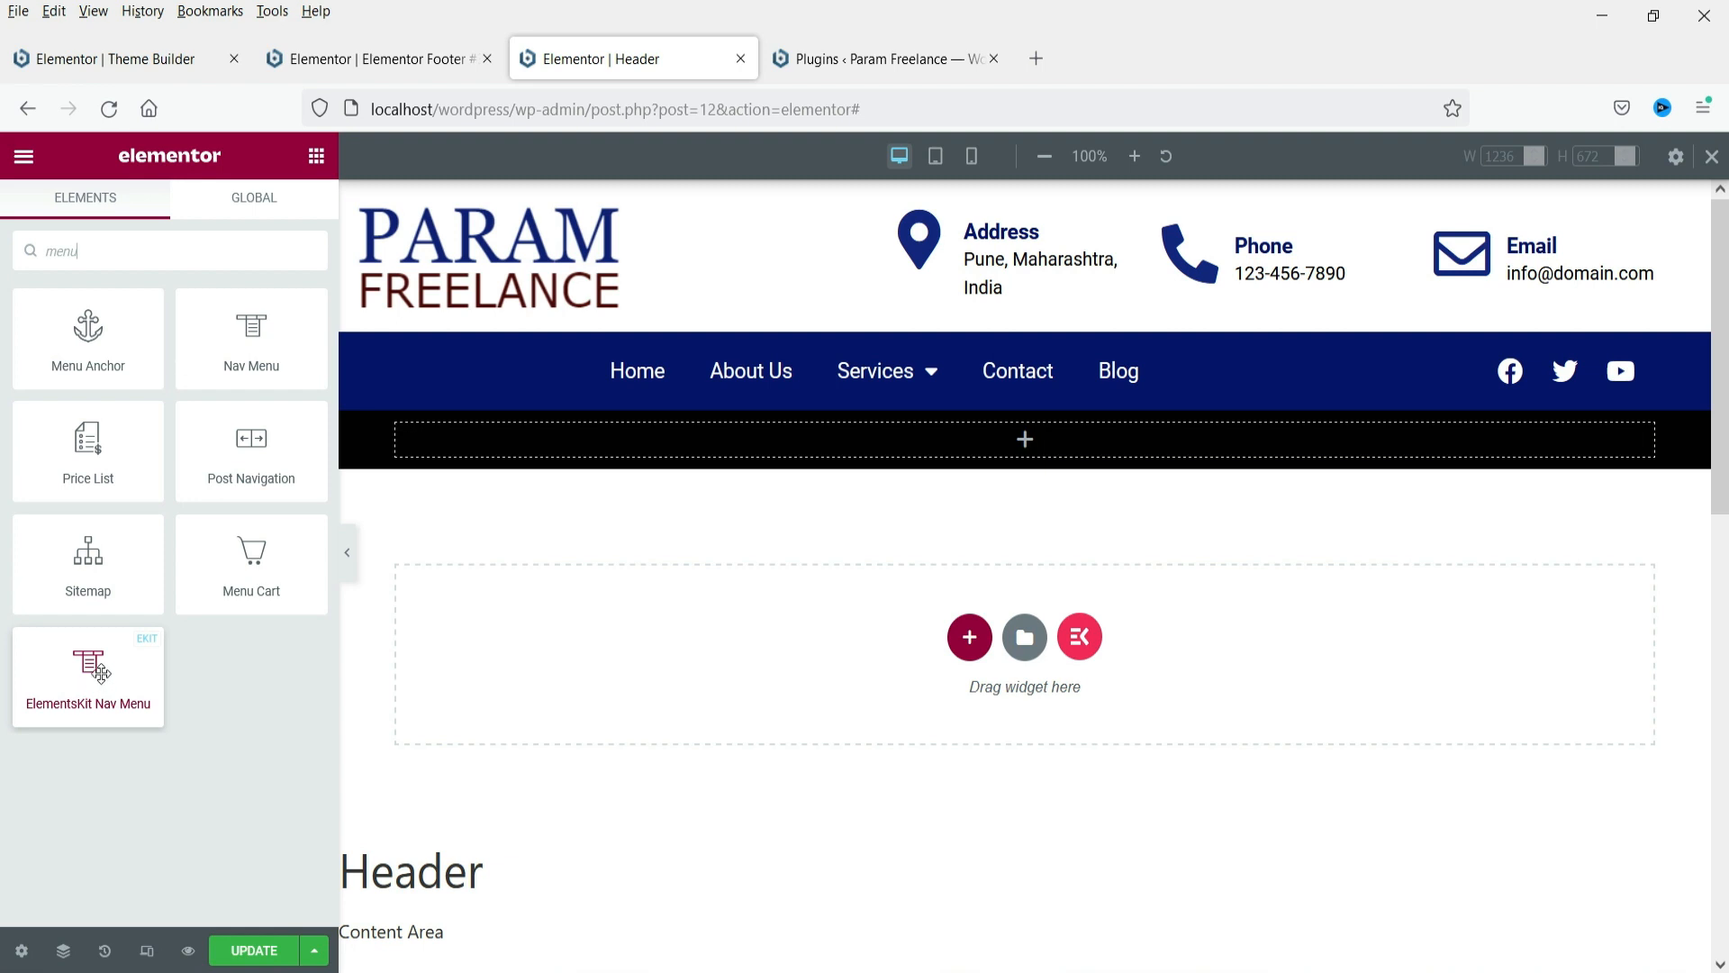
drag(99, 666, 701, 441)
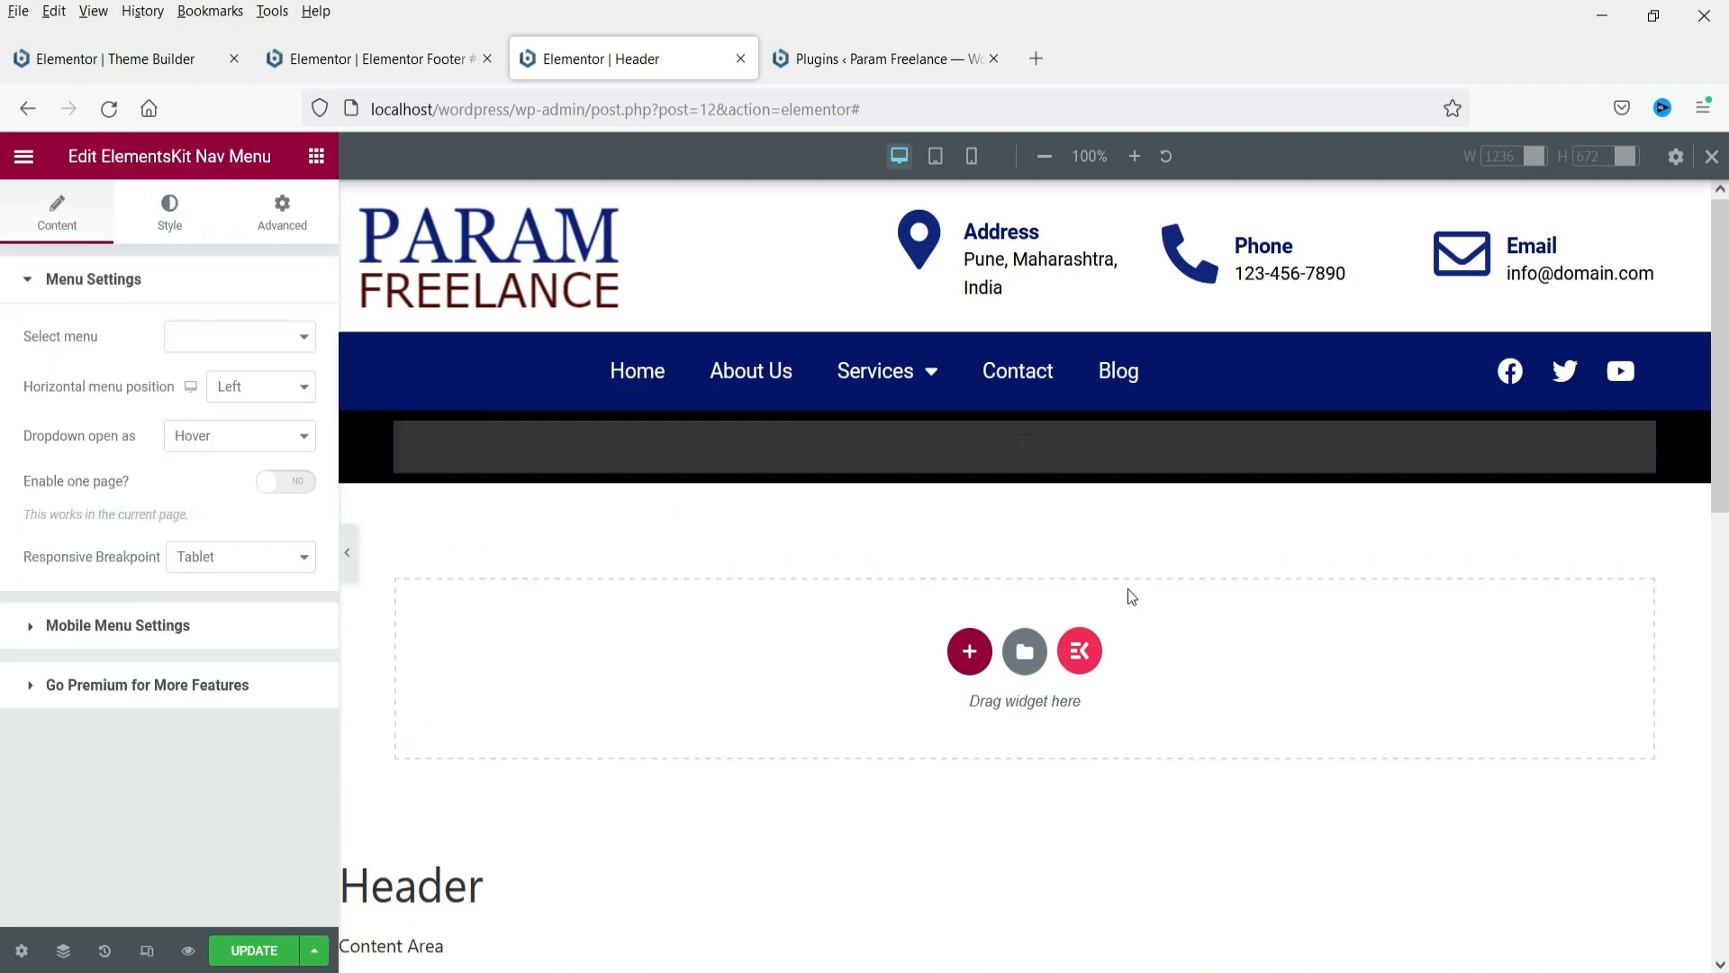
click(251, 338)
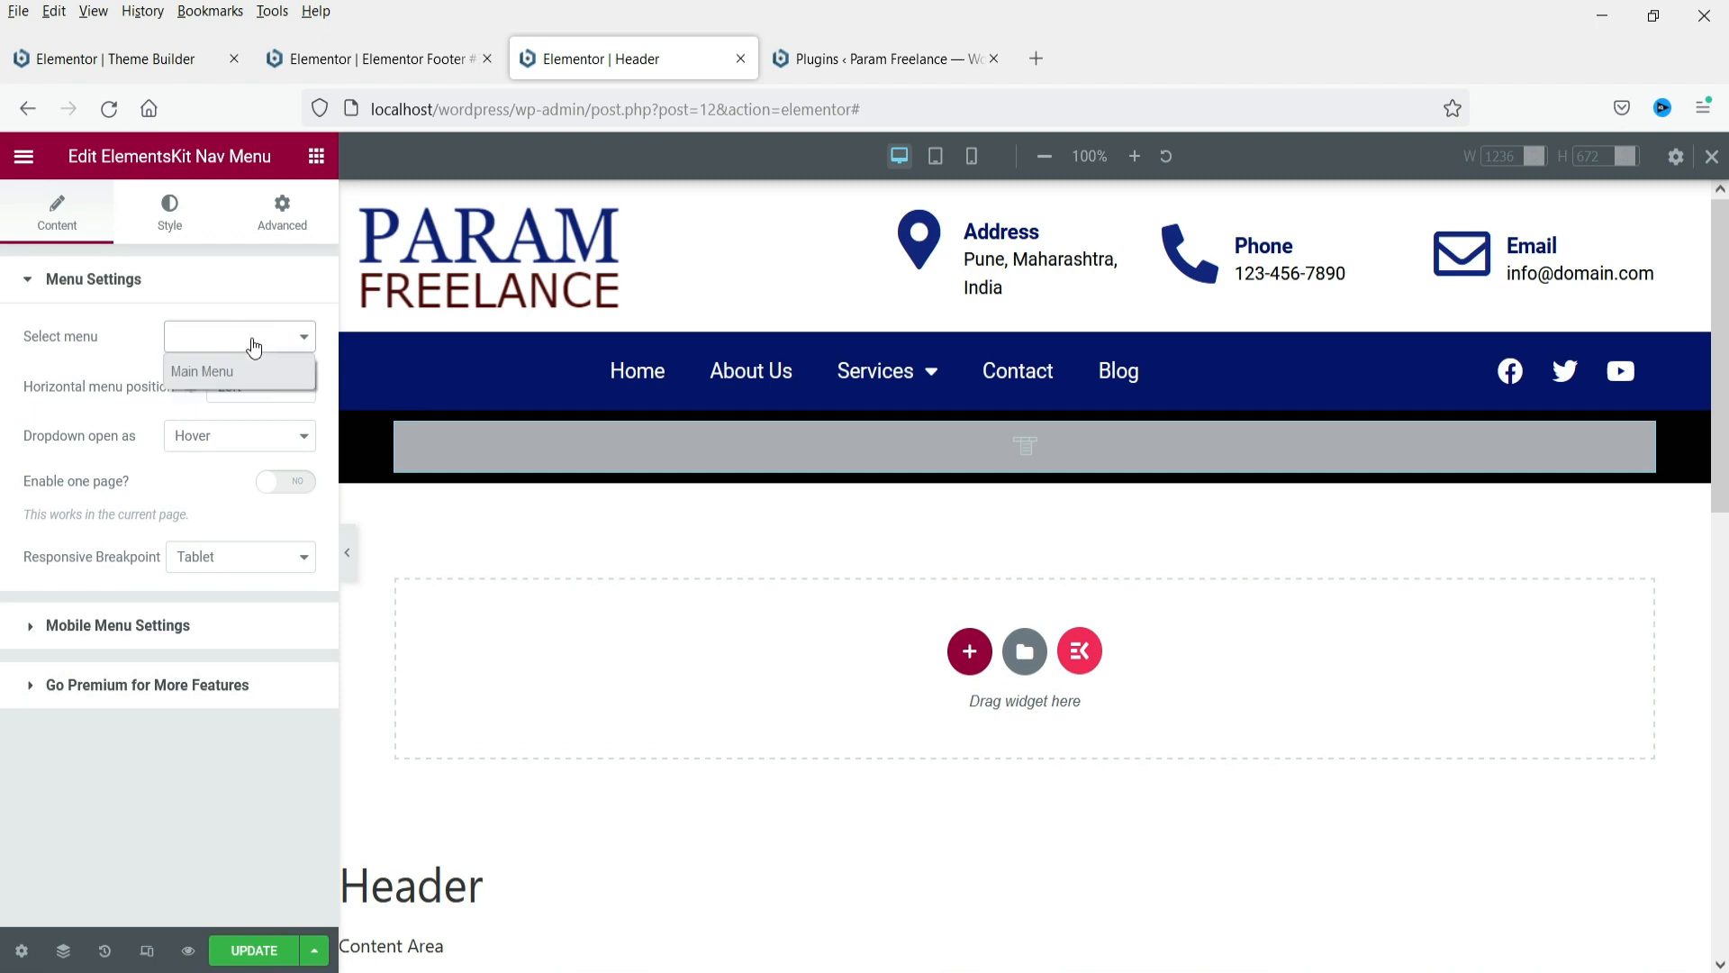
click(251, 371)
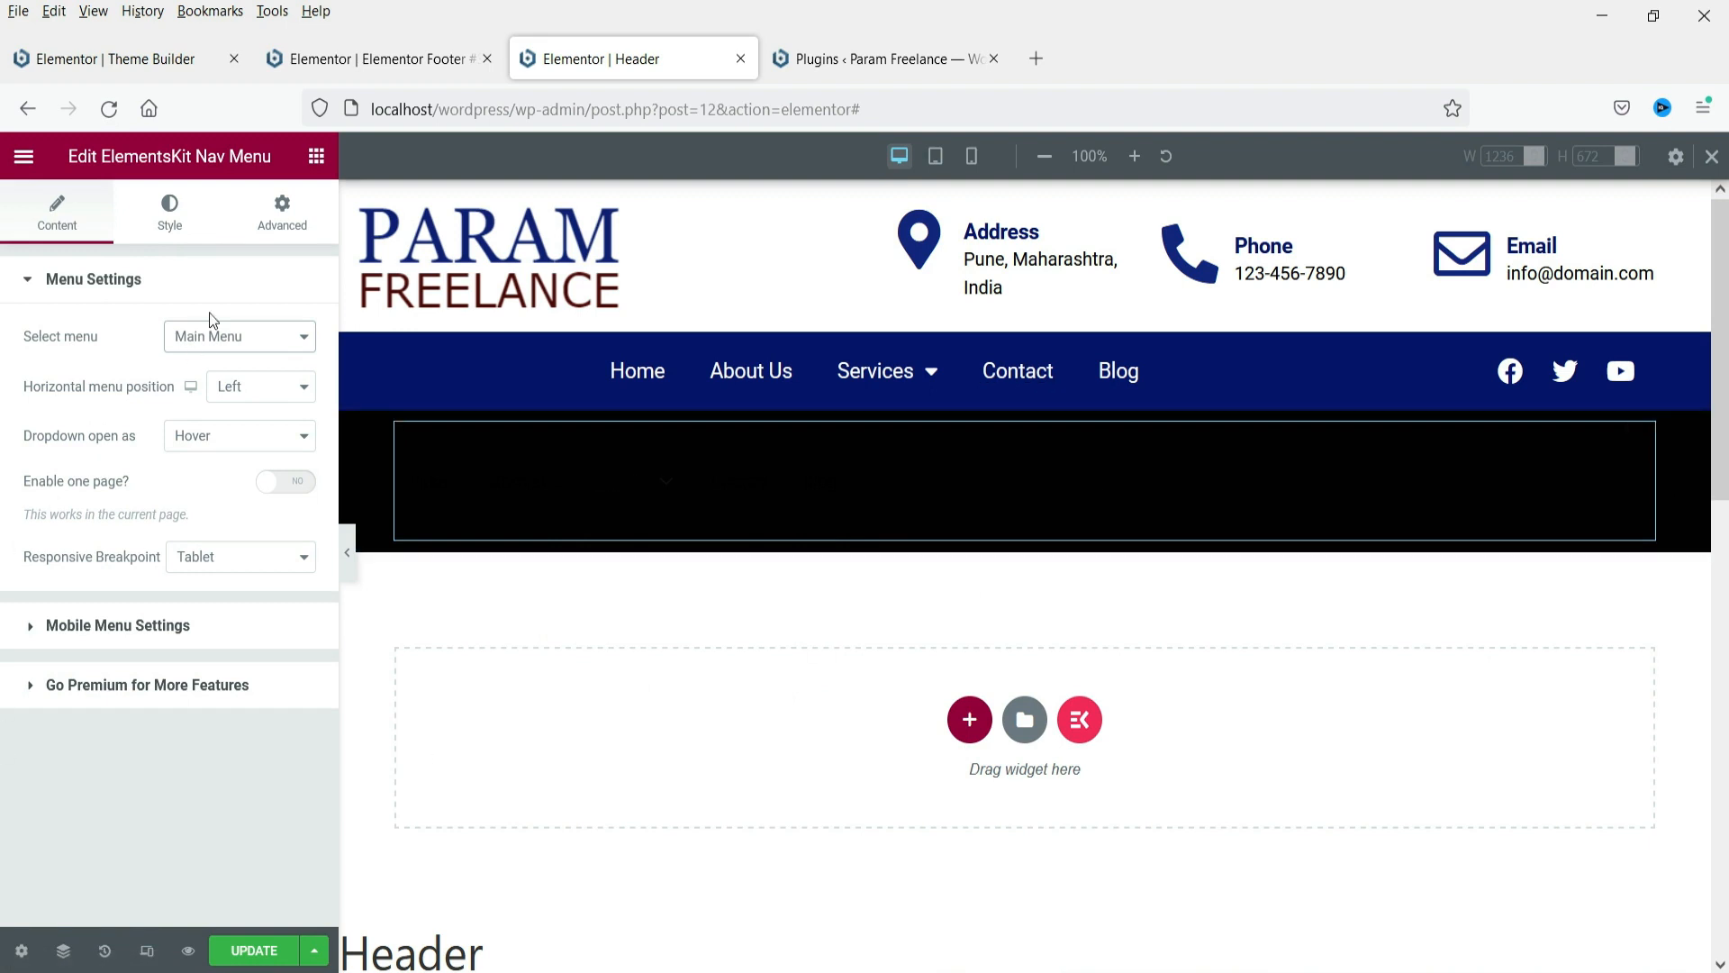
Set the ElementsKit menu's normal item text color to the global color white
click(171, 215)
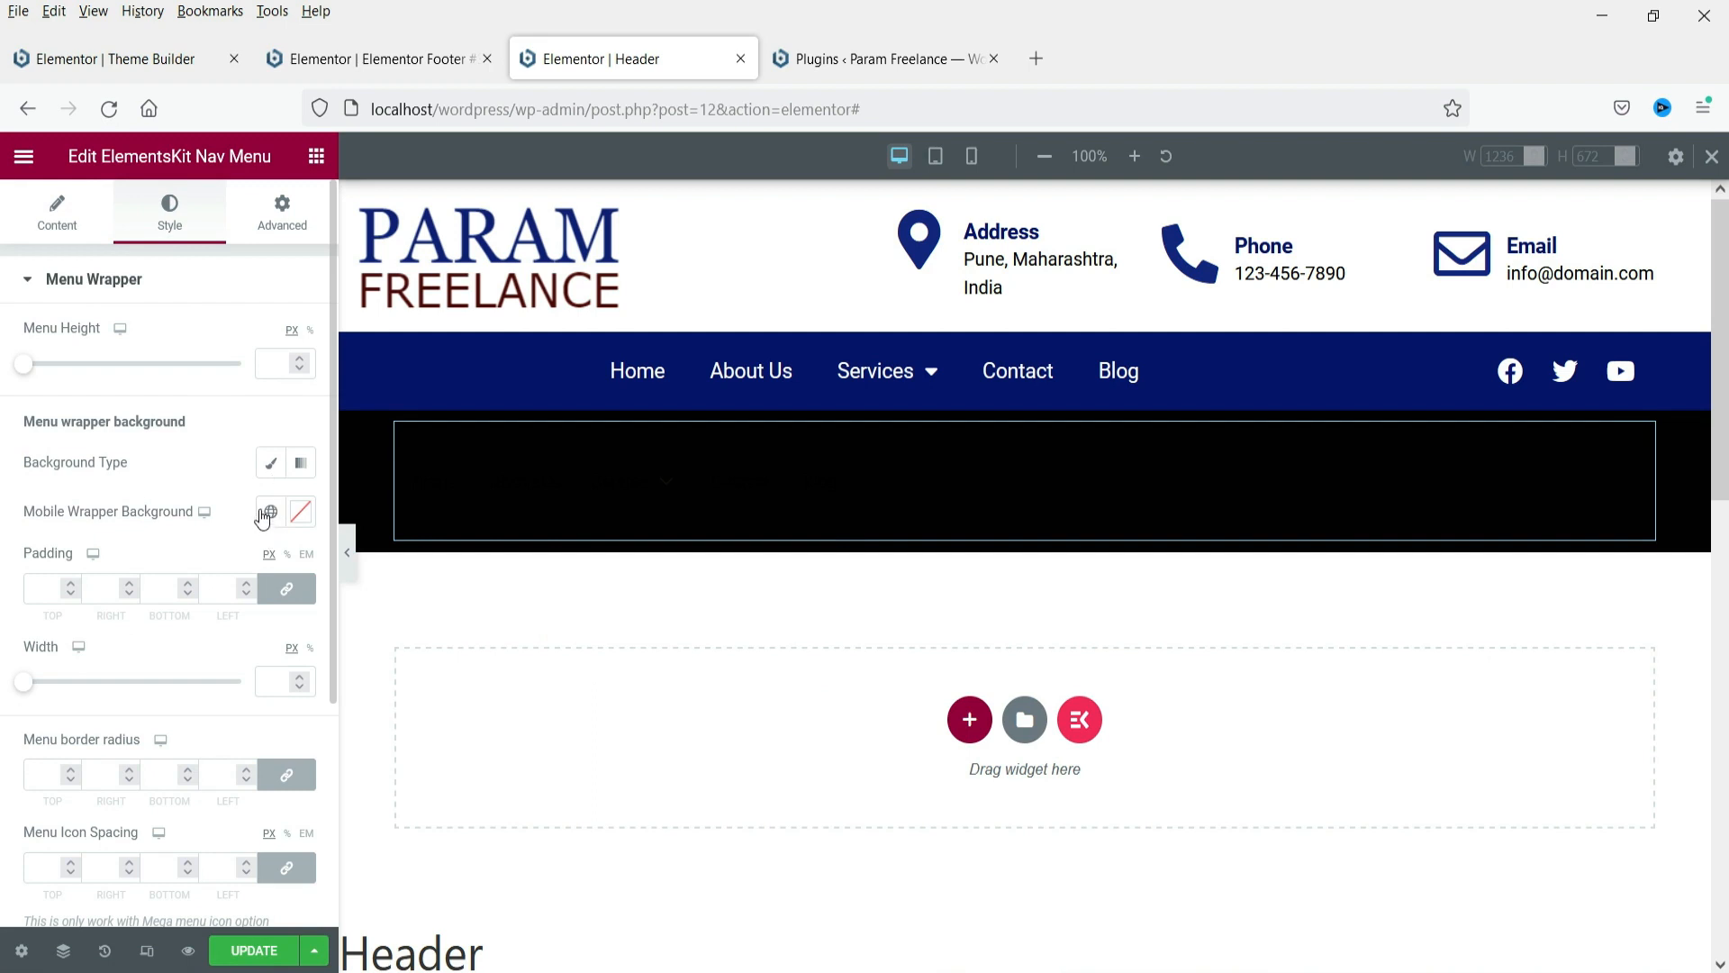
scroll(241, 502, down, 3)
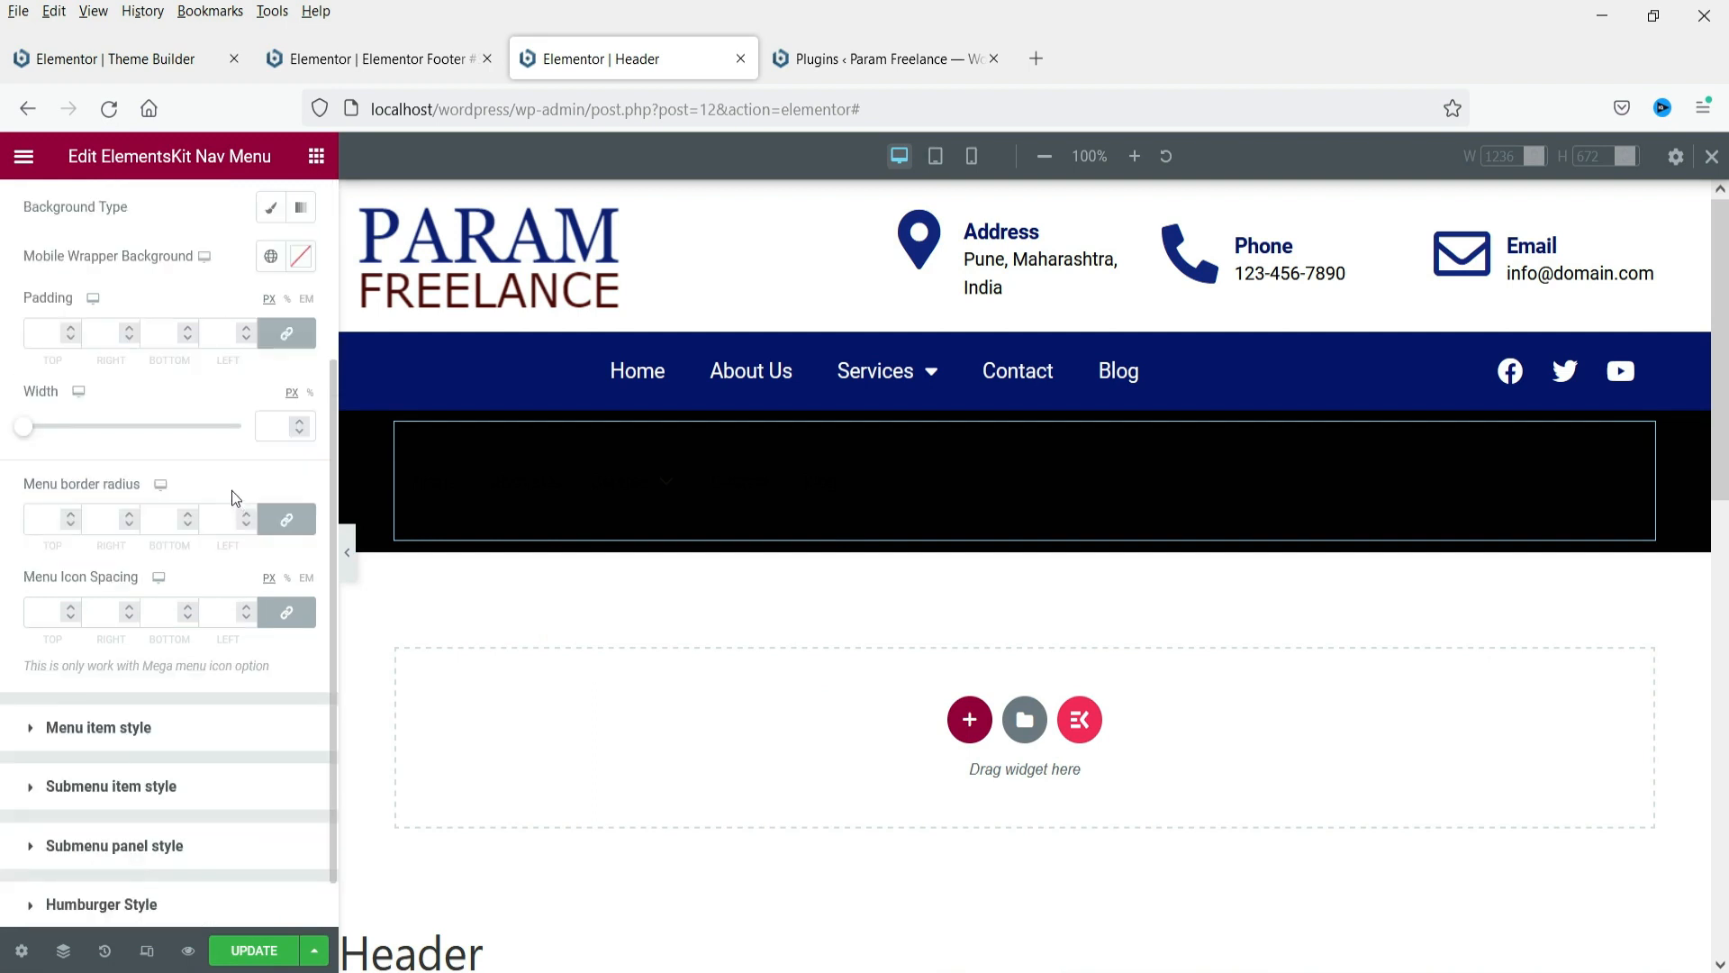
click(137, 728)
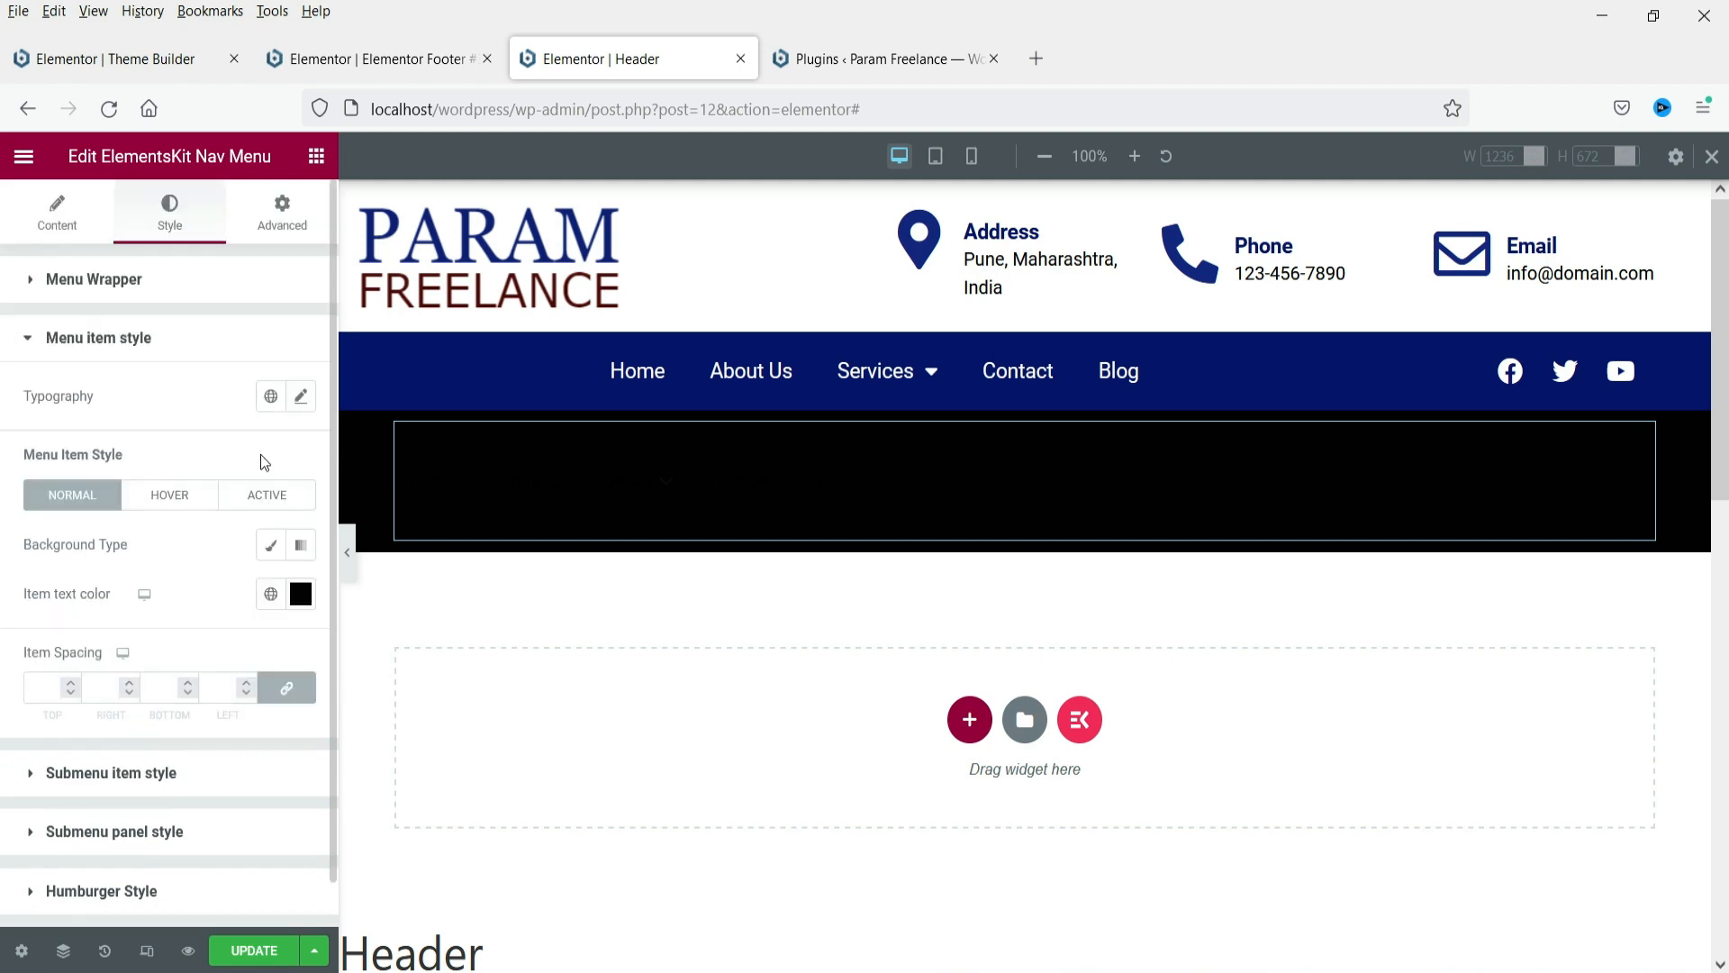
click(267, 546)
click(267, 547)
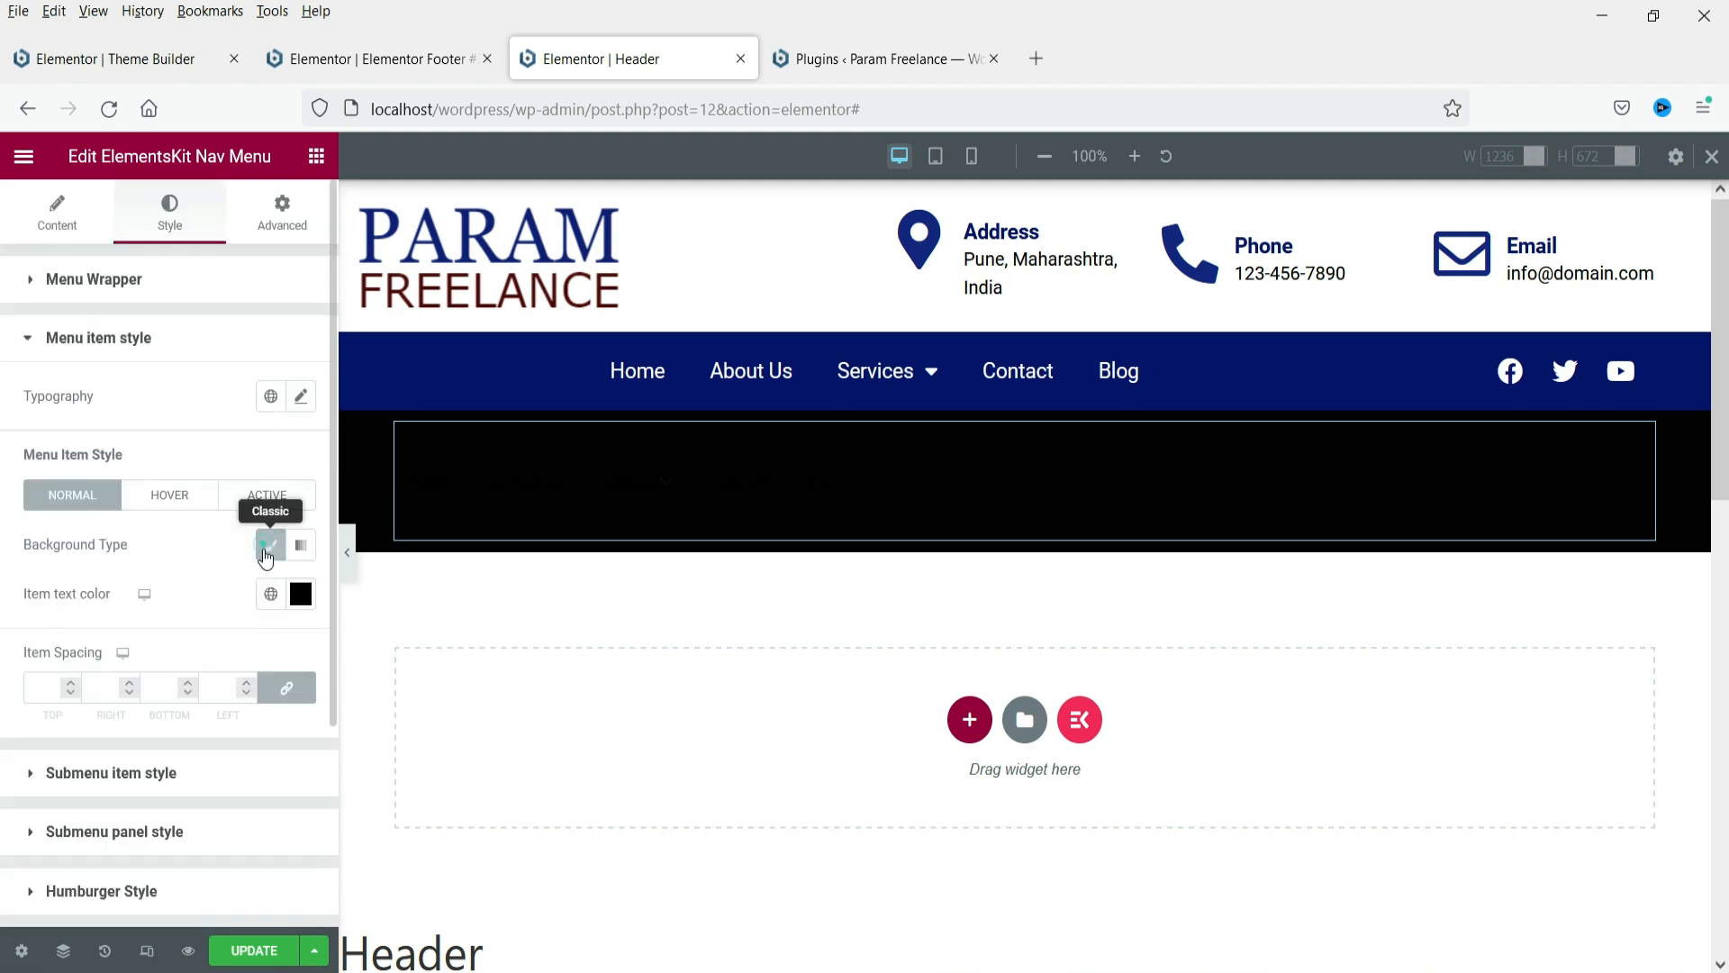
click(270, 594)
click(105, 537)
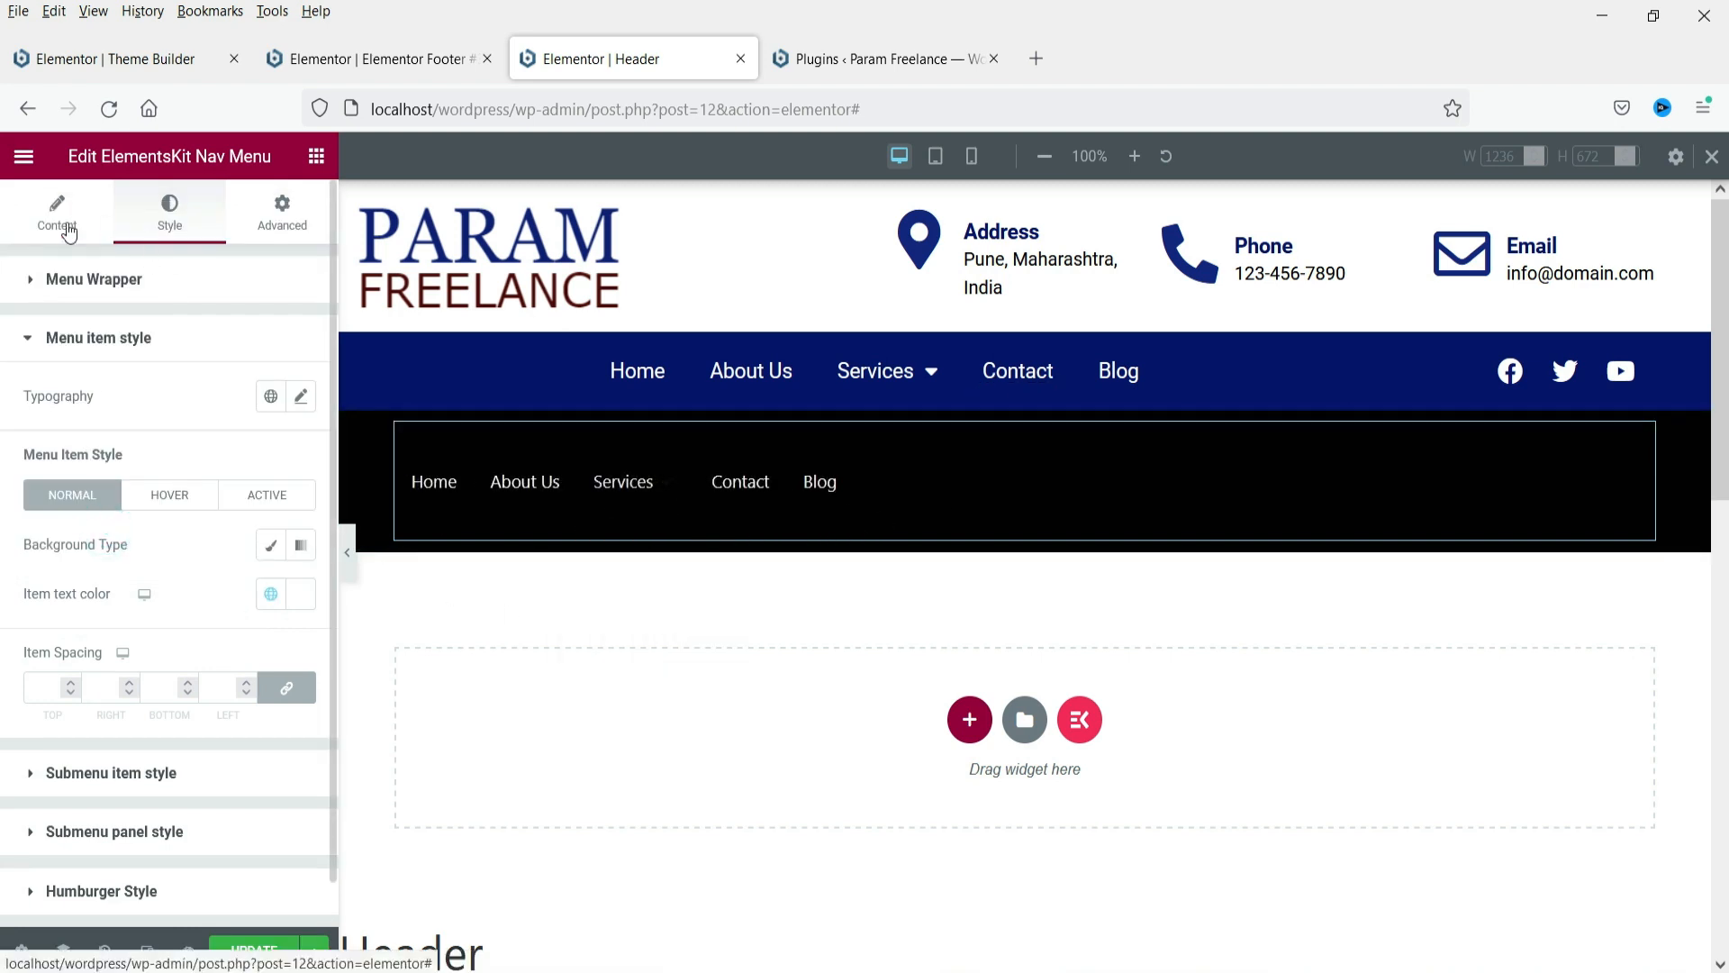
Set the ElementsKit menu's horizontal menu position to Center
click(34, 209)
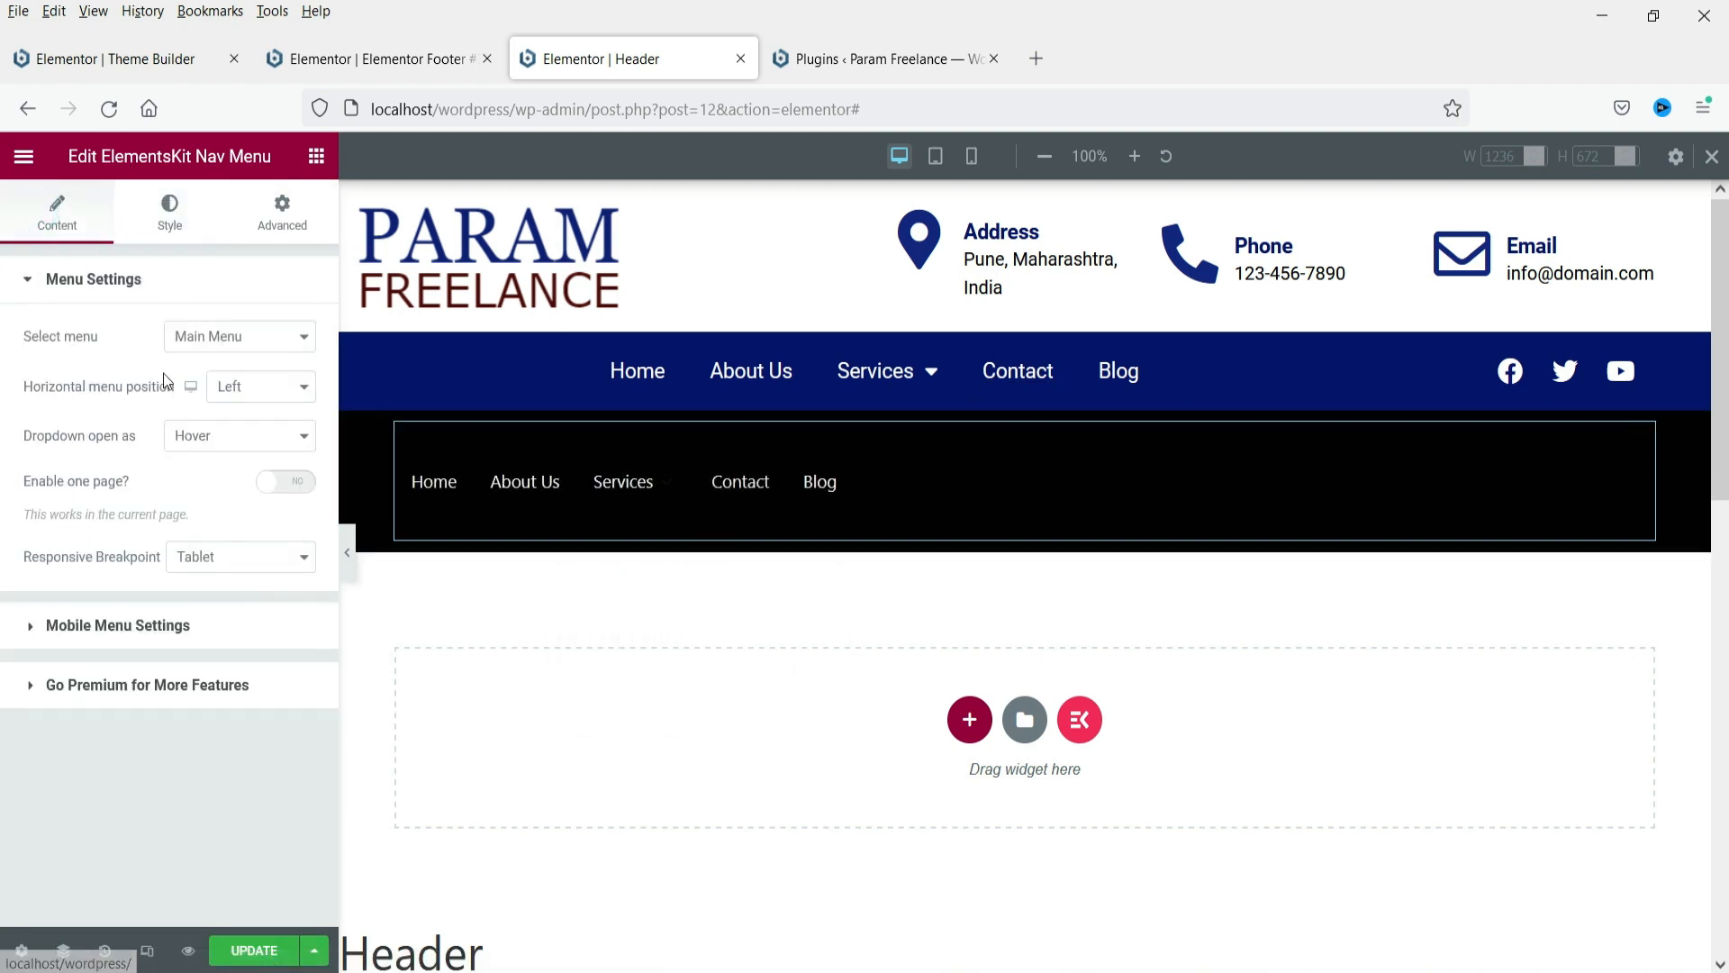
click(249, 405)
click(247, 442)
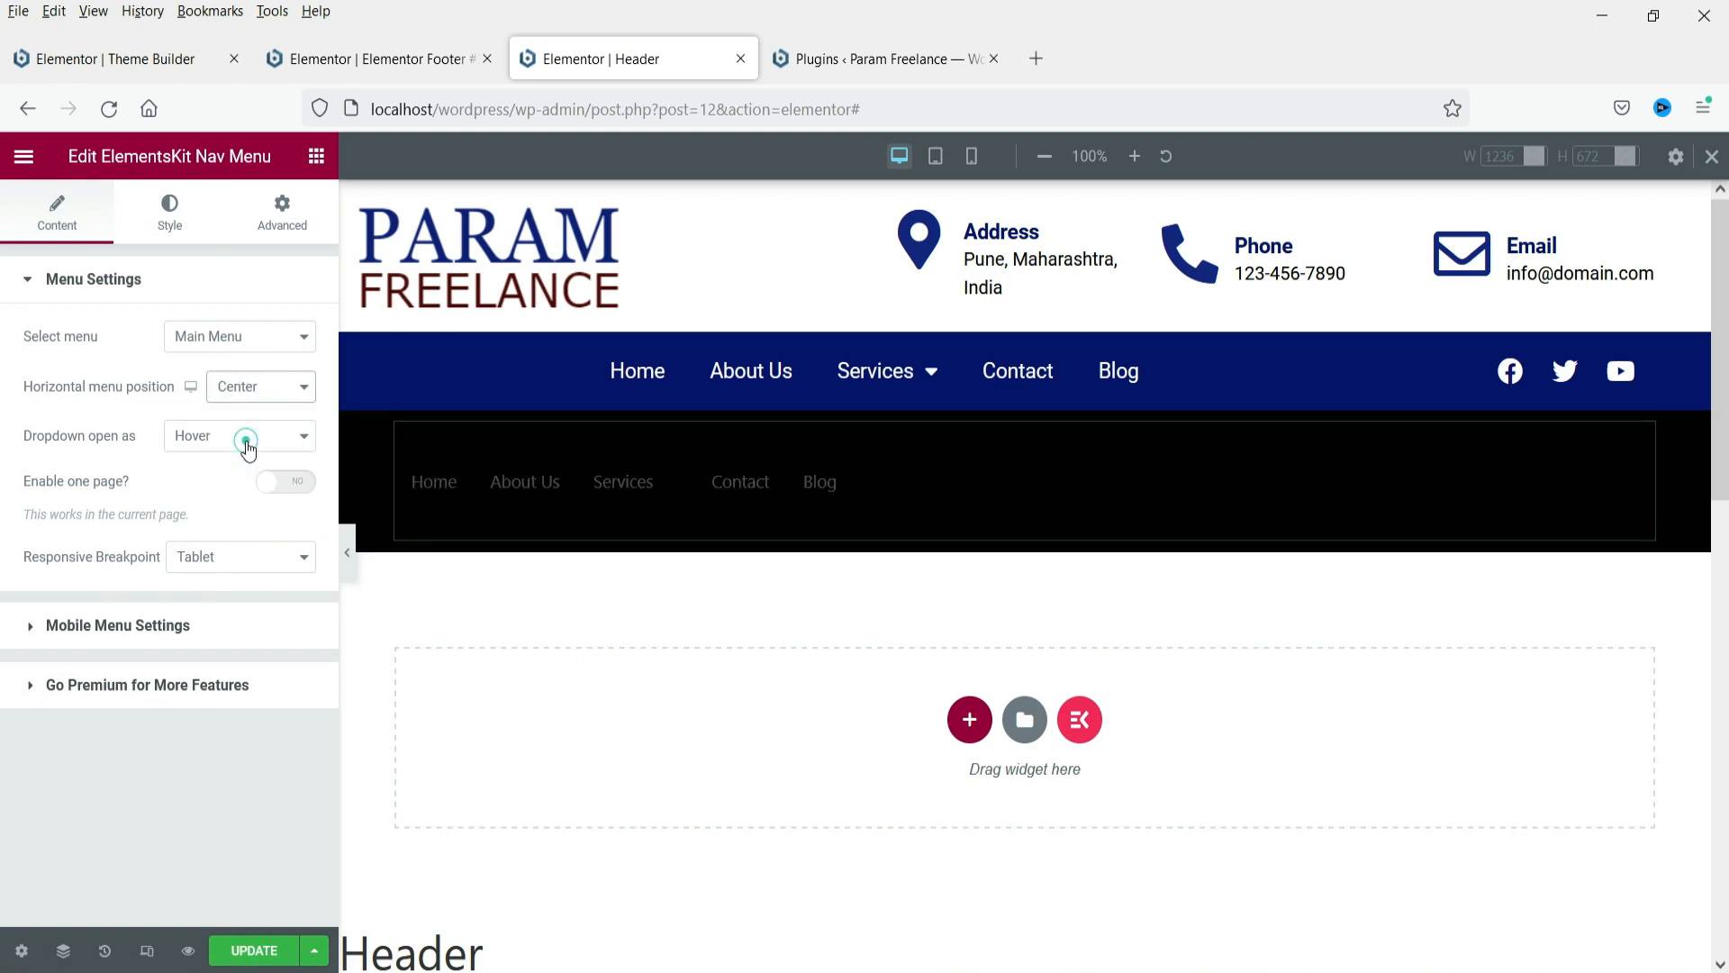
click(236, 387)
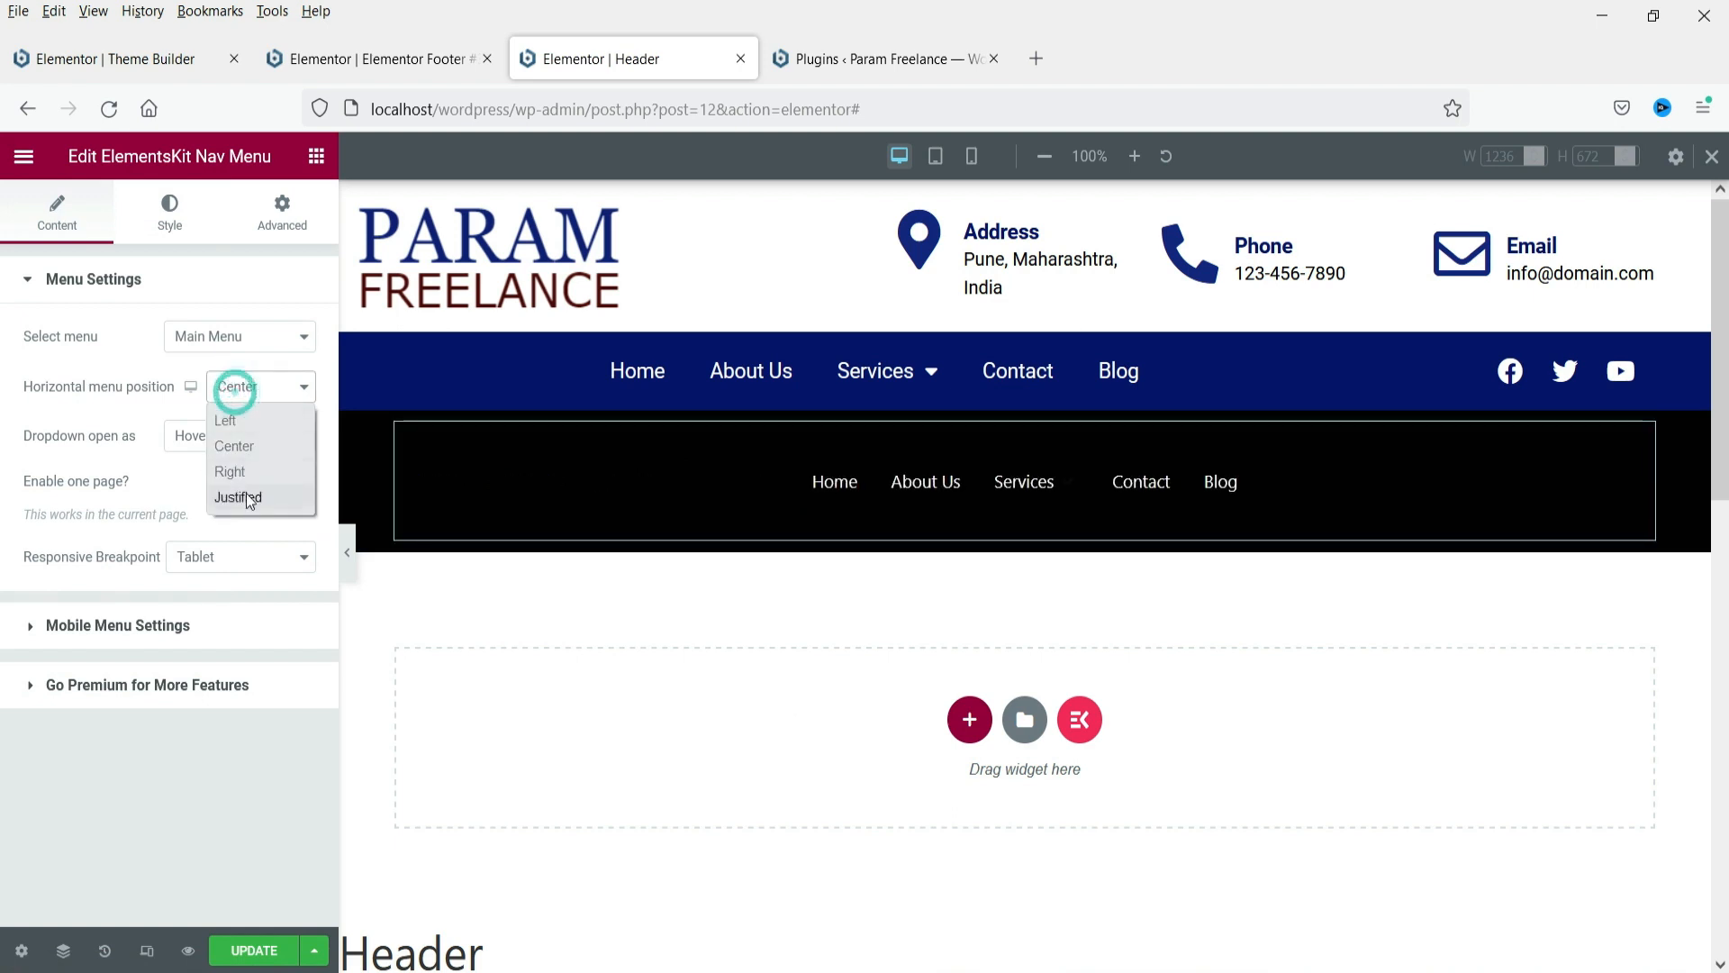
click(132, 457)
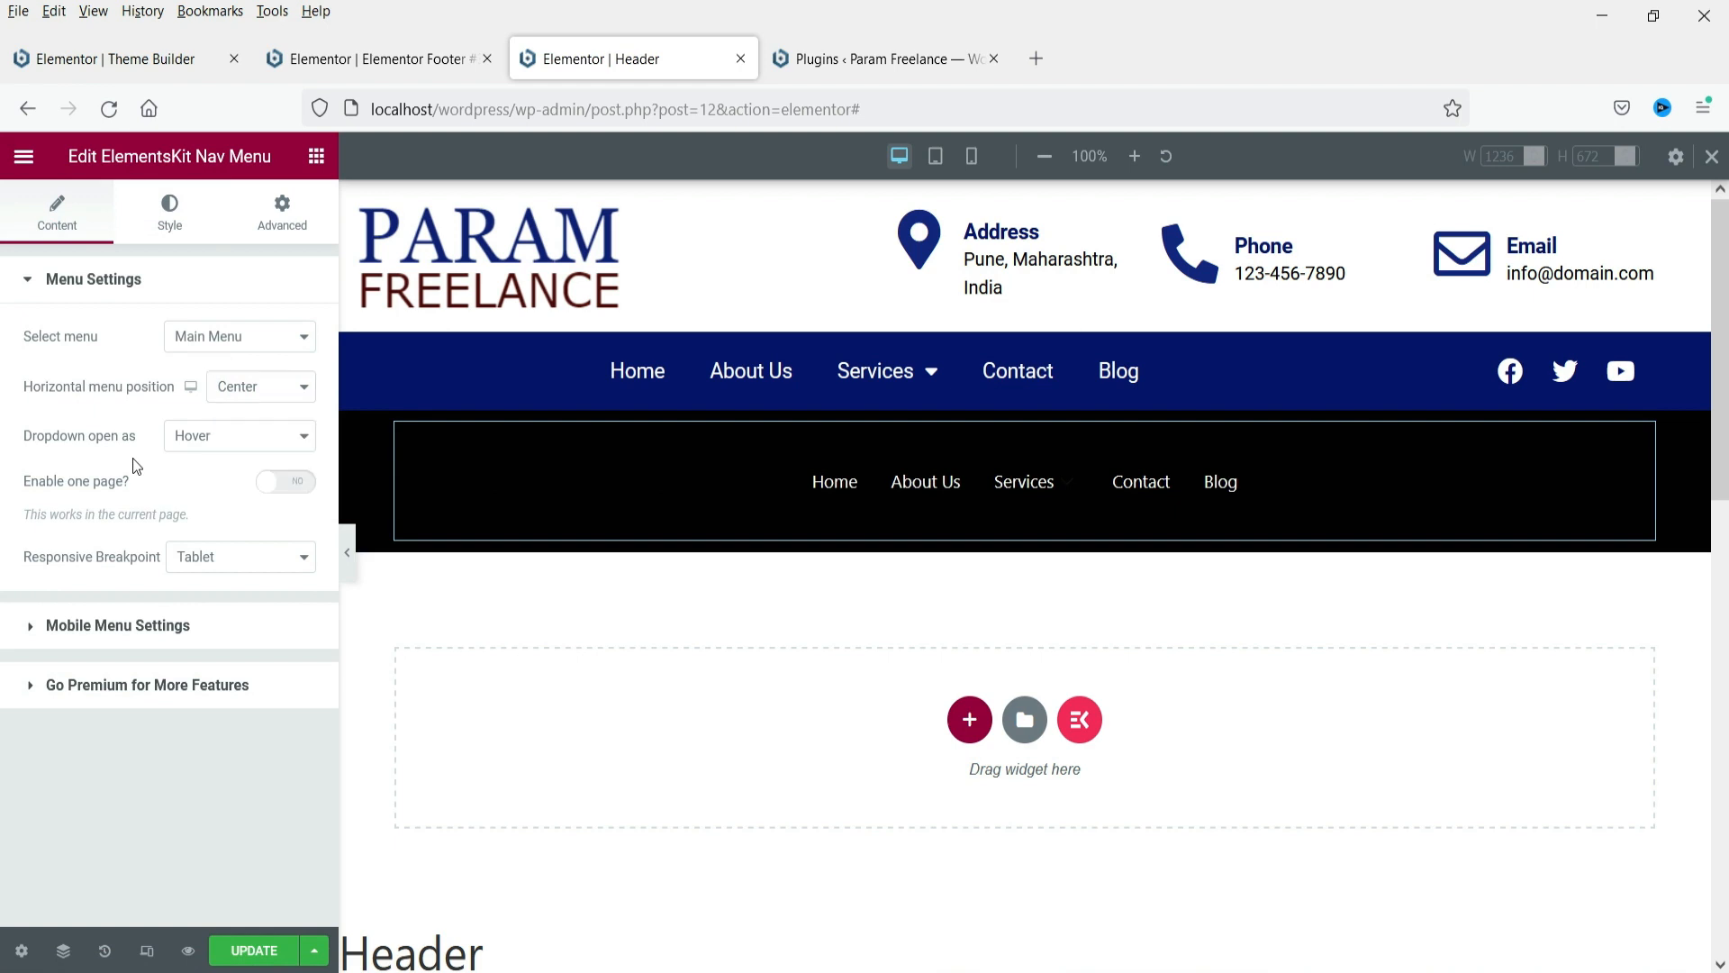
Try the Click option for opening the ElementsKit menu's dropdown and restore it to Hover
click(225, 439)
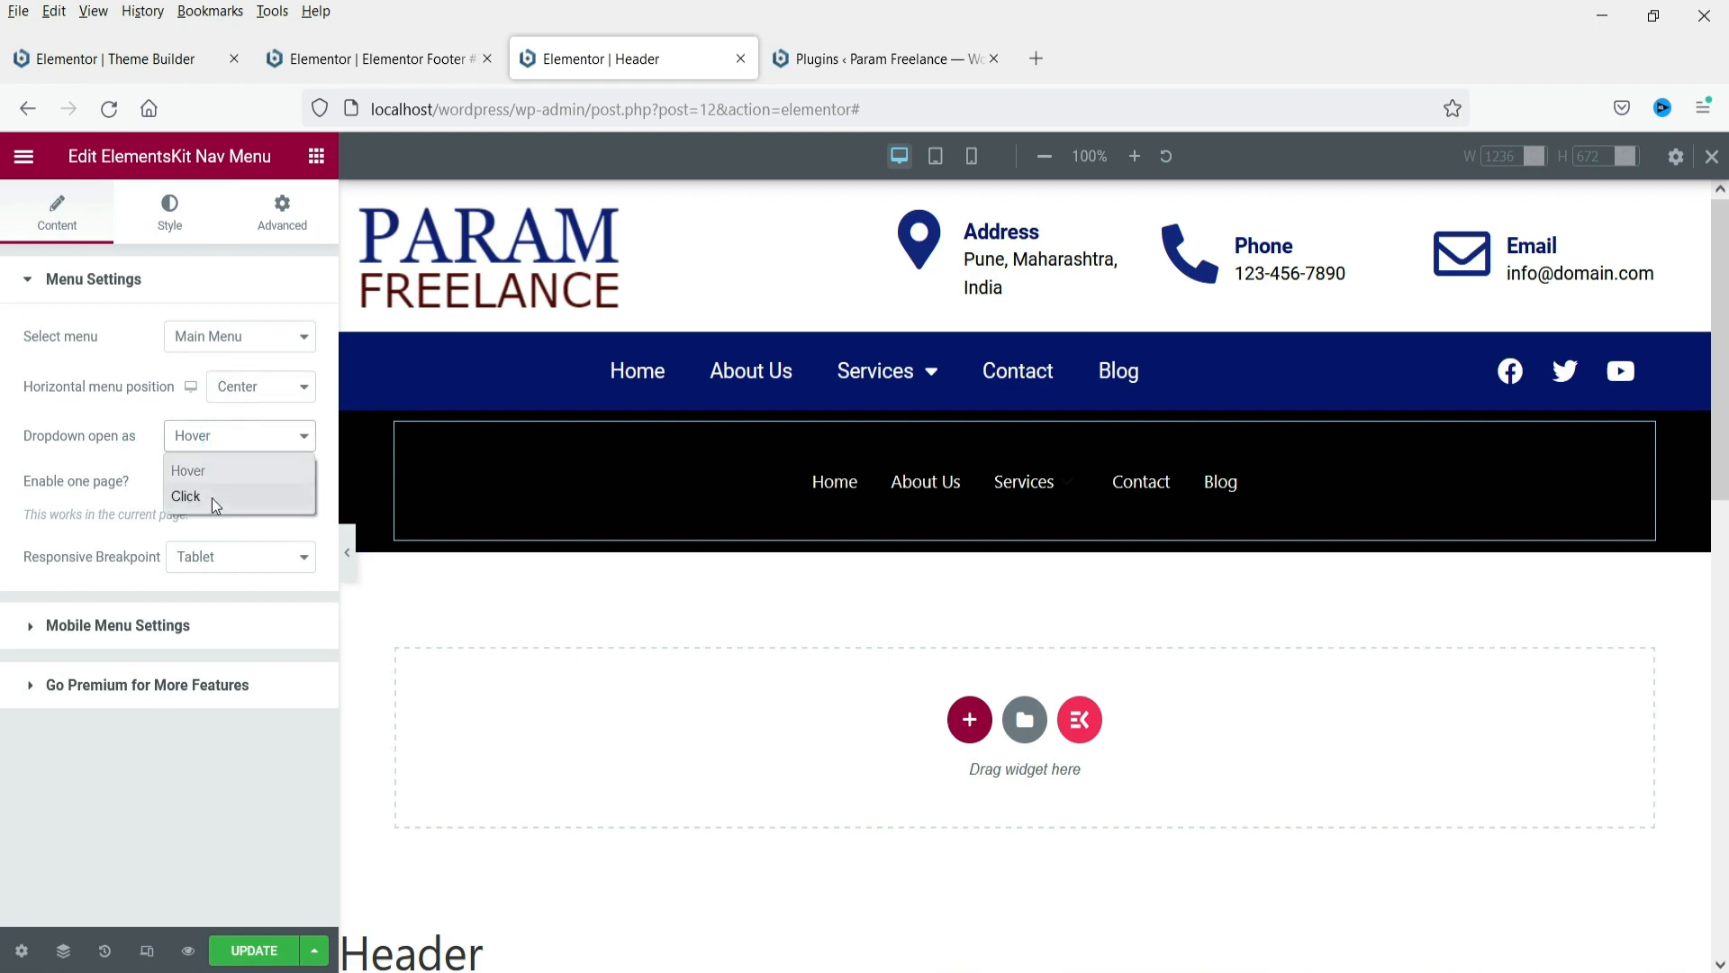
click(212, 497)
click(216, 436)
click(213, 469)
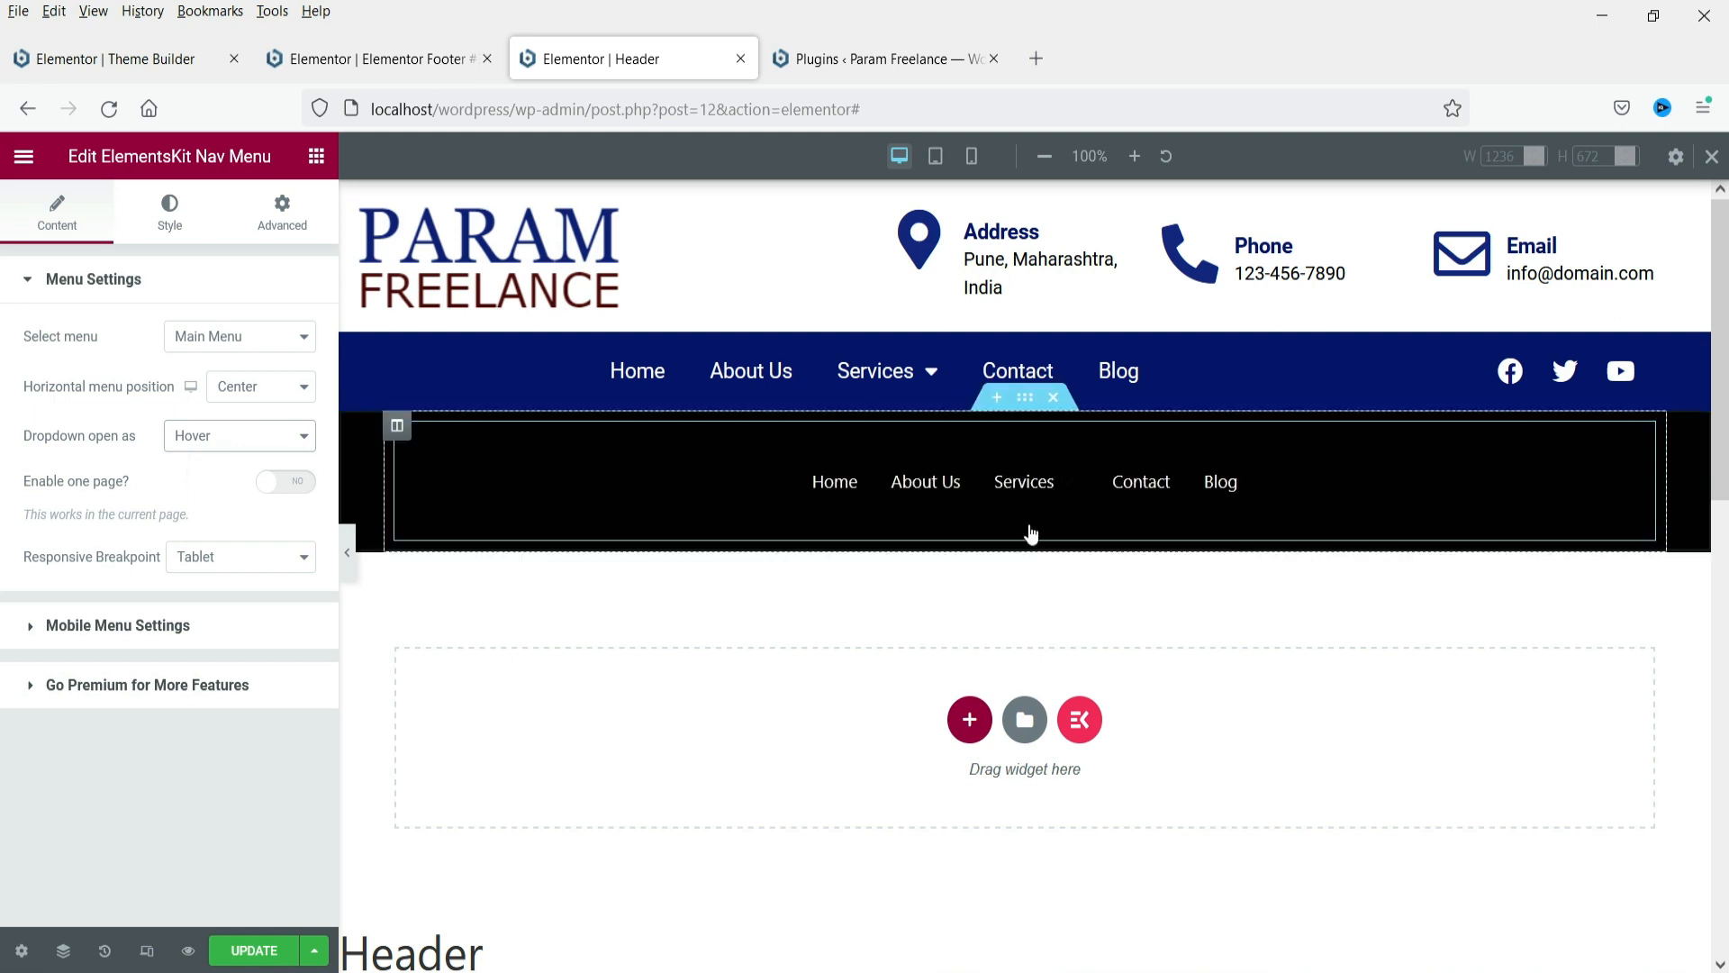
mouse_move(1034, 505)
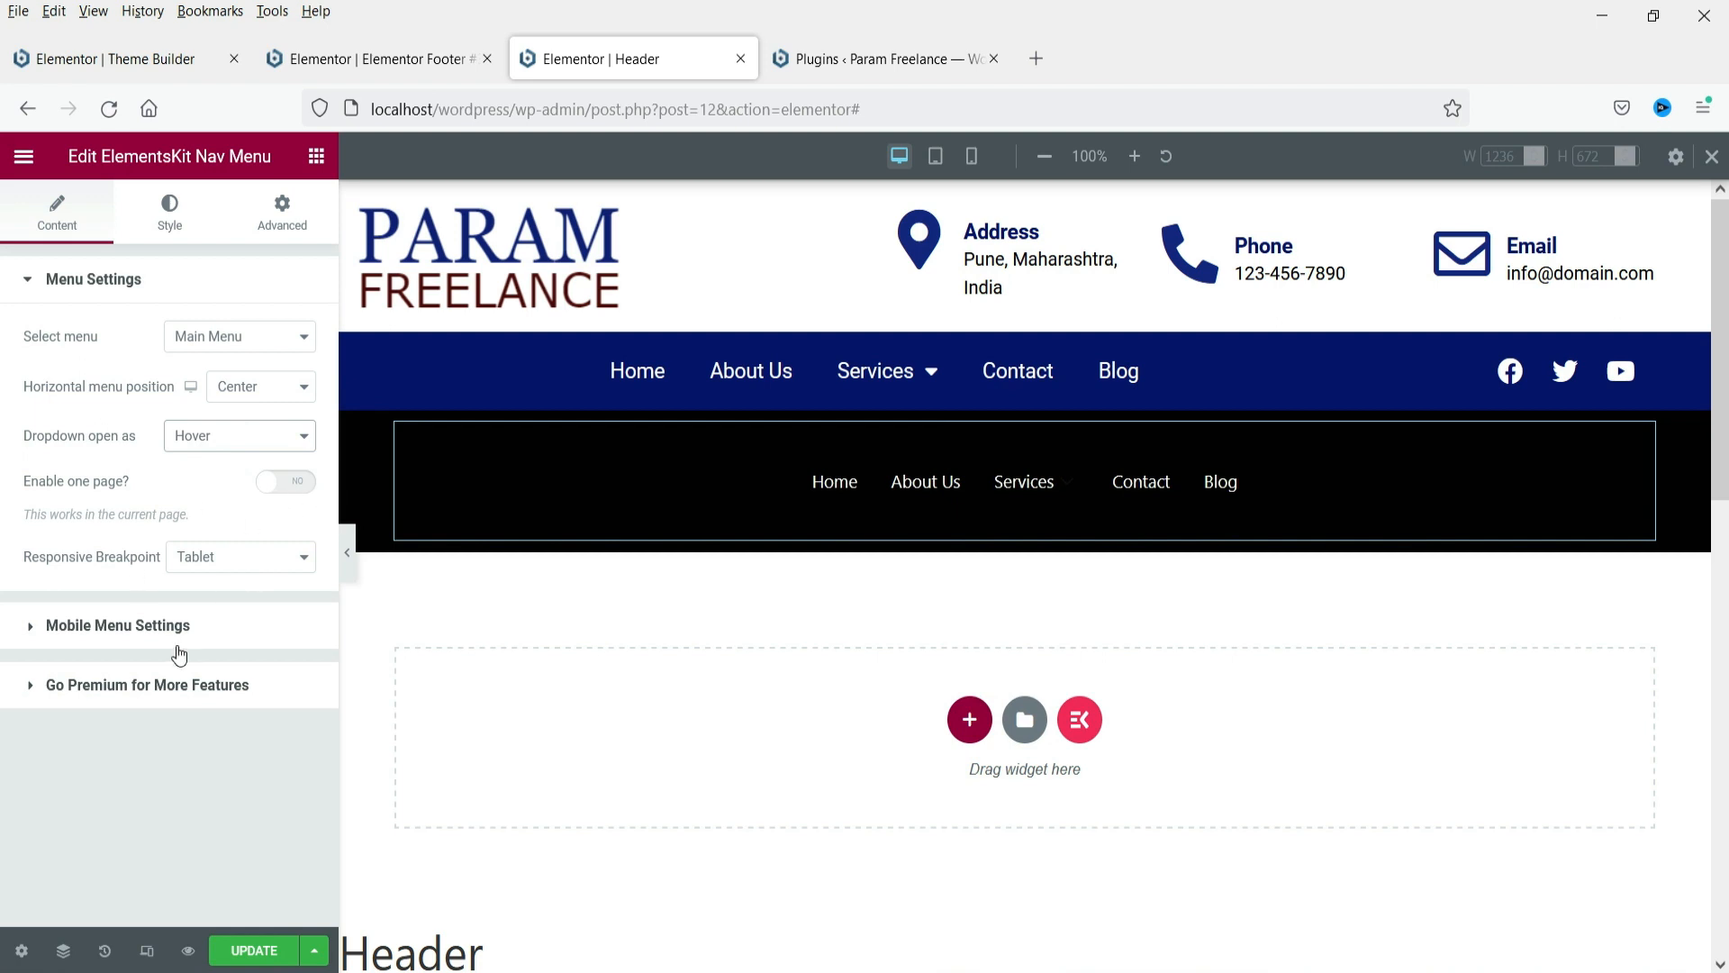
Look over the ElementsKit menu's mobile and advanced settings, and switch the header preview to mobile view
click(97, 627)
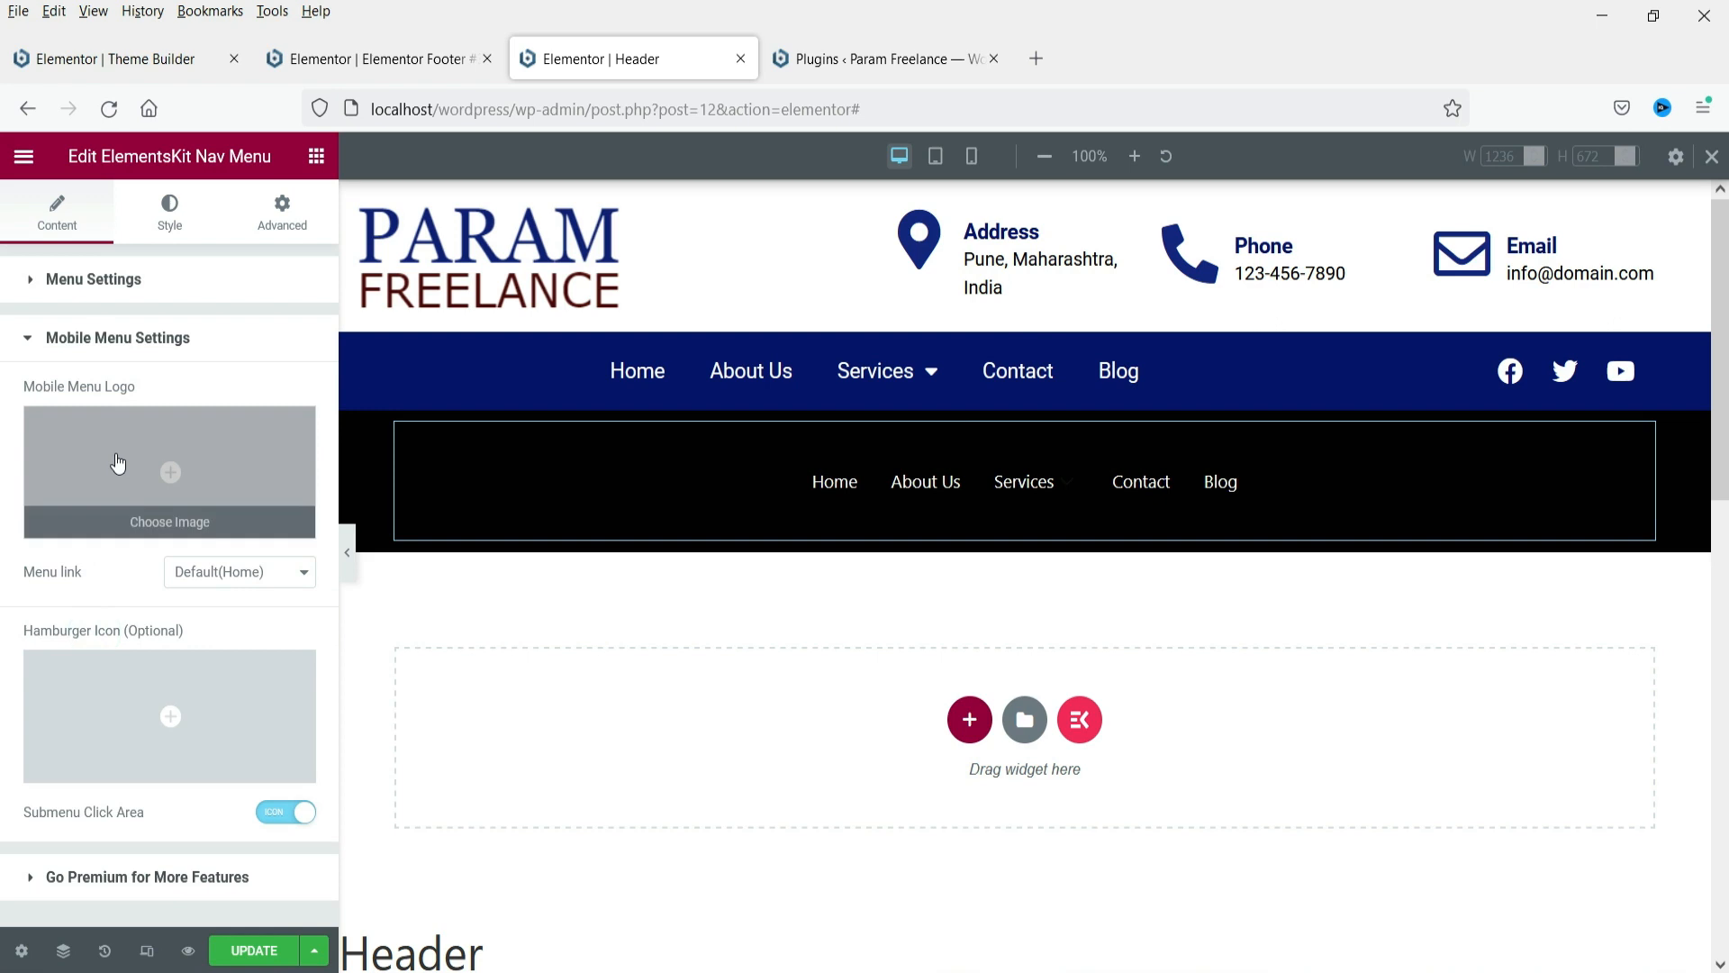
click(282, 212)
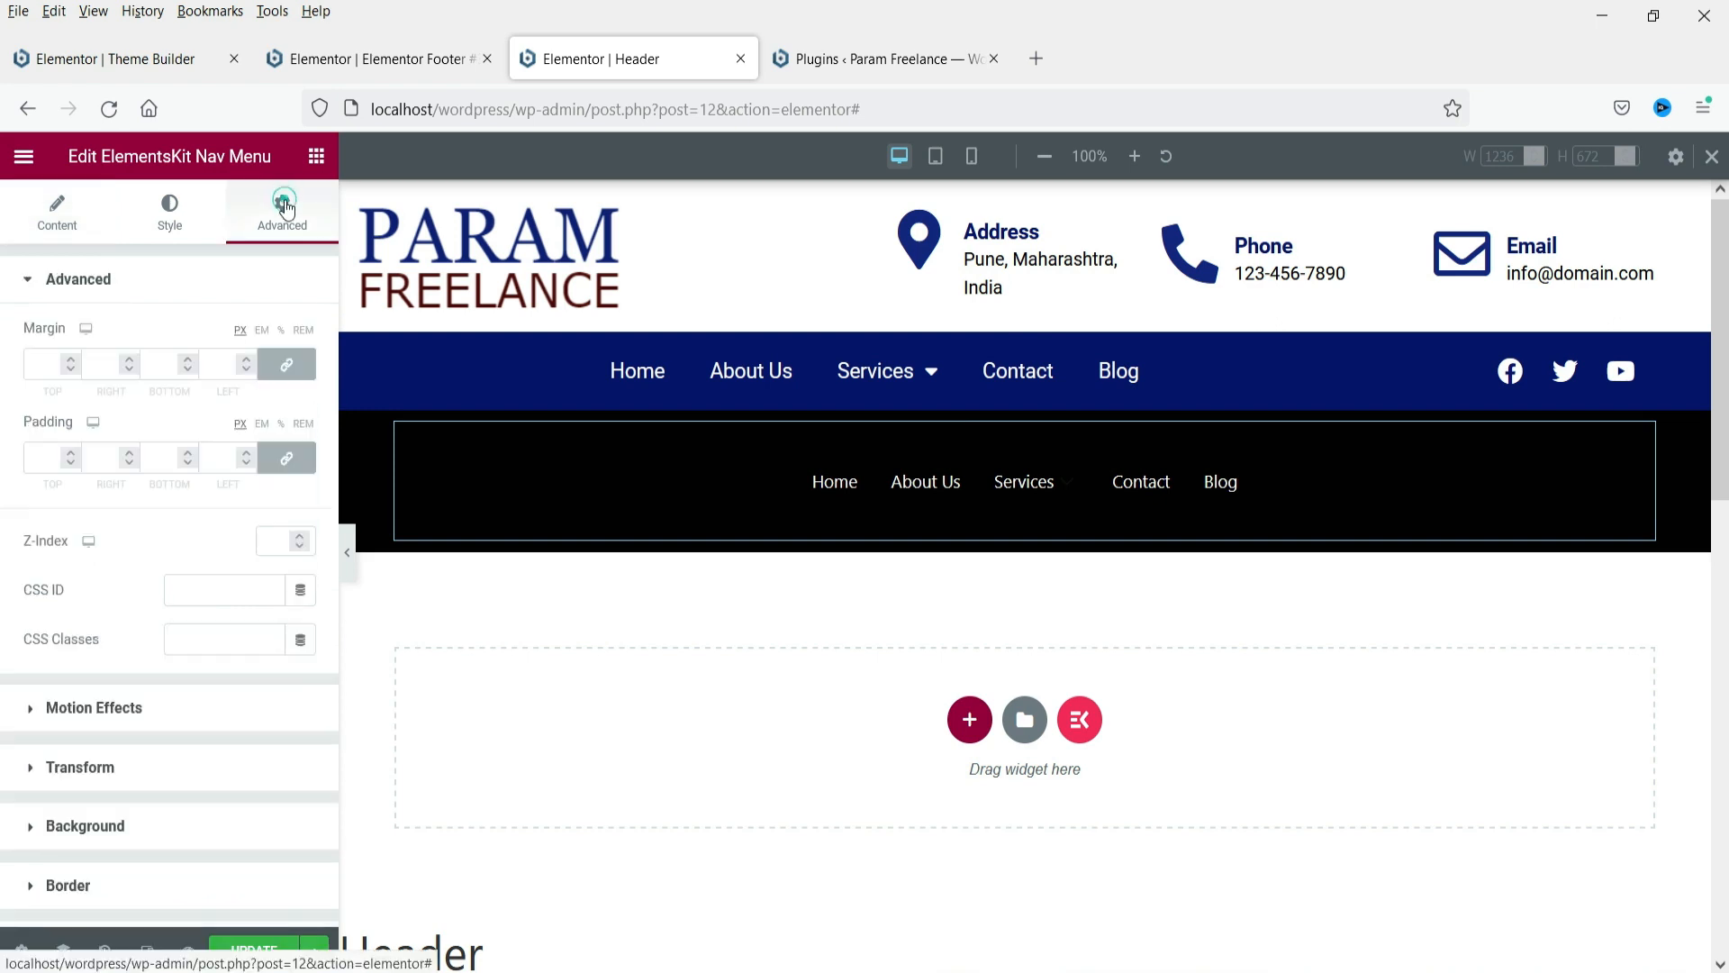
click(83, 332)
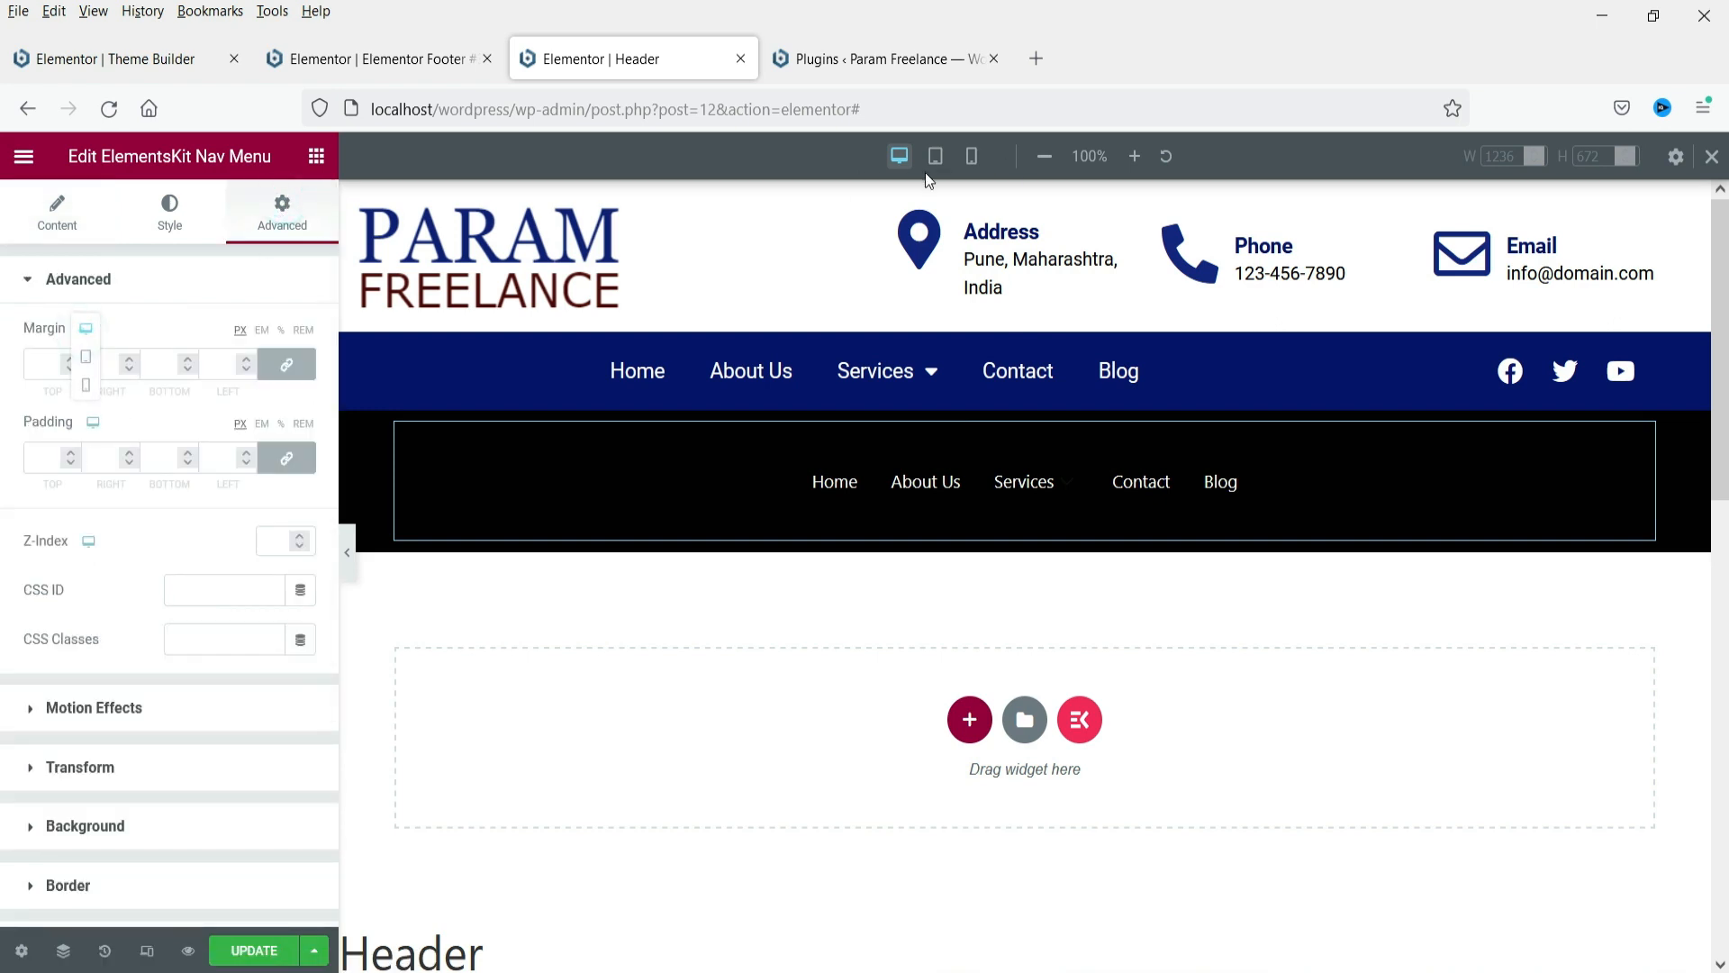
click(969, 158)
scroll(1104, 432, down, 5)
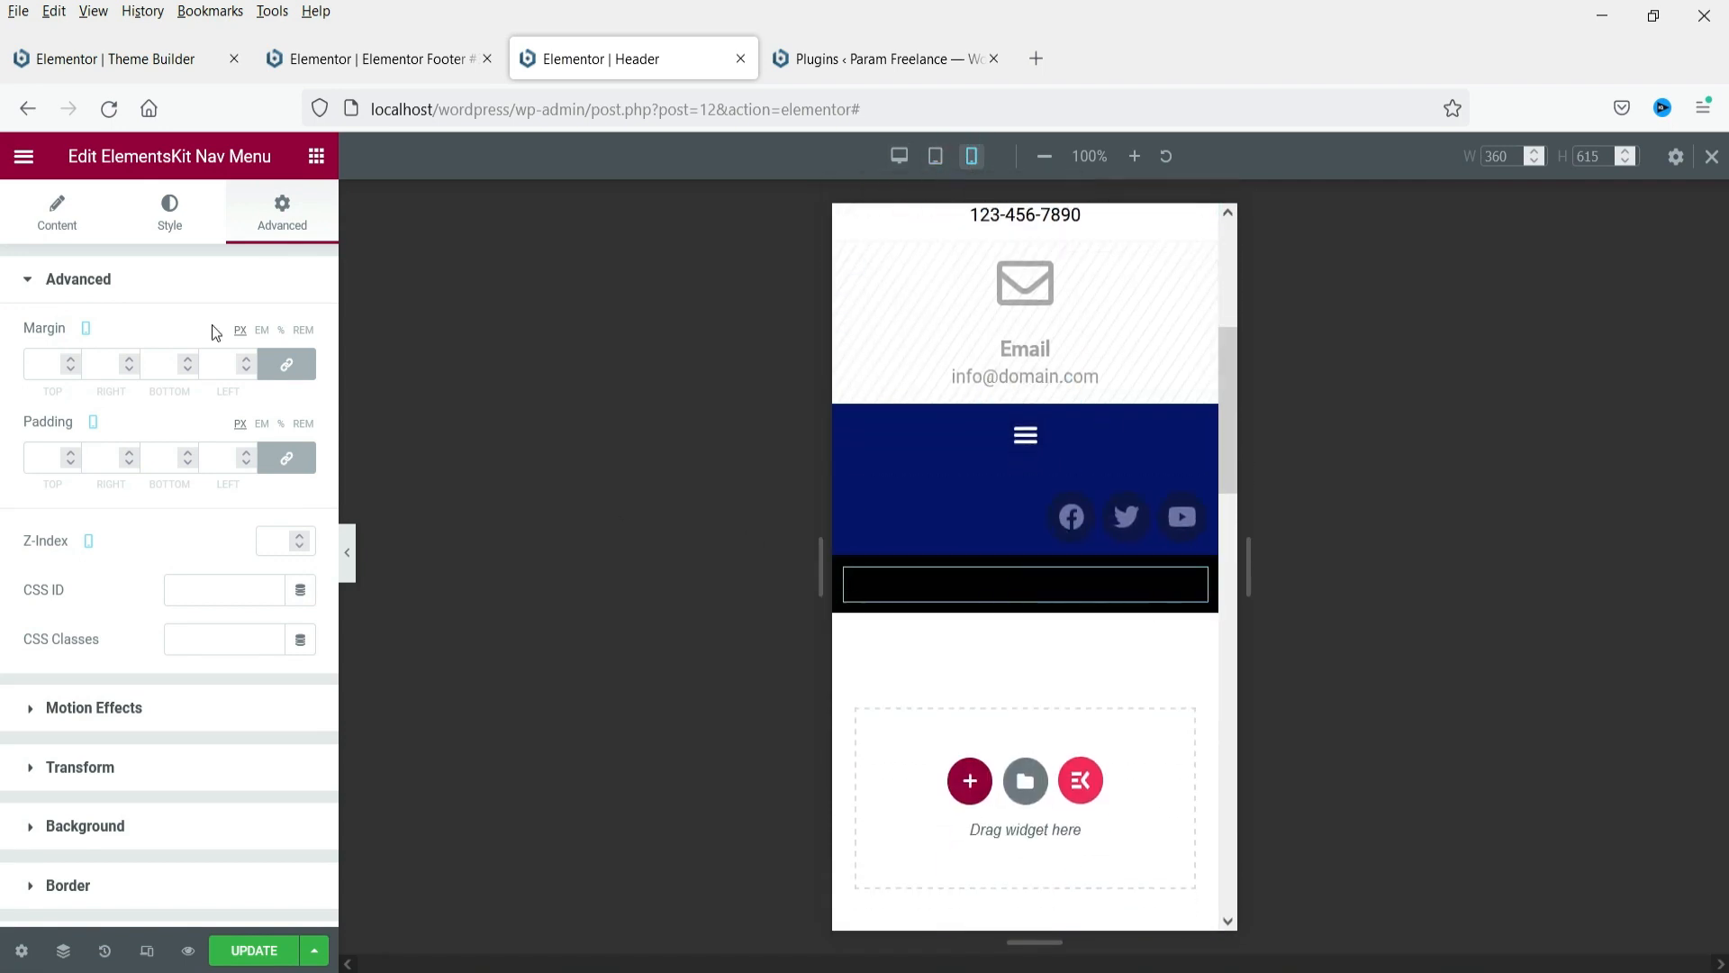
Search the icon library for "menu" and insert the Menu 11 icon as the ElementsKit menu's hamburger icon
click(78, 218)
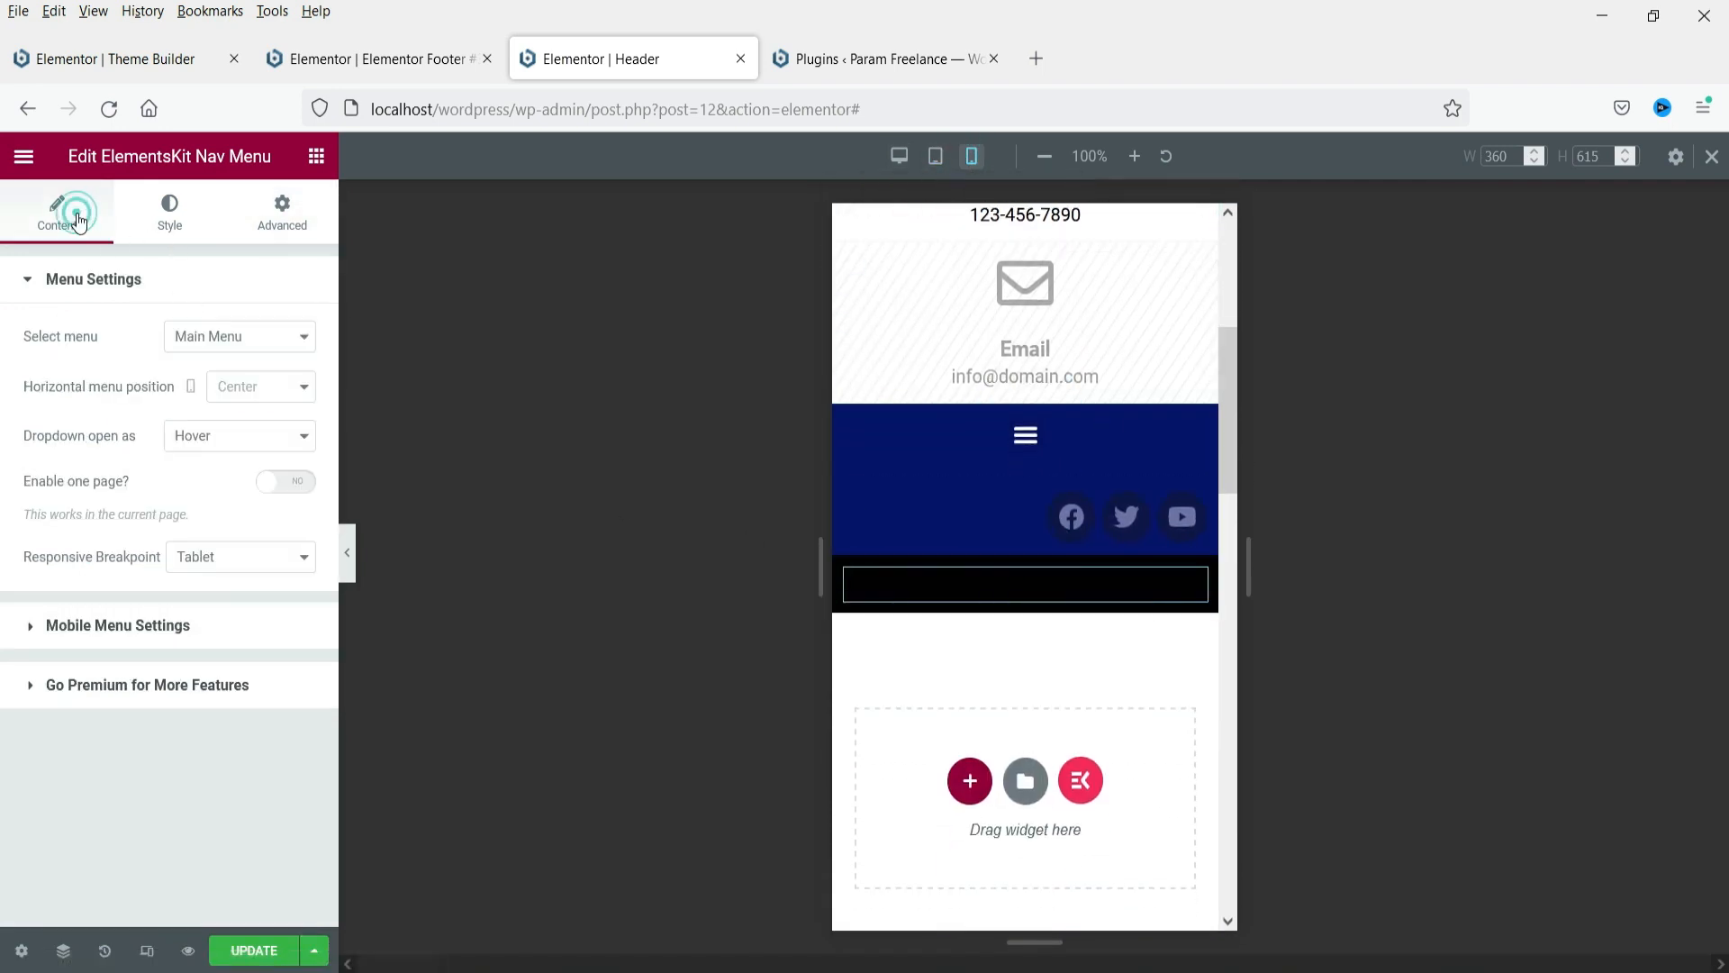
click(175, 630)
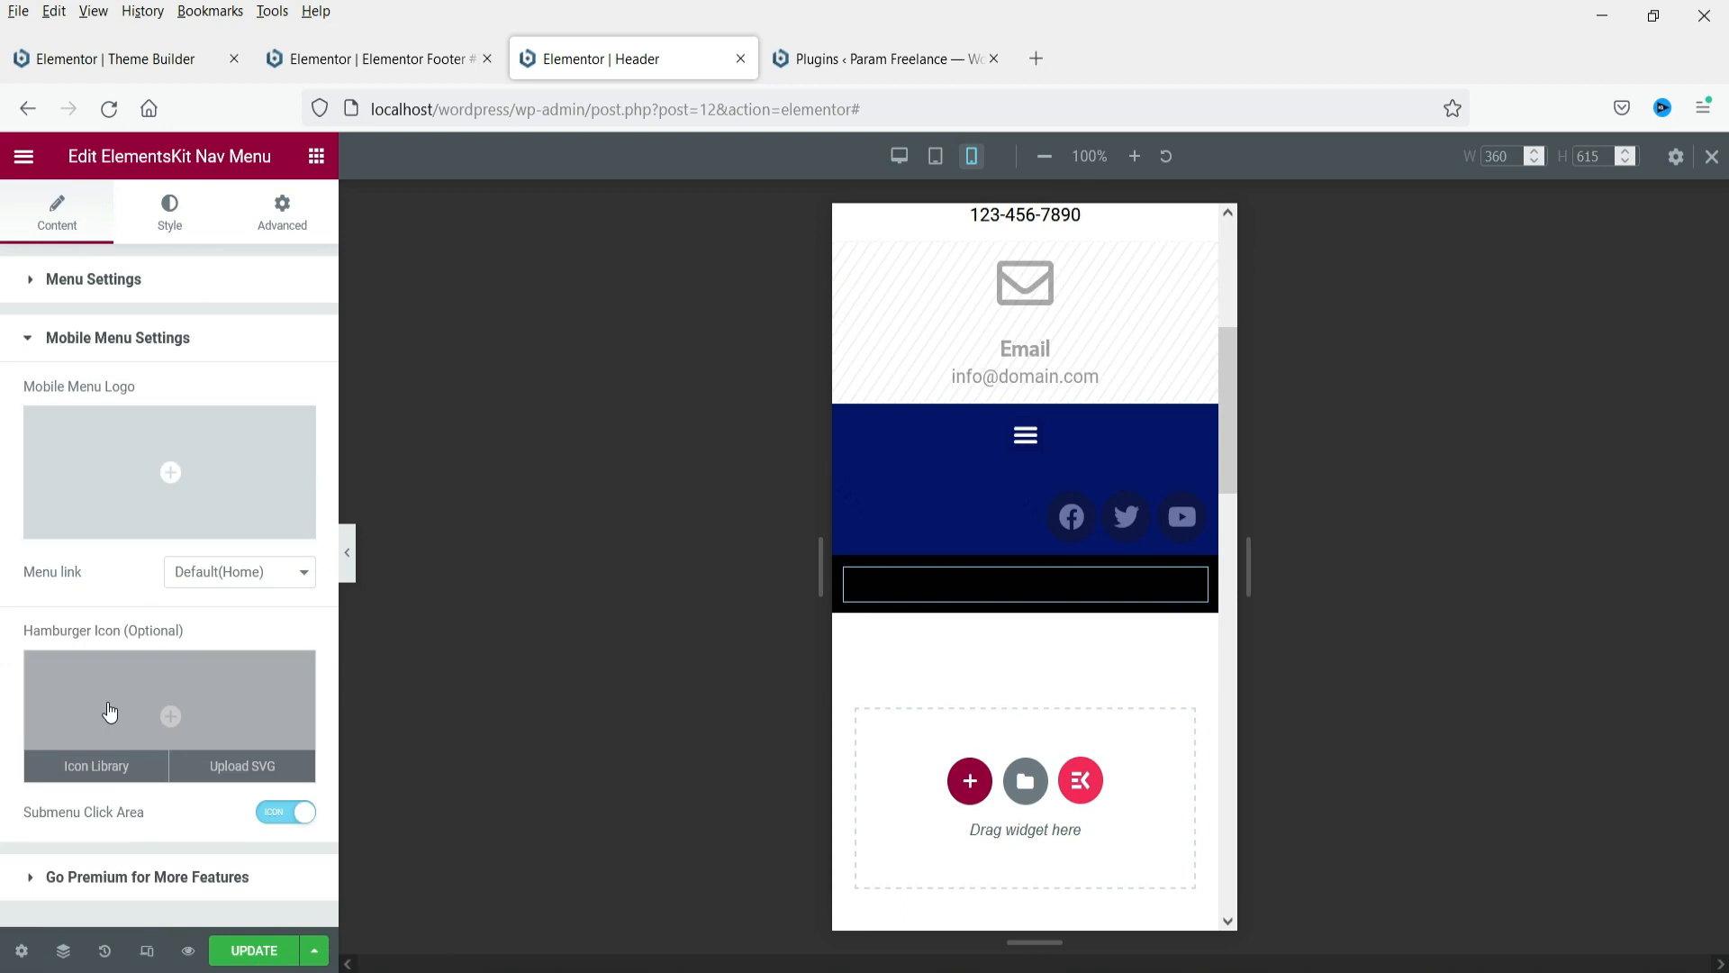
click(109, 710)
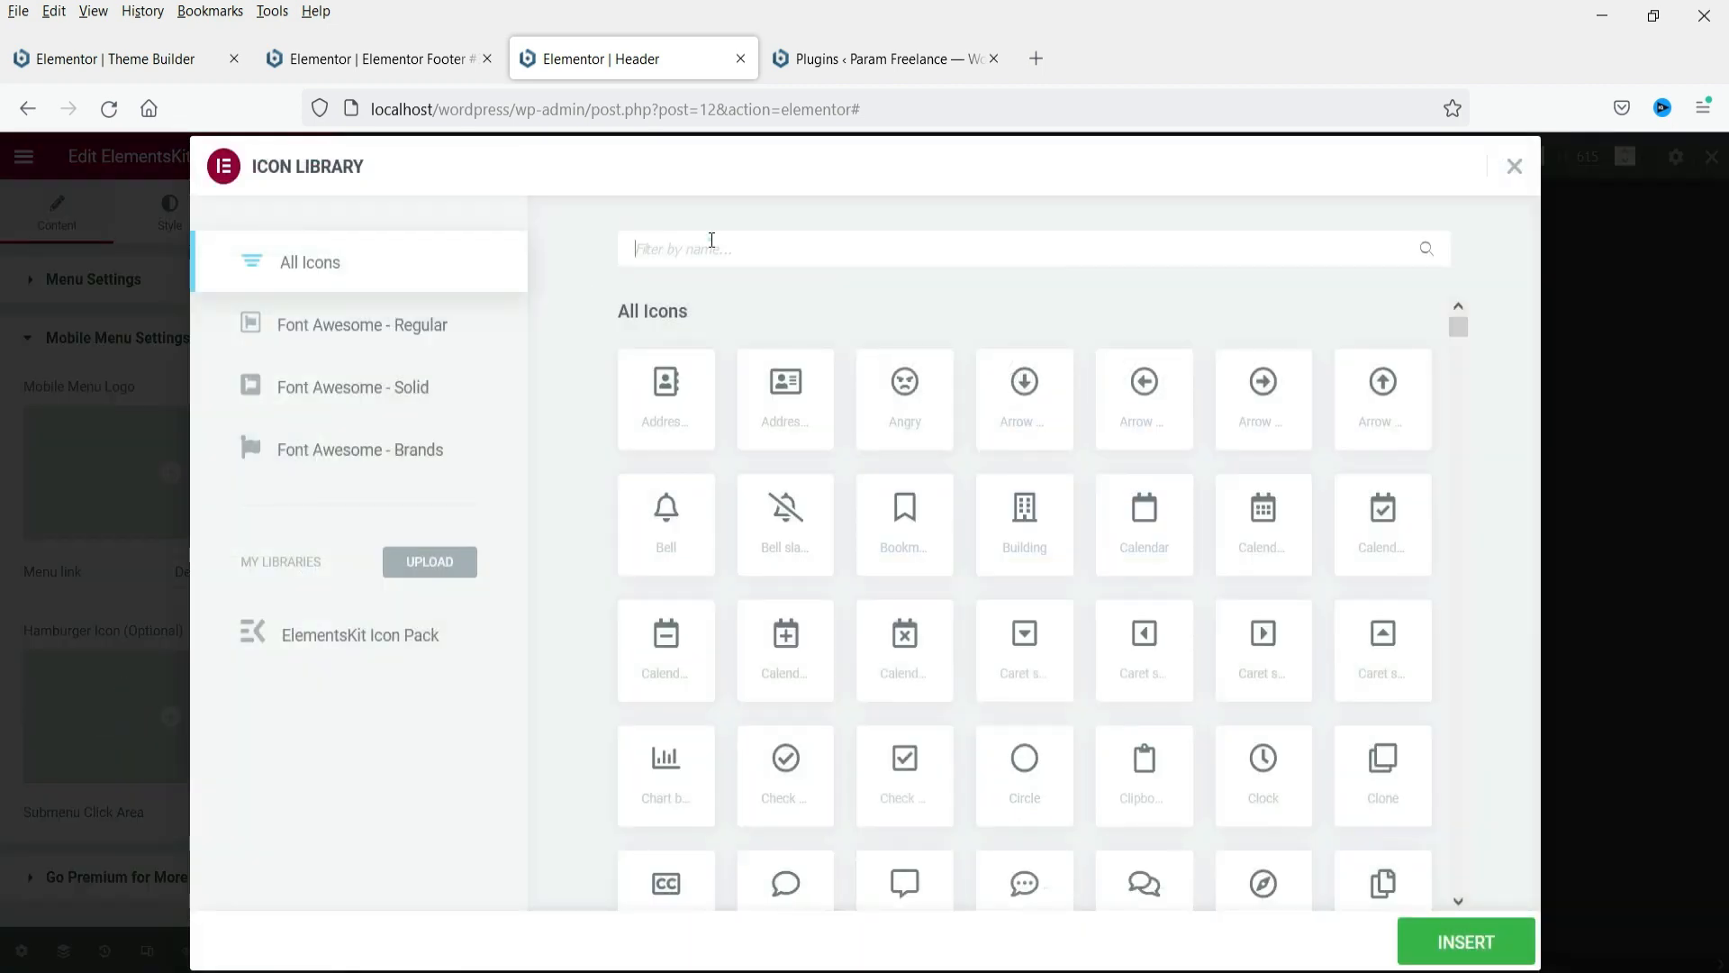
click(712, 240)
text(menu)
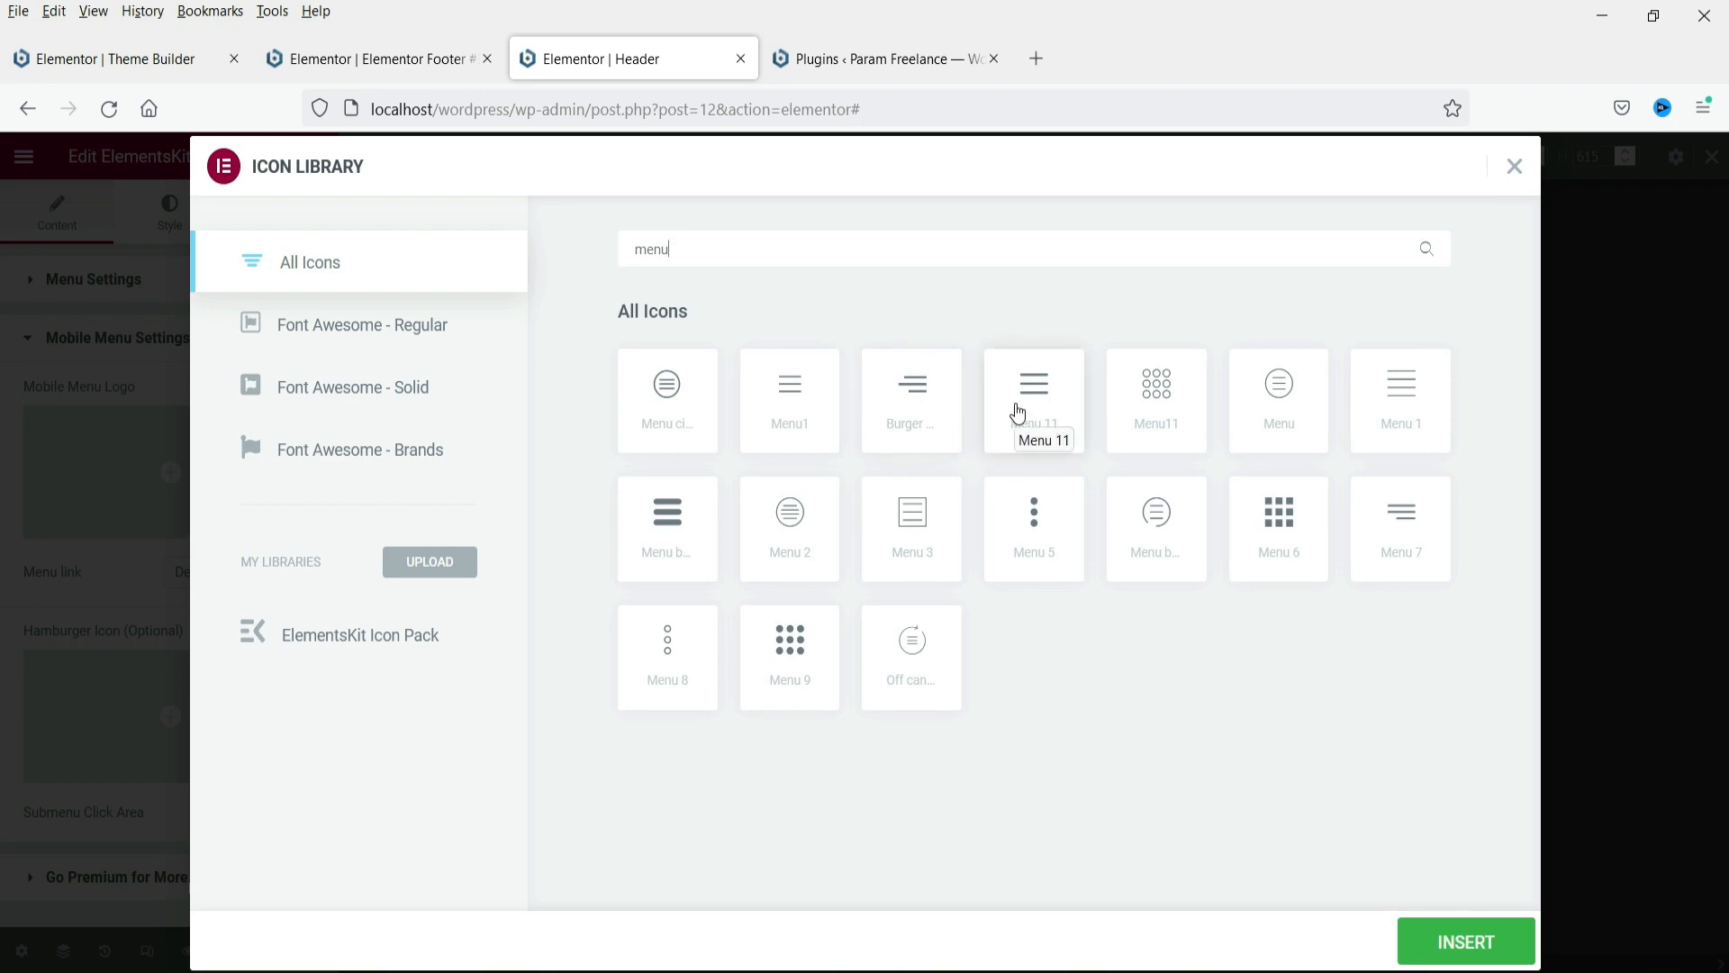
click(1023, 409)
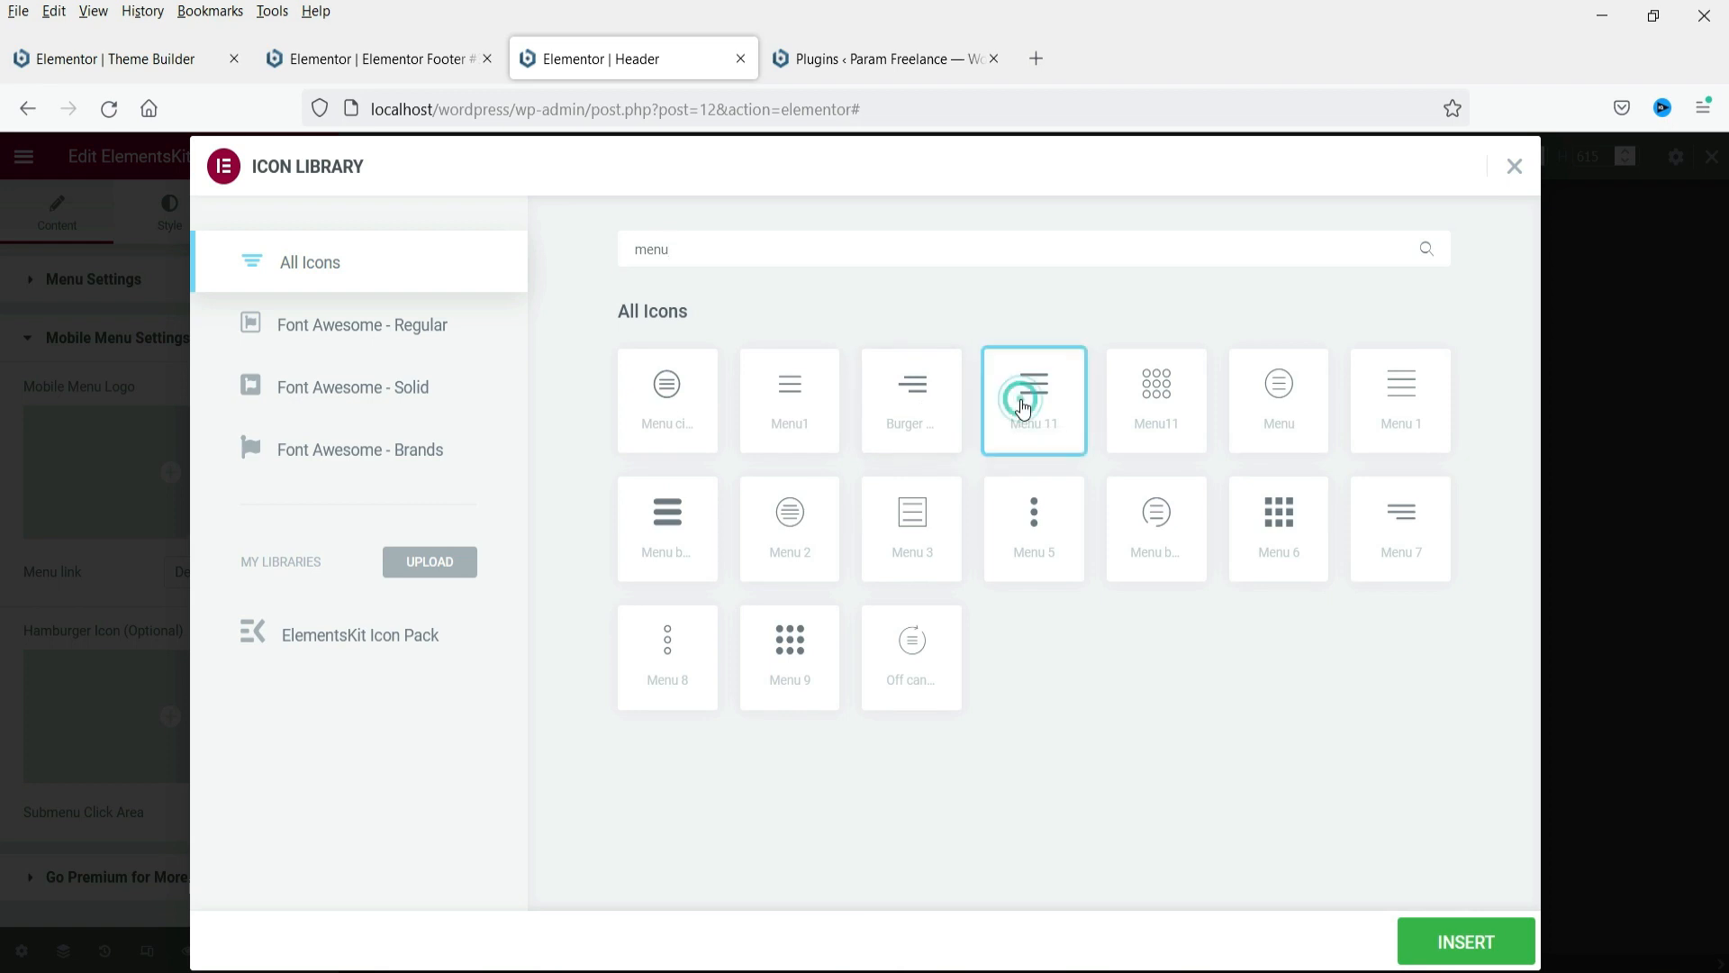
click(1487, 953)
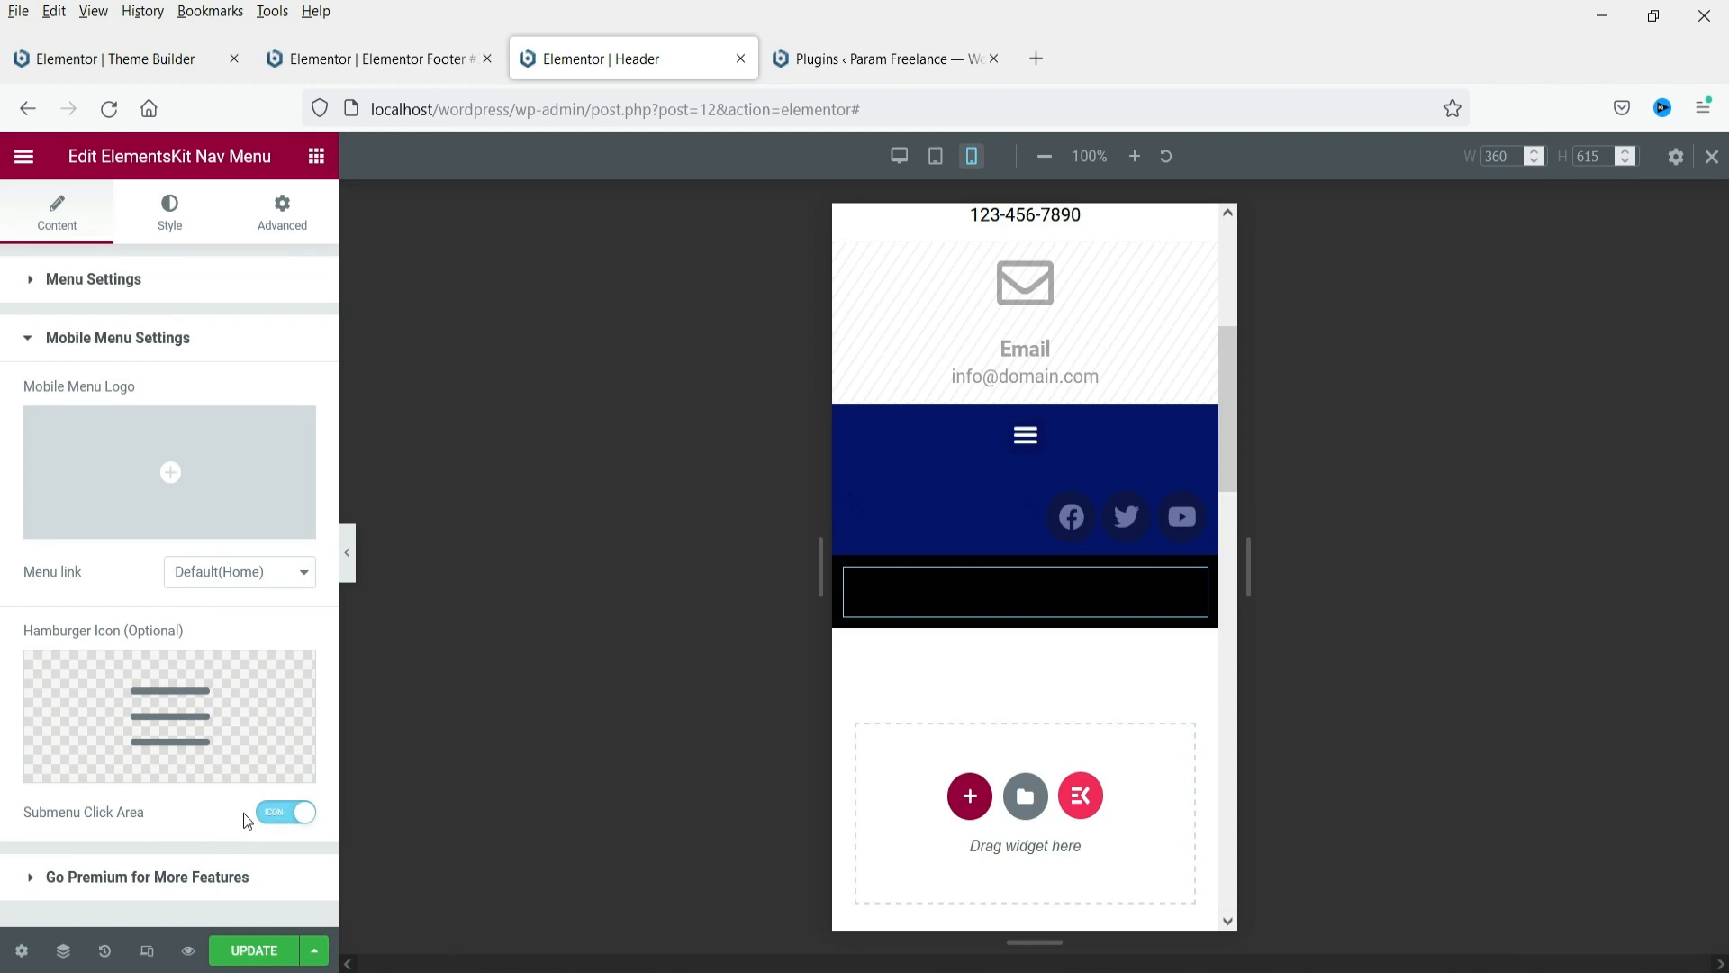
Set the ElementsKit hamburger toggle's normal icon color to the global color white
click(188, 206)
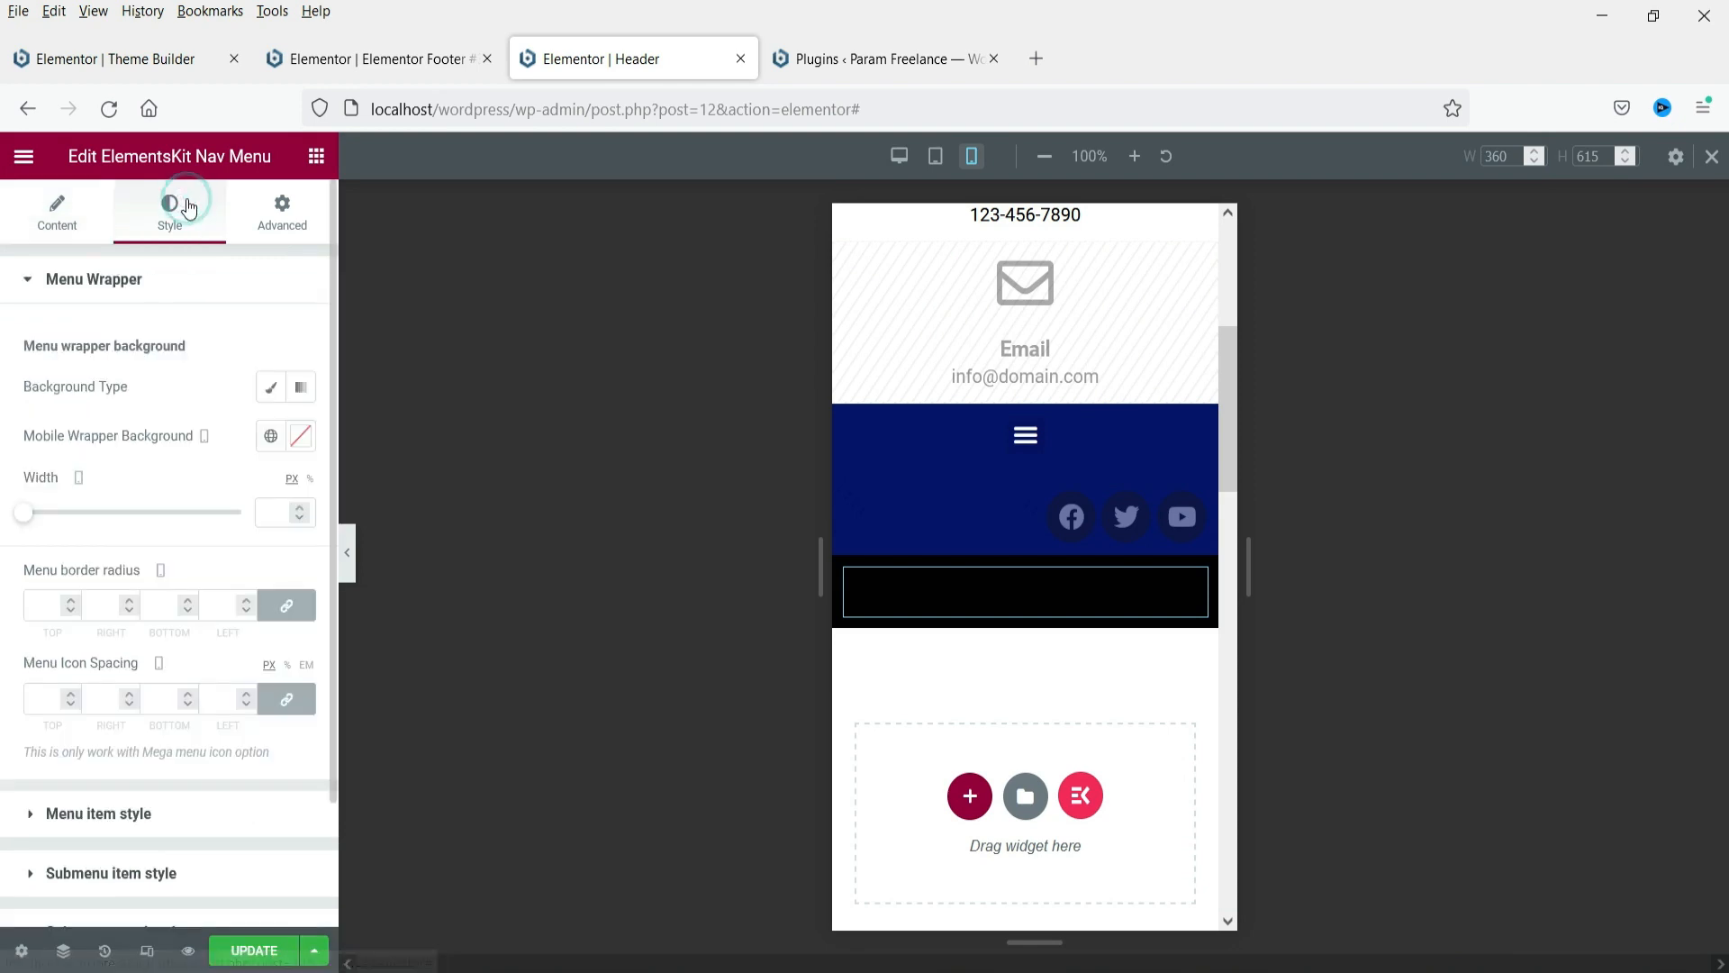
click(127, 280)
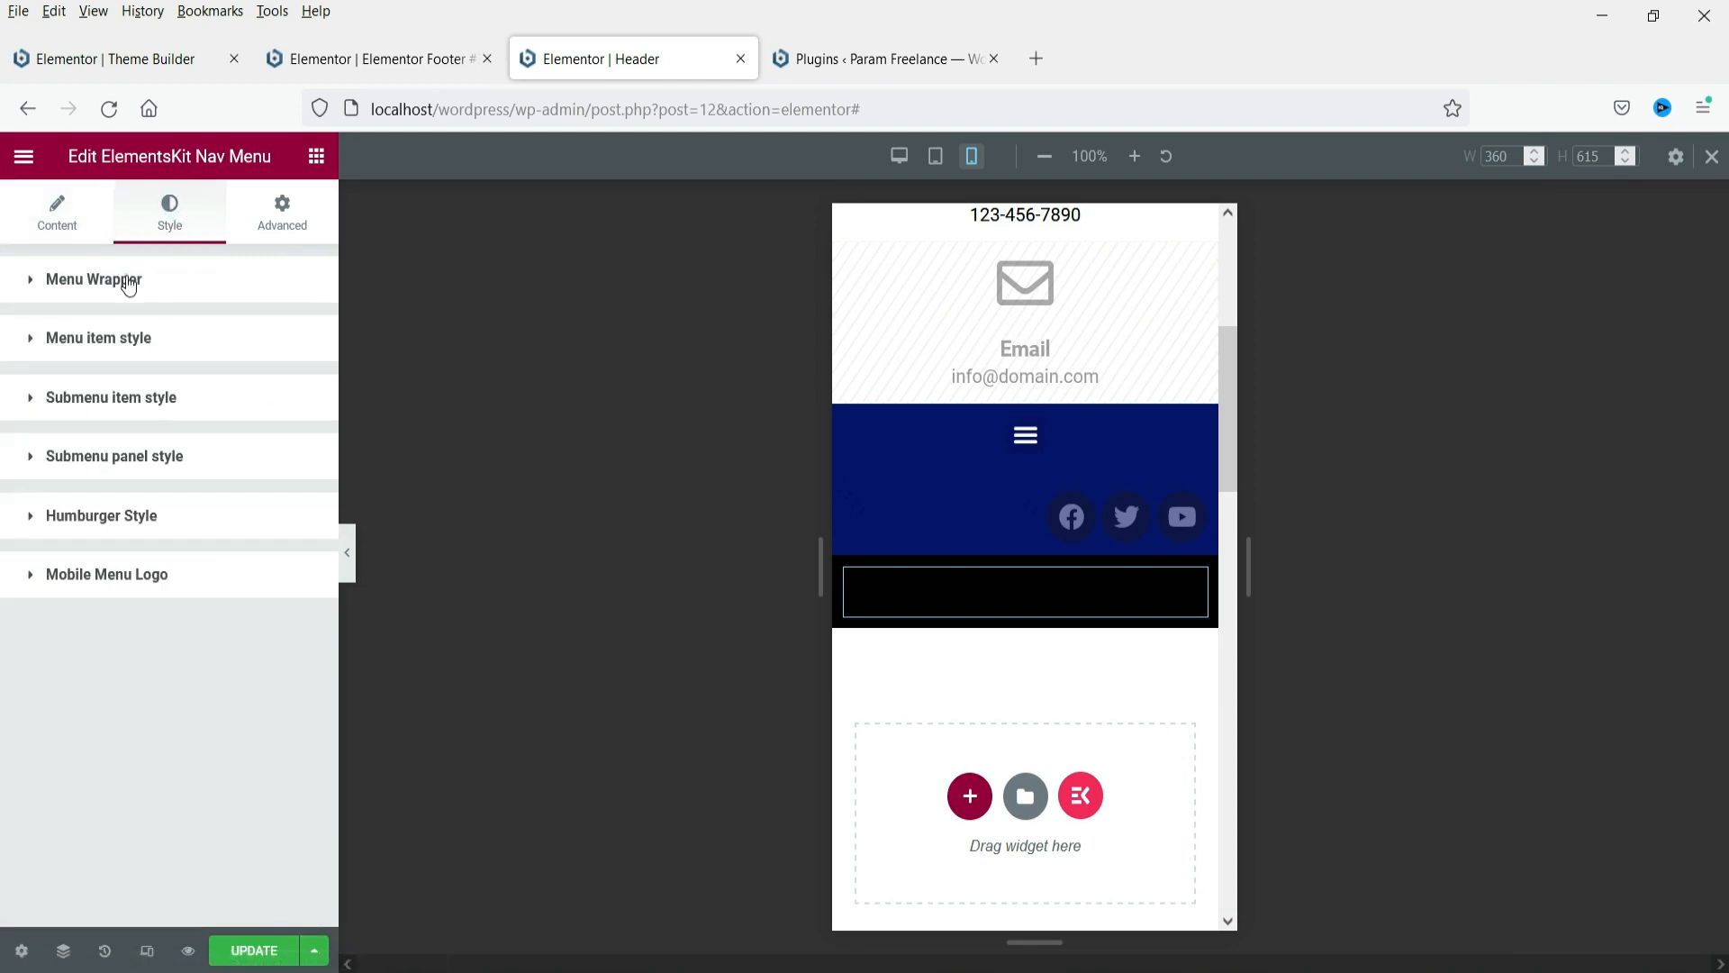
click(136, 574)
click(135, 573)
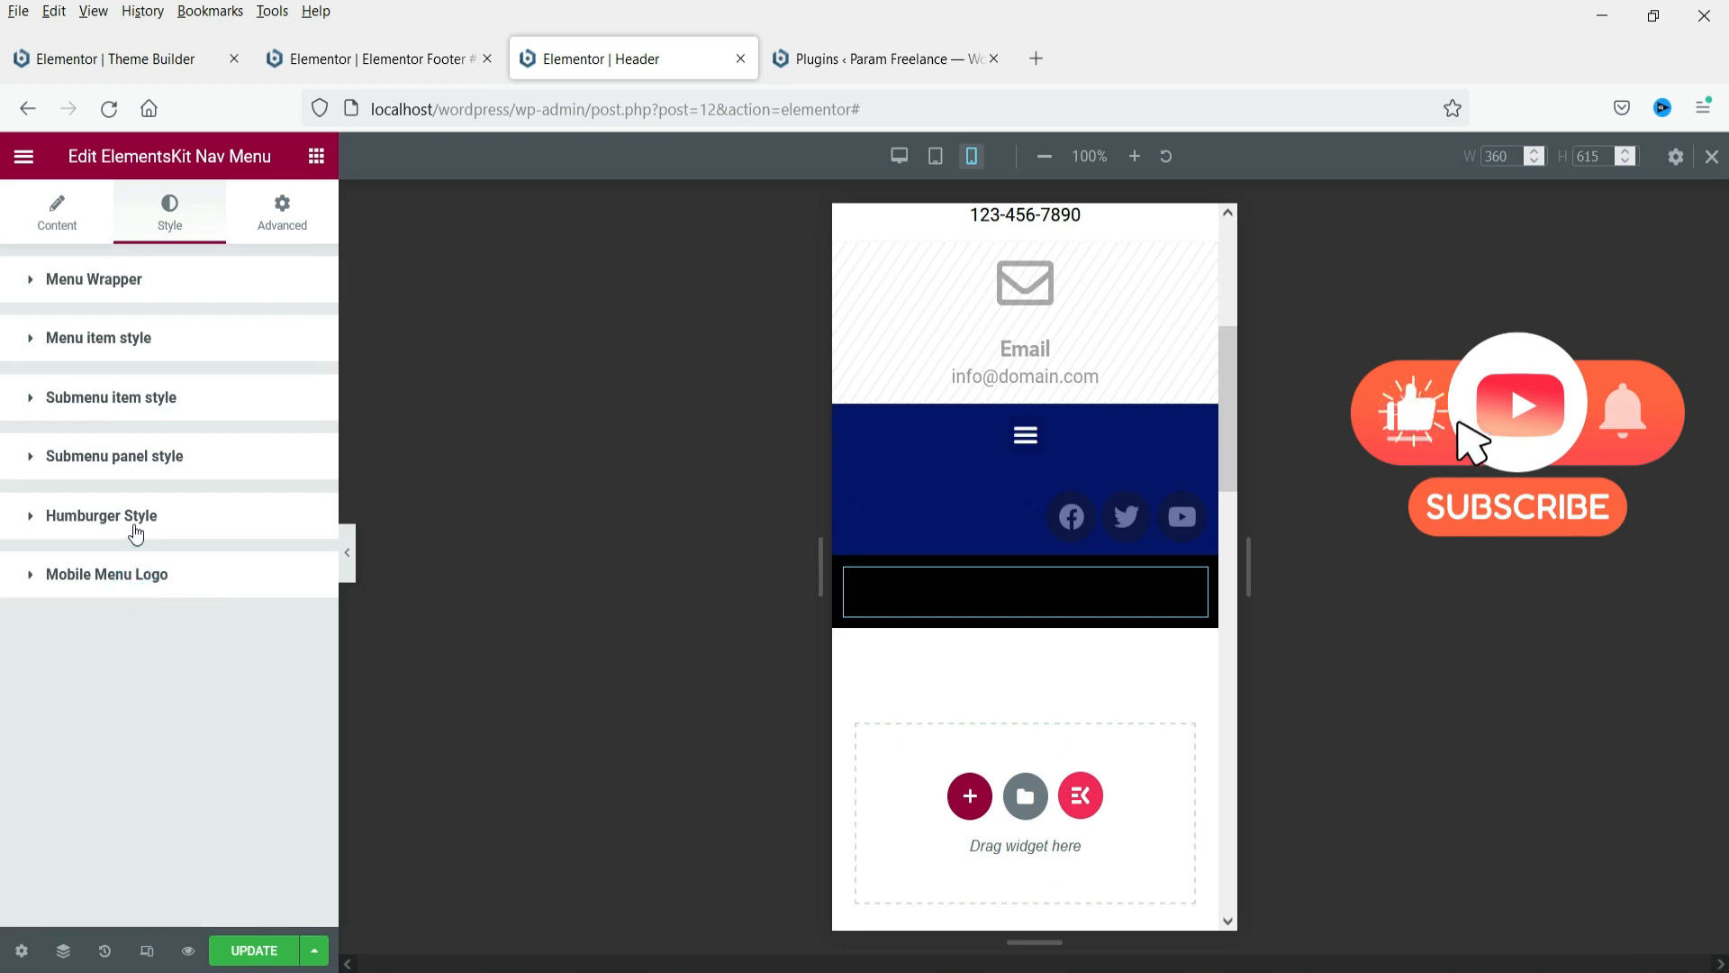
click(135, 522)
click(34, 522)
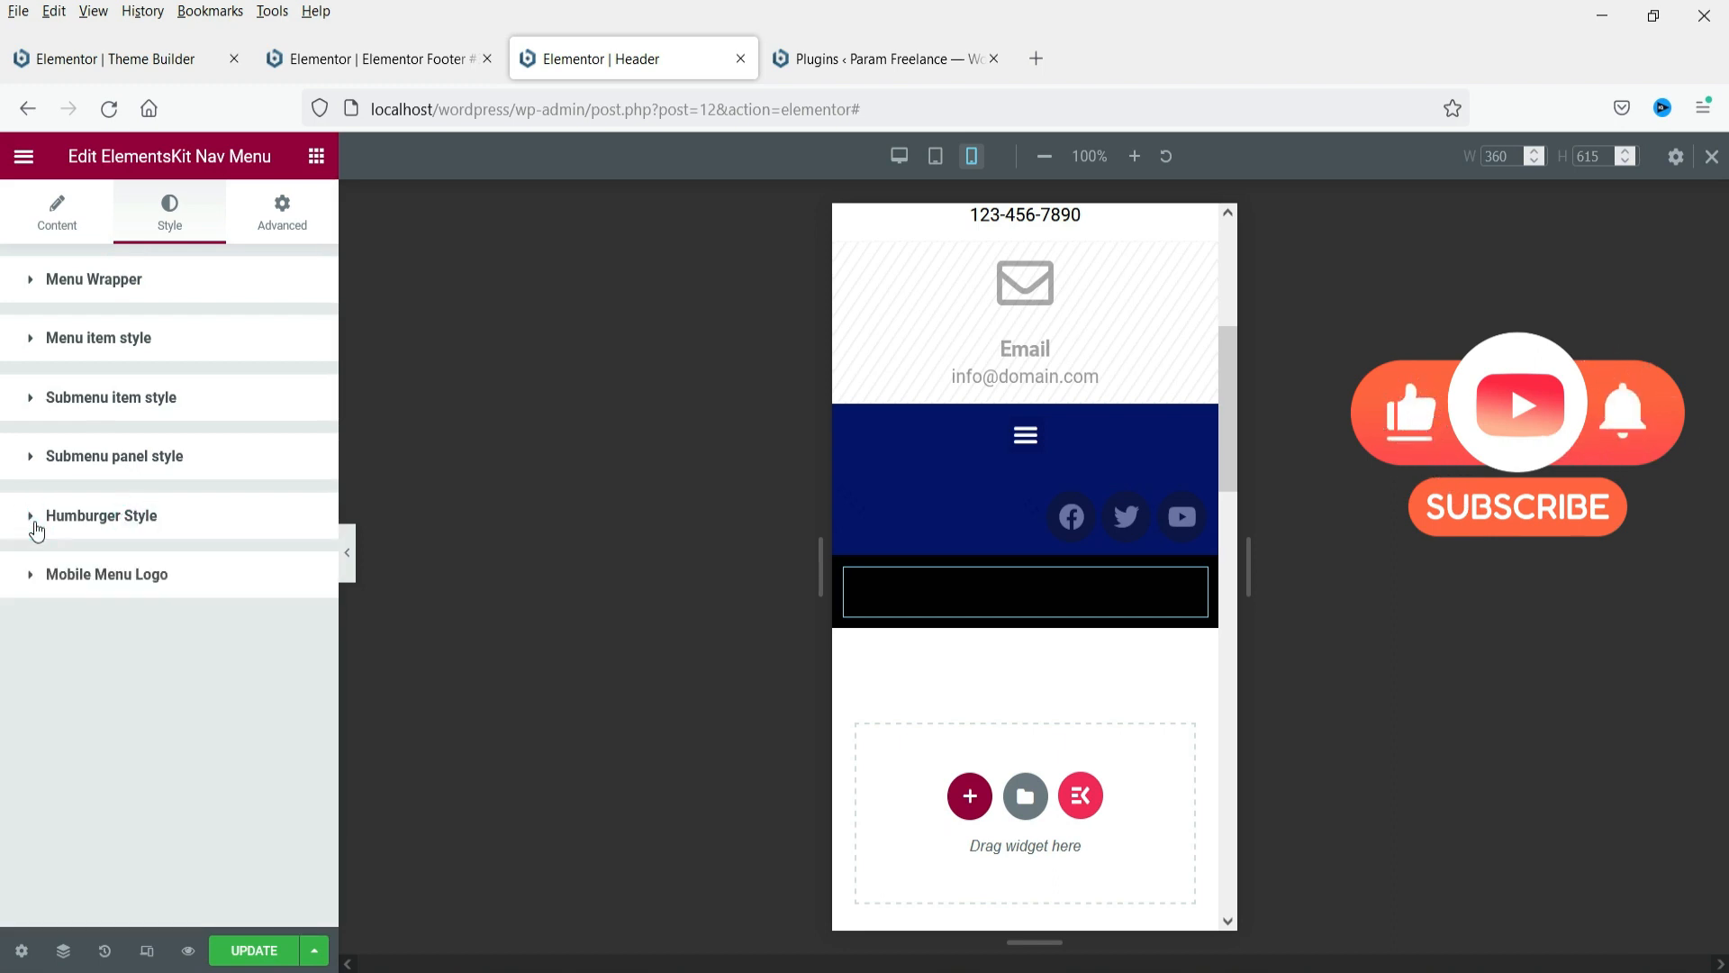
click(37, 528)
scroll(198, 540, down, 3)
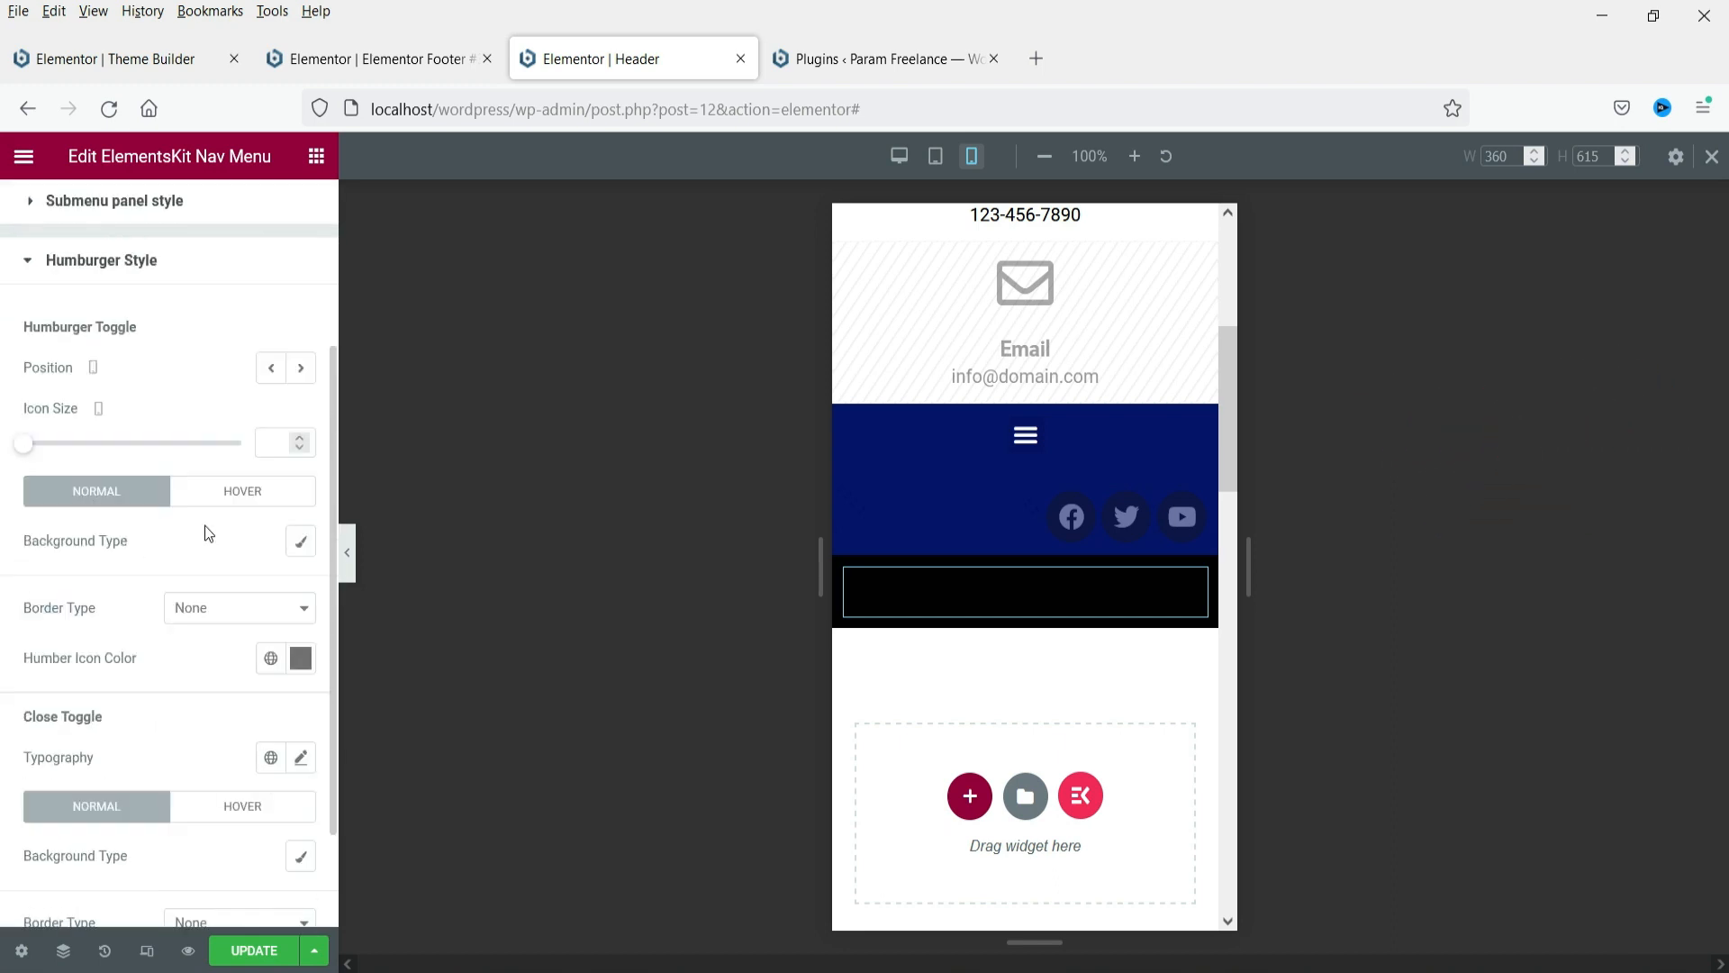
click(270, 658)
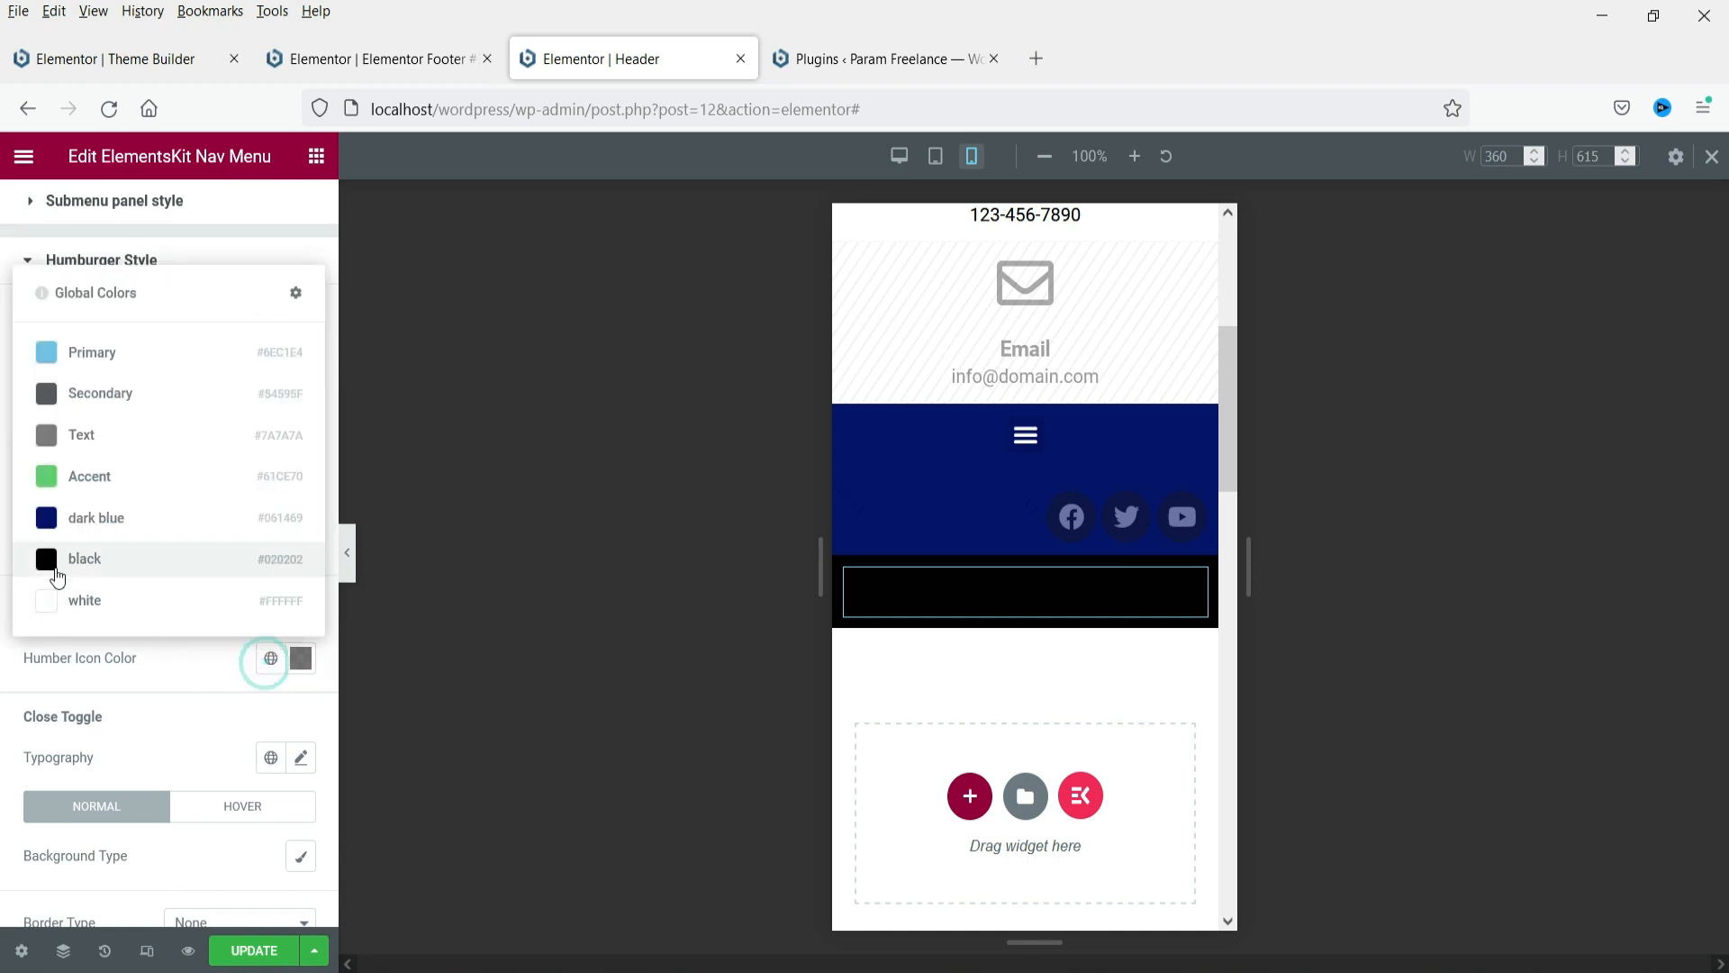
click(72, 602)
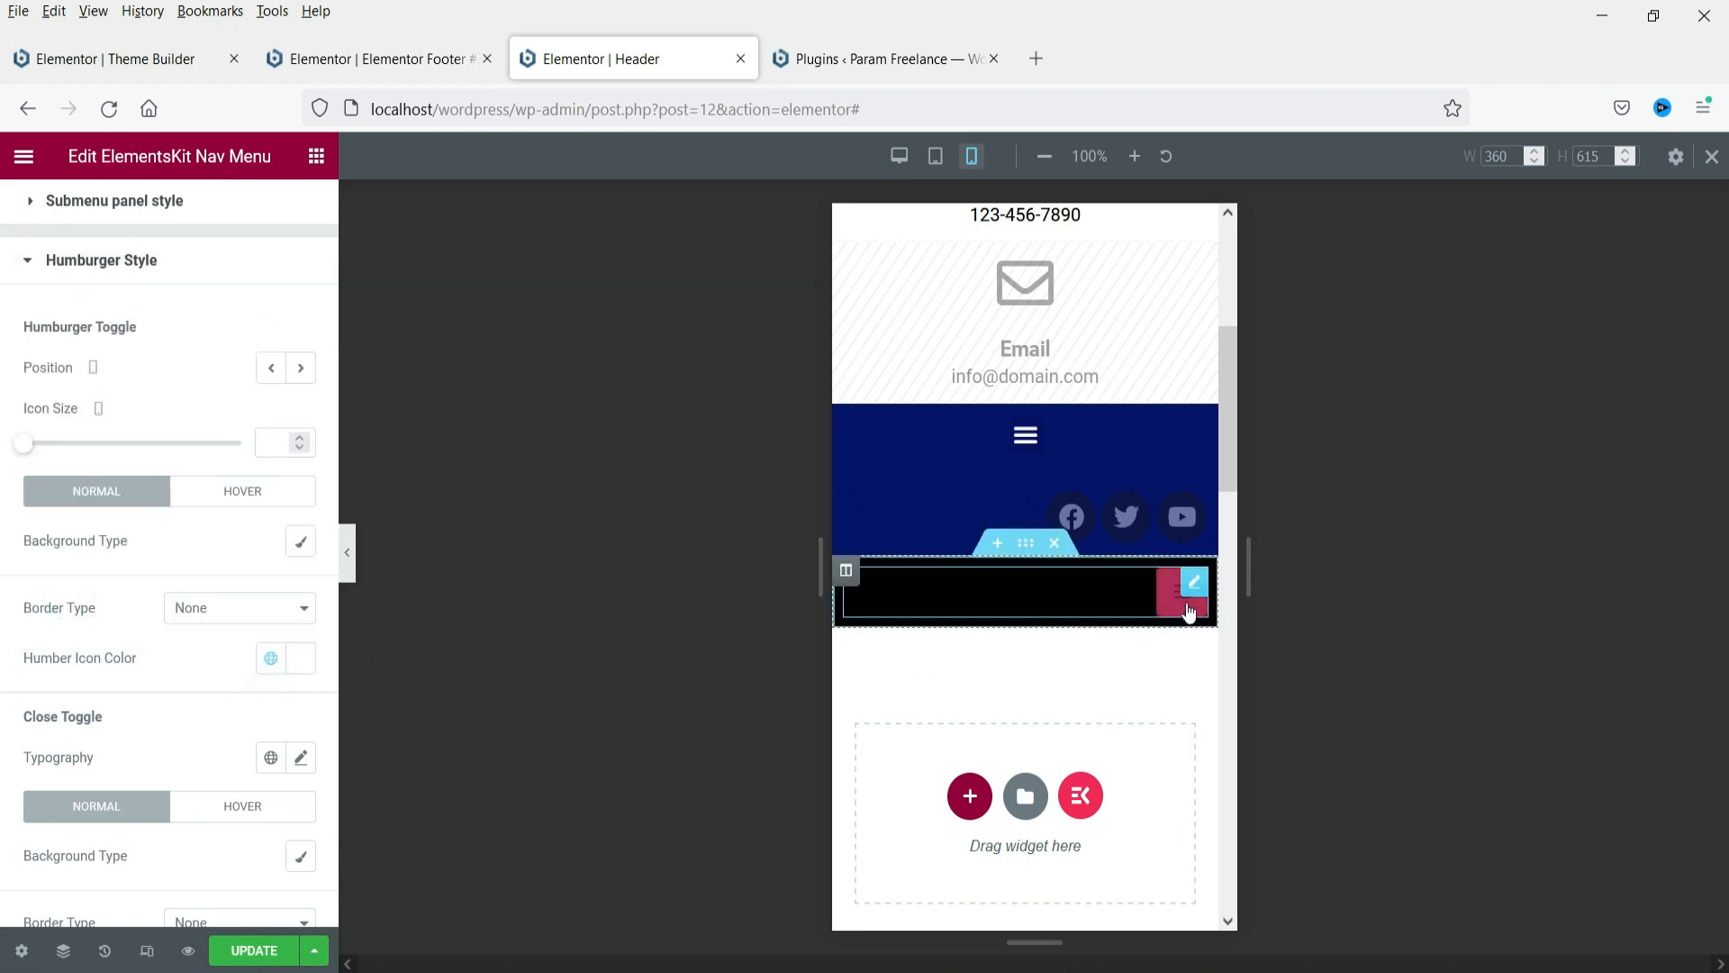
Compare both position options for the hamburger toggle in mobile view and set it to the one labelled Middle
scroll(120, 567, up, 3)
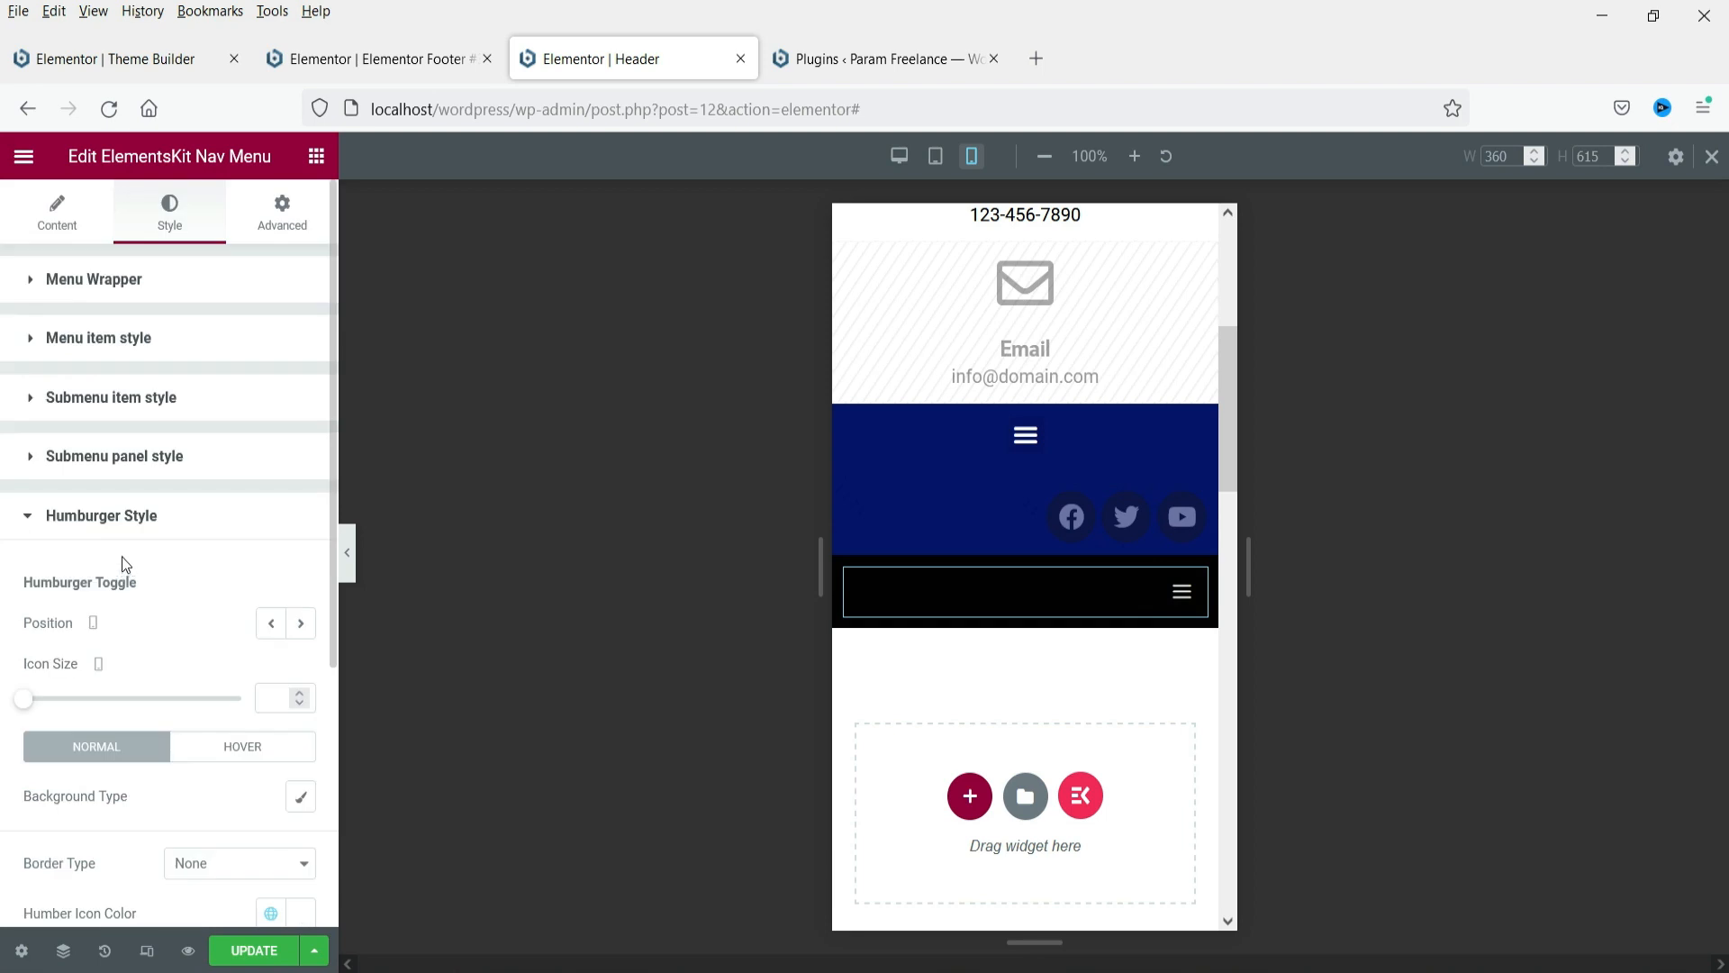
click(271, 627)
click(302, 627)
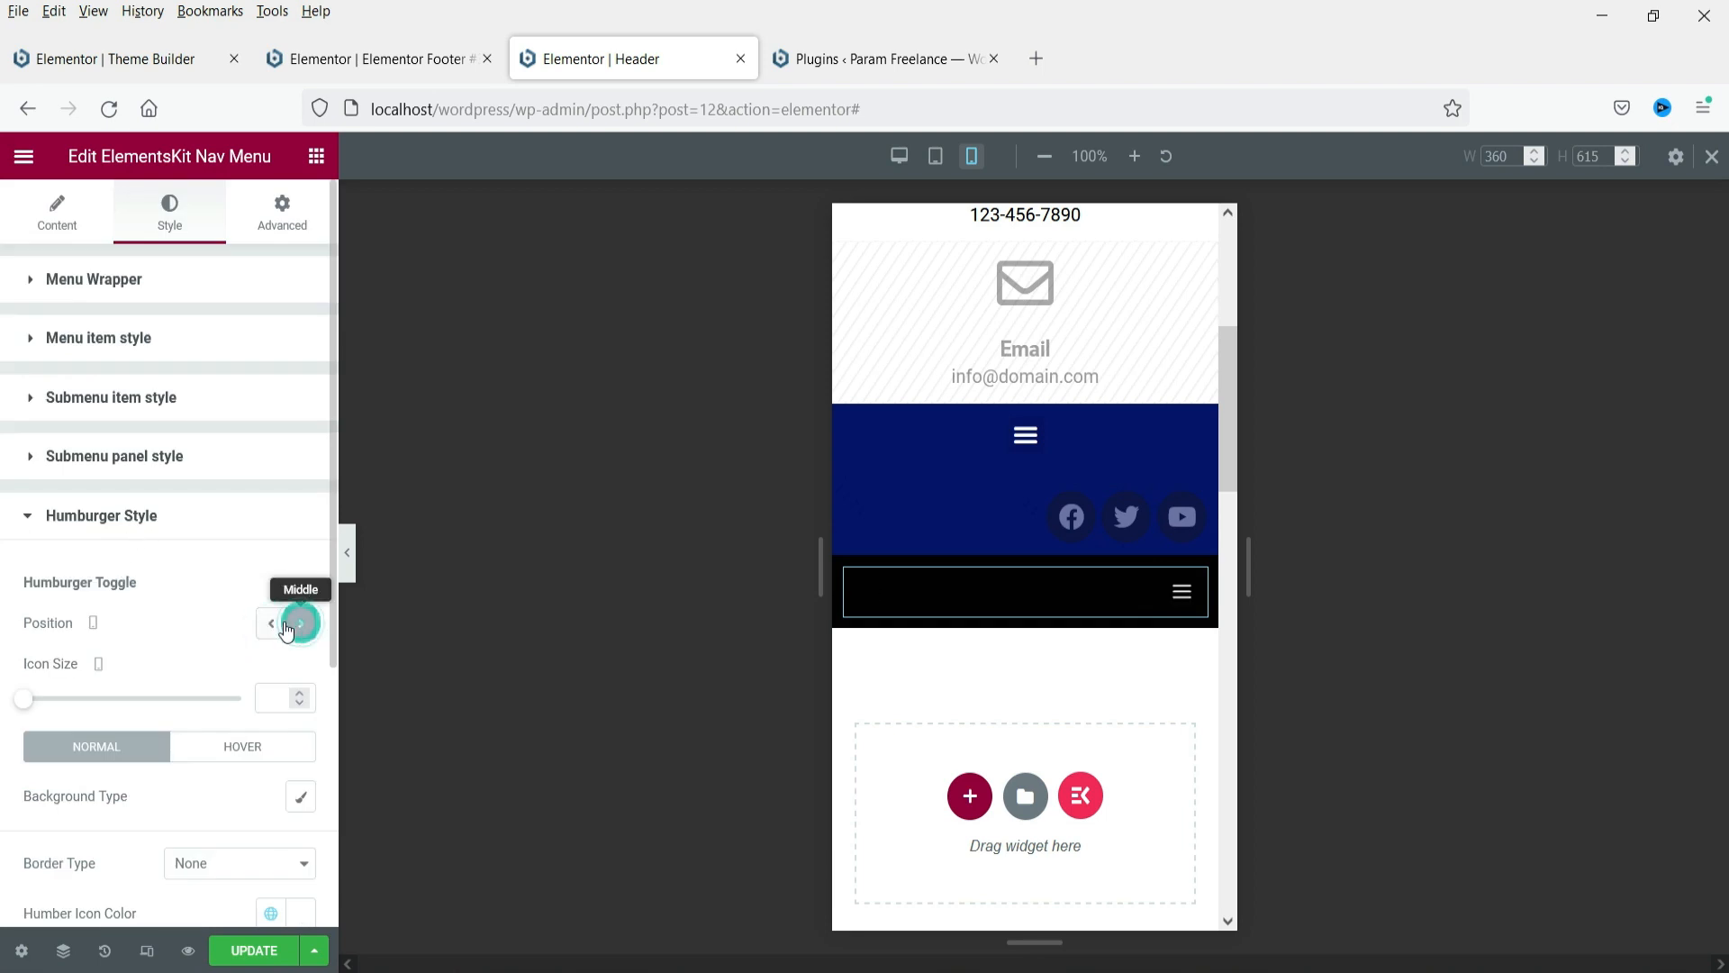
click(271, 628)
click(303, 626)
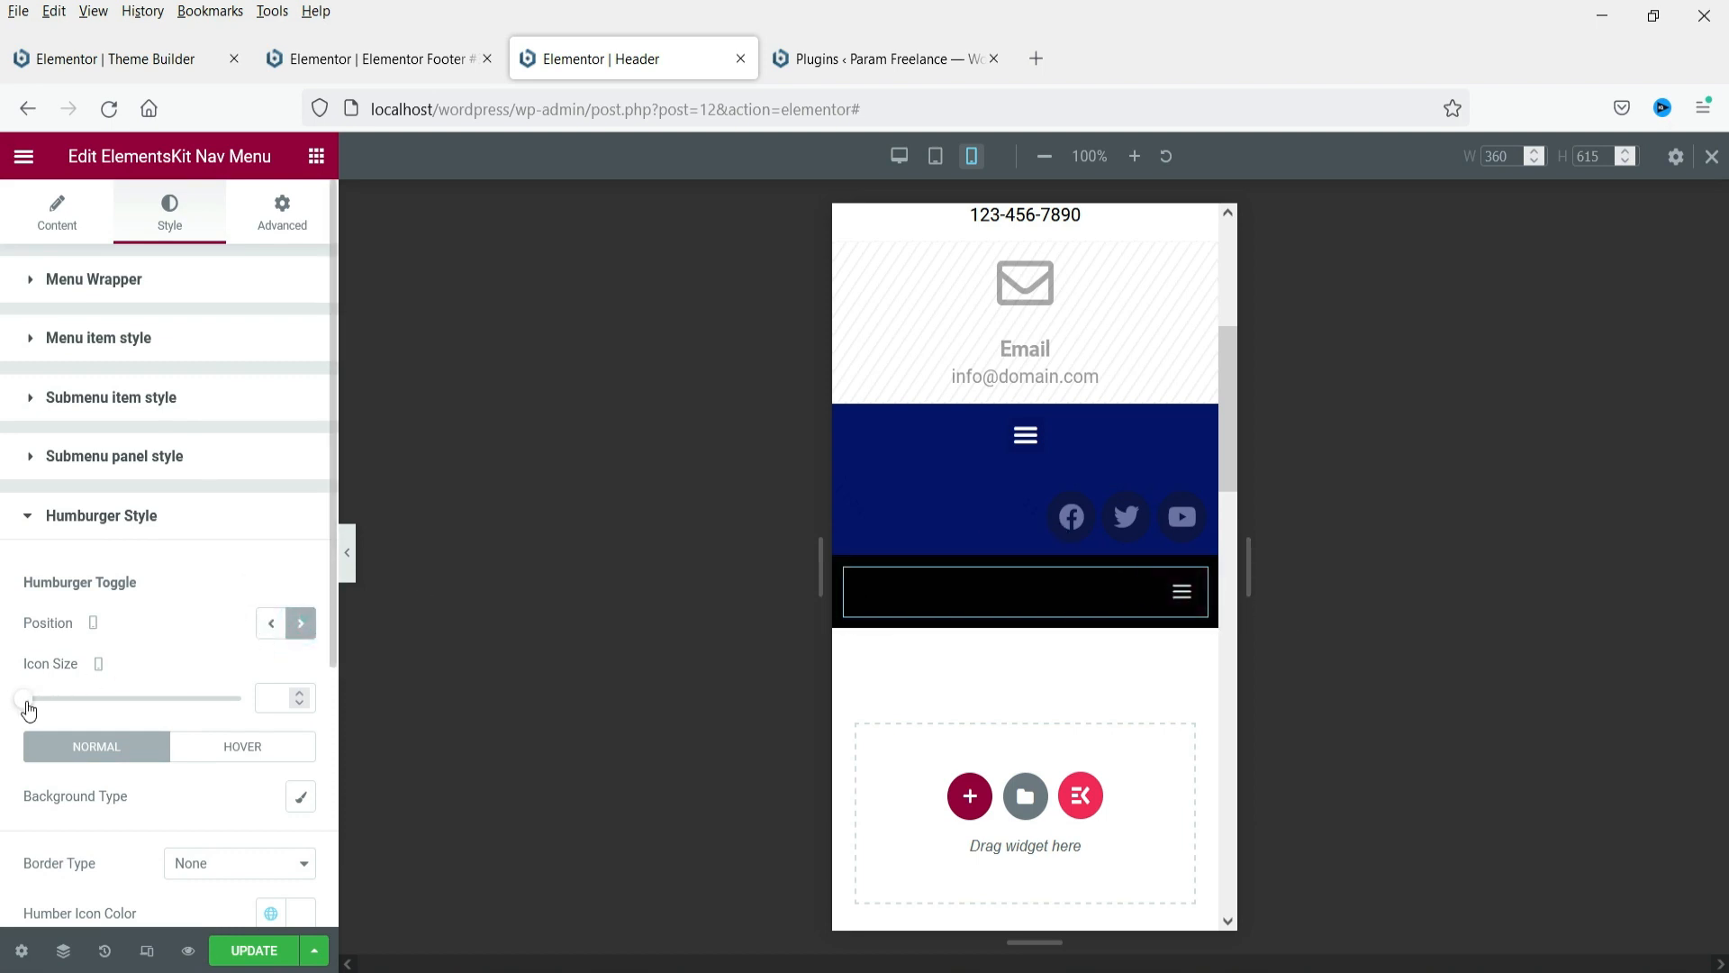
Set the hamburger toggle's icon size to 31 for mobile
drag(27, 708, 74, 706)
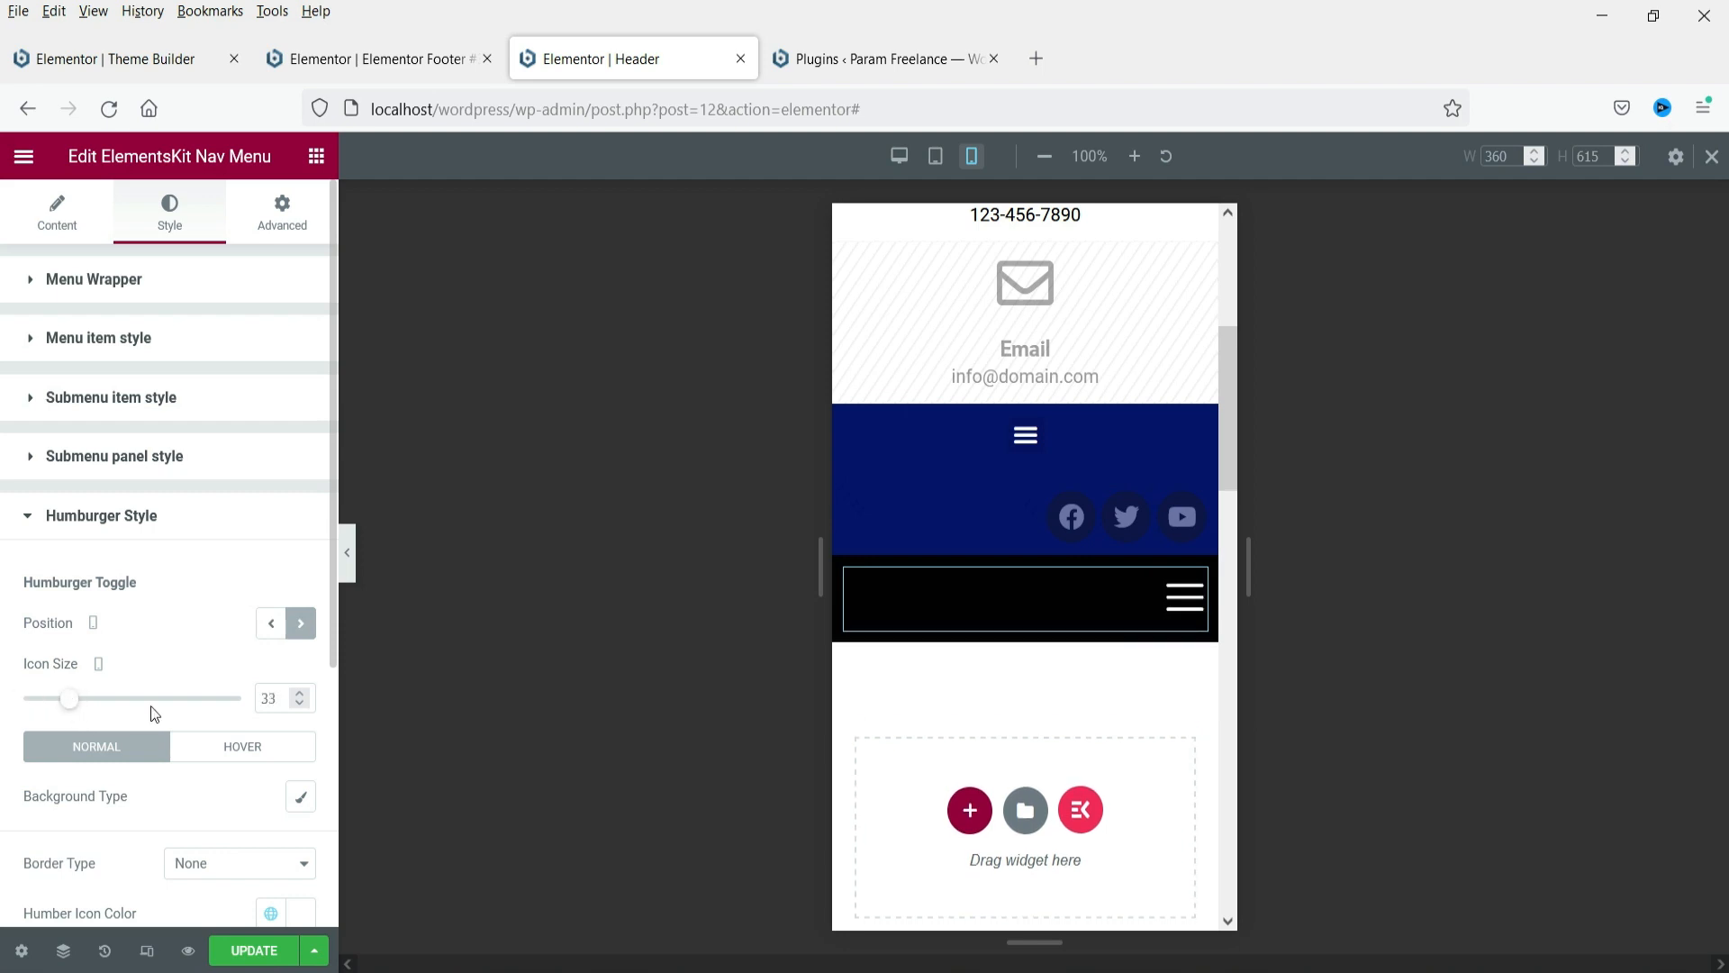
click(300, 705)
click(300, 706)
Try a Solid border type on the hamburger toggle and restore it to None
scroll(286, 621, down, 3)
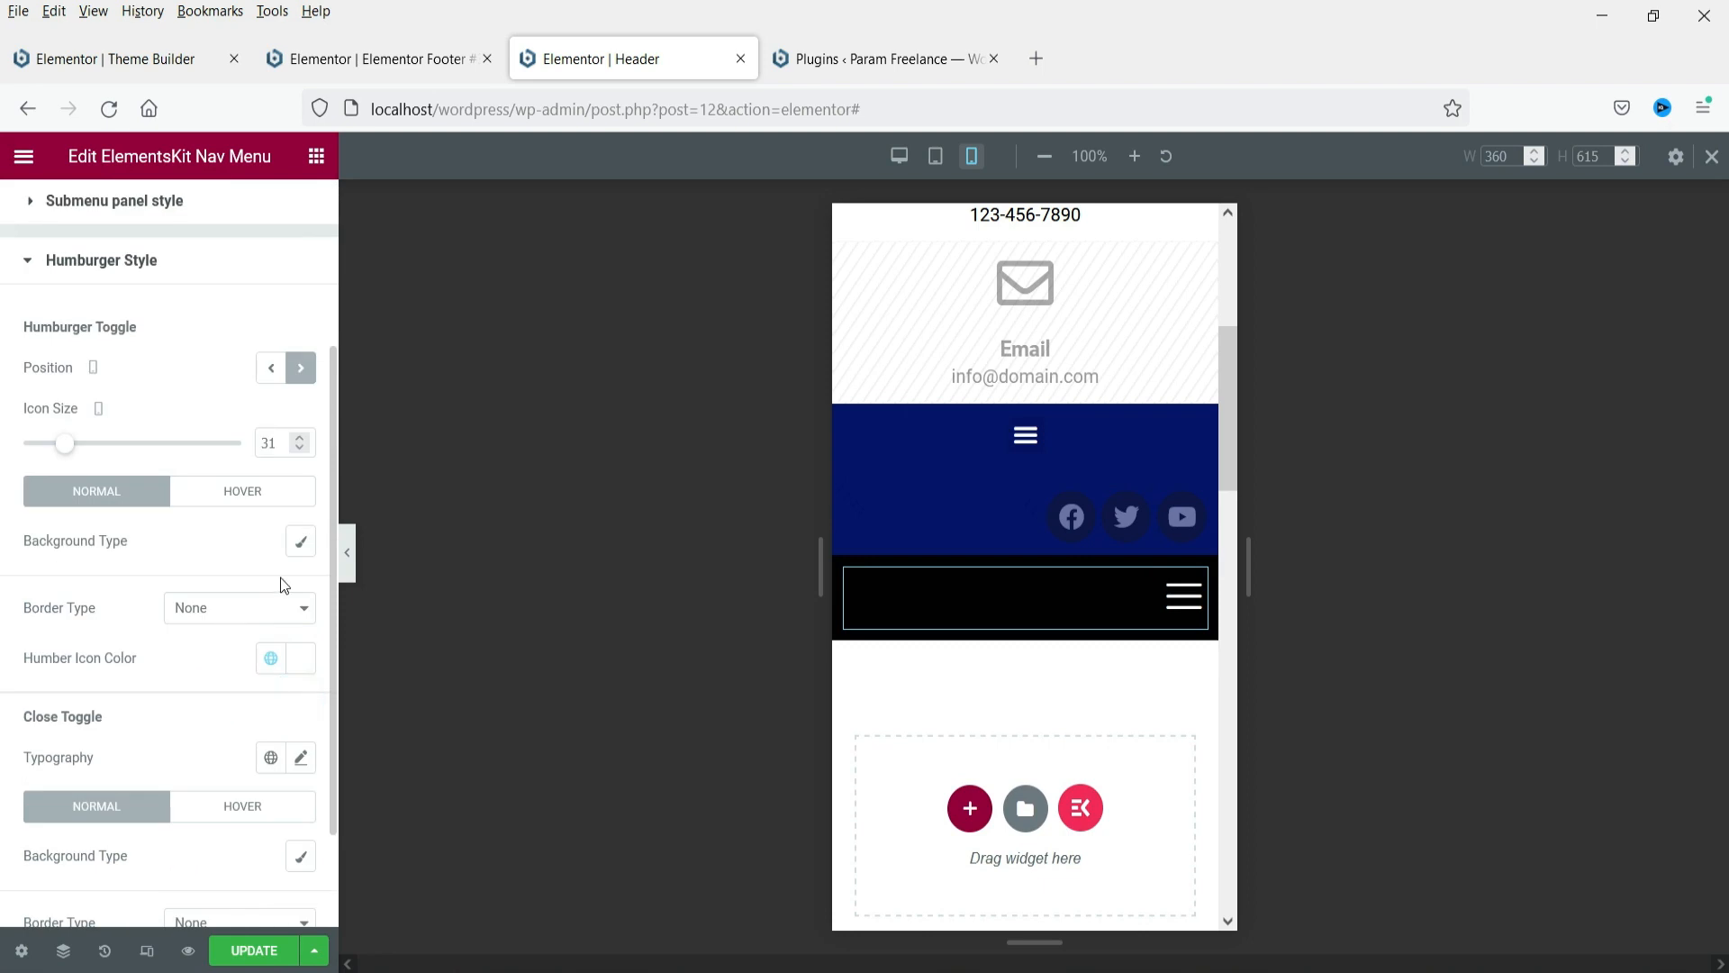
click(259, 614)
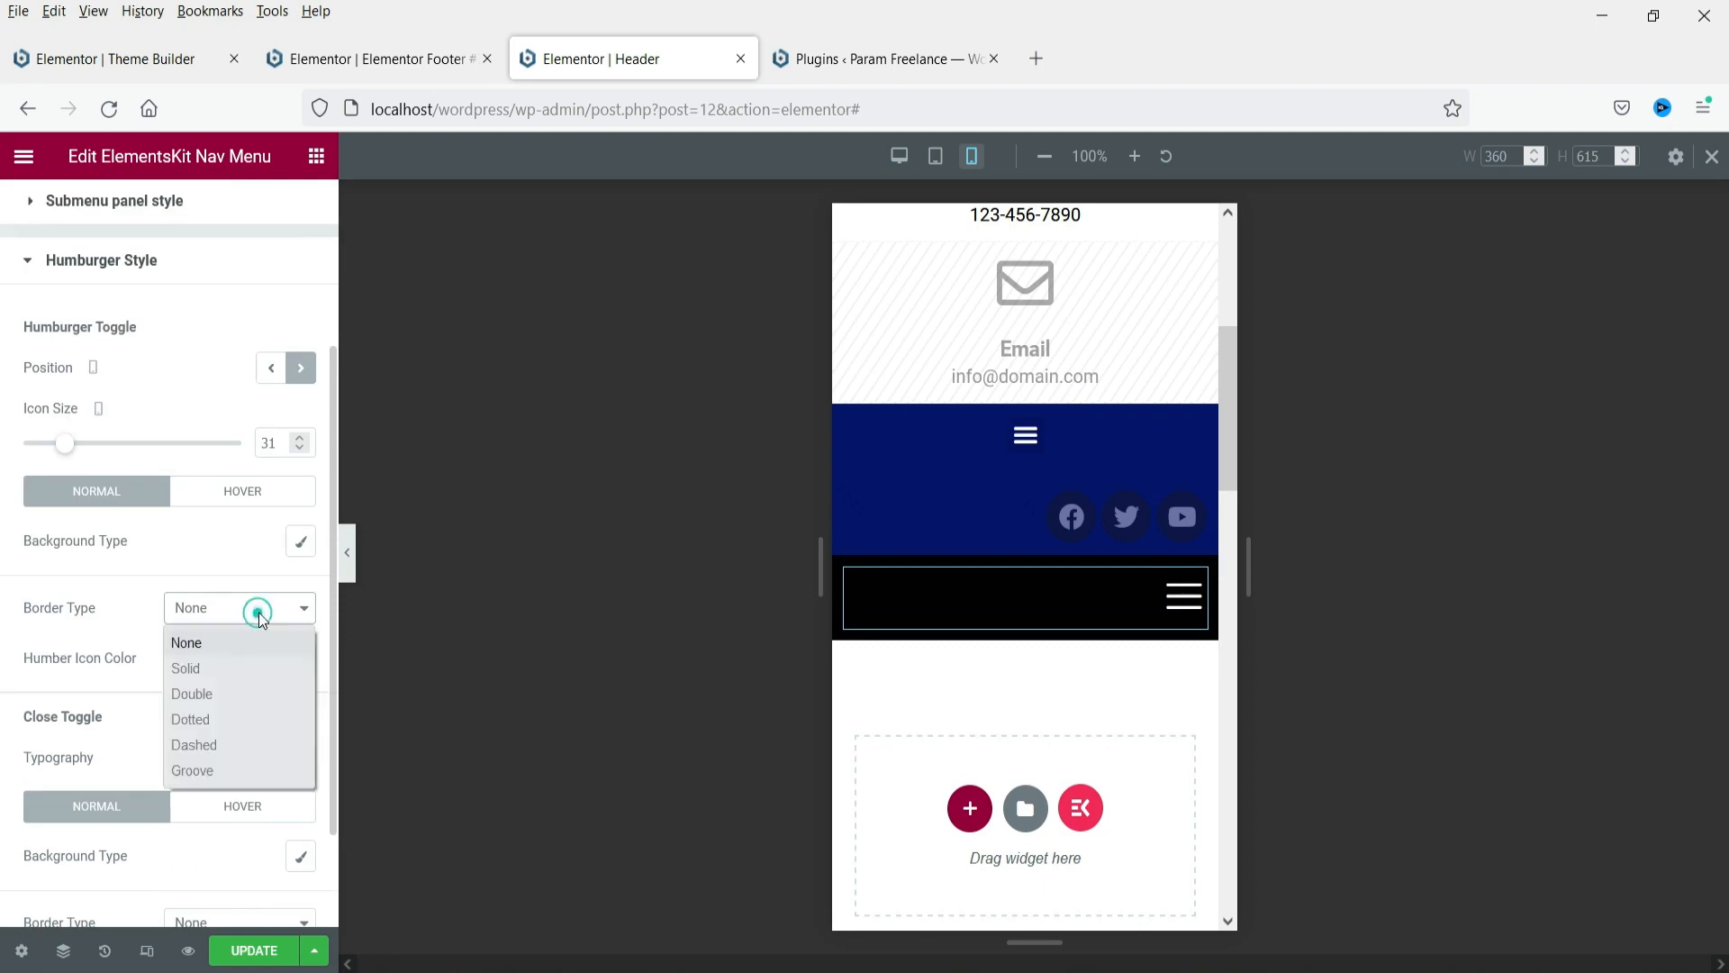
click(255, 607)
click(255, 607)
click(203, 668)
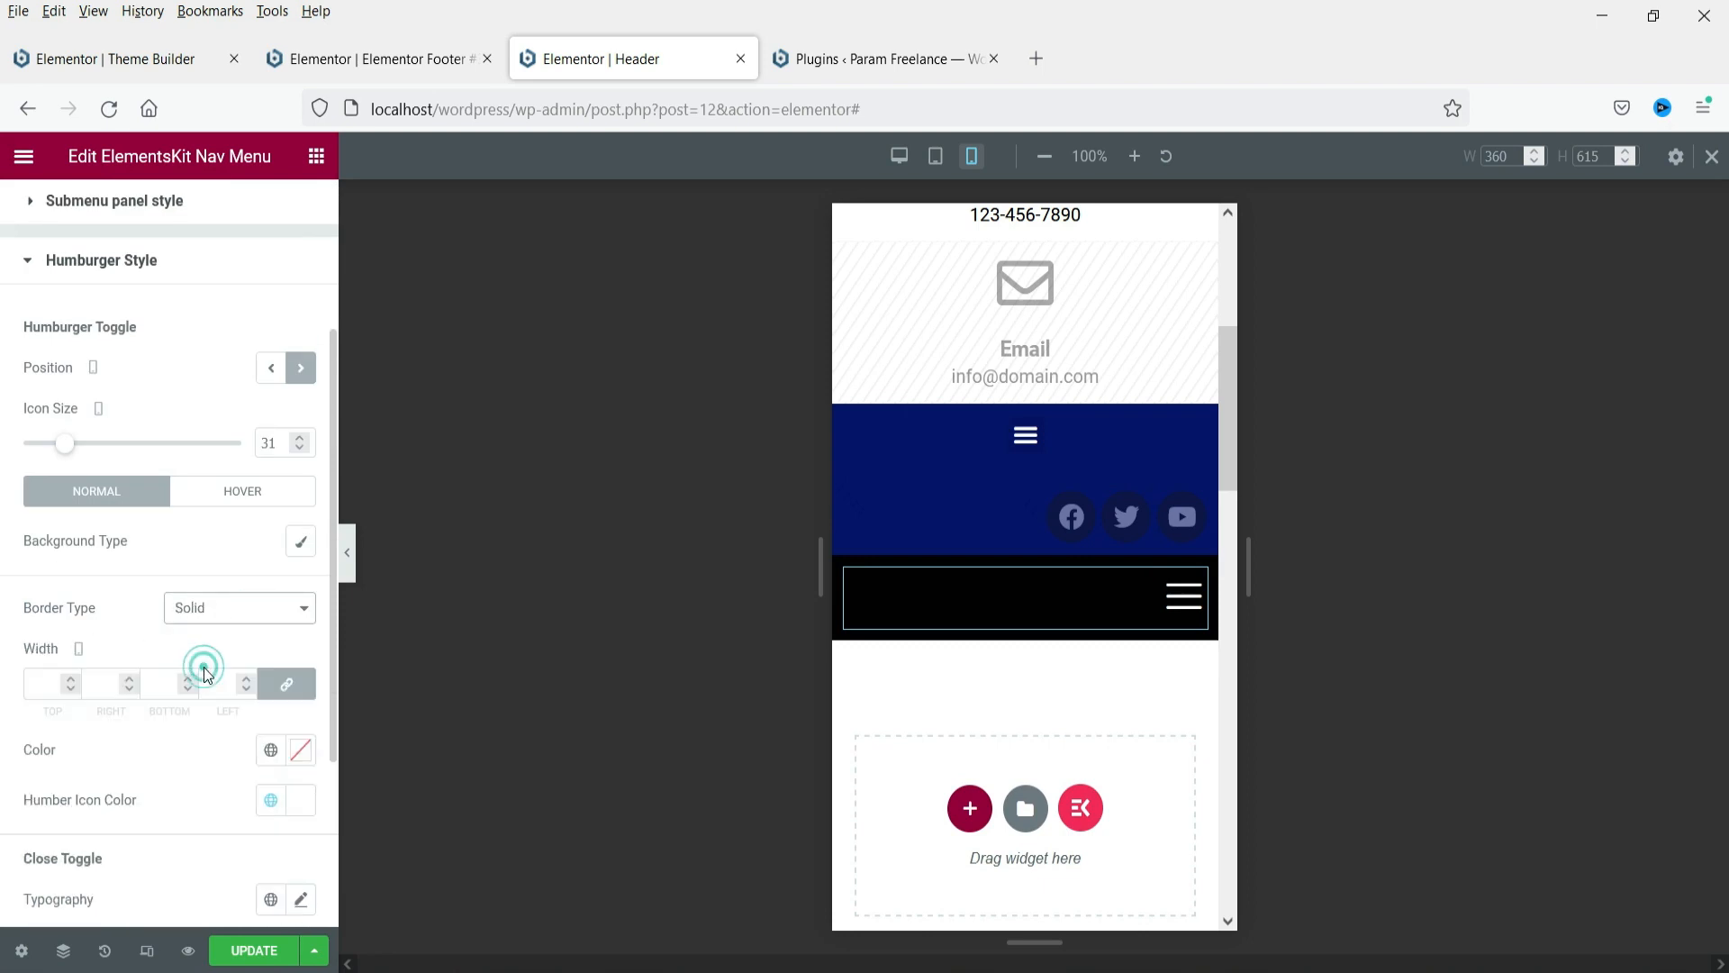
click(214, 622)
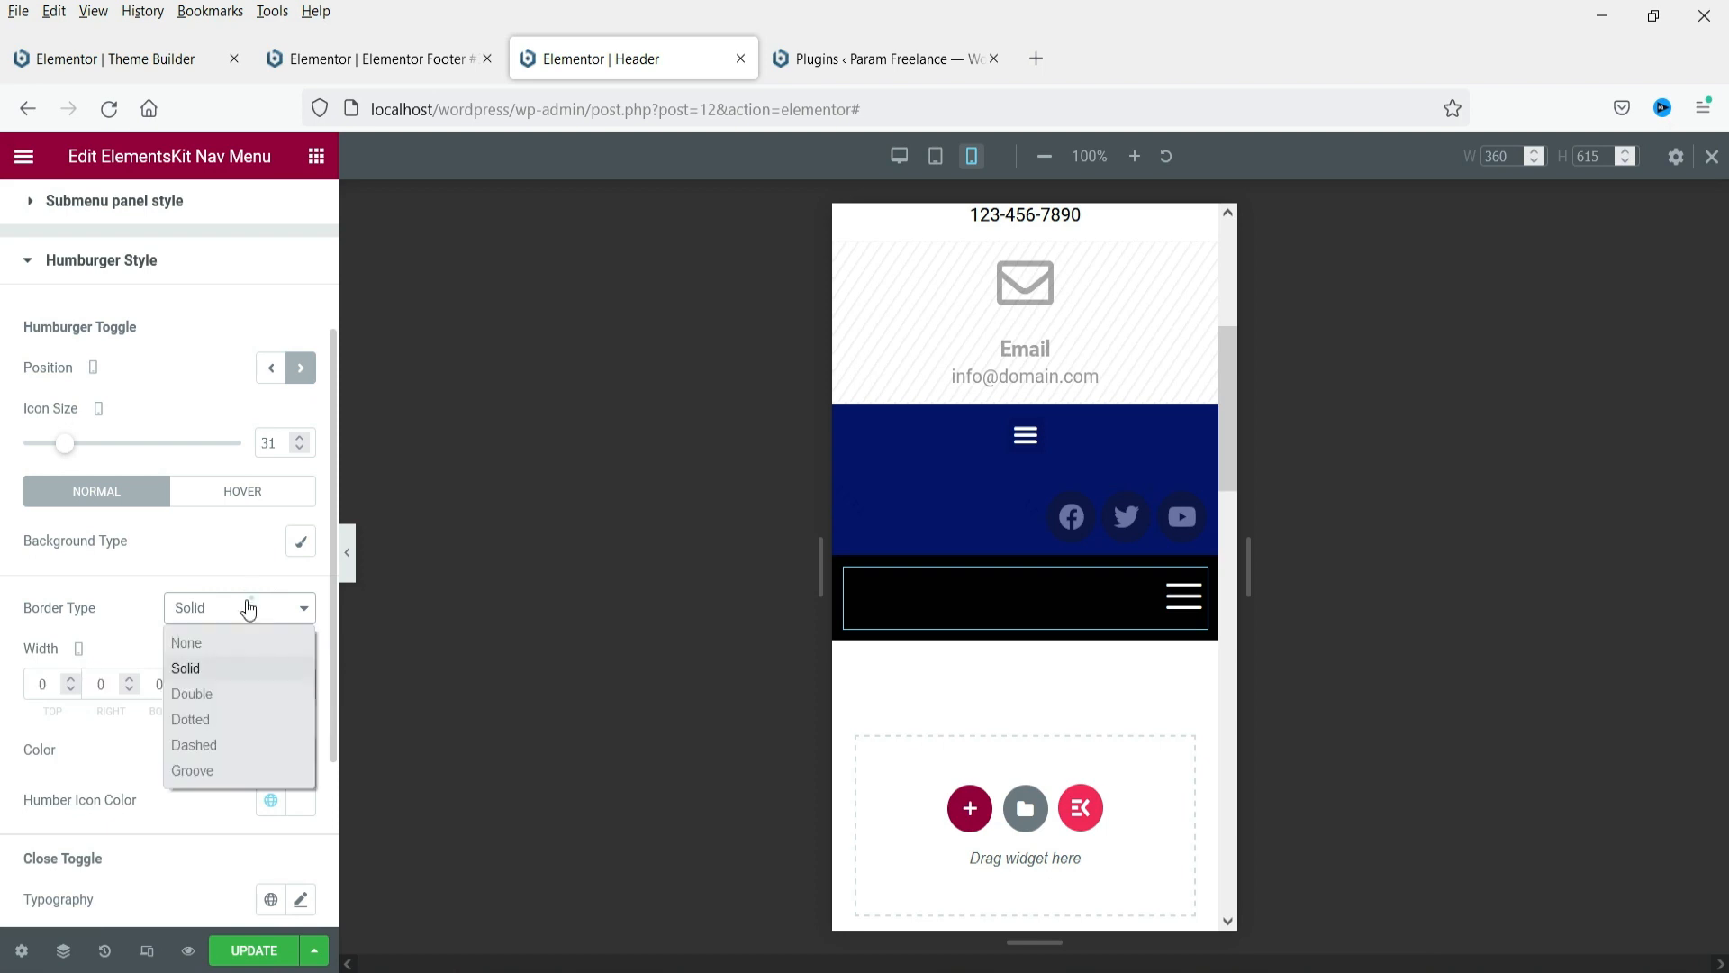
click(224, 642)
Test the hamburger icon in the mobile preview by opening, closing and reopening the menu panel
click(1175, 602)
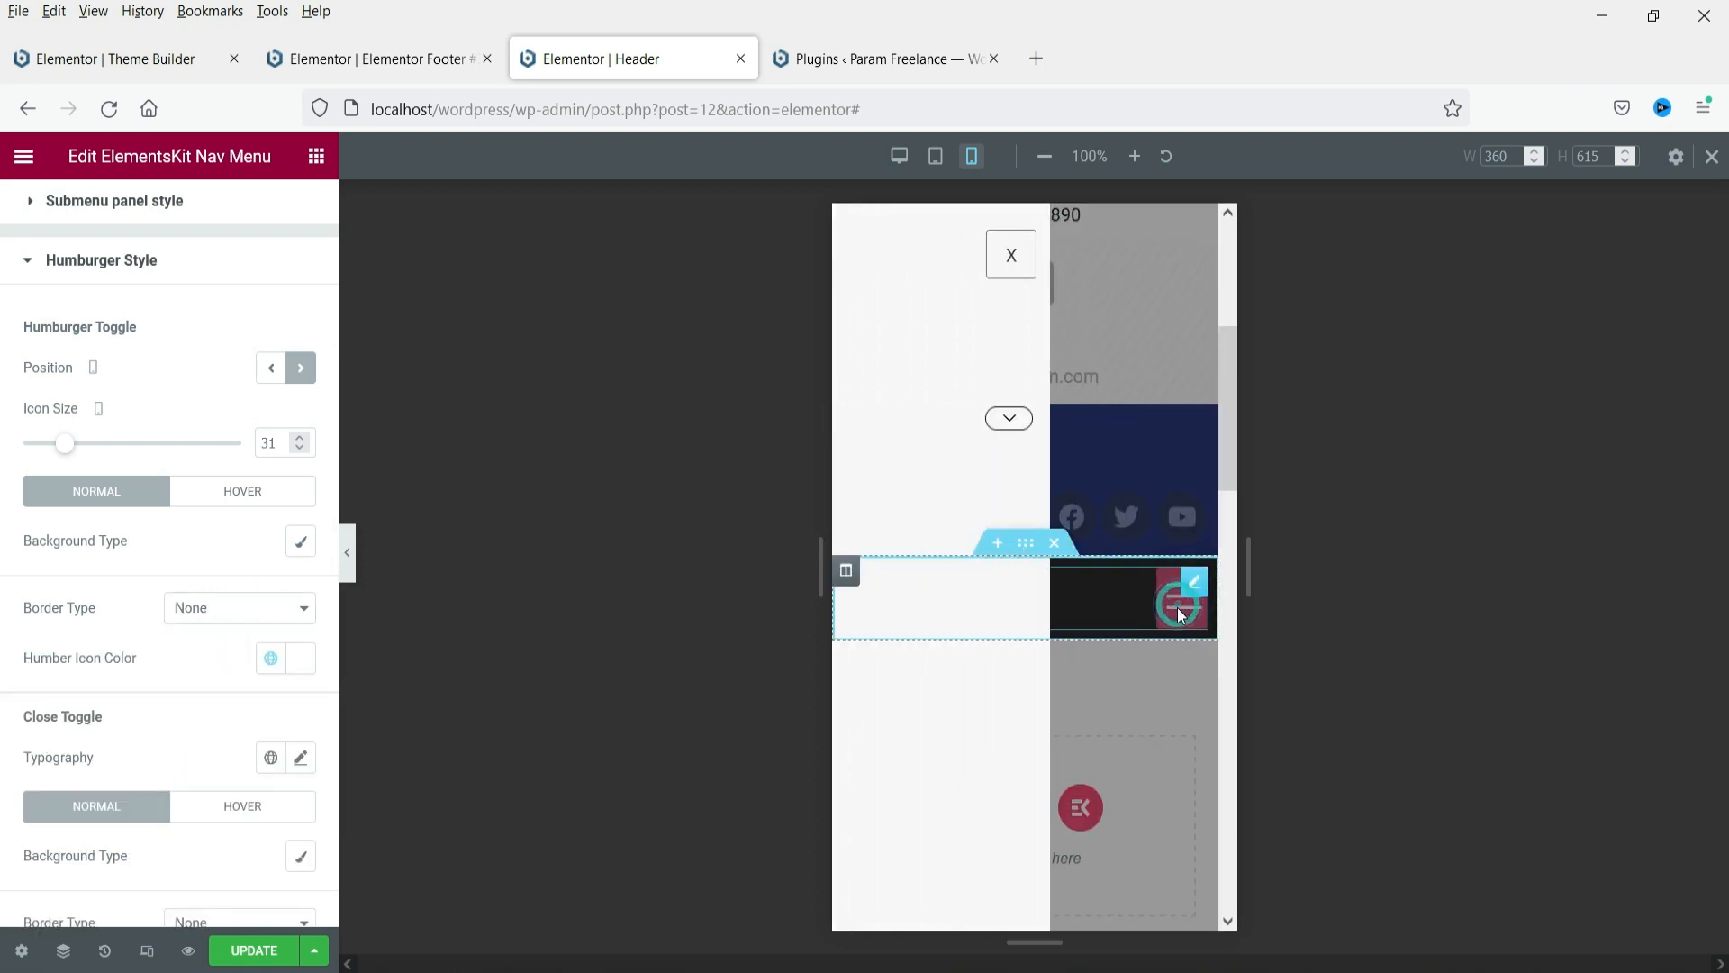
click(1178, 255)
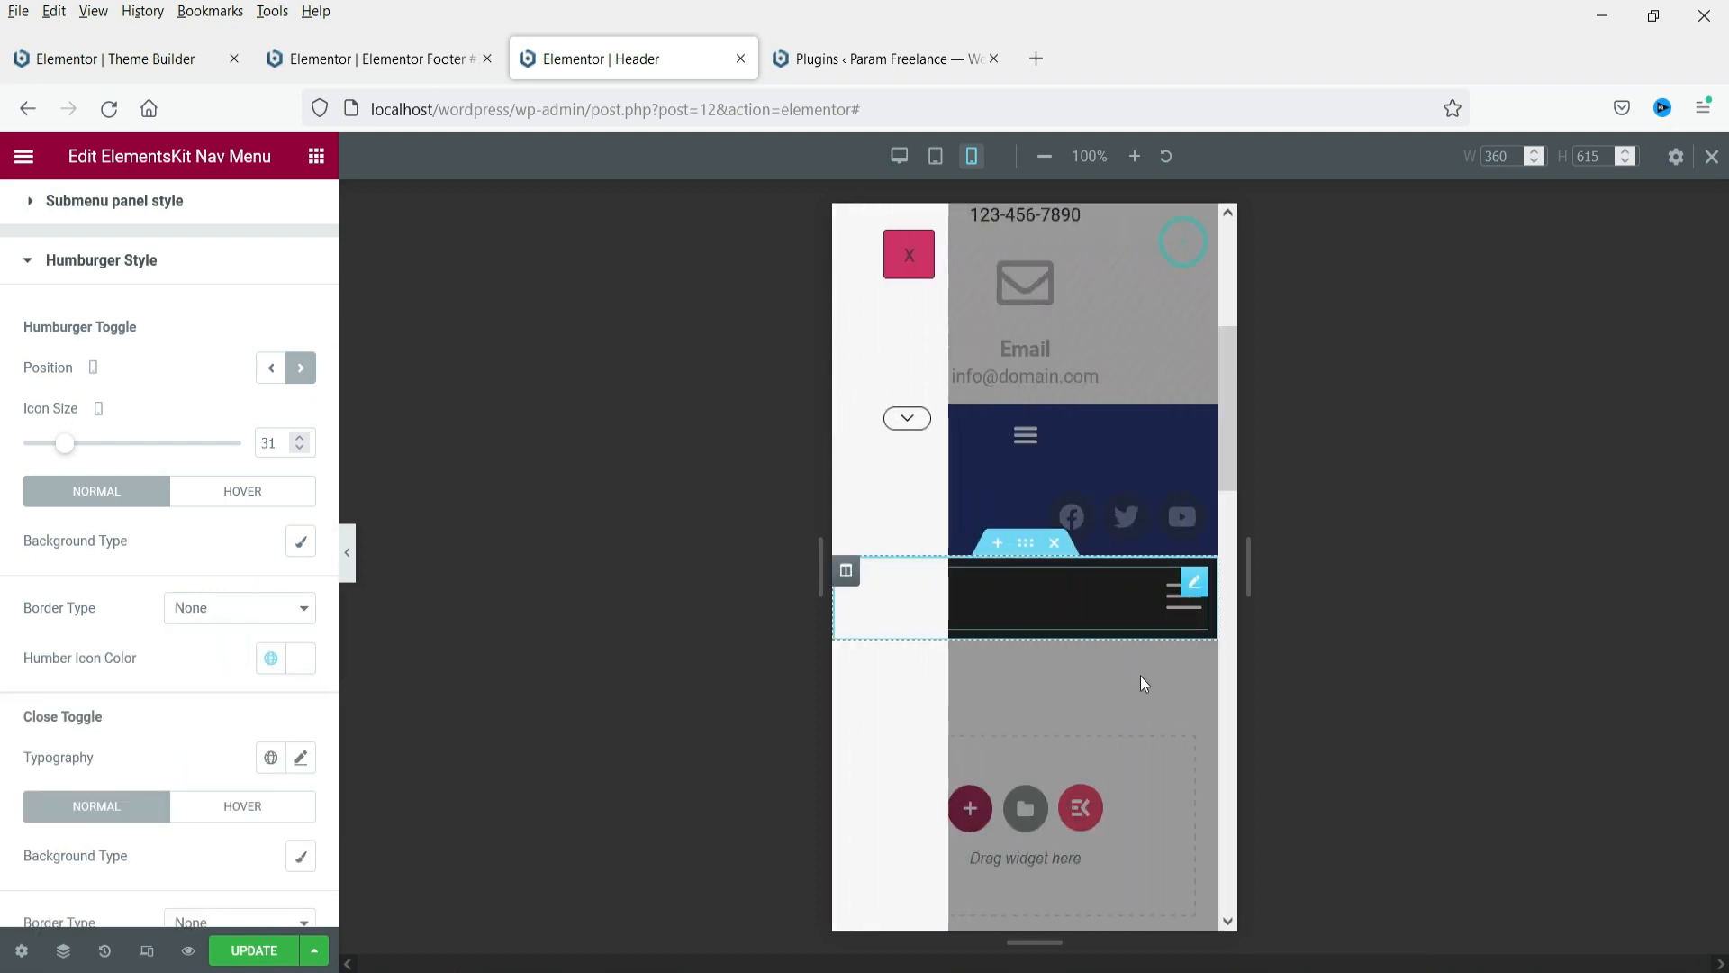
click(1183, 614)
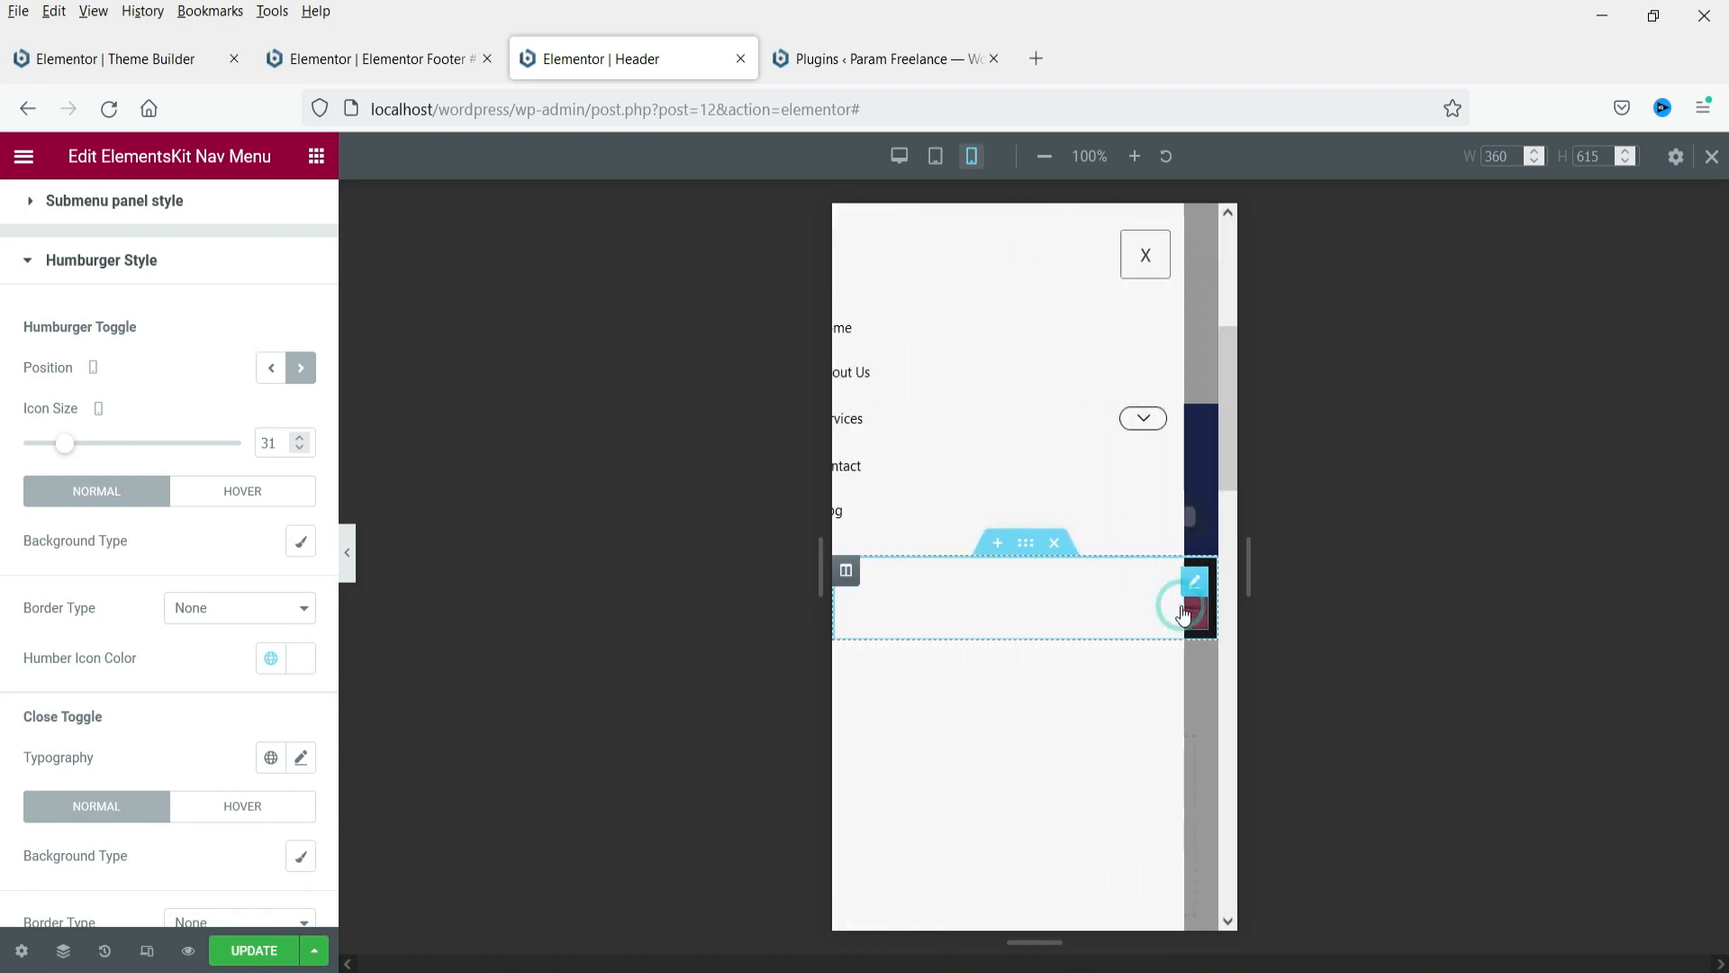
Expand and collapse the Services submenu in the mobile menu panel and close the panel
click(1179, 418)
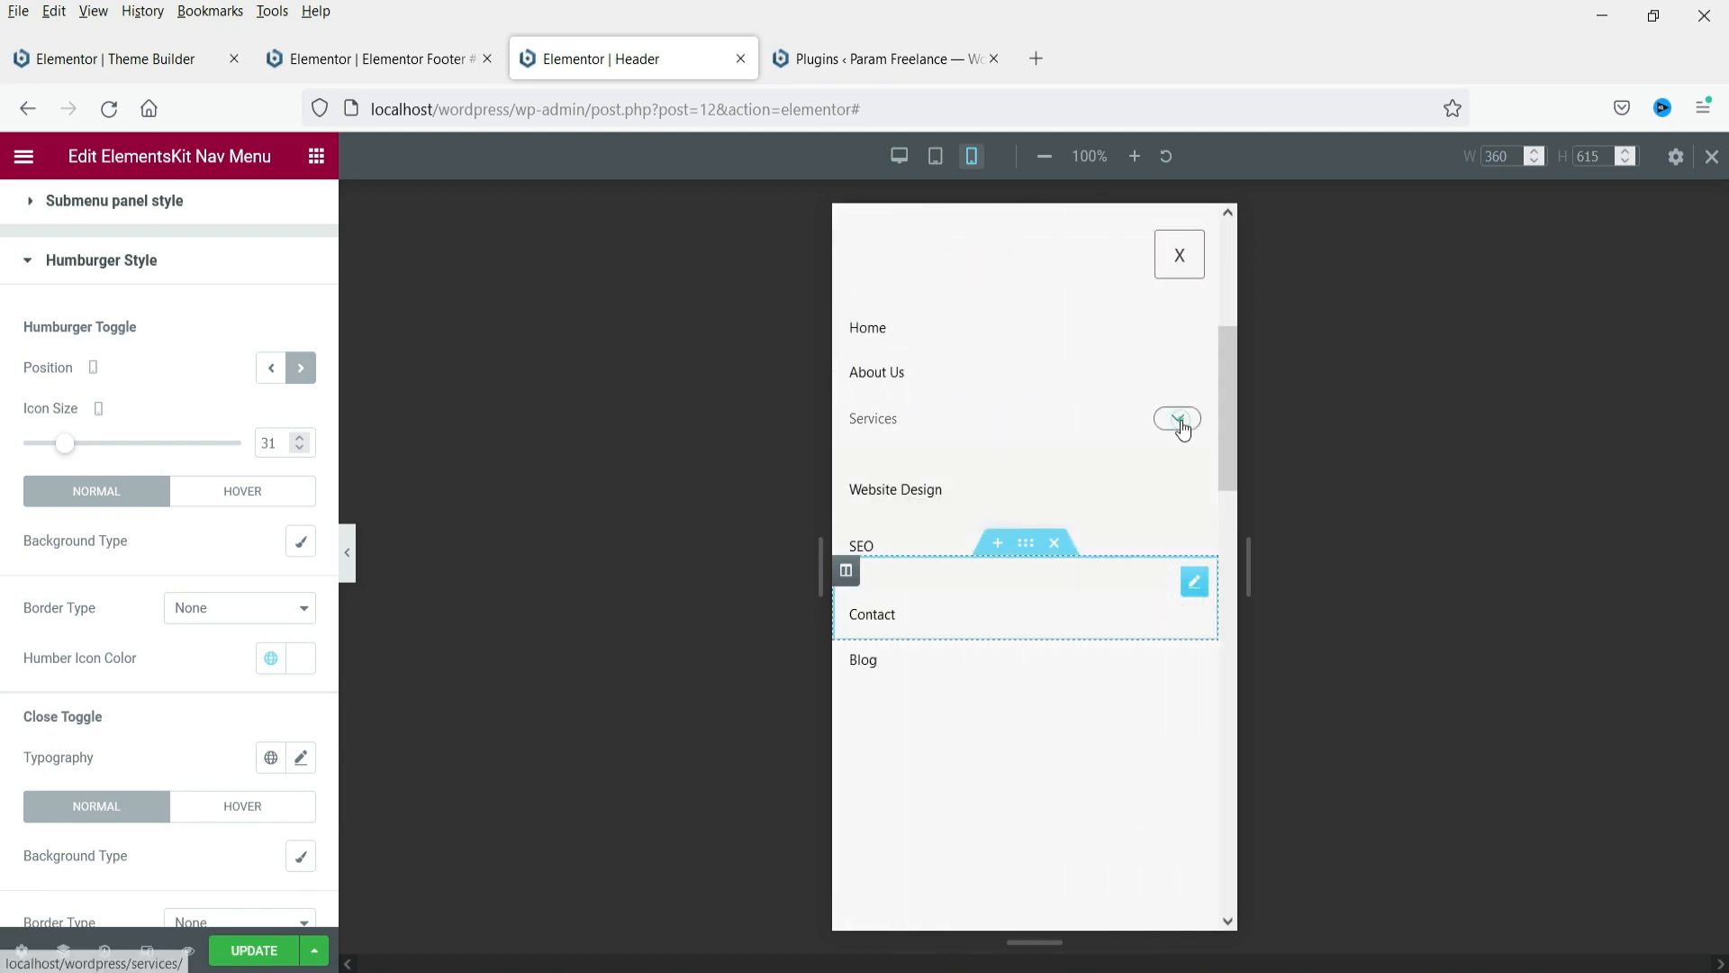
click(1178, 421)
click(1178, 255)
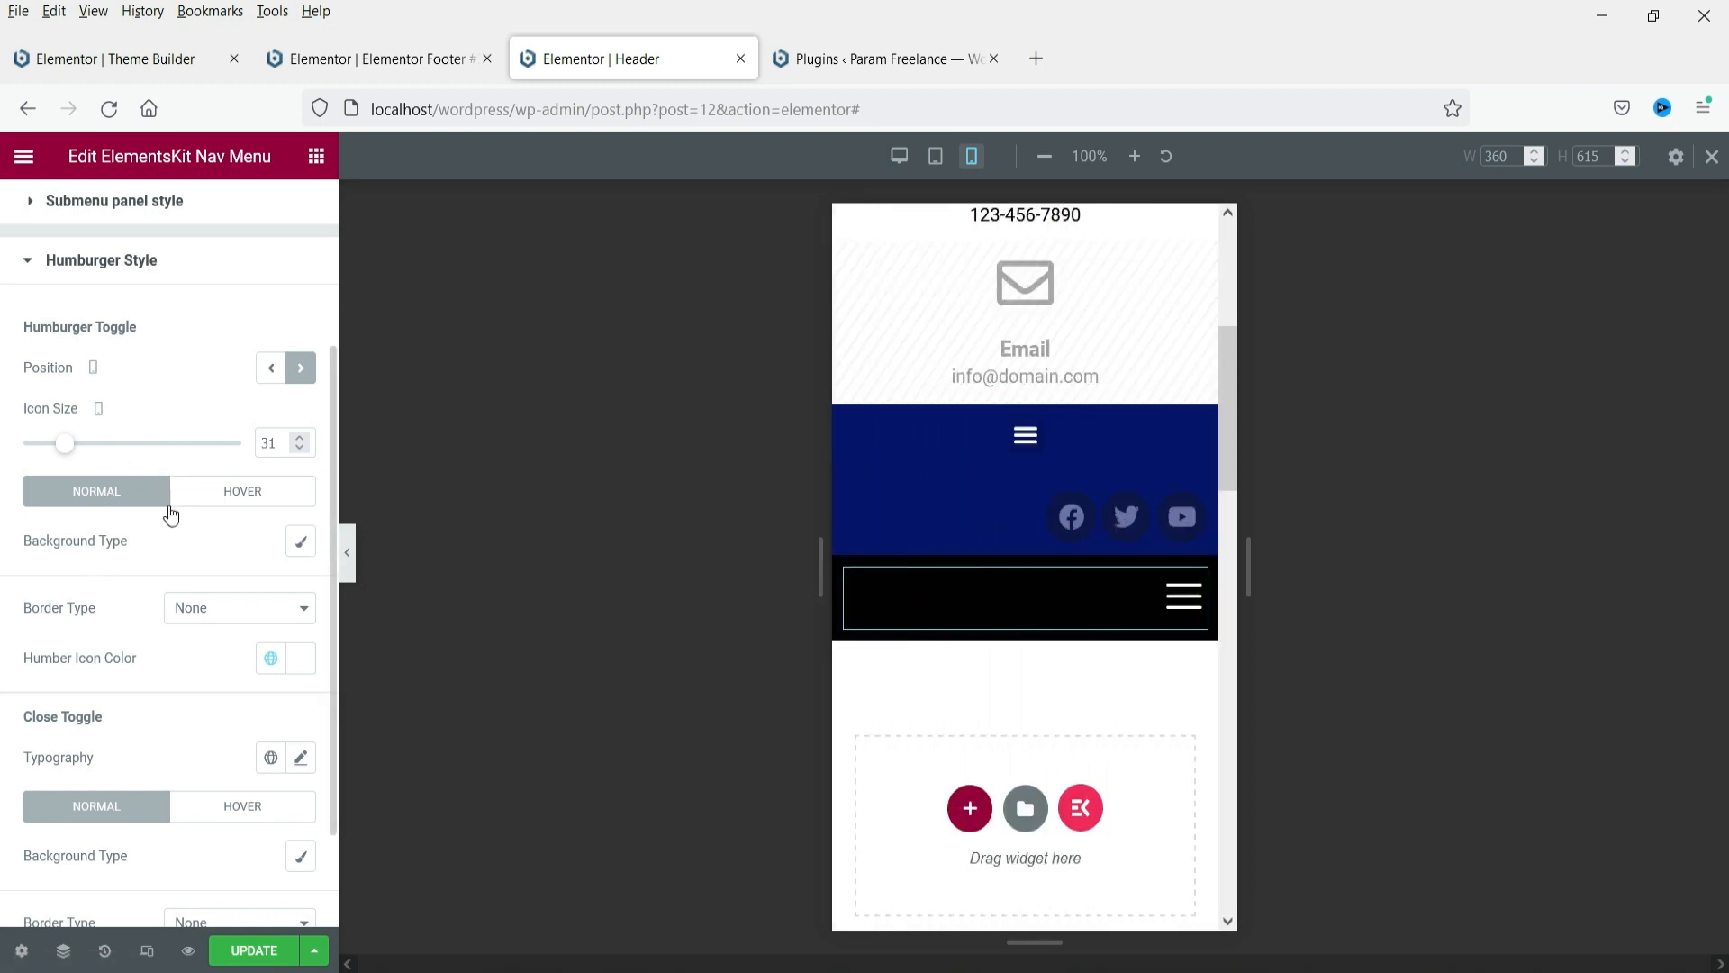
Review the Close Toggle style settings and test the close button by opening and closing the mobile menu panel
scroll(130, 690, down, 2)
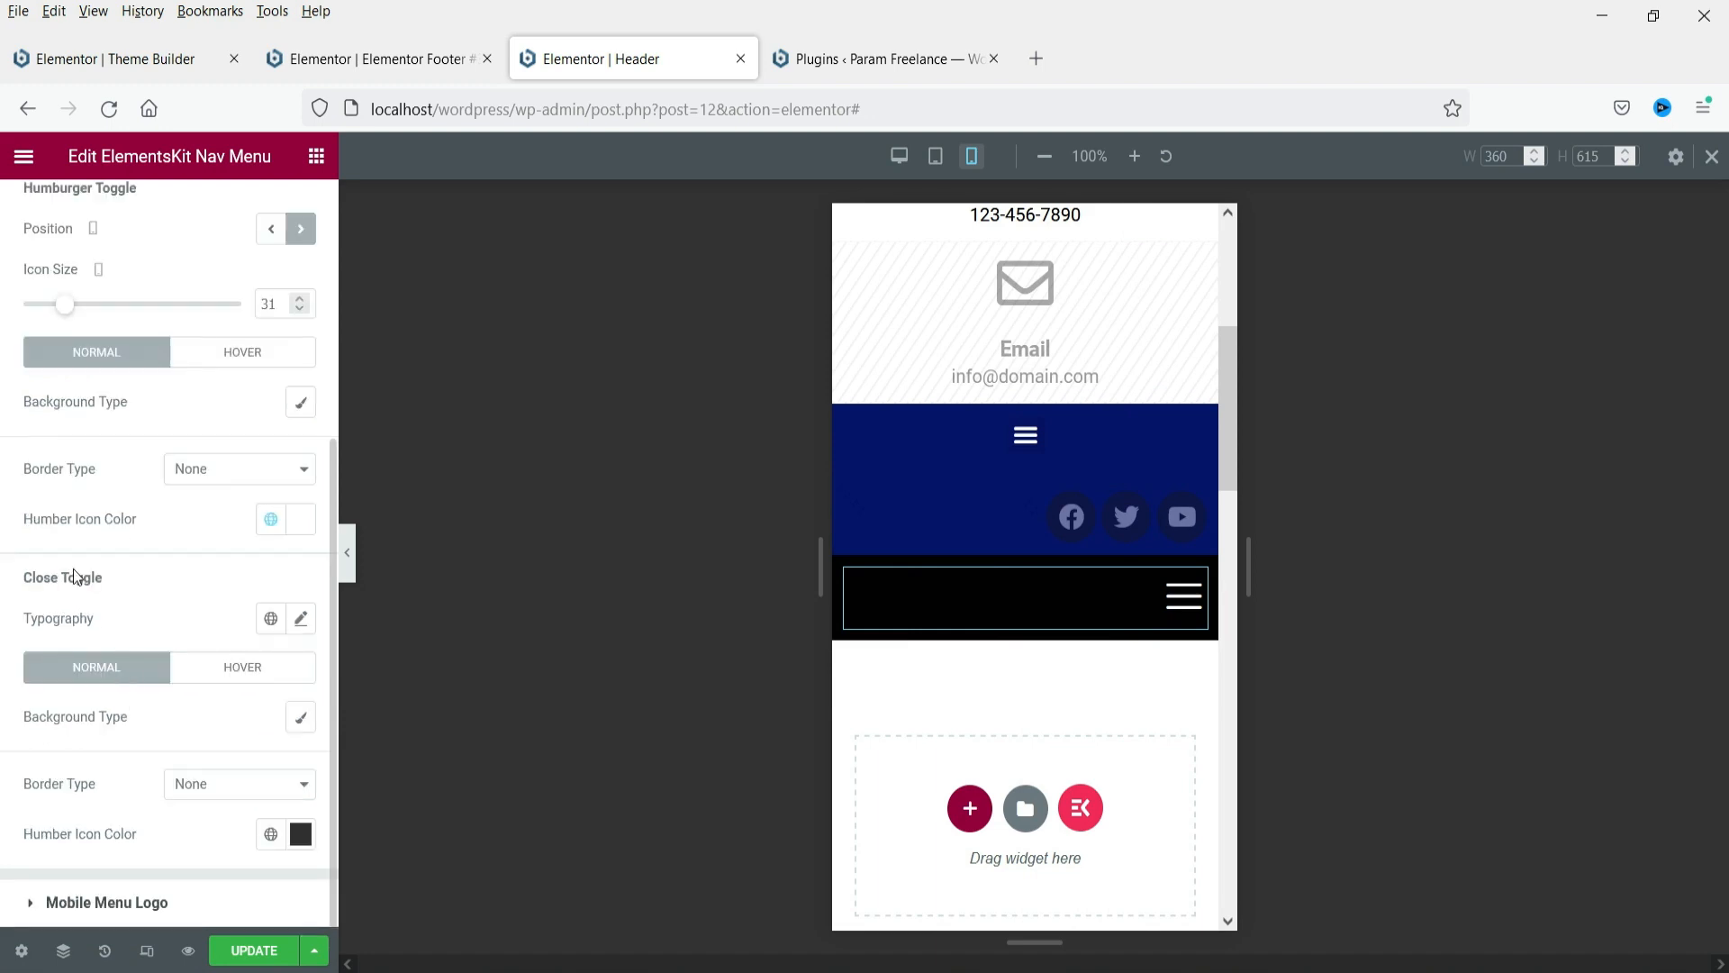
click(1183, 596)
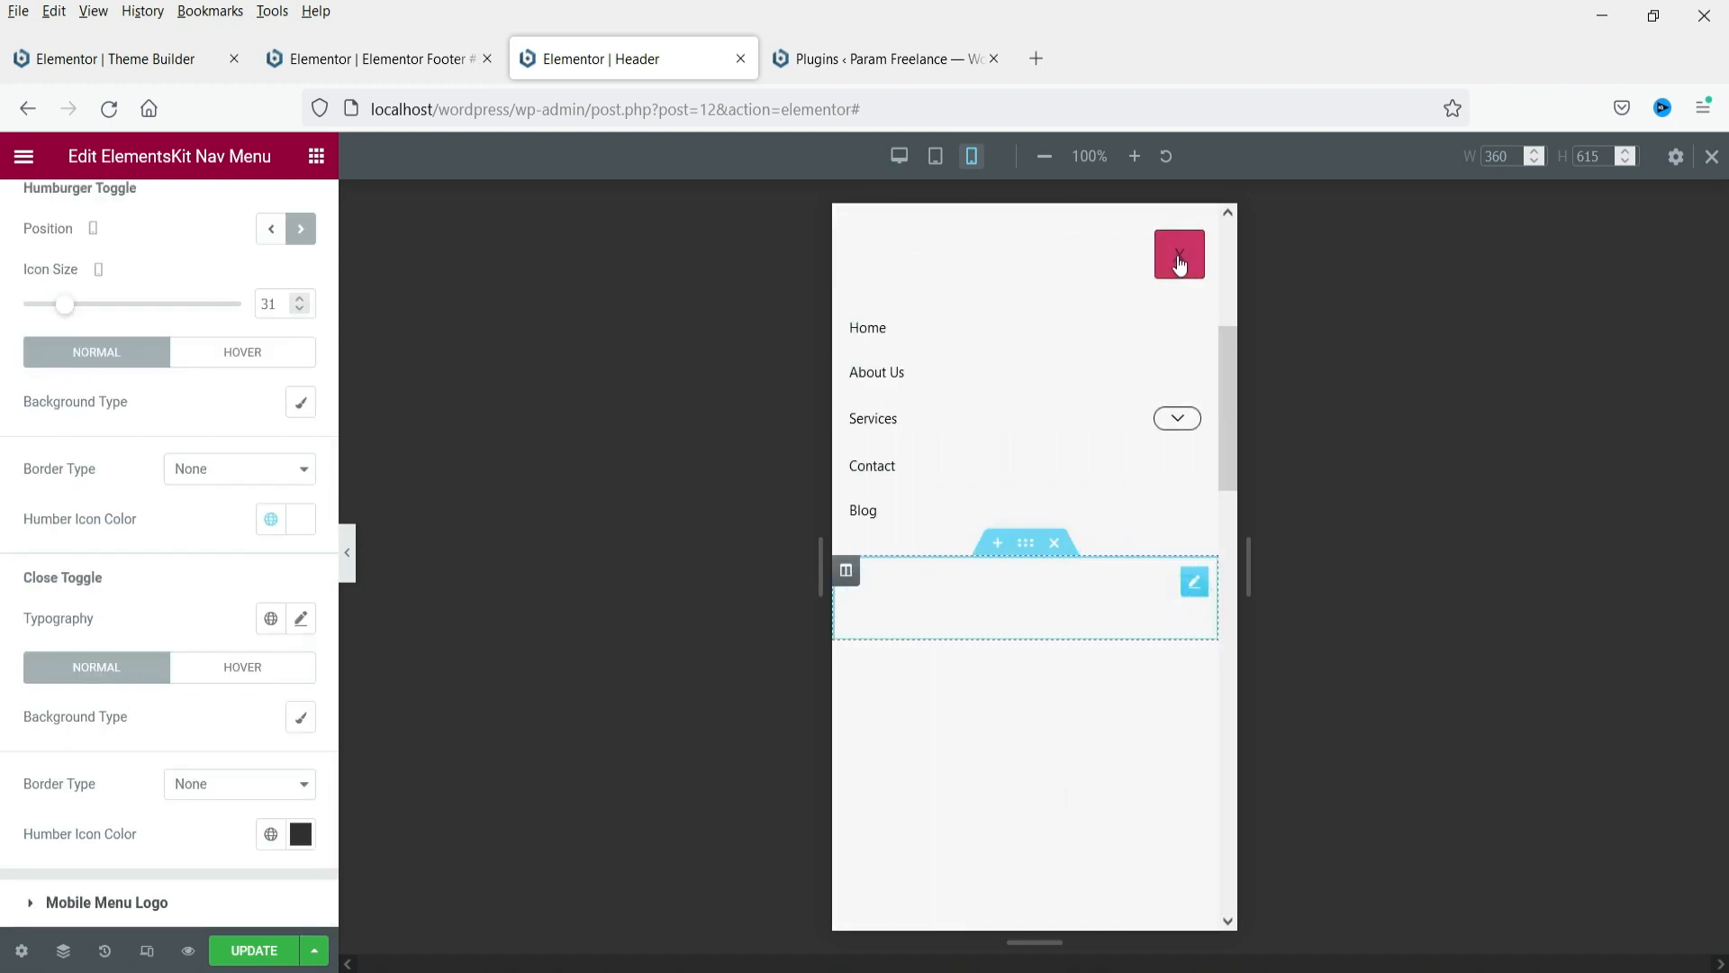
click(1176, 263)
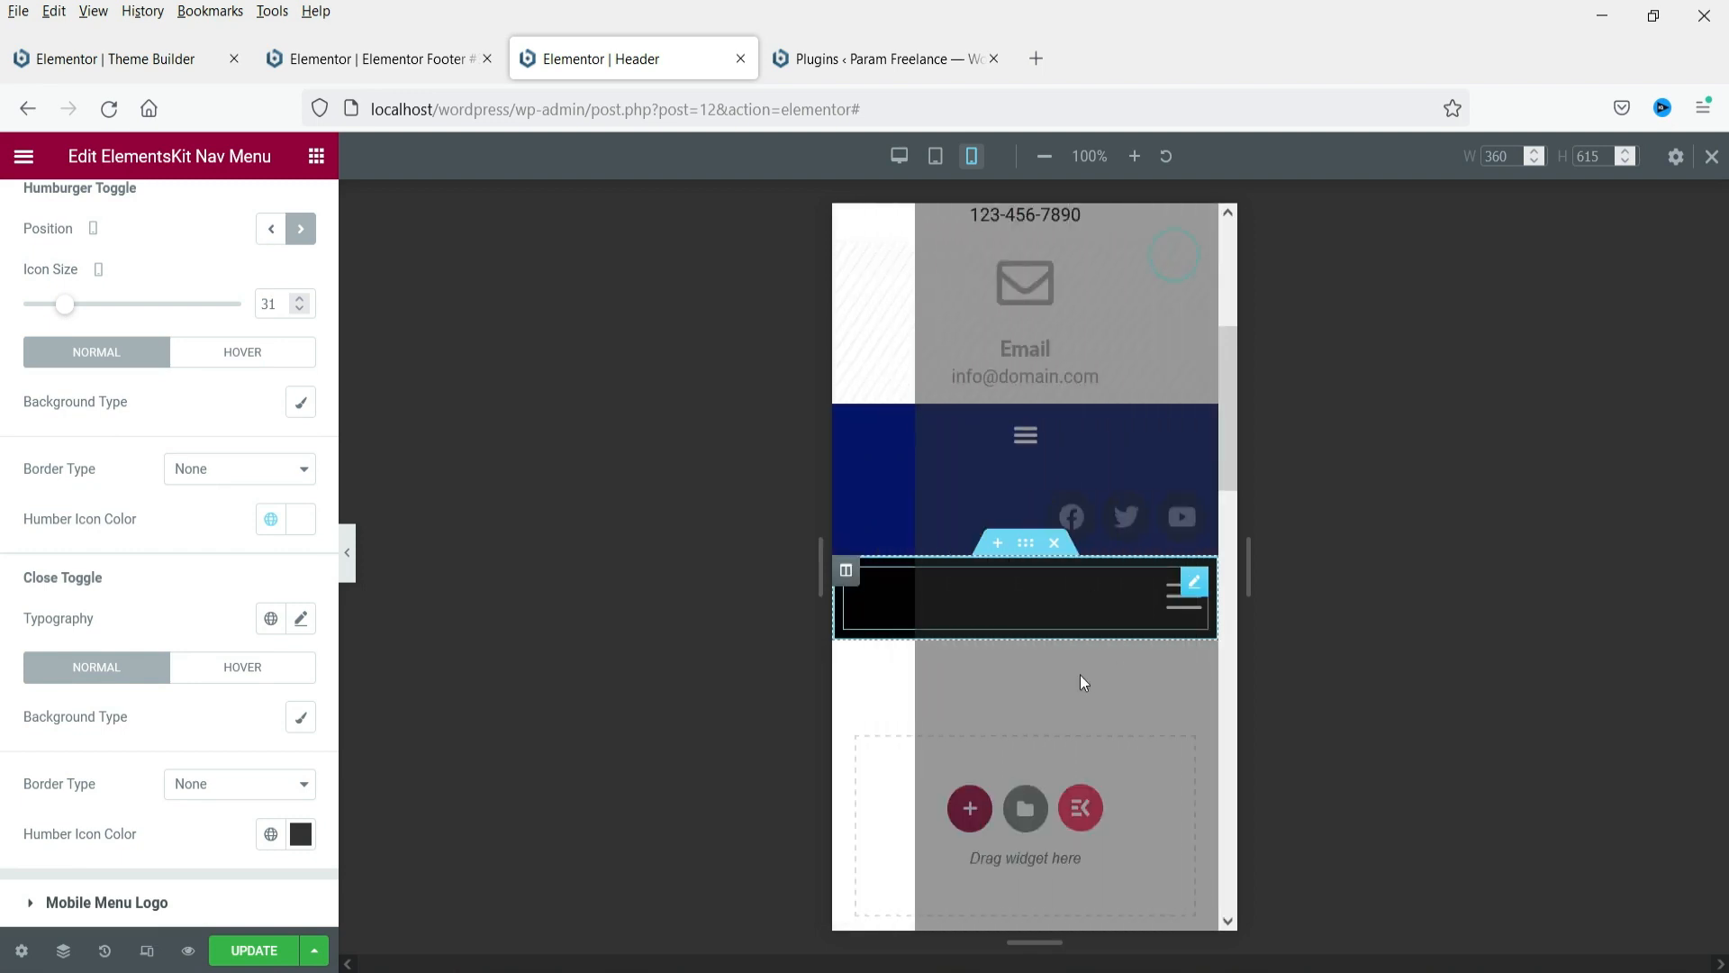
Set the typography size of the menu items to 20 px for the mobile menu, leaving the weight at Default
scroll(35, 548, up, 3)
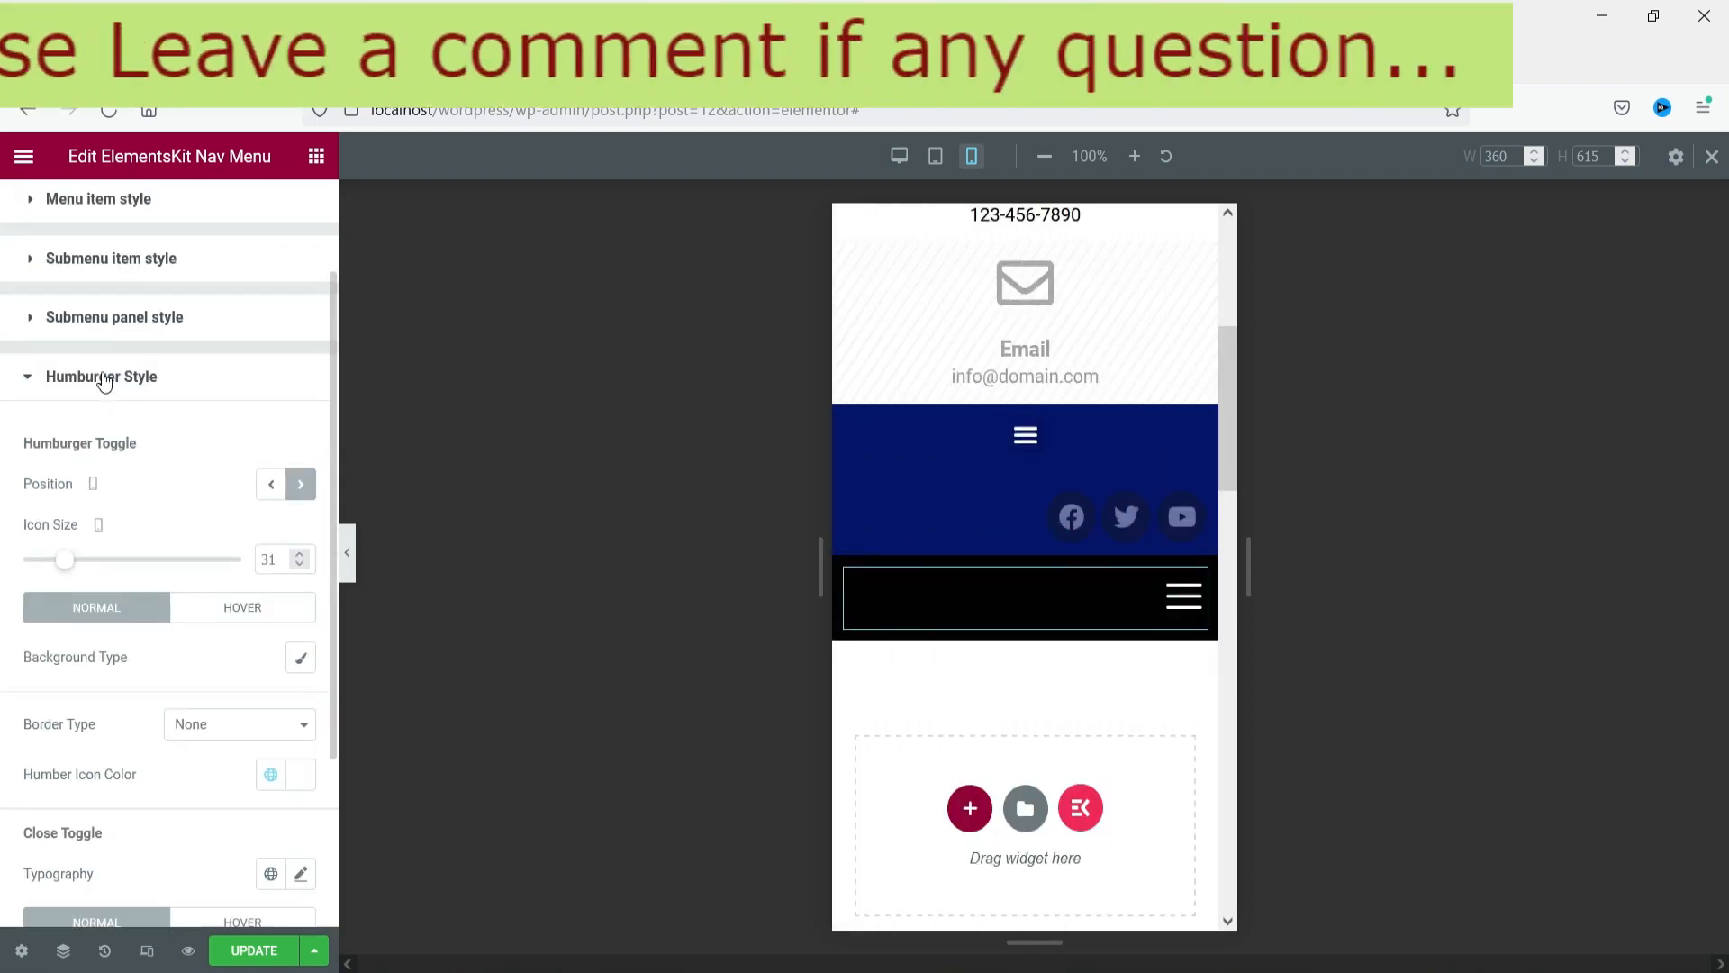
click(104, 378)
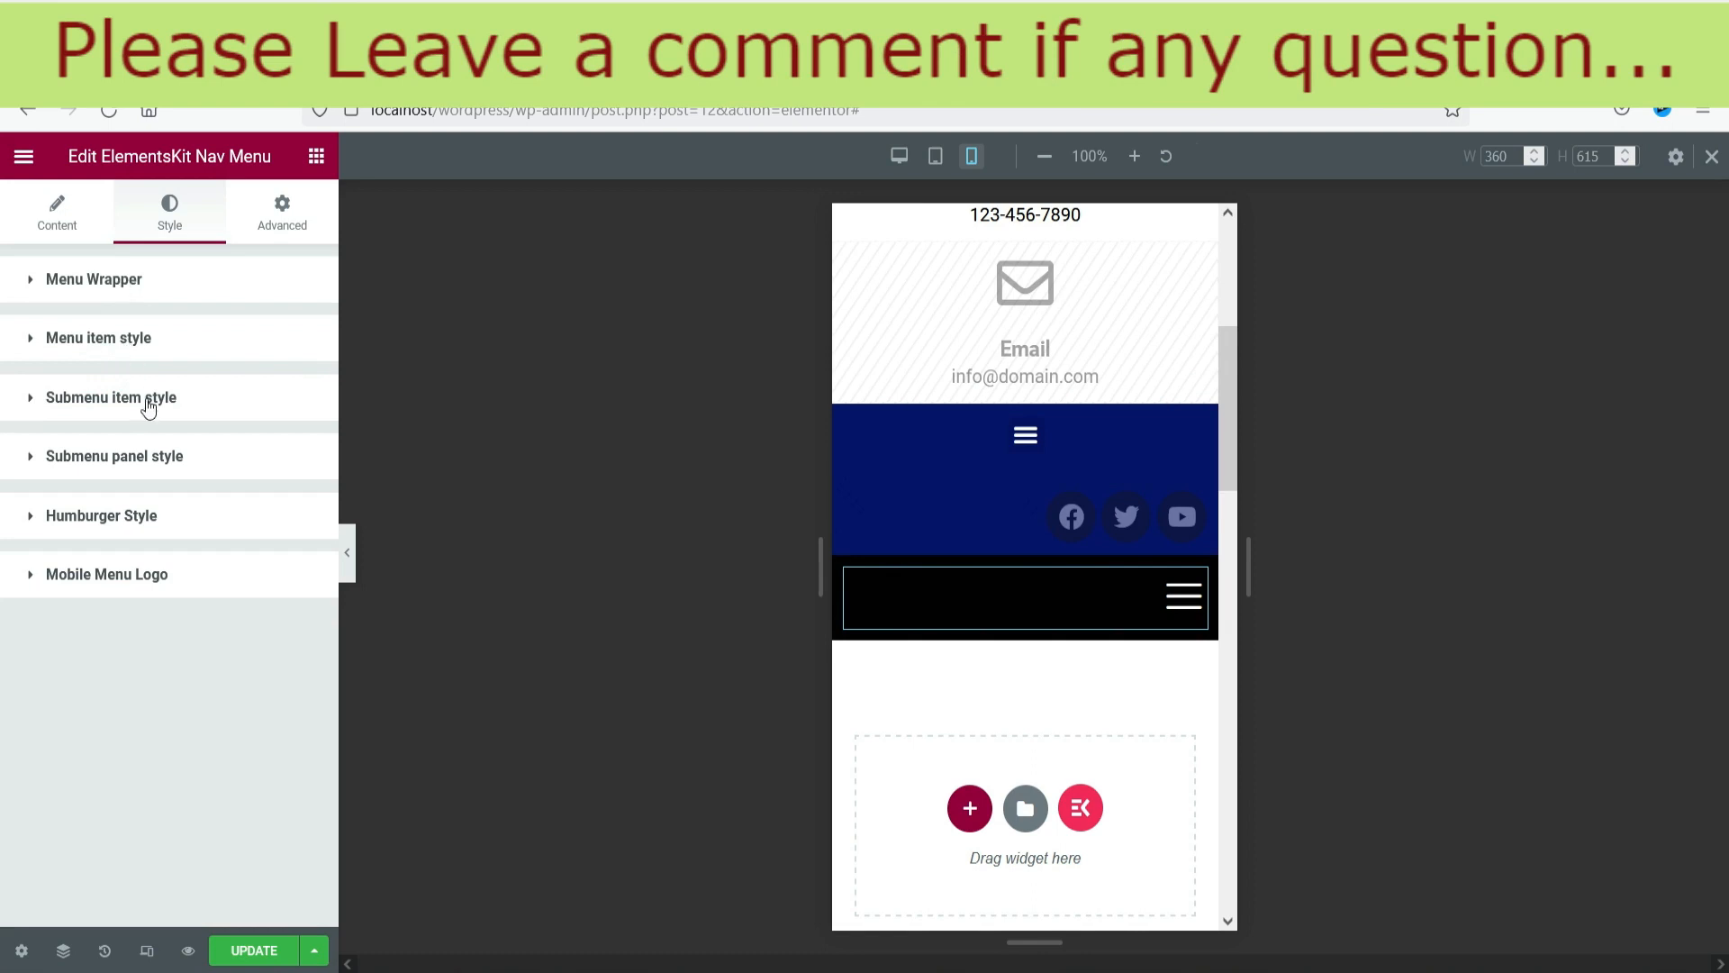
click(107, 338)
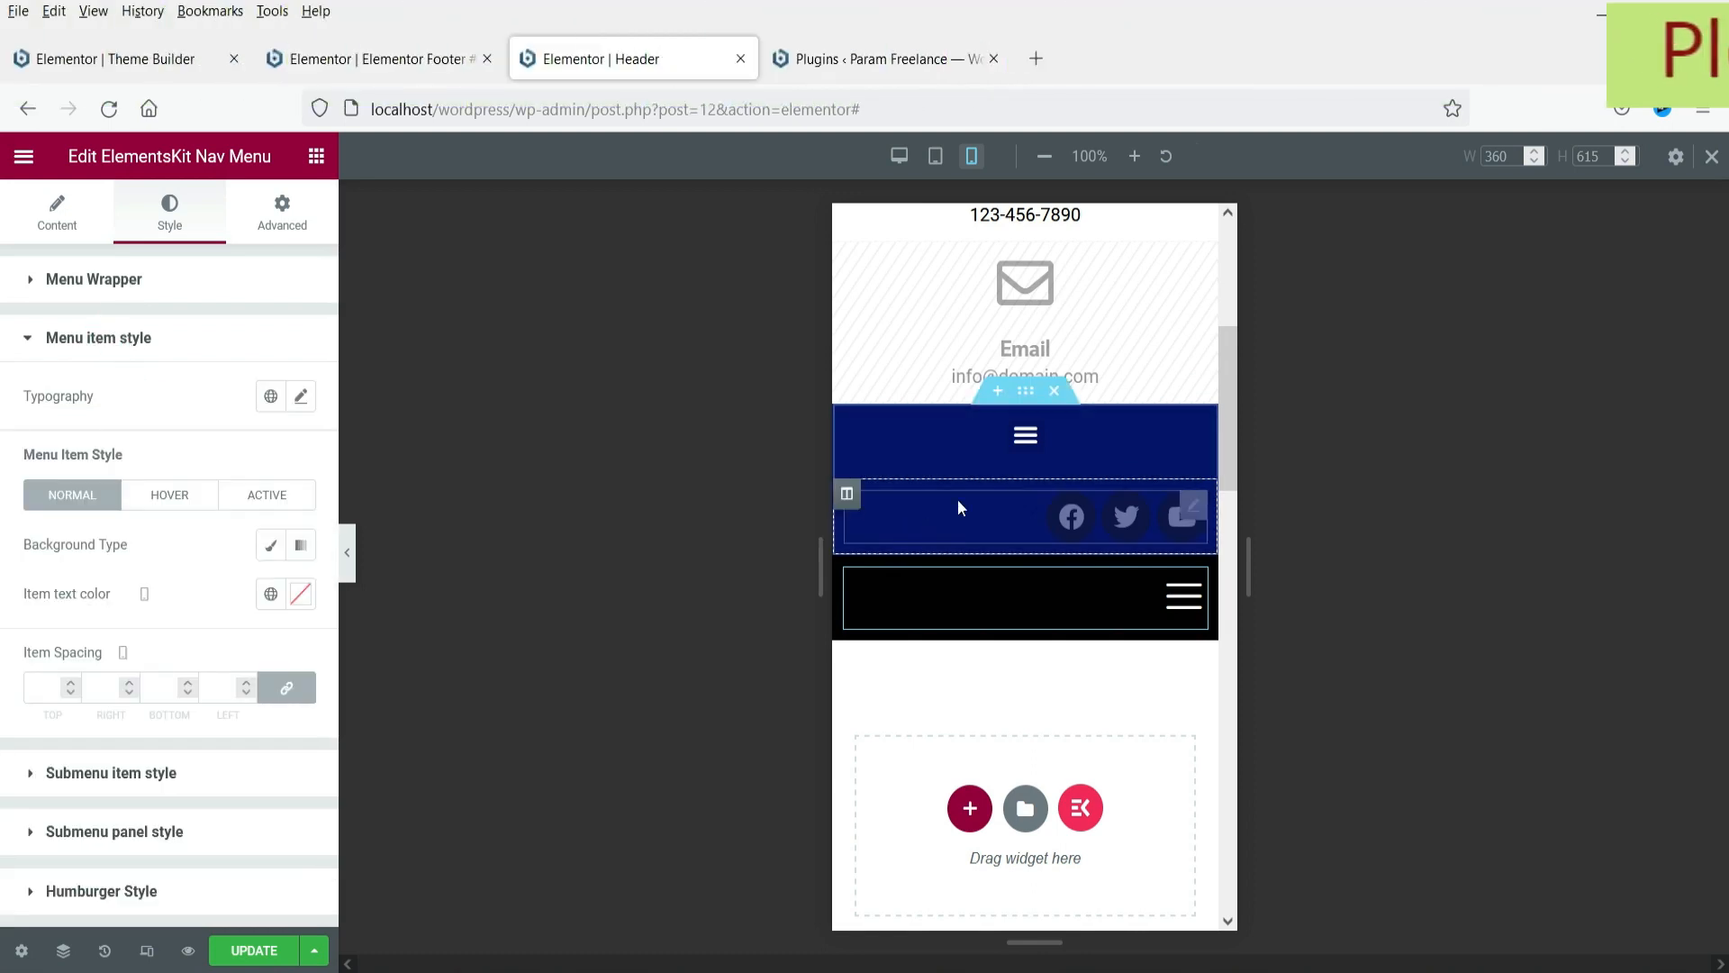
click(1185, 596)
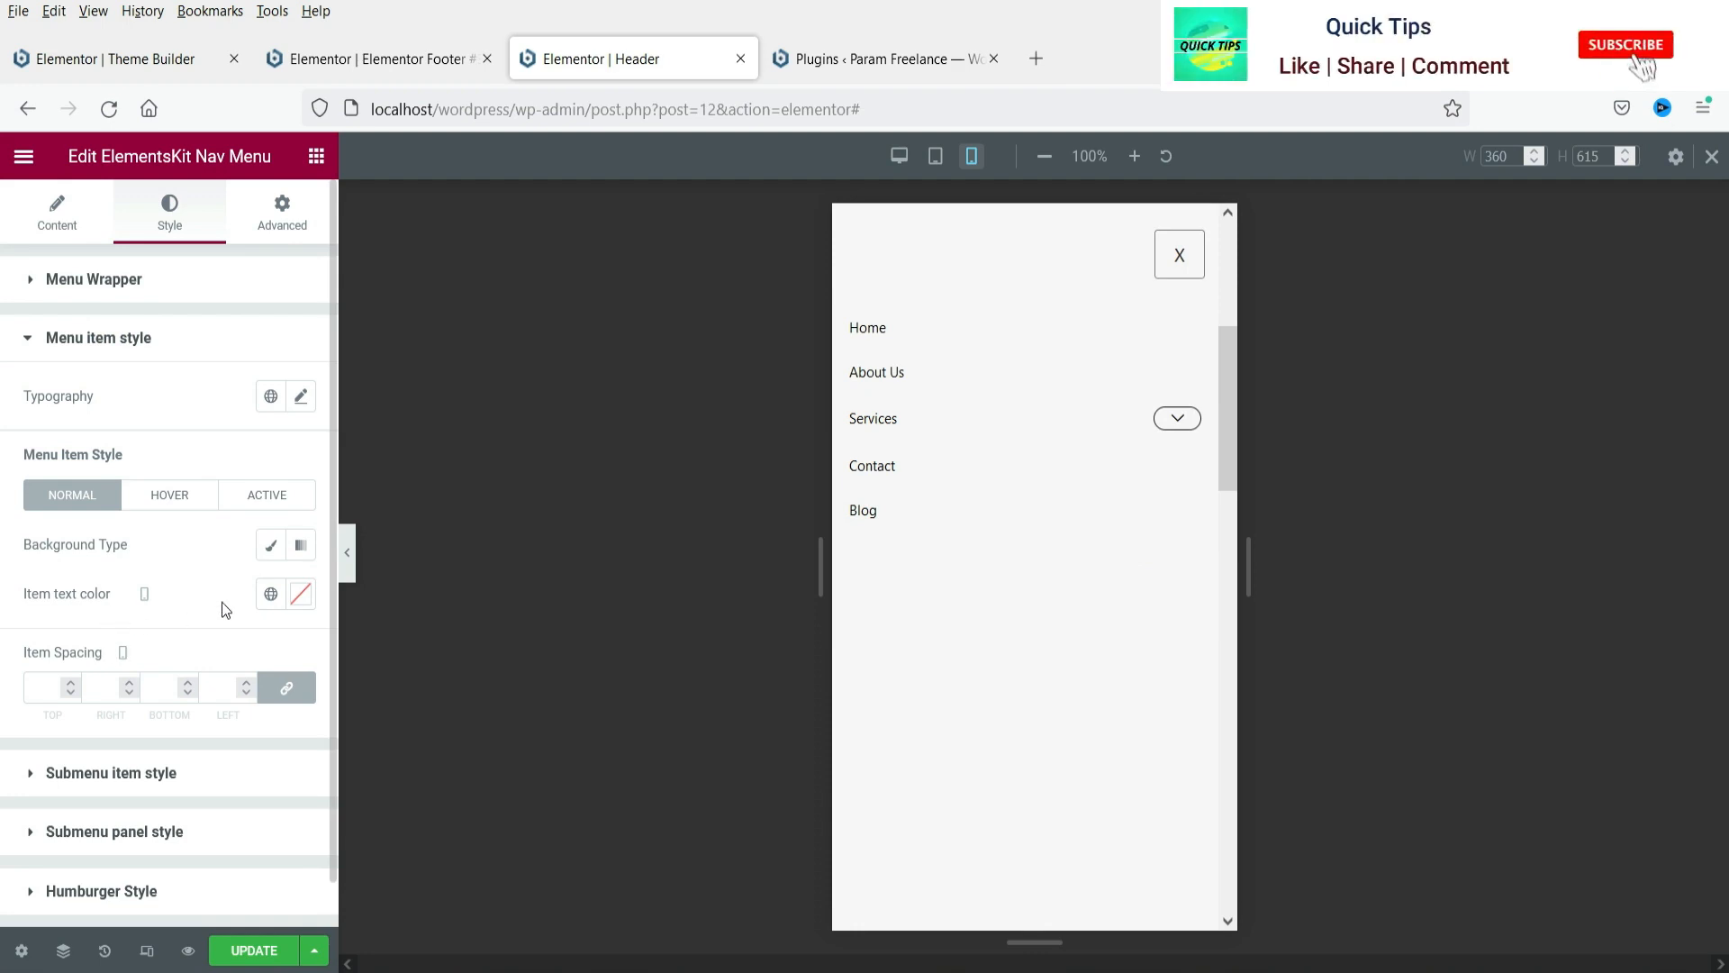
click(301, 396)
click(247, 581)
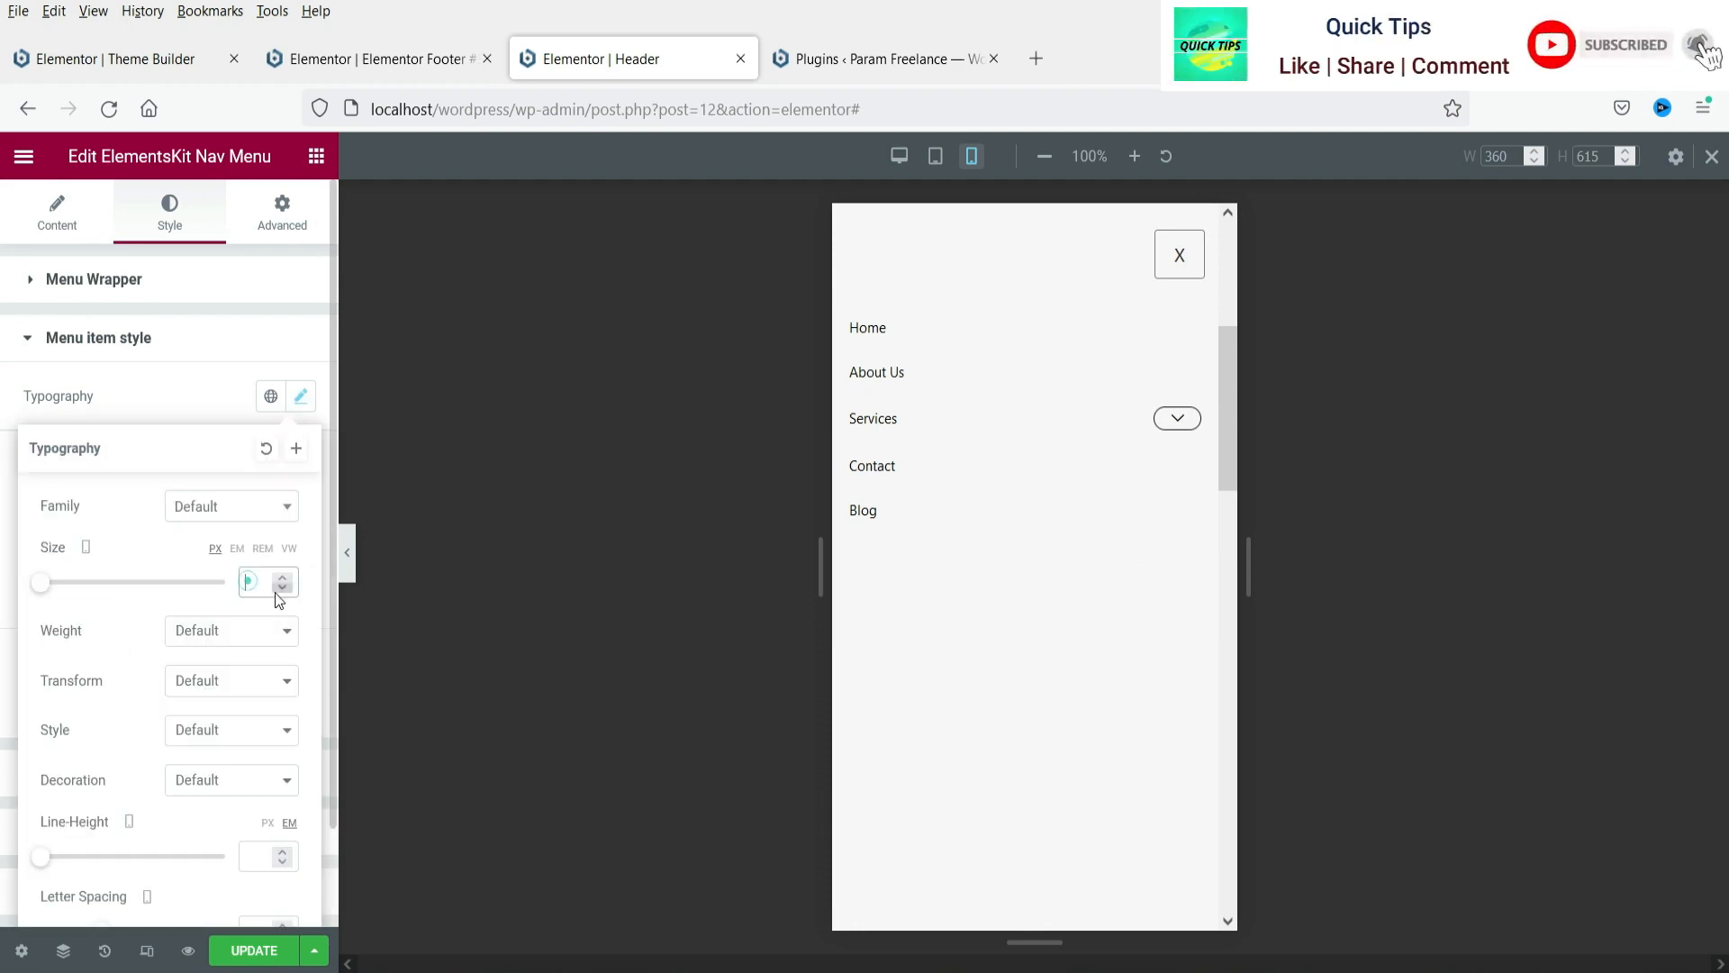
text(20)
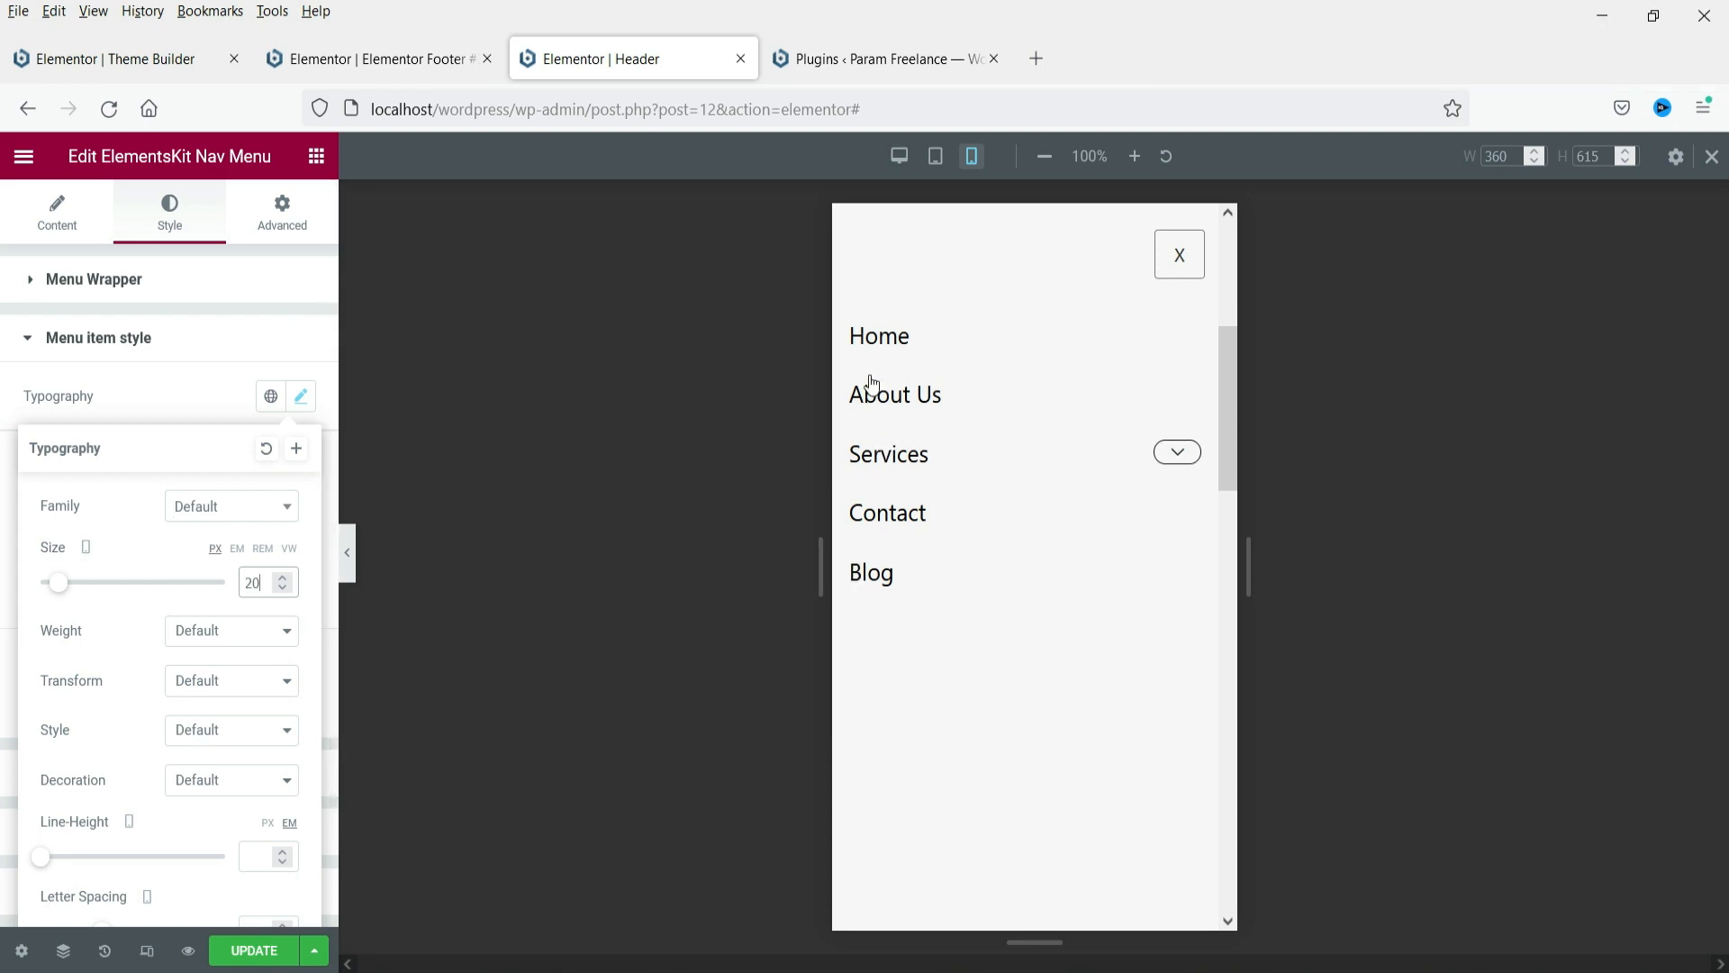
click(219, 634)
click(219, 634)
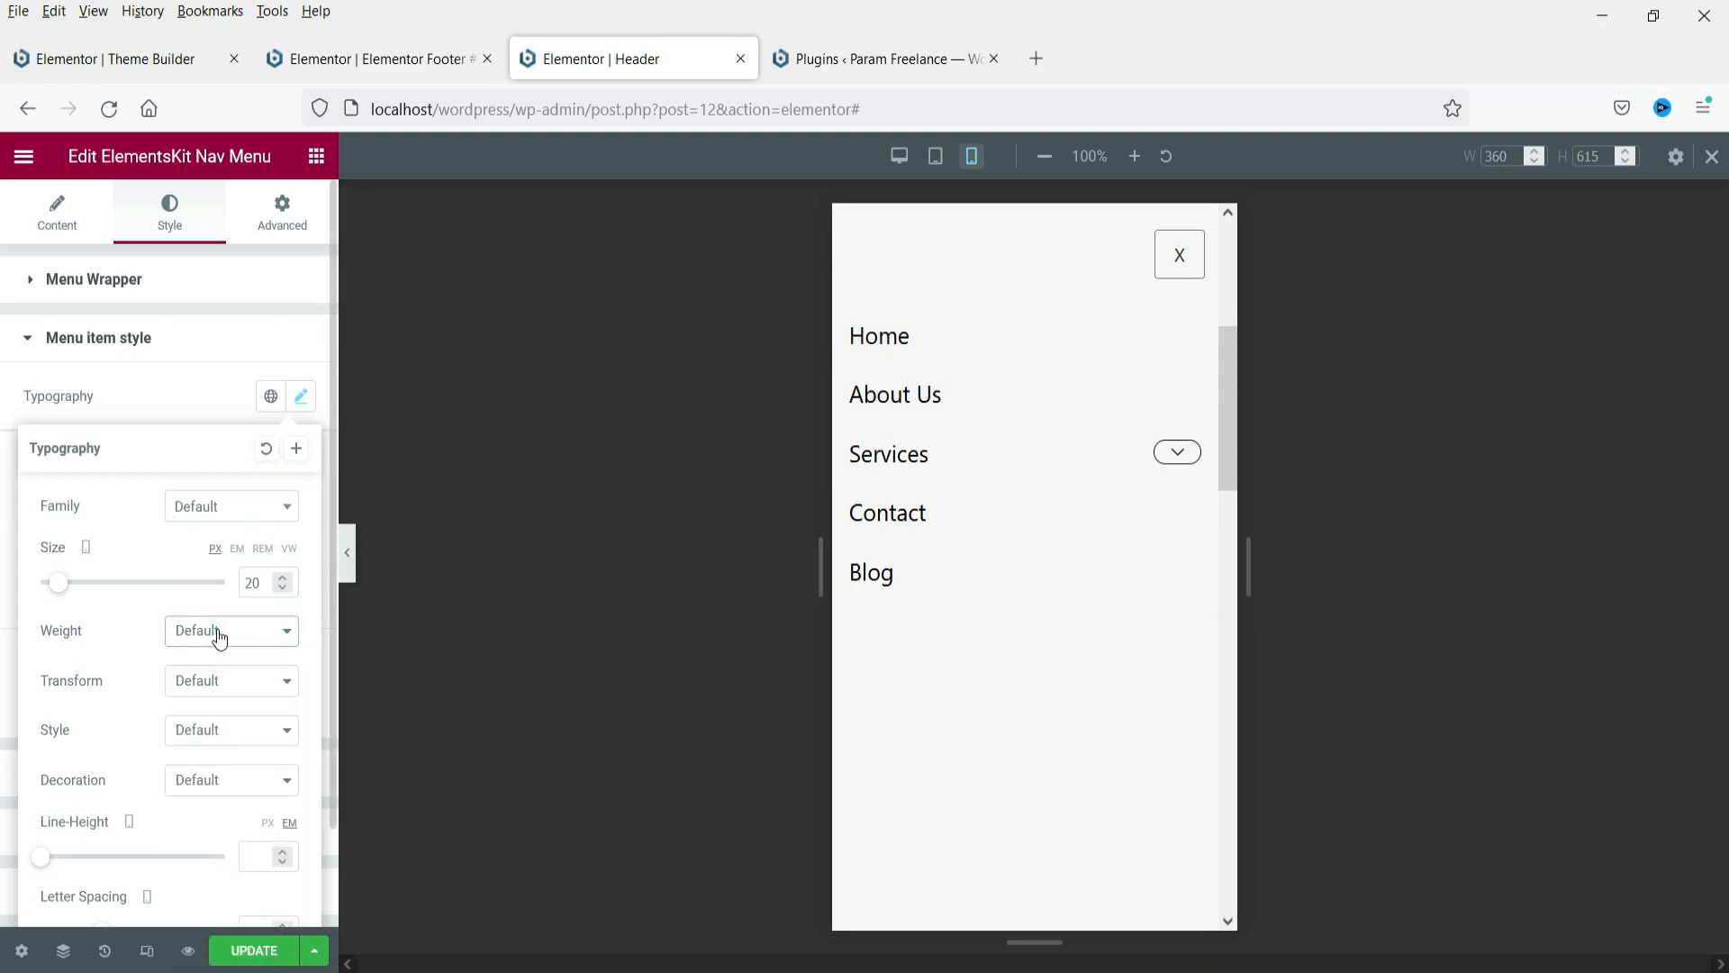
click(165, 397)
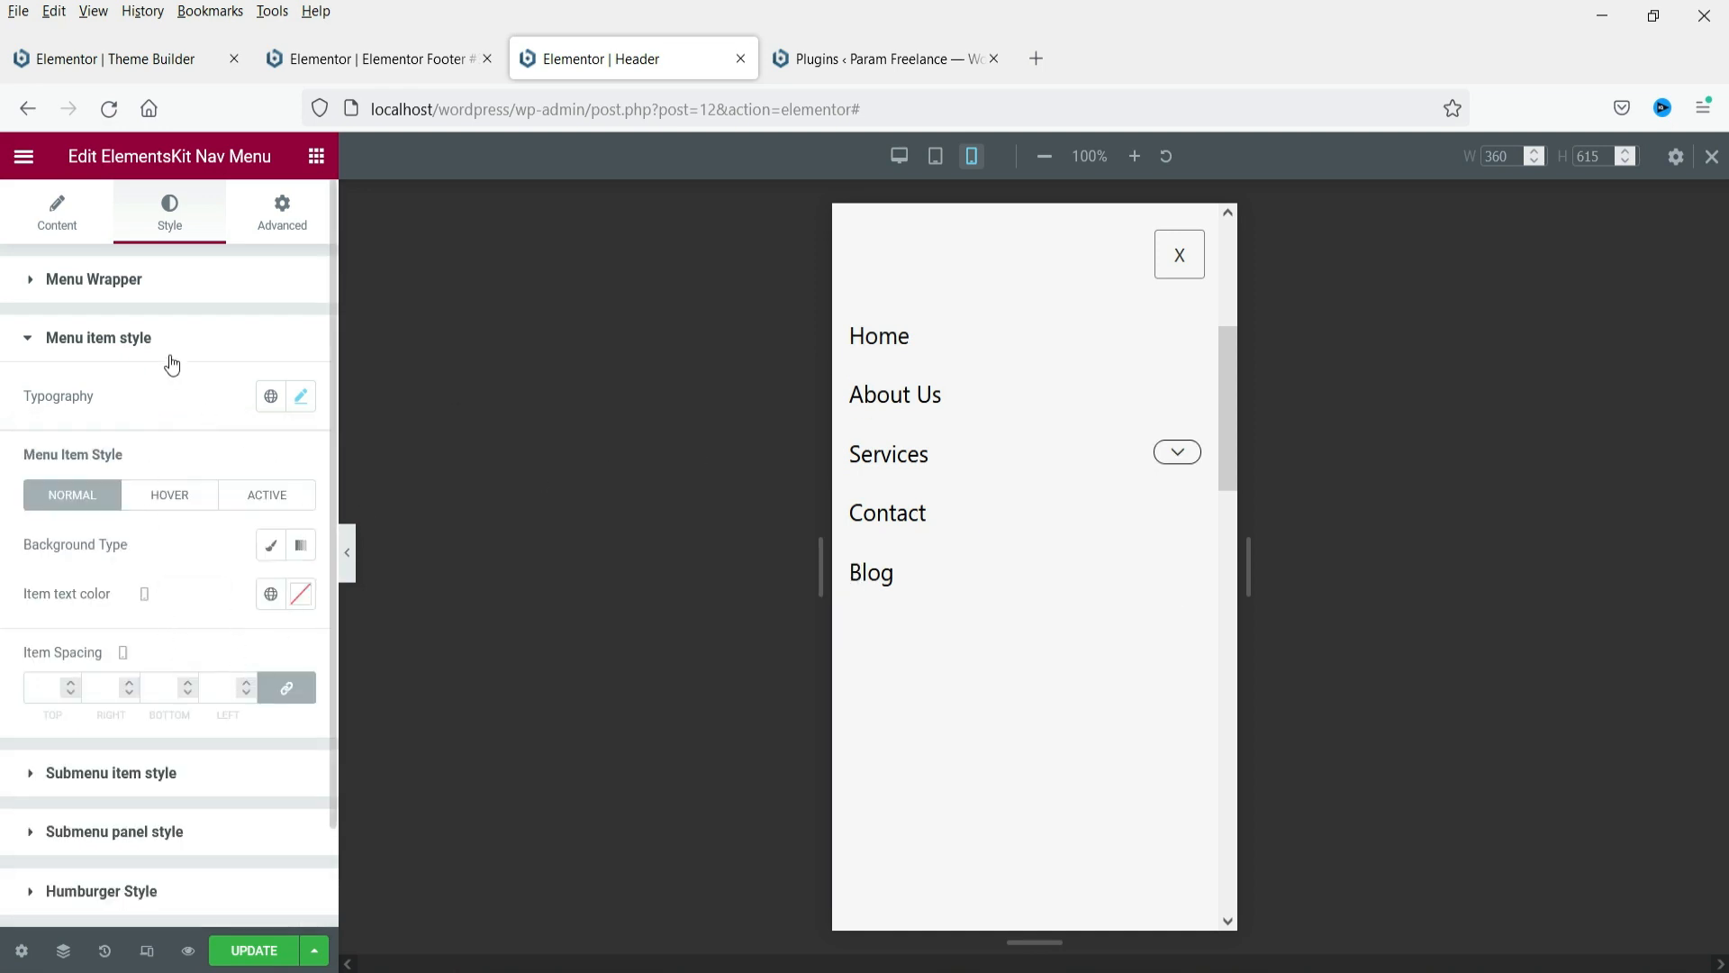
click(95, 335)
Set the typography size of the submenu items under Services to 18 px for the mobile menu
click(117, 398)
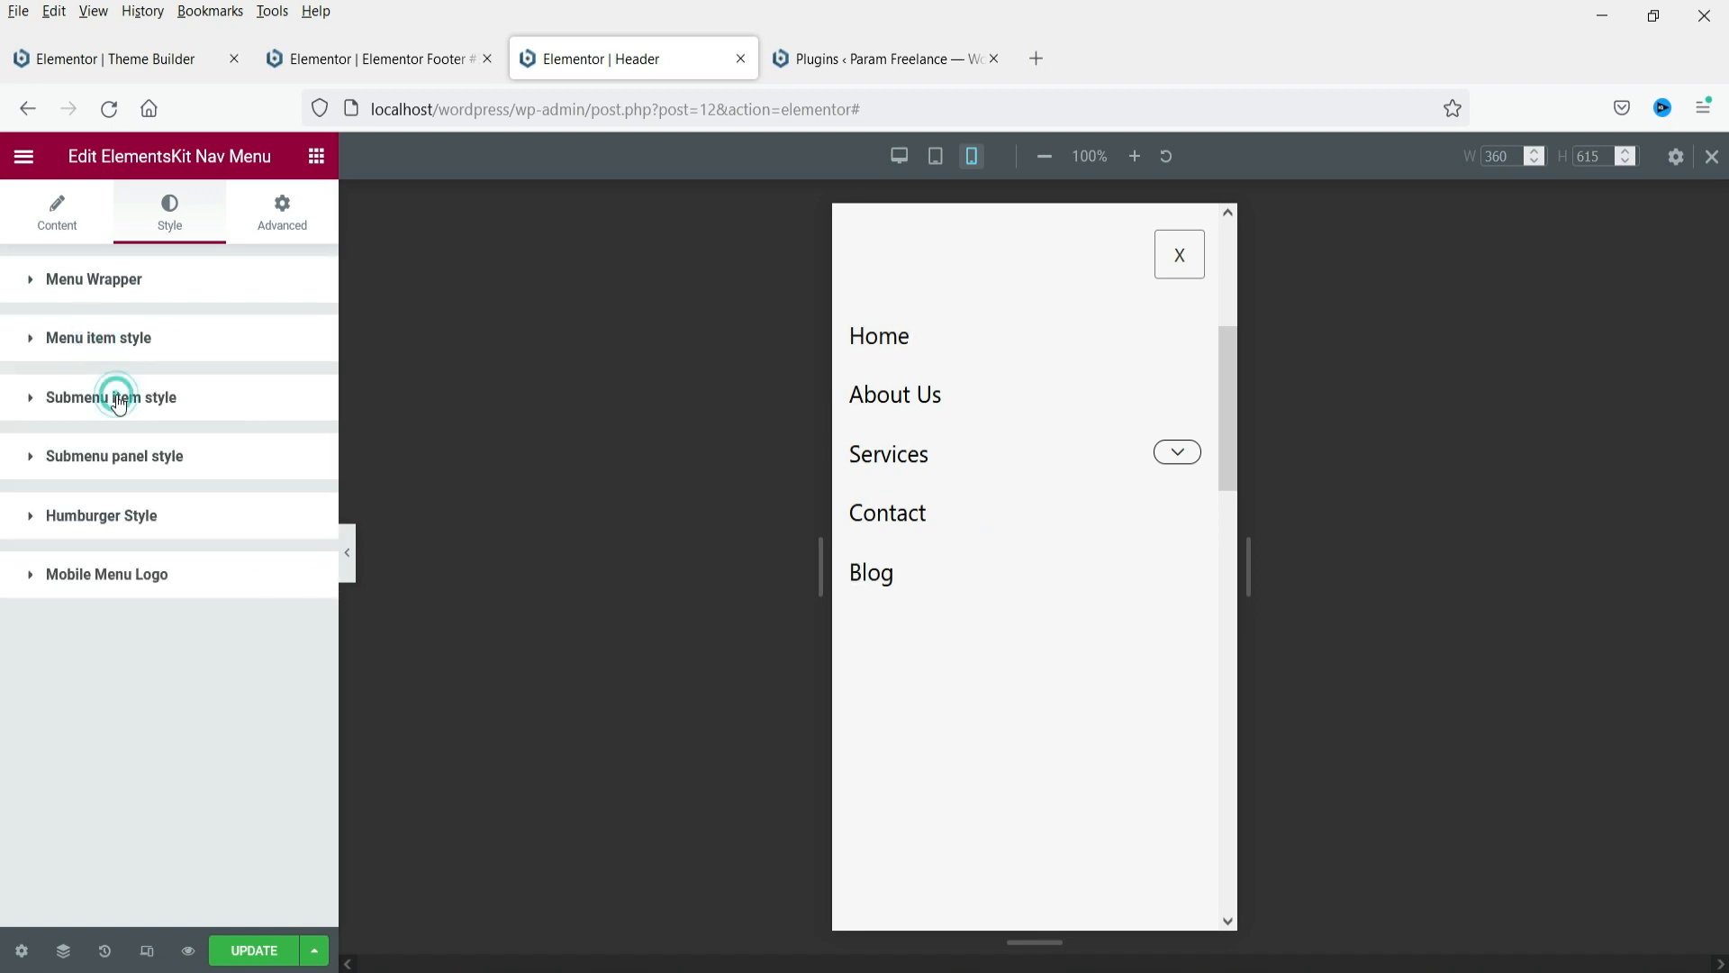
click(225, 398)
click(1177, 452)
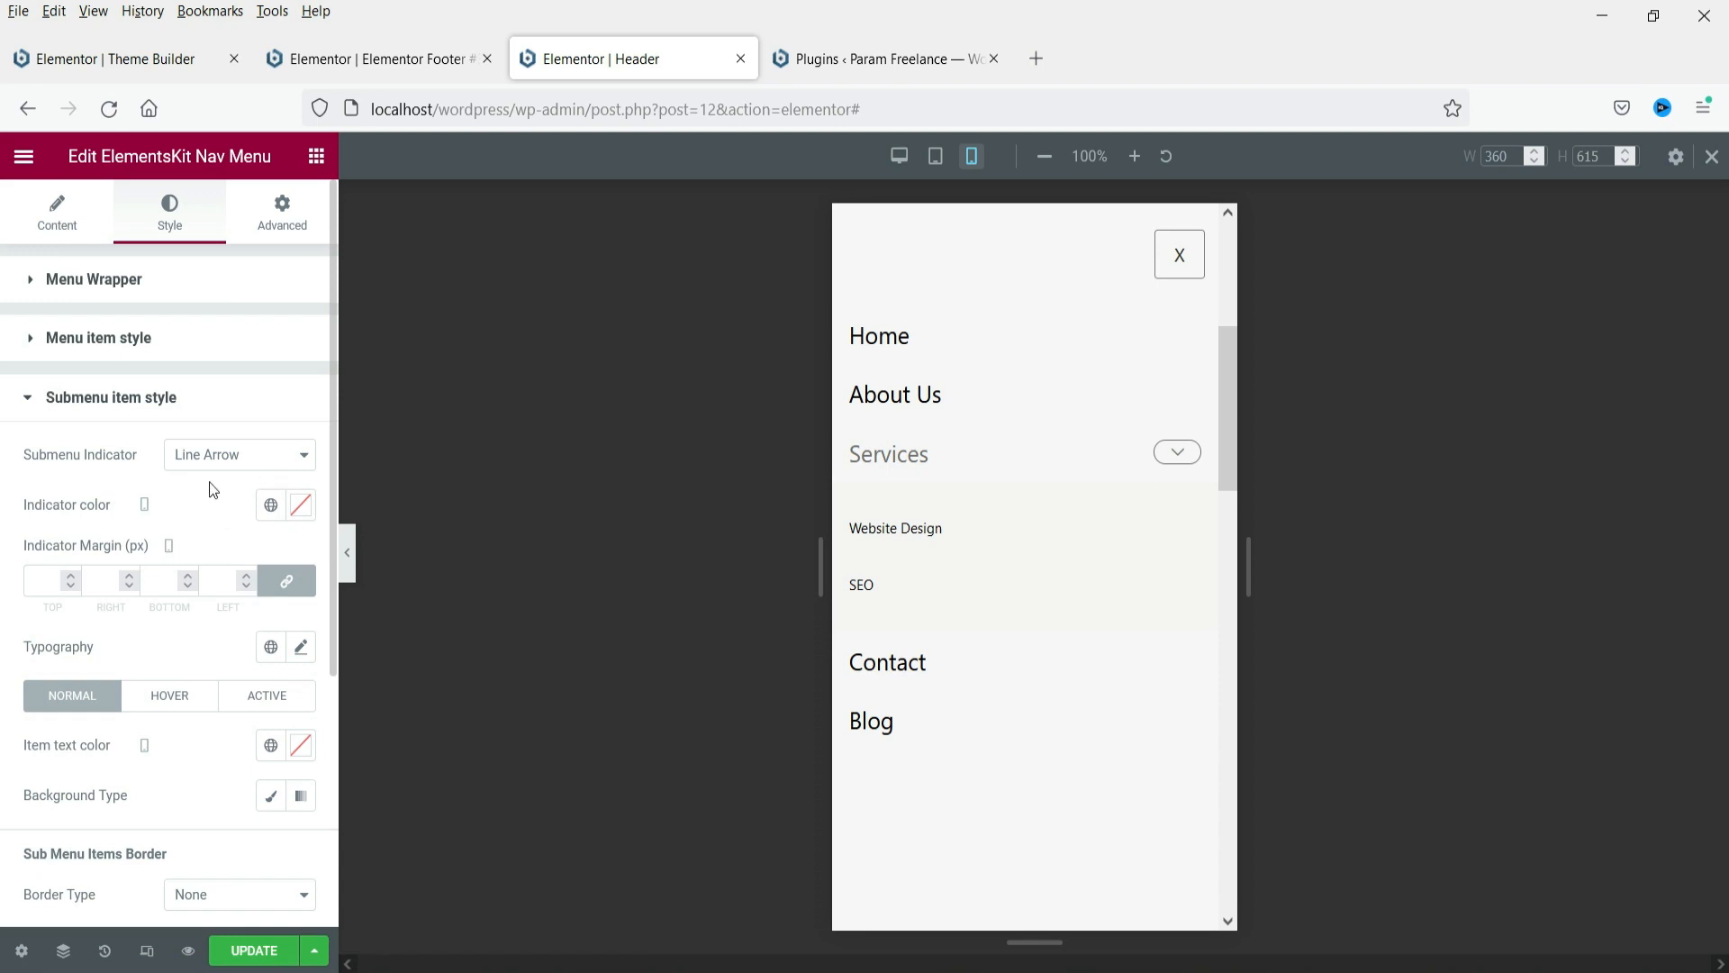
click(300, 647)
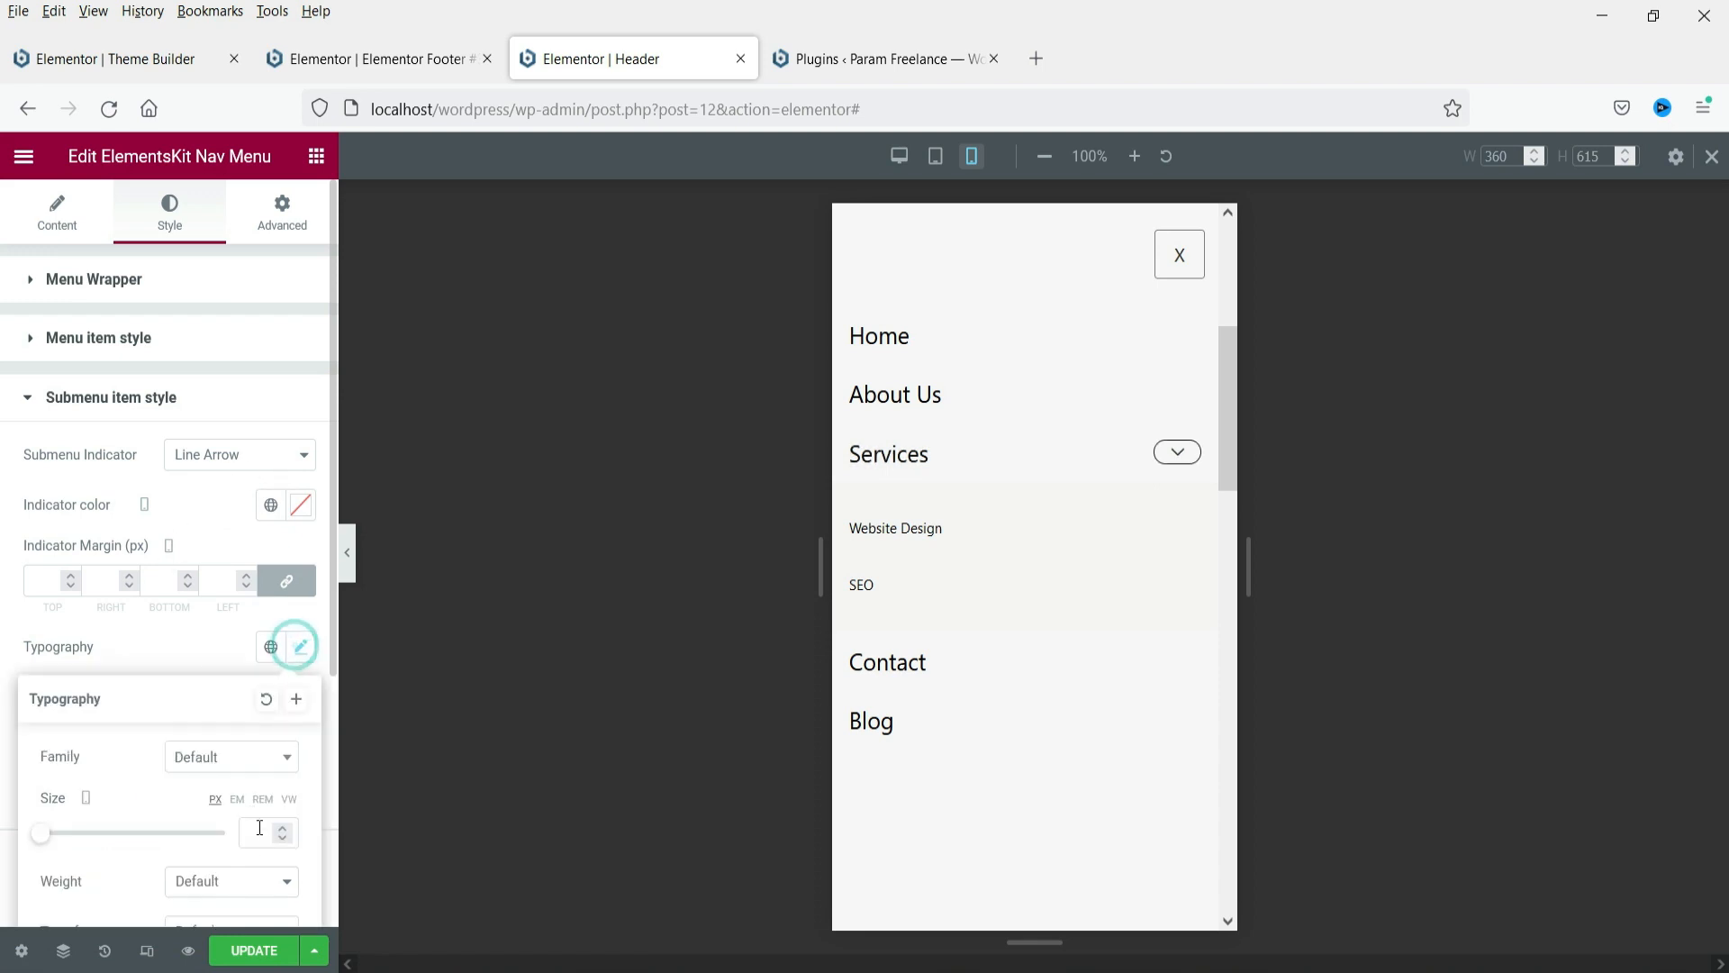
click(248, 833)
text(18)
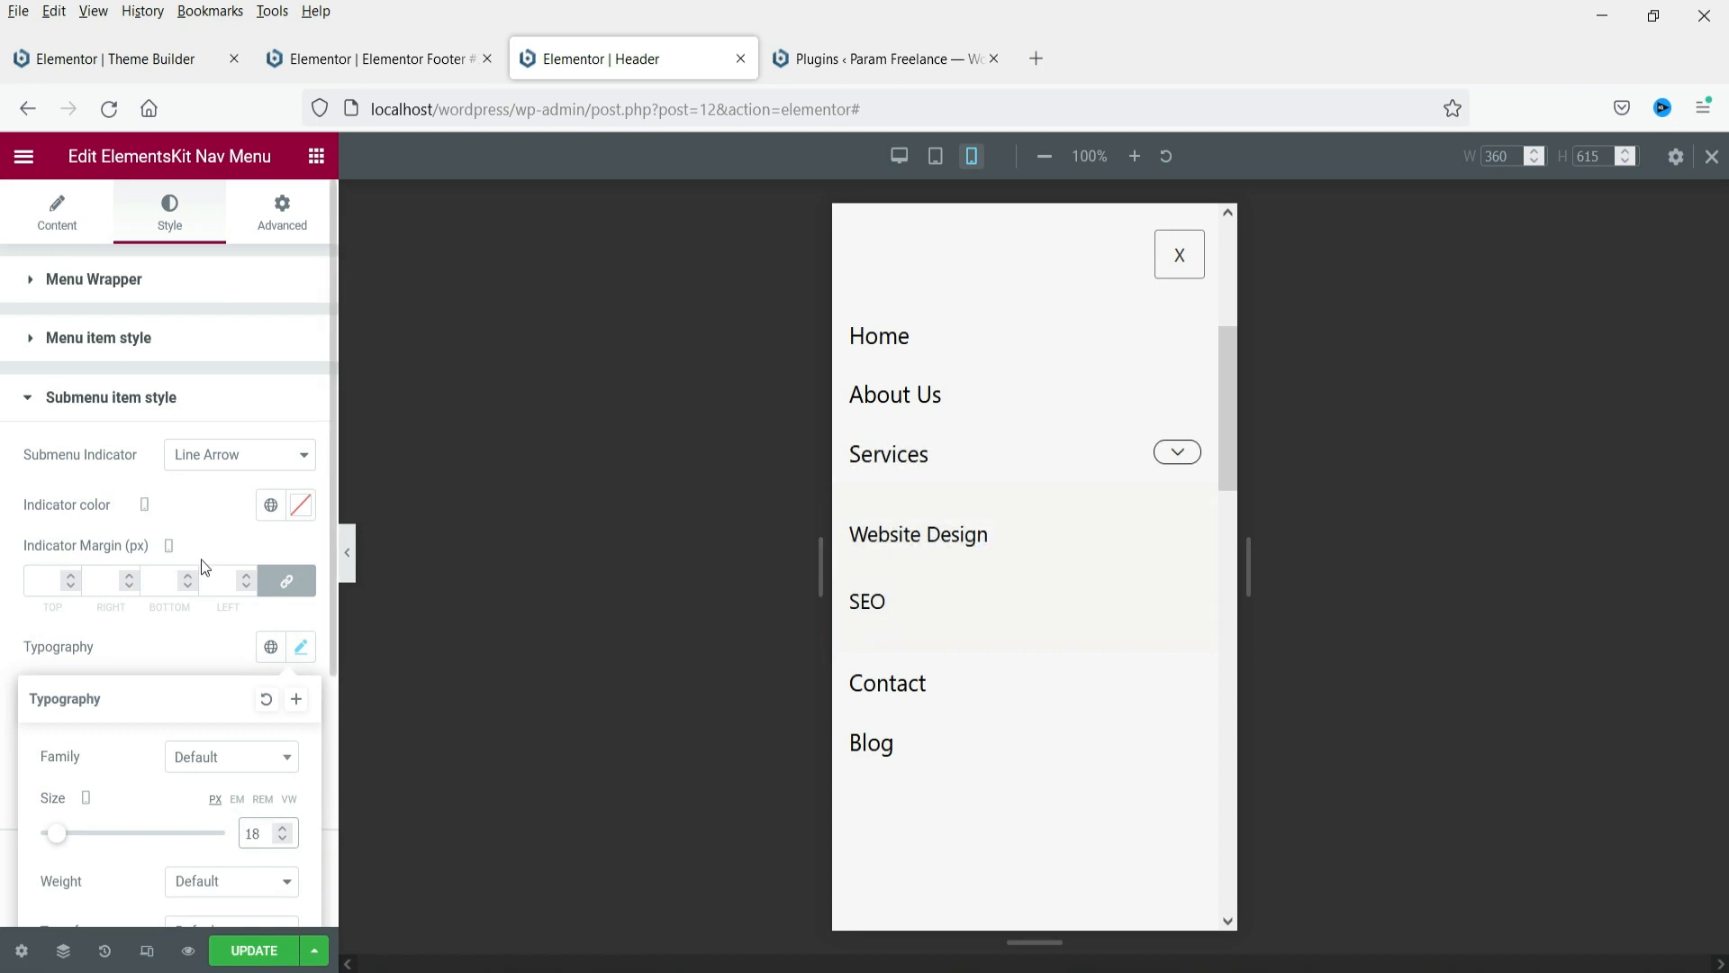
click(191, 502)
click(174, 401)
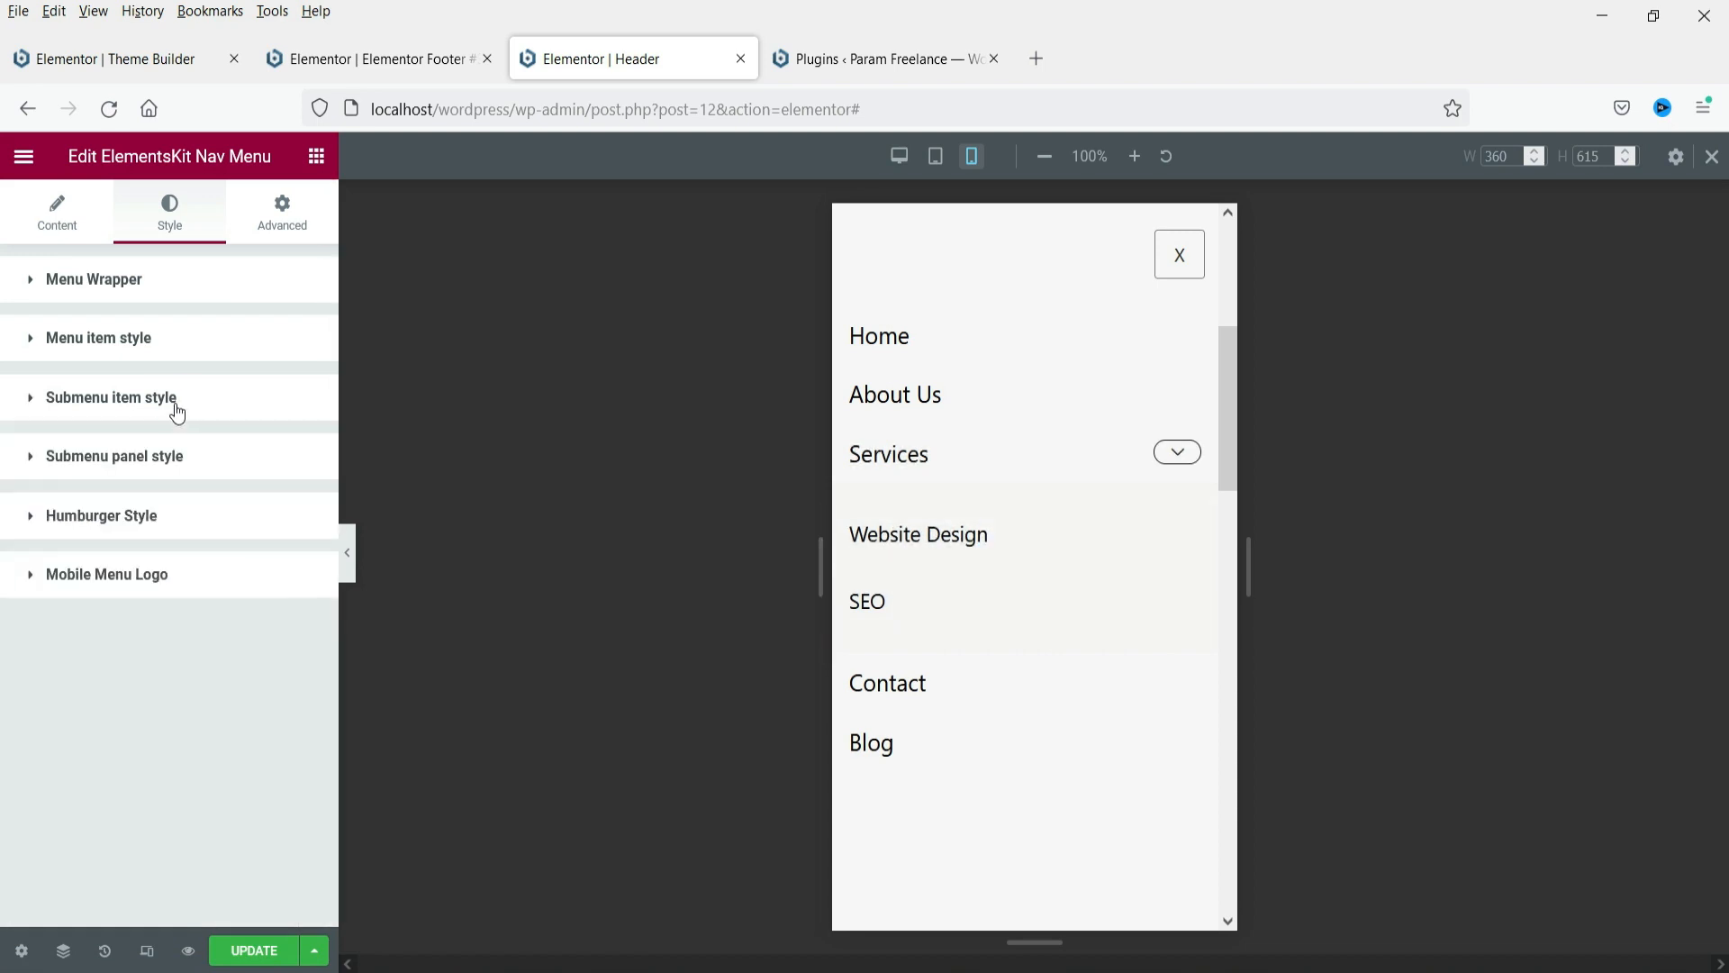
Look over the Mobile Menu Logo style settings
click(178, 592)
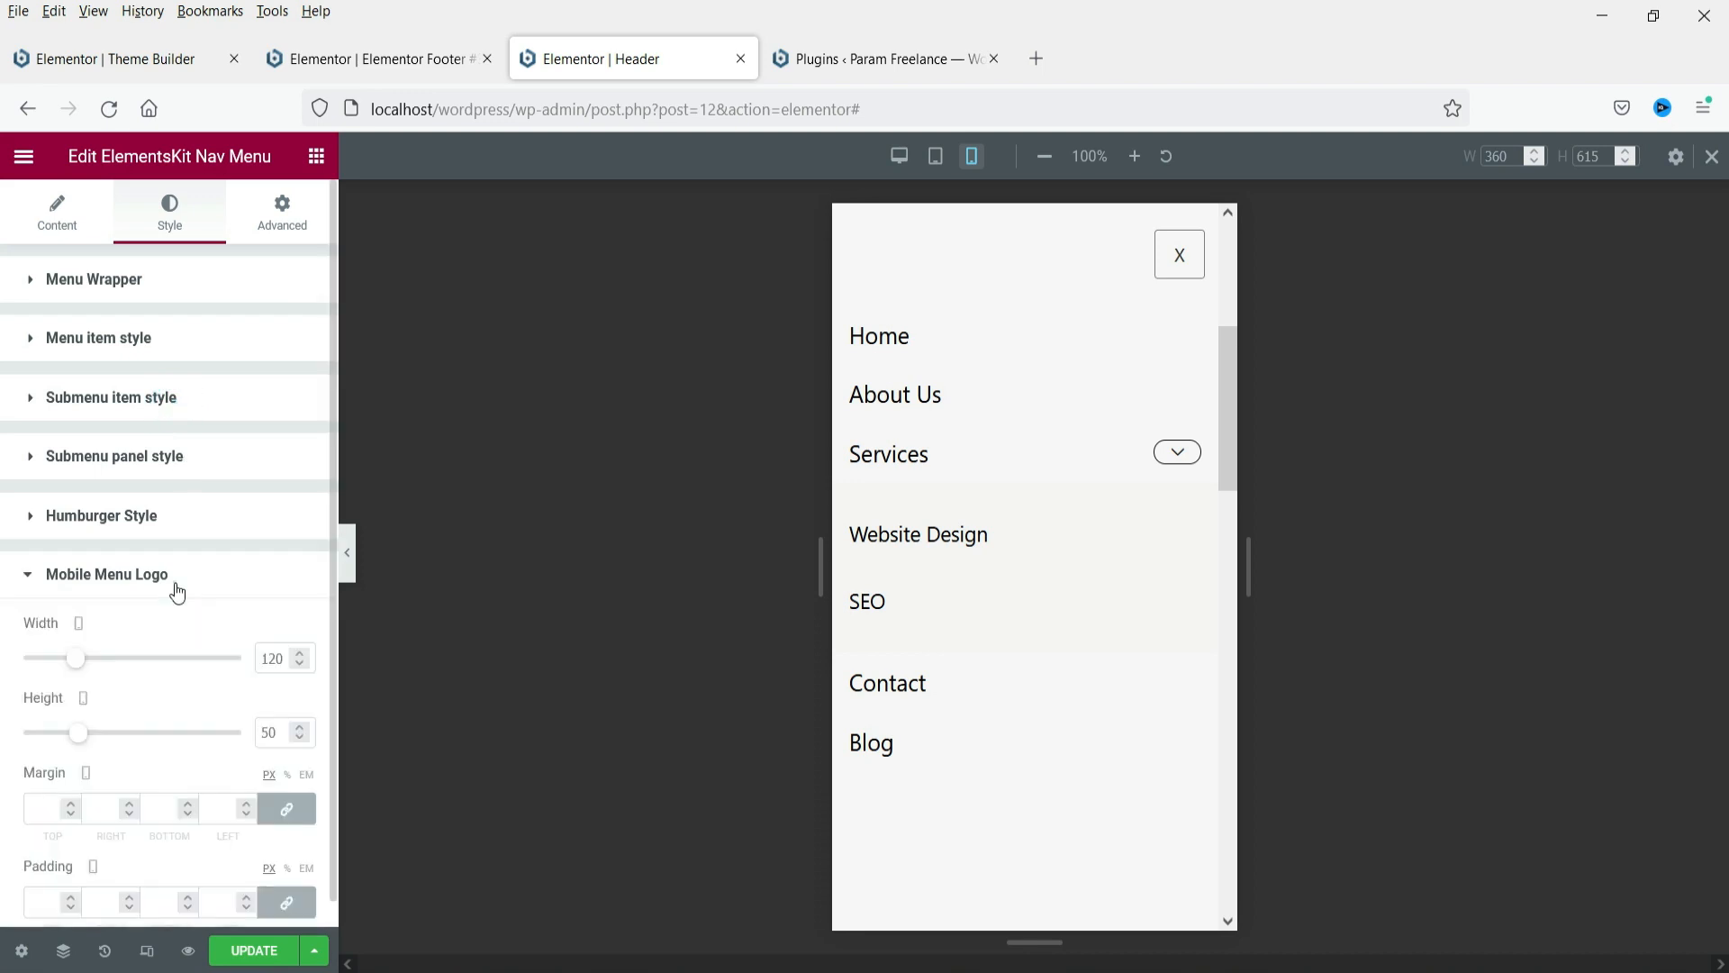
click(177, 589)
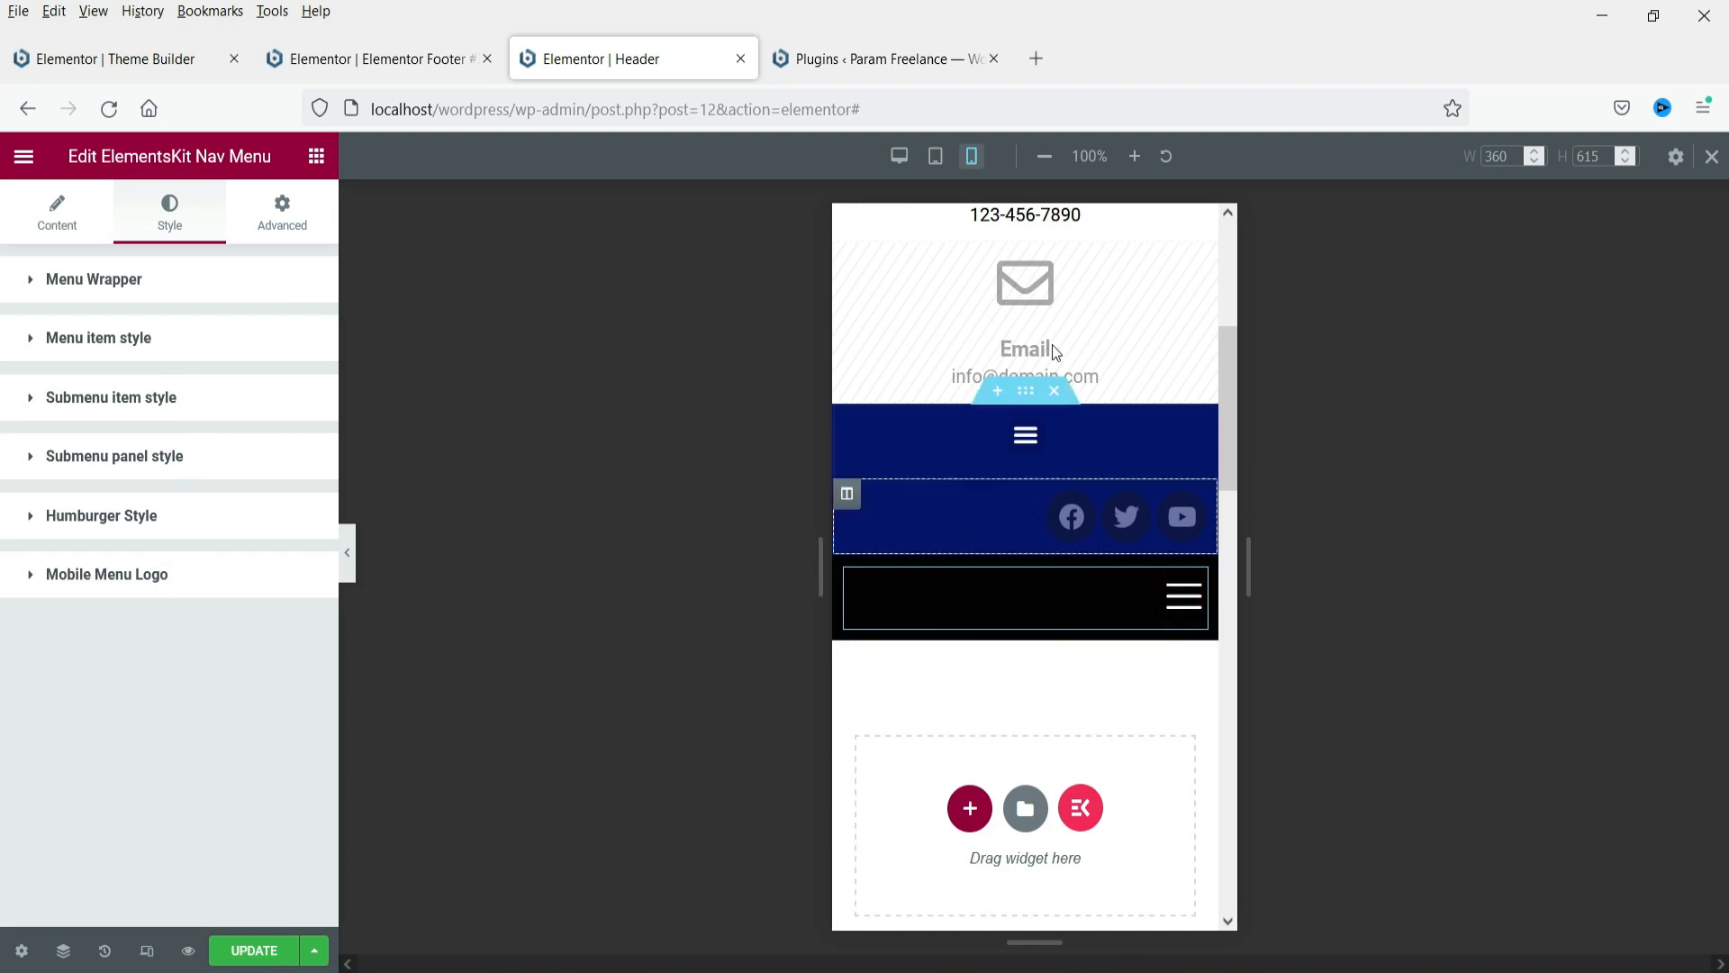
Switch the preview to desktop and set the menu wrapper's height to 50 px after trying 100
click(899, 157)
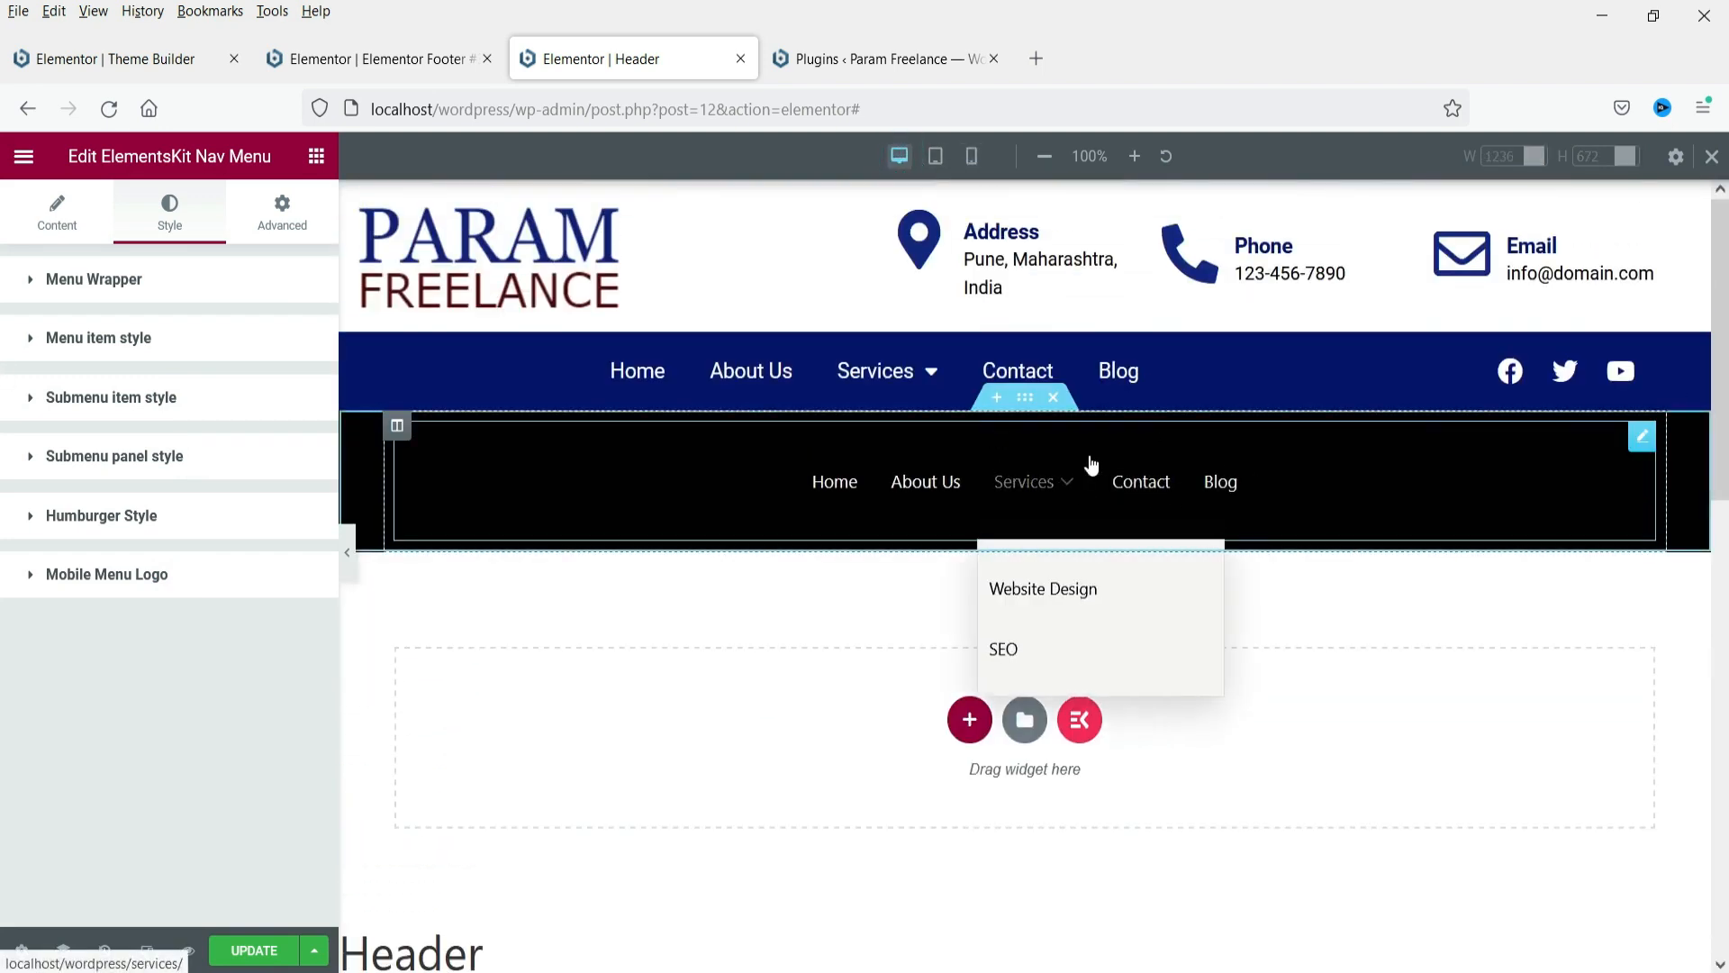
click(115, 286)
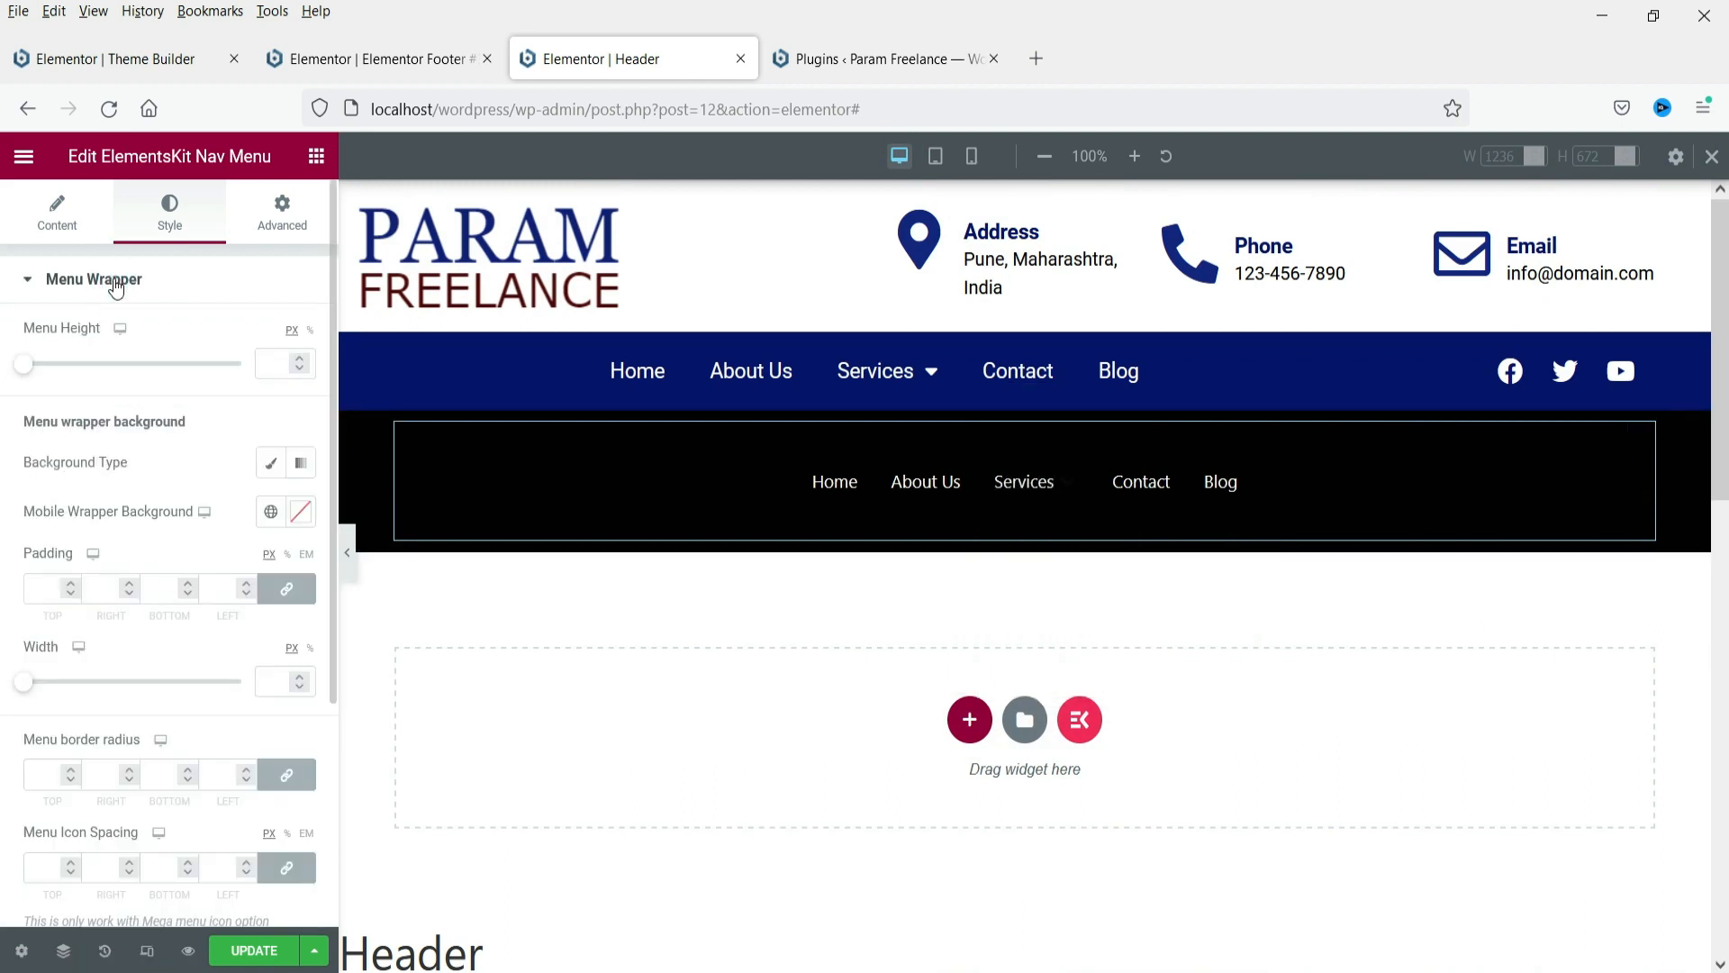
click(261, 366)
text(100)
text(50)
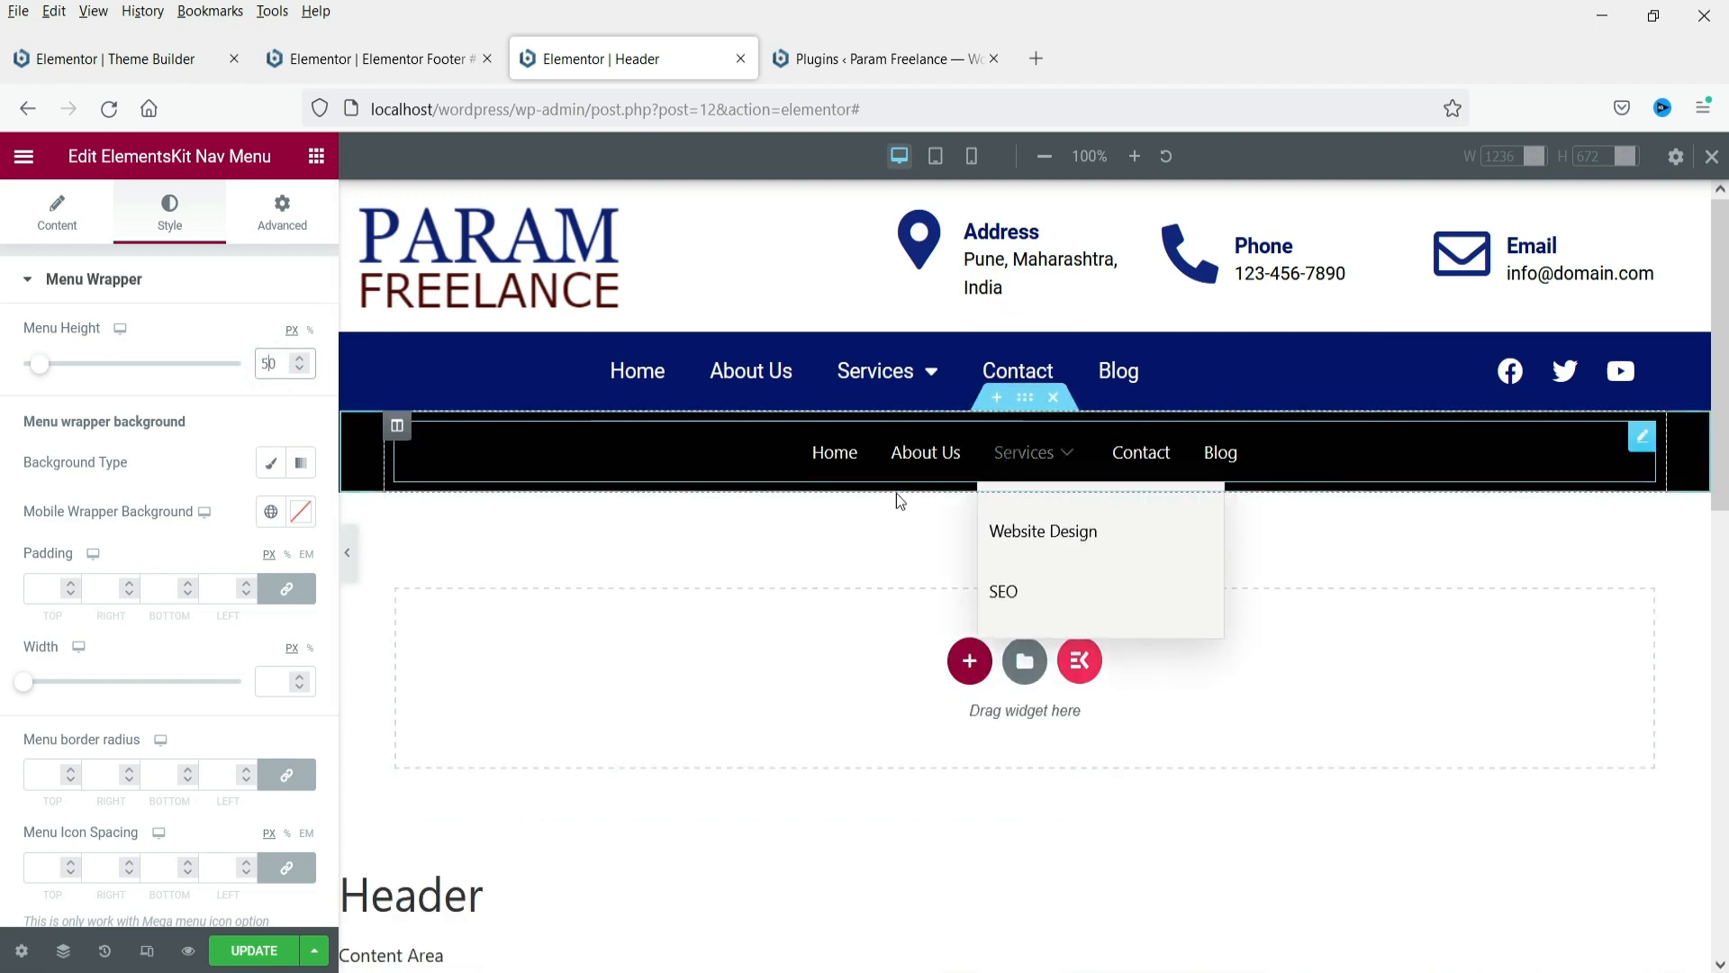
Try a gradient and a solid background with colour #E22626 on the menu wrapper and clear the background again
click(271, 464)
click(271, 463)
click(301, 463)
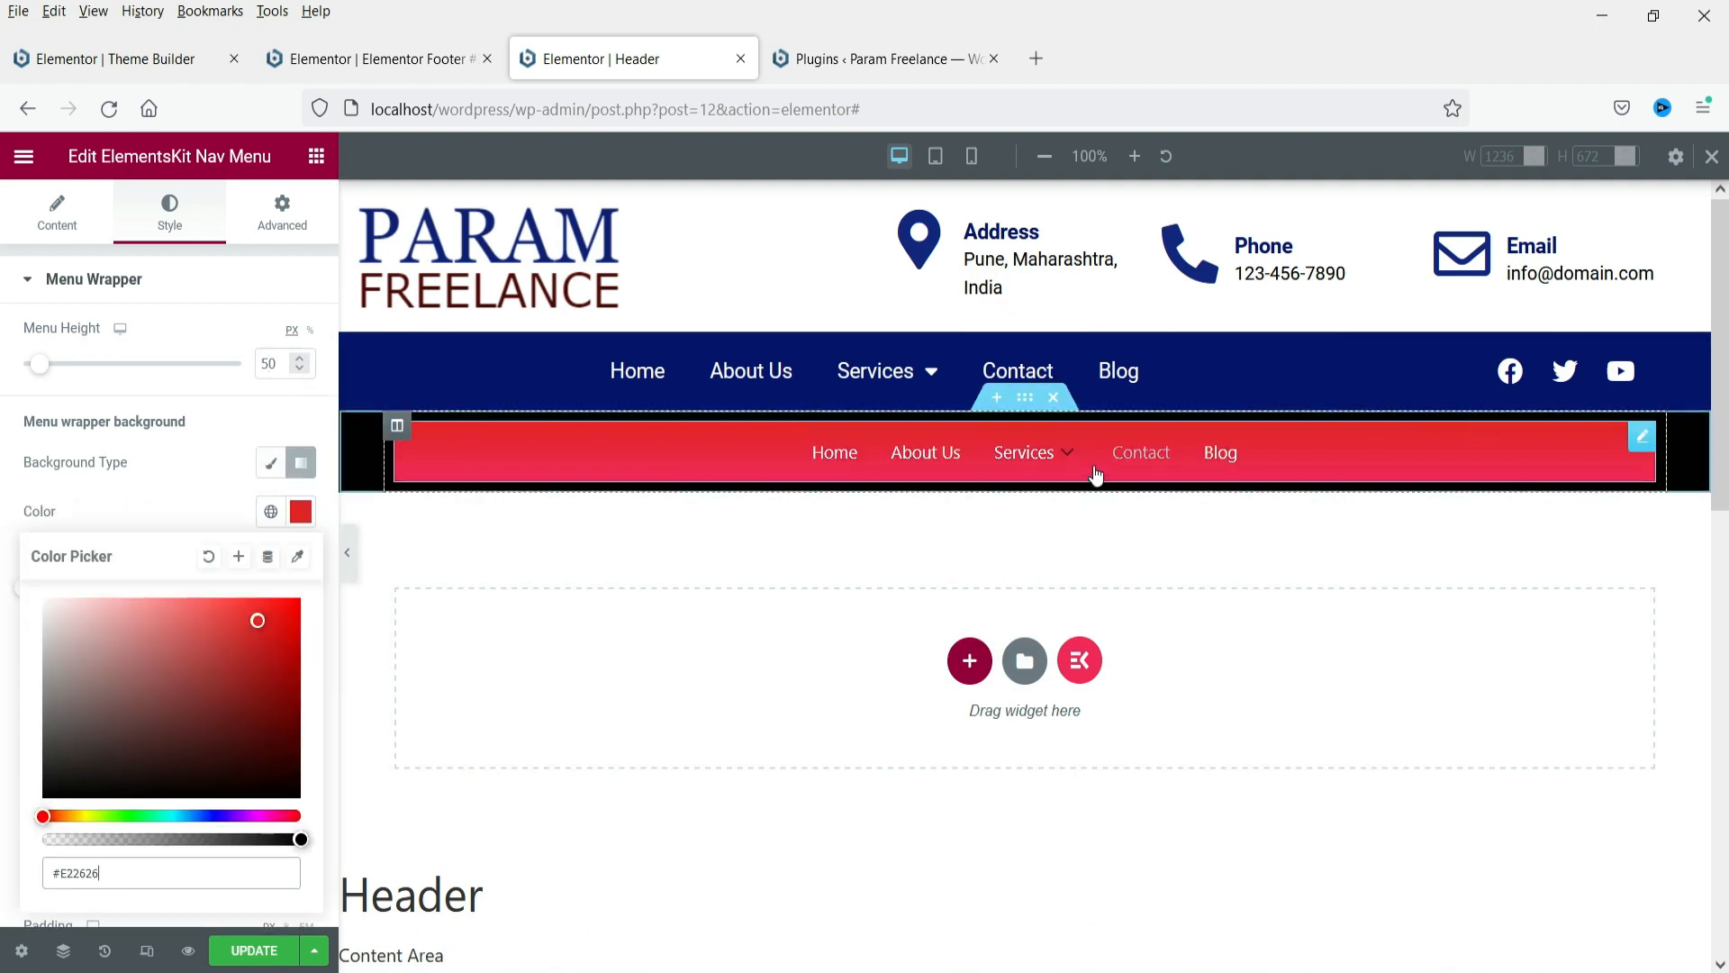
click(1071, 449)
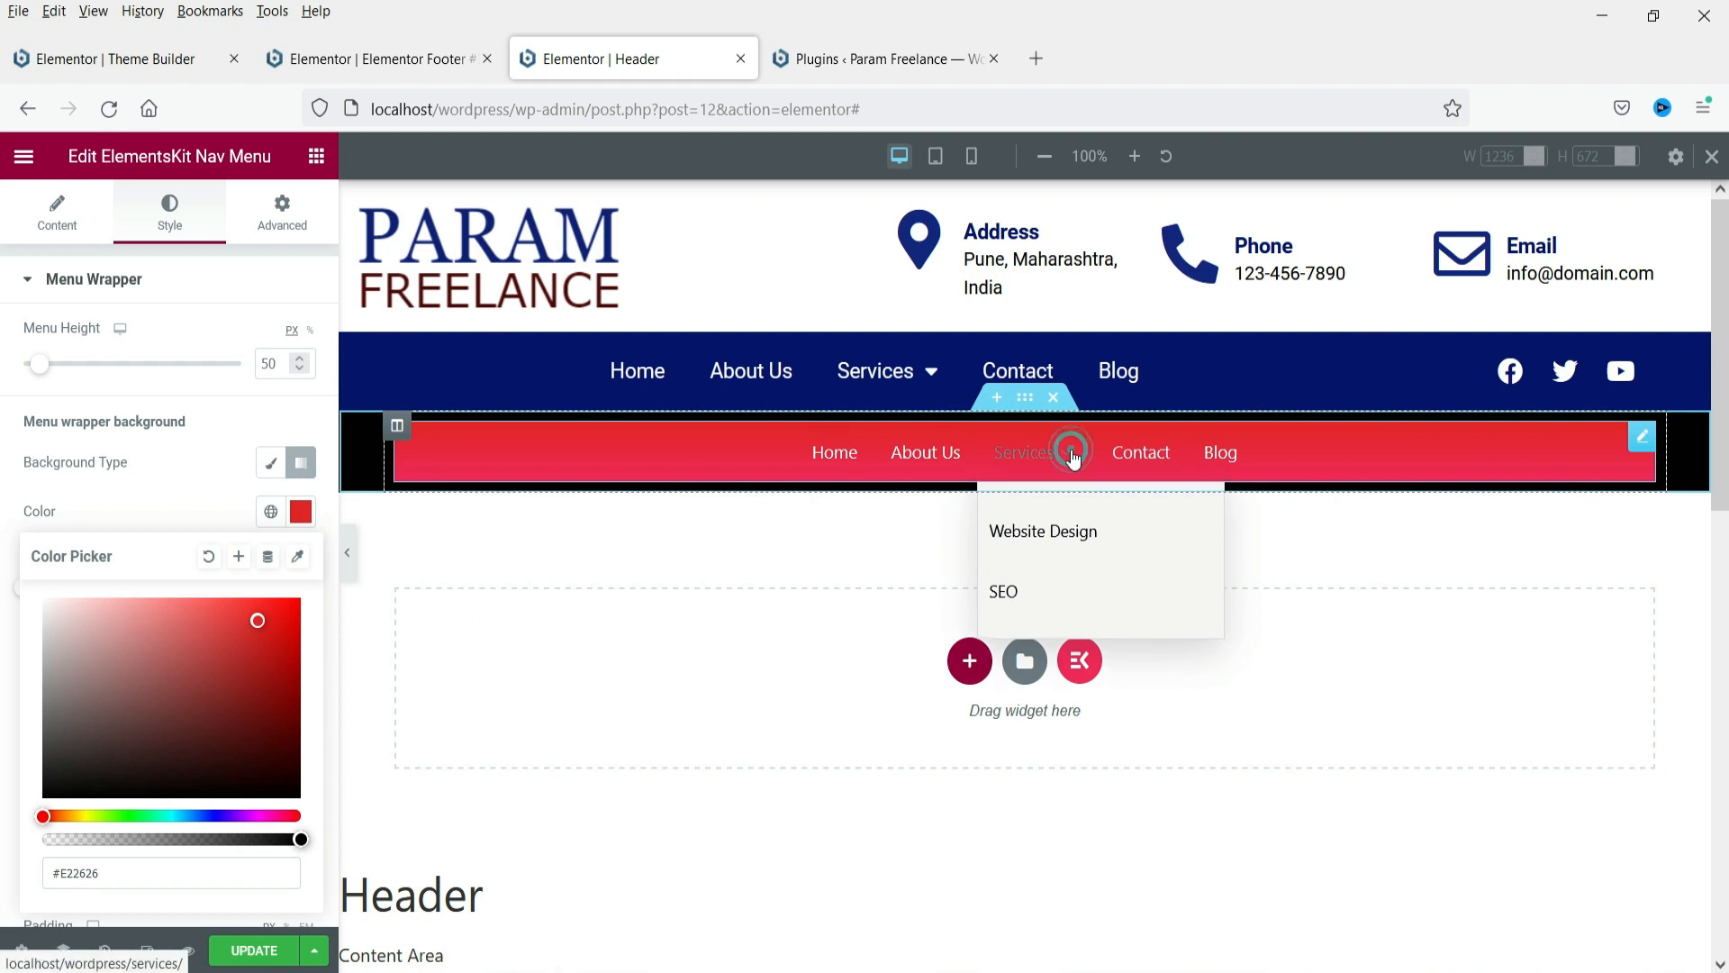
click(269, 463)
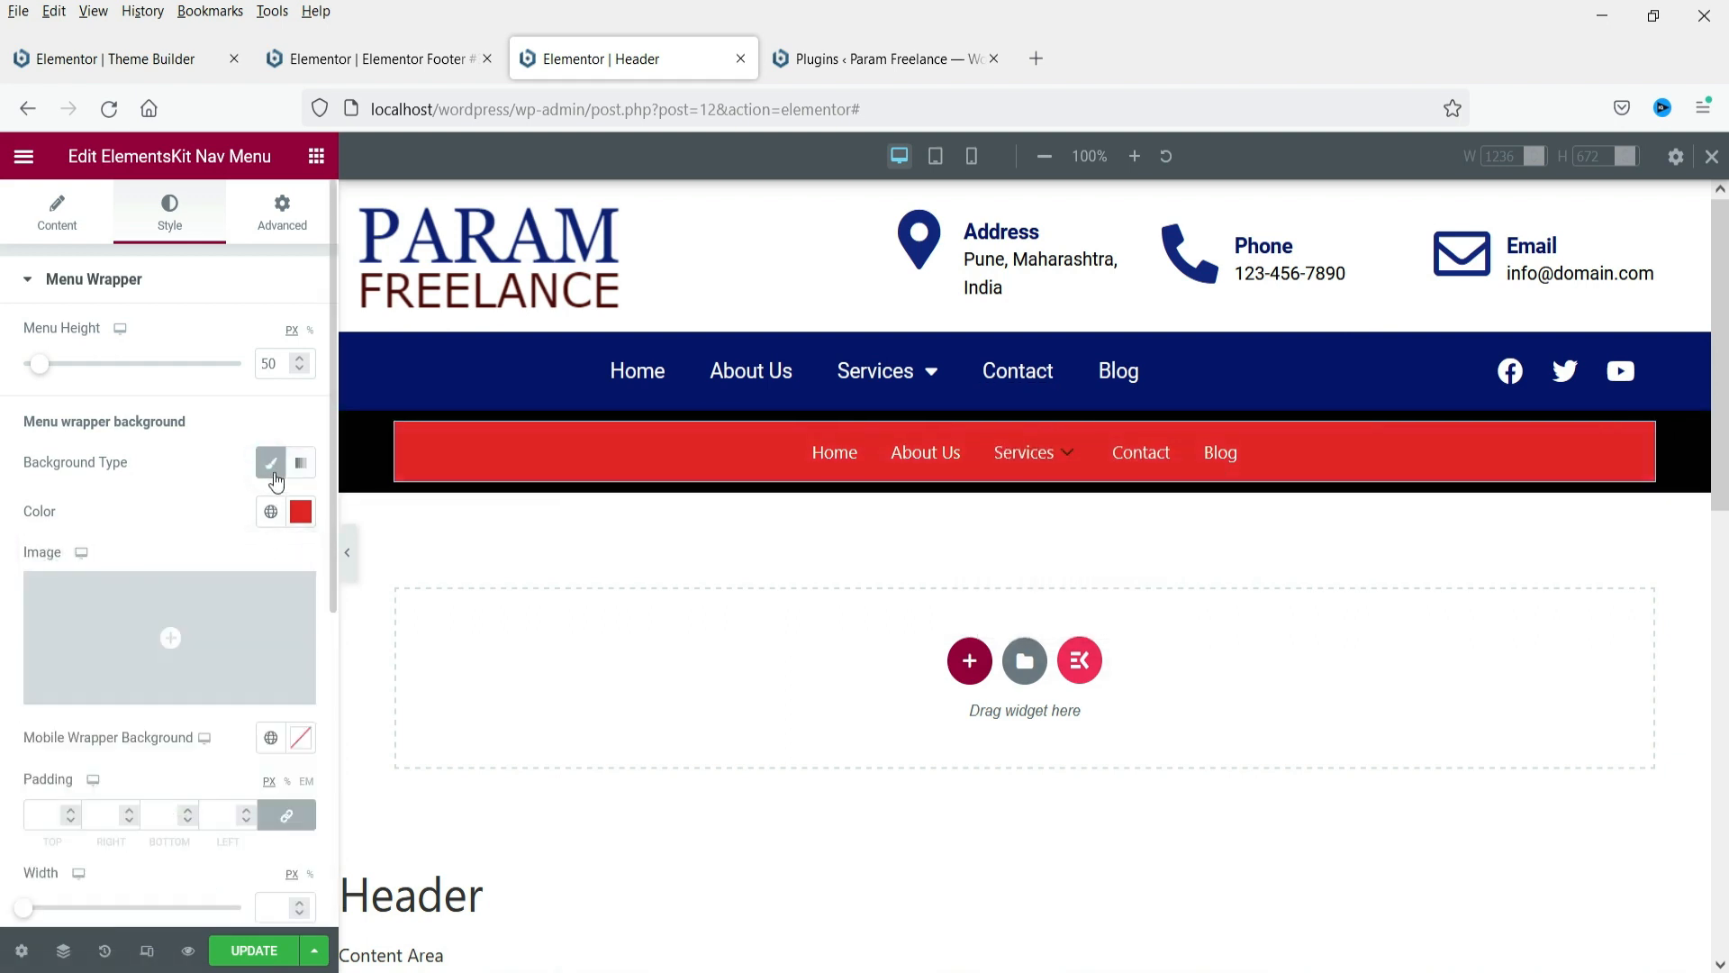
click(271, 465)
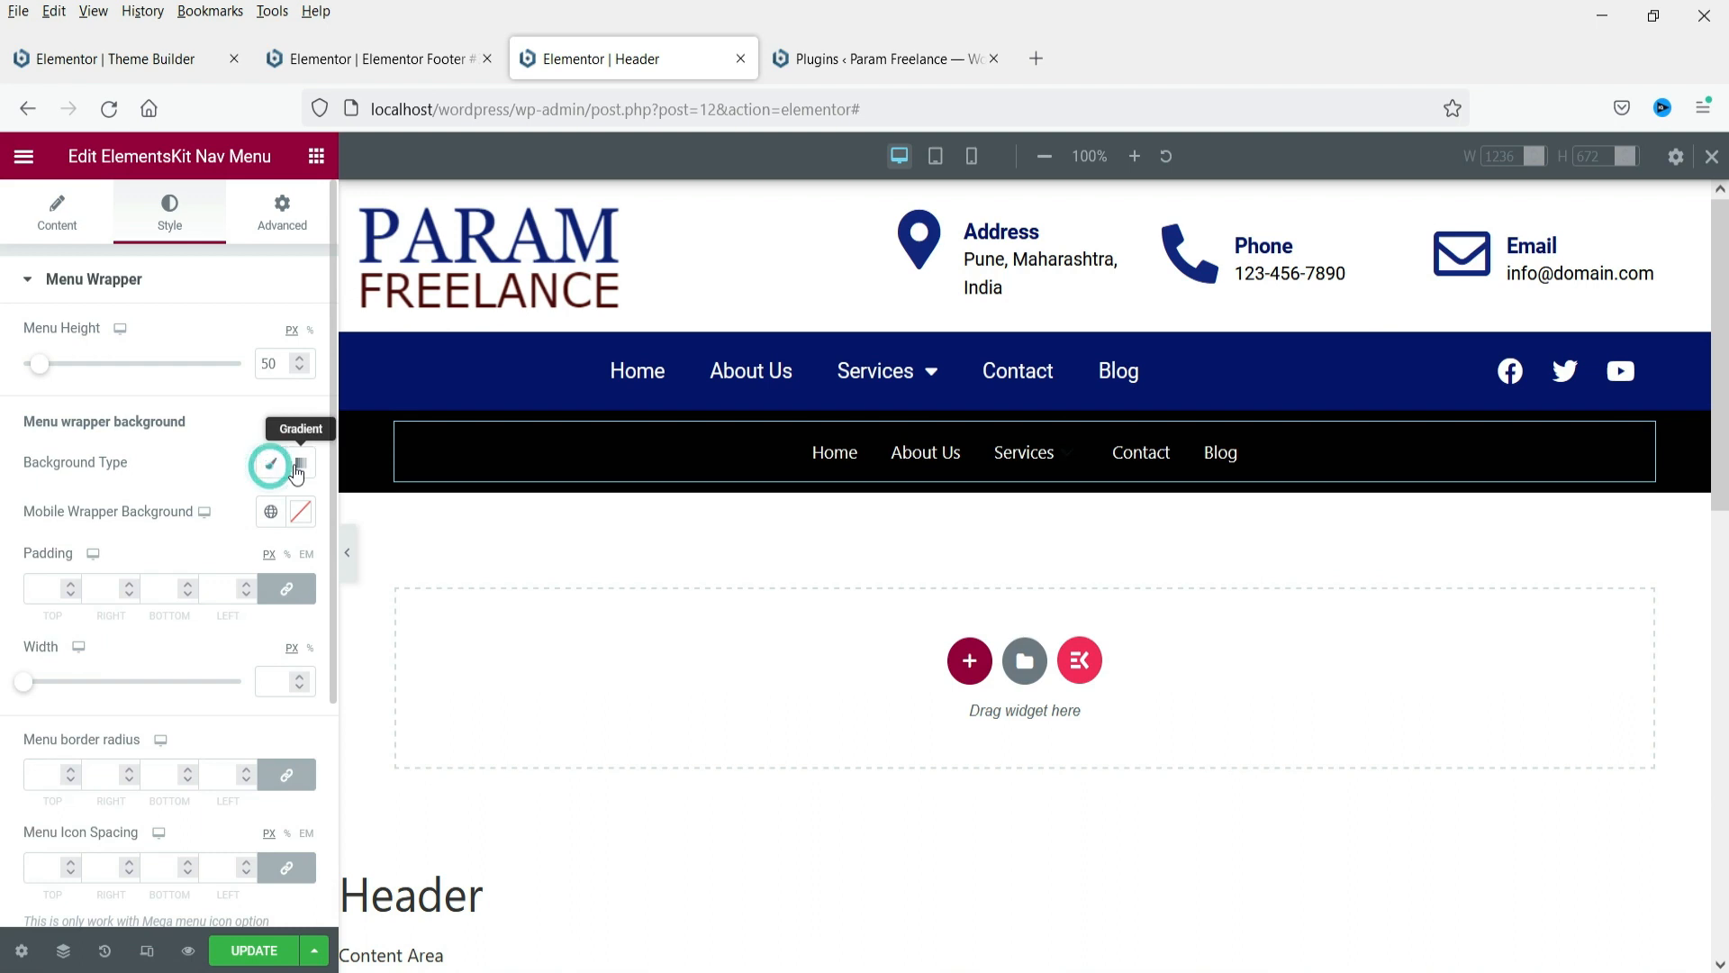
In the Elementor footer template, add an ElementsKit Nav Menu widget below the existing Quick Links menu
click(431, 47)
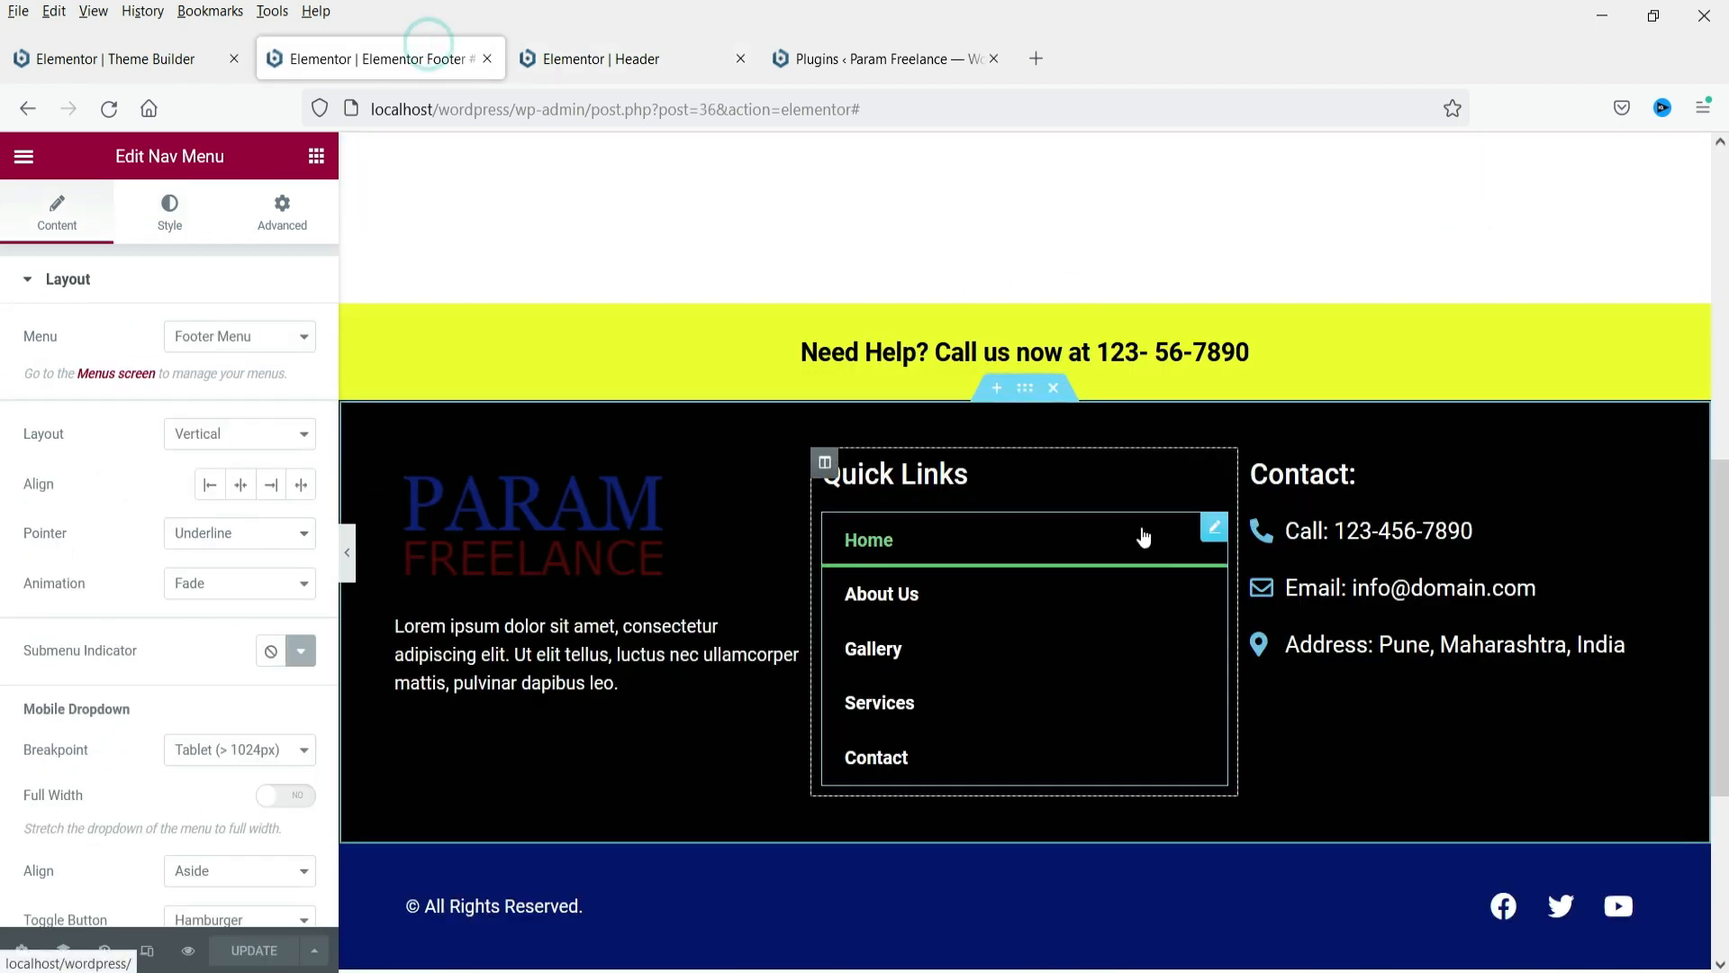
click(1213, 532)
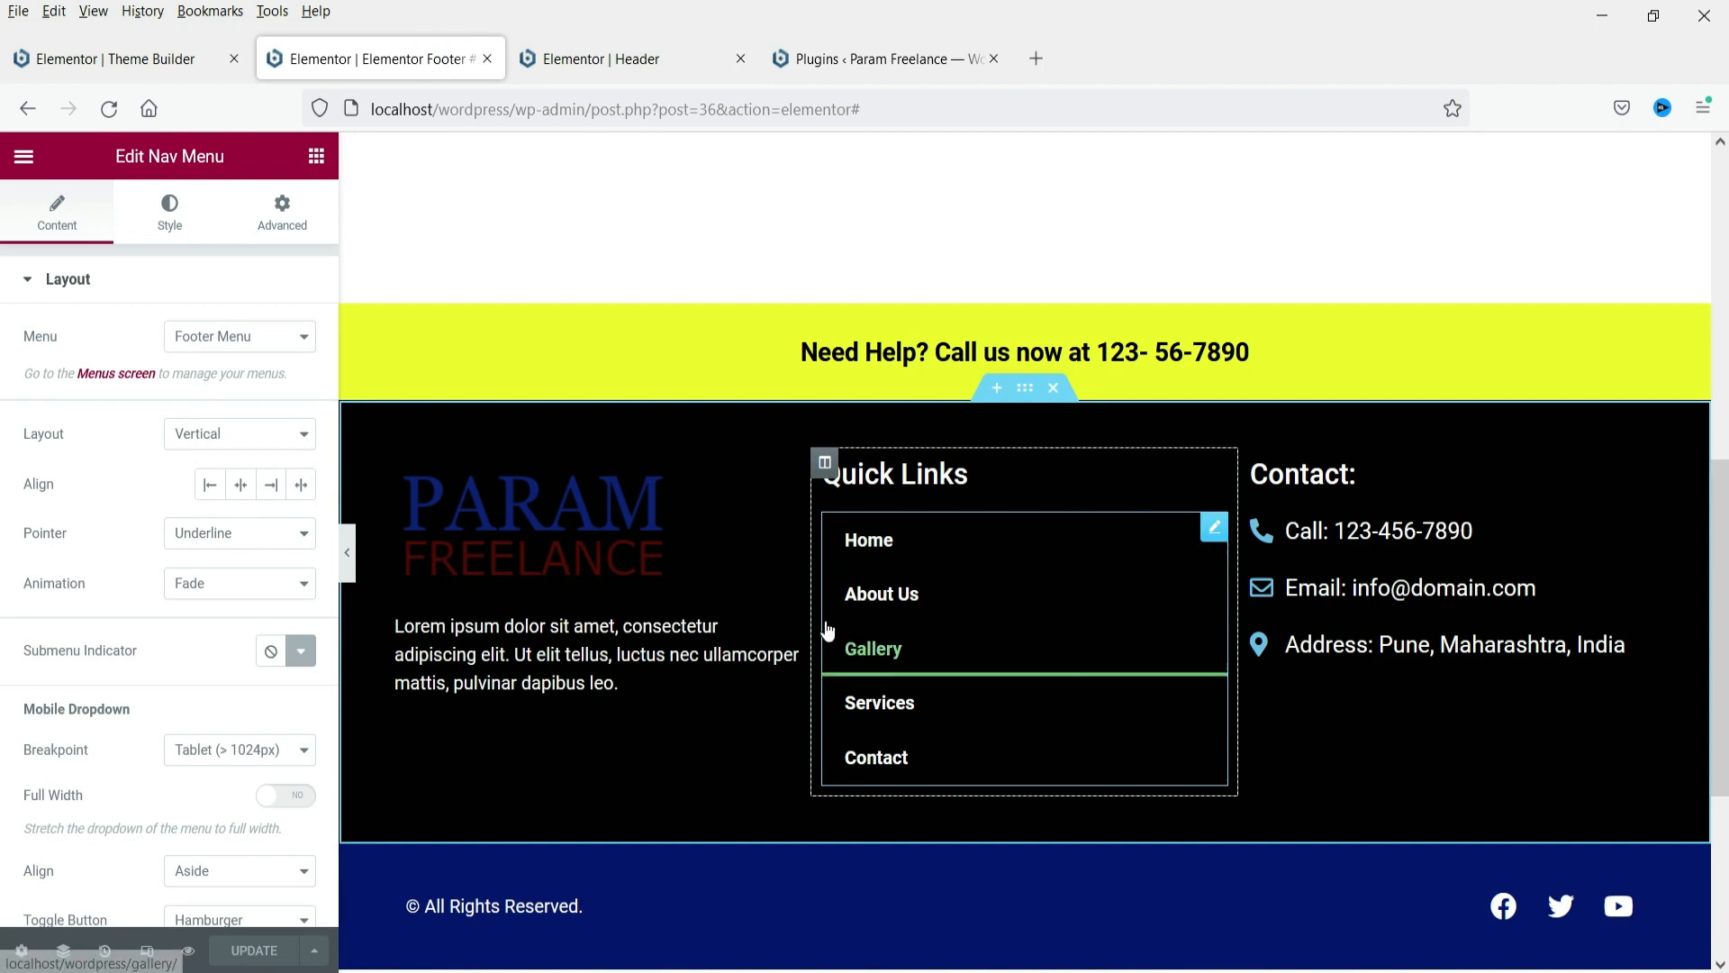
click(316, 157)
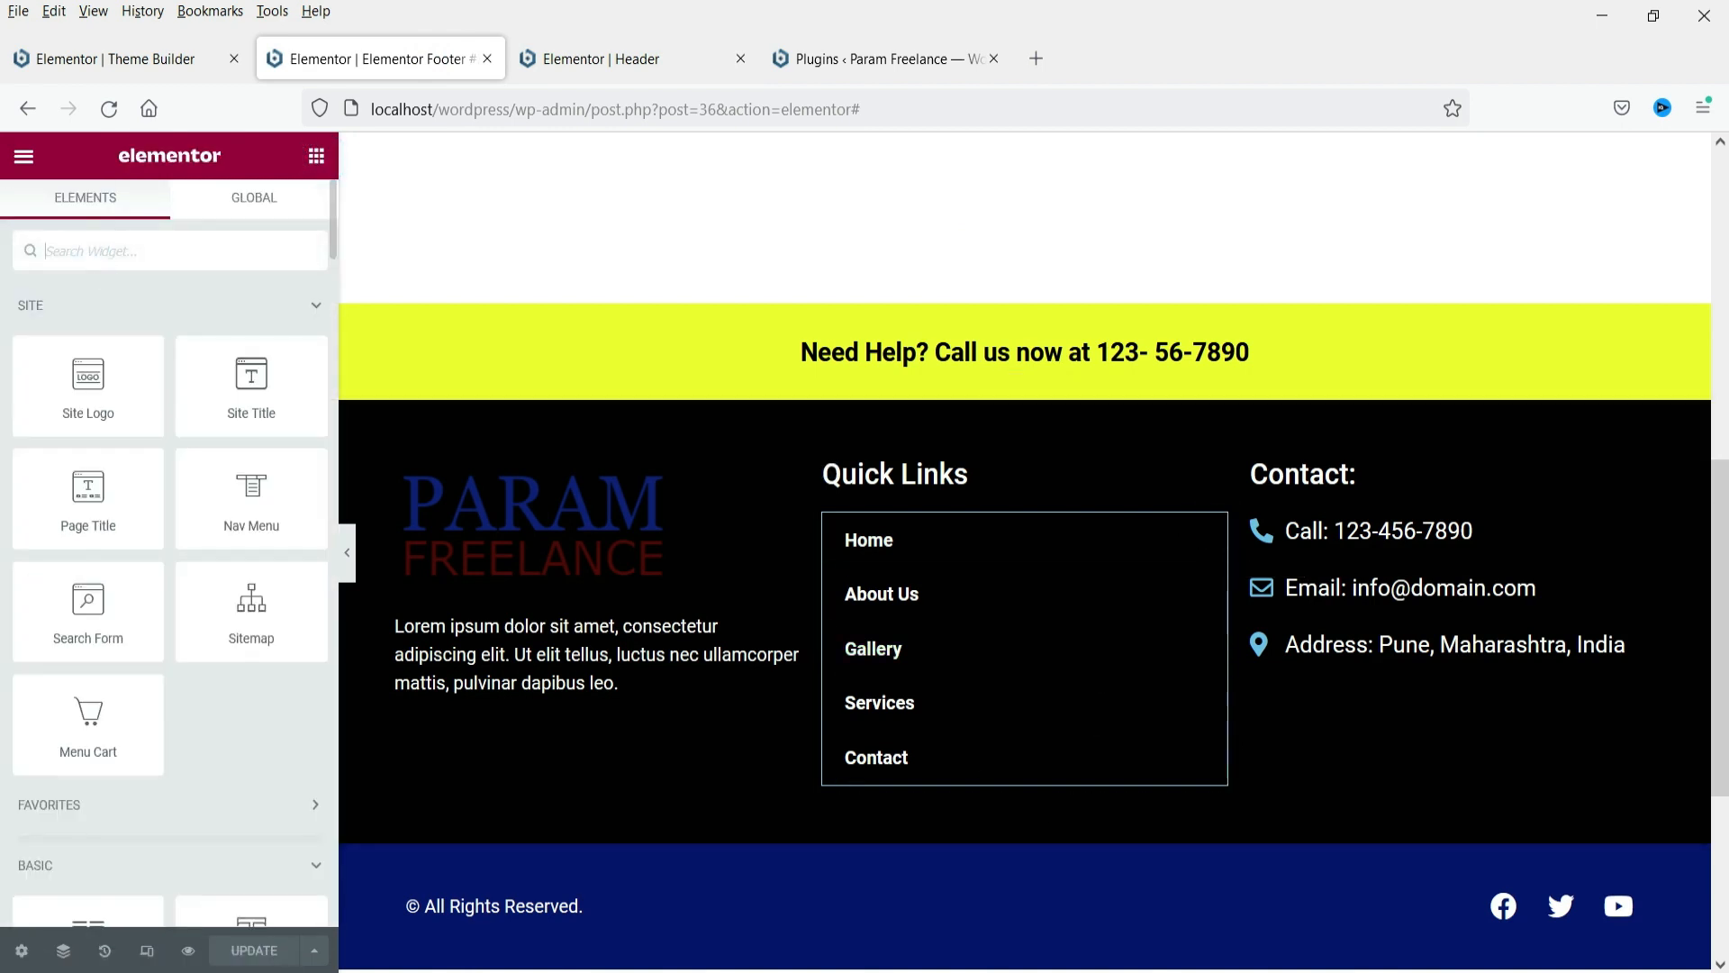
text(menu)
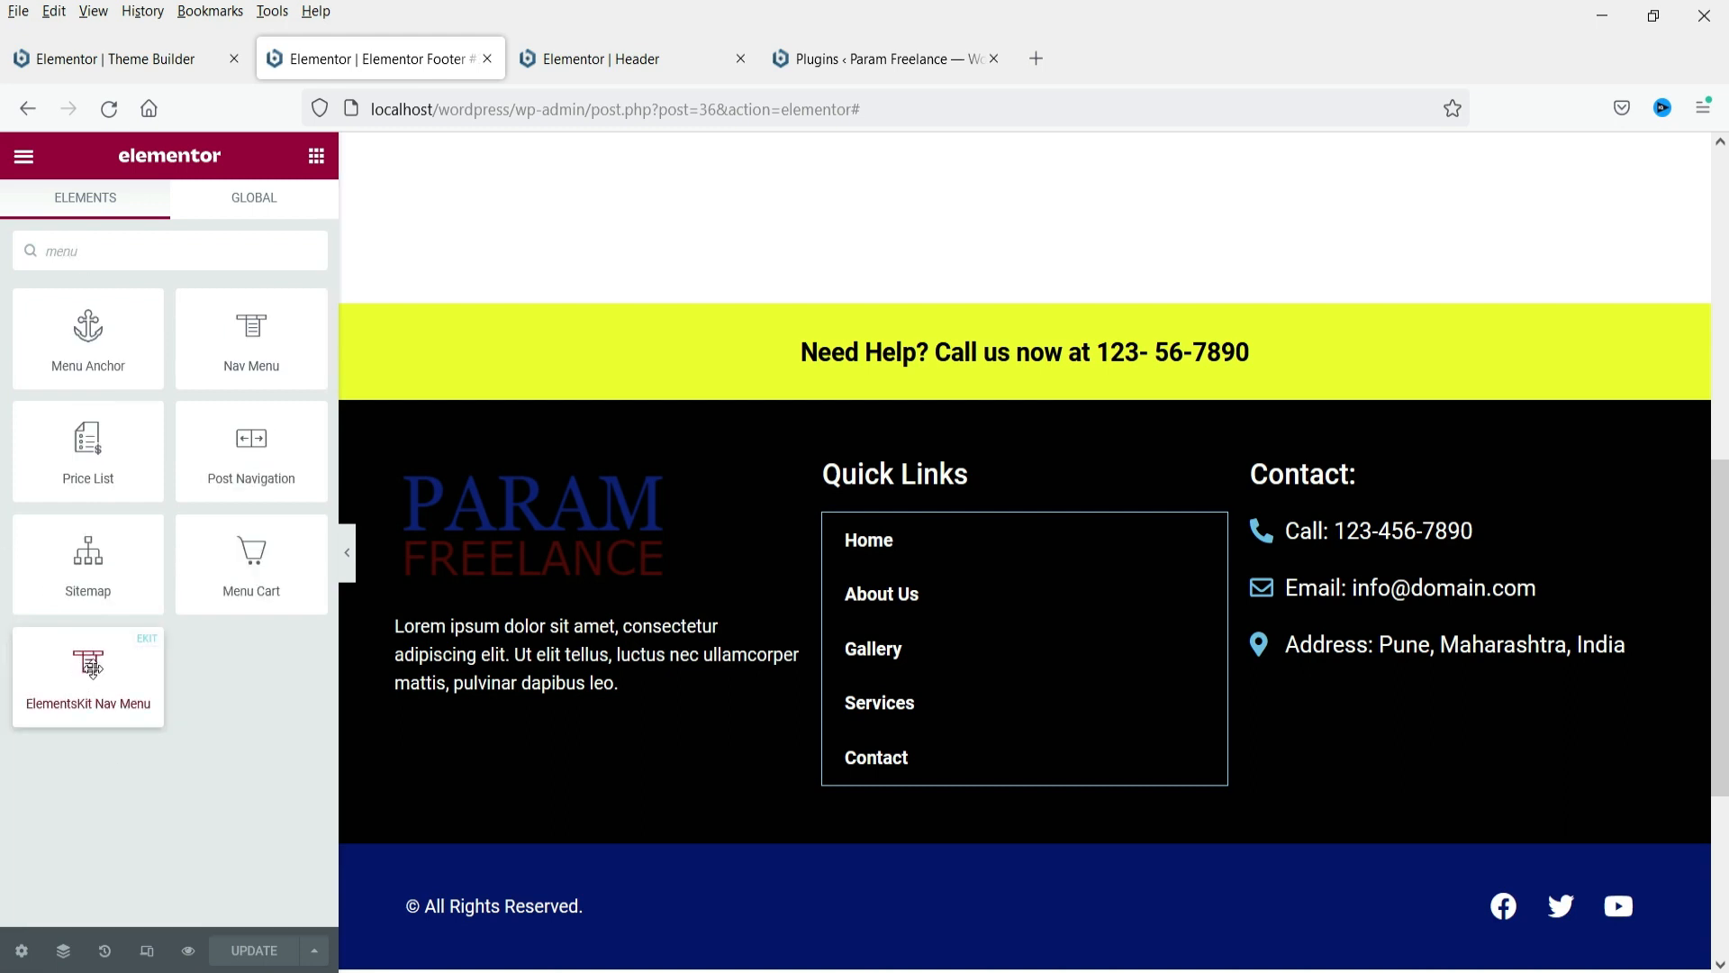
drag(80, 662, 959, 793)
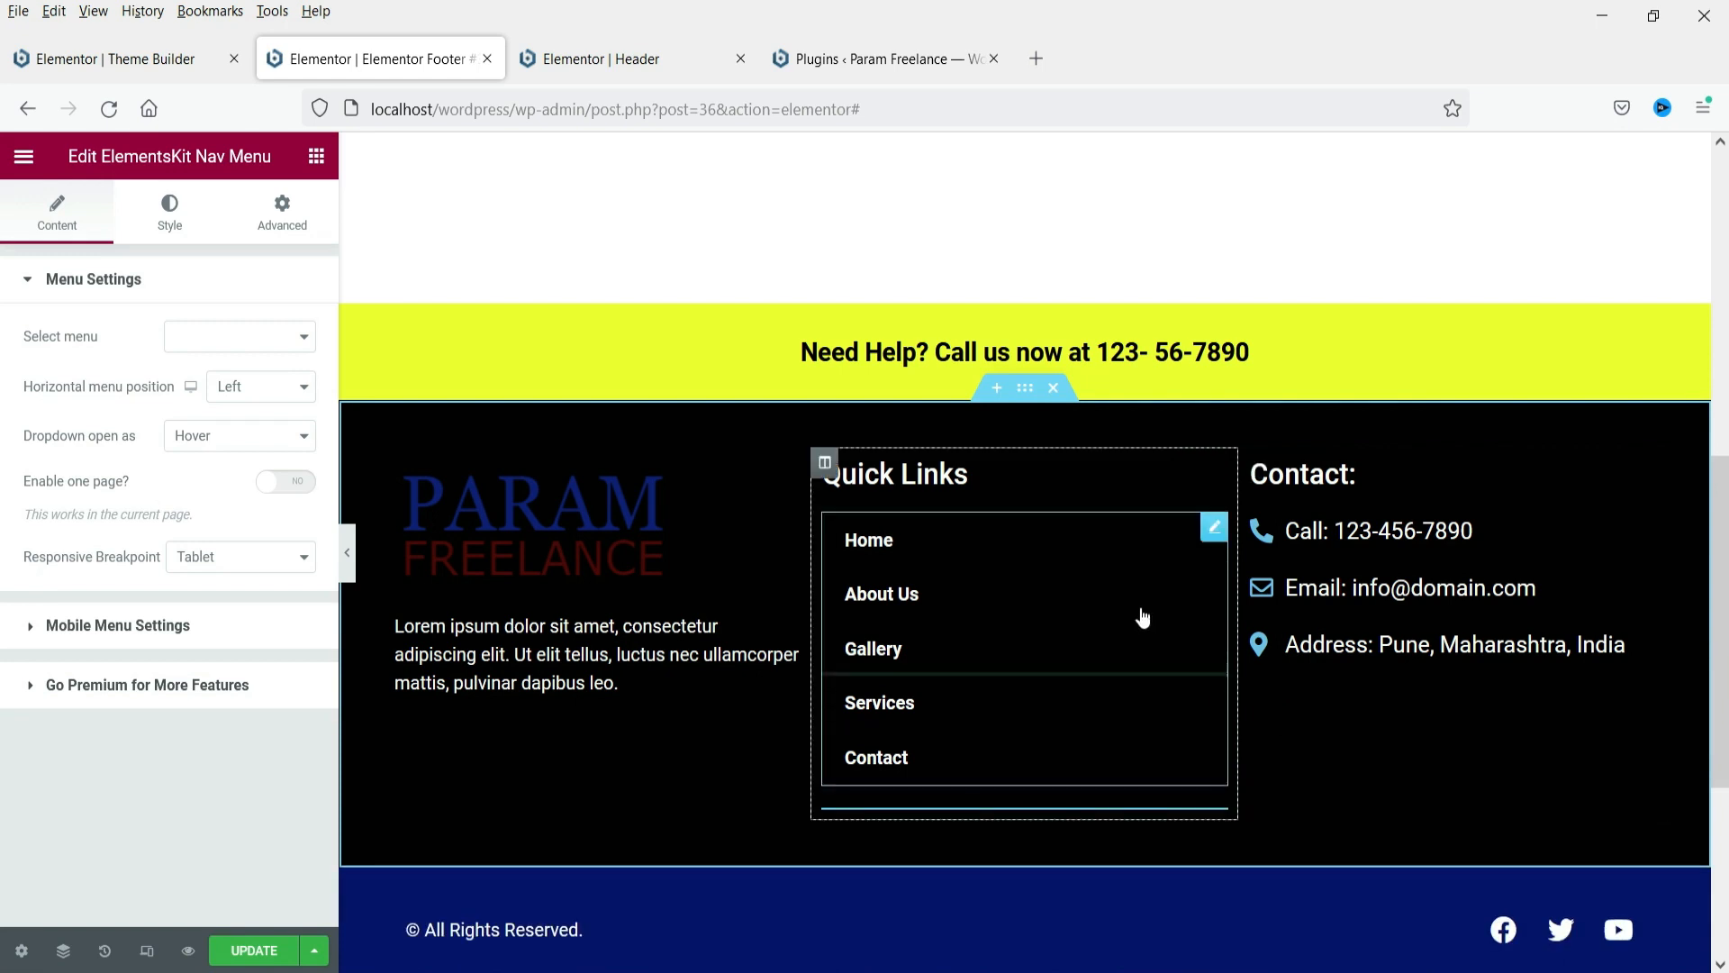
scroll(1131, 609, down, 3)
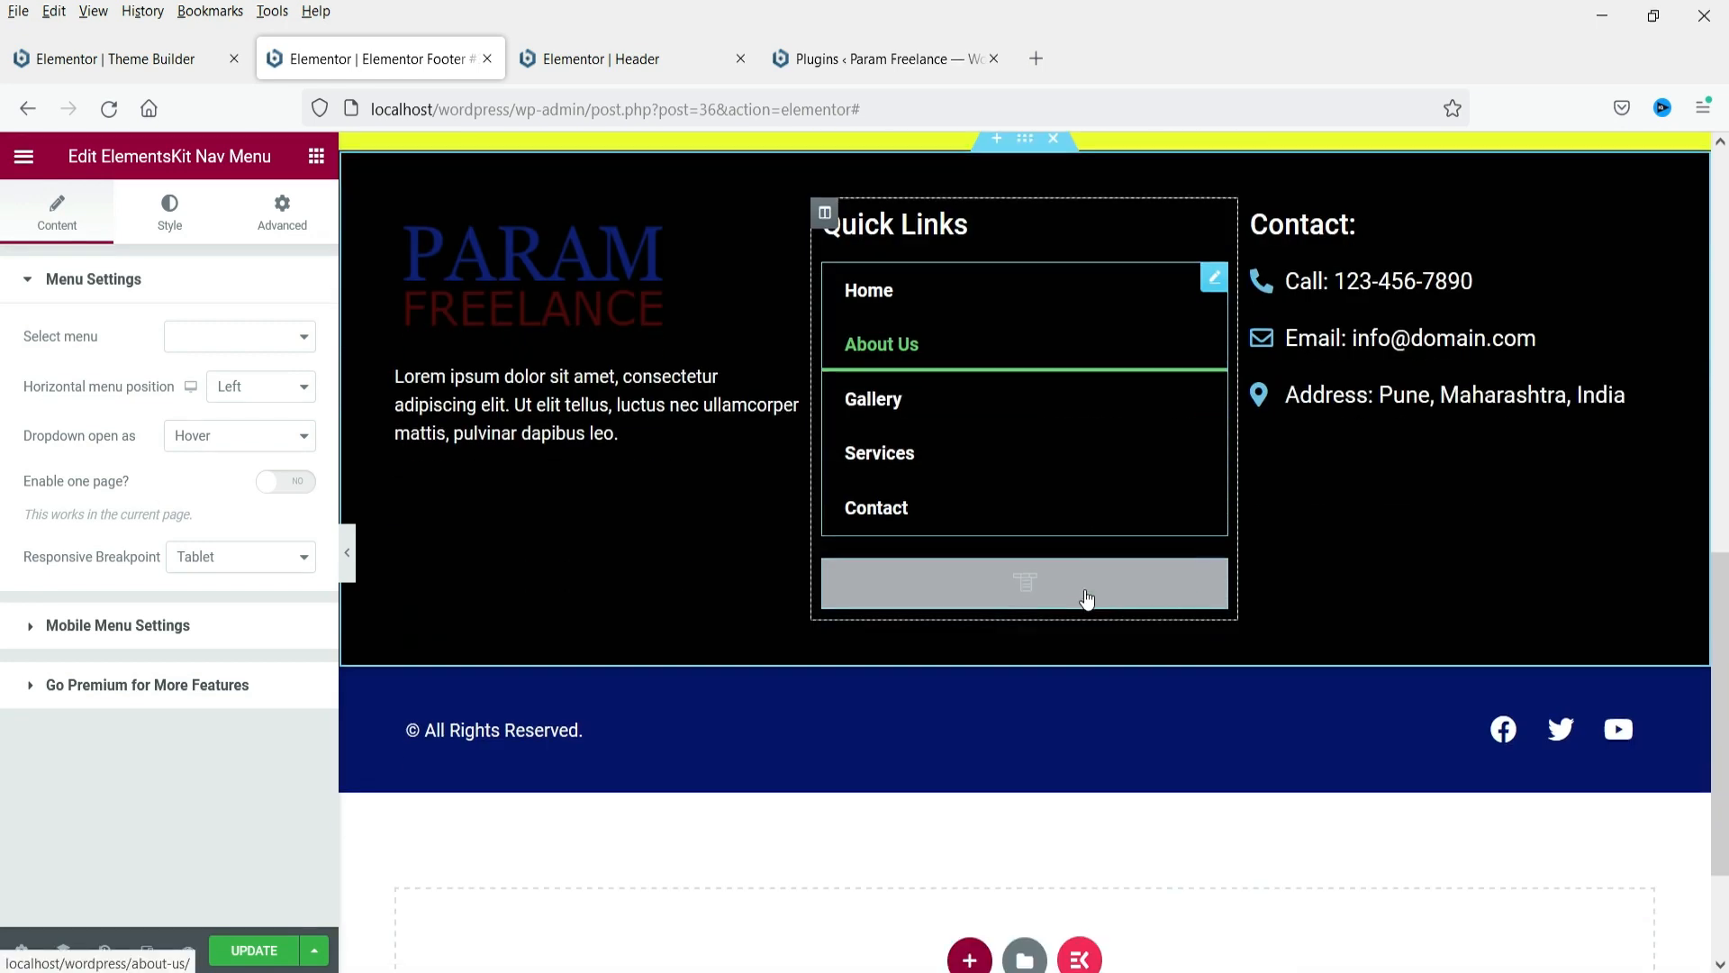
Assign Footer Menu to the new ElementsKit Nav Menu and open its style settings
click(199, 335)
click(216, 374)
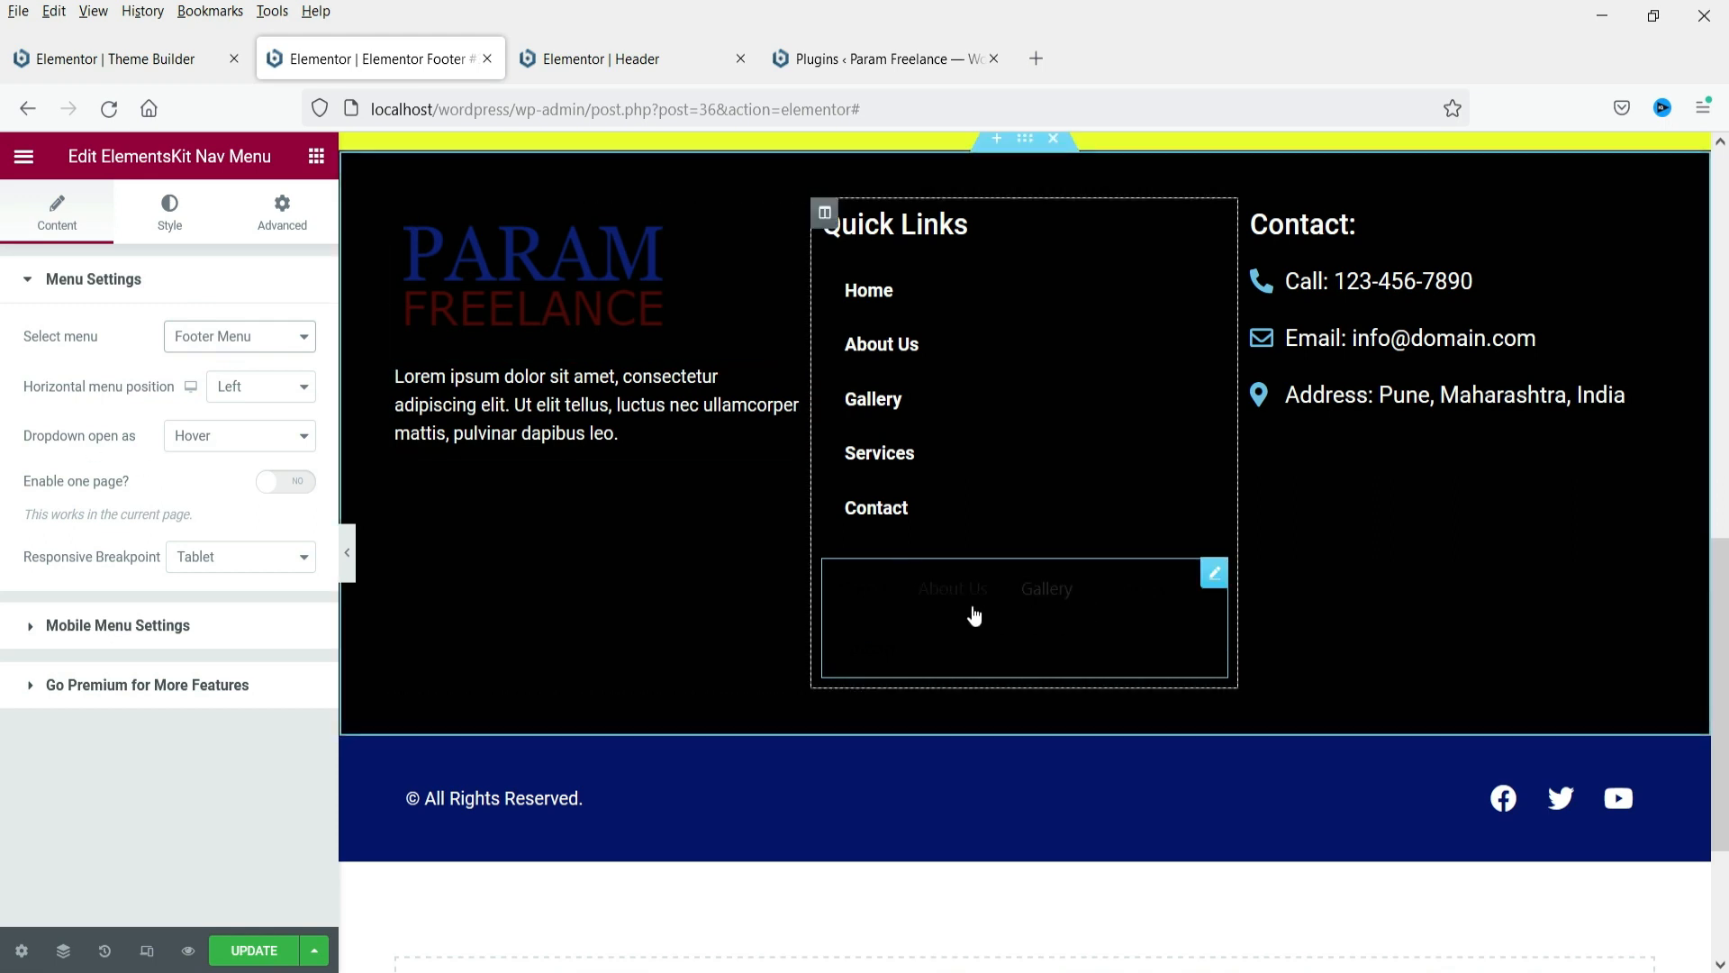
click(184, 232)
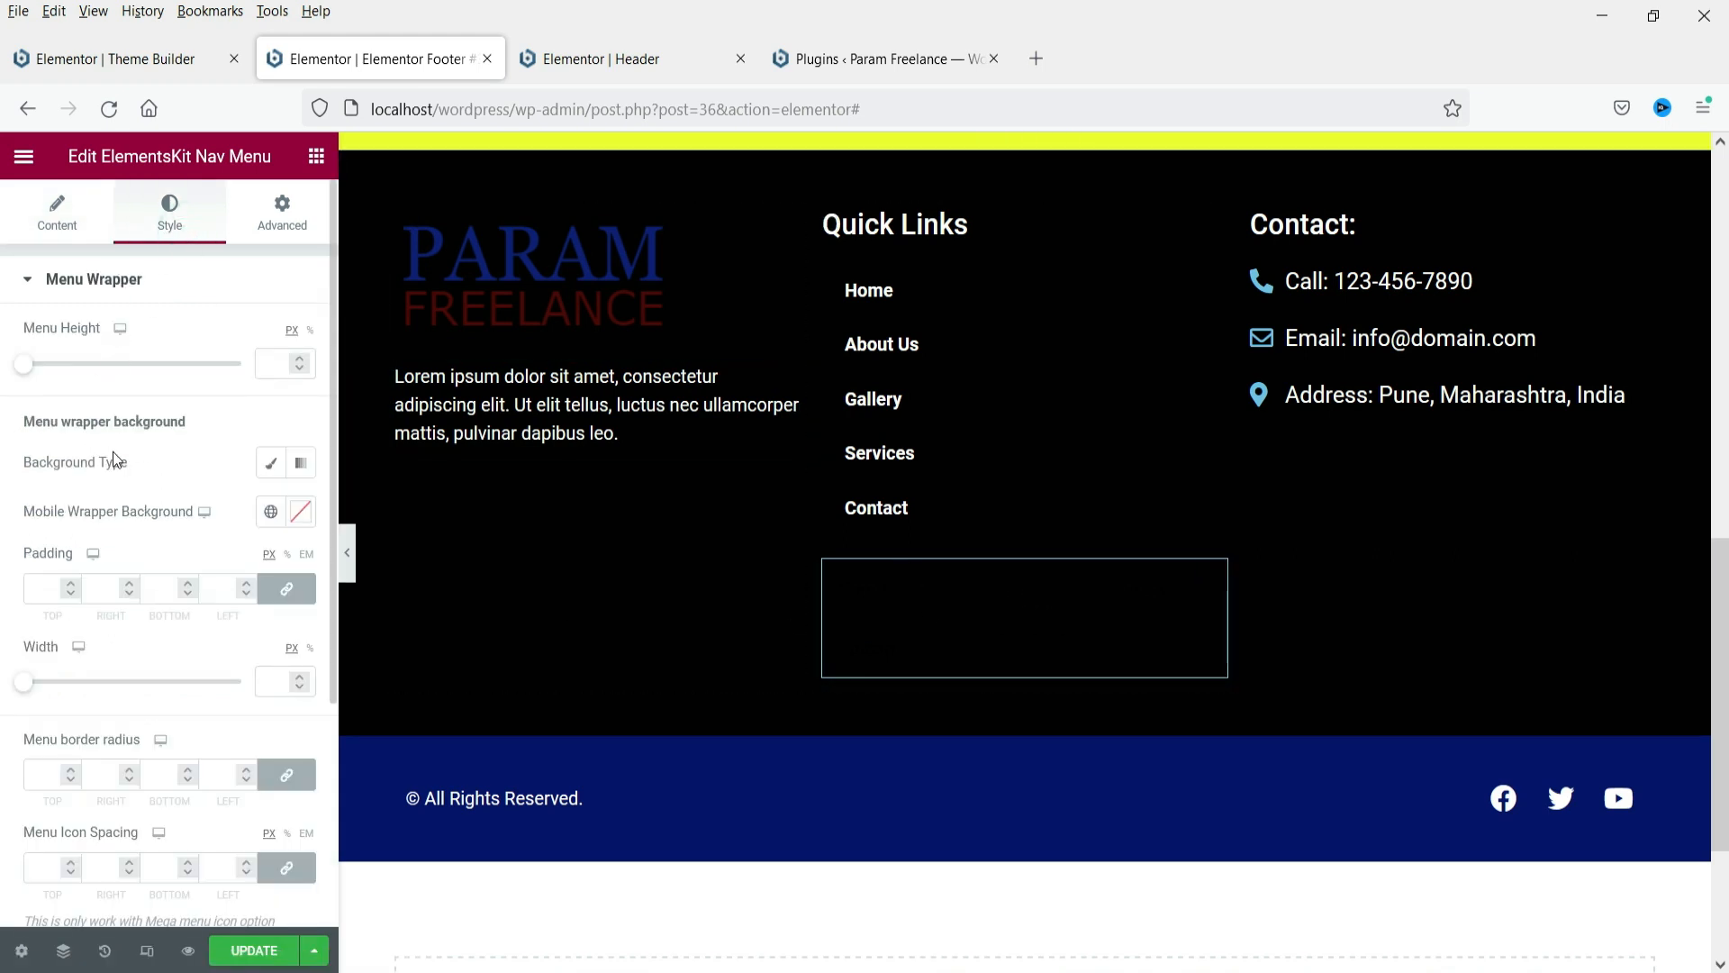
Set the normal item text colour of the footer's ElementsKit Nav Menu to the global white
click(100, 337)
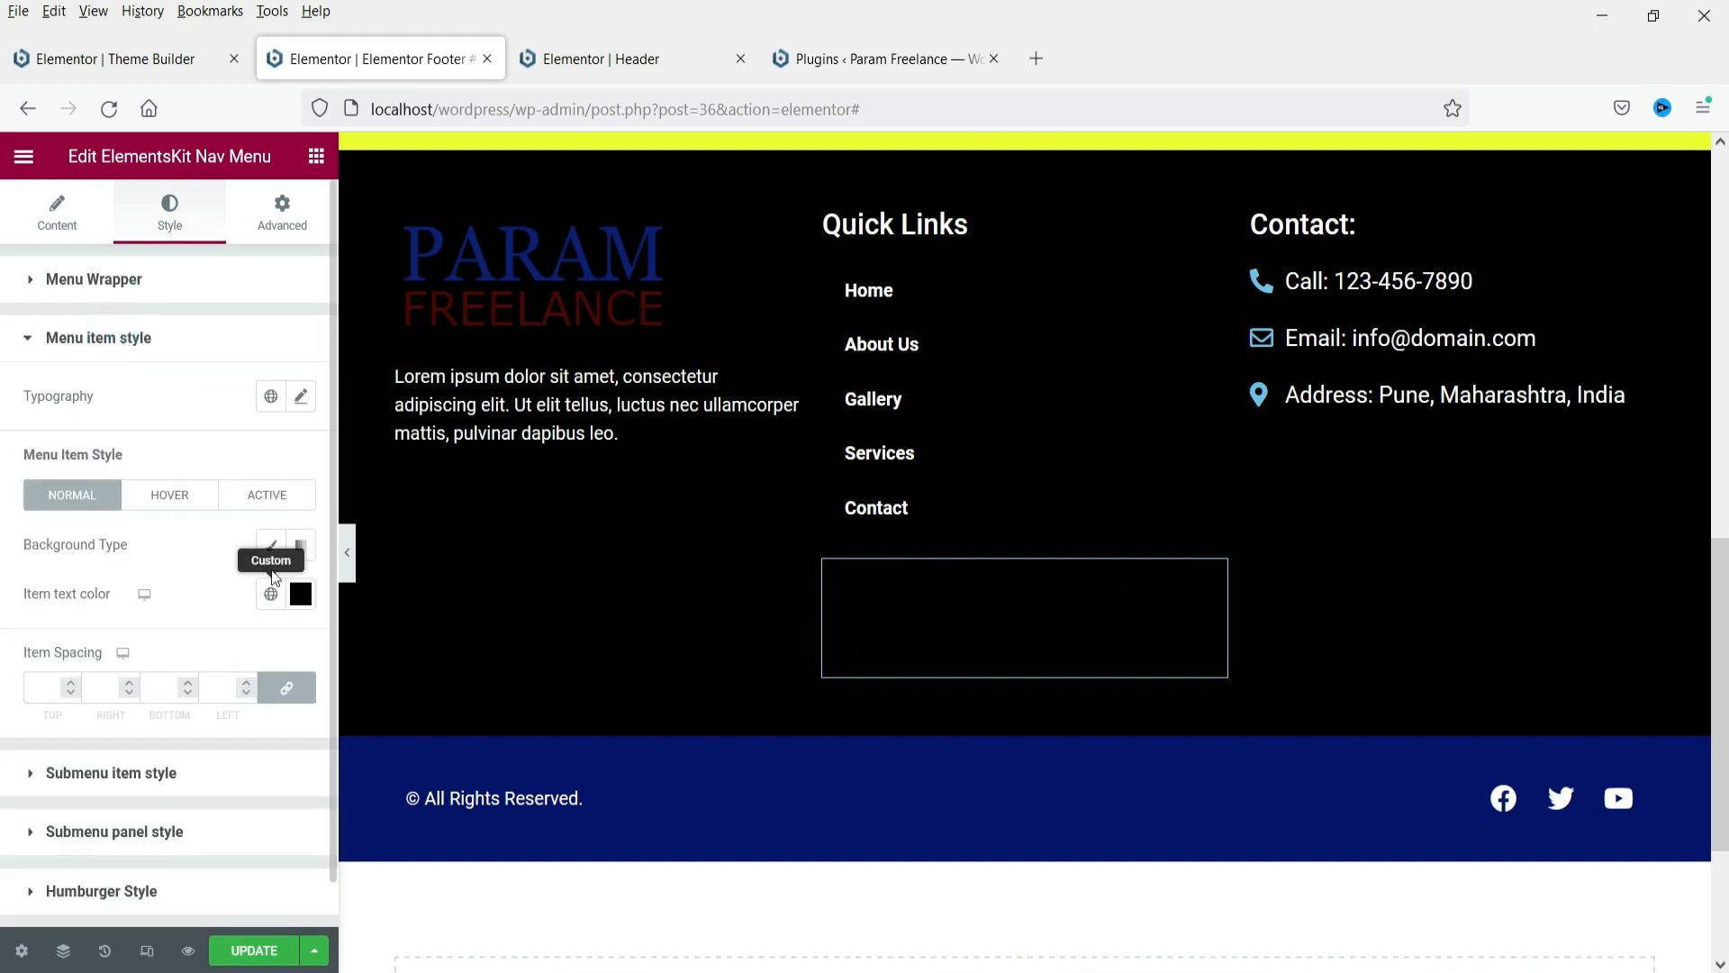
click(271, 594)
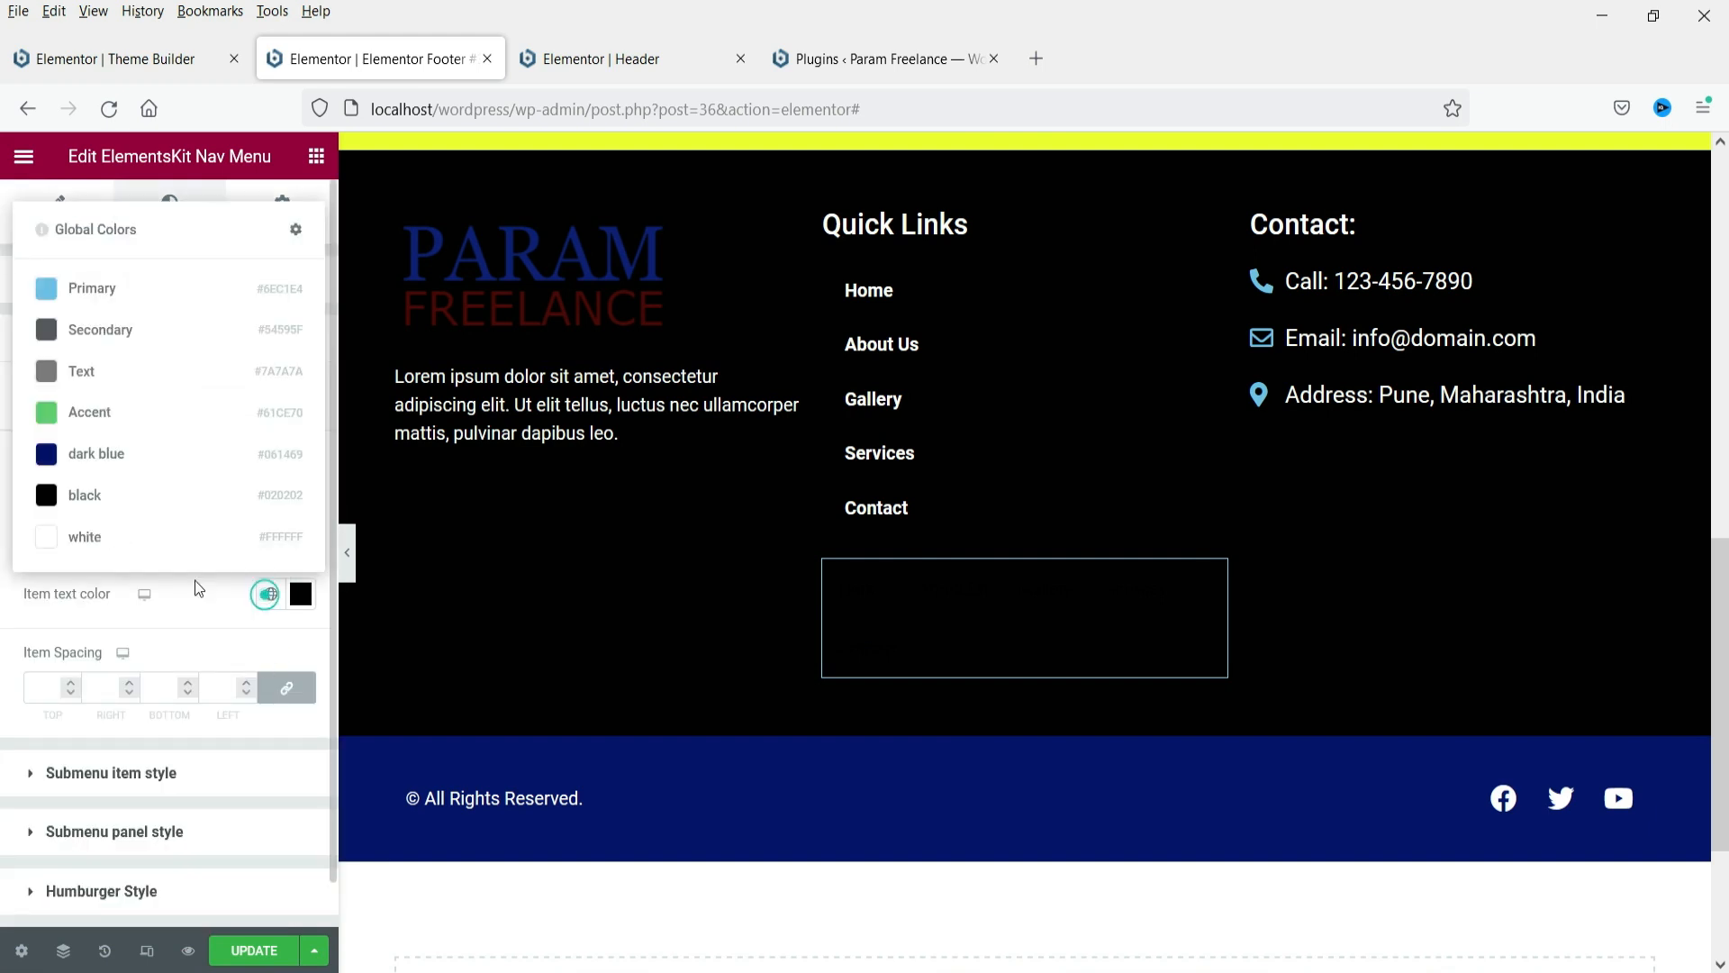
click(100, 545)
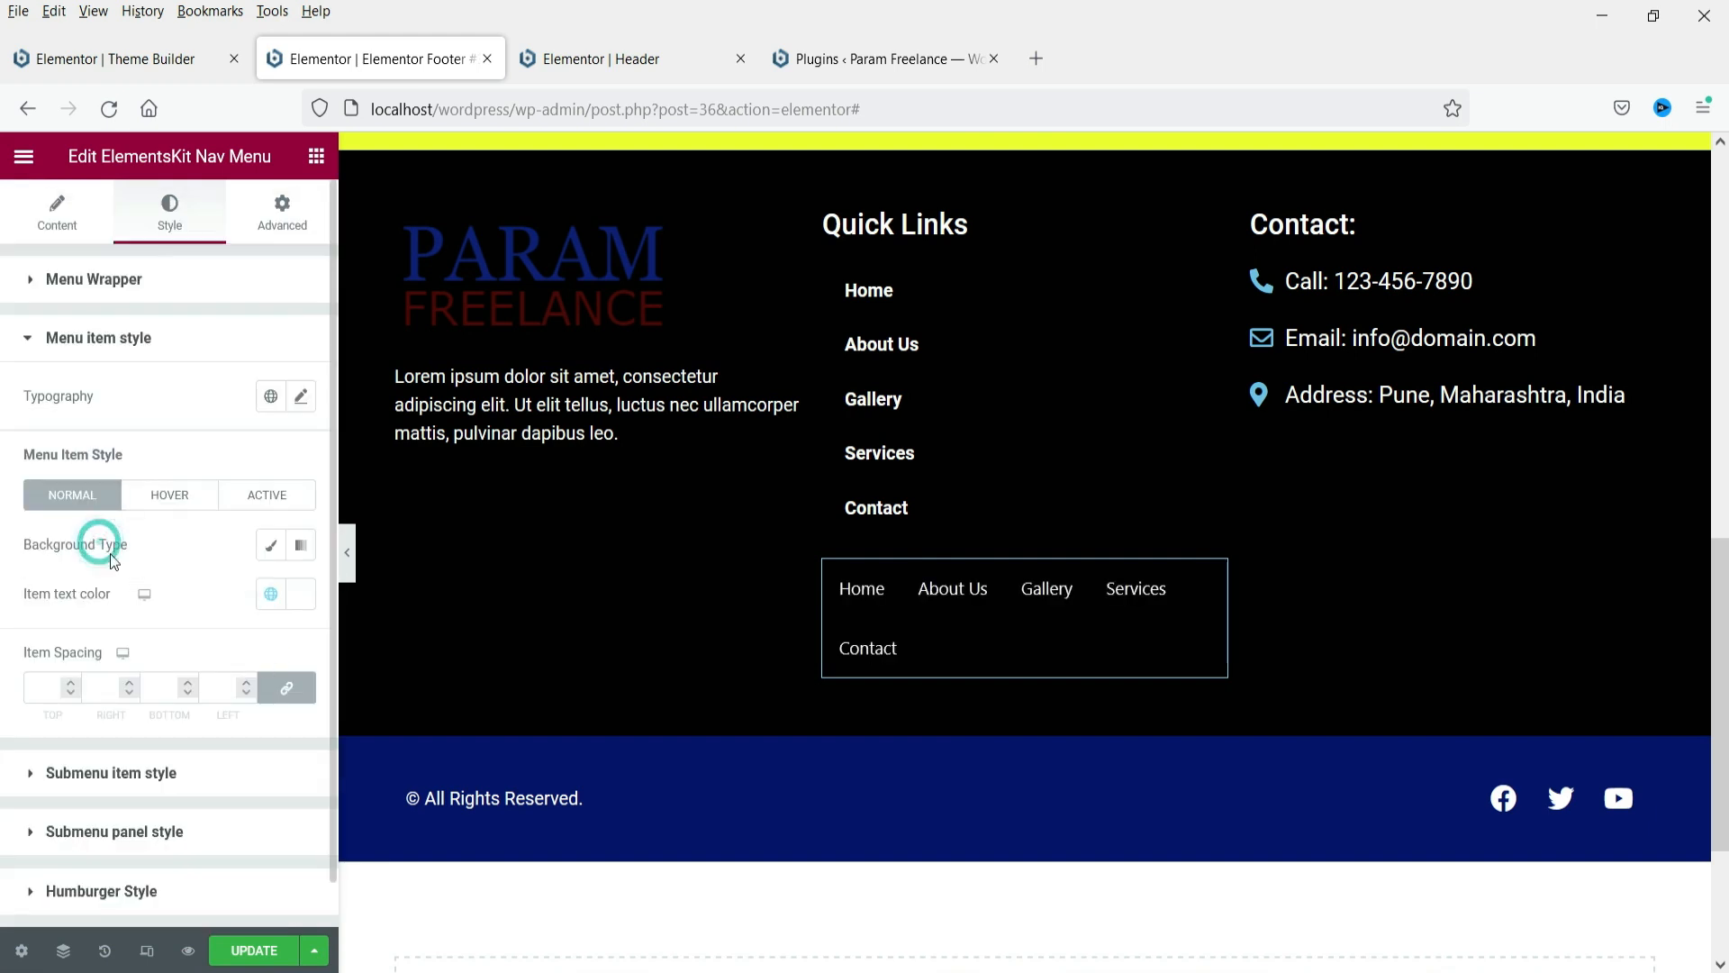
In the ElementsKit Nav Menu's content settings, set the responsive breakpoint to Mobile and the horizontal menu position to Center
click(29, 233)
click(261, 393)
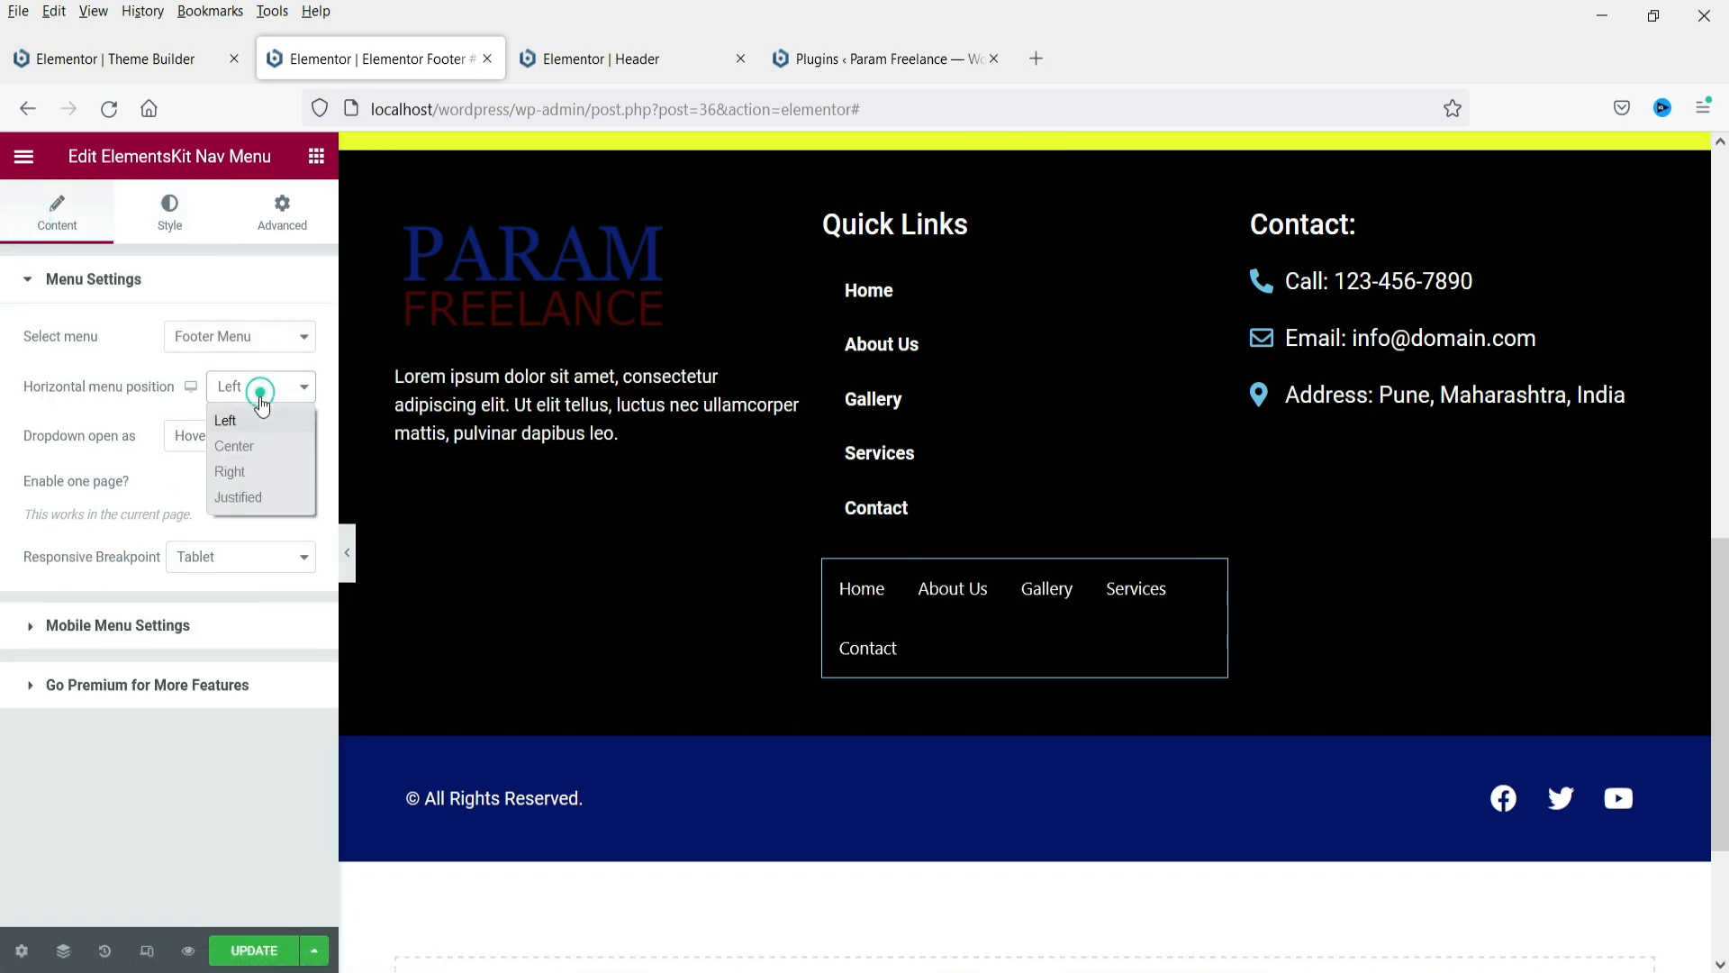
click(43, 423)
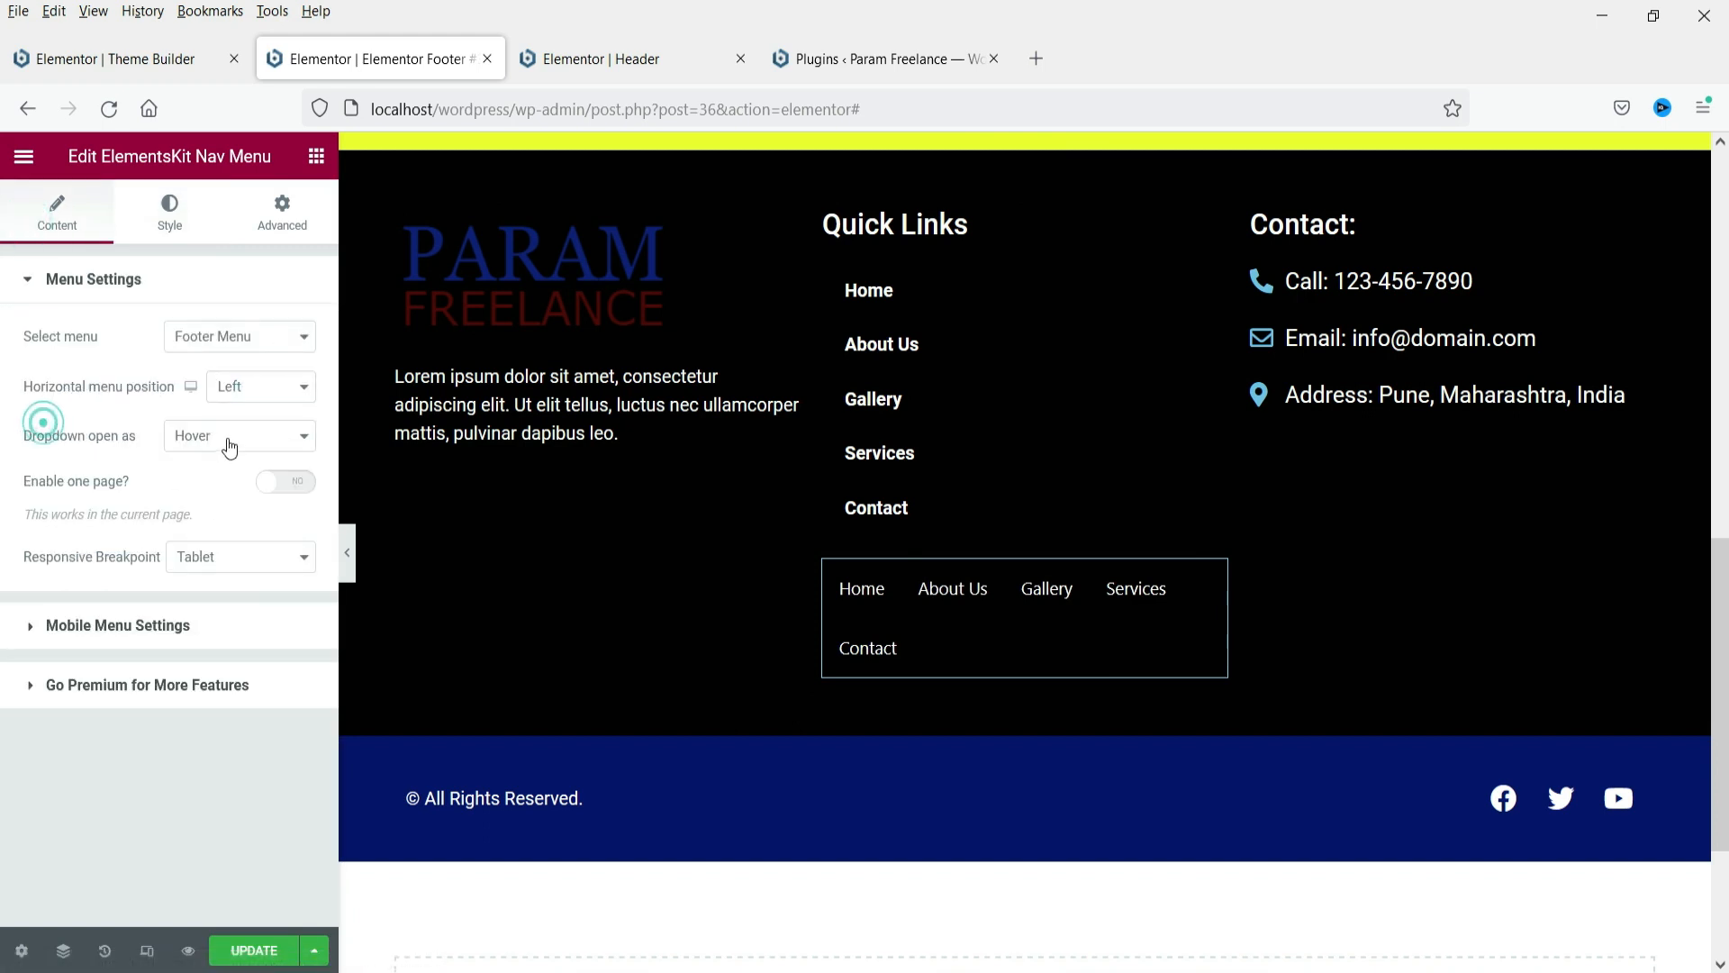
click(228, 442)
click(94, 478)
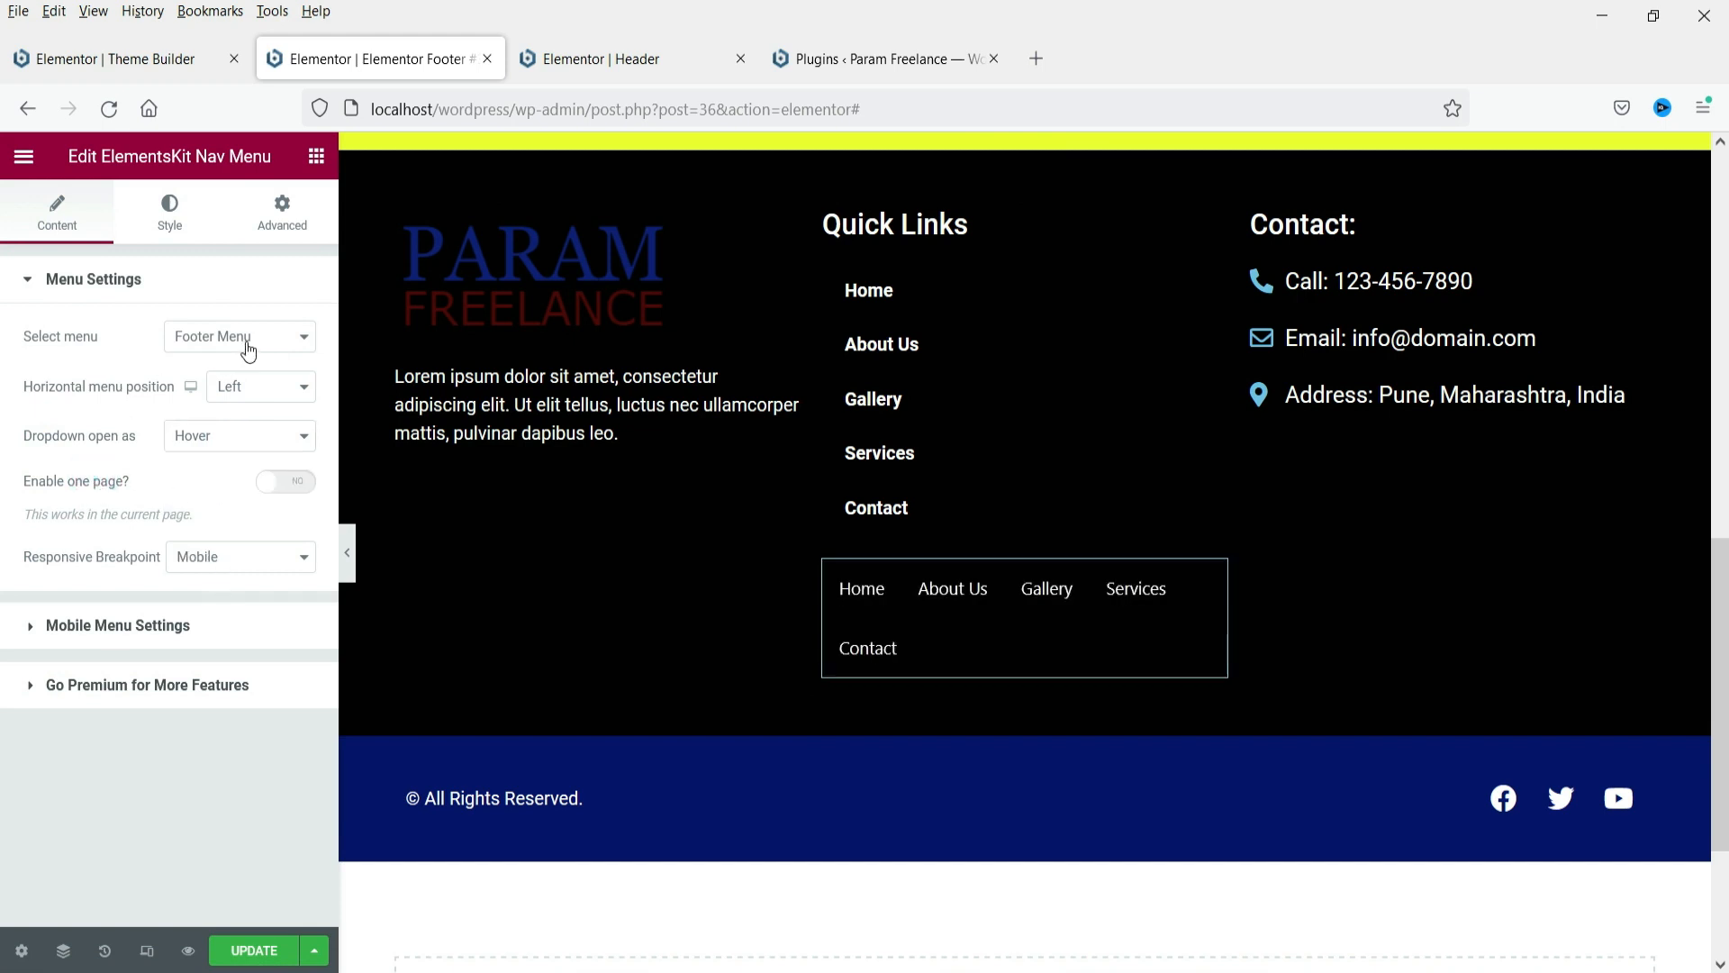
click(249, 351)
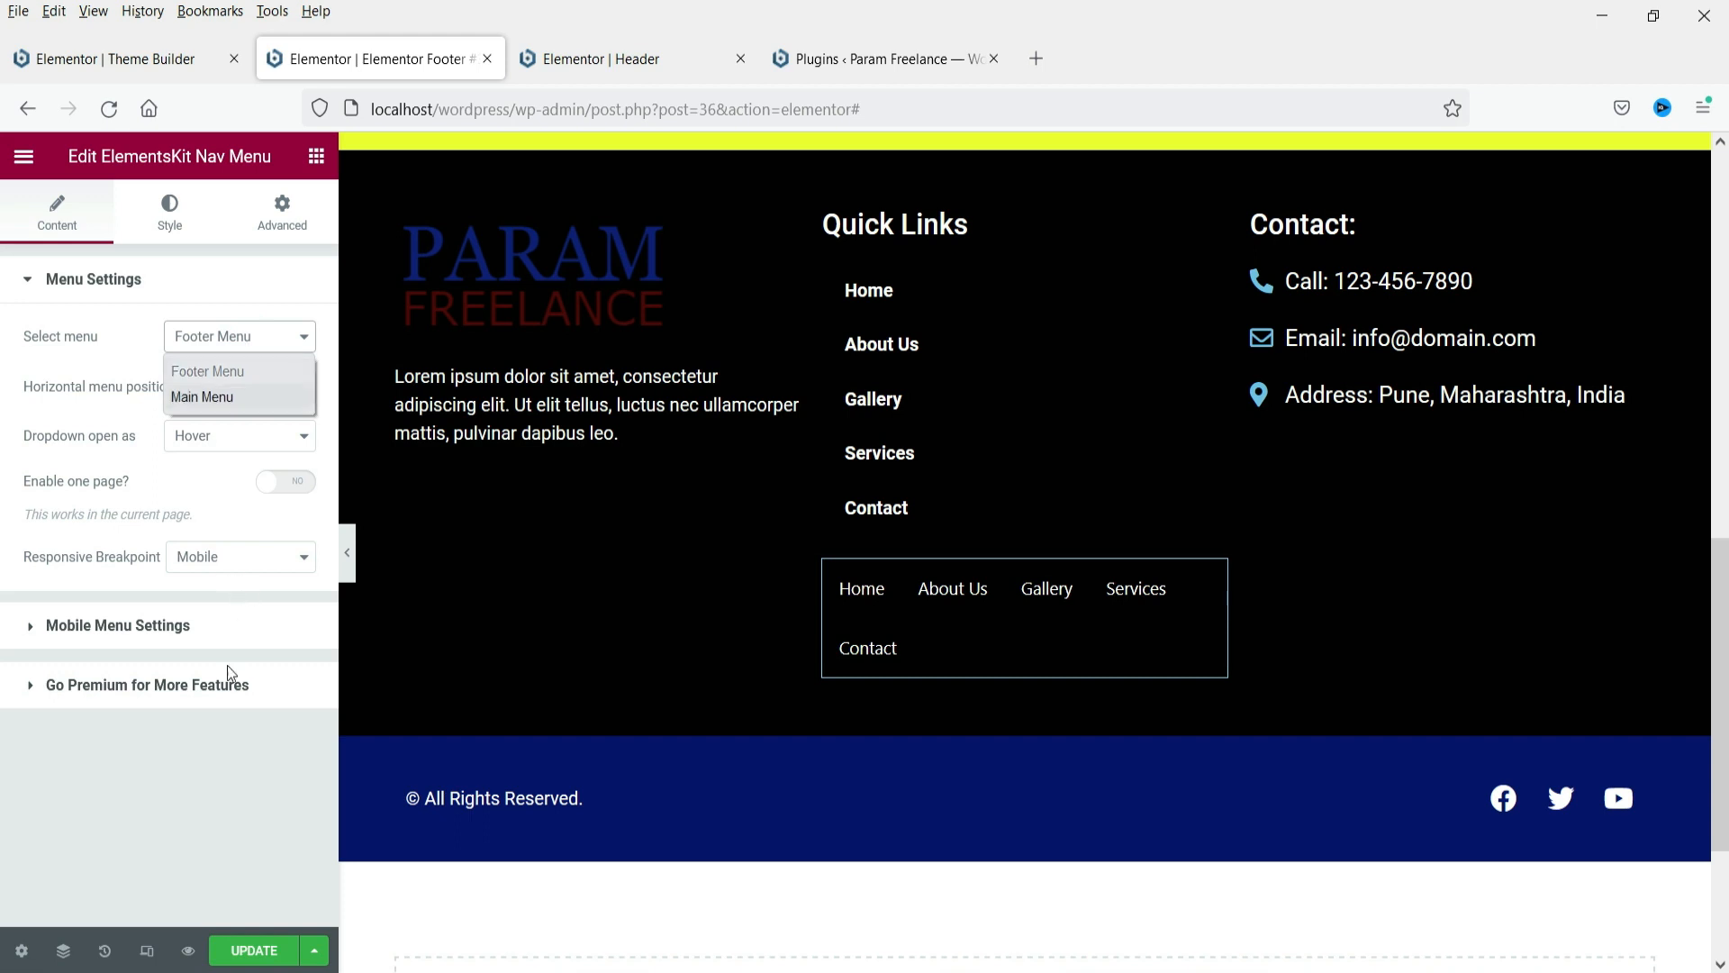
click(221, 686)
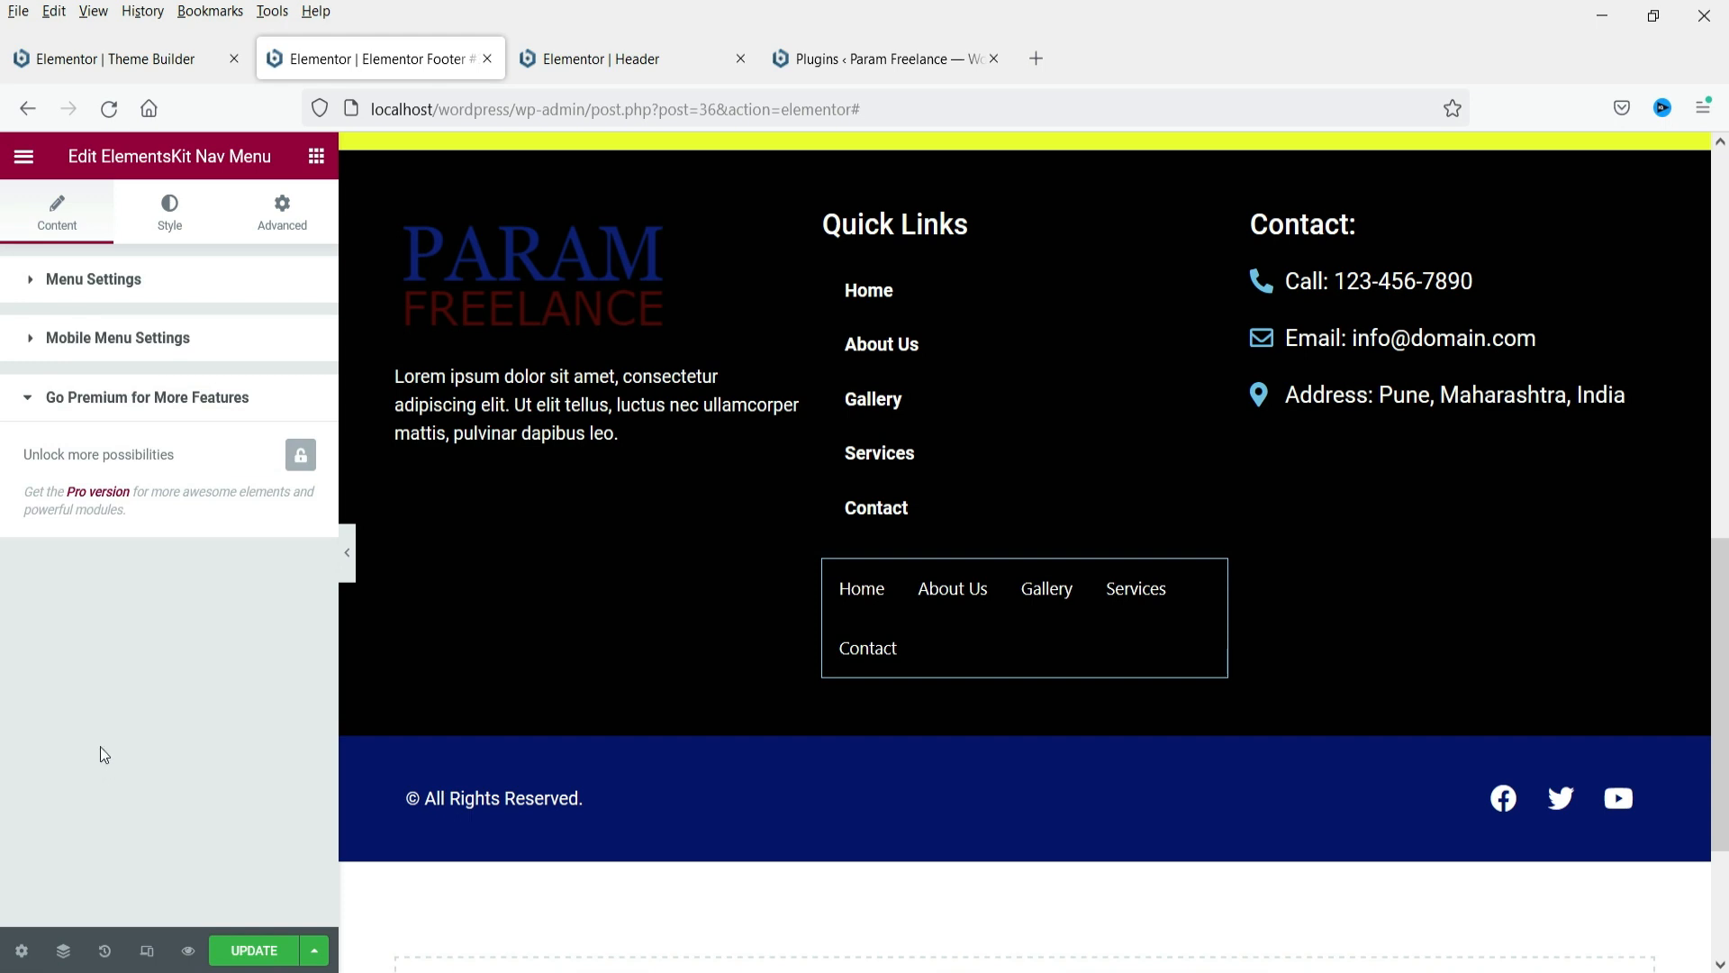
click(129, 279)
Delete the ElementsKit Nav Menu widget below the Quick Links menu in the footer
click(970, 597)
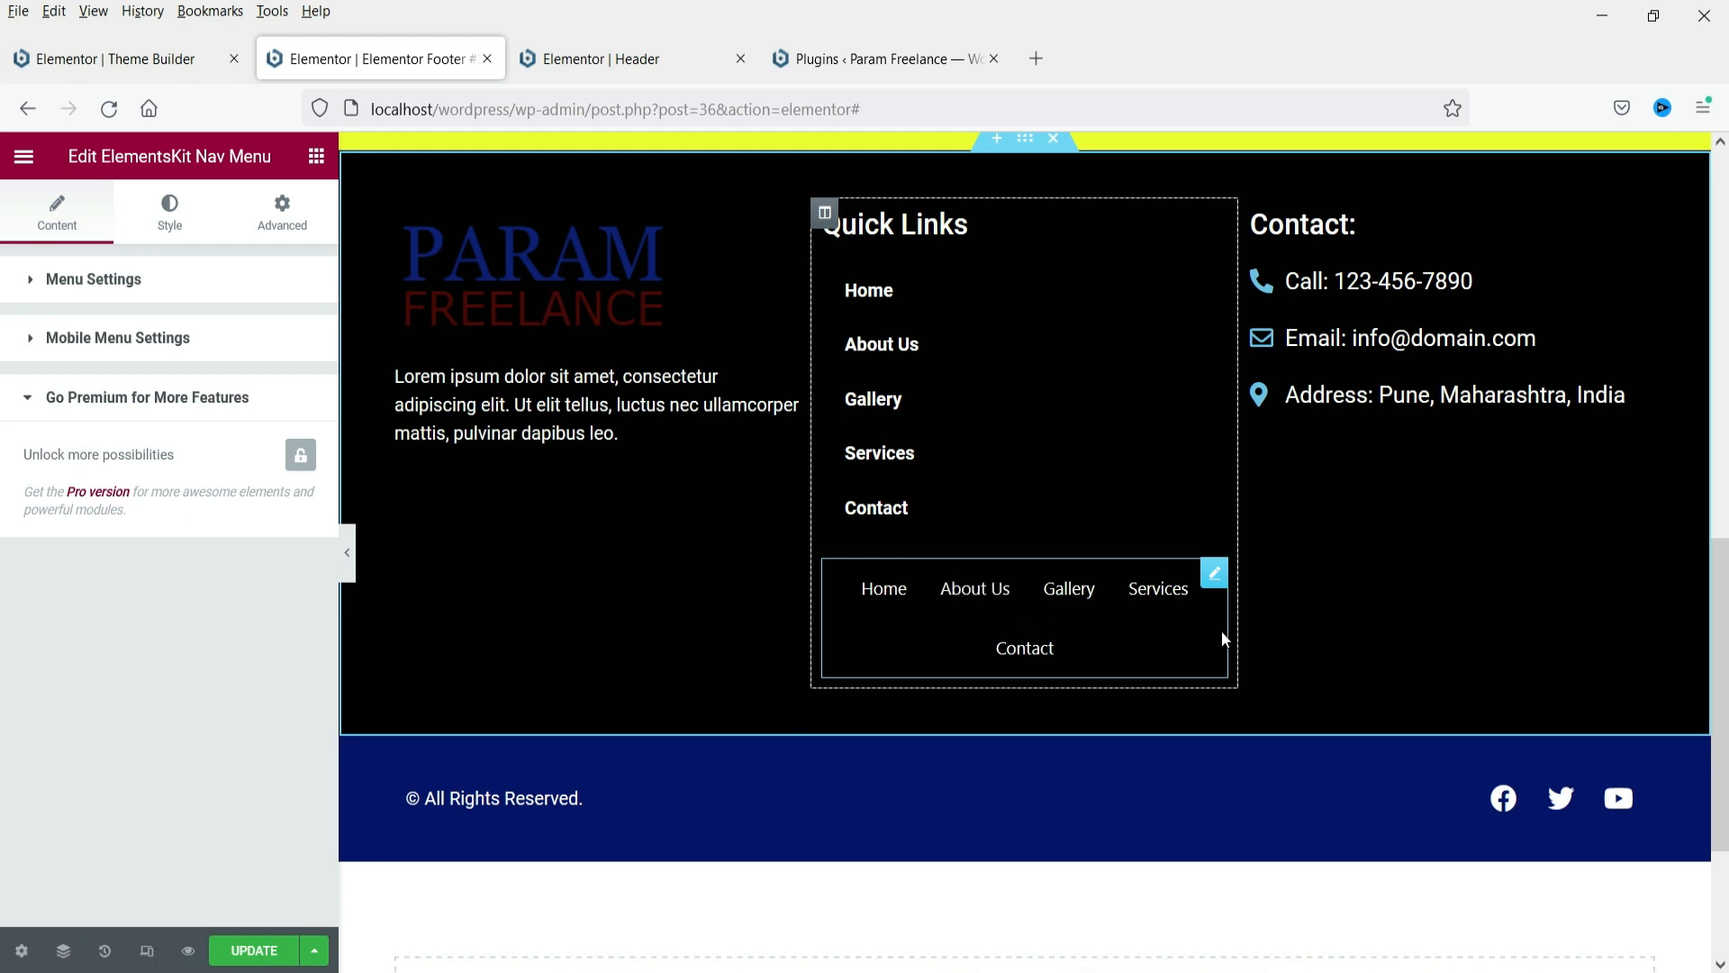
key(Delete)
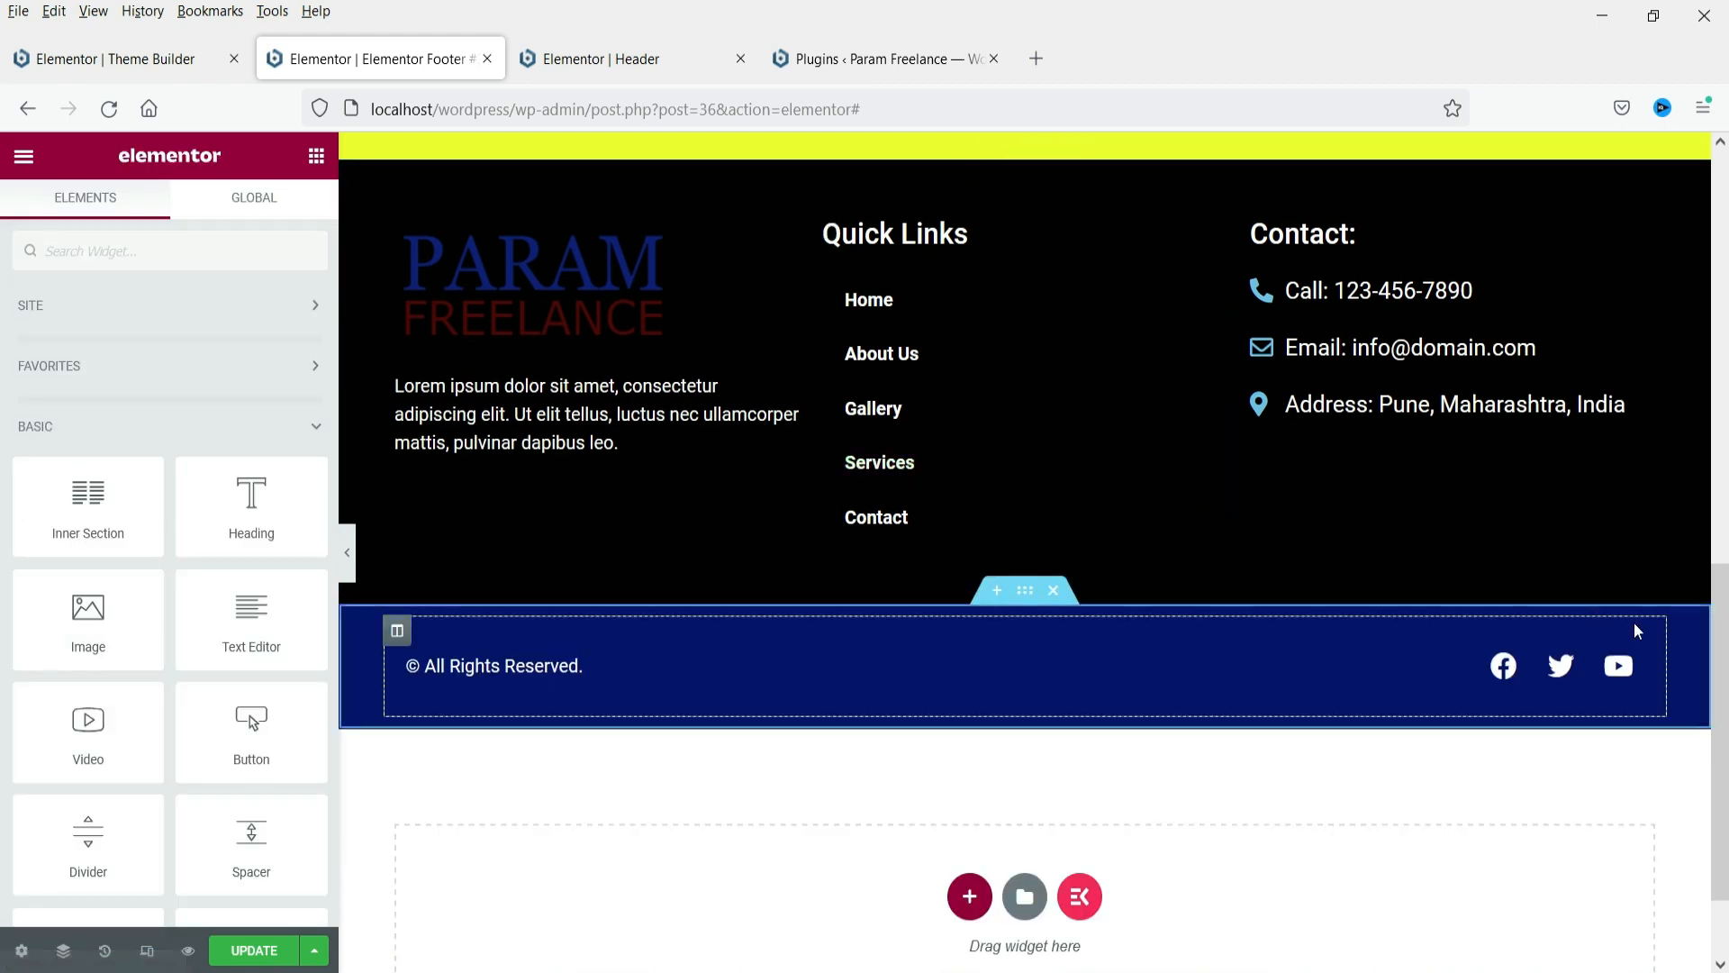